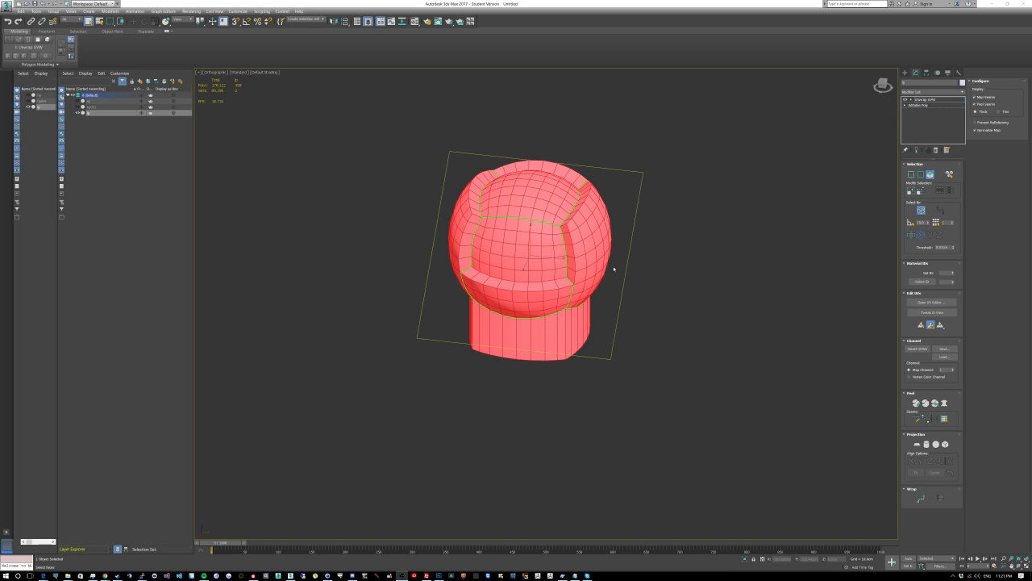
Step: Hide the low-poly object and show the high-poly version to view its smoothed shape
{"action": "middle_click_drag", "start_coordinate": [613, 268], "coordinate": [263, 149], "text": "alt"}
{"action": "left_click", "coordinate": [76, 113]}
{"action": "left_click", "coordinate": [77, 101]}
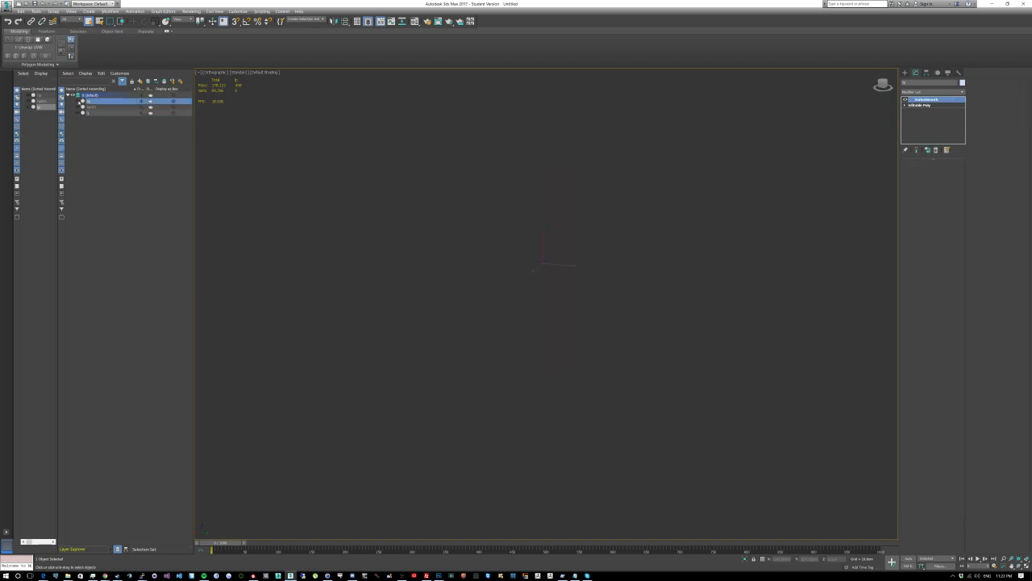
{"action": "mouse_move", "coordinate": [573, 223]}
{"action": "middle_mouse_down", "text": "alt"}
{"action": "mouse_move", "coordinate": [613, 283]}
{"action": "mouse_move", "coordinate": [557, 266]}
{"action": "mouse_move", "coordinate": [535, 238]}
{"action": "mouse_move", "coordinate": [558, 224]}
{"action": "middle_mouse_up", "text": "alt"}
{"action": "middle_click_drag", "start_coordinate": [556, 262], "coordinate": [534, 258], "text": "alt"}
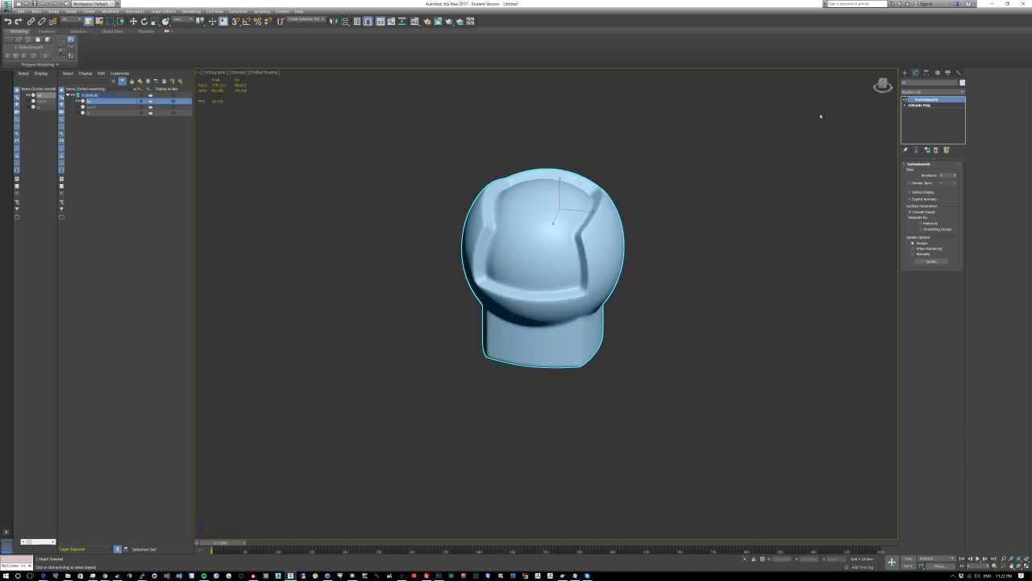
Step: Compare the high-poly mesh with TurboSmooth disabled and enabled while edged faces are displayed
{"action": "left_click", "coordinate": [906, 100]}
{"action": "left_click", "coordinate": [905, 100]}
{"action": "key", "text": "F4"}
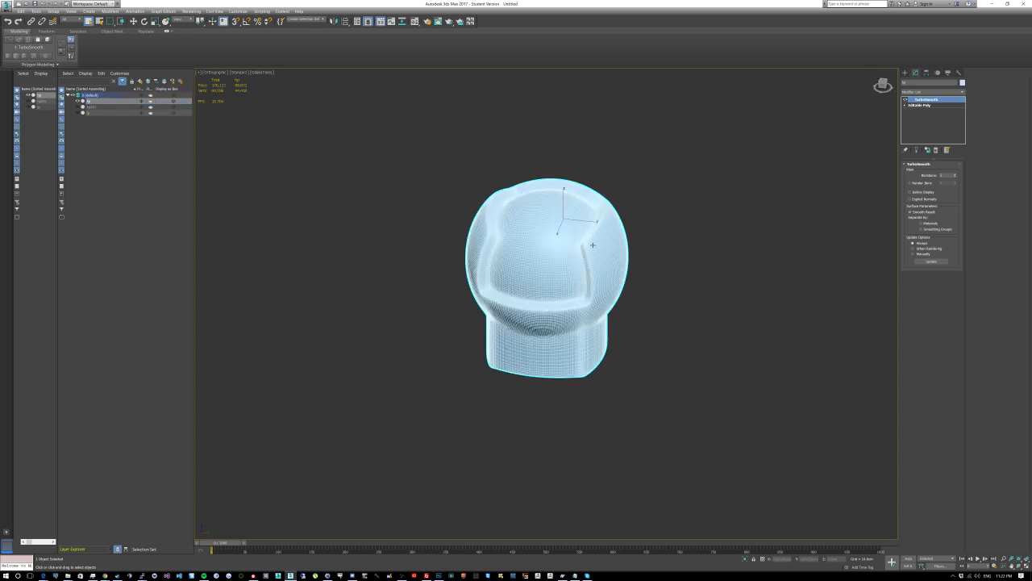
{"action": "scroll", "coordinate": [533, 233], "scroll_direction": "up", "scroll_amount": 5}
{"action": "left_click", "coordinate": [904, 99]}
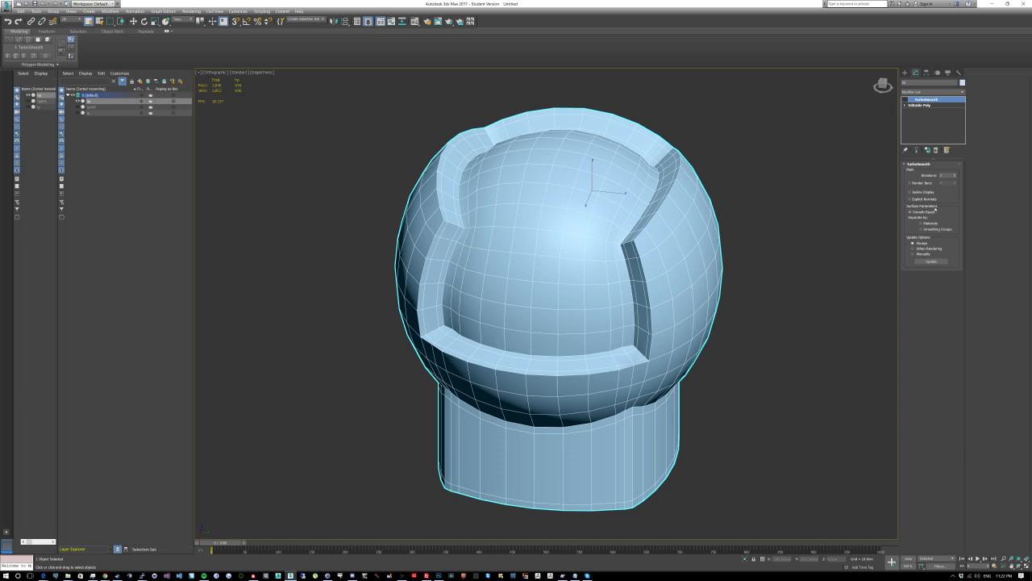
{"action": "left_click", "coordinate": [905, 100]}
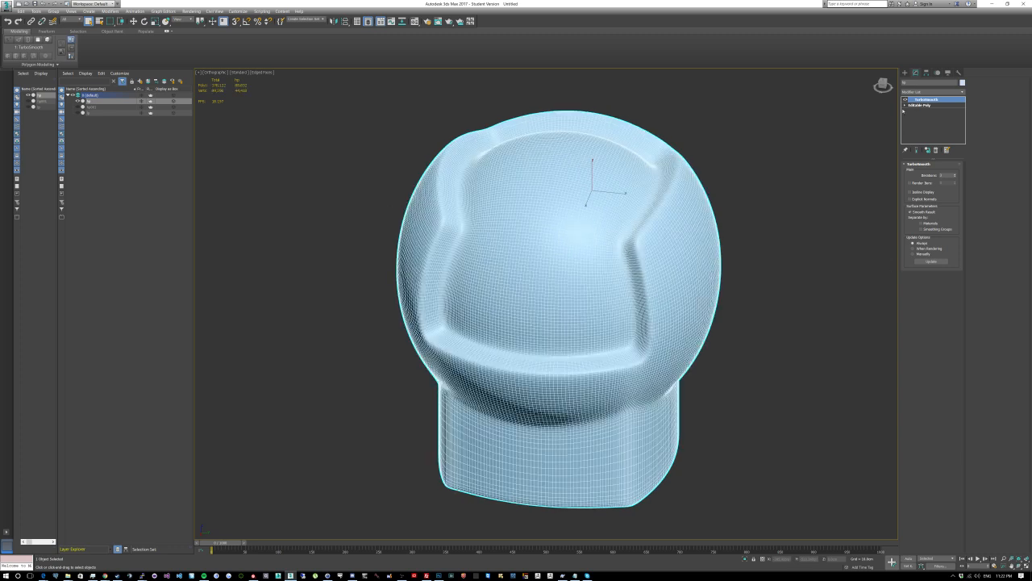
Step: Hide the high-poly object and show the low-poly object with plain shading, without edged faces
{"action": "left_click", "coordinate": [78, 101]}
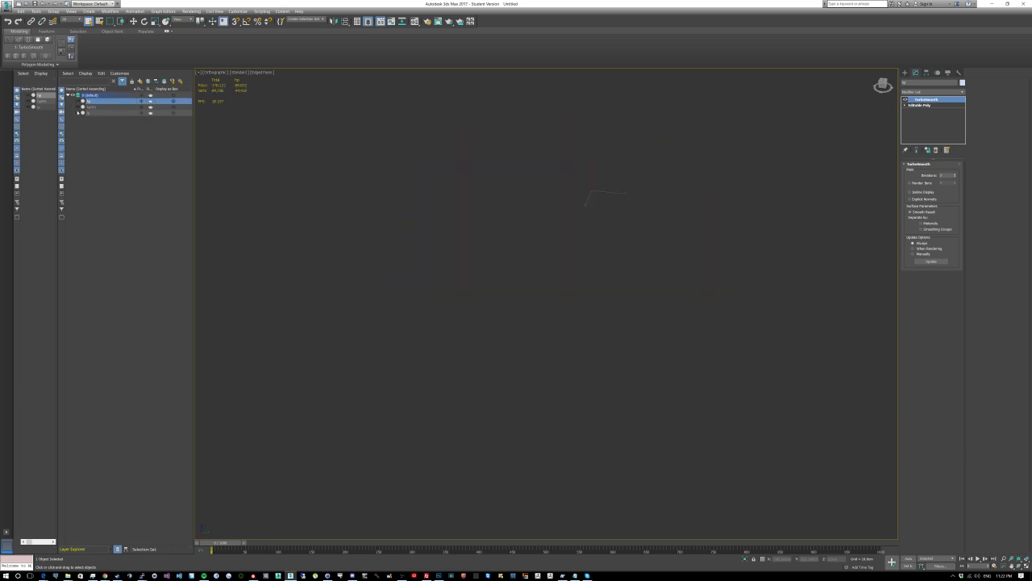
{"action": "left_click", "coordinate": [78, 112]}
{"action": "middle_click_drag", "start_coordinate": [599, 225], "coordinate": [627, 199]}
{"action": "key", "text": "F4"}
{"action": "scroll", "coordinate": [621, 189], "scroll_direction": "down", "scroll_amount": 3}
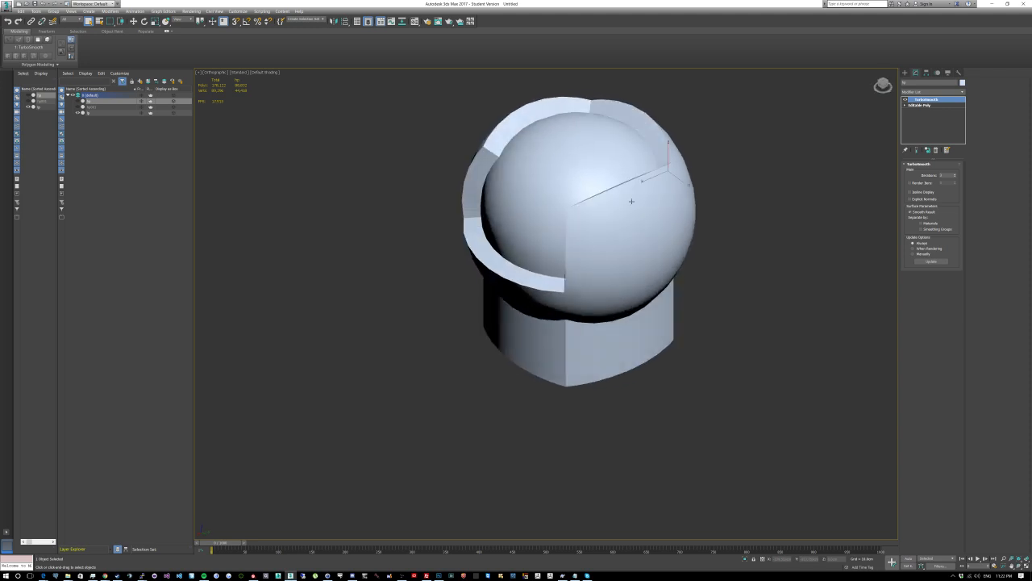
Step: Select the low-poly object and delete its Unwrap UVW modifier, leaving the Editable Poly base
{"action": "left_click", "coordinate": [935, 105]}
{"action": "left_click", "coordinate": [609, 219]}
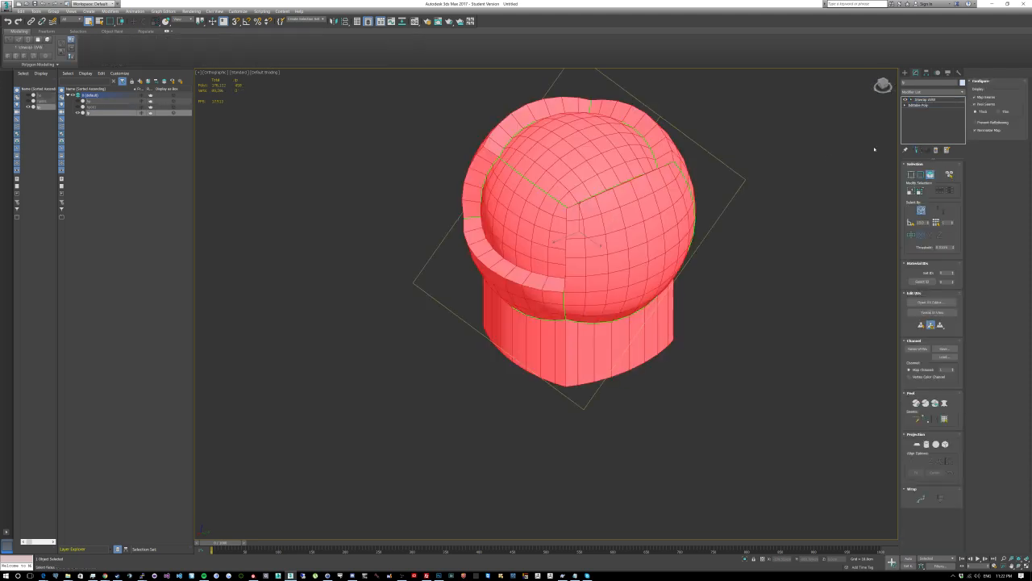
{"action": "right_click", "coordinate": [933, 100]}
{"action": "left_click", "coordinate": [940, 104]}
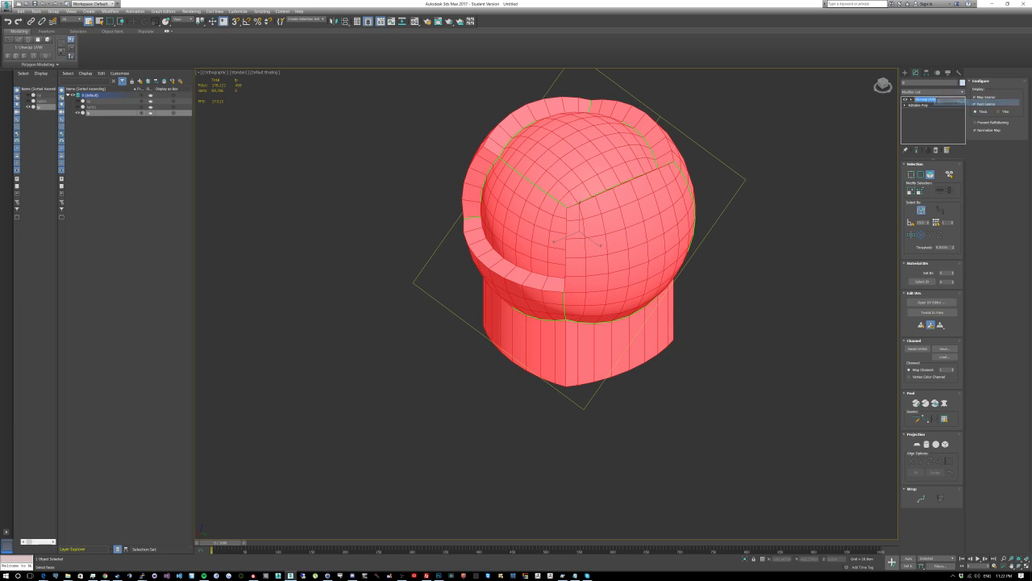
{"action": "right_click", "coordinate": [942, 104]}
{"action": "key", "text": "Escape"}
{"action": "key", "text": "Escape"}
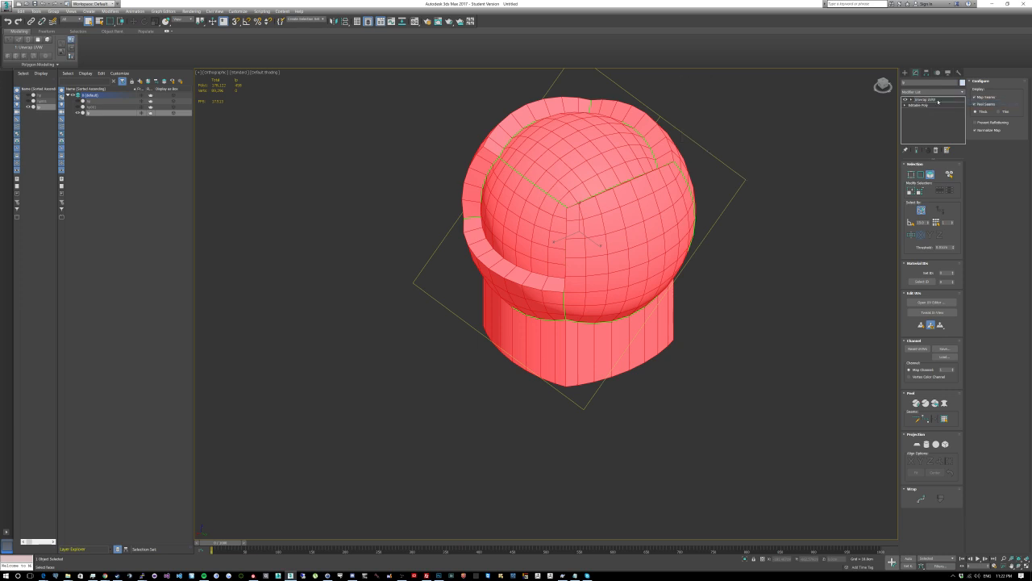
{"action": "right_click", "coordinate": [938, 102]}
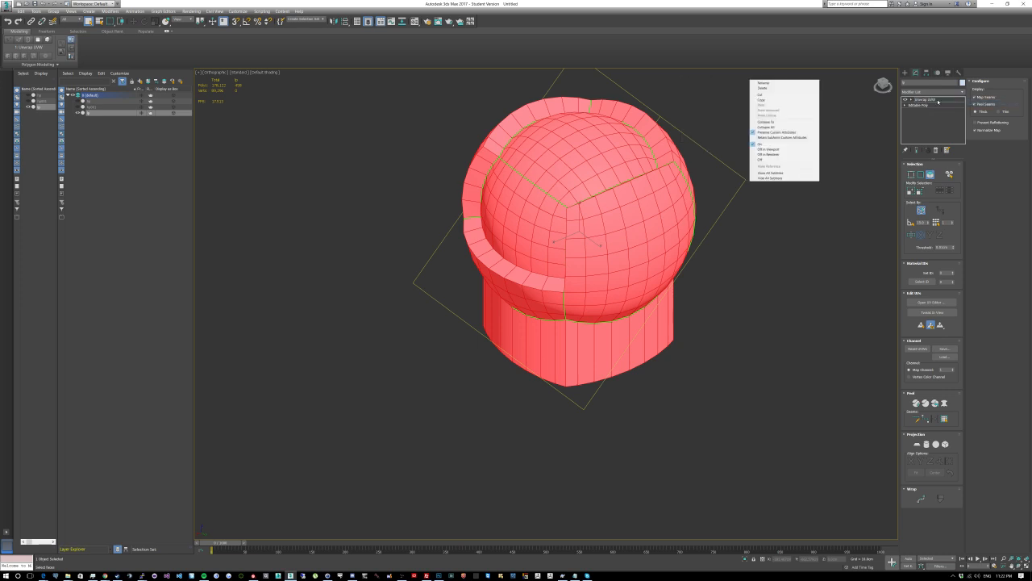
{"action": "left_click", "coordinate": [780, 88]}
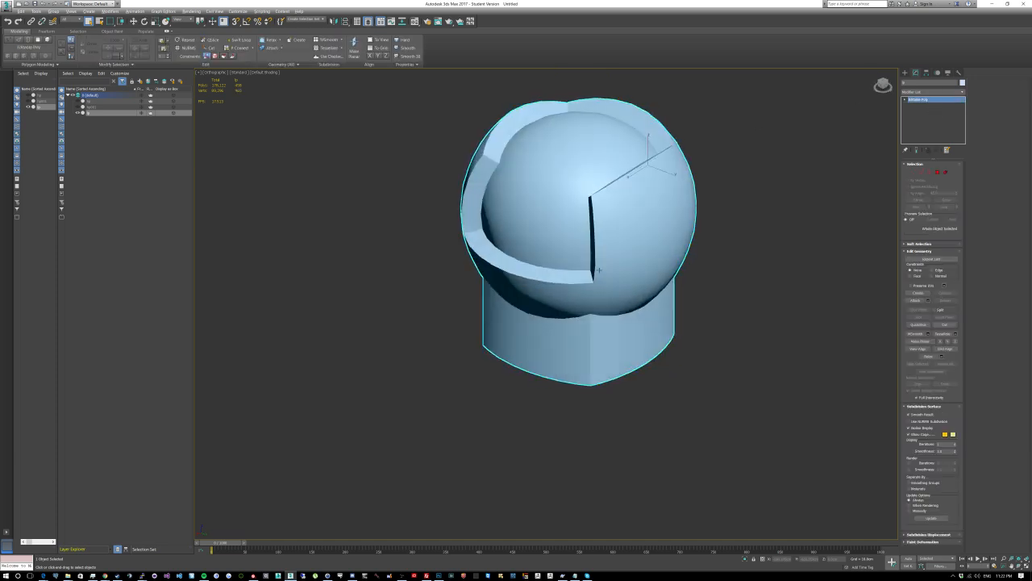
Step: Enter polygon level and check the smoothing groups of individual polygons along the recessed rim
{"action": "middle_click_drag", "start_coordinate": [598, 273], "coordinate": [771, 228]}
{"action": "left_click", "coordinate": [938, 171]}
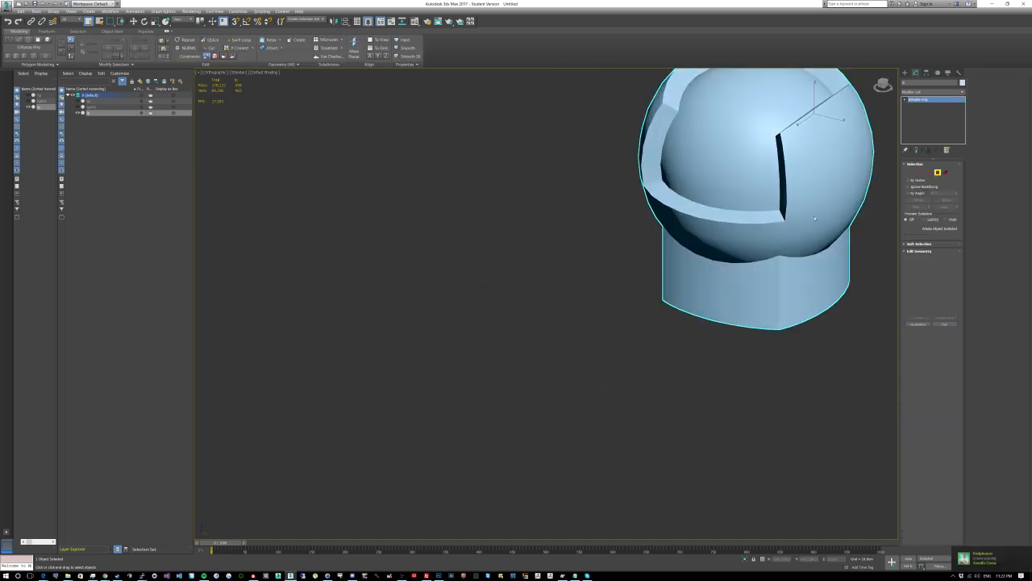
{"action": "left_click", "coordinate": [653, 202]}
{"action": "scroll", "coordinate": [648, 187], "scroll_direction": "up", "scroll_amount": 4}
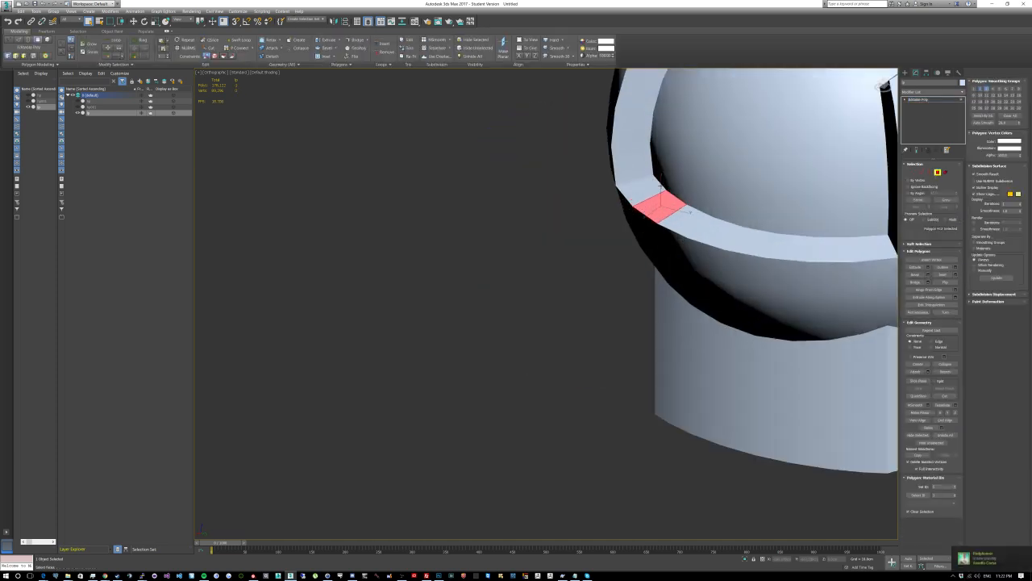
{"action": "middle_click_drag", "start_coordinate": [675, 265], "coordinate": [536, 302], "text": "alt"}
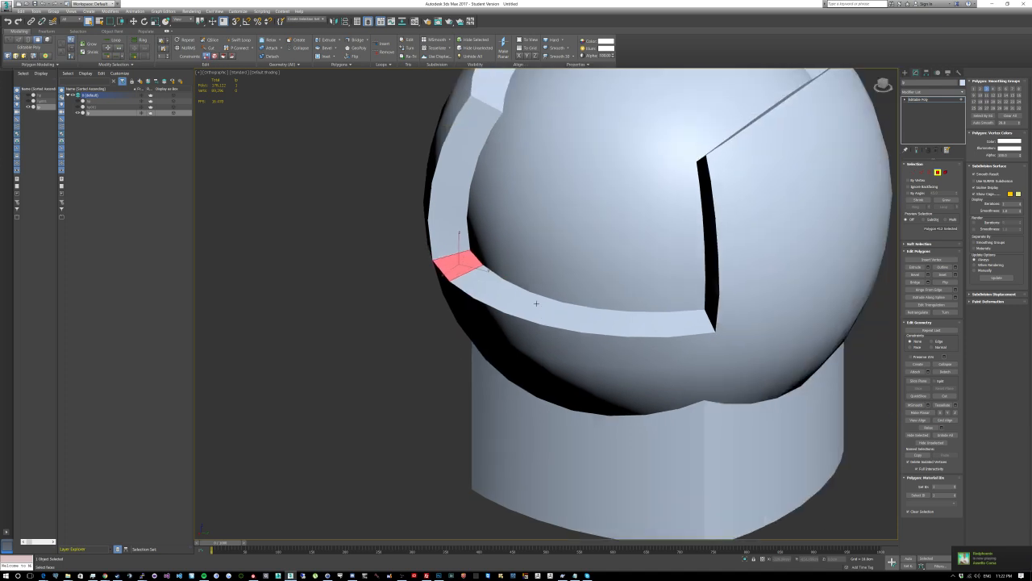
{"action": "left_click", "coordinate": [447, 237]}
{"action": "left_click", "coordinate": [456, 166]}
{"action": "left_click", "coordinate": [449, 201]}
{"action": "left_click", "coordinate": [468, 134]}
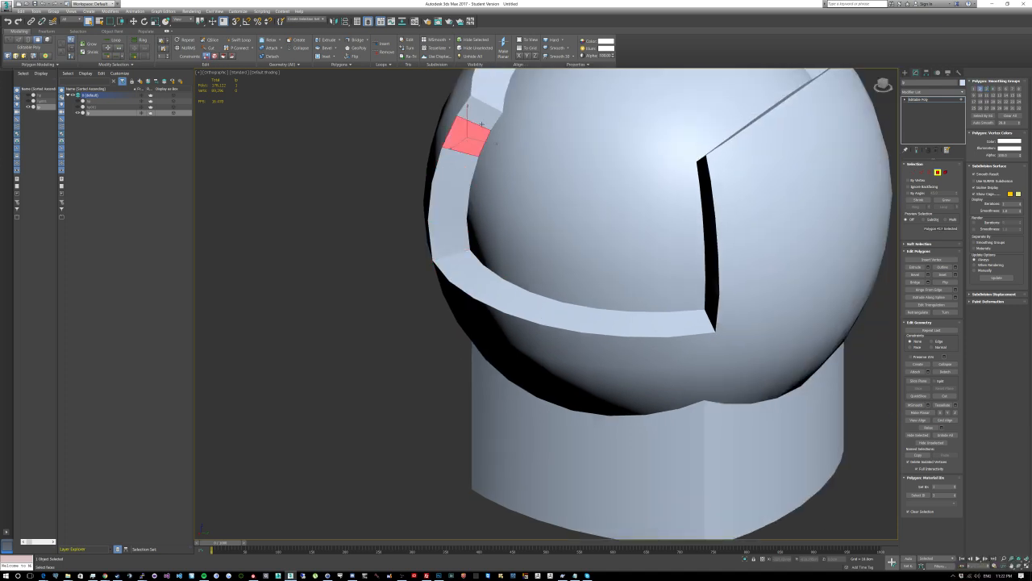
{"action": "left_click", "coordinate": [478, 108]}
Step: Select all polygons of the low-poly mesh and apply Auto Smooth with a threshold of 45
{"action": "scroll", "coordinate": [484, 145], "scroll_direction": "down", "scroll_amount": 5}
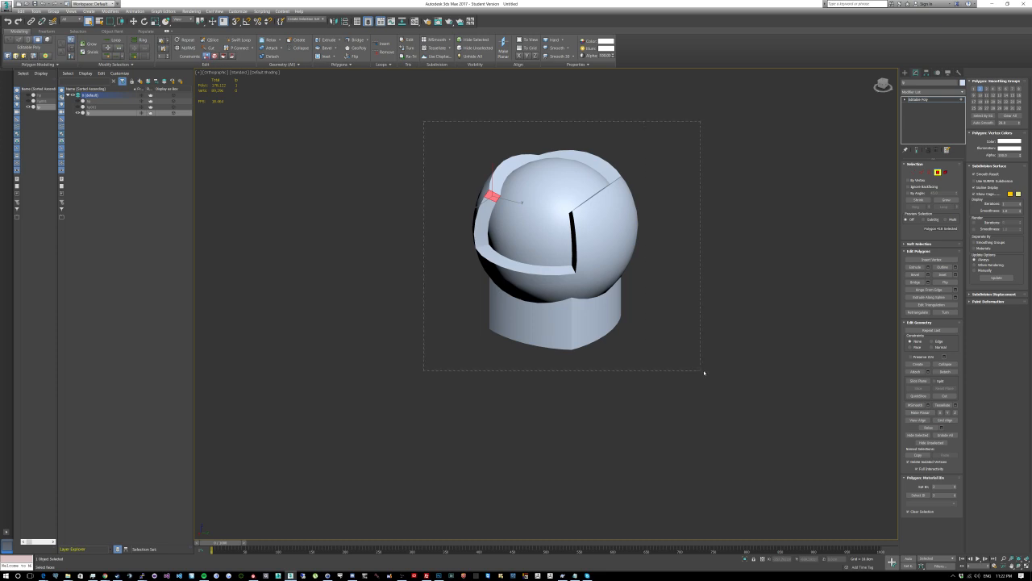
{"action": "left_click_drag", "start_coordinate": [704, 373], "coordinate": [765, 361]}
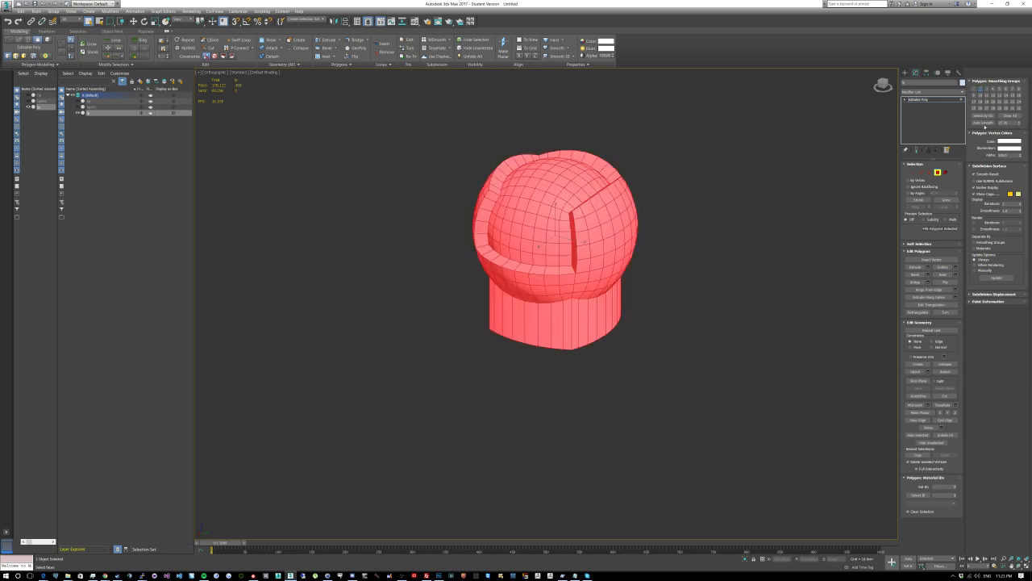
{"action": "left_click", "coordinate": [984, 124]}
{"action": "double_click", "coordinate": [1008, 123]}
{"action": "type", "text": "45"}
{"action": "left_click", "coordinate": [975, 123]}
{"action": "middle_click_drag", "start_coordinate": [642, 266], "coordinate": [643, 235], "text": "alt"}
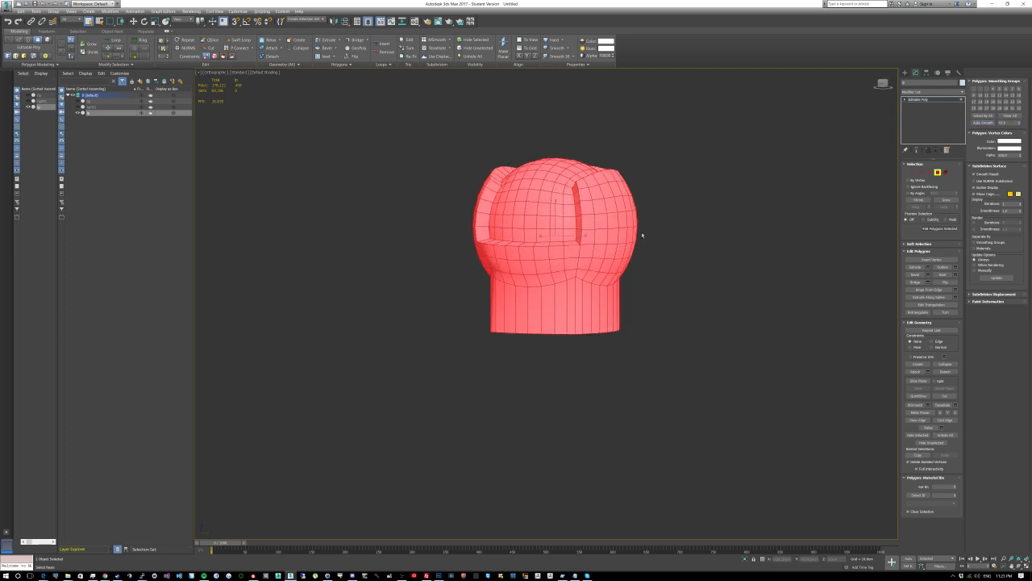
{"action": "left_click", "coordinate": [643, 235]}
{"action": "middle_click_drag", "start_coordinate": [549, 301], "coordinate": [695, 292], "text": "alt"}
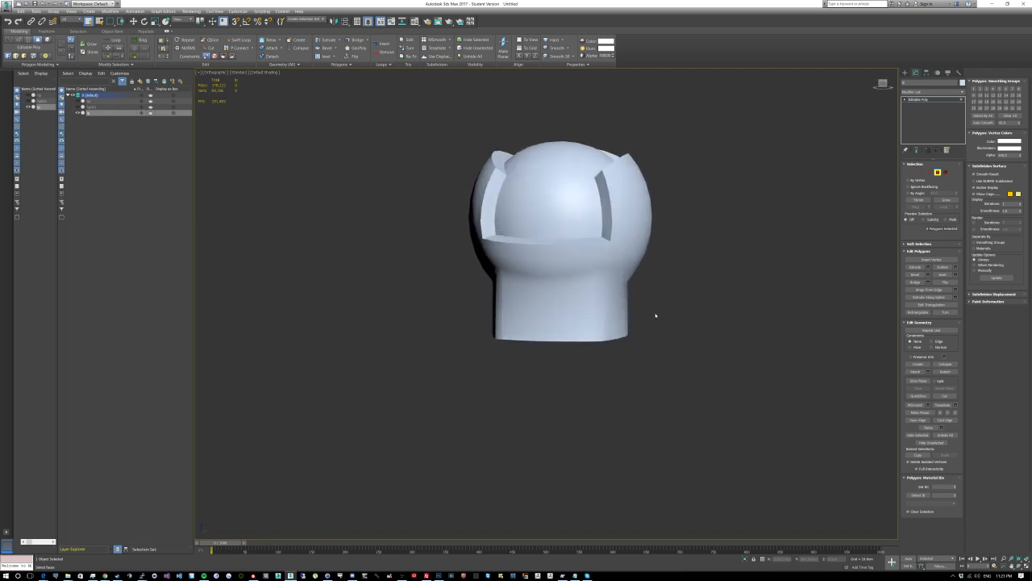
Step: Select the neck polygons and redo their Auto Smooth with a lower threshold to separate their shading from the head
{"action": "left_click_drag", "start_coordinate": [433, 302], "coordinate": [428, 301]}
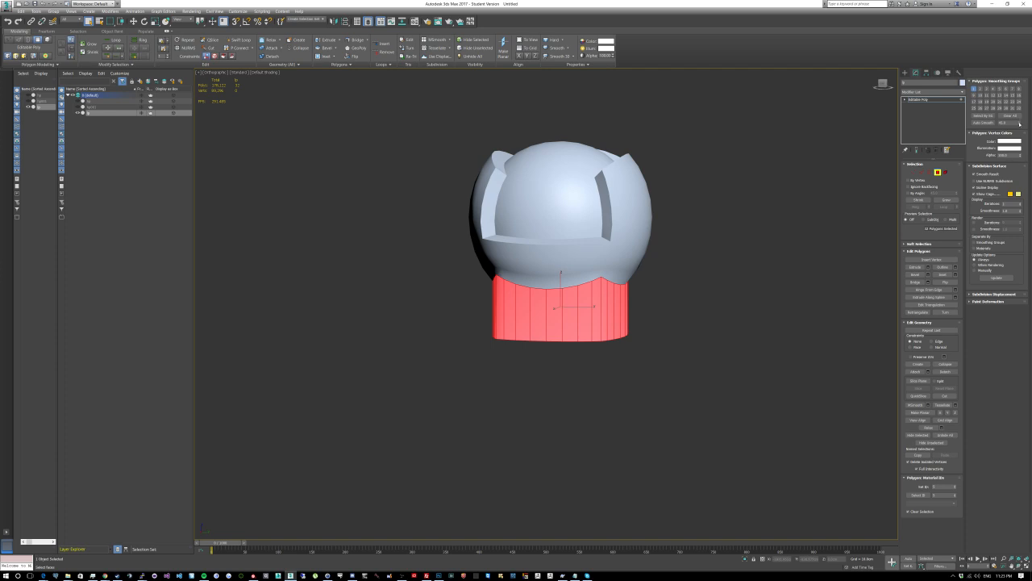
{"action": "left_click", "coordinate": [707, 296]}
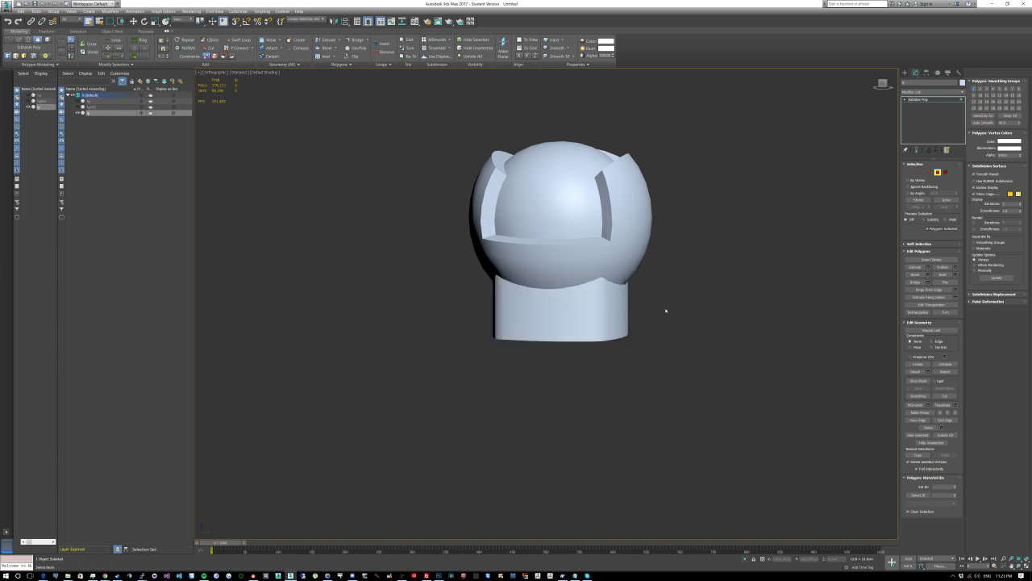
{"action": "middle_click_drag", "start_coordinate": [666, 310], "coordinate": [697, 311], "text": "alt"}
{"action": "left_click_drag", "start_coordinate": [458, 305], "coordinate": [749, 303]}
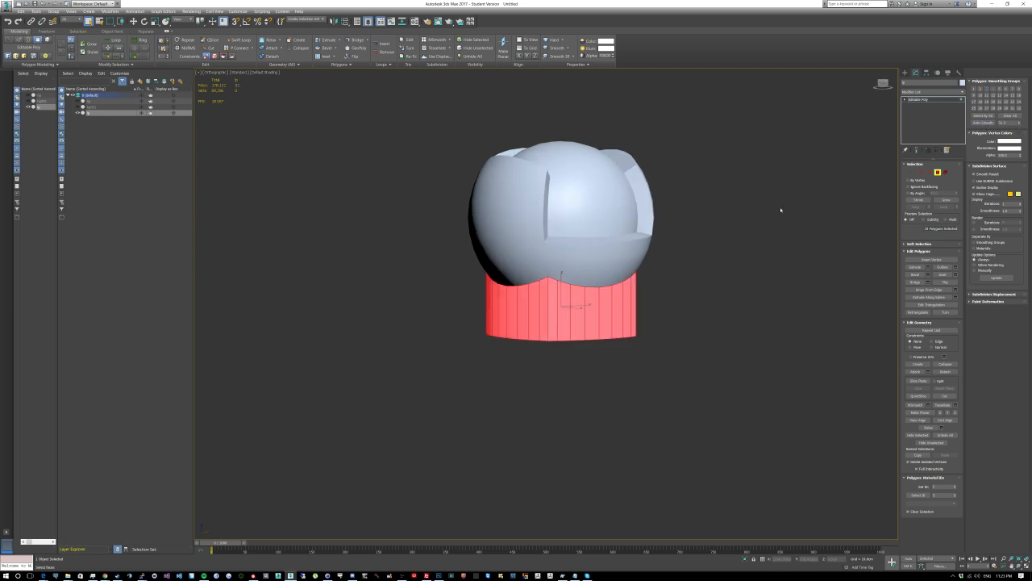
{"action": "middle_click_drag", "start_coordinate": [779, 209], "coordinate": [686, 260], "text": "alt"}
{"action": "key", "text": "ctrl+d"}
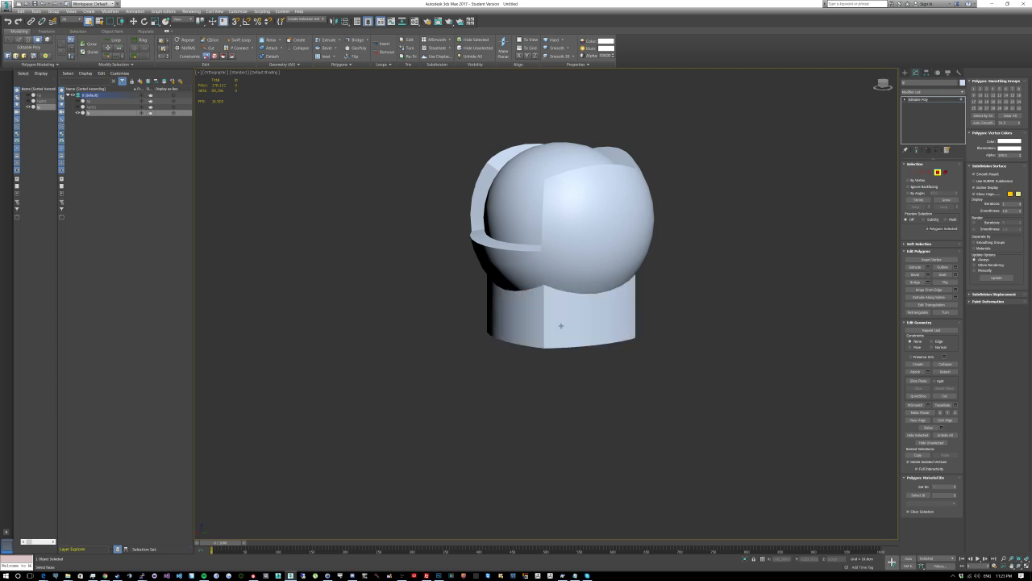
Step: Check the smoothing groups of the polygons one after another along the head's upper rim
{"action": "middle_click_drag", "start_coordinate": [628, 326], "coordinate": [719, 344], "text": "alt"}
{"action": "scroll", "coordinate": [514, 191], "scroll_direction": "up", "scroll_amount": 2}
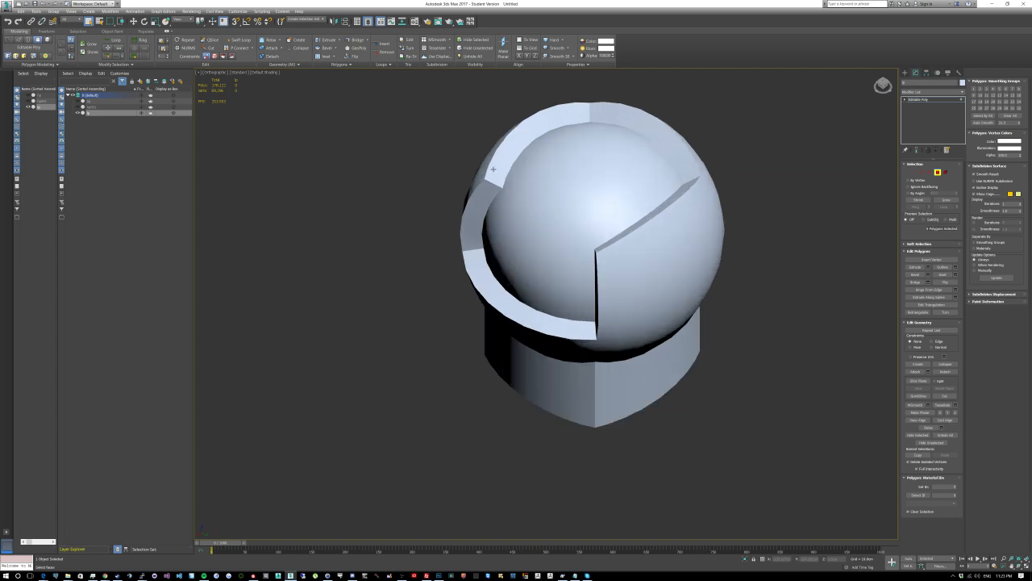
{"action": "left_click", "coordinate": [499, 165]}
{"action": "left_click", "coordinate": [509, 155]}
{"action": "left_click", "coordinate": [522, 146]}
{"action": "left_click", "coordinate": [553, 122]}
{"action": "left_click", "coordinate": [572, 118]}
{"action": "left_click", "coordinate": [583, 113]}
{"action": "left_click", "coordinate": [598, 113]}
{"action": "left_click", "coordinate": [618, 118]}
{"action": "left_click", "coordinate": [645, 123]}
Step: Check the smoothing groups of polygons on the spherical surface and the opposite side of the rim
{"action": "left_click", "coordinate": [606, 156]}
{"action": "left_click", "coordinate": [556, 206]}
{"action": "middle_click_drag", "start_coordinate": [556, 206], "coordinate": [603, 210], "text": "alt"}
{"action": "left_click", "coordinate": [603, 211]}
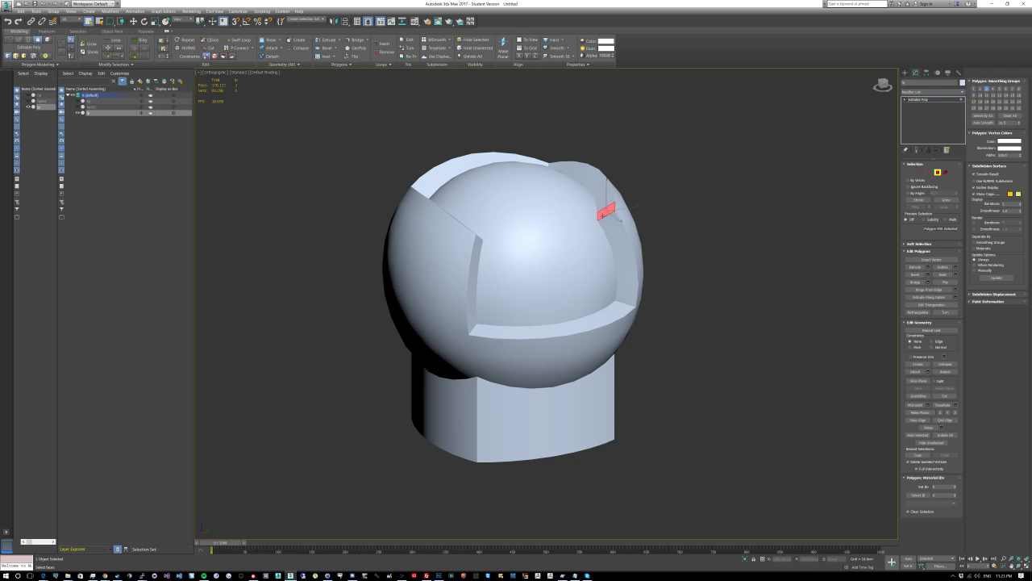
{"action": "left_click", "coordinate": [611, 226]}
{"action": "left_click", "coordinate": [623, 255]}
{"action": "left_click", "coordinate": [621, 308]}
{"action": "middle_click_drag", "start_coordinate": [621, 308], "coordinate": [787, 272], "text": "alt"}
Step: Select all polygons of the neck's flat underside using By Angle selection, with edged faces displayed
{"action": "left_click", "coordinate": [537, 387]}
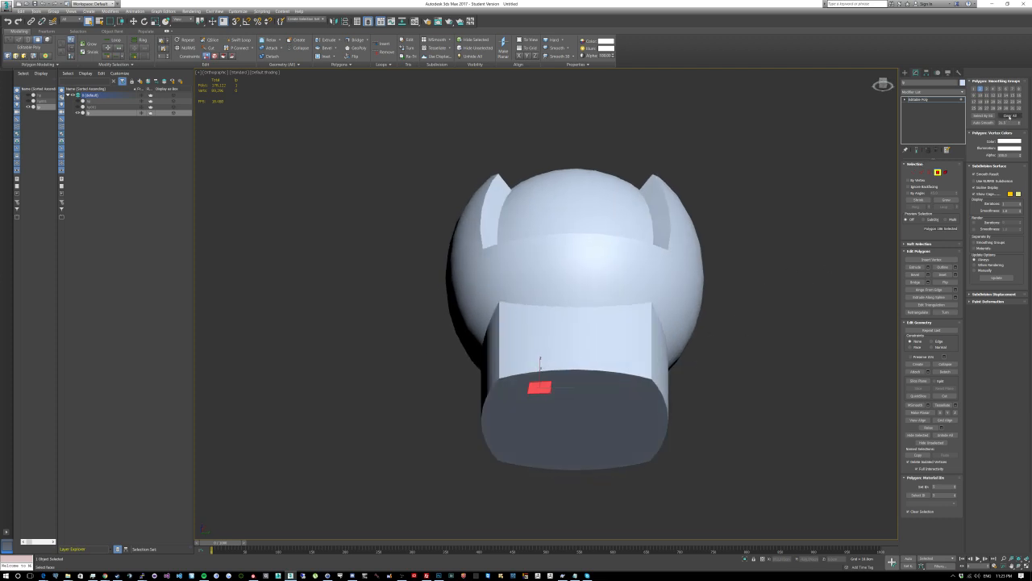
{"action": "left_click", "coordinate": [513, 392]}
{"action": "key", "text": "F4"}
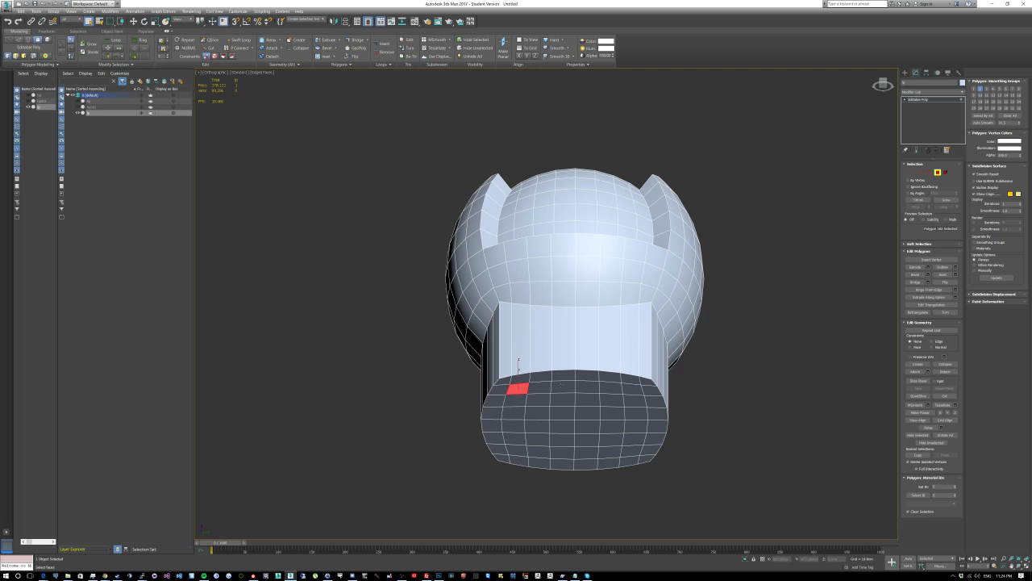
{"action": "left_click", "coordinate": [909, 194]}
{"action": "left_click", "coordinate": [609, 418]}
{"action": "middle_click_drag", "start_coordinate": [673, 417], "coordinate": [668, 416], "text": "alt"}
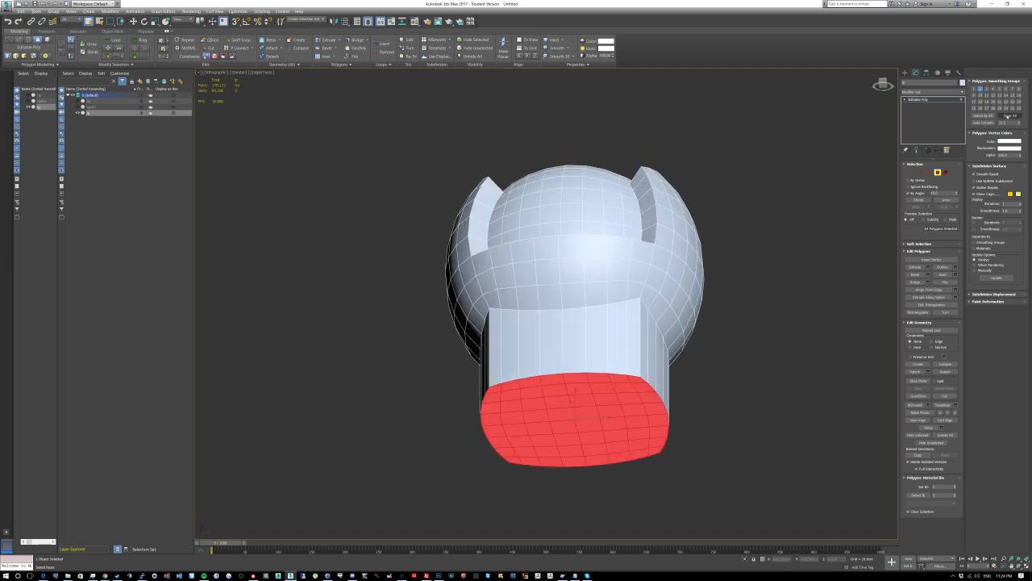
Step: Clear the smoothing groups of the neck's underside polygons and assign them smoothing group 20
{"action": "middle_click_drag", "start_coordinate": [714, 392], "coordinate": [739, 274], "text": "alt"}
{"action": "scroll", "coordinate": [569, 380], "scroll_direction": "up", "scroll_amount": 3}
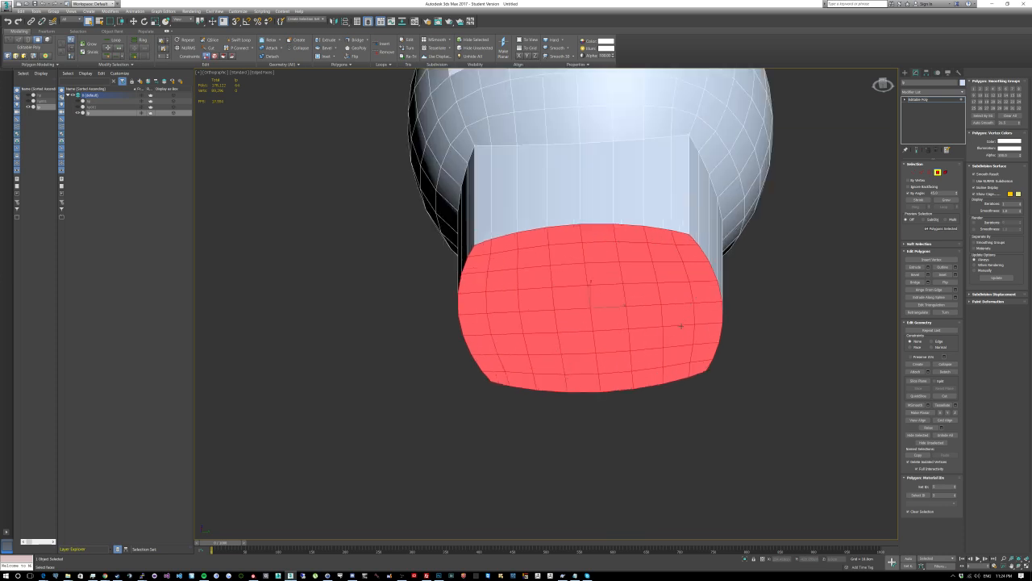
{"action": "left_click", "coordinate": [994, 102]}
{"action": "middle_click_drag", "start_coordinate": [678, 325], "coordinate": [667, 326], "text": "alt"}
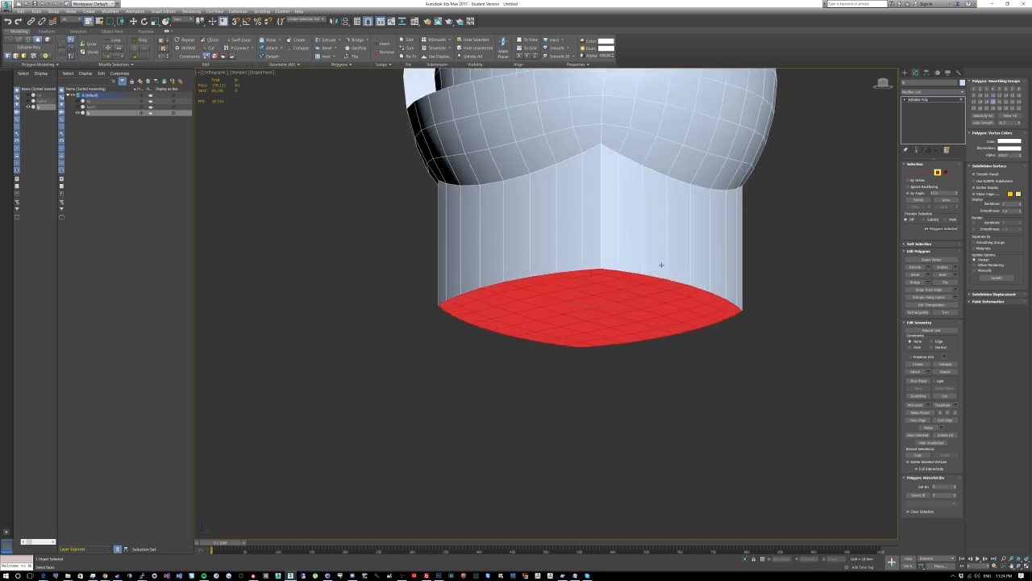
{"action": "middle_click_drag", "start_coordinate": [752, 265], "coordinate": [498, 492], "text": "alt"}
Step: Leave polygon level, add an Unwrap UVW modifier to the low-poly object, and check its seams around the neck
{"action": "left_click", "coordinate": [937, 172]}
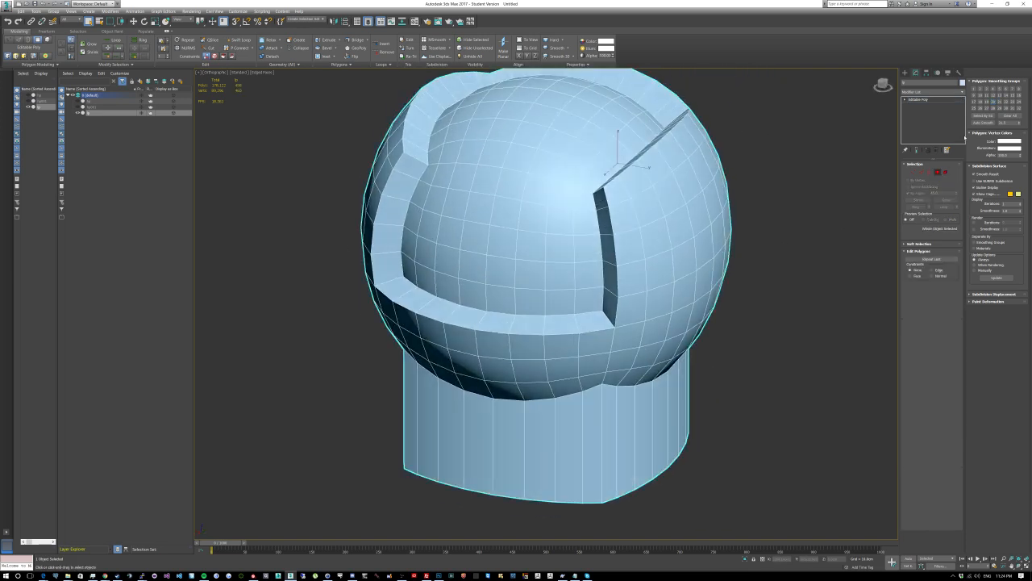
{"action": "left_click", "coordinate": [932, 91]}
{"action": "scroll", "coordinate": [932, 242], "scroll_direction": "down", "scroll_amount": 2}
{"action": "scroll", "coordinate": [930, 507], "scroll_direction": "down", "scroll_amount": 10}
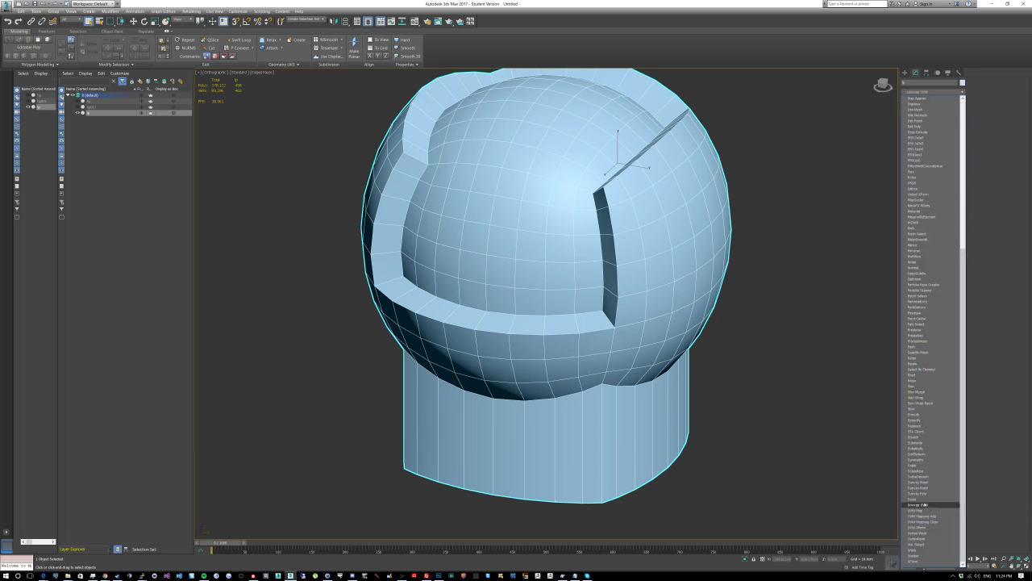
{"action": "left_click", "coordinate": [930, 506]}
{"action": "middle_click_drag", "start_coordinate": [621, 166], "coordinate": [696, 168]}
{"action": "middle_click_drag", "start_coordinate": [695, 169], "coordinate": [695, 119], "text": "alt"}
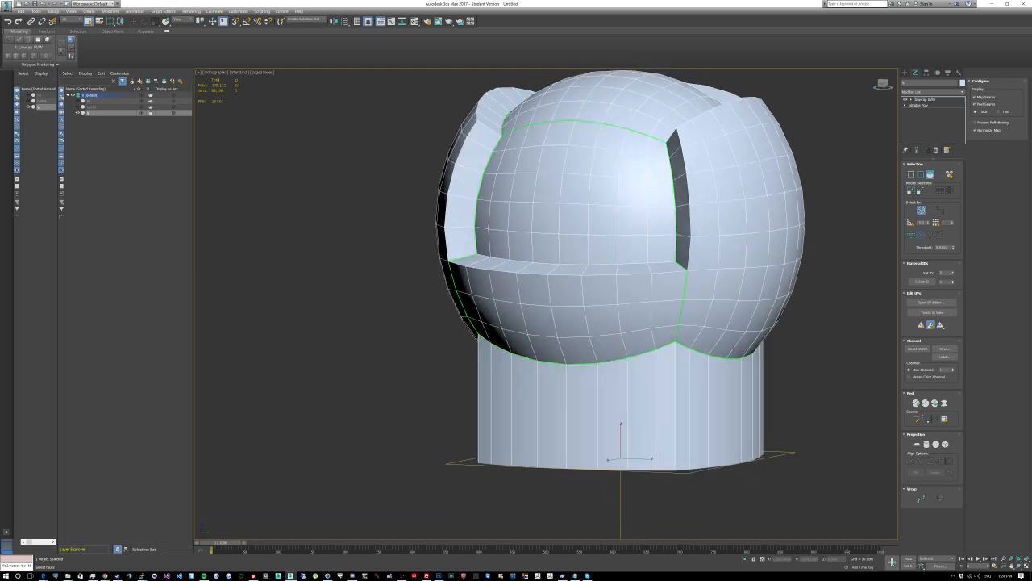
{"action": "middle_click_drag", "start_coordinate": [672, 333], "coordinate": [653, 349], "text": "alt"}
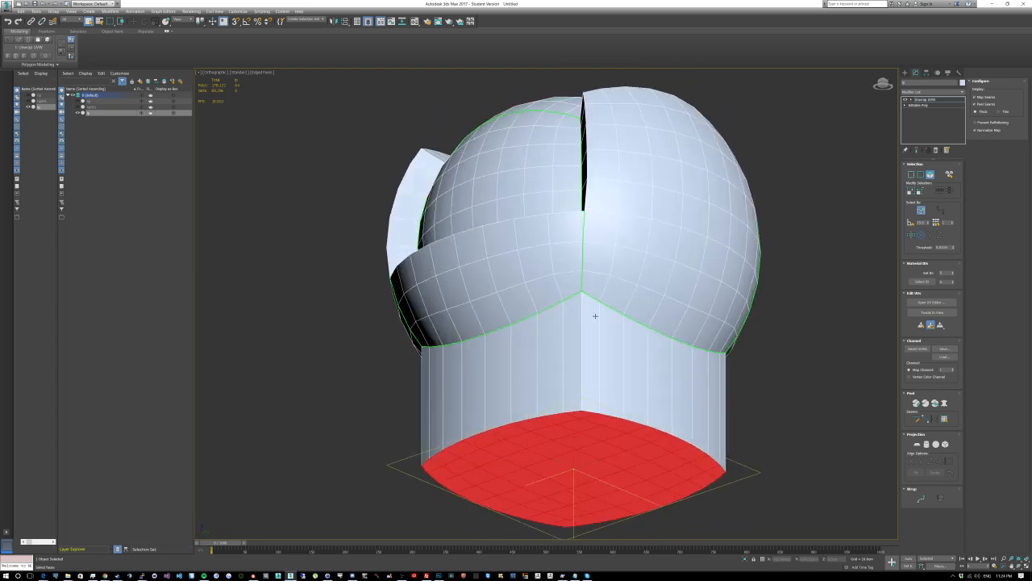
Step: Open the UV editor and try to flatten the UVs of the selected neck underside polygons by smoothing group
{"action": "scroll", "coordinate": [582, 268], "scroll_direction": "down", "scroll_amount": 2}
{"action": "middle_click_drag", "start_coordinate": [577, 281], "coordinate": [586, 229], "text": "alt"}
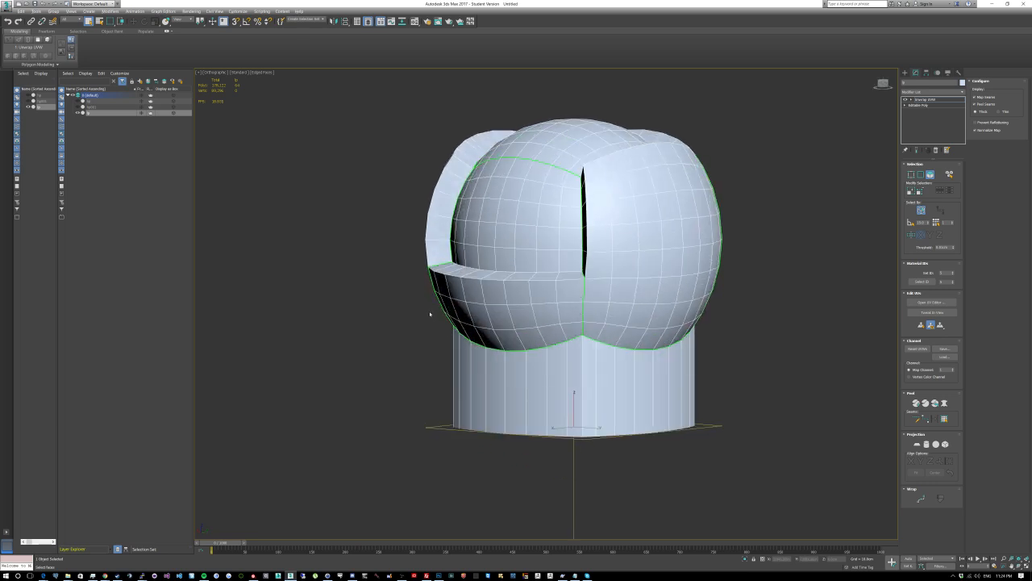
{"action": "left_click", "coordinate": [931, 301]}
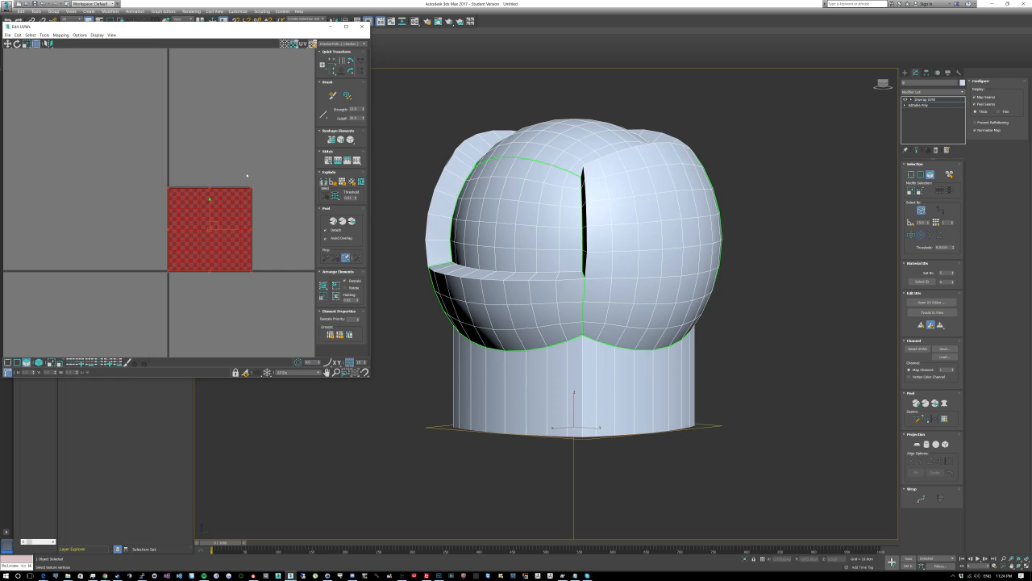
{"action": "middle_click_drag", "start_coordinate": [247, 175], "coordinate": [232, 161]}
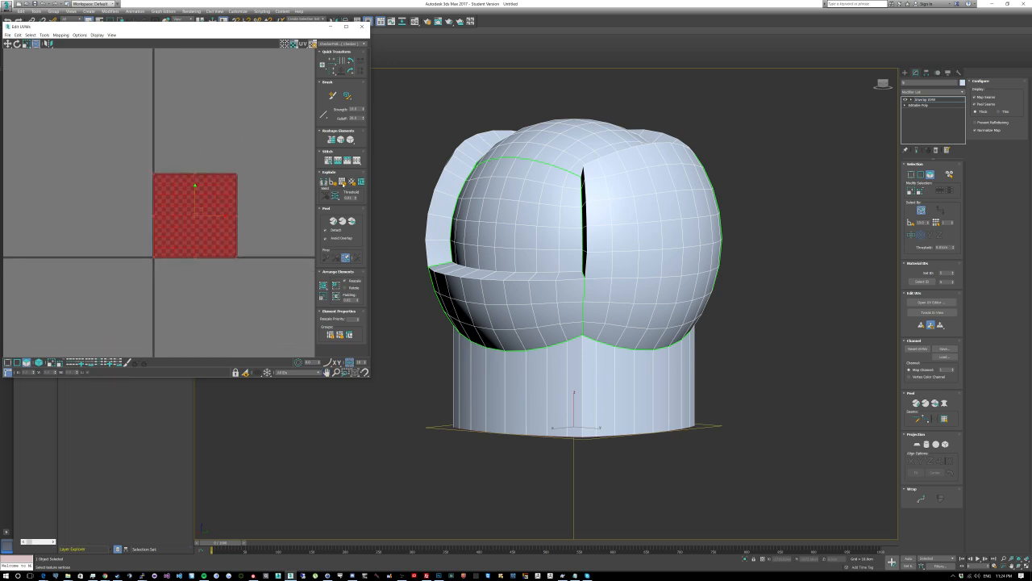
{"action": "left_click", "coordinate": [342, 182]}
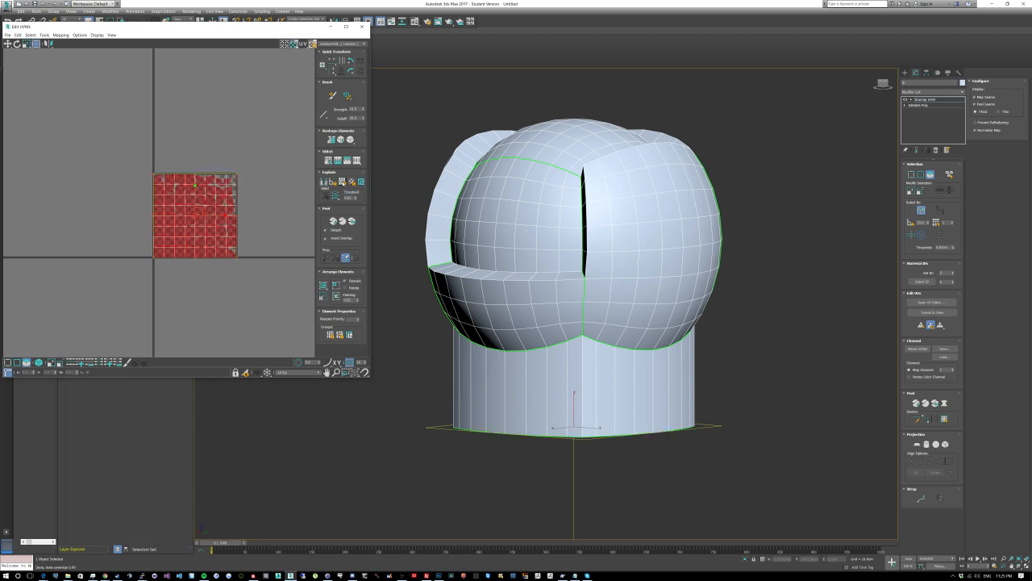
Step: Select all polygons in the UV layout and examine the seams across the neck's underside
{"action": "middle_click_drag", "start_coordinate": [261, 195], "coordinate": [262, 194]}
{"action": "middle_click_drag", "start_coordinate": [494, 221], "coordinate": [532, 254], "text": "alt"}
{"action": "left_click", "coordinate": [271, 192]}
{"action": "left_click_drag", "start_coordinate": [267, 265], "coordinate": [134, 129]}
{"action": "middle_click_drag", "start_coordinate": [605, 256], "coordinate": [503, 296], "text": "alt"}
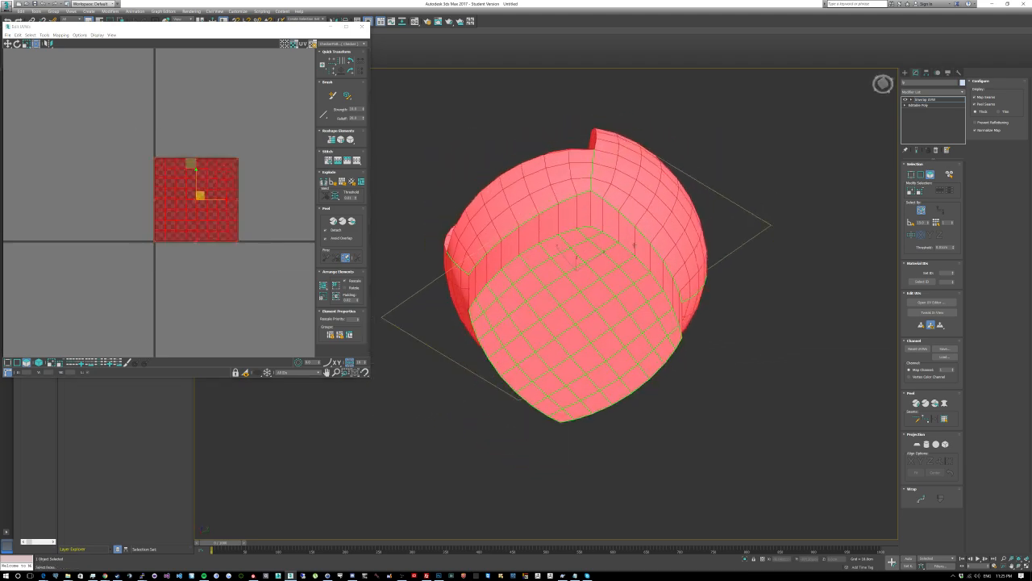
{"action": "middle_click_drag", "start_coordinate": [560, 346], "coordinate": [527, 240], "text": "alt"}
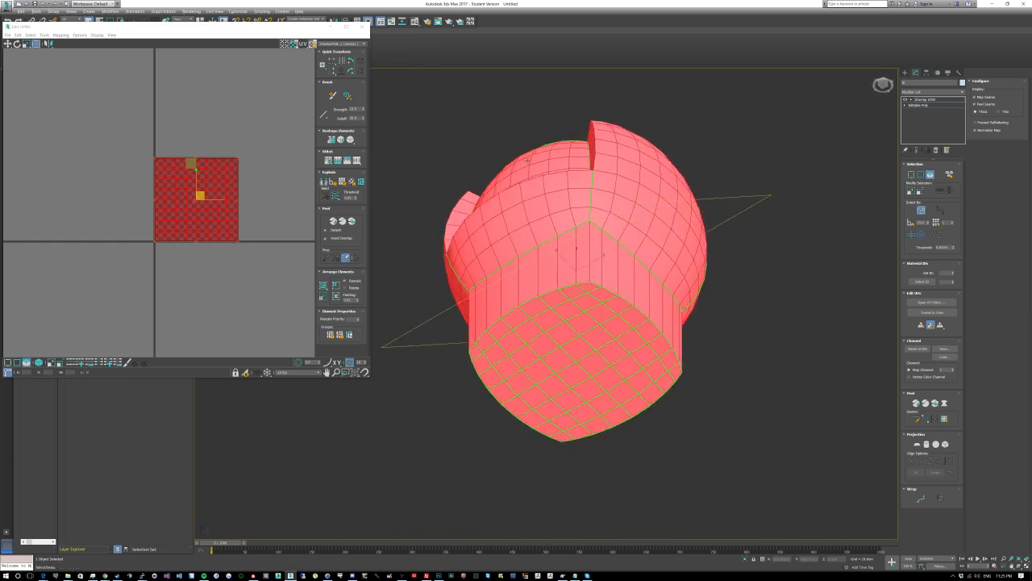
Step: Convert the mesh to Editable Poly and select the neck's underside polygons by angle to check their smoothing group
{"action": "right_click", "coordinate": [639, 202]}
{"action": "left_click", "coordinate": [724, 279]}
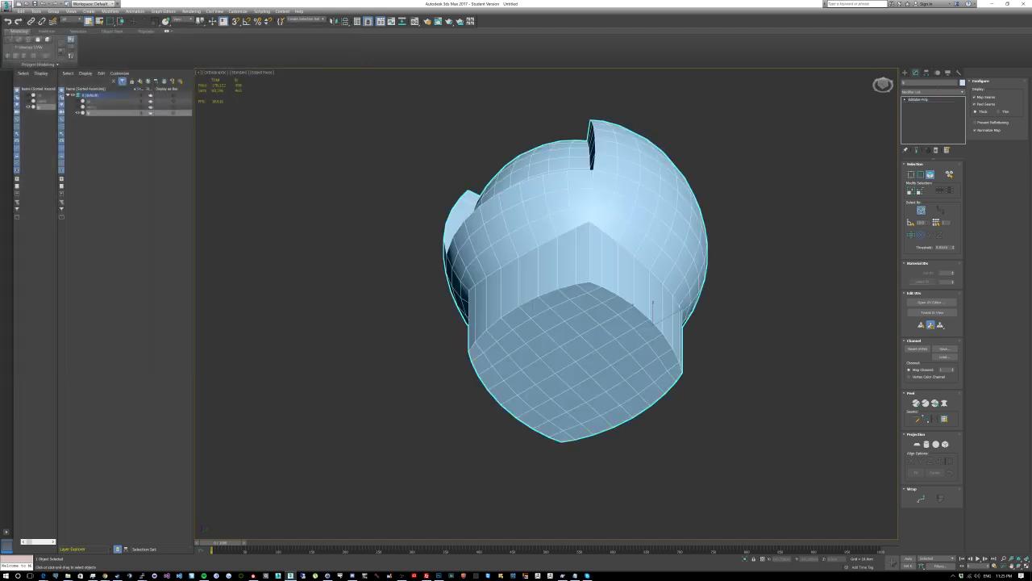
{"action": "key", "text": "4"}
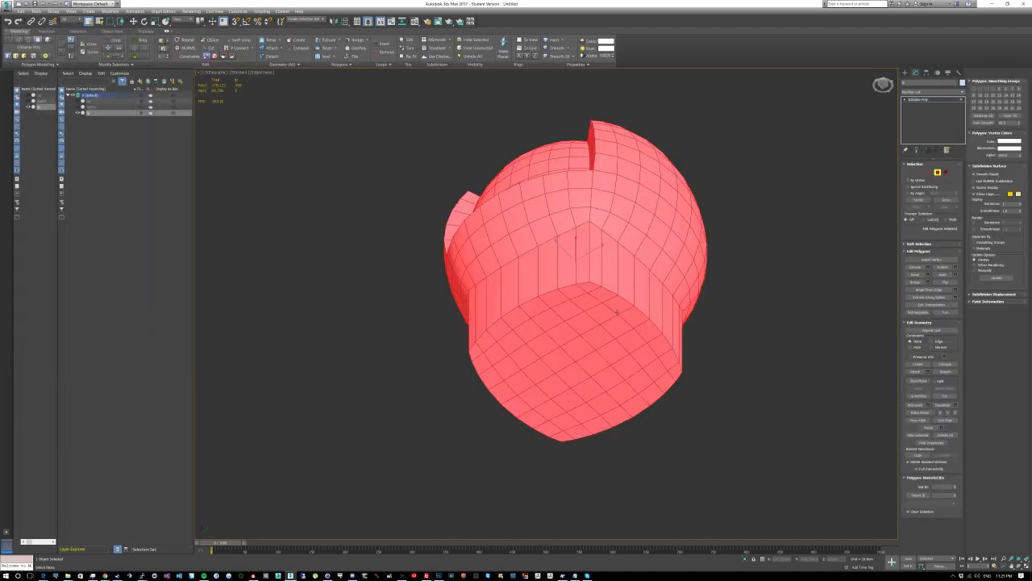
{"action": "left_click", "coordinate": [613, 314]}
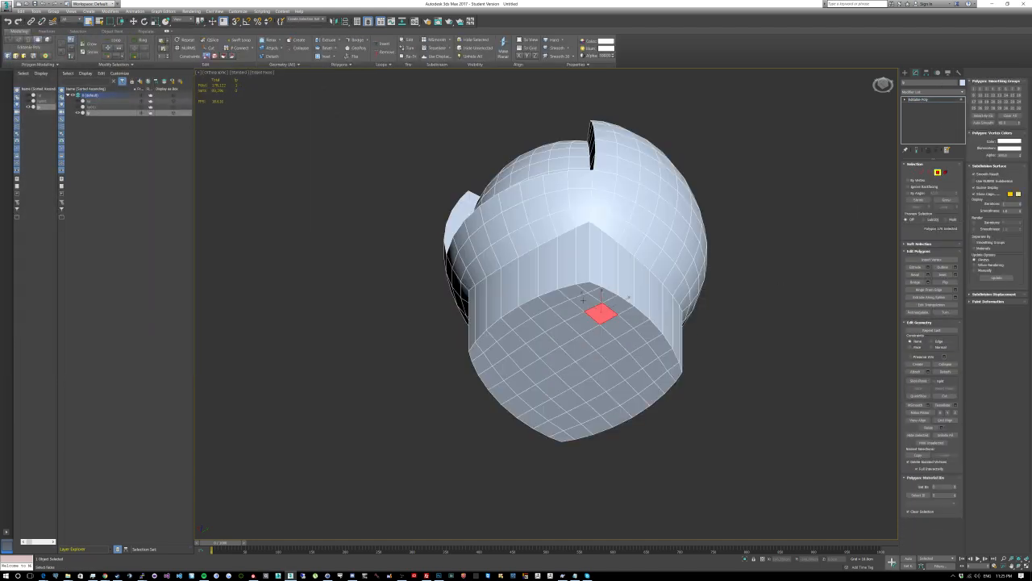
{"action": "left_click", "coordinate": [585, 300]}
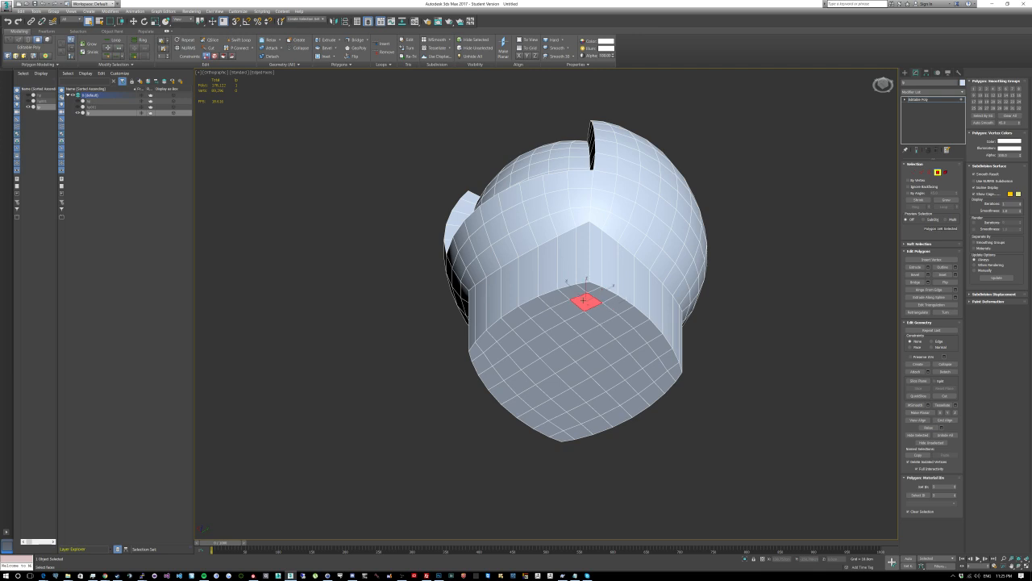
{"action": "left_click", "coordinate": [908, 193]}
{"action": "left_click", "coordinate": [621, 323]}
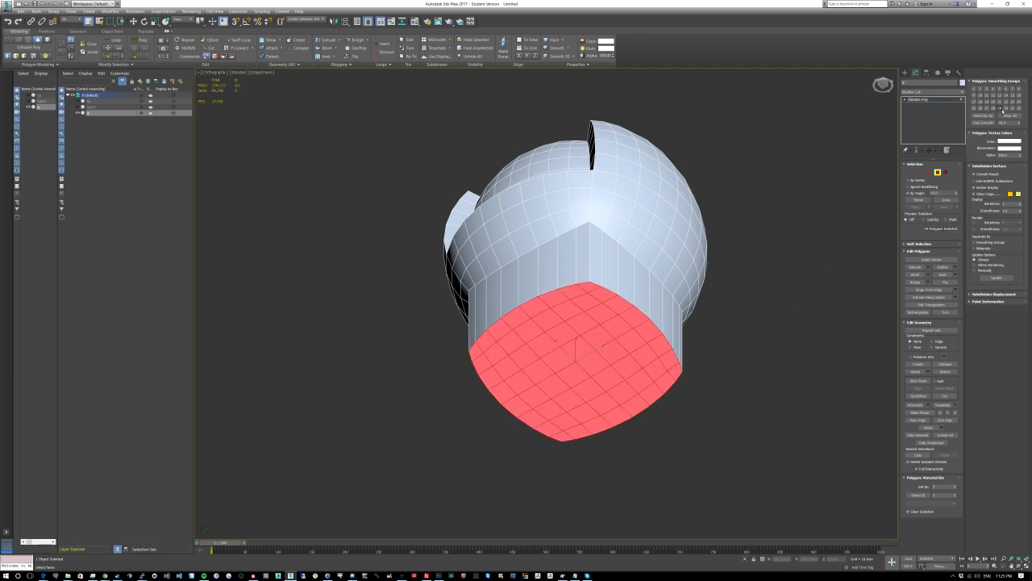
Step: Select the outer shell and neck sides by angle, auto-smooth them with a lower angle threshold, and leave polygon level
{"action": "left_click", "coordinate": [566, 267]}
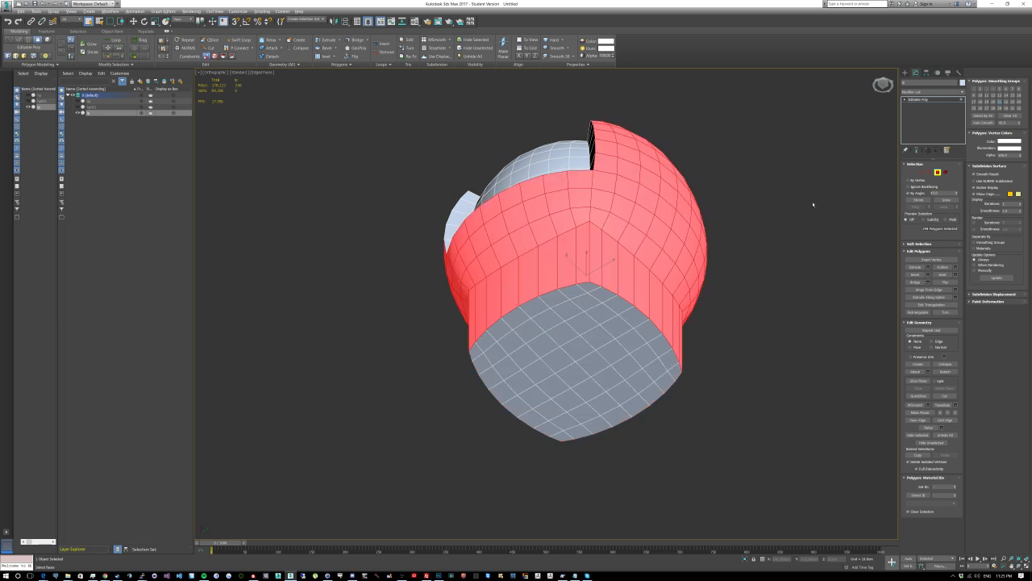
{"action": "middle_click_drag", "start_coordinate": [813, 204], "coordinate": [861, 200], "text": "alt"}
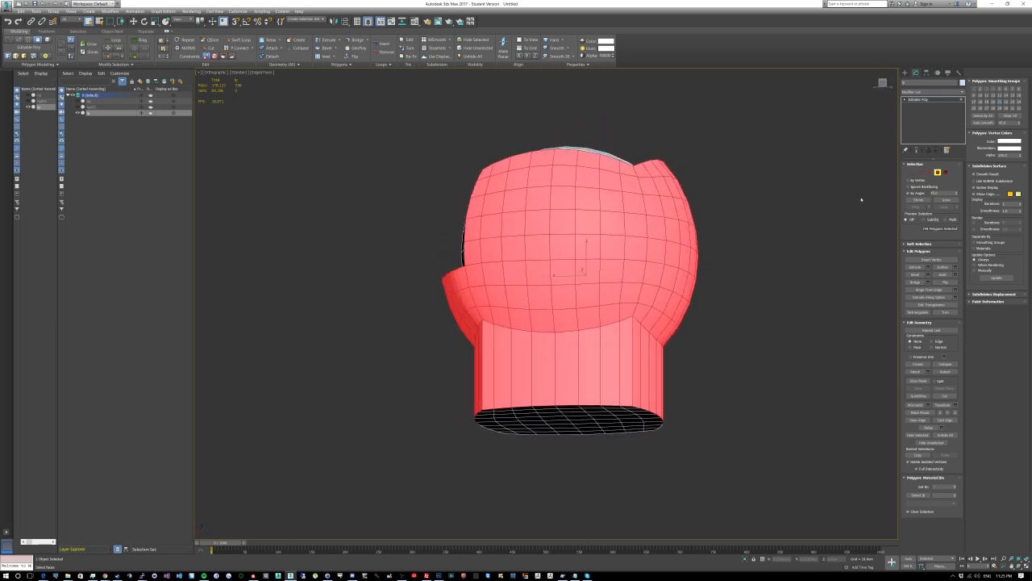
{"action": "left_click", "coordinate": [1000, 122]}
{"action": "middle_click_drag", "start_coordinate": [765, 326], "coordinate": [797, 321], "text": "alt"}
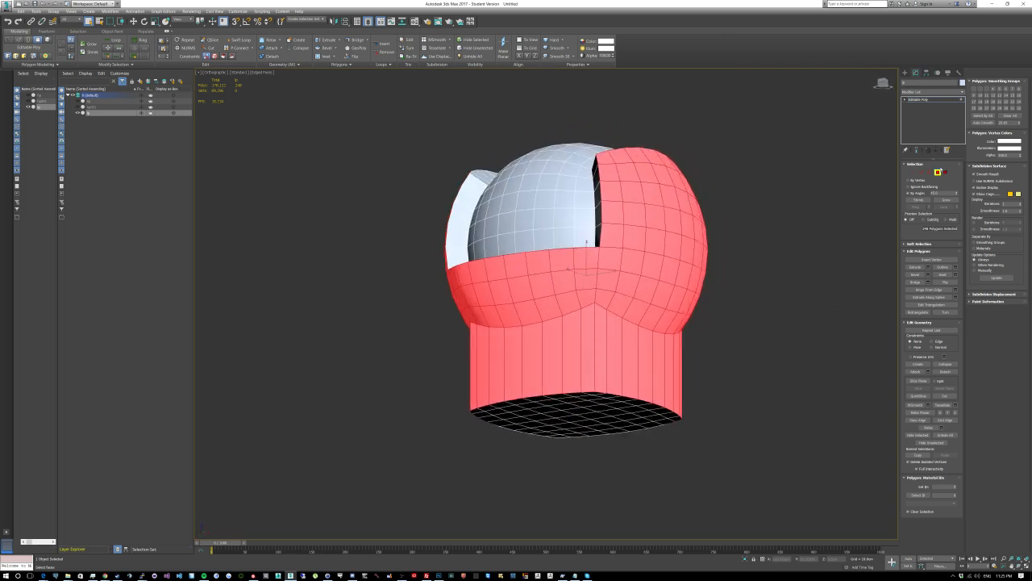
{"action": "left_click", "coordinate": [938, 171]}
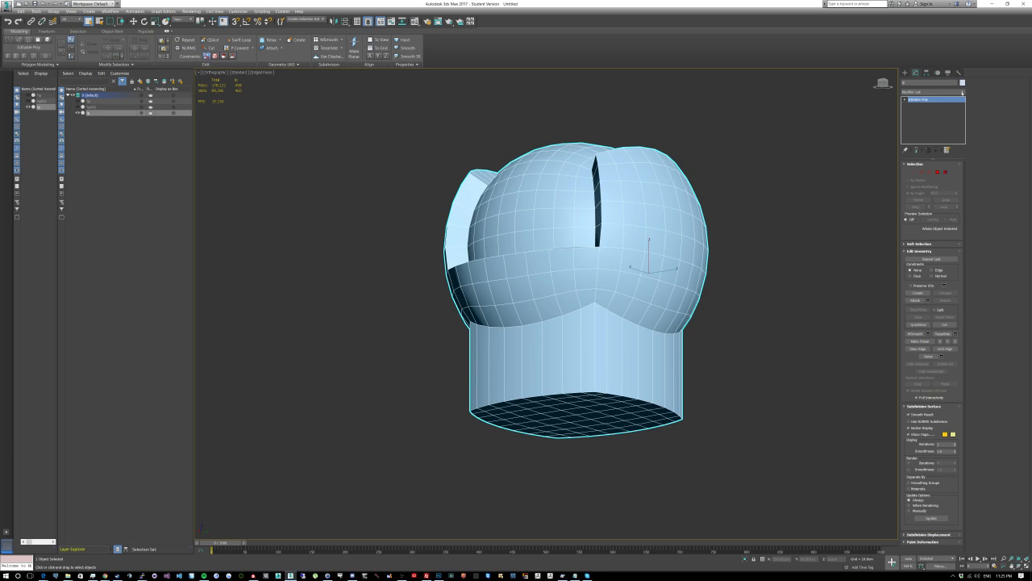
Step: Add a new Unwrap UVW modifier to the low-poly mesh
{"action": "left_click", "coordinate": [962, 92]}
{"action": "scroll", "coordinate": [959, 252], "scroll_direction": "down", "scroll_amount": 3}
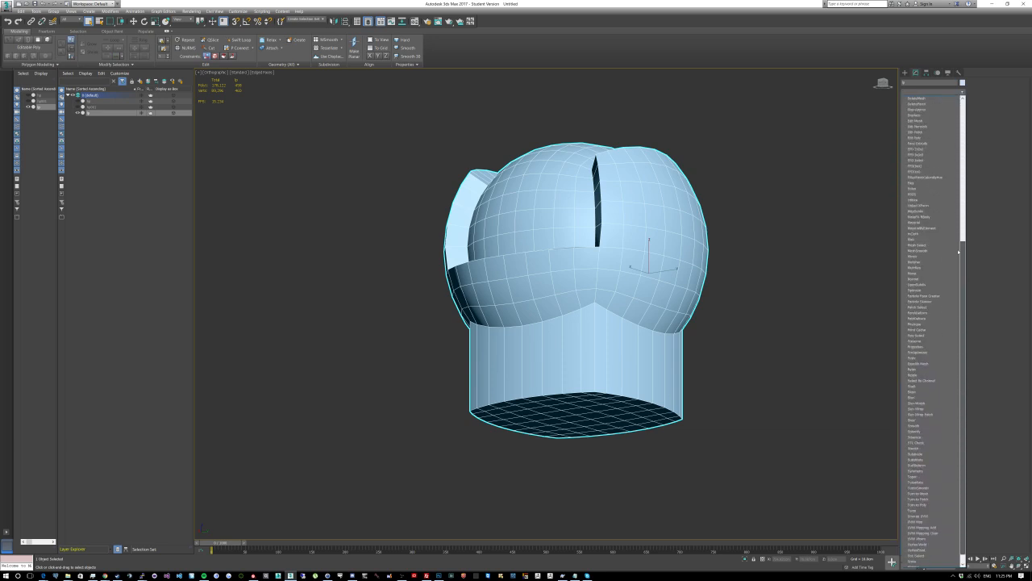
{"action": "scroll", "coordinate": [959, 253], "scroll_direction": "down", "scroll_amount": 1}
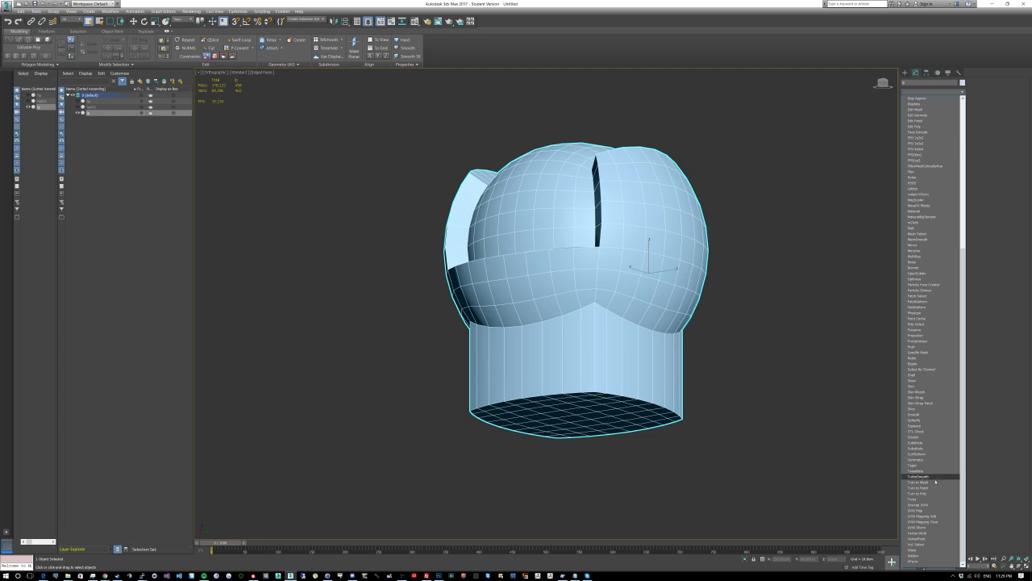
{"action": "left_click", "coordinate": [919, 505]}
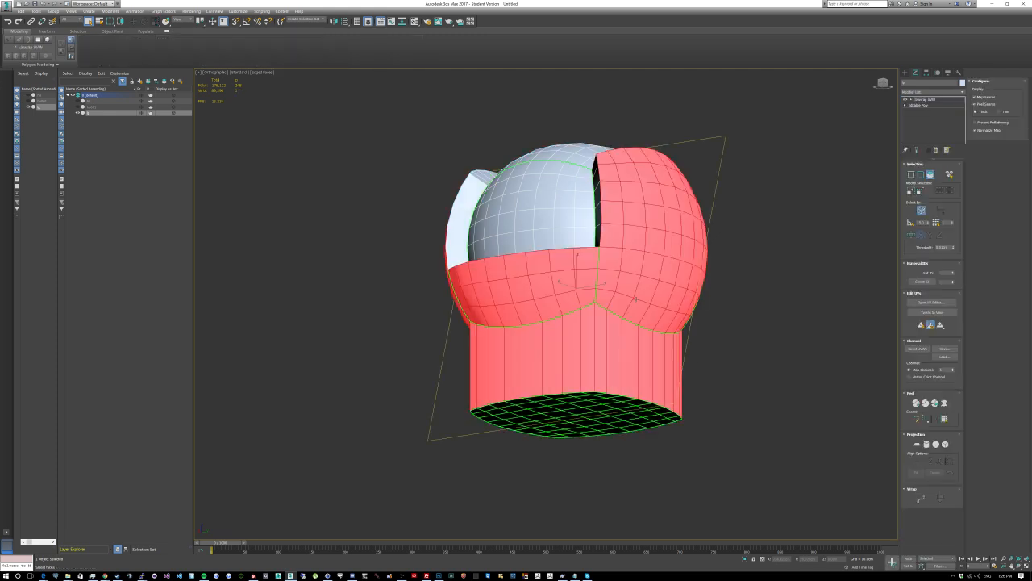
Step: Select all polygons and flatten their UVs by smoothing group in the UV editor
{"action": "key", "text": "ctrl+a"}
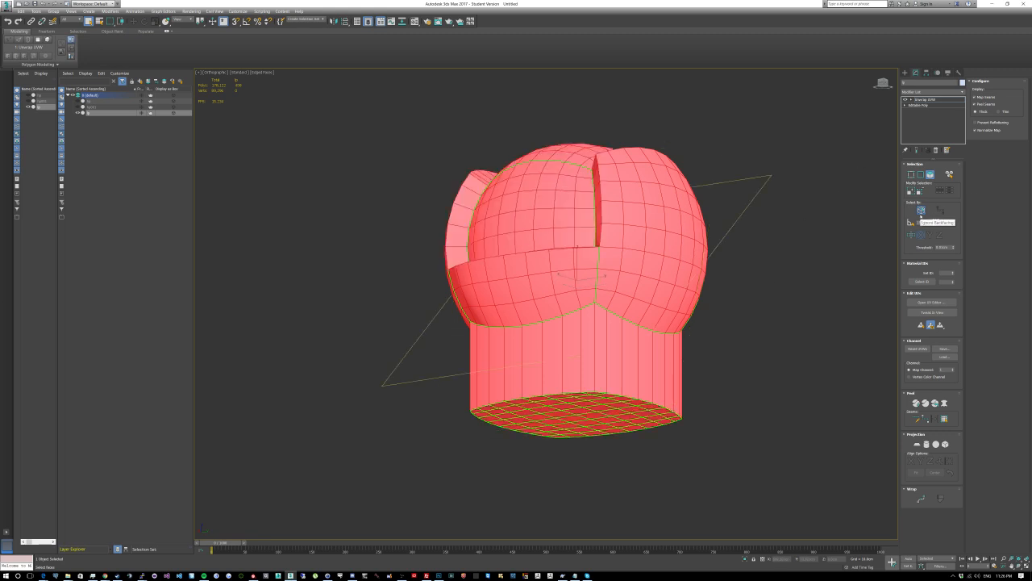
{"action": "left_click", "coordinate": [931, 302]}
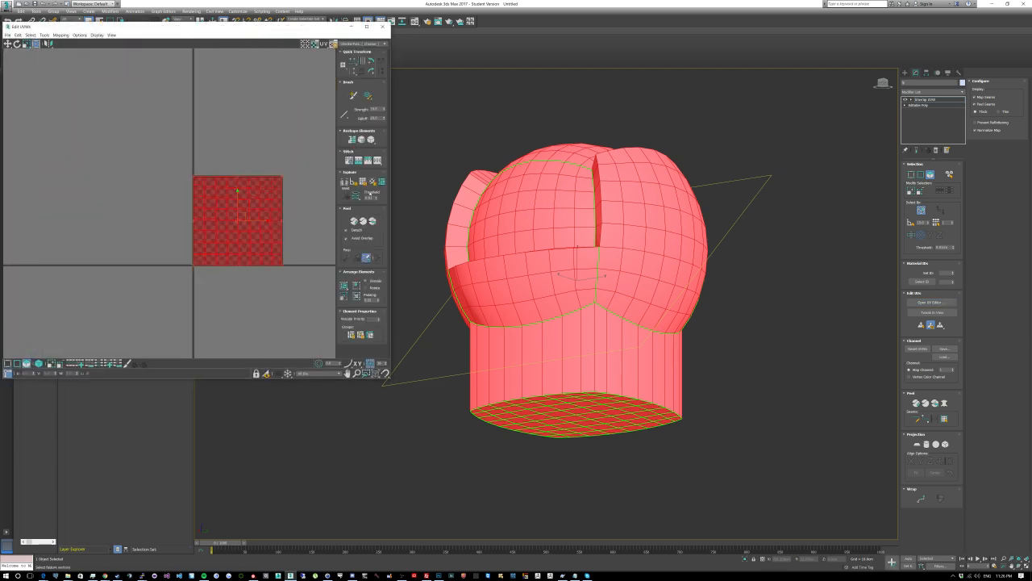
{"action": "left_click", "coordinate": [363, 181]}
{"action": "scroll", "coordinate": [263, 241], "scroll_direction": "up", "scroll_amount": 3}
{"action": "middle_click_drag", "start_coordinate": [294, 226], "coordinate": [281, 225]}
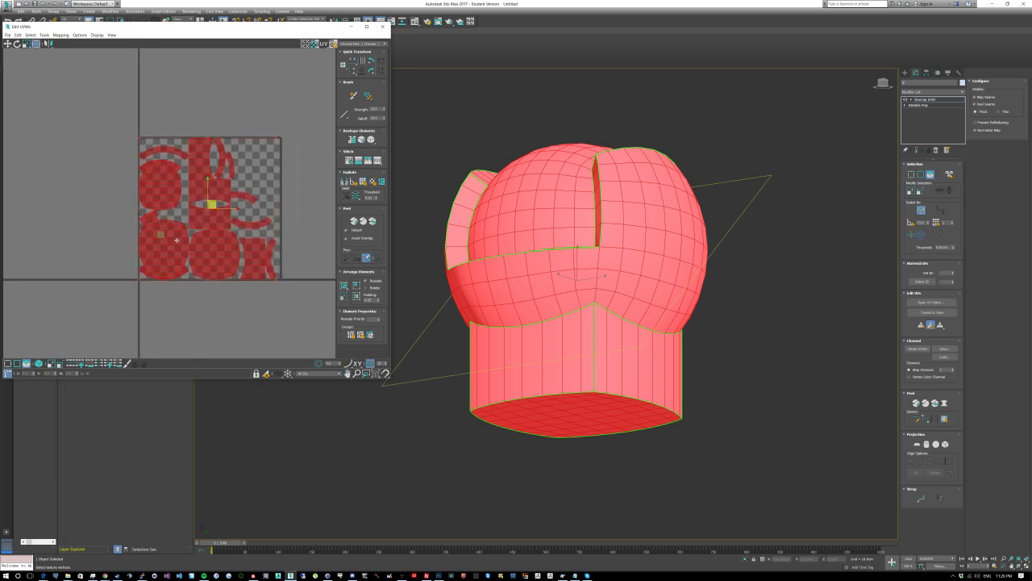
Step: Check the new UV seams around the rim opening, the neck's side edges and the underside
{"action": "middle_click_drag", "start_coordinate": [577, 217], "coordinate": [598, 298], "text": "alt"}
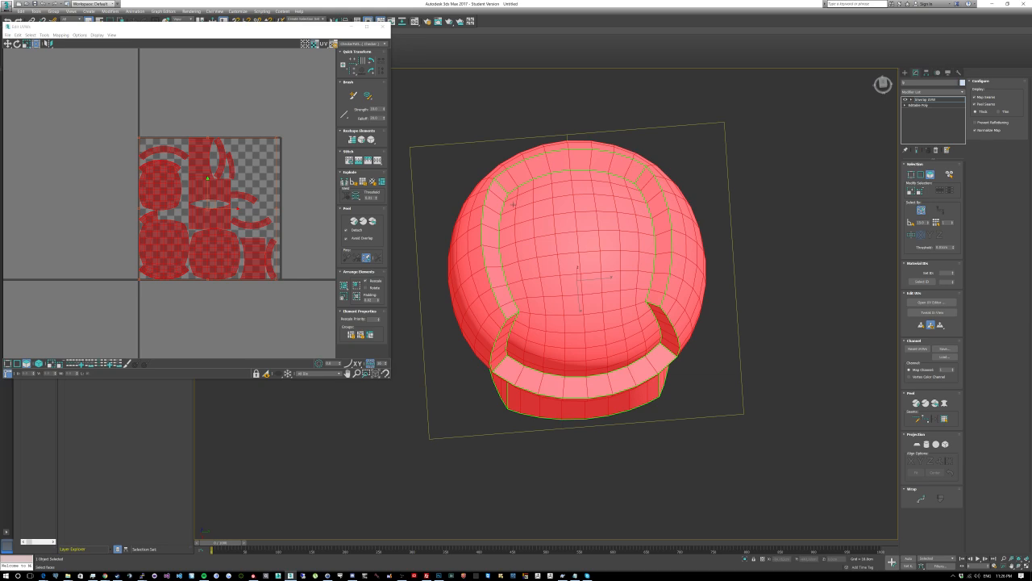
{"action": "middle_click_drag", "start_coordinate": [514, 203], "coordinate": [539, 142], "text": "alt"}
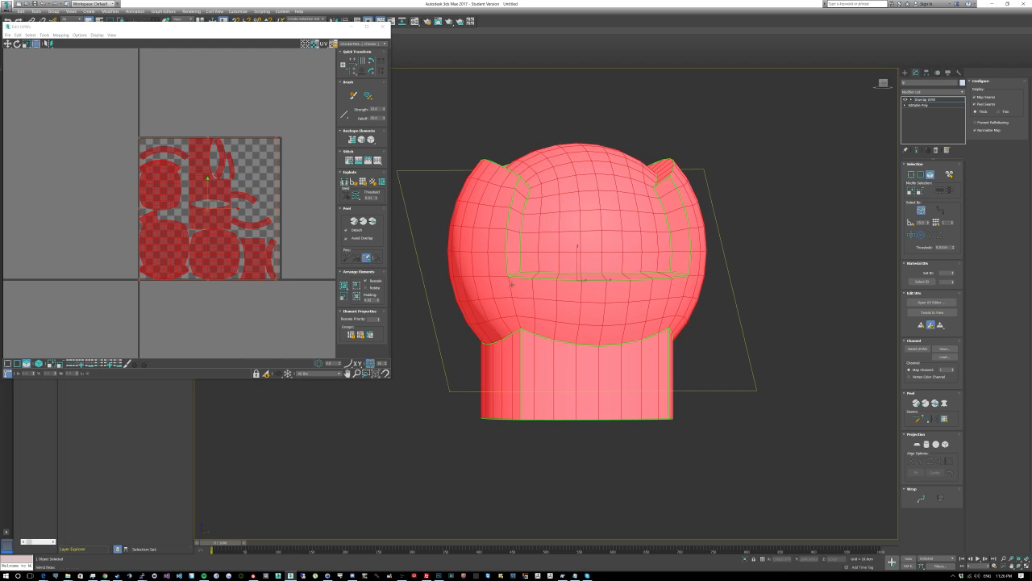
{"action": "middle_click_drag", "start_coordinate": [512, 284], "coordinate": [491, 256], "text": "alt"}
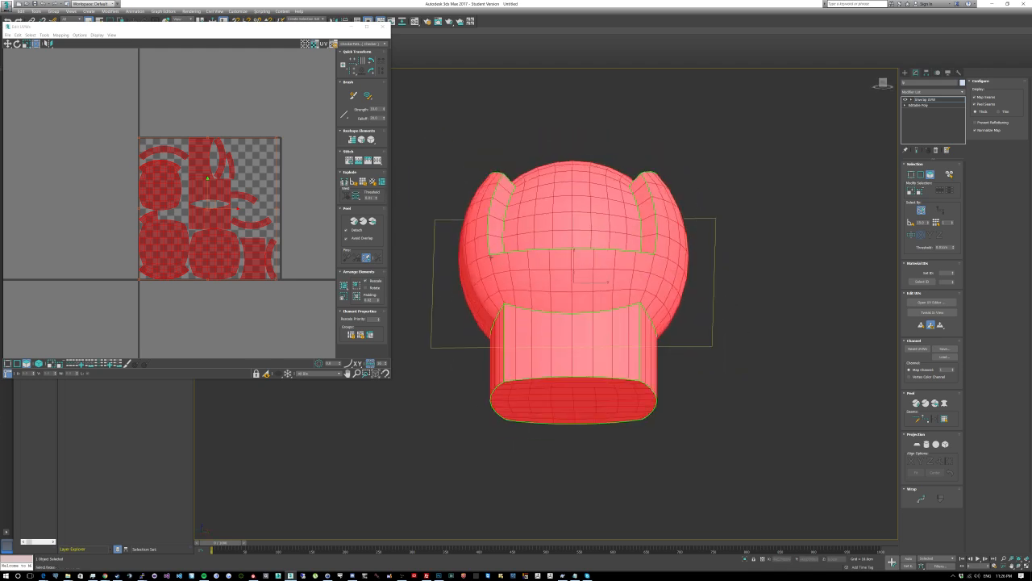
Step: Move all UV shells out of the checkered UV tile into the empty space beside it and deselect them
{"action": "middle_click_drag", "start_coordinate": [212, 206], "coordinate": [251, 183]}
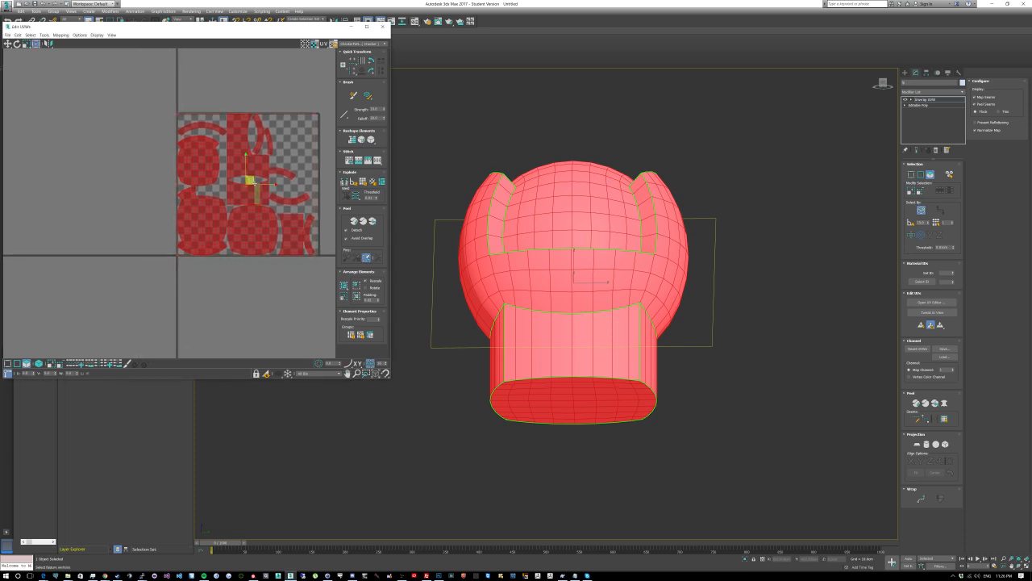
{"action": "left_click_drag", "start_coordinate": [250, 177], "coordinate": [94, 169]}
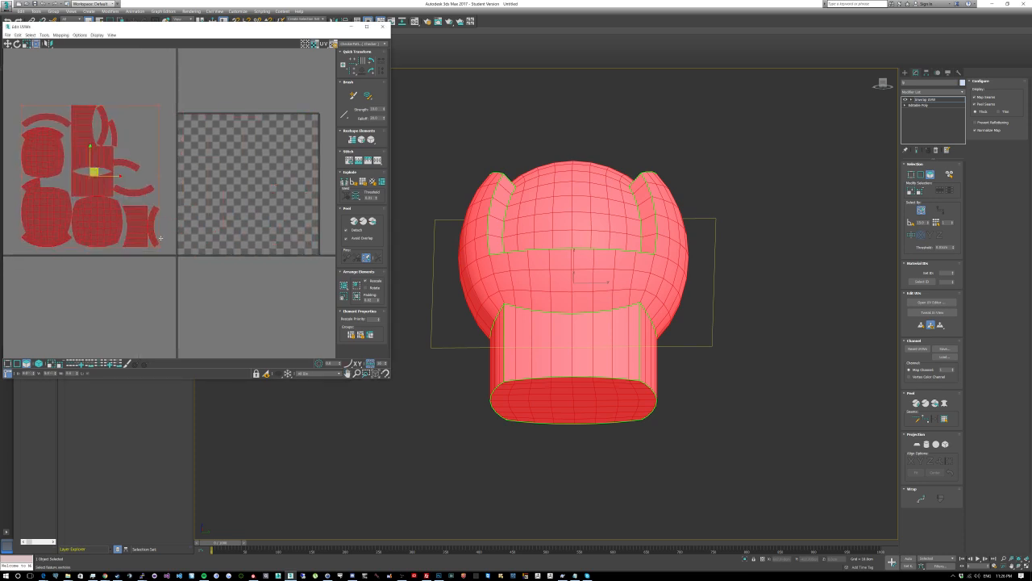
{"action": "middle_click_drag", "start_coordinate": [160, 265], "coordinate": [244, 264]}
{"action": "left_click", "coordinate": [224, 257]}
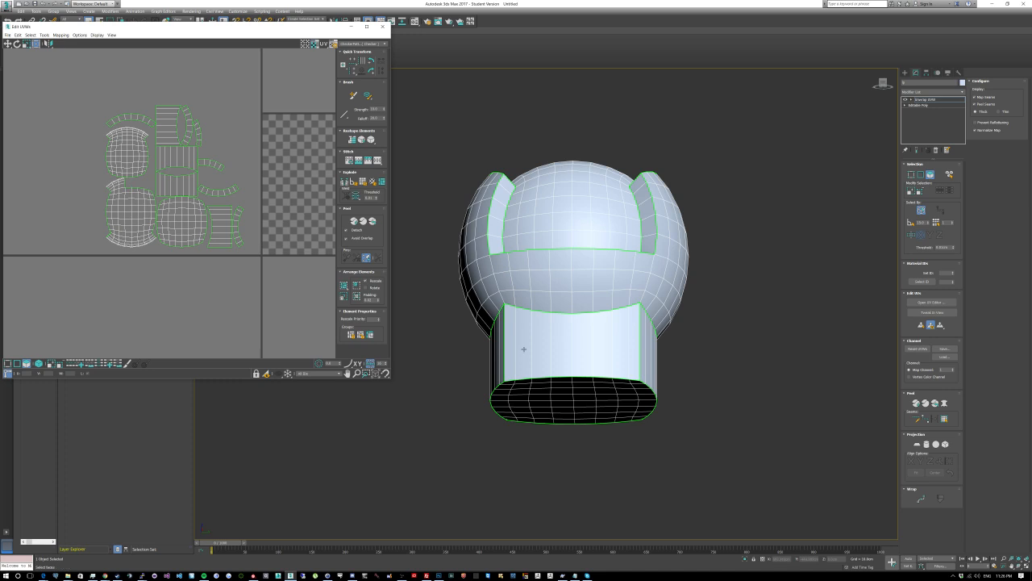
Step: Add a Checker map to the diffuse colour of an unused material in the Material Editor
{"action": "left_click", "coordinate": [413, 23]}
{"action": "left_click", "coordinate": [318, 124]}
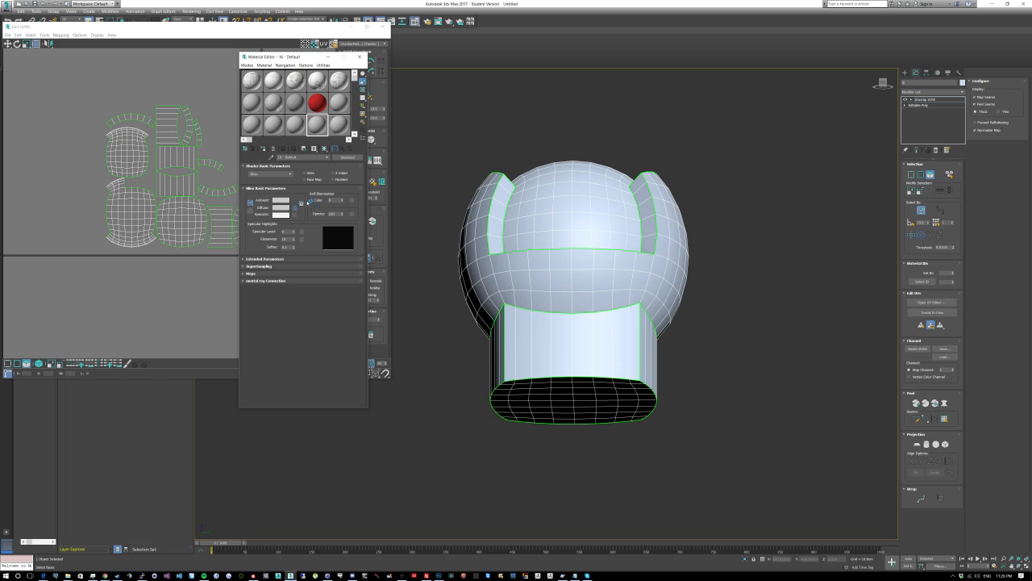
{"action": "left_click", "coordinate": [301, 202]}
{"action": "left_click", "coordinate": [477, 233]}
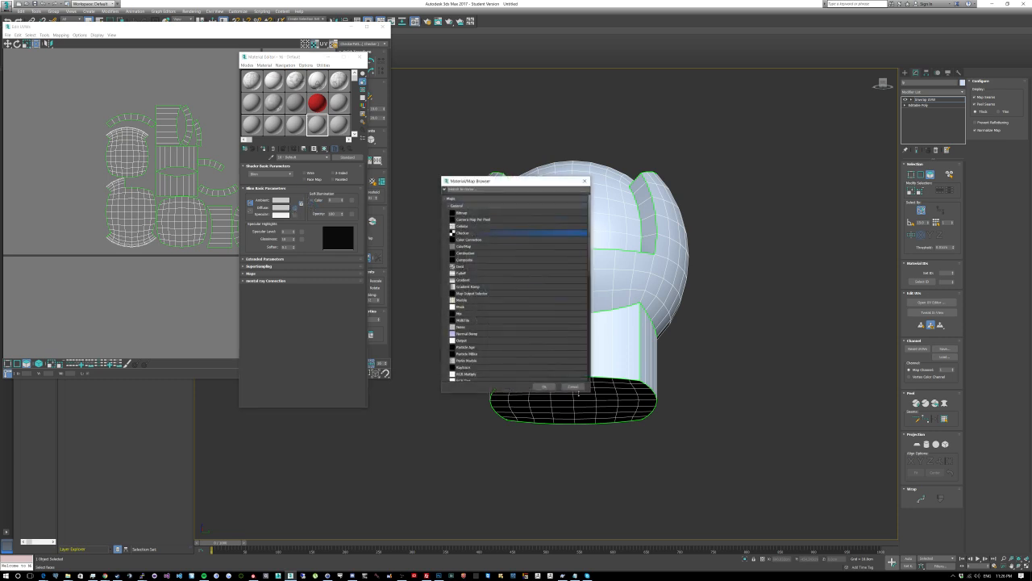
{"action": "left_click", "coordinate": [544, 386]}
Step: Set the checker's U and V tiling to 10, assign the material to the mesh and show it in the viewport
{"action": "double_click", "coordinate": [296, 199]}
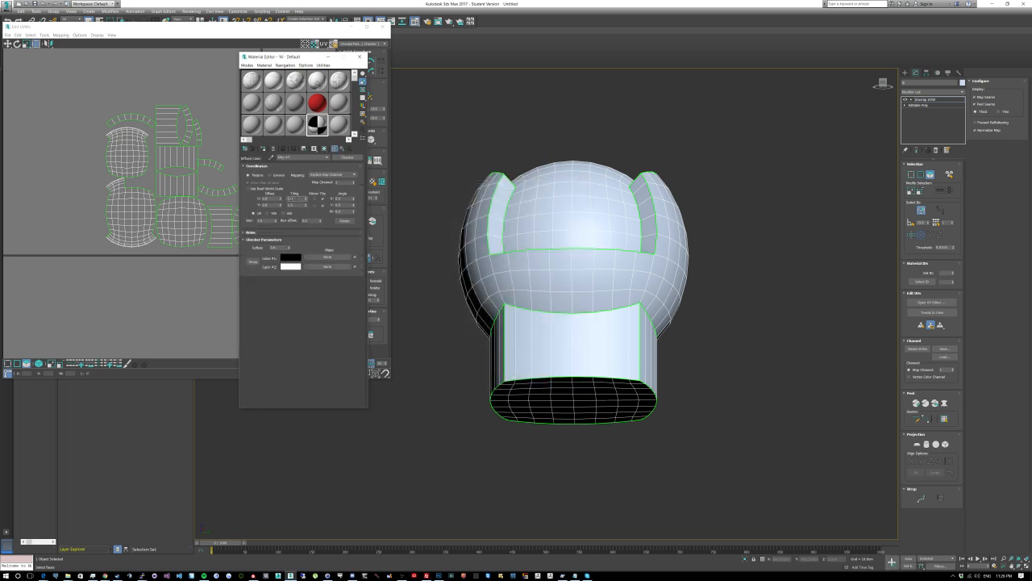
{"action": "type", "text": "10"}
{"action": "key", "text": "Tab"}
{"action": "type", "text": "10"}
{"action": "key", "text": "Return"}
{"action": "left_click", "coordinate": [341, 150]}
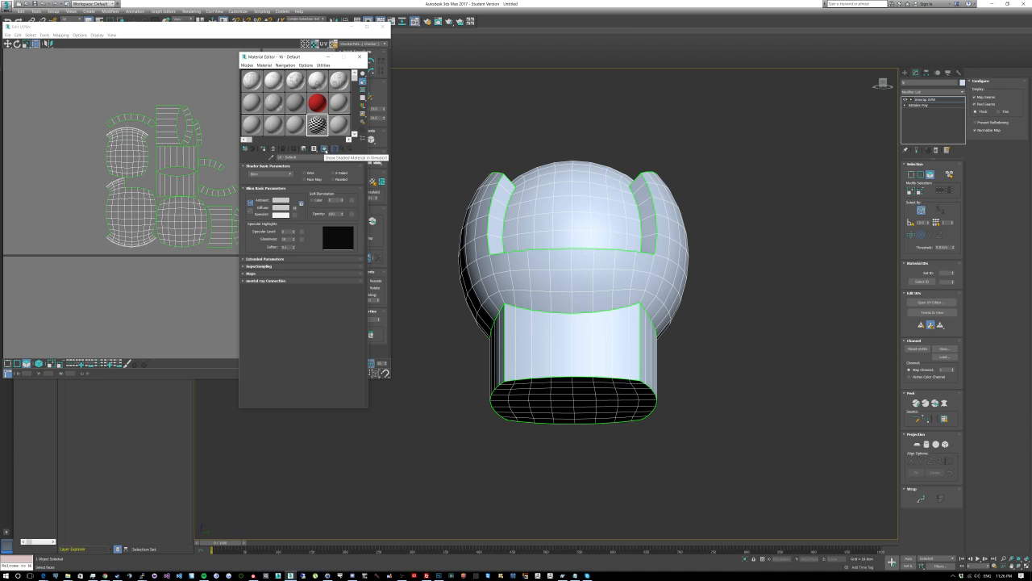
Step: Inspect the checker pattern for stretching on the head and neck, and close the Material Editor
{"action": "middle_click_drag", "start_coordinate": [571, 231], "coordinate": [712, 194], "text": "alt"}
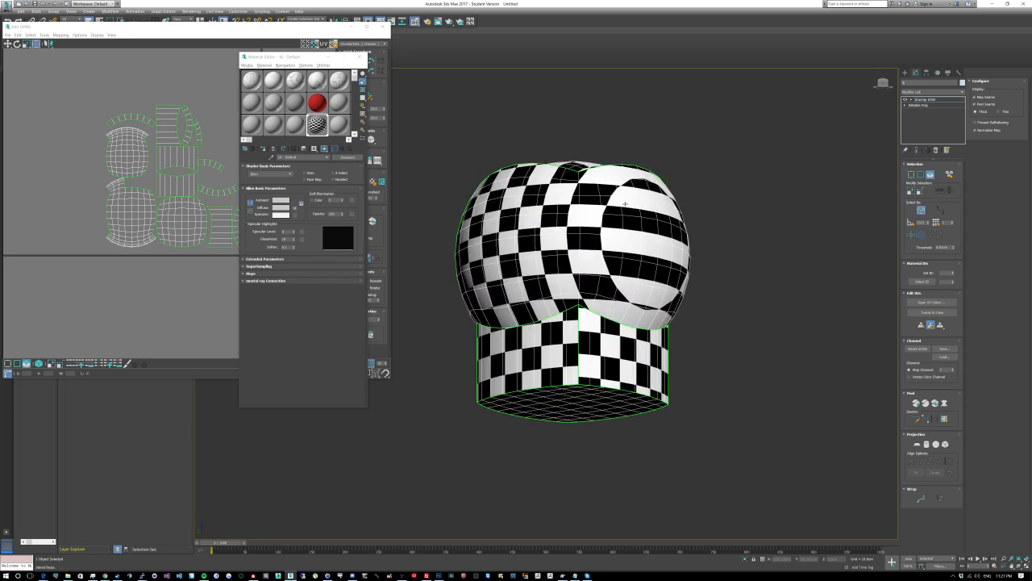
{"action": "middle_click_drag", "start_coordinate": [624, 204], "coordinate": [562, 352], "text": "alt"}
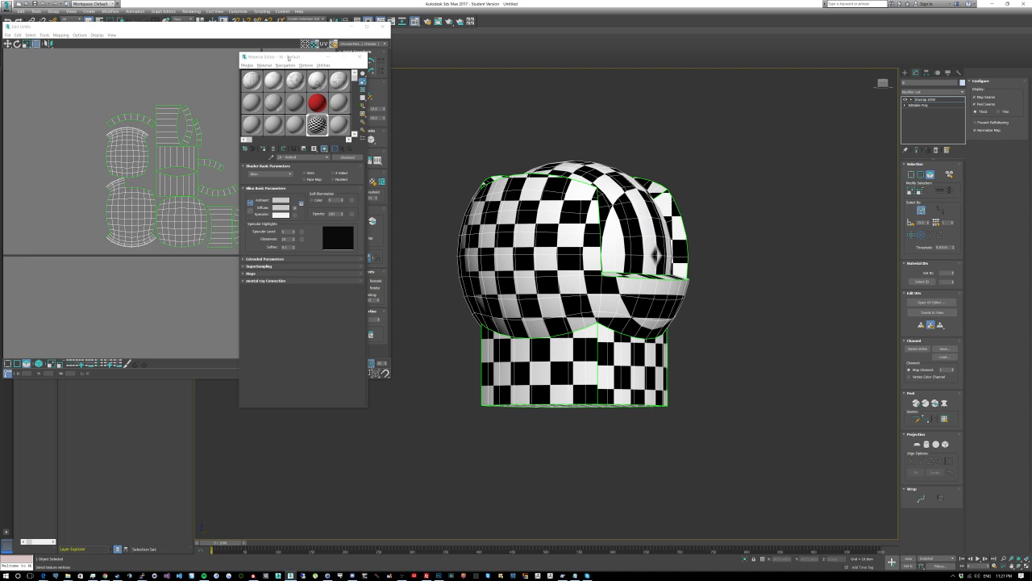
{"action": "left_click", "coordinate": [357, 57]}
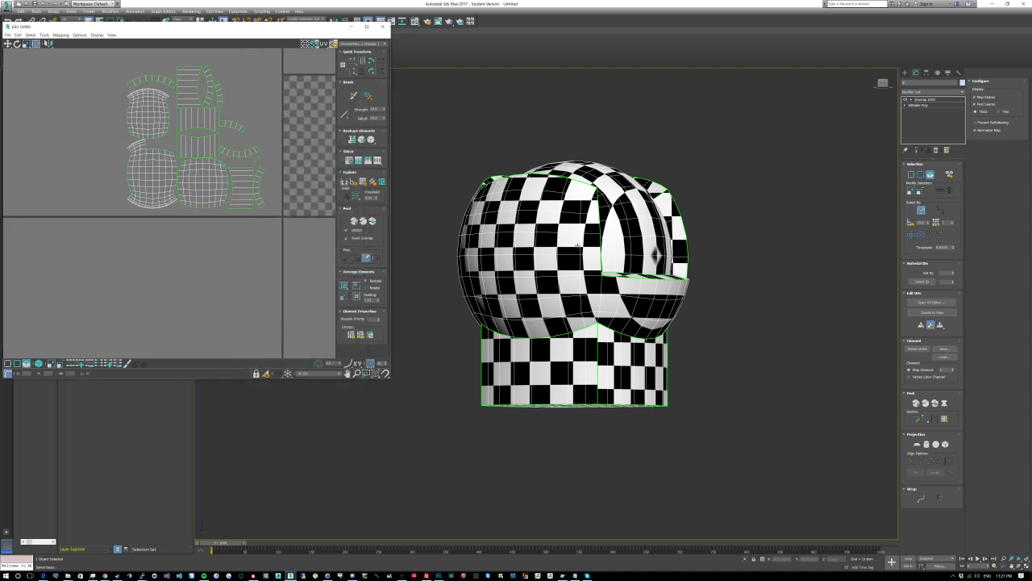
Step: Select the UV shell of one neck side and move it into the empty space below the other shells
{"action": "left_click", "coordinate": [583, 348]}
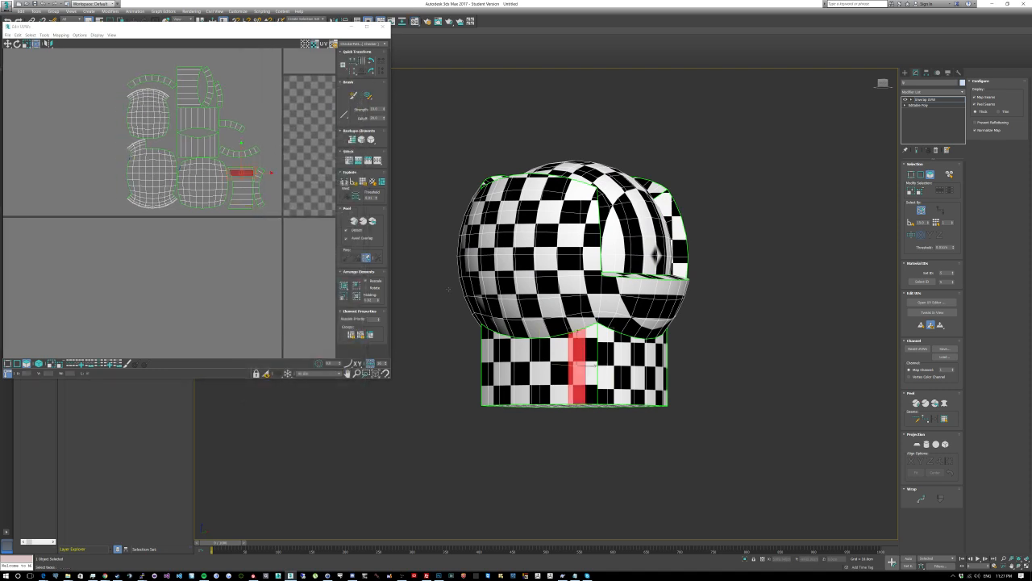
{"action": "double_click", "coordinate": [244, 174]}
{"action": "left_click_drag", "start_coordinate": [244, 173], "coordinate": [233, 260]}
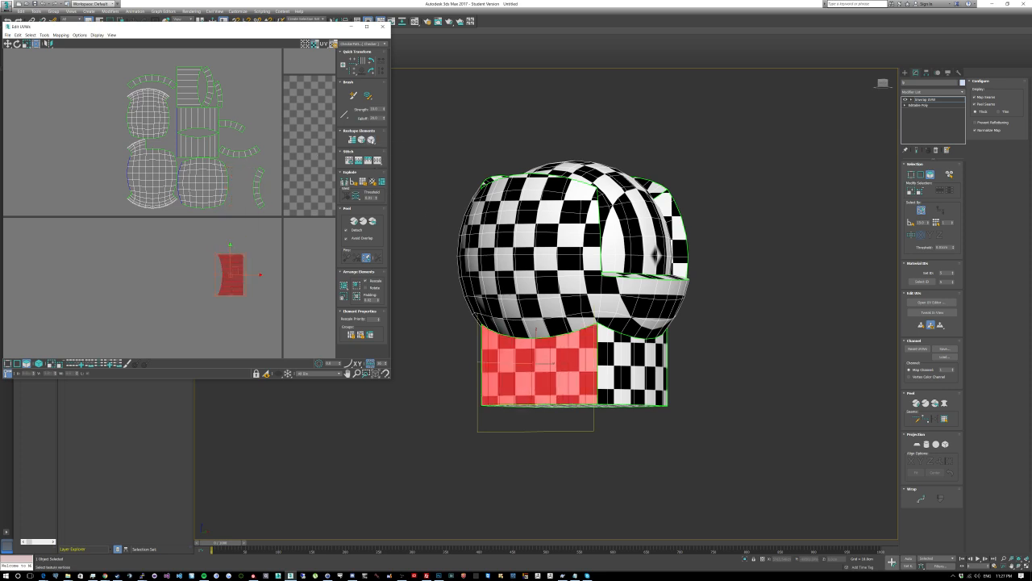
Step: Relax the separated neck shell by polygon angles with the Relax Tool, close the tool and deselect the shell
{"action": "left_click", "coordinate": [371, 140]}
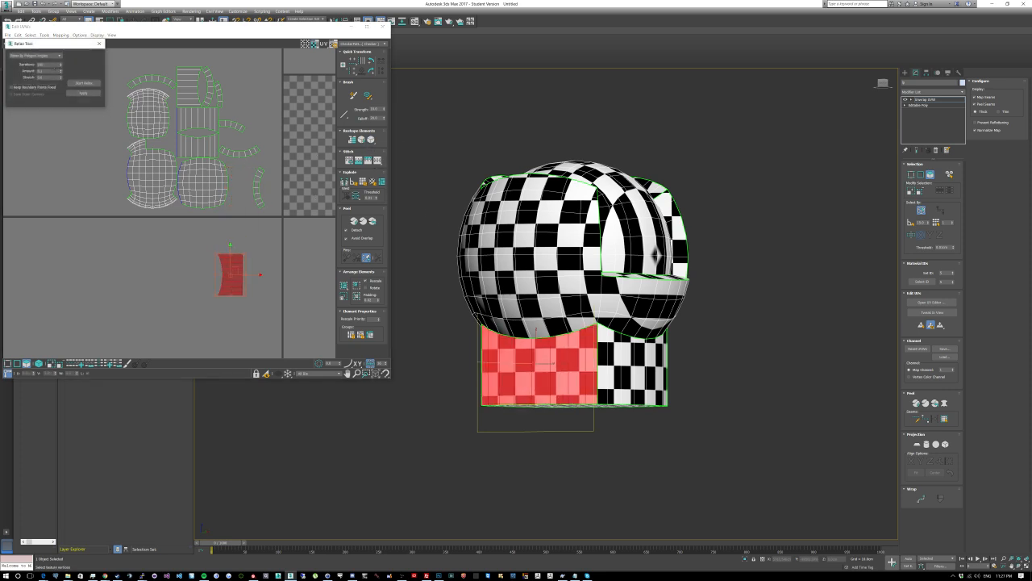
{"action": "left_click", "coordinate": [83, 83]}
{"action": "left_click", "coordinate": [83, 93]}
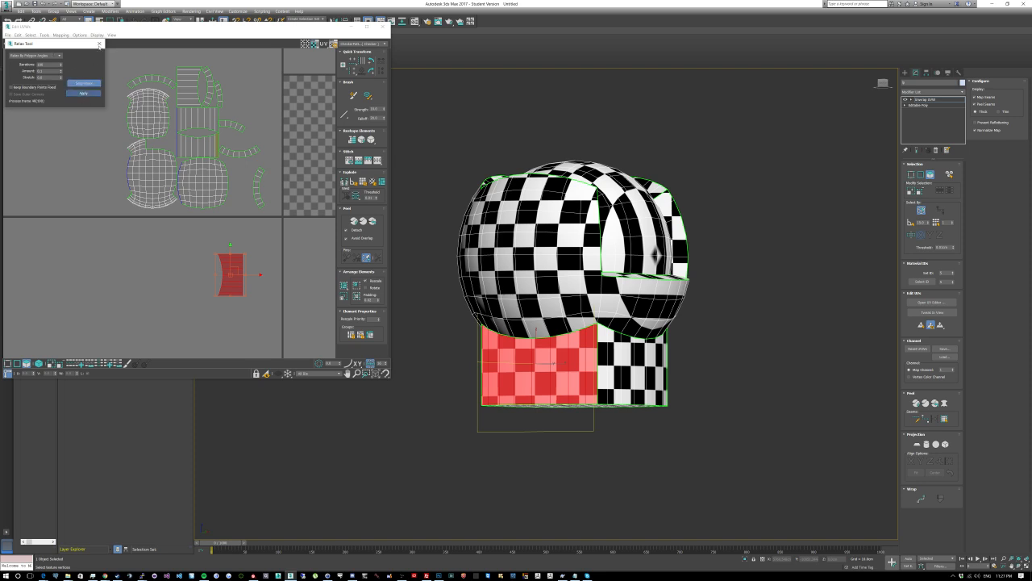
{"action": "left_click", "coordinate": [99, 43]}
{"action": "middle_click_drag", "start_coordinate": [290, 288], "coordinate": [278, 258]}
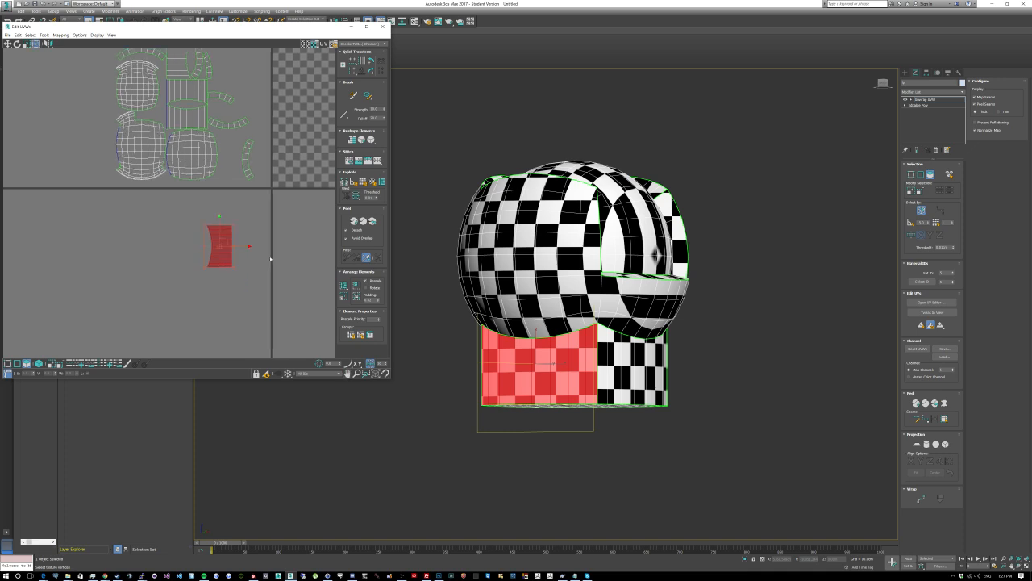
{"action": "left_click", "coordinate": [270, 260]}
Step: Move two more neck side shells out of the cluster and place them on either side of the first neck shell
{"action": "middle_click_drag", "start_coordinate": [194, 130], "coordinate": [200, 180]}
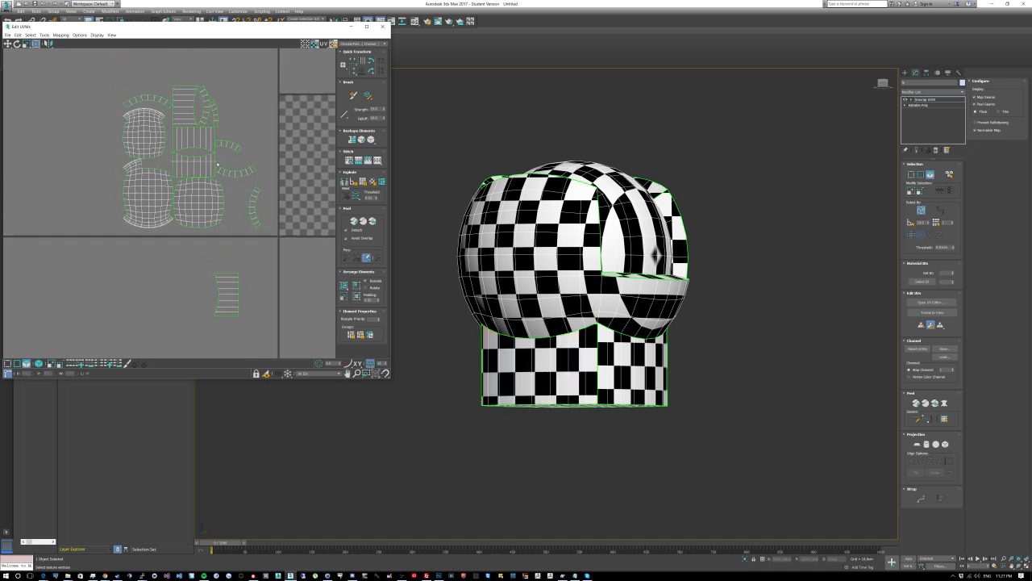
{"action": "left_click", "coordinate": [217, 165]}
{"action": "left_click_drag", "start_coordinate": [217, 165], "coordinate": [175, 287]}
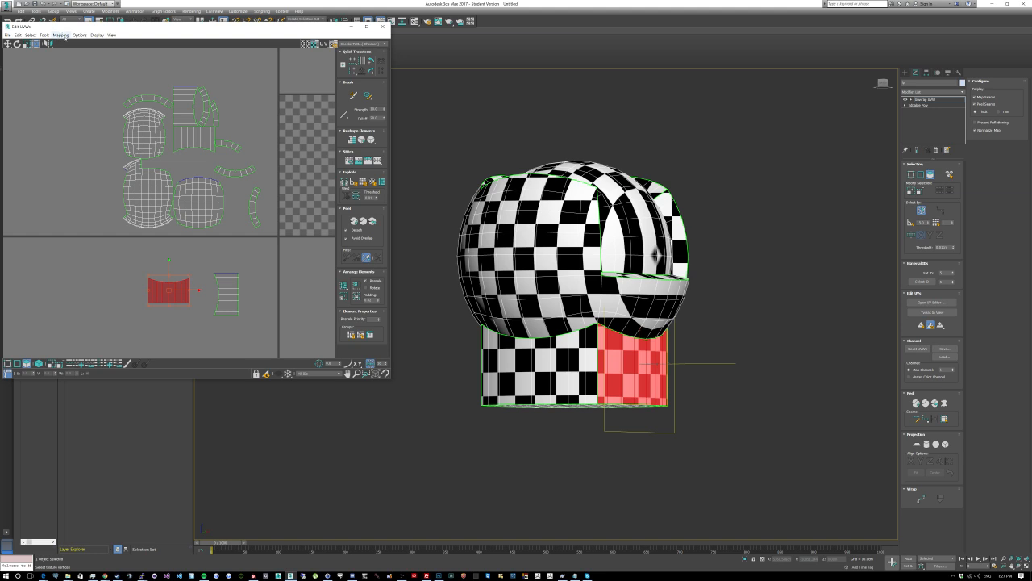
{"action": "left_click", "coordinate": [209, 258]}
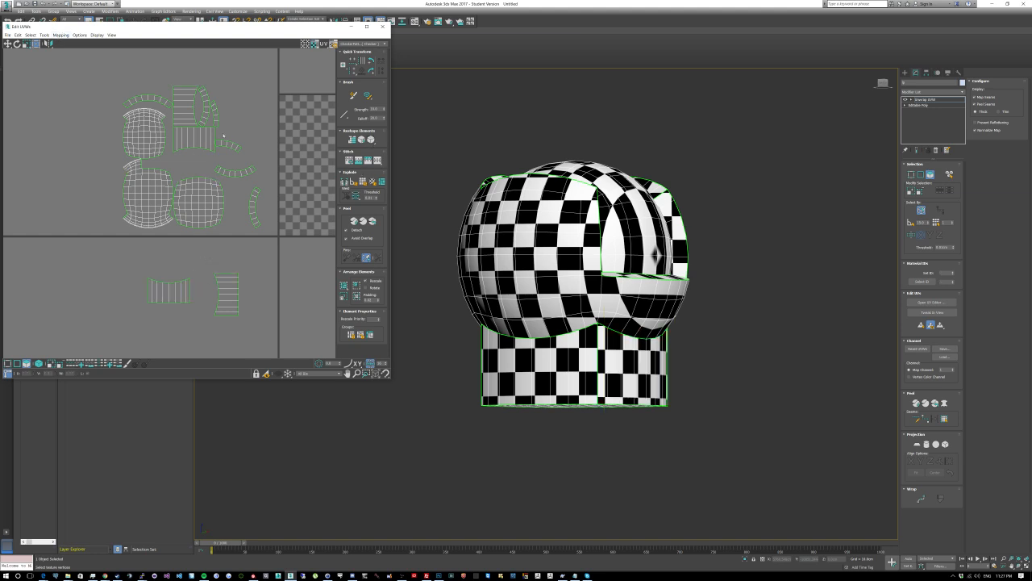
{"action": "left_click", "coordinate": [175, 135]}
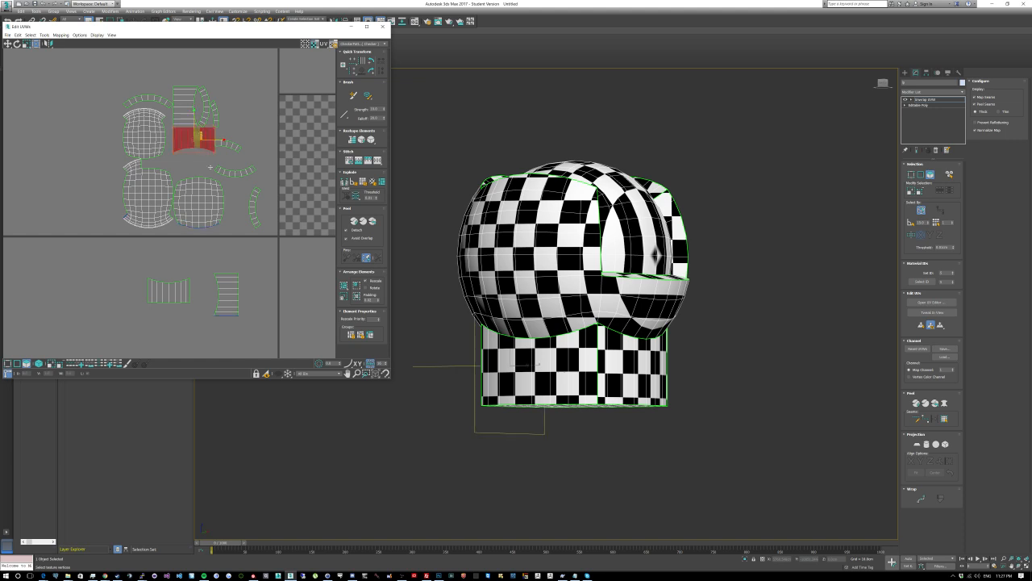
{"action": "left_click_drag", "start_coordinate": [200, 139], "coordinate": [275, 324]}
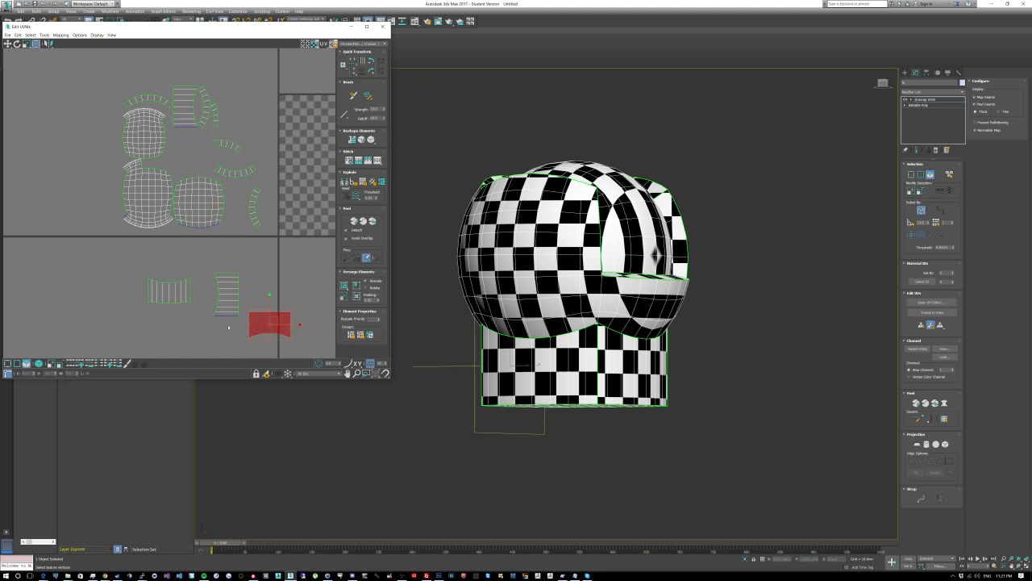
Step: Try stitching the neighbouring neck shell onto the lower edge of the first neck shell, and undo the stitch
{"action": "left_click", "coordinate": [225, 314]}
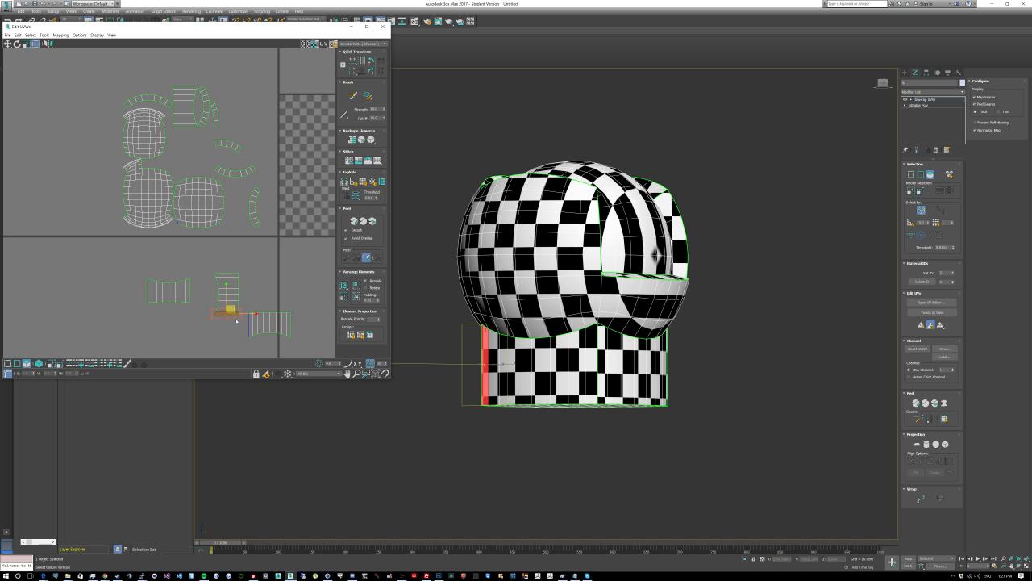
{"action": "left_click", "coordinate": [237, 325]}
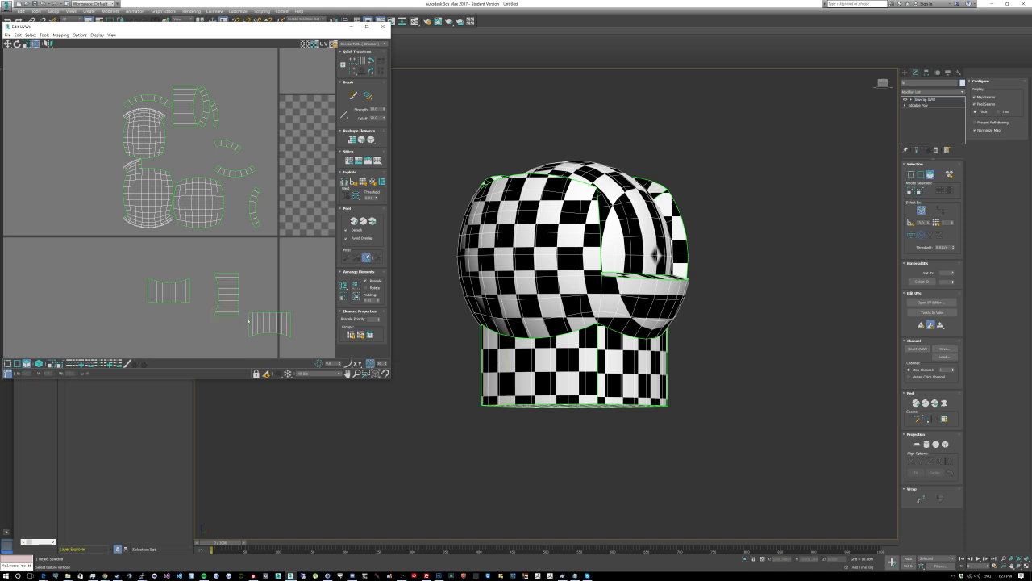
{"action": "key", "text": "2"}
{"action": "left_click", "coordinate": [227, 314]}
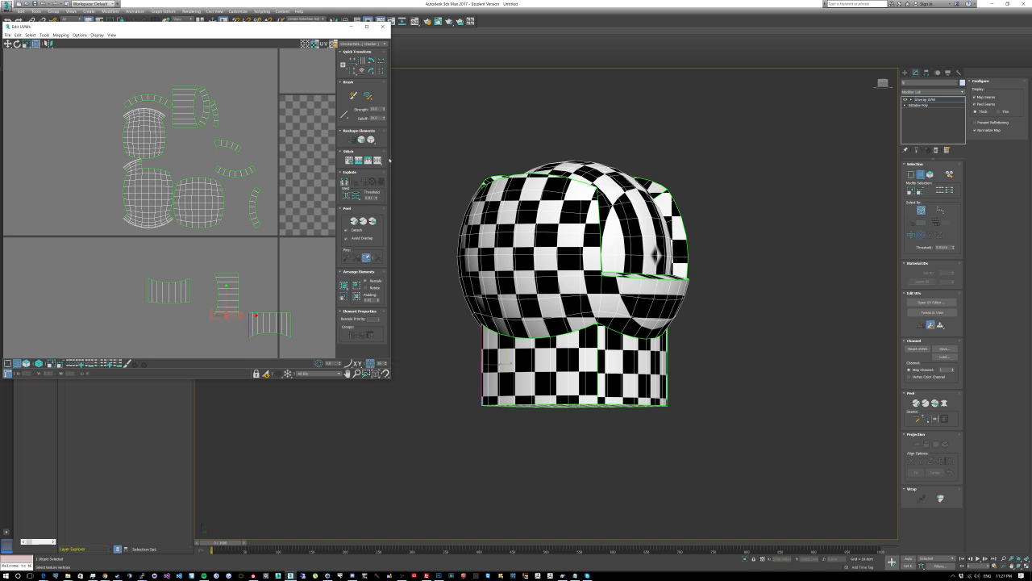
{"action": "left_click", "coordinate": [377, 161]}
{"action": "scroll", "coordinate": [241, 256], "scroll_direction": "down", "scroll_amount": 3}
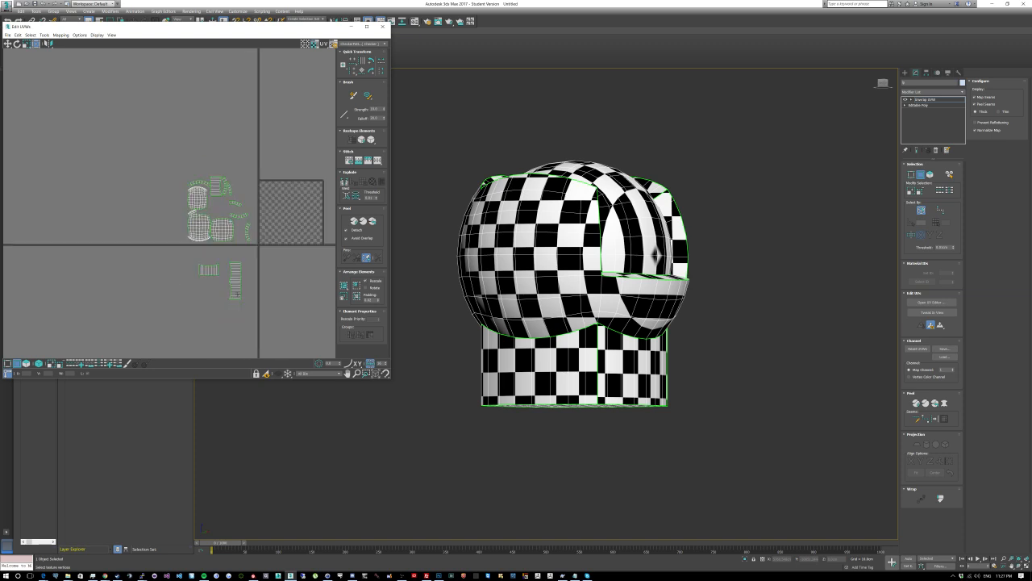
{"action": "scroll", "coordinate": [234, 292], "scroll_direction": "up", "scroll_amount": 6}
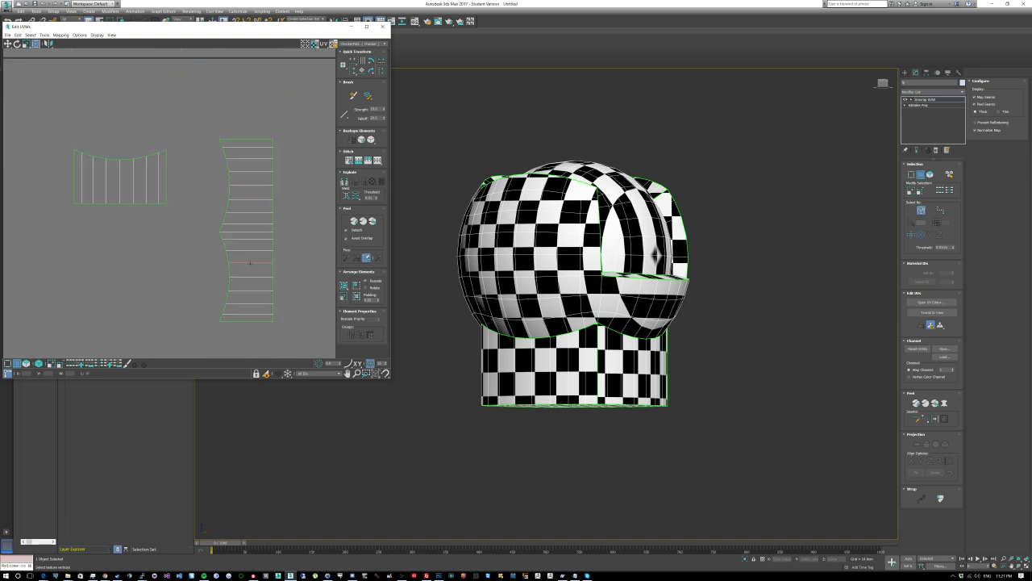
{"action": "left_click", "coordinate": [246, 231]}
{"action": "key", "text": "ctrl+z"}
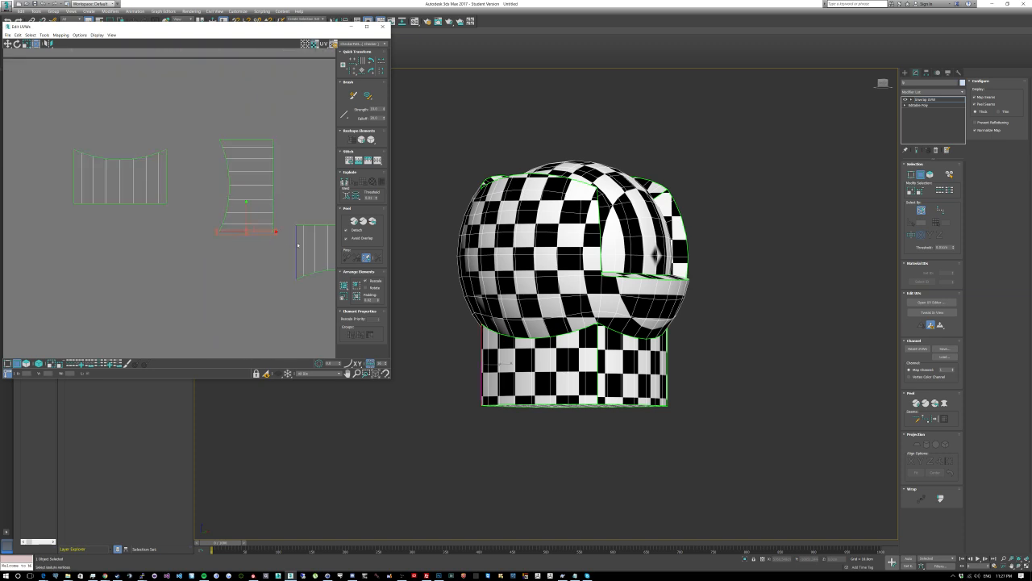
{"action": "middle_click_drag", "start_coordinate": [295, 246], "coordinate": [221, 300]}
{"action": "scroll", "coordinate": [221, 297], "scroll_direction": "down", "scroll_amount": 3}
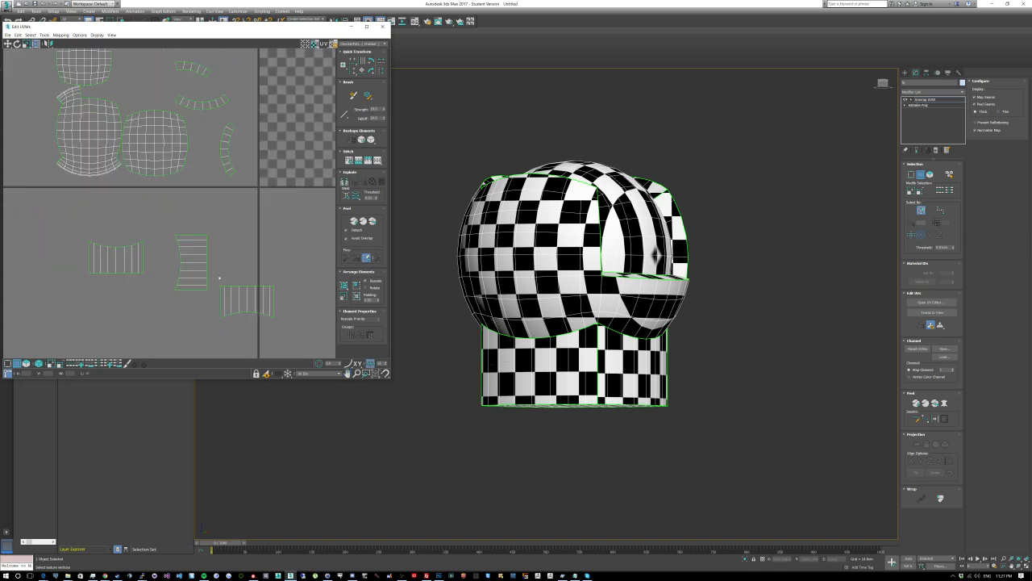
Step: Move the last neck side shell down beside the other three neck shells and deselect it
{"action": "left_click", "coordinate": [242, 302]}
{"action": "scroll", "coordinate": [236, 217], "scroll_direction": "down", "scroll_amount": 2}
{"action": "middle_click_drag", "start_coordinate": [236, 218], "coordinate": [254, 236]}
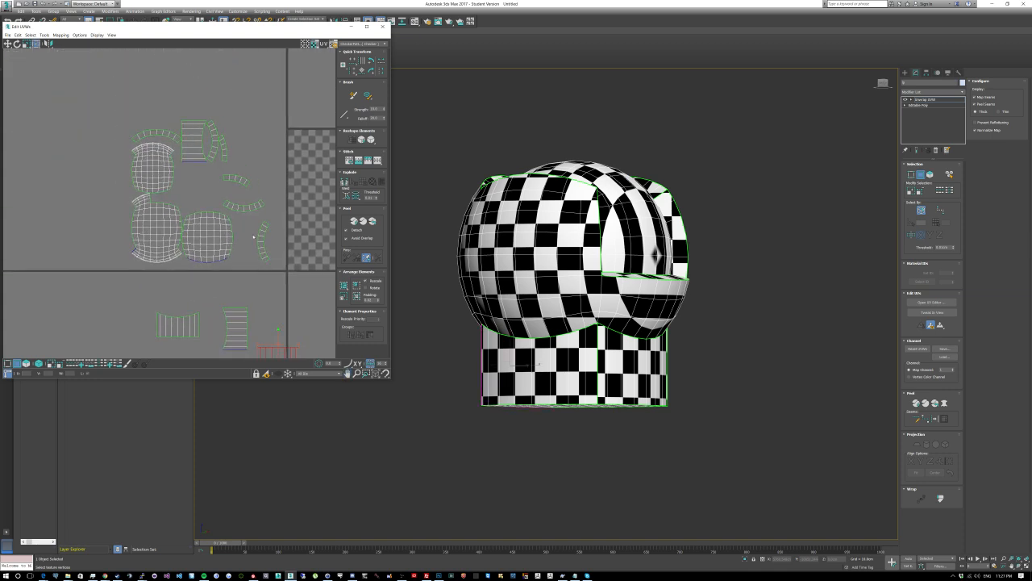
{"action": "scroll", "coordinate": [247, 184], "scroll_direction": "down", "scroll_amount": 2}
{"action": "middle_click_drag", "start_coordinate": [247, 184], "coordinate": [235, 129]}
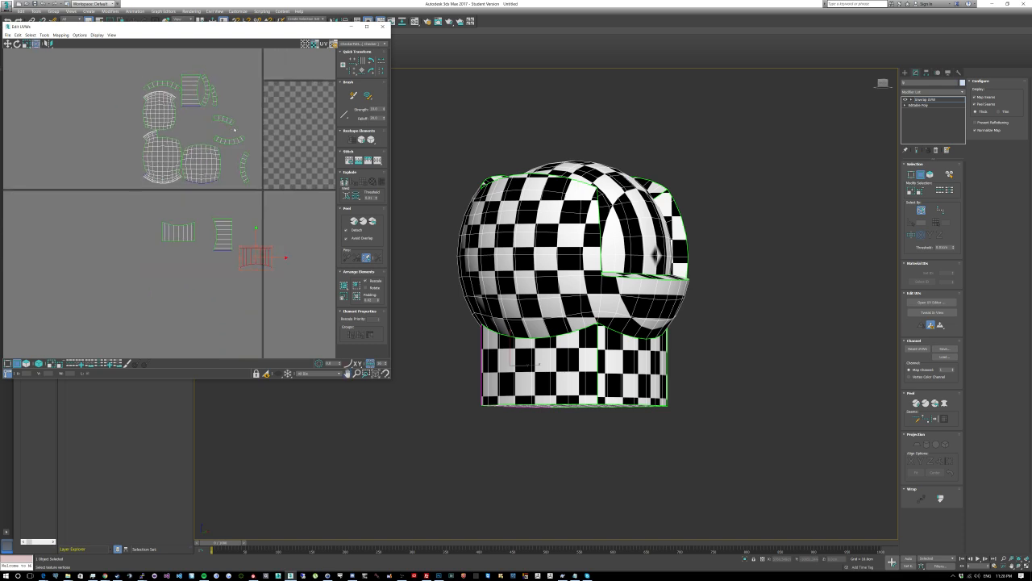
{"action": "left_click", "coordinate": [188, 121]}
{"action": "left_click", "coordinate": [191, 73]}
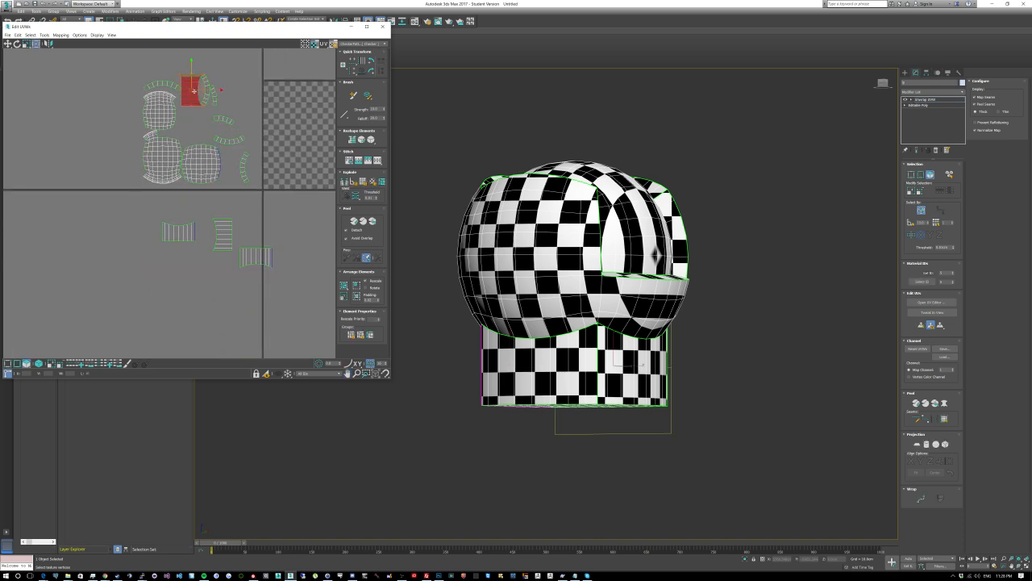
{"action": "left_click_drag", "start_coordinate": [195, 97], "coordinate": [203, 276]}
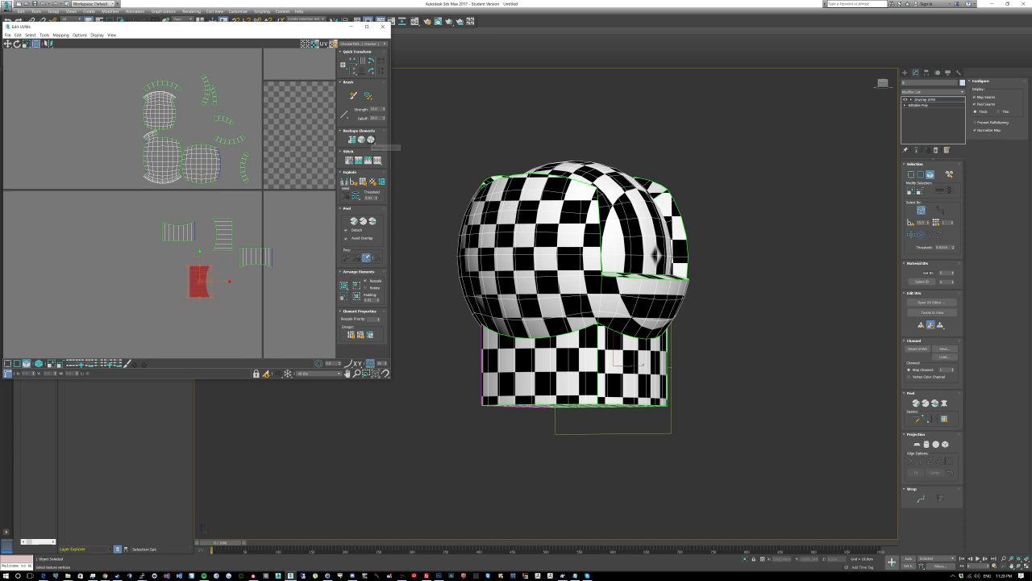
{"action": "left_click", "coordinate": [253, 198]}
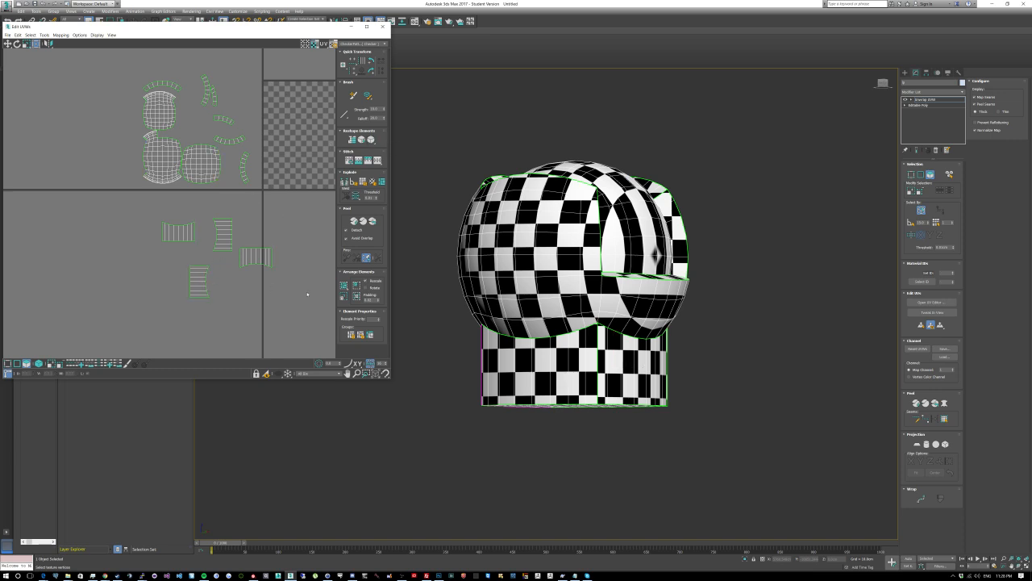
Step: Move the shell of the neck's underside next to the neck side shells and check its checker pattern from below
{"action": "middle_click_drag", "start_coordinate": [517, 323], "coordinate": [629, 290], "text": "alt"}
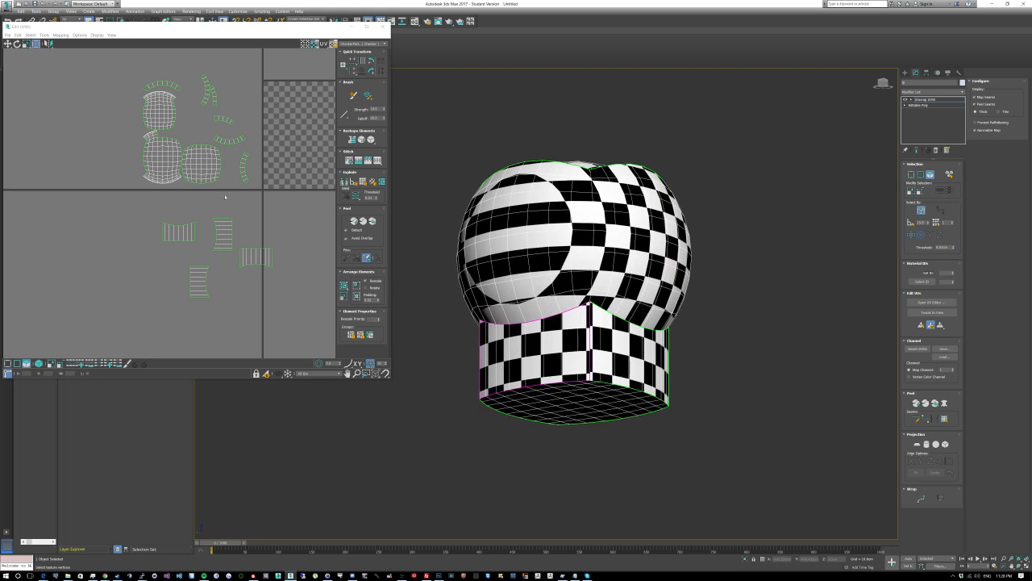
{"action": "left_click", "coordinate": [602, 407]}
{"action": "left_click", "coordinate": [192, 155]}
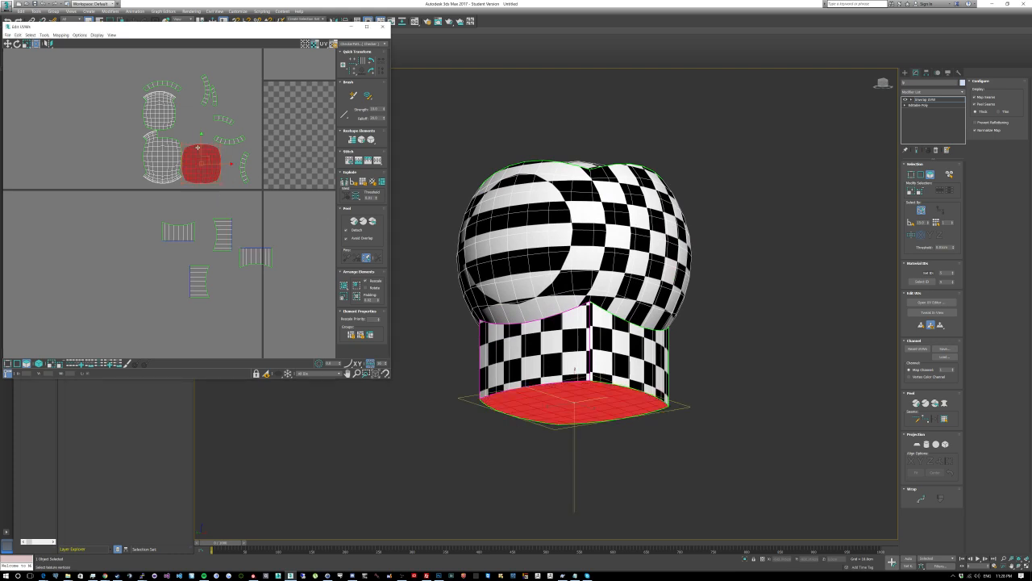
{"action": "left_click_drag", "start_coordinate": [205, 159], "coordinate": [110, 245]}
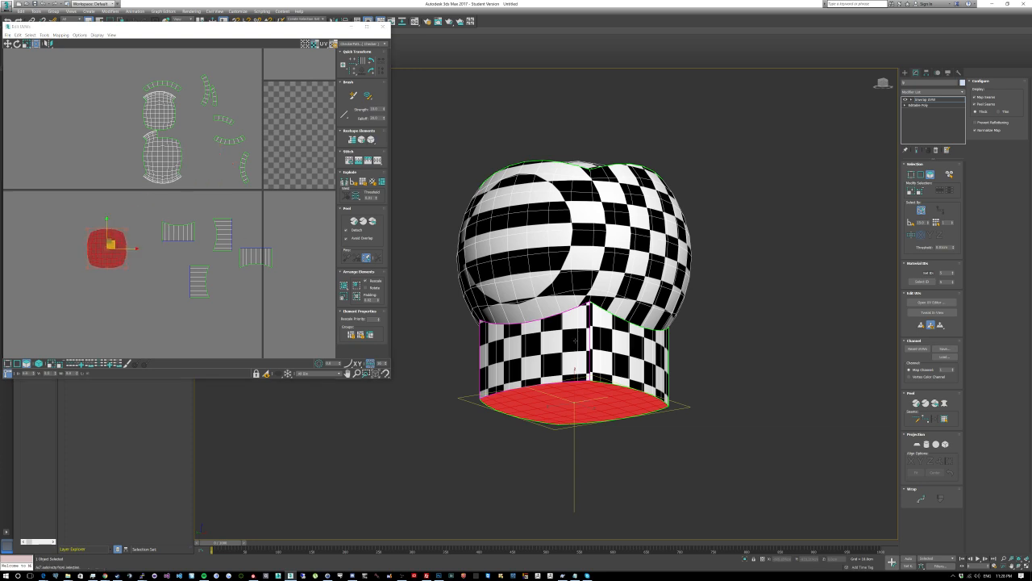
{"action": "middle_click_drag", "start_coordinate": [513, 396], "coordinate": [513, 318], "text": "alt"}
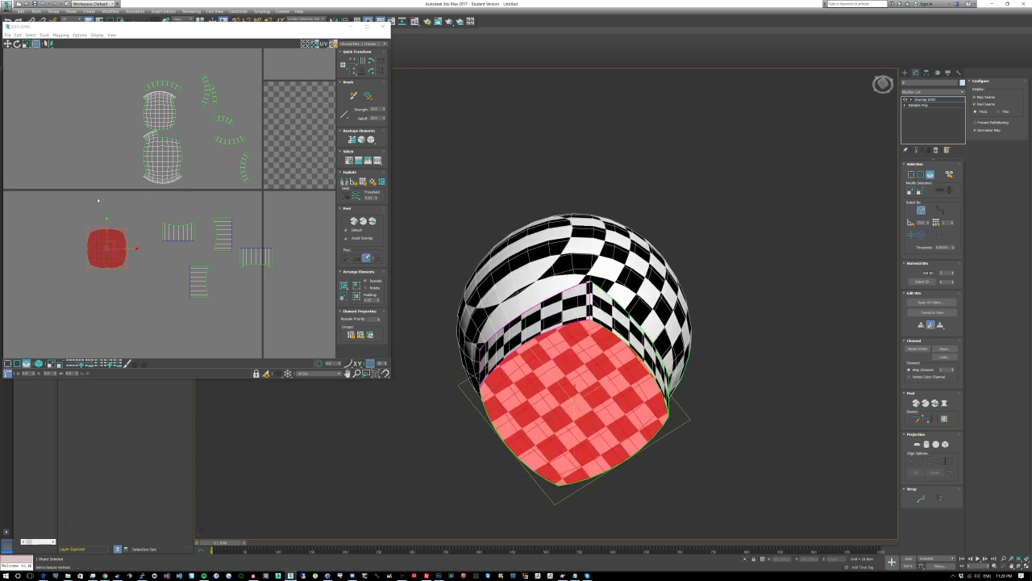
Step: Save the scene as sample.max
{"action": "key", "text": "ctrl+s"}
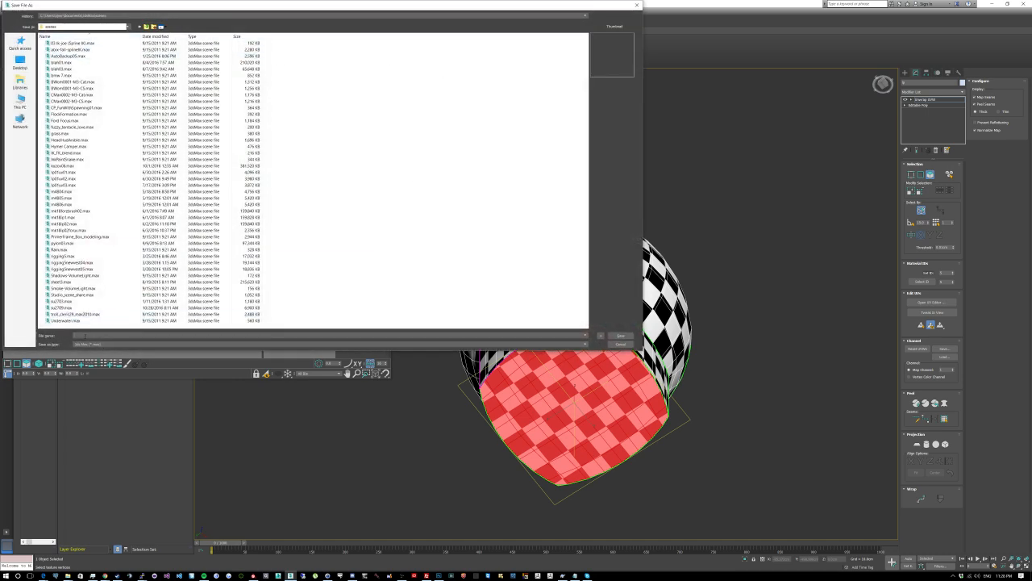
{"action": "key", "text": "Return"}
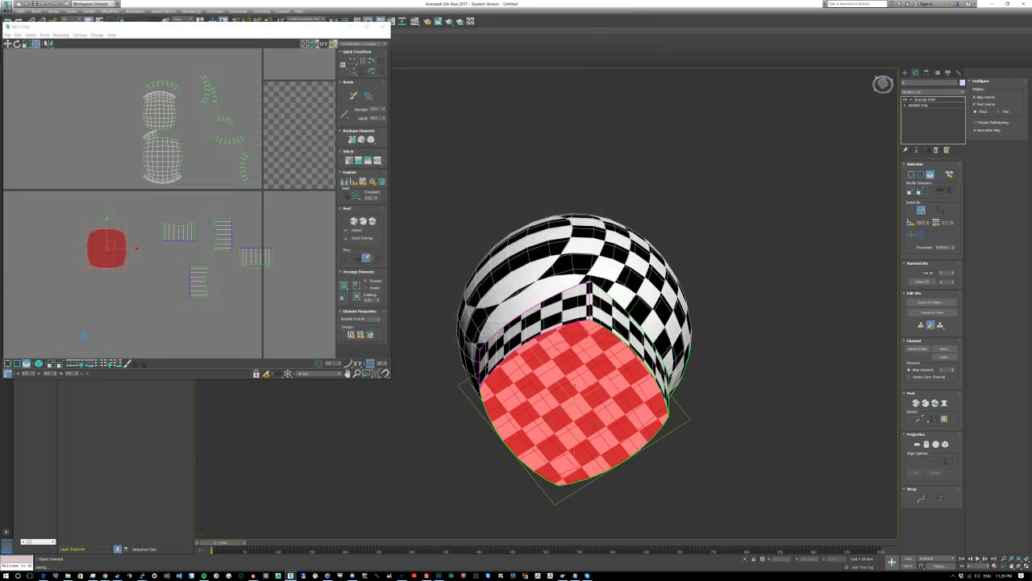
Step: Select the thin curved strip shells one after another to identify which part of the head's rim each covers
{"action": "left_click_drag", "start_coordinate": [270, 203], "coordinate": [232, 150]}
{"action": "middle_click_drag", "start_coordinate": [621, 250], "coordinate": [559, 330], "text": "alt"}
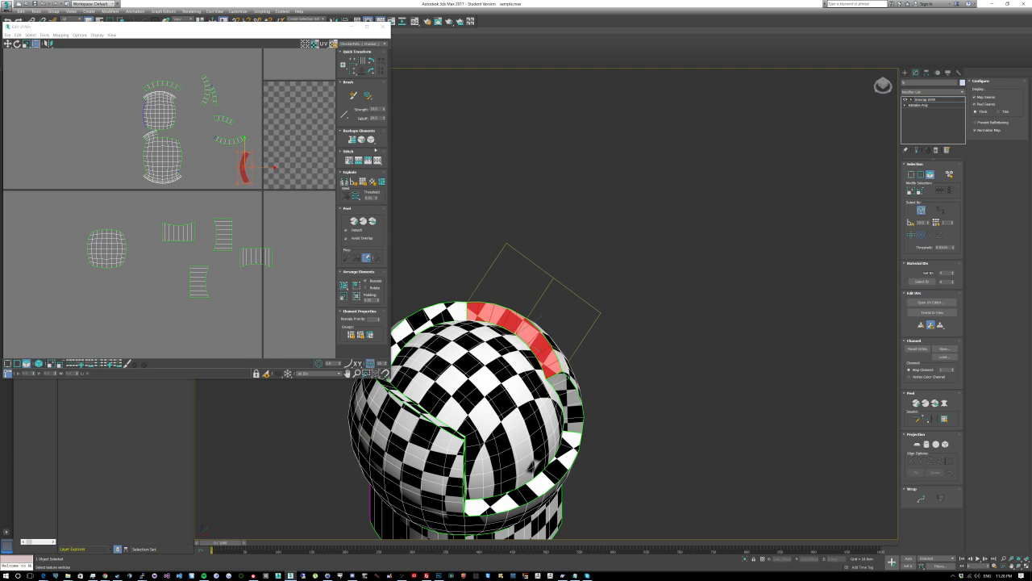
{"action": "left_click", "coordinate": [371, 139]}
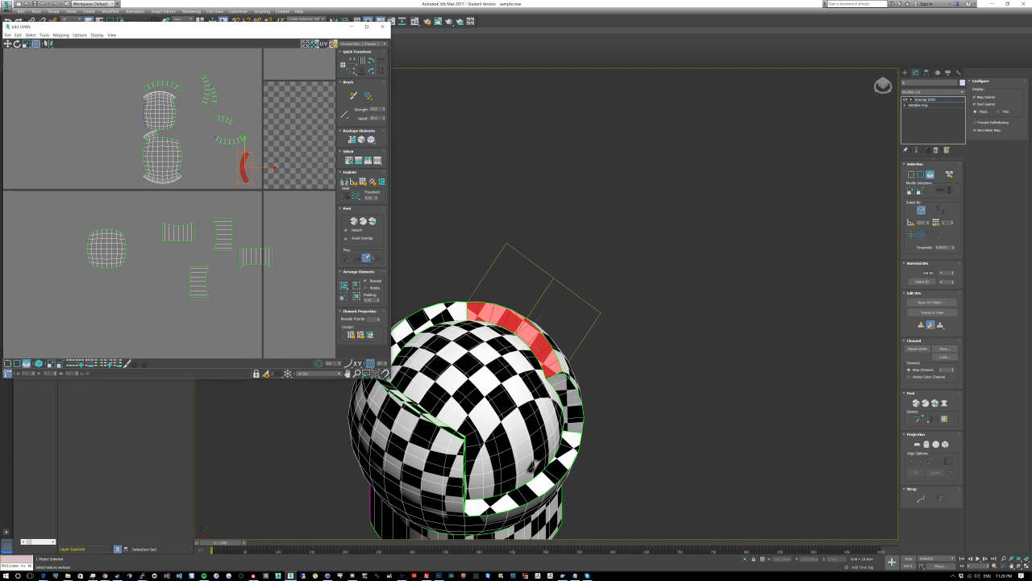
{"action": "left_click", "coordinate": [242, 140]}
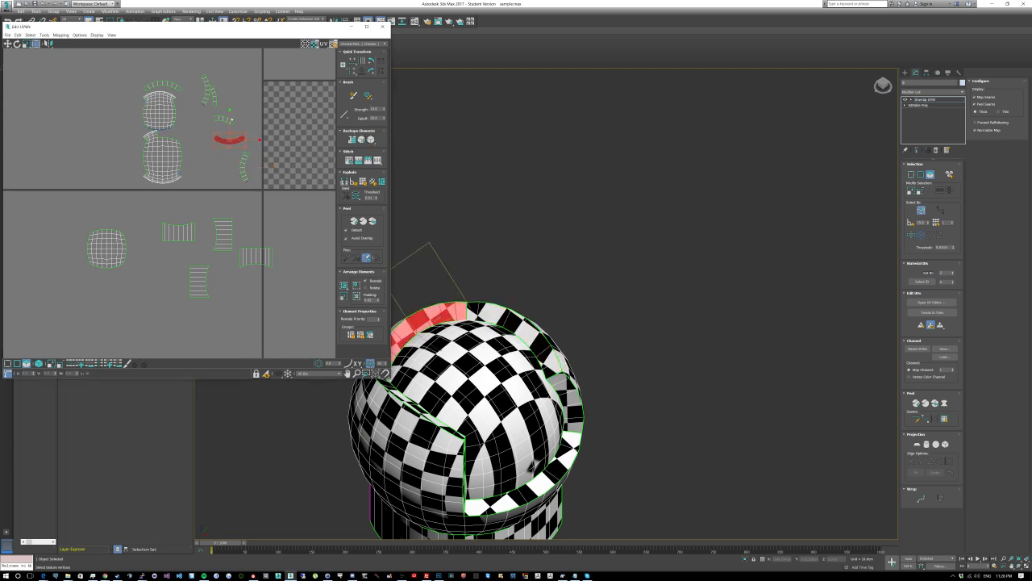
{"action": "left_click", "coordinate": [224, 120]}
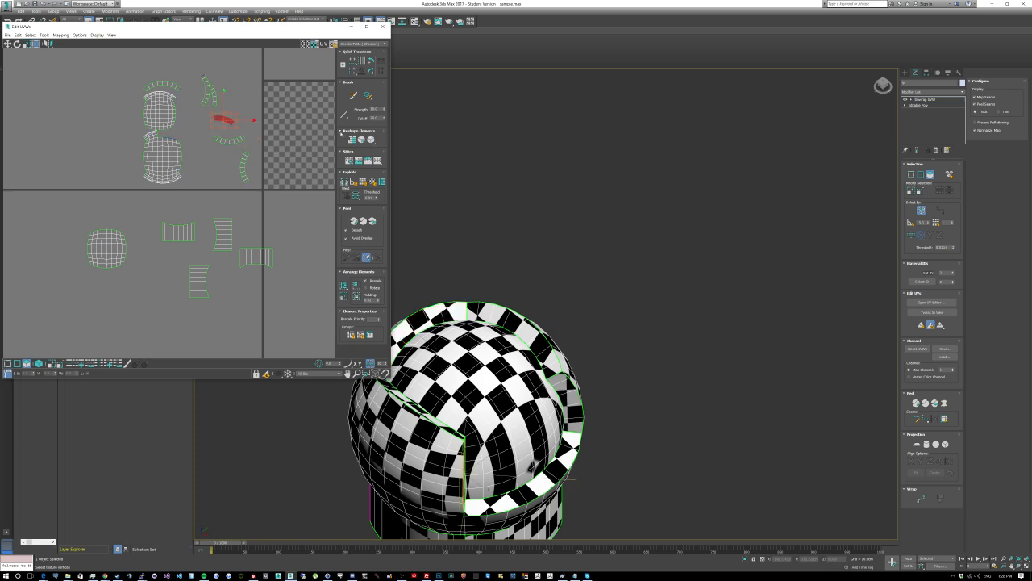
{"action": "left_click", "coordinate": [205, 90]}
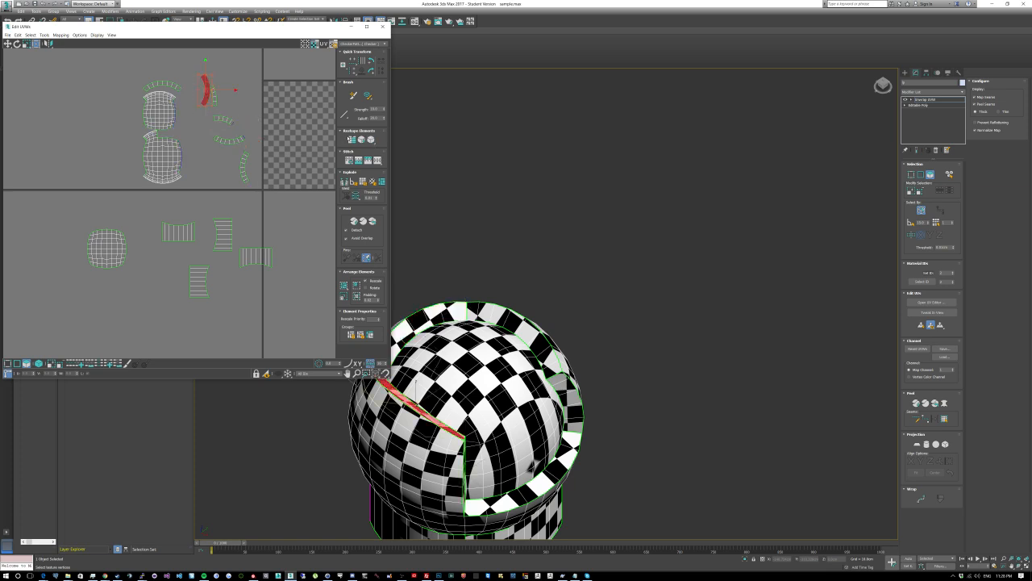
Step: Move the short rim strip shell sideways, away from the curved strip it sits against
{"action": "left_click", "coordinate": [214, 94]}
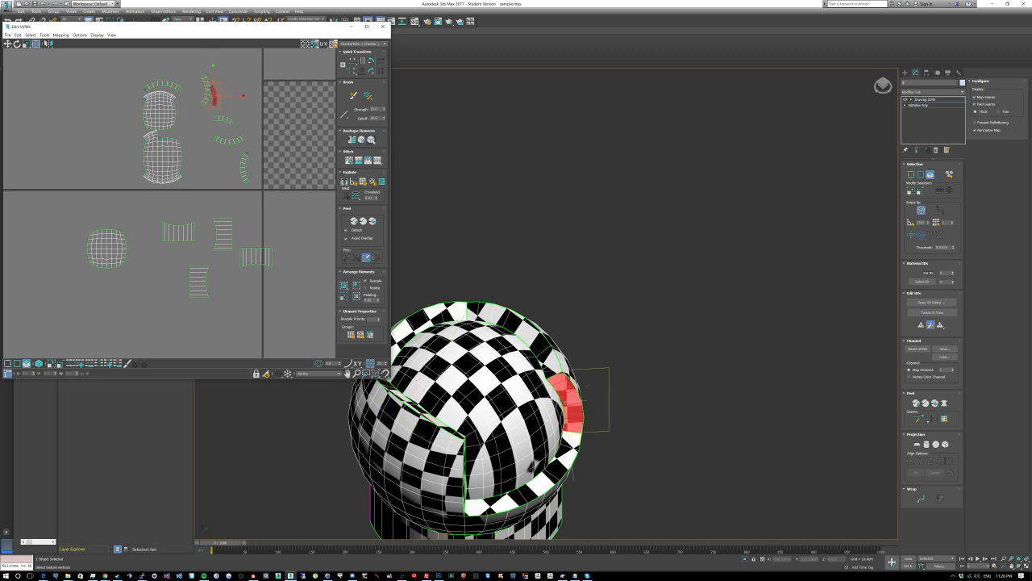
{"action": "left_click_drag", "start_coordinate": [221, 93], "coordinate": [236, 94]}
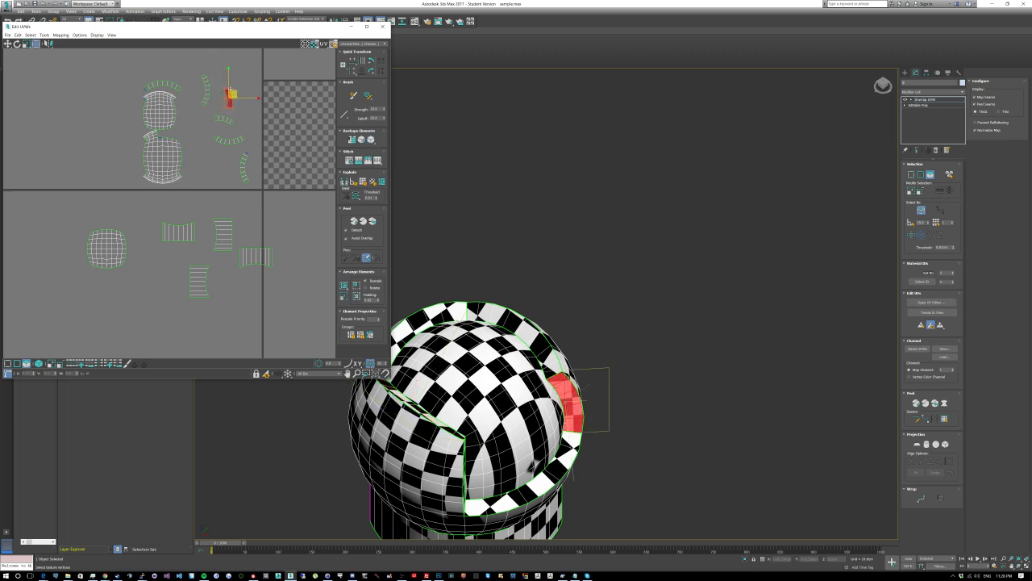
Step: Select the five neck shells together and move them farther below the head shells
{"action": "left_click", "coordinate": [200, 74]}
{"action": "middle_click_drag", "start_coordinate": [552, 318], "coordinate": [526, 287], "text": "alt"}
{"action": "middle_click_drag", "start_coordinate": [509, 396], "coordinate": [462, 454], "text": "alt"}
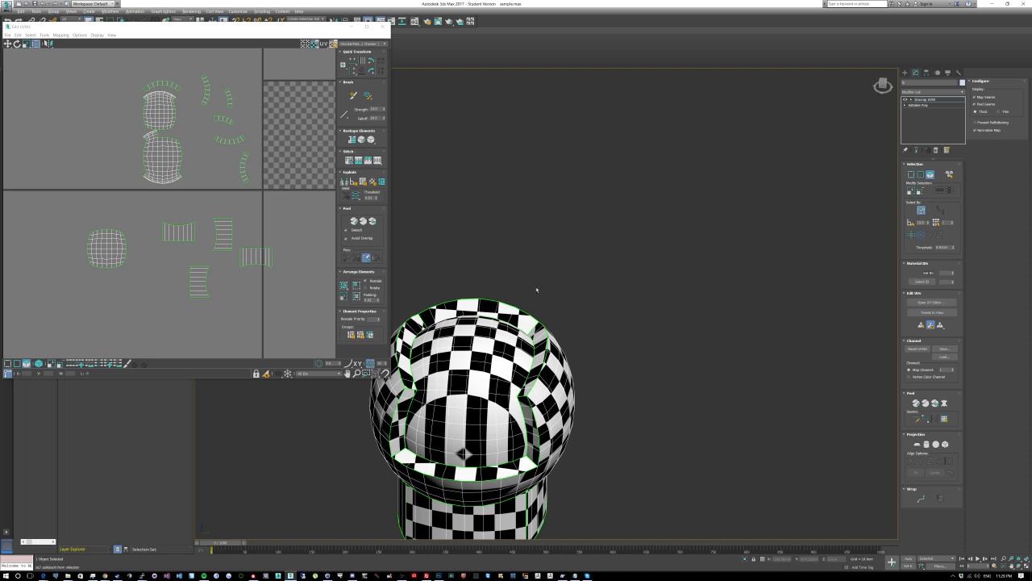
{"action": "middle_click_drag", "start_coordinate": [464, 454], "coordinate": [496, 438], "text": "alt"}
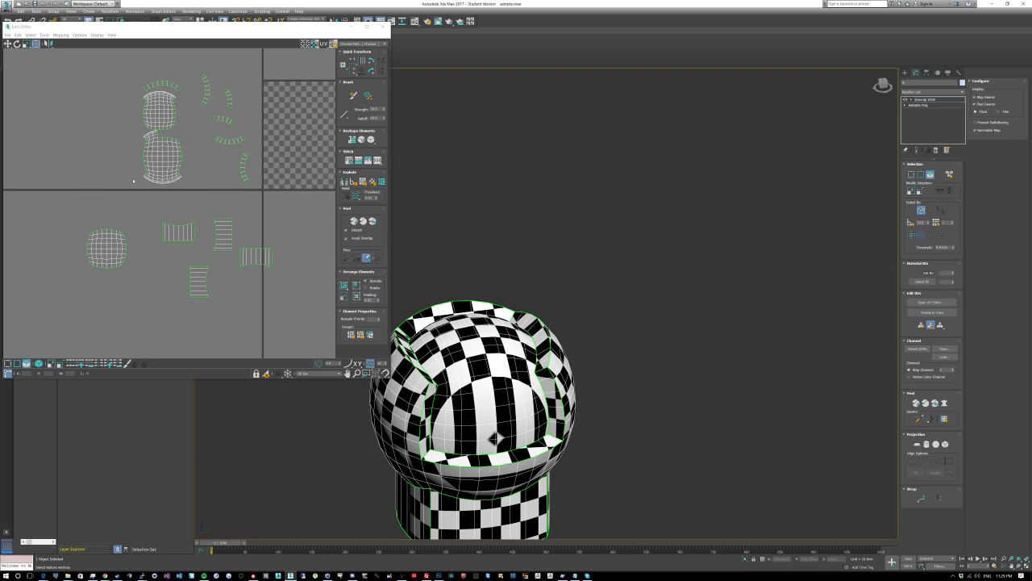
{"action": "left_click_drag", "start_coordinate": [53, 208], "coordinate": [314, 330]}
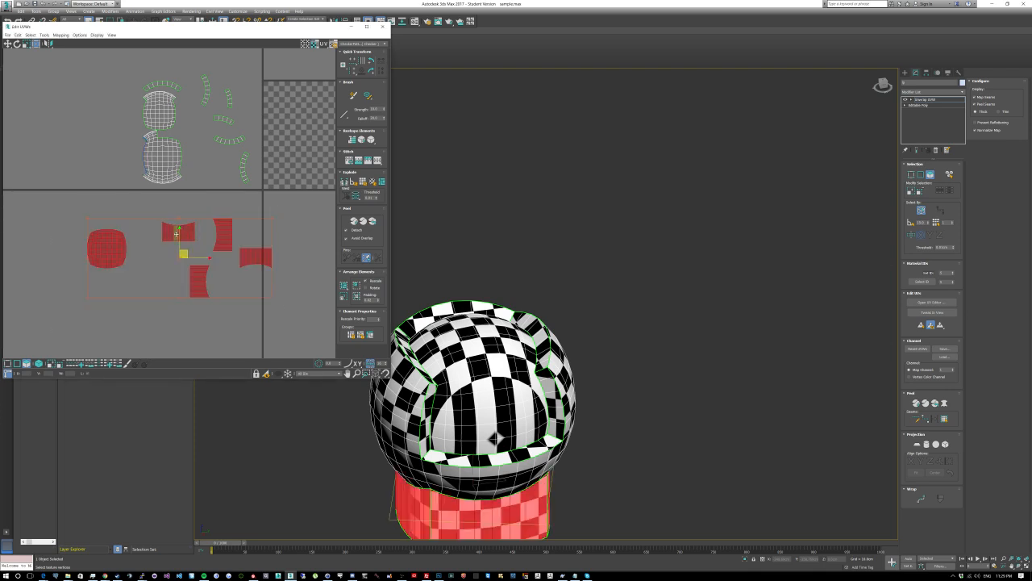
{"action": "left_click_drag", "start_coordinate": [191, 277], "coordinate": [208, 324]}
Step: Move all the thin curved rim strip shells down beside the neck shells, including the strip above the inner dome's shell
{"action": "left_click_drag", "start_coordinate": [276, 219], "coordinate": [201, 68]}
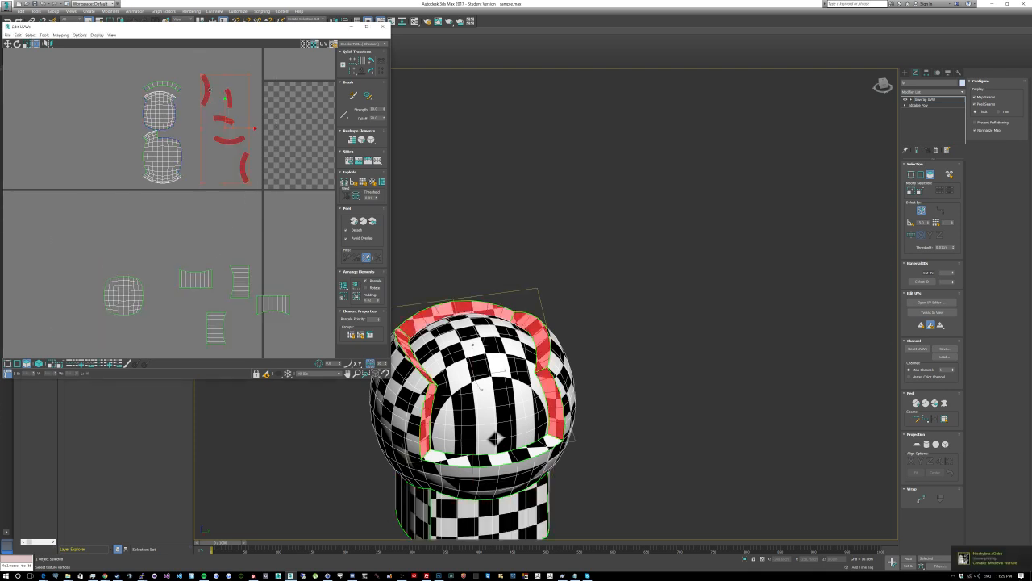
{"action": "left_click_drag", "start_coordinate": [261, 215], "coordinate": [304, 266]}
{"action": "left_click_drag", "start_coordinate": [136, 69], "coordinate": [252, 224]}
Step: Separate the inner dome shell from the outer head shell, then unfold it with Pelt Map, relax it and commit
{"action": "left_click", "coordinate": [494, 438]}
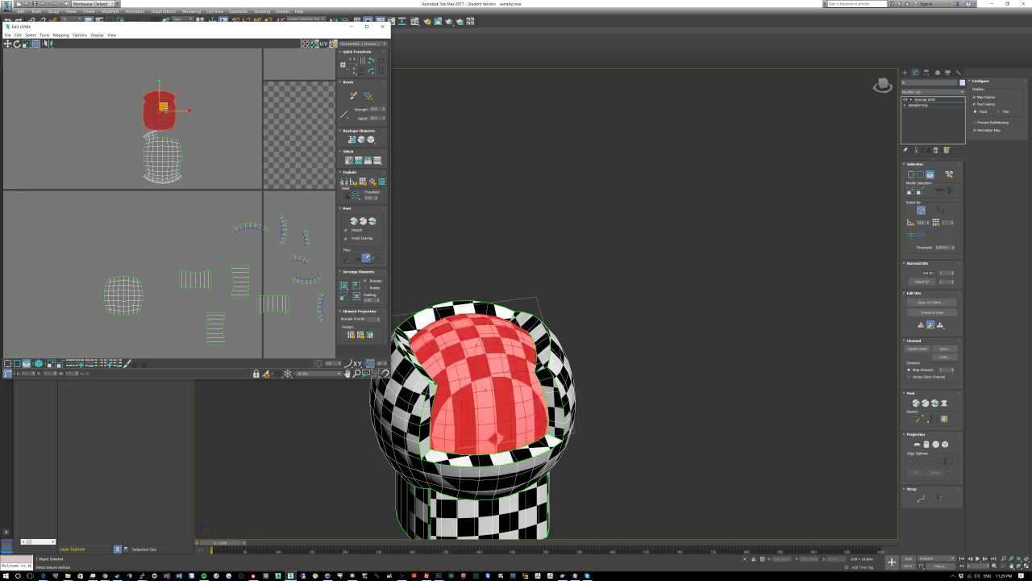
{"action": "left_click_drag", "start_coordinate": [170, 104], "coordinate": [229, 103]}
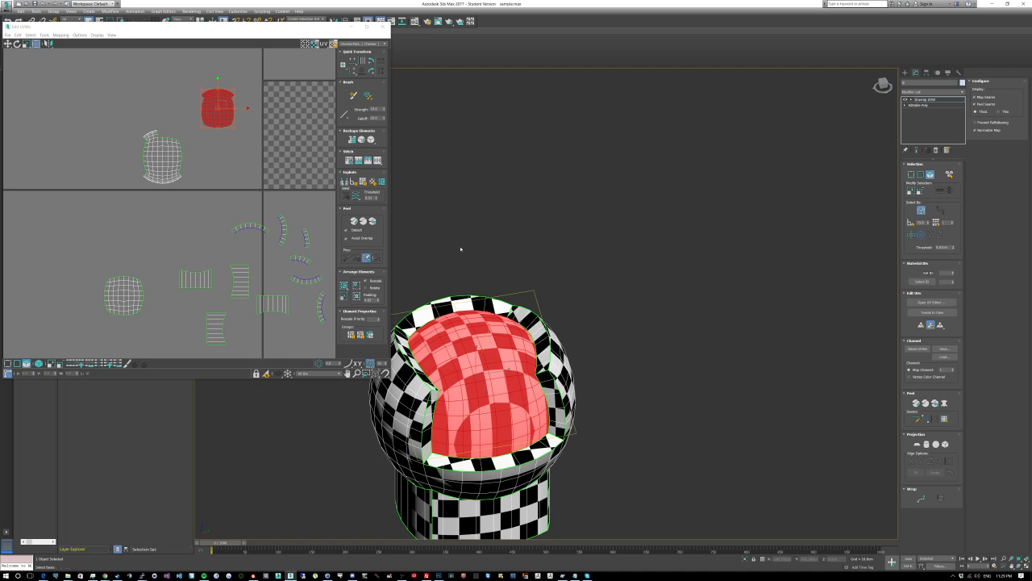
{"action": "left_click", "coordinate": [945, 403]}
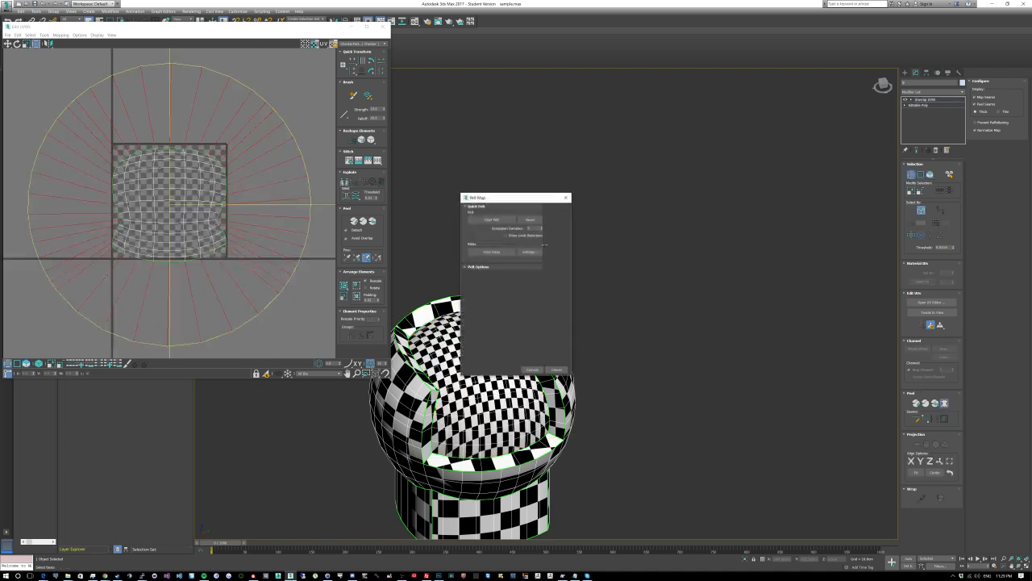
{"action": "left_click", "coordinate": [489, 219]}
{"action": "left_click", "coordinate": [501, 252]}
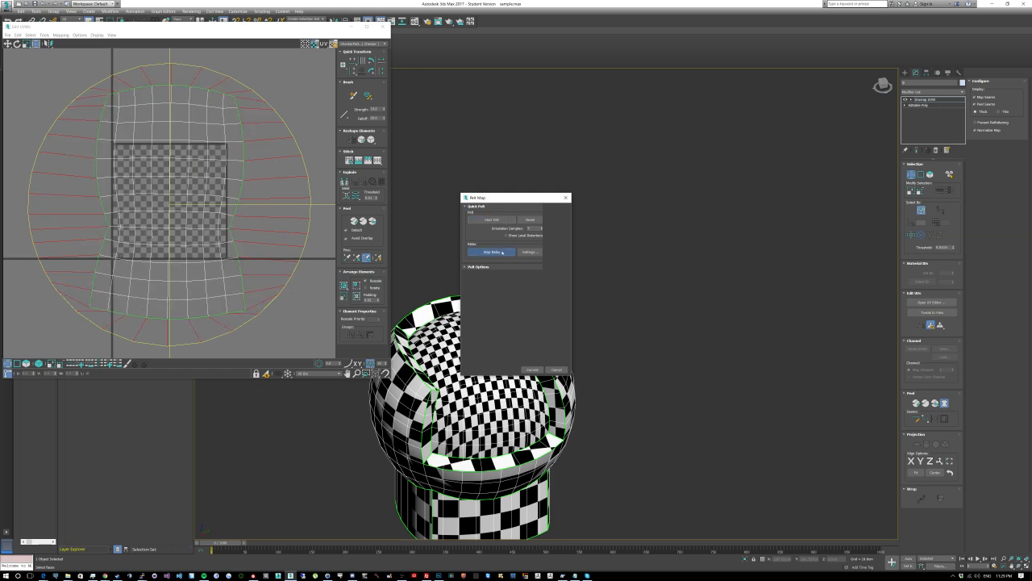
{"action": "left_click", "coordinate": [533, 370]}
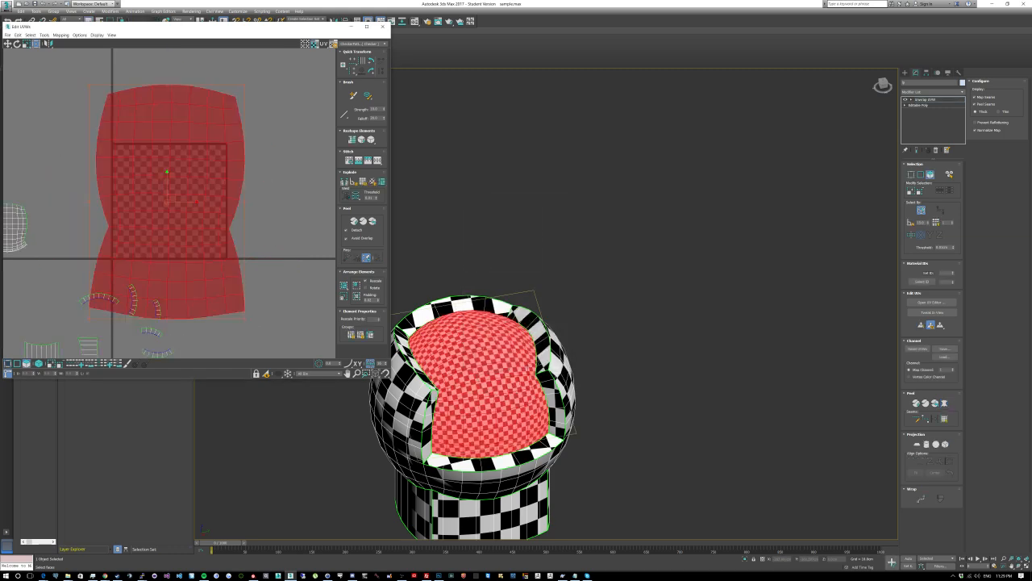
Step: Move the pelted inner dome shell off the UV tile and check its checker pattern from several angles
{"action": "middle_click_drag", "start_coordinate": [533, 354], "coordinate": [487, 389], "text": "alt"}
{"action": "scroll", "coordinate": [457, 385], "scroll_direction": "up", "scroll_amount": 6}
{"action": "scroll", "coordinate": [242, 242], "scroll_direction": "down", "scroll_amount": 4}
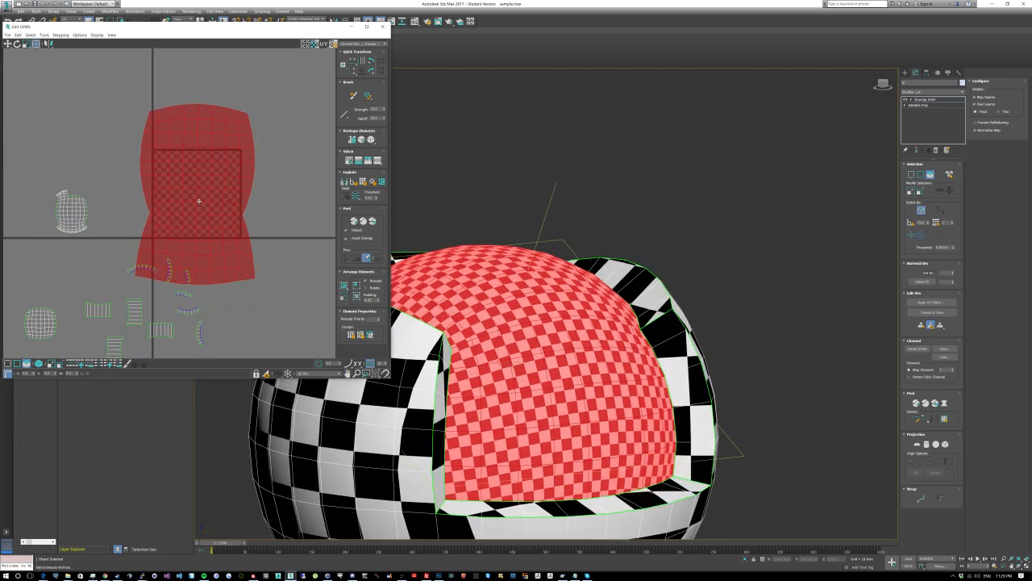
{"action": "left_click_drag", "start_coordinate": [204, 190], "coordinate": [279, 267]}
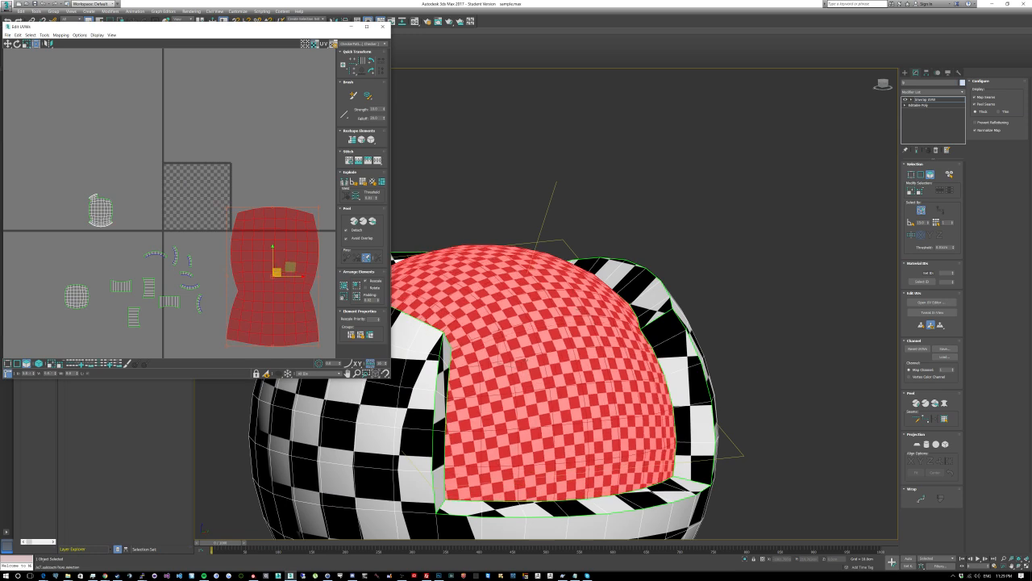
{"action": "middle_click_drag", "start_coordinate": [565, 274], "coordinate": [567, 301], "text": "alt"}
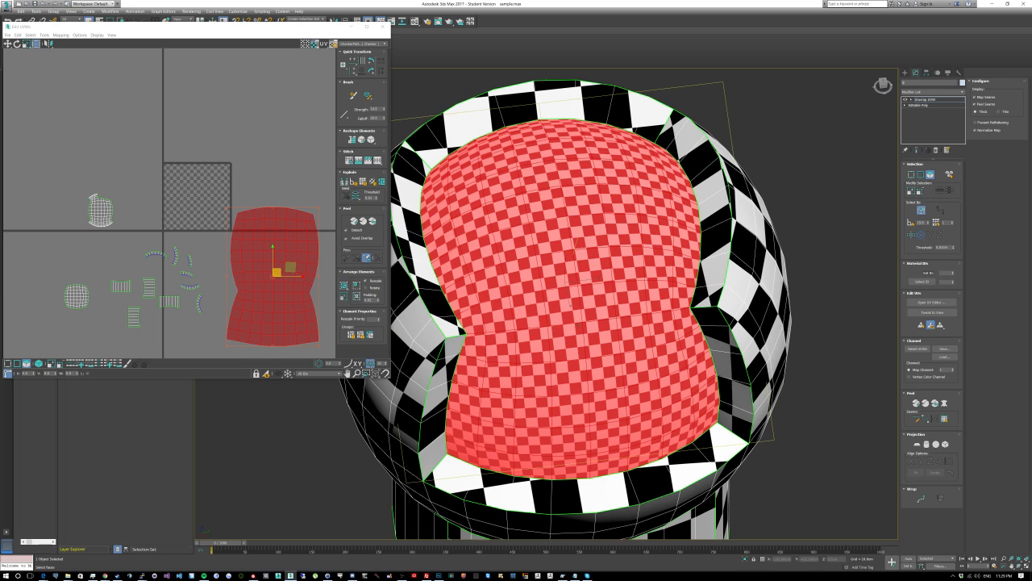
{"action": "middle_click_drag", "start_coordinate": [575, 268], "coordinate": [626, 242], "text": "alt"}
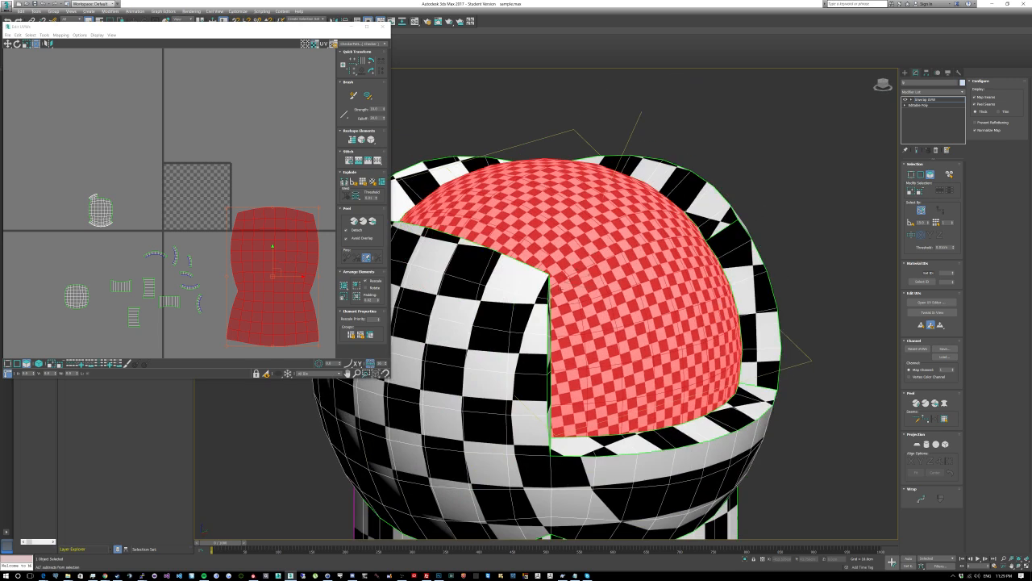
{"action": "scroll", "coordinate": [665, 381], "scroll_direction": "down", "scroll_amount": 5}
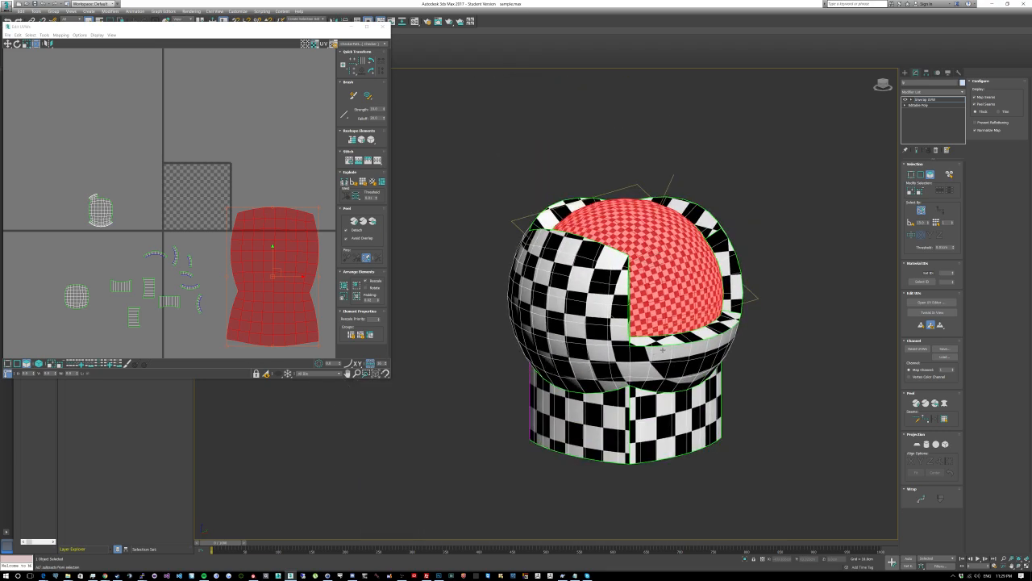
{"action": "middle_click_drag", "start_coordinate": [665, 381], "coordinate": [637, 365], "text": "alt"}
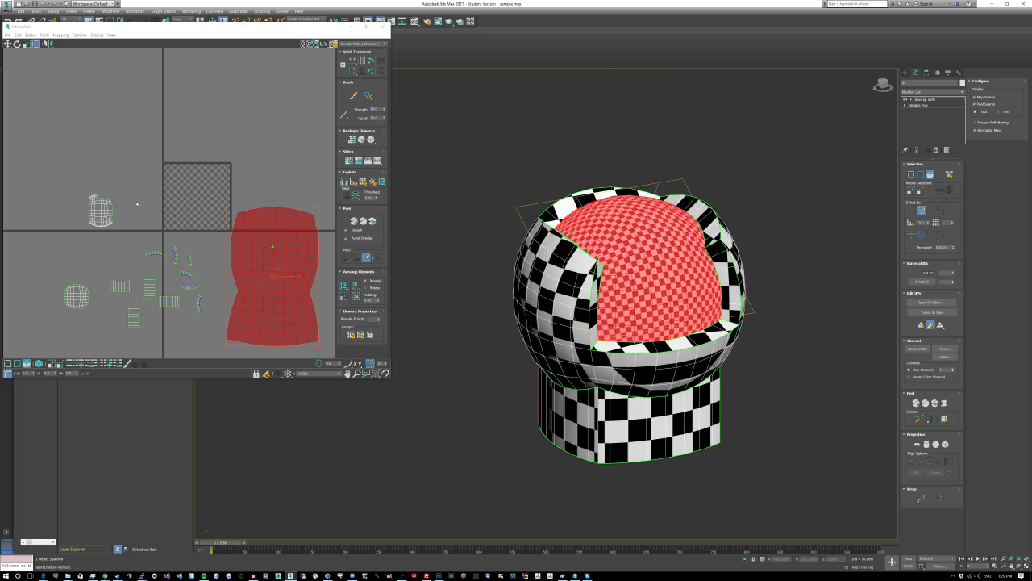
Step: Examine the outer head shell and the flap on its upper corner, and select it to see which faces it covers
{"action": "middle_click_drag", "start_coordinate": [127, 202], "coordinate": [236, 200]}
{"action": "scroll", "coordinate": [204, 207], "scroll_direction": "up", "scroll_amount": 7}
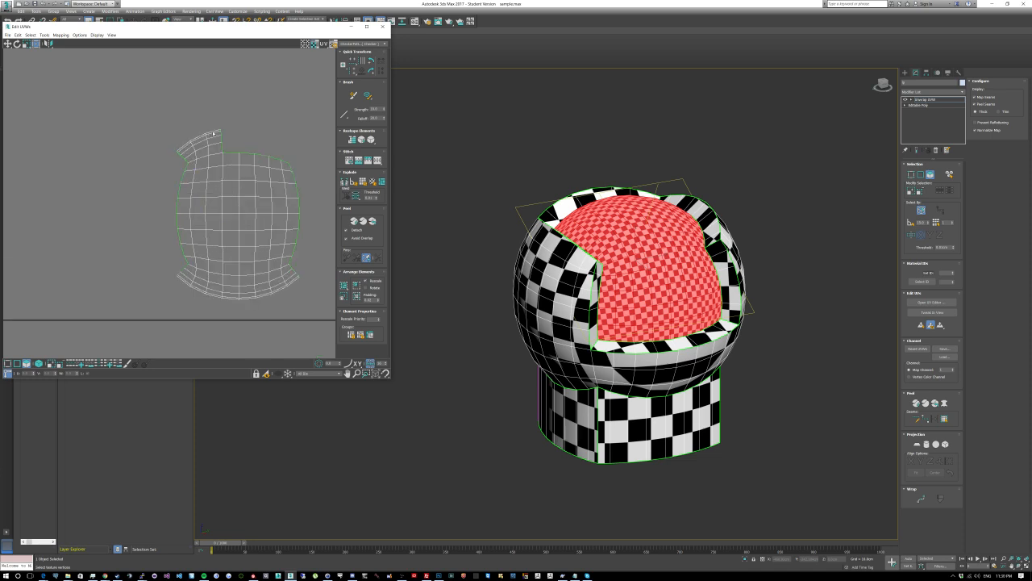
{"action": "middle_click_drag", "start_coordinate": [221, 279], "coordinate": [122, 234]}
{"action": "scroll", "coordinate": [121, 228], "scroll_direction": "down", "scroll_amount": 5}
{"action": "middle_click_drag", "start_coordinate": [235, 225], "coordinate": [83, 176]}
{"action": "left_click", "coordinate": [201, 97]}
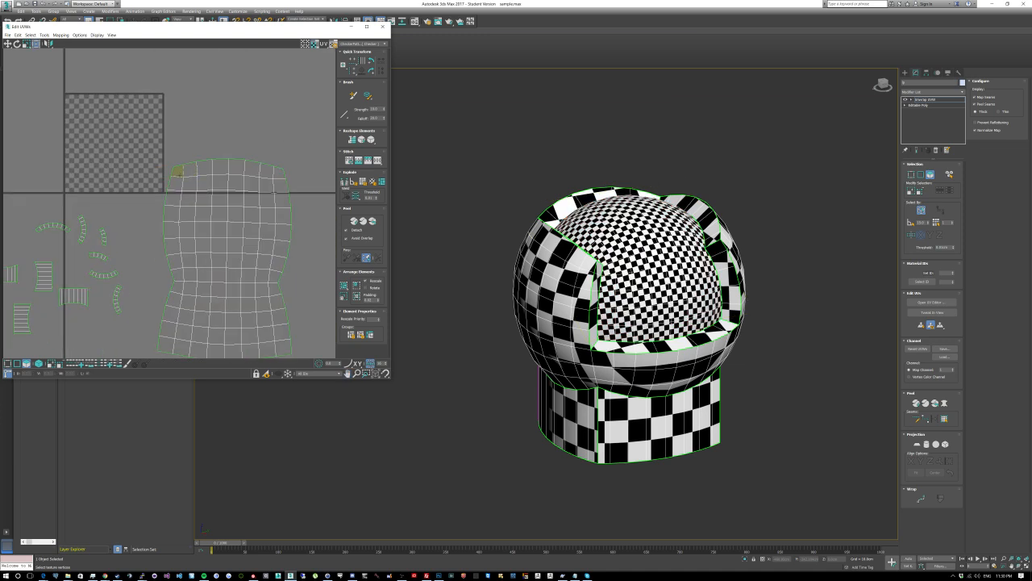
{"action": "scroll", "coordinate": [176, 171], "scroll_direction": "down", "scroll_amount": 2}
{"action": "middle_click_drag", "start_coordinate": [28, 121], "coordinate": [139, 126]}
{"action": "left_click_drag", "start_coordinate": [81, 131], "coordinate": [153, 196]}
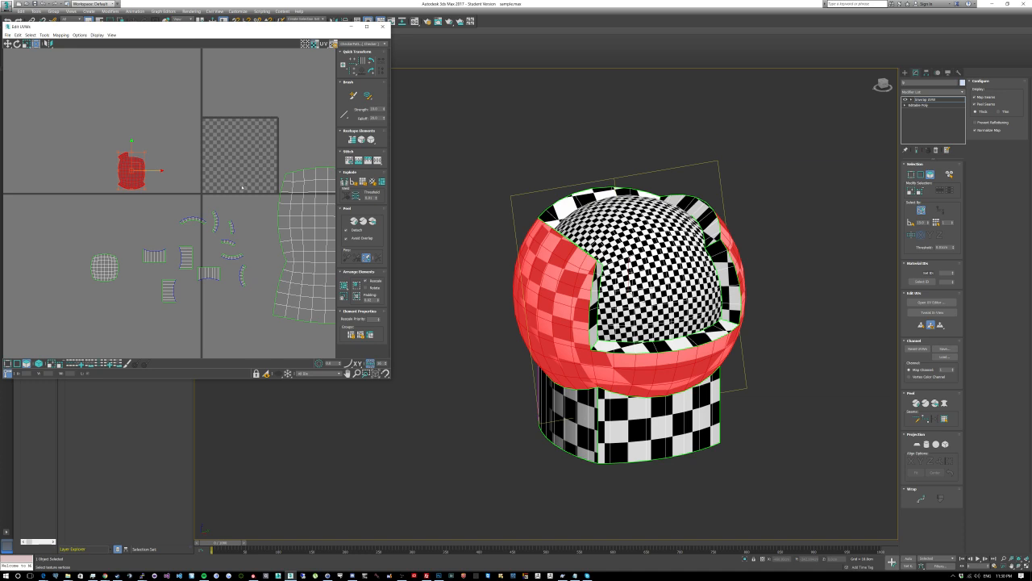
Step: Select the pelted inner dome shell and inspect its checker squares on the model from the front and the side
{"action": "middle_click_drag", "start_coordinate": [242, 187], "coordinate": [175, 152]}
{"action": "left_click_drag", "start_coordinate": [207, 117], "coordinate": [325, 306]}
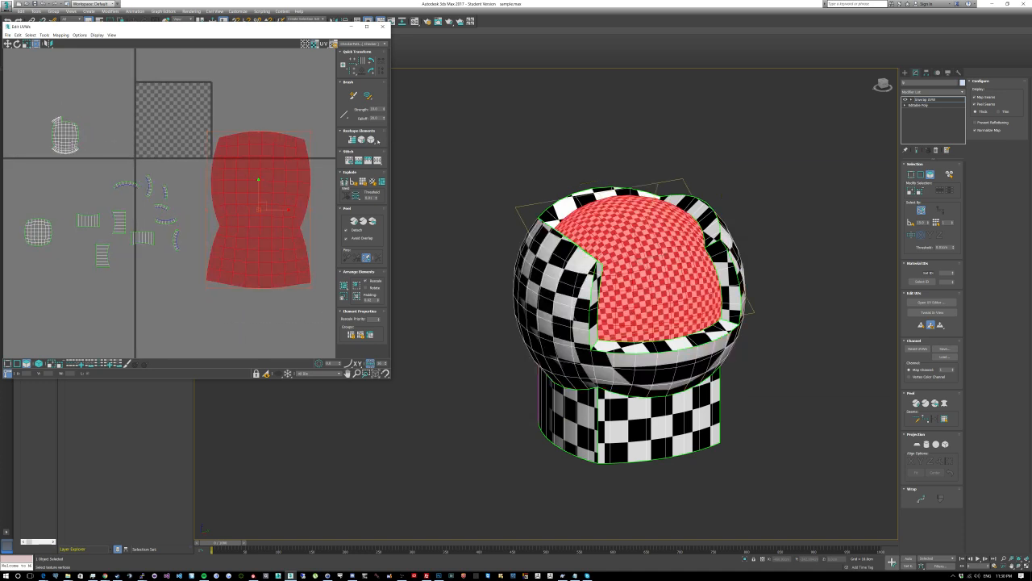
{"action": "middle_click_drag", "start_coordinate": [629, 290], "coordinate": [588, 303], "text": "alt"}
{"action": "scroll", "coordinate": [630, 286], "scroll_direction": "up", "scroll_amount": 5}
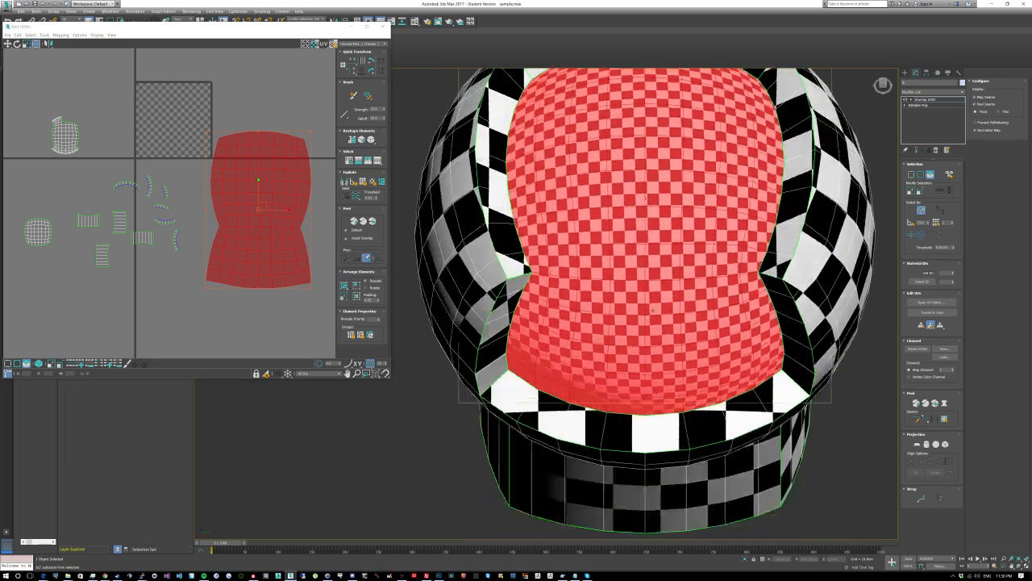
{"action": "scroll", "coordinate": [631, 286], "scroll_direction": "up", "scroll_amount": 1}
{"action": "scroll", "coordinate": [258, 248], "scroll_direction": "down", "scroll_amount": 3}
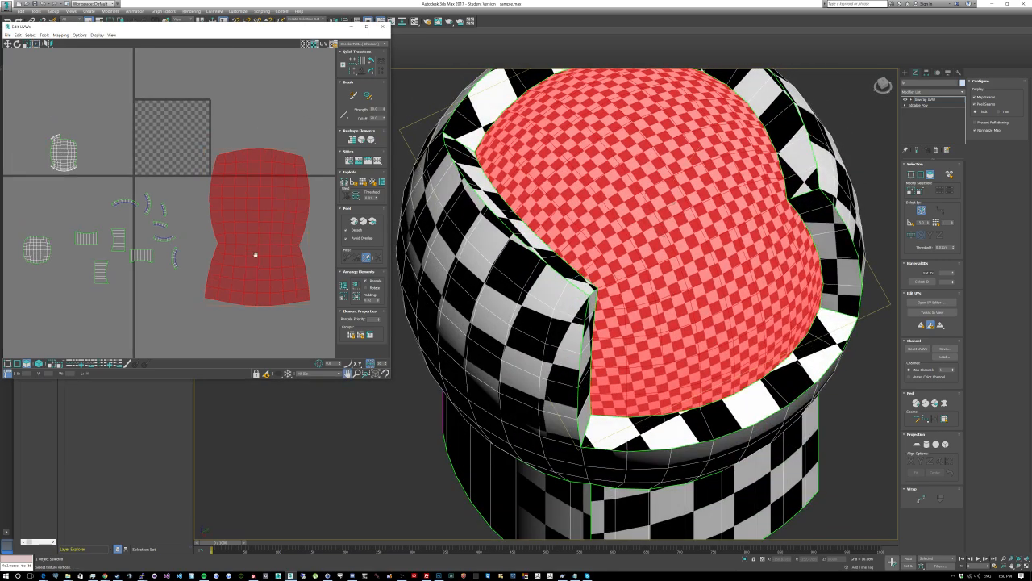
{"action": "left_click_drag", "start_coordinate": [260, 234], "coordinate": [258, 269]}
Step: Convert the vertical edges at both ends of the outer head's chin band into pelt seams
{"action": "left_click_drag", "start_coordinate": [117, 174], "coordinate": [165, 210]}
{"action": "scroll", "coordinate": [605, 266], "scroll_direction": "down", "scroll_amount": 5}
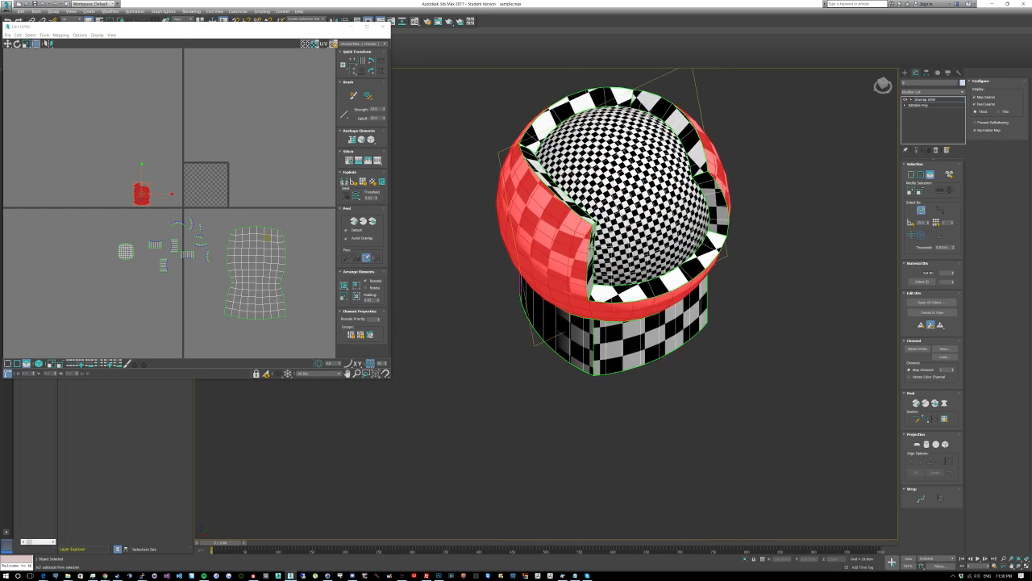
{"action": "middle_click_drag", "start_coordinate": [595, 298], "coordinate": [595, 222], "text": "alt"}
{"action": "scroll", "coordinate": [595, 222], "scroll_direction": "up", "scroll_amount": 2}
{"action": "key", "text": "2"}
{"action": "left_click", "coordinate": [603, 206]}
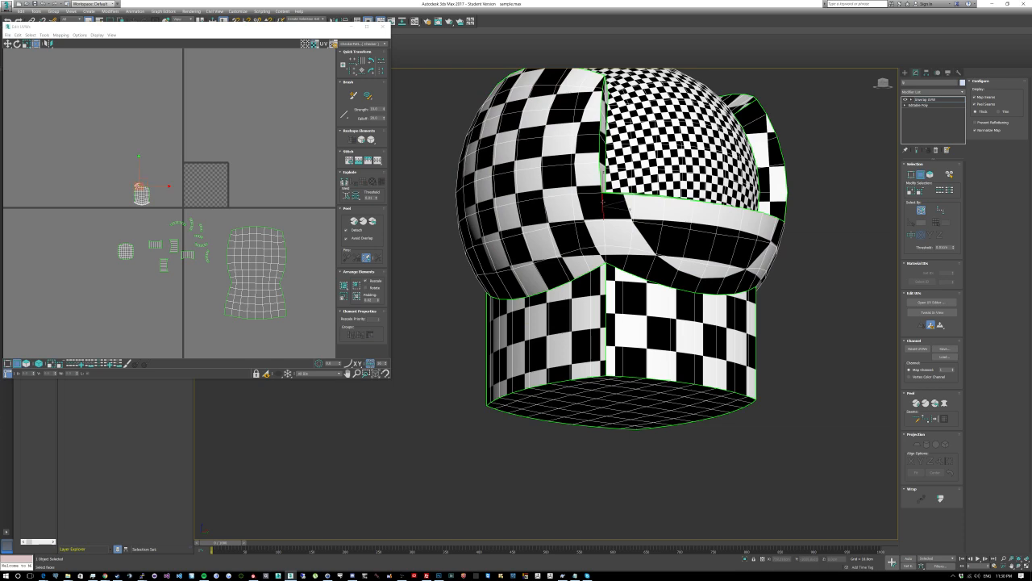
{"action": "left_click", "coordinate": [605, 233], "text": "ctrl"}
{"action": "middle_click_drag", "start_coordinate": [605, 251], "coordinate": [712, 230], "text": "alt"}
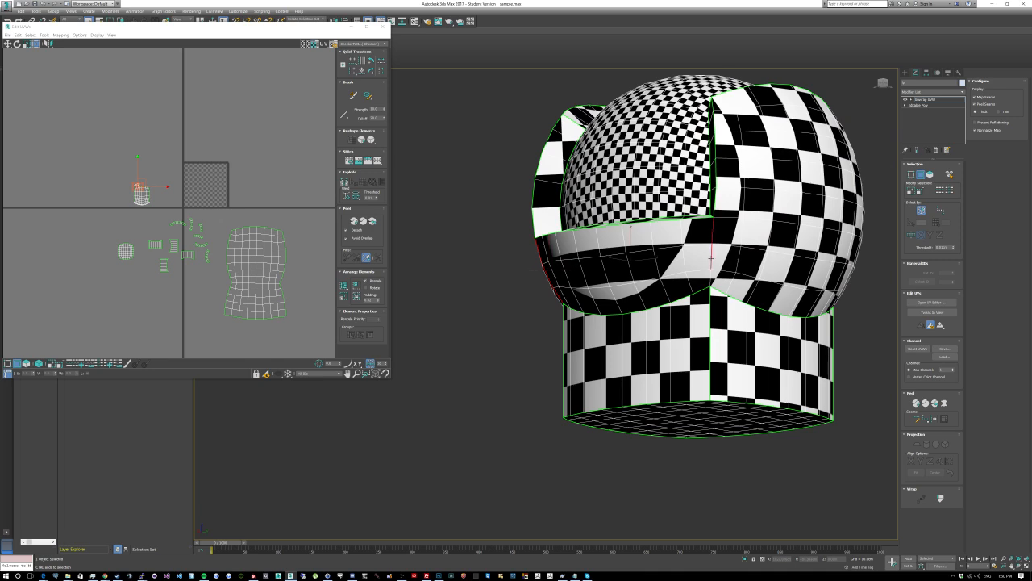
{"action": "left_click", "coordinate": [937, 420]}
{"action": "middle_click_drag", "start_coordinate": [671, 259], "coordinate": [687, 274], "text": "alt"}
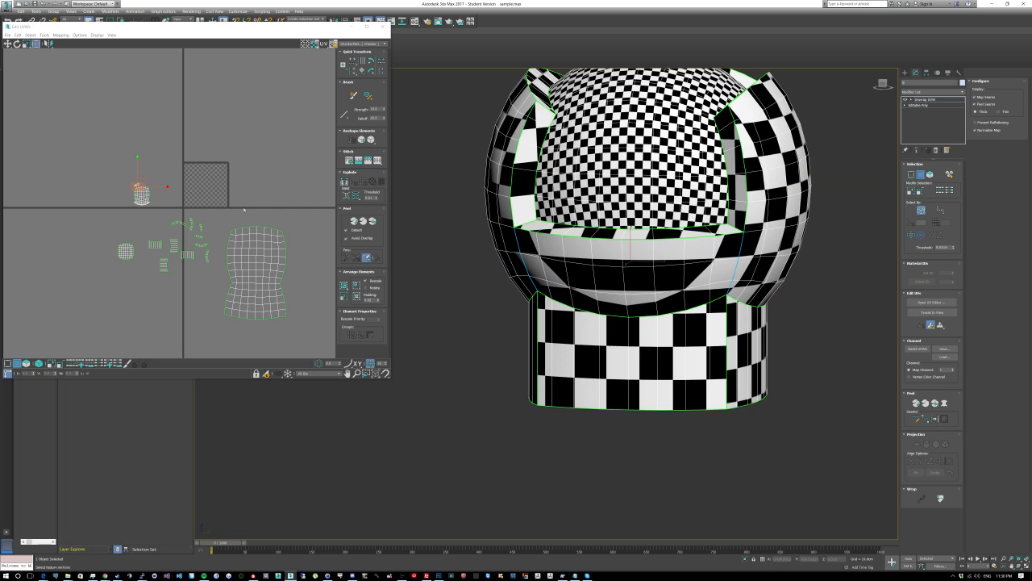
Step: Unfold the outer head shell along the new chin seams with Pelt Map, relax it and commit
{"action": "scroll", "coordinate": [179, 187], "scroll_direction": "up", "scroll_amount": 5}
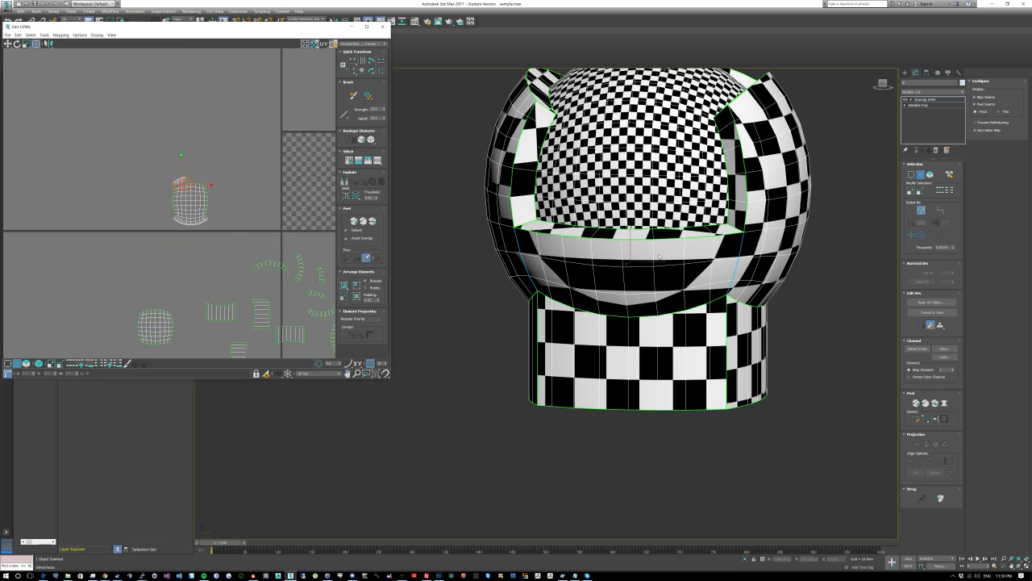
{"action": "middle_click_drag", "start_coordinate": [659, 256], "coordinate": [750, 254], "text": "alt"}
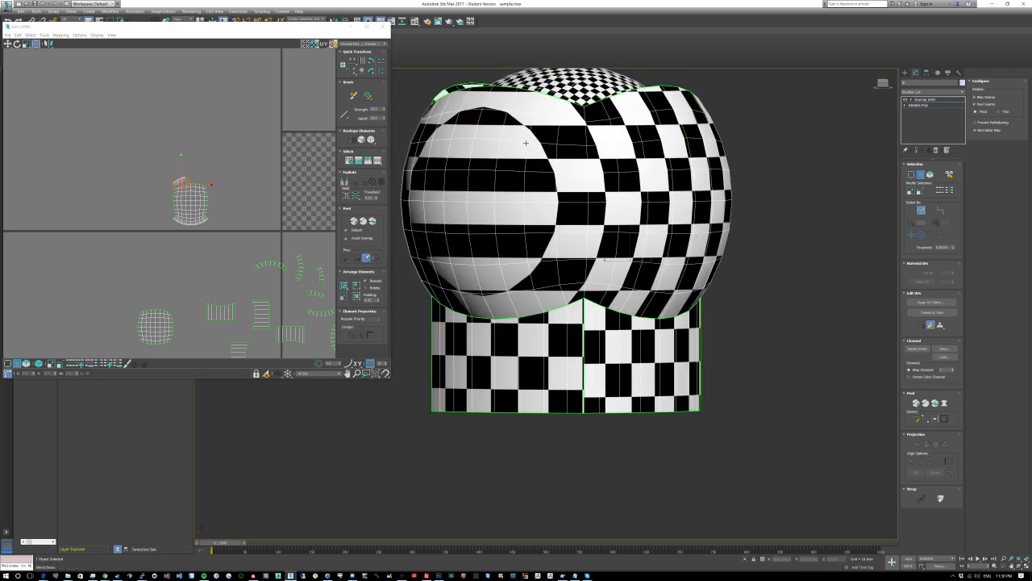
{"action": "middle_click_drag", "start_coordinate": [526, 143], "coordinate": [613, 145], "text": "alt"}
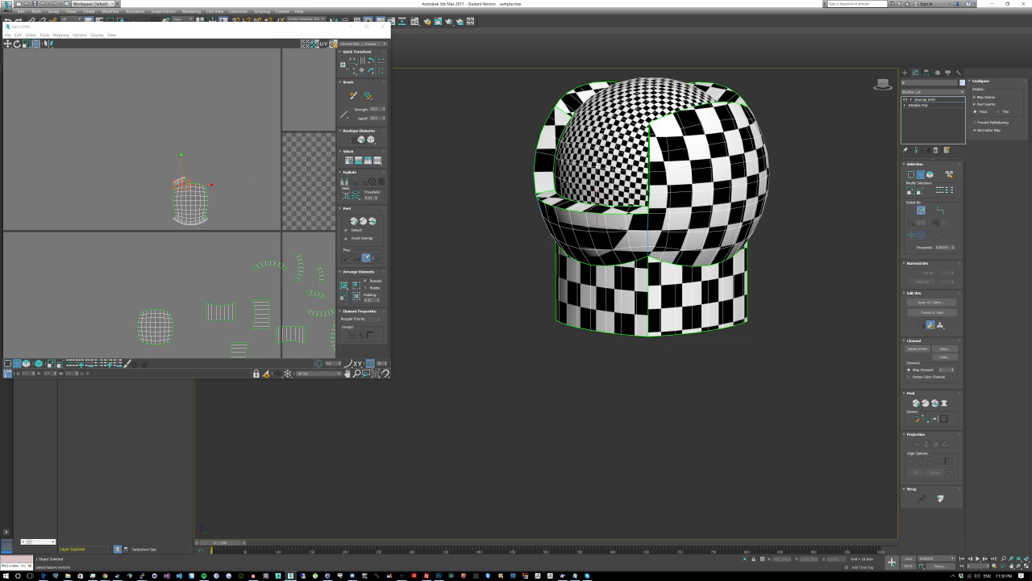
{"action": "middle_click_drag", "start_coordinate": [244, 197], "coordinate": [242, 181]}
{"action": "key", "text": "3"}
{"action": "left_click_drag", "start_coordinate": [219, 216], "coordinate": [144, 144]}
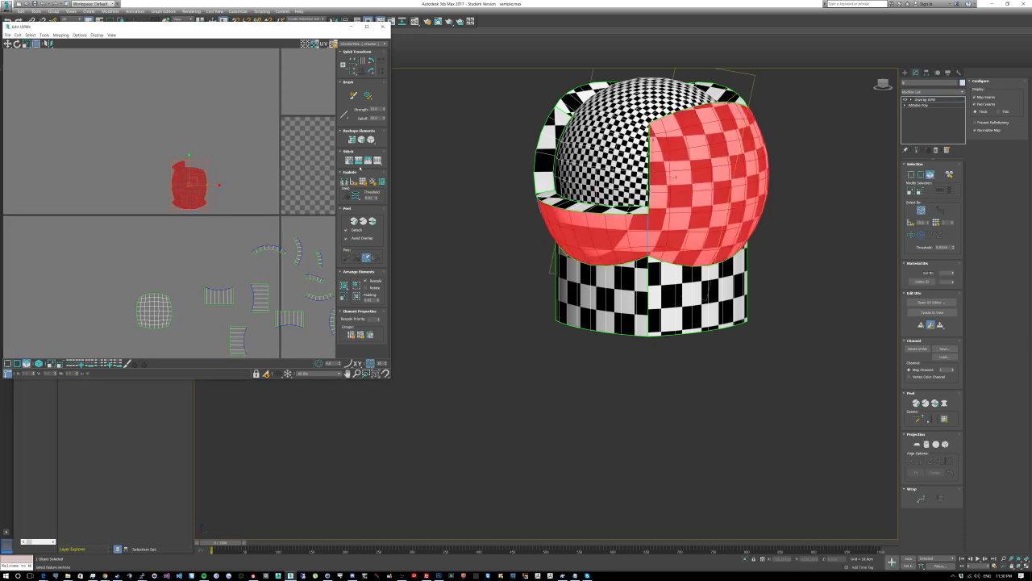
{"action": "left_click", "coordinate": [960, 339]}
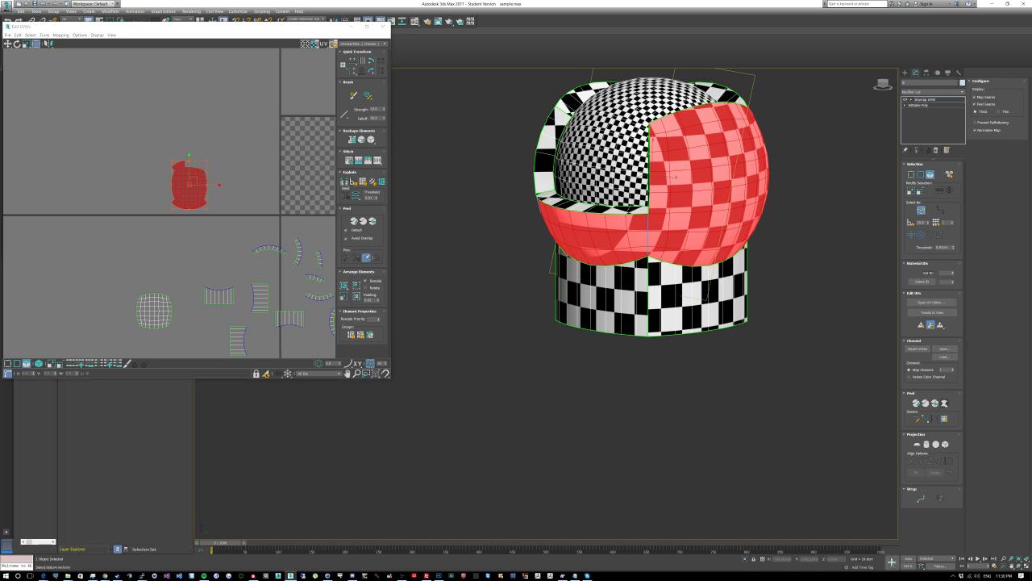
{"action": "left_click", "coordinate": [945, 402]}
{"action": "left_click", "coordinate": [496, 220]}
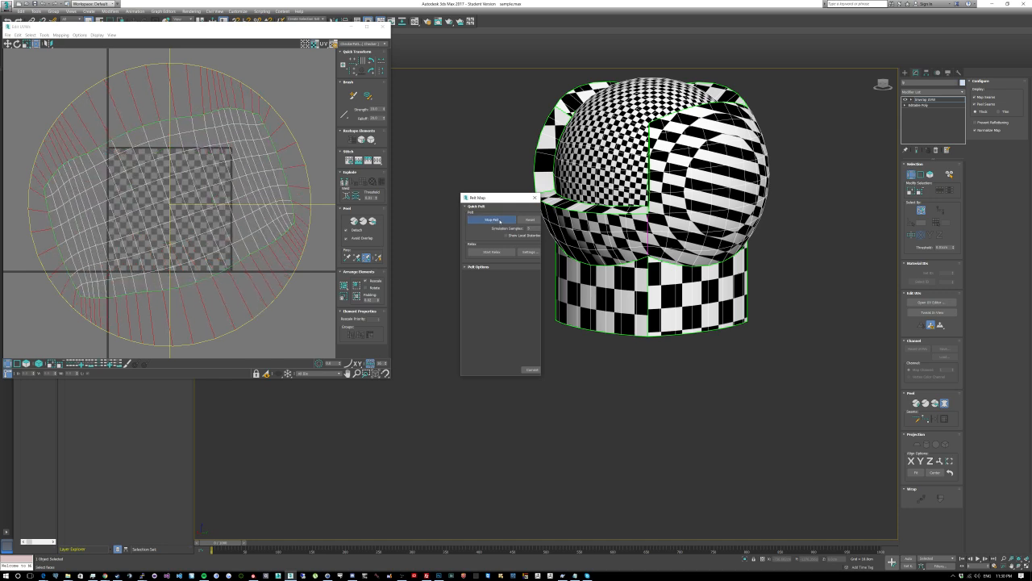
{"action": "left_click", "coordinate": [494, 253]}
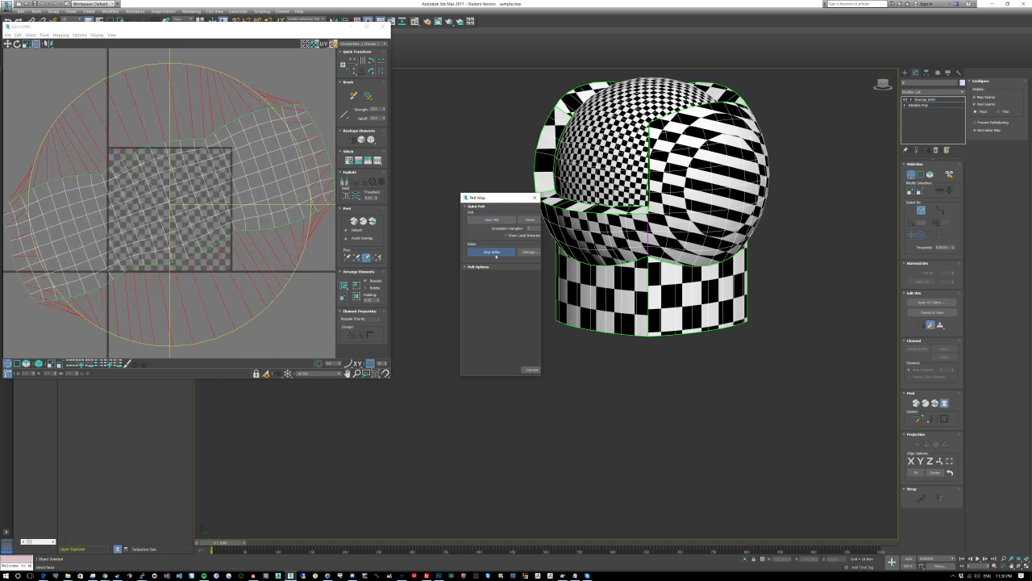
{"action": "left_click", "coordinate": [494, 252]}
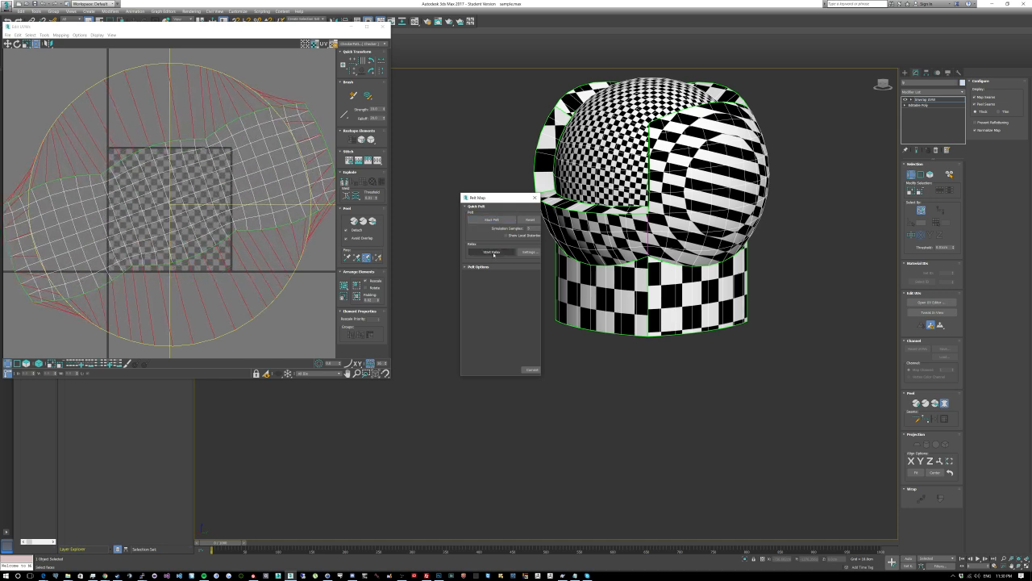
{"action": "left_click", "coordinate": [531, 369]}
Step: Move the pelted outer head shell above the UV tile, clear of the chin band shell
{"action": "scroll", "coordinate": [185, 209], "scroll_direction": "down", "scroll_amount": 3}
{"action": "scroll", "coordinate": [185, 209], "scroll_direction": "down", "scroll_amount": 1}
{"action": "left_click_drag", "start_coordinate": [184, 207], "coordinate": [224, 144]}
Step: Unfold the chin band shell with Pelt Map, relax it and commit
{"action": "left_click", "coordinate": [182, 219]}
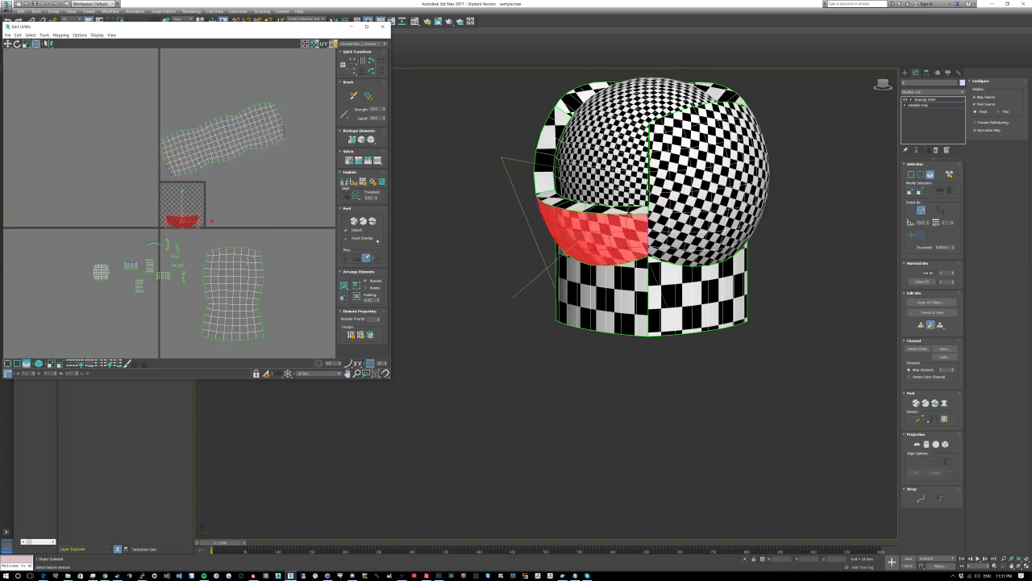
{"action": "left_click", "coordinate": [944, 403]}
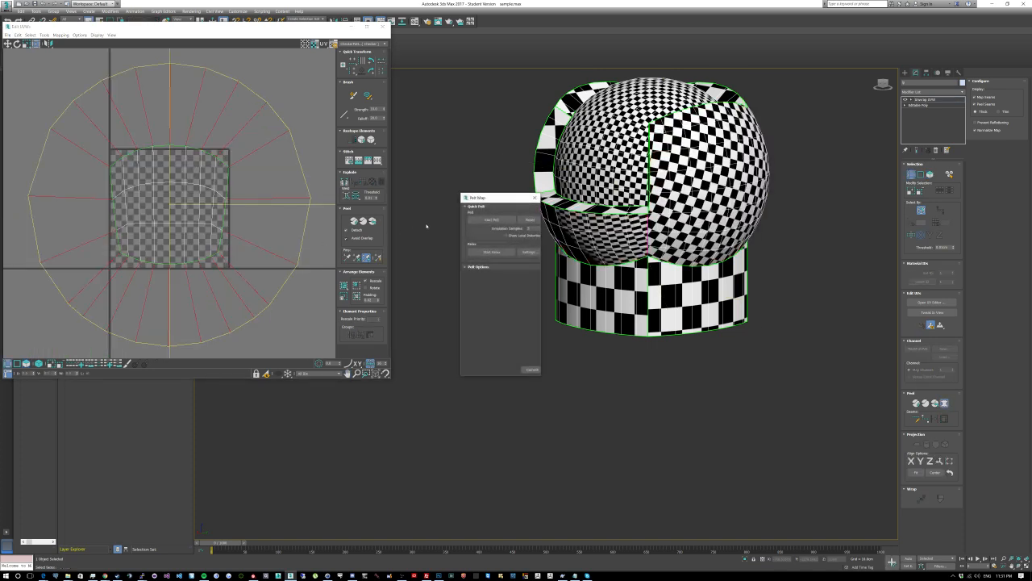
{"action": "left_click", "coordinate": [481, 221]}
{"action": "left_click", "coordinate": [486, 253]}
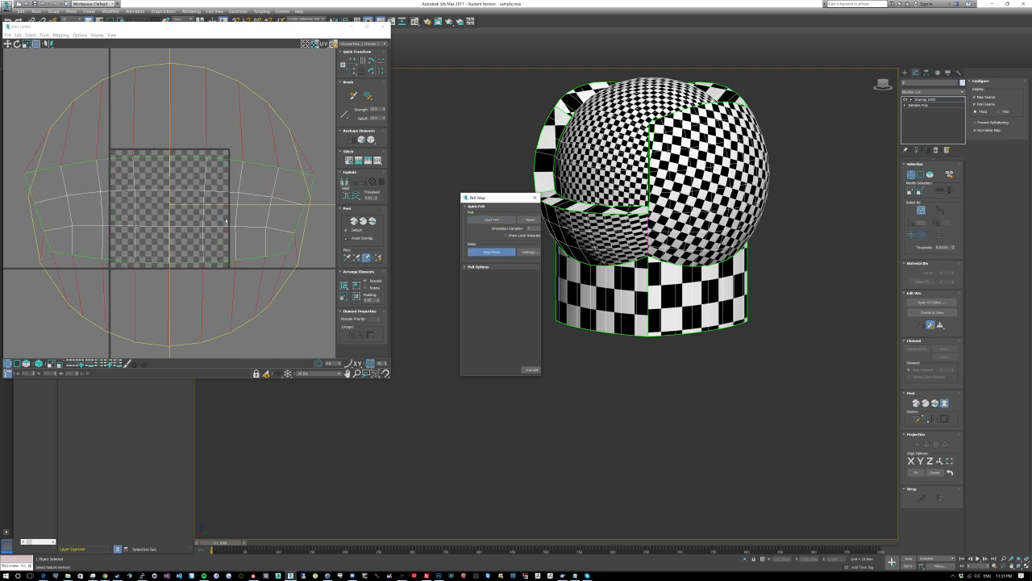
{"action": "left_click", "coordinate": [490, 252]}
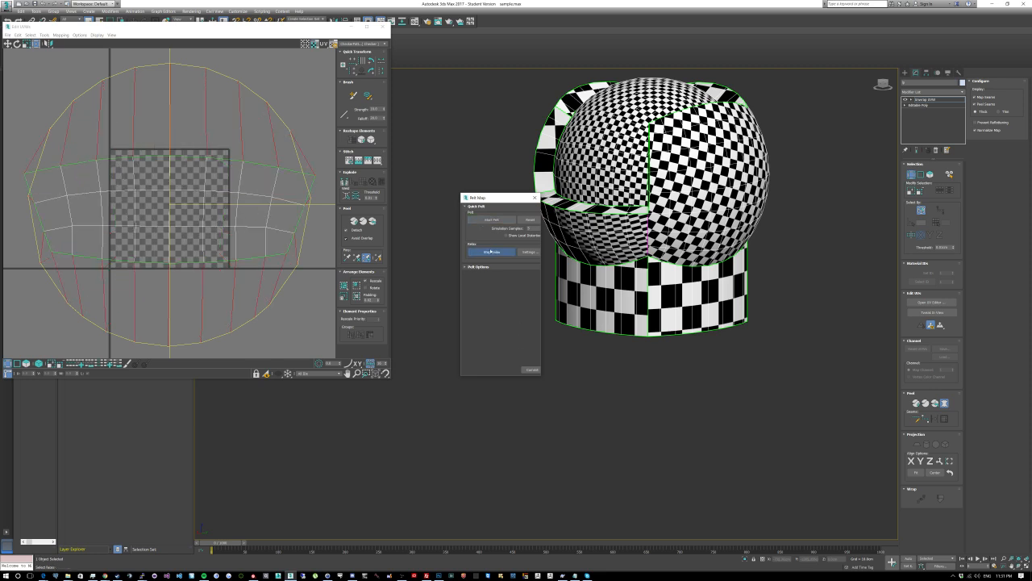
{"action": "left_click", "coordinate": [532, 370]}
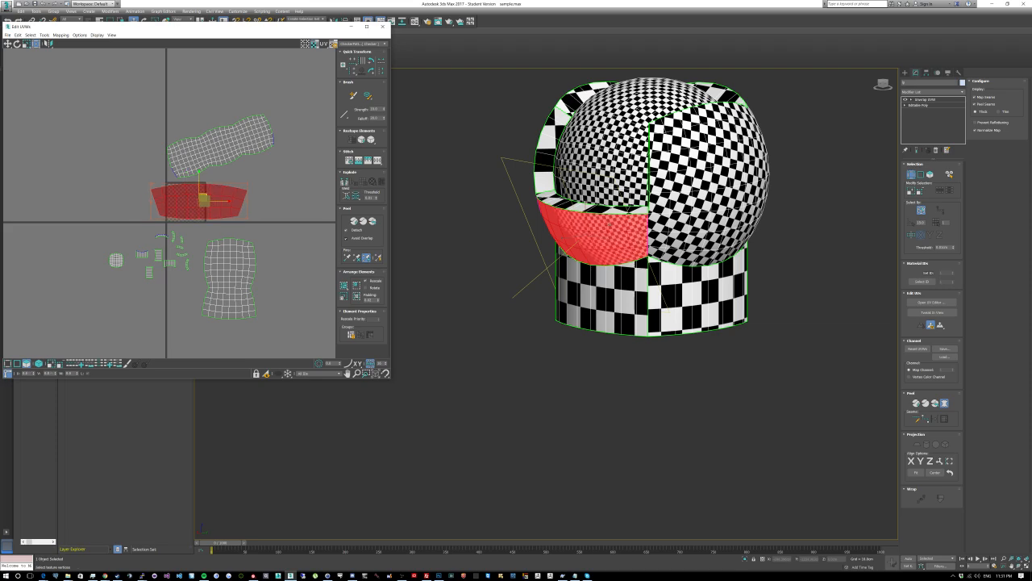
Step: Examine the checker squares on the head and neck from the front, sides and back for remaining distortion
{"action": "middle_click_drag", "start_coordinate": [476, 298], "coordinate": [551, 344], "text": "alt"}
{"action": "scroll", "coordinate": [504, 216], "scroll_direction": "up", "scroll_amount": 6}
{"action": "scroll", "coordinate": [523, 228], "scroll_direction": "down", "scroll_amount": 4}
{"action": "middle_click_drag", "start_coordinate": [551, 344], "coordinate": [516, 310], "text": "alt"}
{"action": "scroll", "coordinate": [582, 274], "scroll_direction": "down", "scroll_amount": 2}
{"action": "scroll", "coordinate": [221, 185], "scroll_direction": "down", "scroll_amount": 2}
{"action": "scroll", "coordinate": [532, 298], "scroll_direction": "down", "scroll_amount": 1}
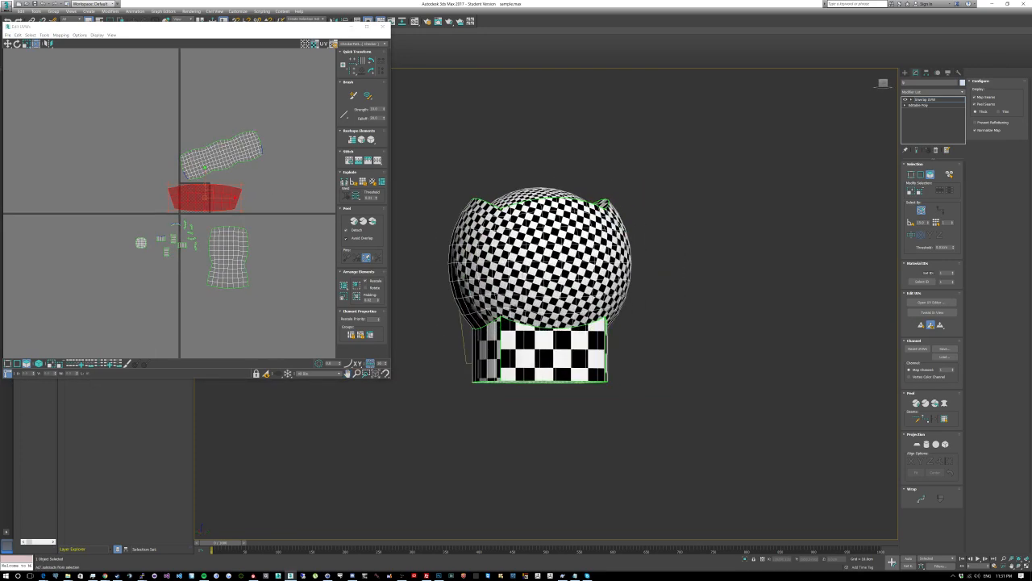
{"action": "middle_click_drag", "start_coordinate": [655, 187], "coordinate": [588, 202], "text": "alt"}
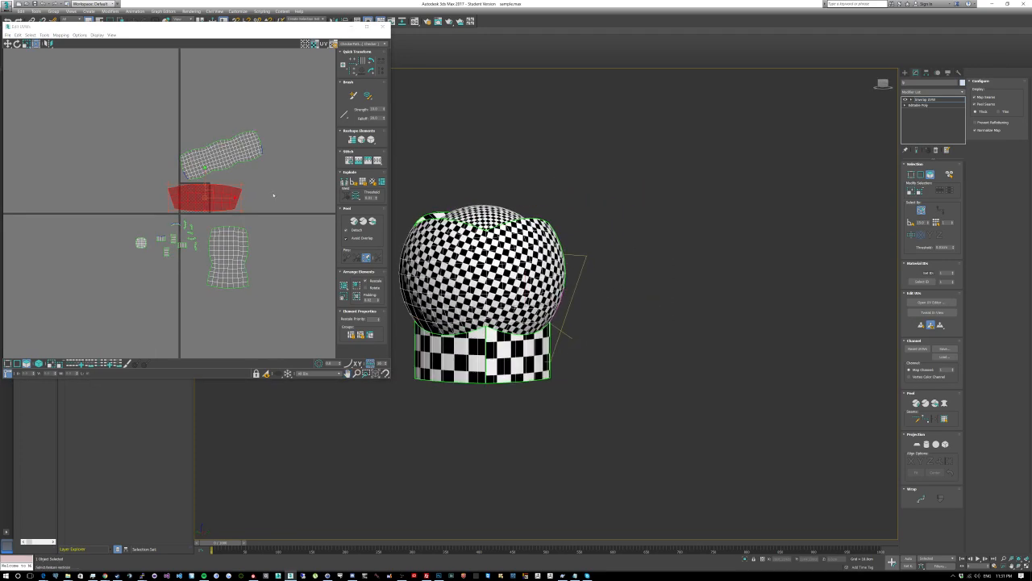
{"action": "scroll", "coordinate": [312, 153], "scroll_direction": "down", "scroll_amount": 2}
{"action": "left_click", "coordinate": [185, 115]}
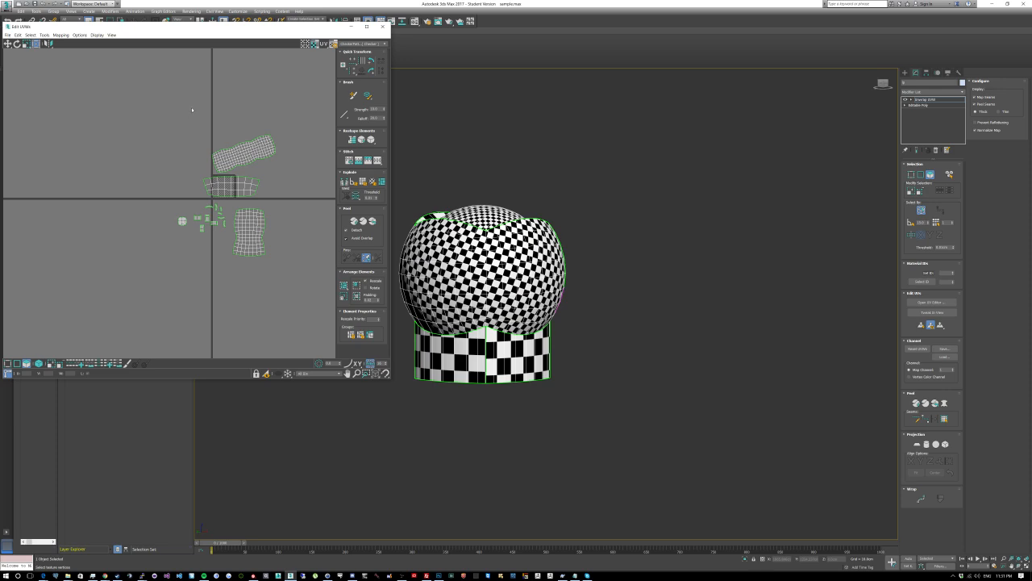
{"action": "middle_click_drag", "start_coordinate": [612, 282], "coordinate": [516, 294], "text": "alt"}
Step: Select all UV shells and pack them inside the UV tile with rescaling and rotation
{"action": "left_click_drag", "start_coordinate": [90, 109], "coordinate": [299, 273]}
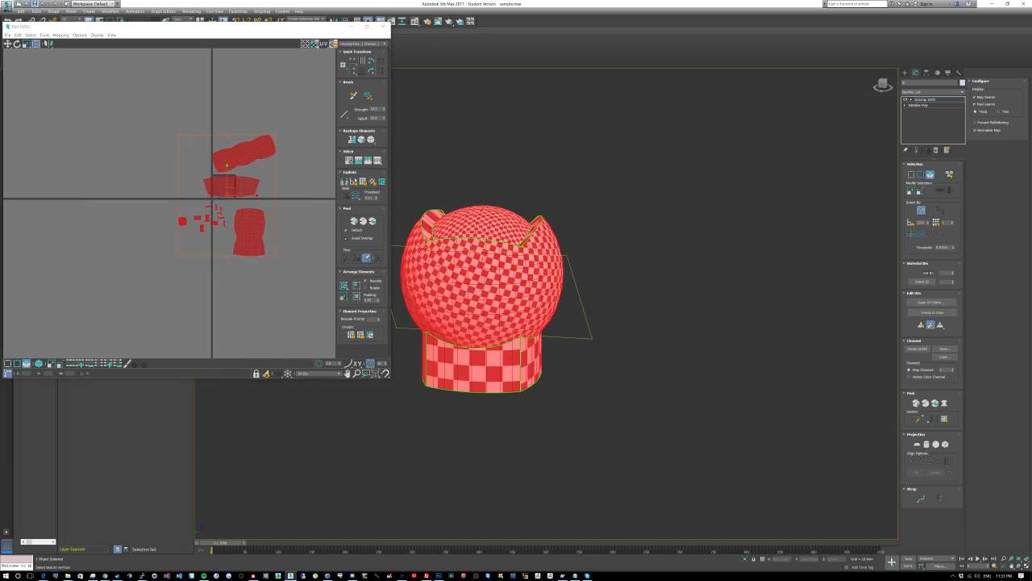
{"action": "left_click", "coordinate": [344, 297]}
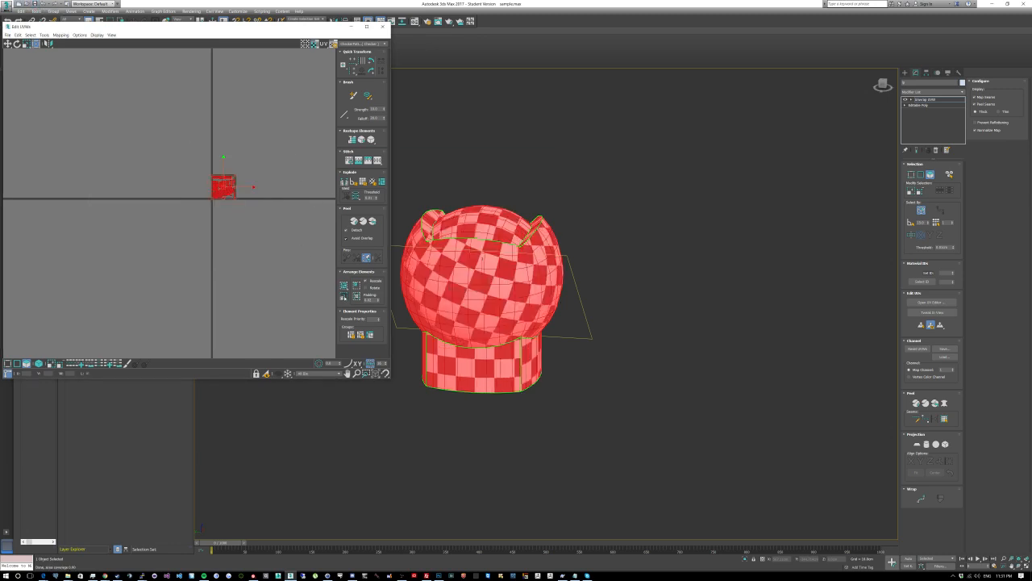
{"action": "scroll", "coordinate": [232, 199], "scroll_direction": "up", "scroll_amount": 5}
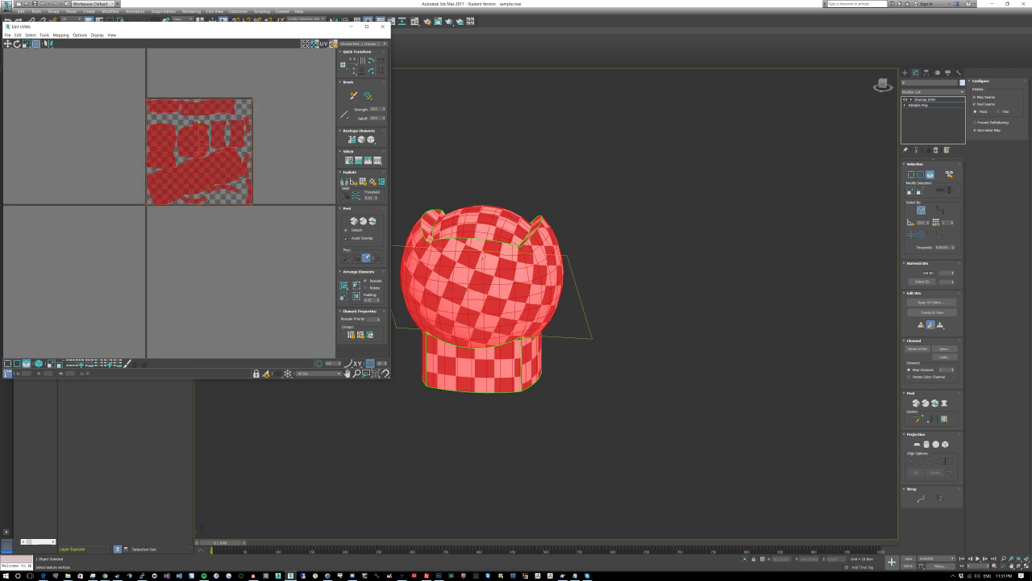
{"action": "left_click", "coordinate": [356, 286]}
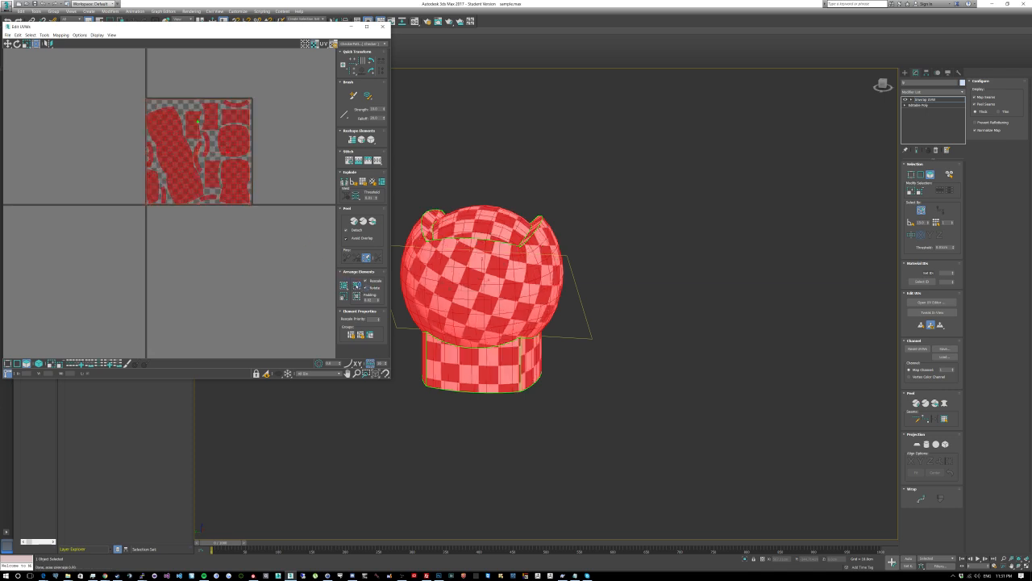
{"action": "left_click", "coordinate": [356, 296]}
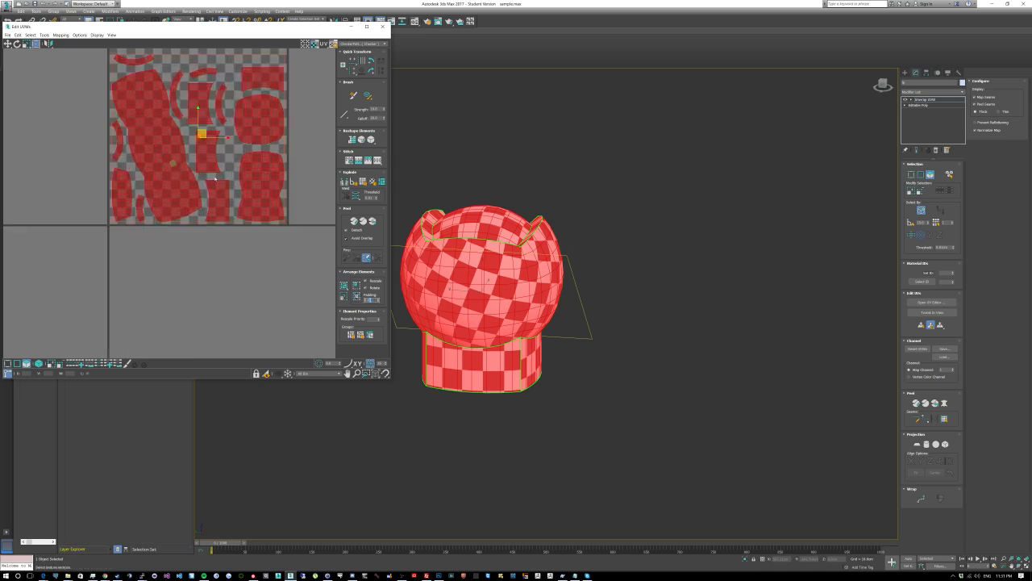
Step: Nudge the packed shells slightly upward and repack them repeatedly to compare the alternative tile layouts
{"action": "middle_click_drag", "start_coordinate": [209, 197], "coordinate": [205, 248]}
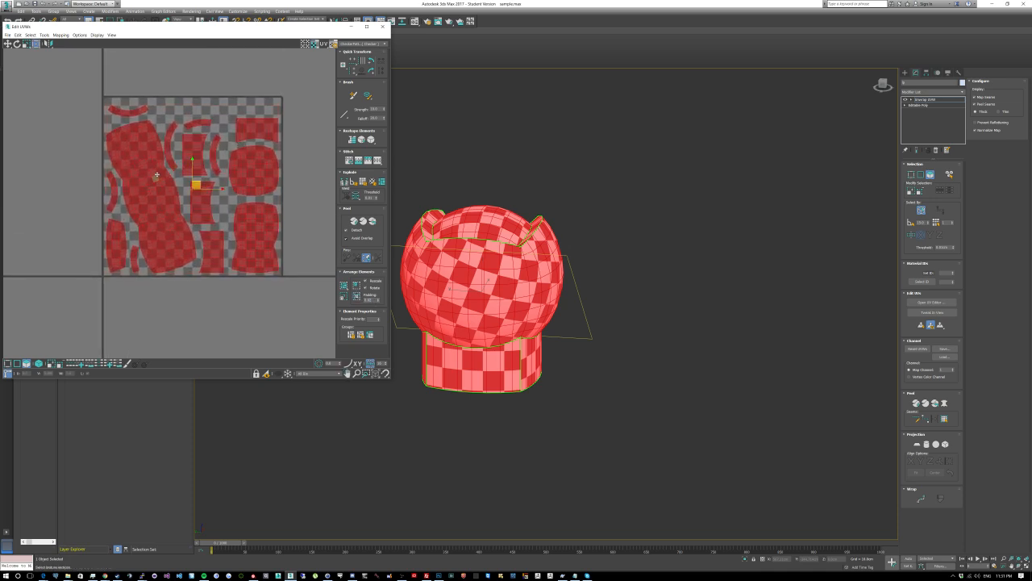
{"action": "left_click_drag", "start_coordinate": [156, 177], "coordinate": [156, 173]}
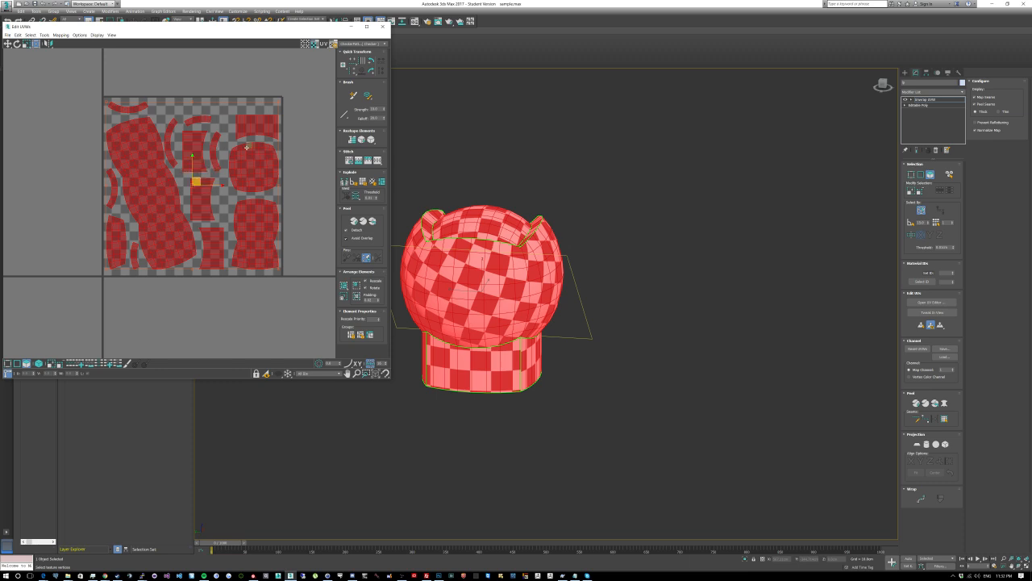
{"action": "left_click", "coordinate": [230, 120]}
{"action": "left_click", "coordinate": [356, 286]}
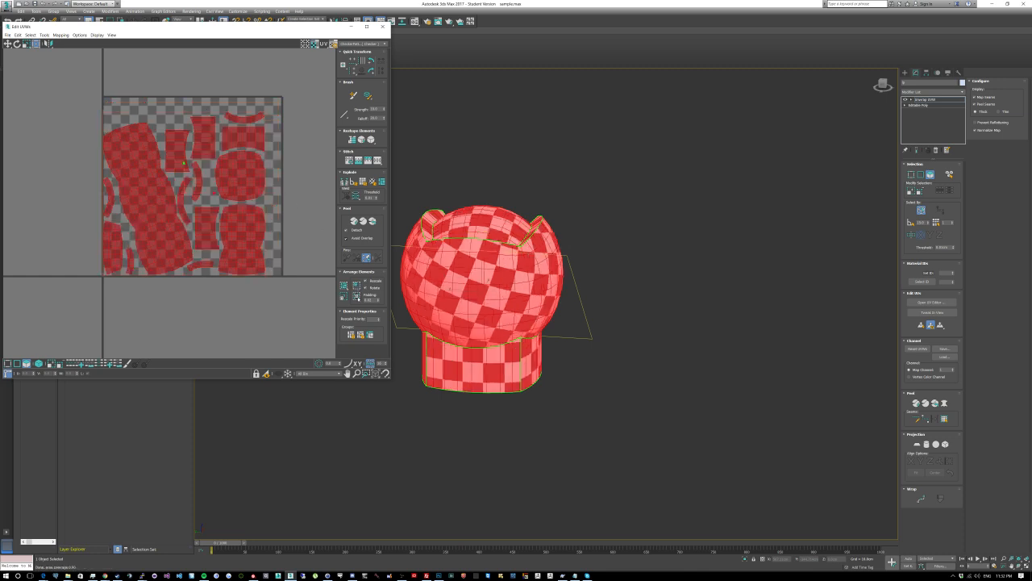
{"action": "left_click", "coordinate": [354, 297]}
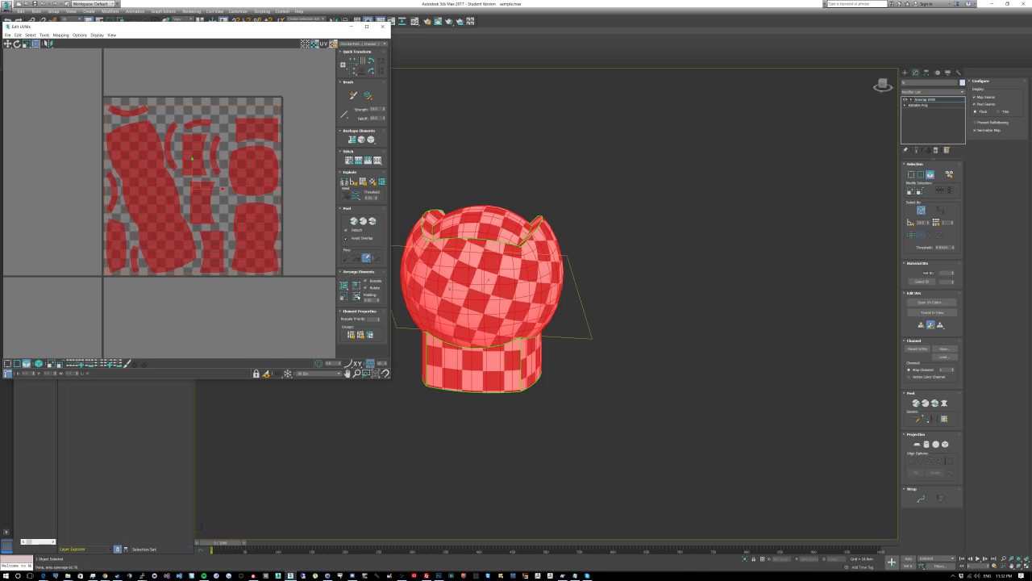
{"action": "left_click", "coordinate": [356, 287]}
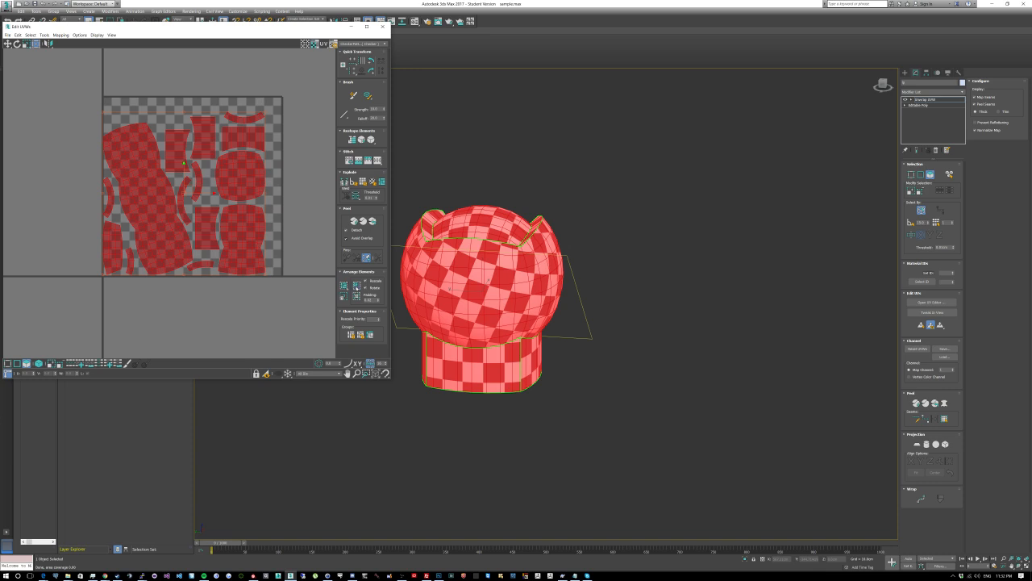
{"action": "left_click", "coordinate": [356, 296]}
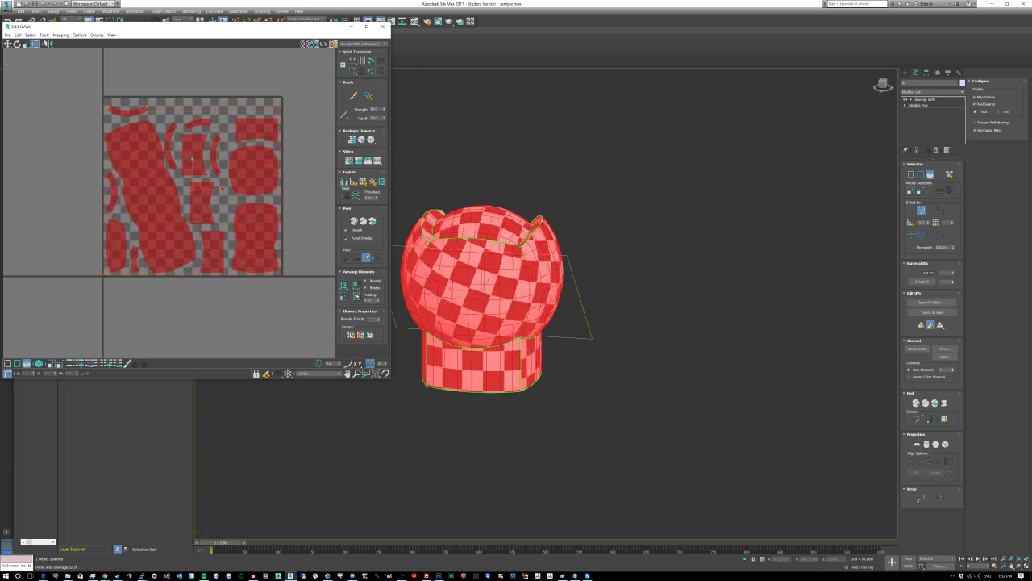
Step: Repack the shells against the tile's lower-left corner and scale and shift the layout to fill the UV tile
{"action": "left_click", "coordinate": [356, 289]}
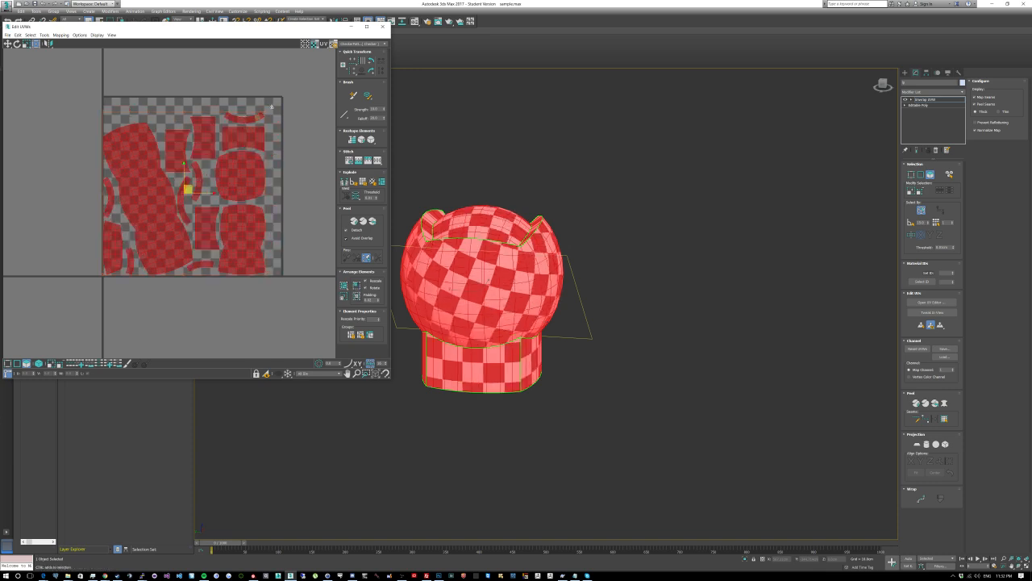
{"action": "left_click_drag", "start_coordinate": [272, 107], "coordinate": [279, 100]}
{"action": "left_click_drag", "start_coordinate": [161, 174], "coordinate": [163, 175]}
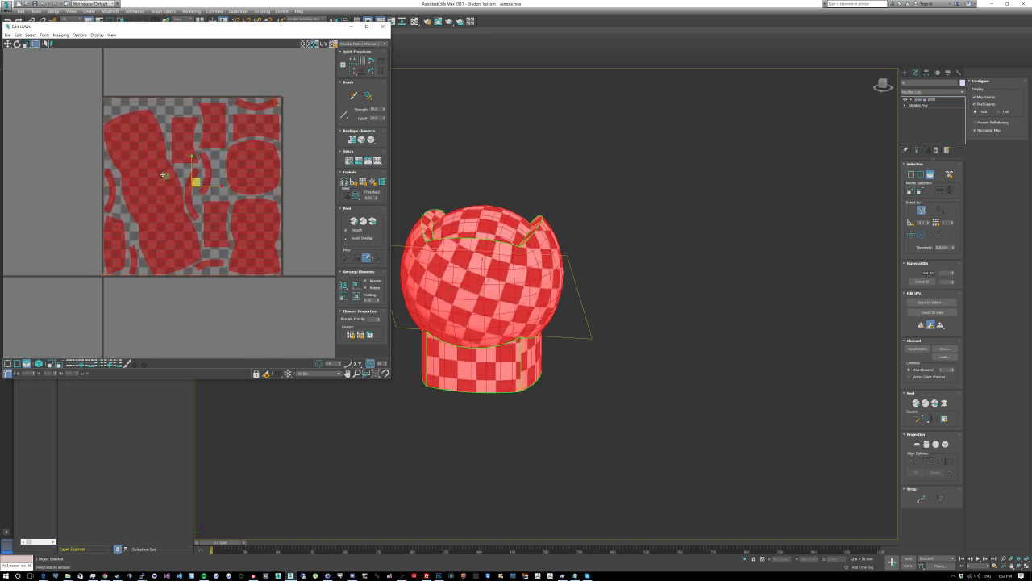
{"action": "left_click", "coordinate": [157, 95]}
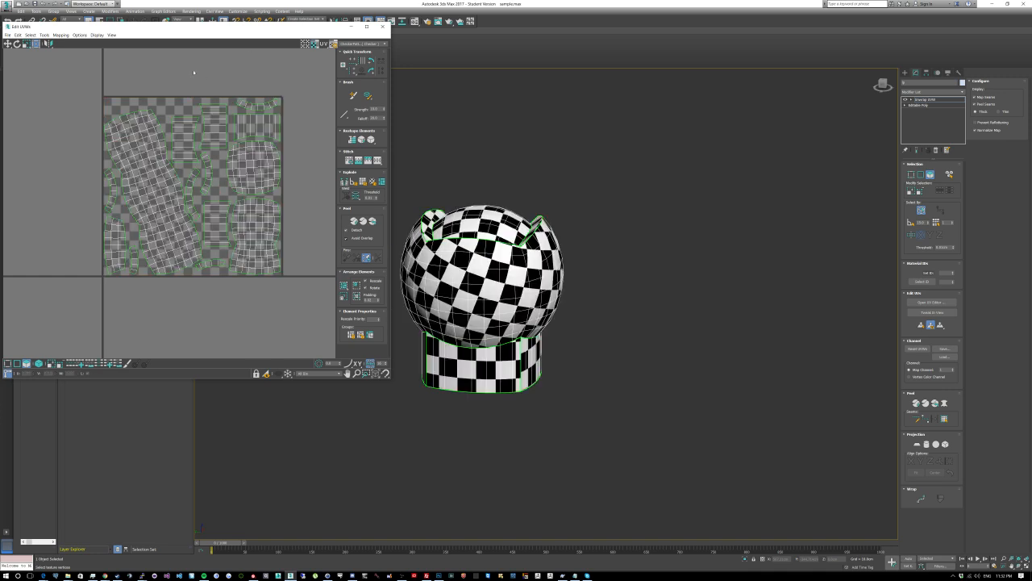
Step: Close the UV editor and convert the unwrapped low-poly head to an Editable Poly
{"action": "left_click", "coordinate": [382, 27]}
{"action": "right_click", "coordinate": [509, 265]}
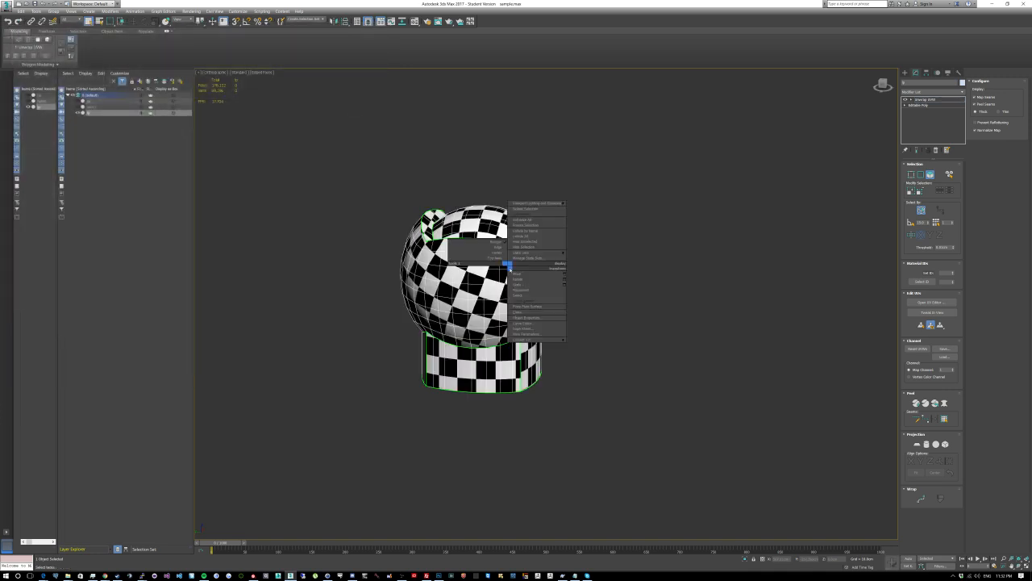
{"action": "mouse_move", "coordinate": [526, 339]}
{"action": "left_click", "coordinate": [589, 348]}
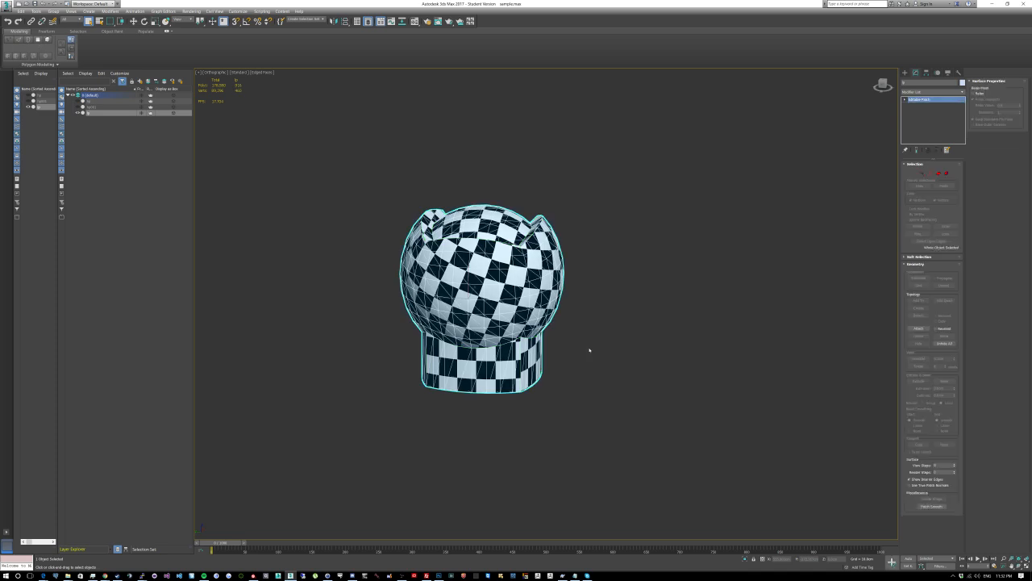
{"action": "right_click", "coordinate": [507, 266]}
{"action": "mouse_move", "coordinate": [532, 347]}
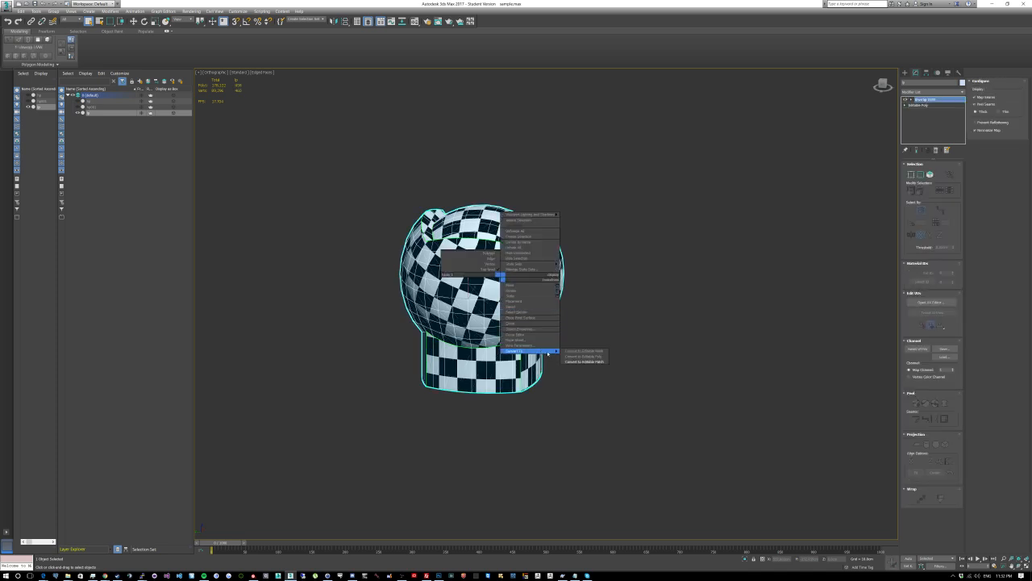
{"action": "left_click", "coordinate": [588, 358]}
Step: Turn off the edge display and show the smooth high-poly head in place of the checkered low-poly one
{"action": "mouse_move", "coordinate": [581, 302]}
{"action": "middle_mouse_down", "text": "alt"}
{"action": "mouse_move", "coordinate": [613, 323]}
{"action": "mouse_move", "coordinate": [589, 295]}
{"action": "mouse_move", "coordinate": [474, 303]}
{"action": "mouse_move", "coordinate": [487, 256]}
{"action": "mouse_move", "coordinate": [439, 241]}
{"action": "middle_mouse_up", "text": "alt"}
{"action": "key", "text": "F4"}
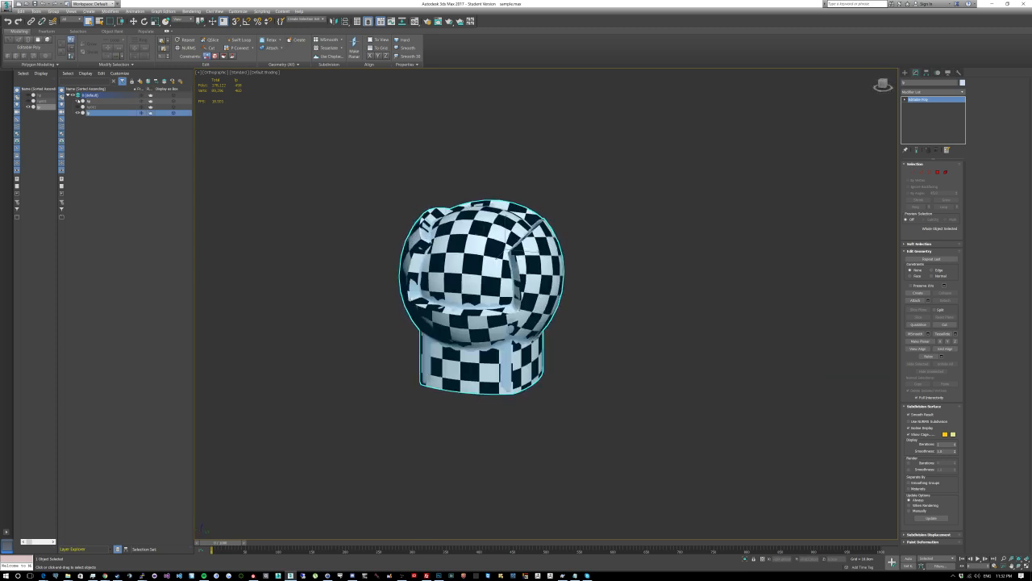
{"action": "left_click", "coordinate": [77, 113]}
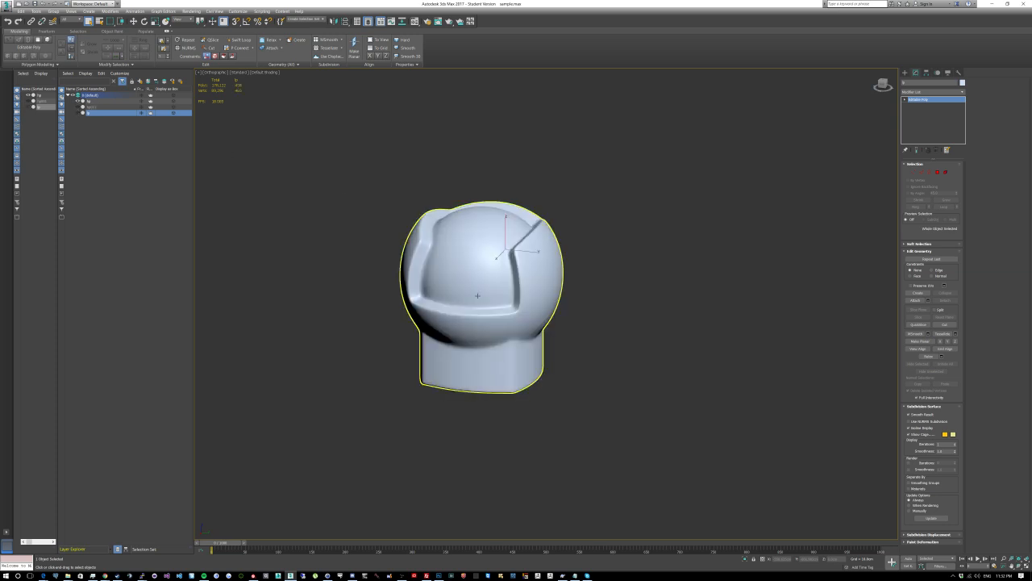
{"action": "mouse_move", "coordinate": [504, 260]}
{"action": "middle_mouse_down", "text": "alt"}
{"action": "mouse_move", "coordinate": [505, 270]}
{"action": "mouse_move", "coordinate": [449, 225]}
{"action": "mouse_move", "coordinate": [515, 242]}
{"action": "mouse_move", "coordinate": [496, 266]}
{"action": "mouse_move", "coordinate": [506, 256]}
{"action": "middle_mouse_up", "text": "alt"}
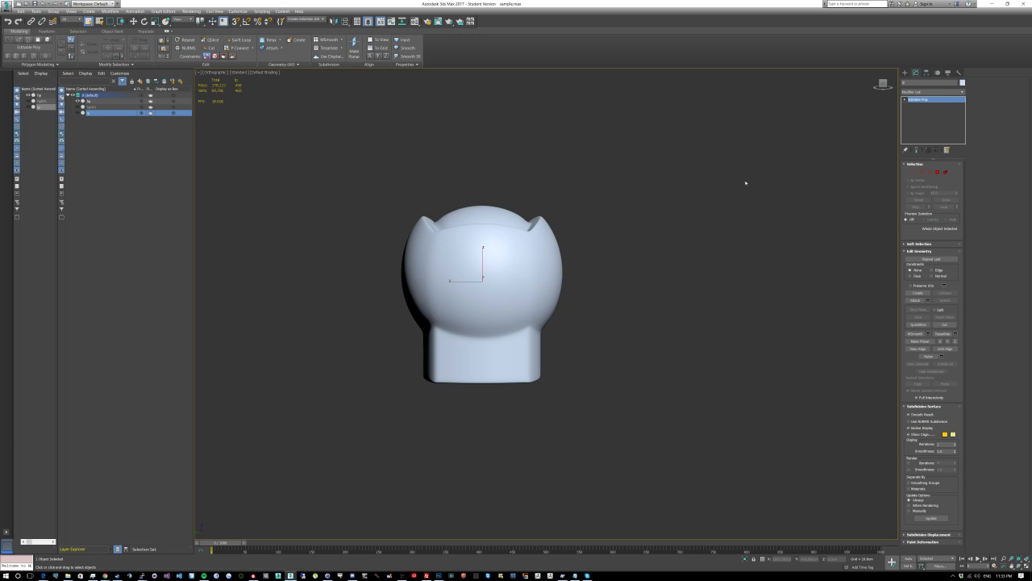
Step: Set the diffuse colour of the unused material 13 - Default to blue
{"action": "left_click", "coordinate": [415, 22]}
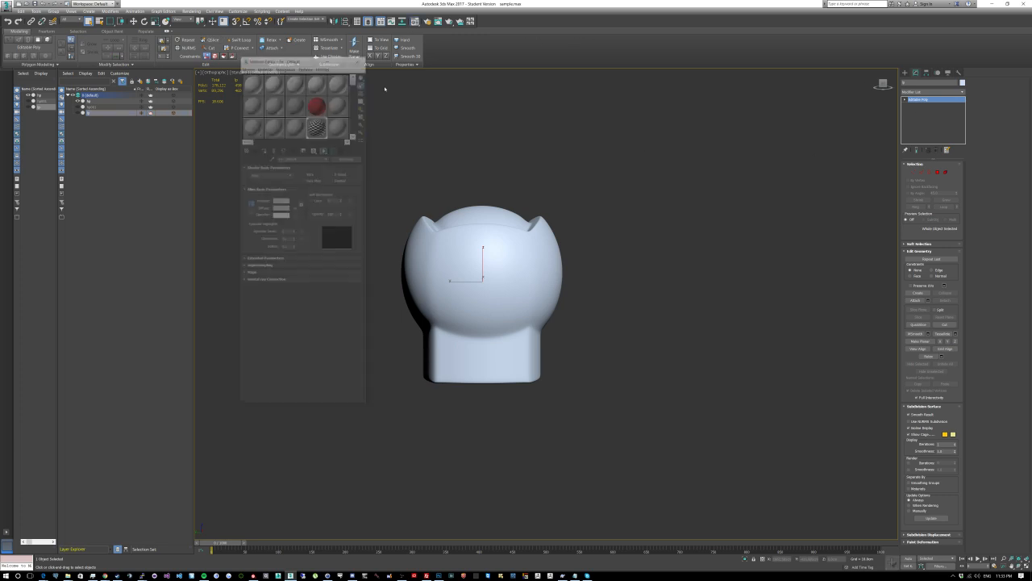
{"action": "left_click", "coordinate": [252, 125]}
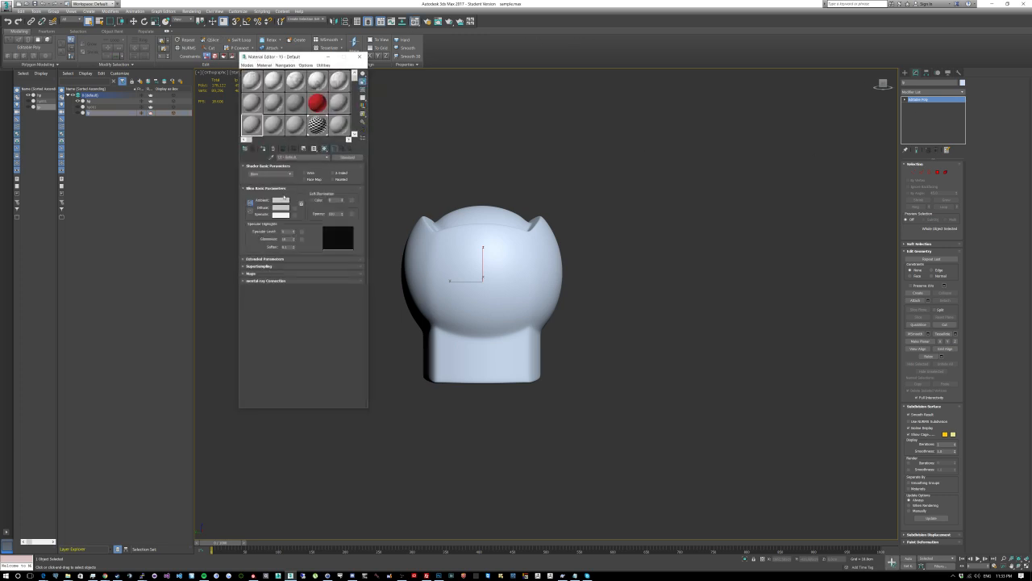
{"action": "left_click", "coordinate": [285, 209]}
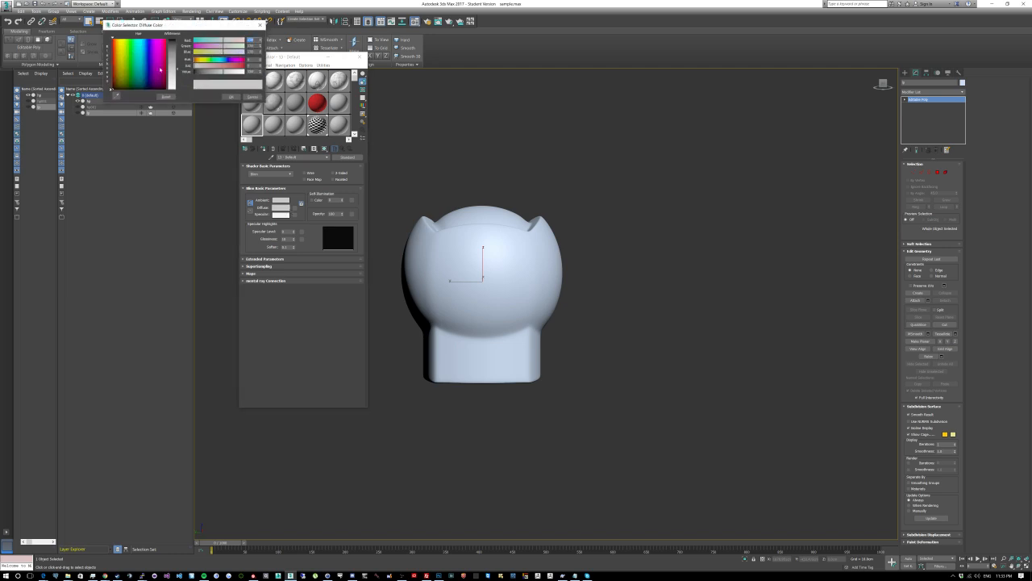
{"action": "left_click_drag", "start_coordinate": [159, 69], "coordinate": [184, 54]}
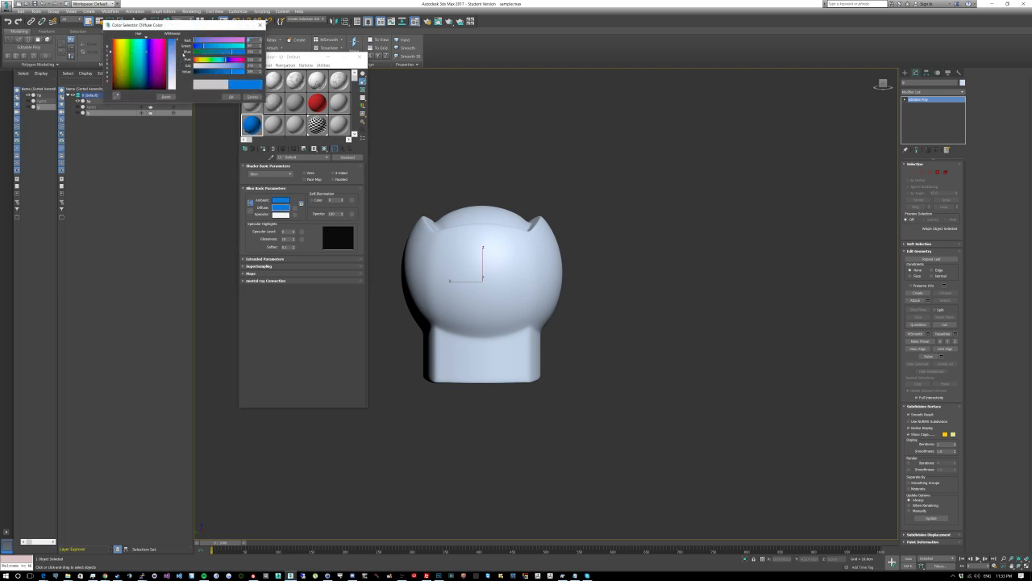
{"action": "left_click", "coordinate": [231, 96]}
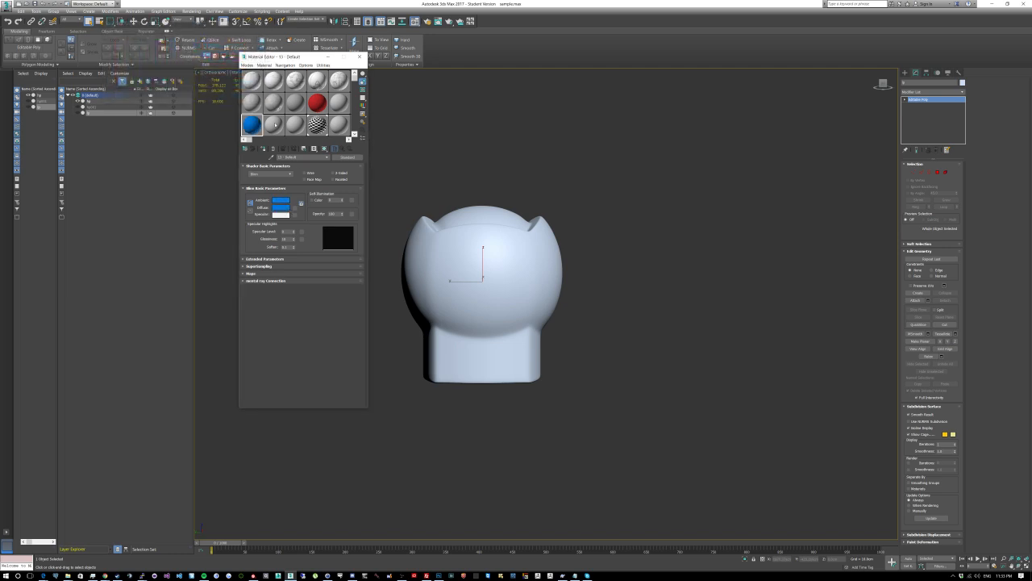
Step: Set the diffuse colour of the unused material 14 - Default to pure red
{"action": "left_click", "coordinate": [275, 124]}
{"action": "left_click", "coordinate": [284, 207]}
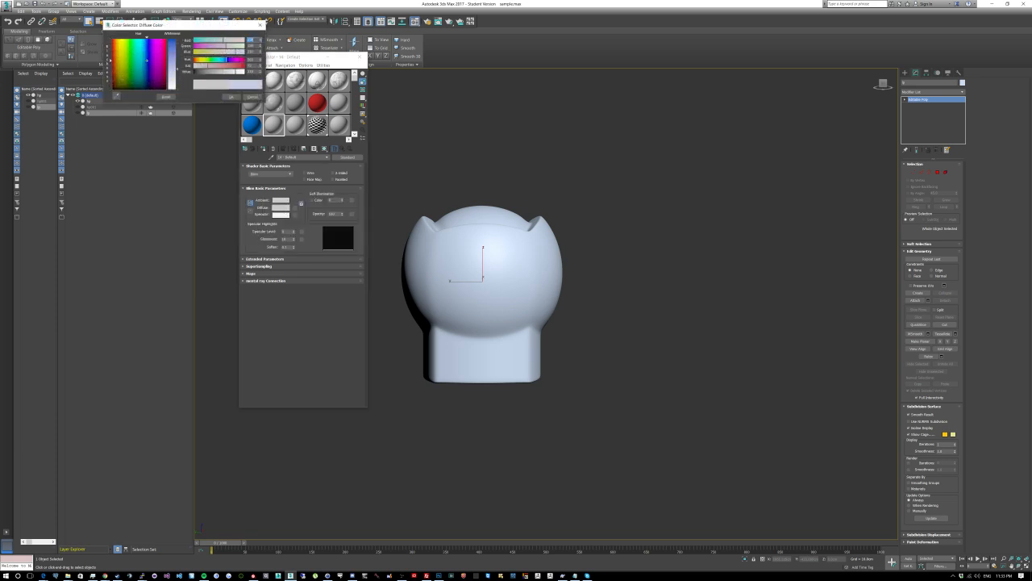
{"action": "left_click_drag", "start_coordinate": [146, 61], "coordinate": [174, 38]}
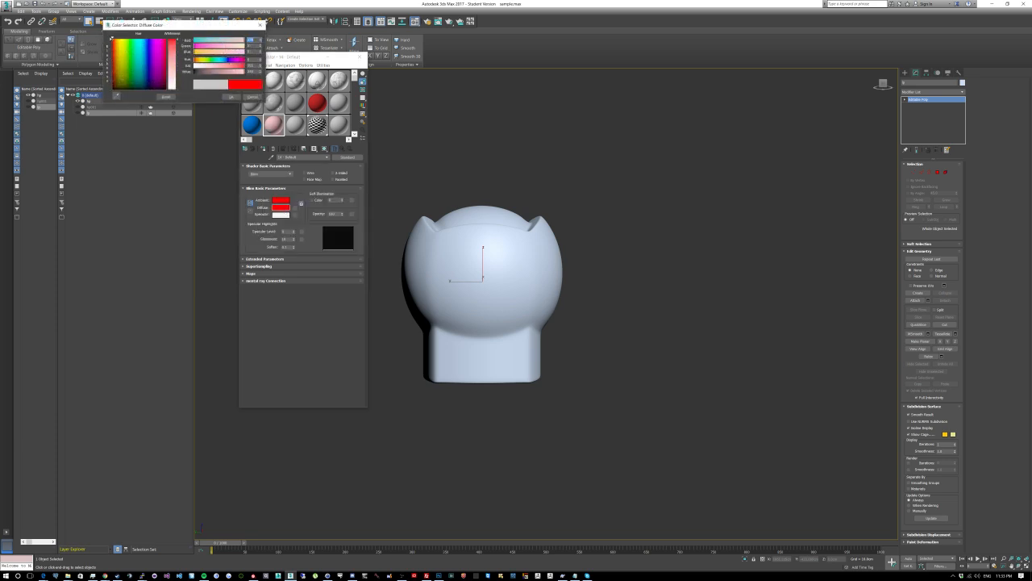
{"action": "left_click", "coordinate": [231, 96]}
Step: Set the diffuse colour of the unused material 15 - Default to bright green
{"action": "left_click", "coordinate": [295, 124]}
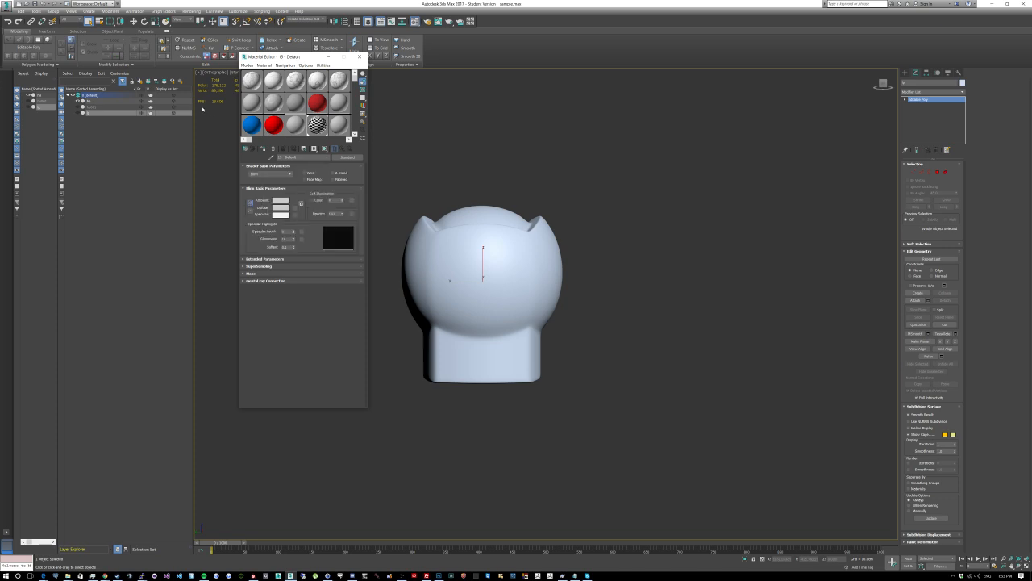
{"action": "left_click", "coordinate": [286, 209]}
{"action": "mouse_move", "coordinate": [133, 55]}
{"action": "left_mouse_down"}
{"action": "mouse_move", "coordinate": [130, 44]}
{"action": "mouse_move", "coordinate": [174, 39]}
{"action": "left_mouse_up"}
{"action": "left_click", "coordinate": [230, 97]}
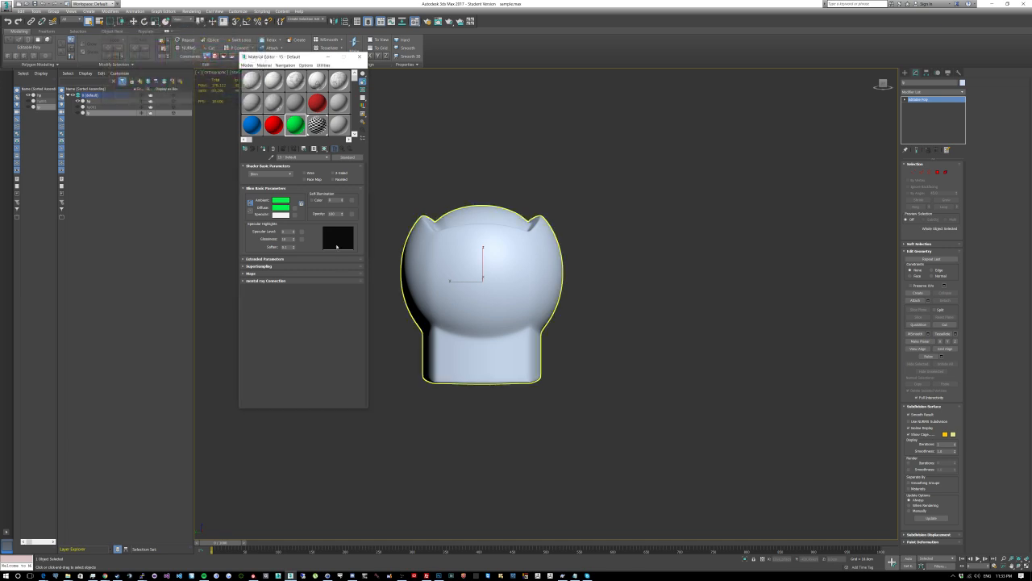
Step: Turn on the edge display to inspect the subdivided head's polygons, and move the Material Editor away from the model
{"action": "middle_click_drag", "start_coordinate": [485, 227], "coordinate": [549, 266], "text": "alt"}
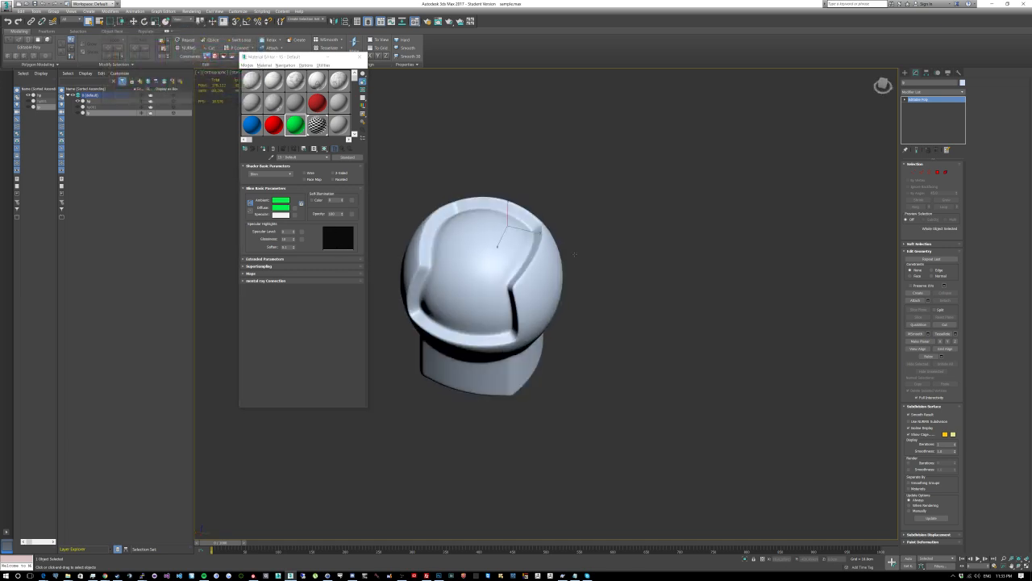
{"action": "left_click", "coordinate": [937, 172]}
{"action": "left_click", "coordinate": [482, 240]}
{"action": "middle_click_drag", "start_coordinate": [481, 240], "coordinate": [513, 258], "text": "alt"}
{"action": "key", "text": "F3"}
{"action": "key", "text": "F3"}
{"action": "key", "text": "F4"}
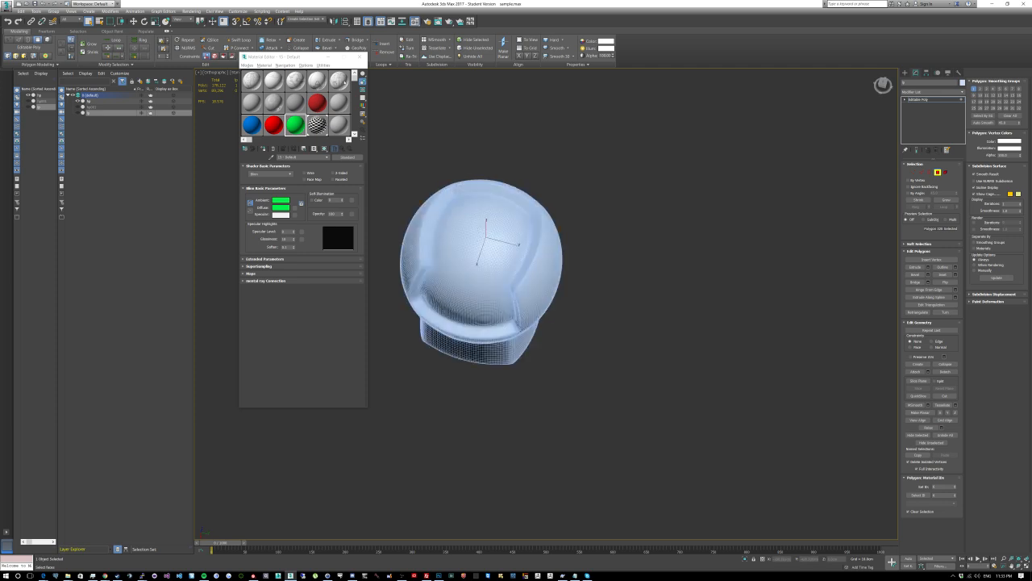
{"action": "left_click_drag", "start_coordinate": [309, 62], "coordinate": [287, 62]}
{"action": "middle_click_drag", "start_coordinate": [469, 285], "coordinate": [461, 263], "text": "alt"}
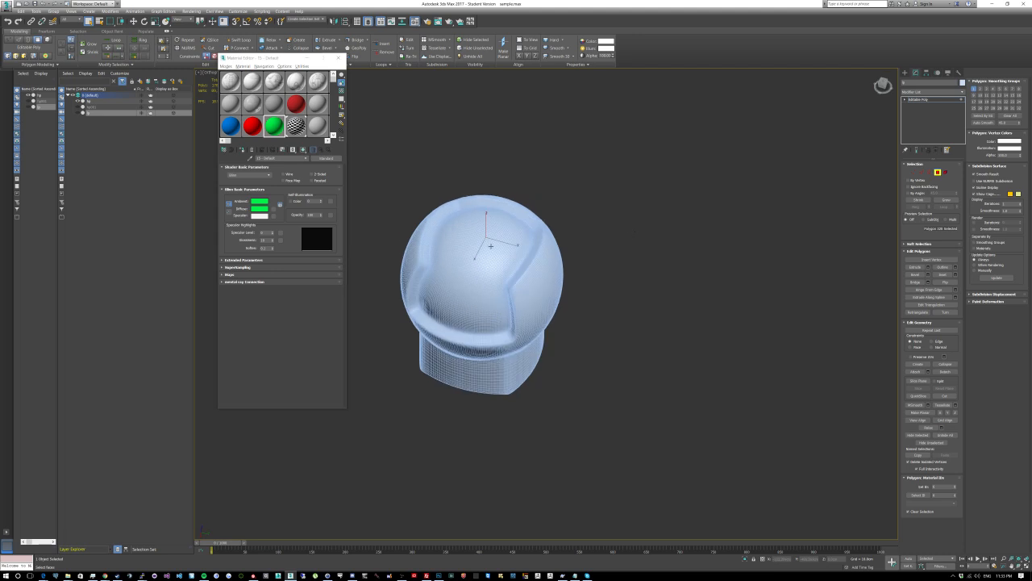
{"action": "scroll", "coordinate": [462, 265], "scroll_direction": "up", "scroll_amount": 3}
{"action": "scroll", "coordinate": [462, 264], "scroll_direction": "down", "scroll_amount": 6}
{"action": "left_click", "coordinate": [937, 171]}
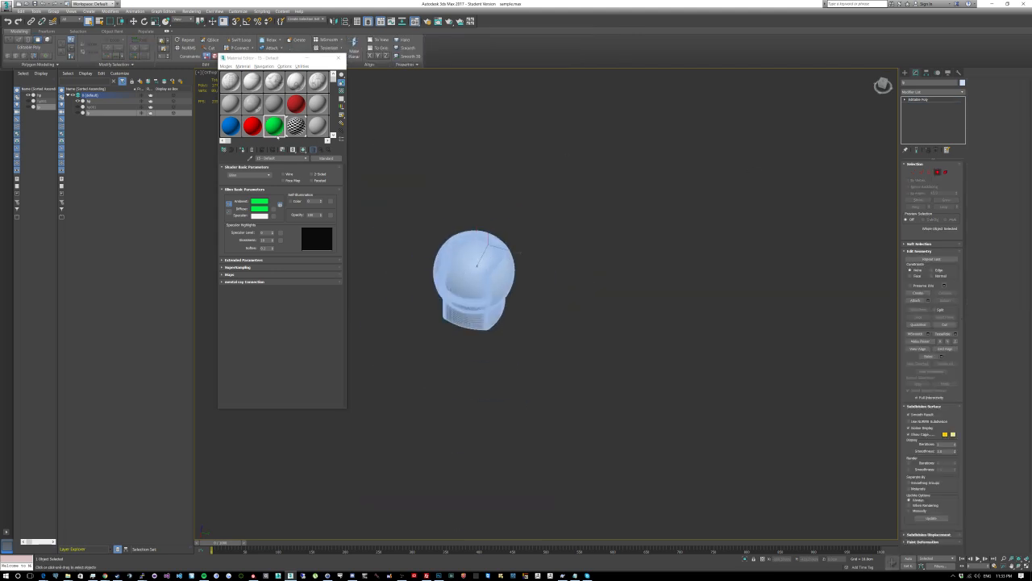
Step: Select the high-poly head with the TurboSmooth modifier and convert it to an Editable Poly
{"action": "left_click", "coordinate": [96, 101]}
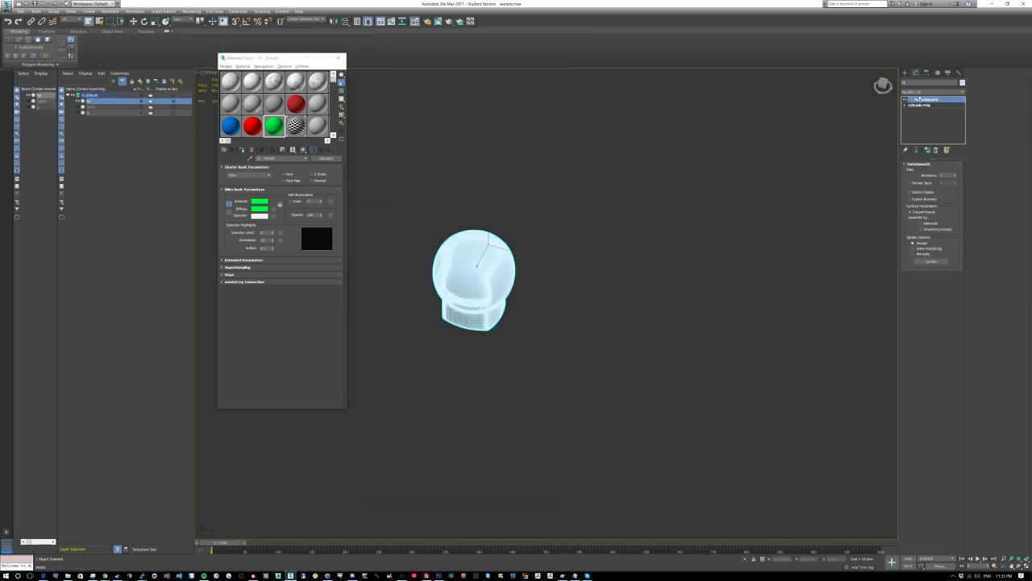
{"action": "scroll", "coordinate": [468, 263], "scroll_direction": "up", "scroll_amount": 10}
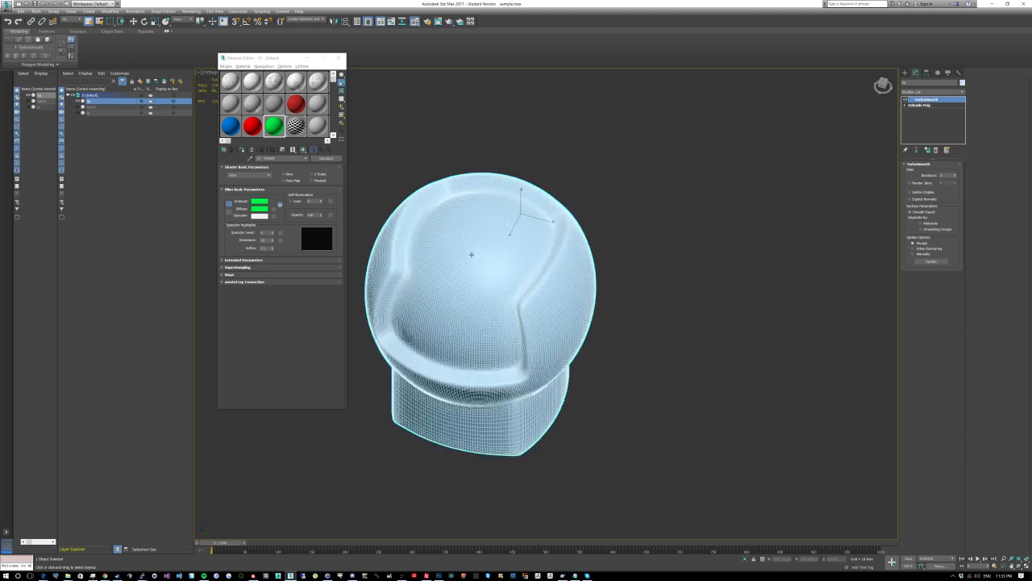
{"action": "right_click", "coordinate": [482, 242]}
{"action": "mouse_move", "coordinate": [508, 315]}
{"action": "left_click", "coordinate": [575, 322]}
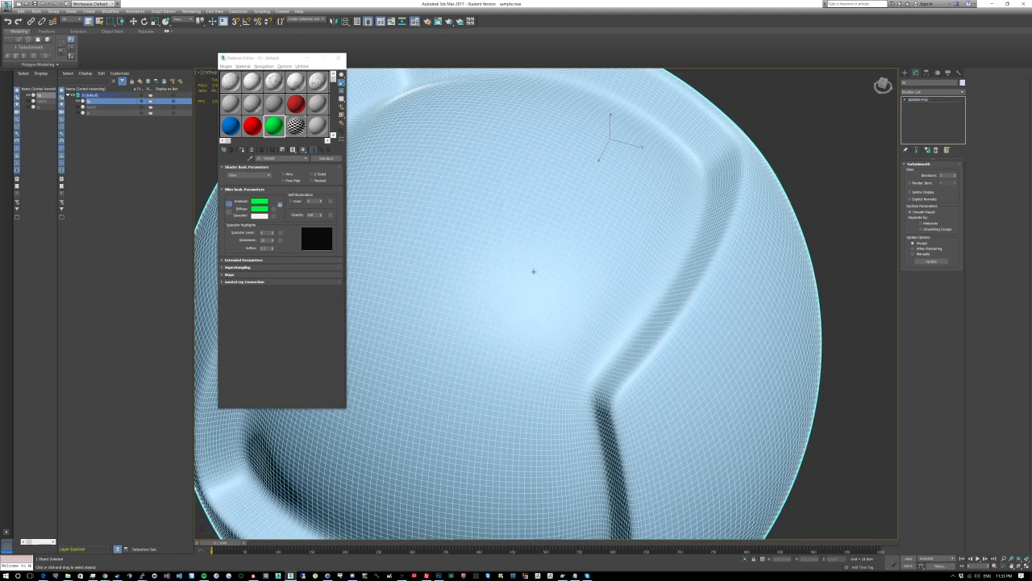
{"action": "scroll", "coordinate": [544, 233], "scroll_direction": "down", "scroll_amount": 8}
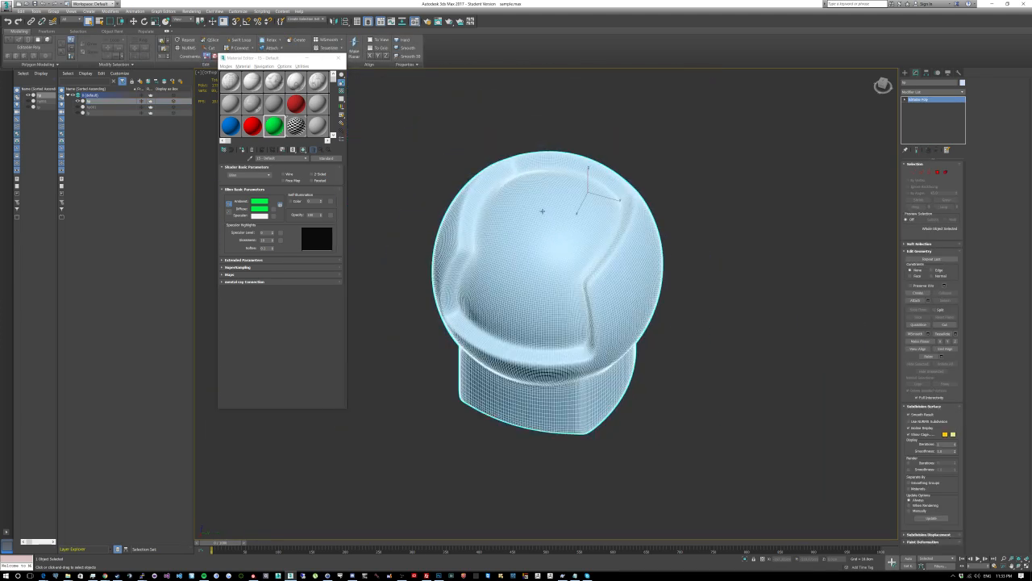
Step: Select the recessed front panel's polygons by angle with a threshold of about 7 and assign the green material to them
{"action": "left_click", "coordinate": [937, 172]}
{"action": "left_click", "coordinate": [546, 234]}
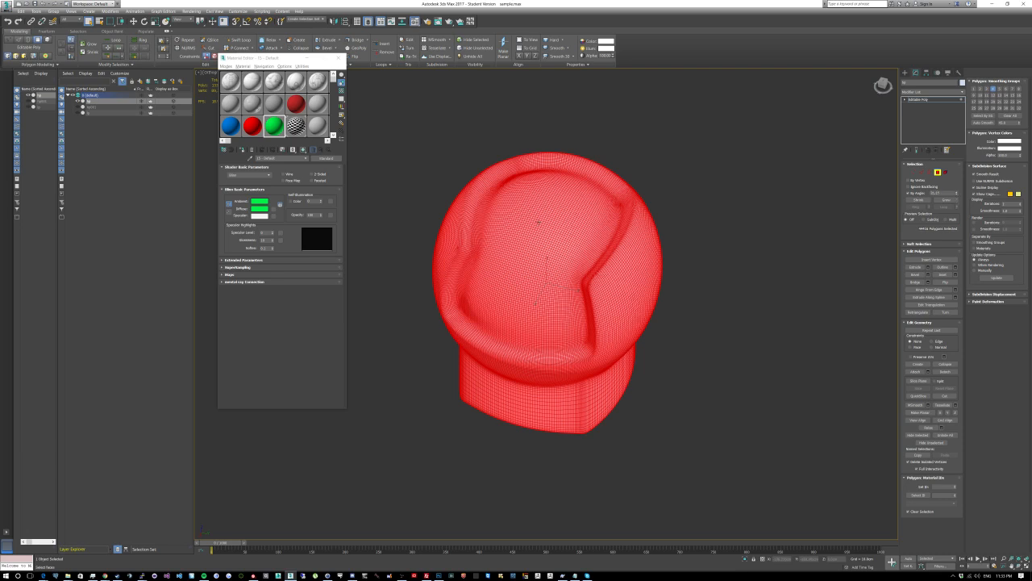
{"action": "left_click_drag", "start_coordinate": [957, 194], "coordinate": [956, 204]}
{"action": "left_click", "coordinate": [531, 218]}
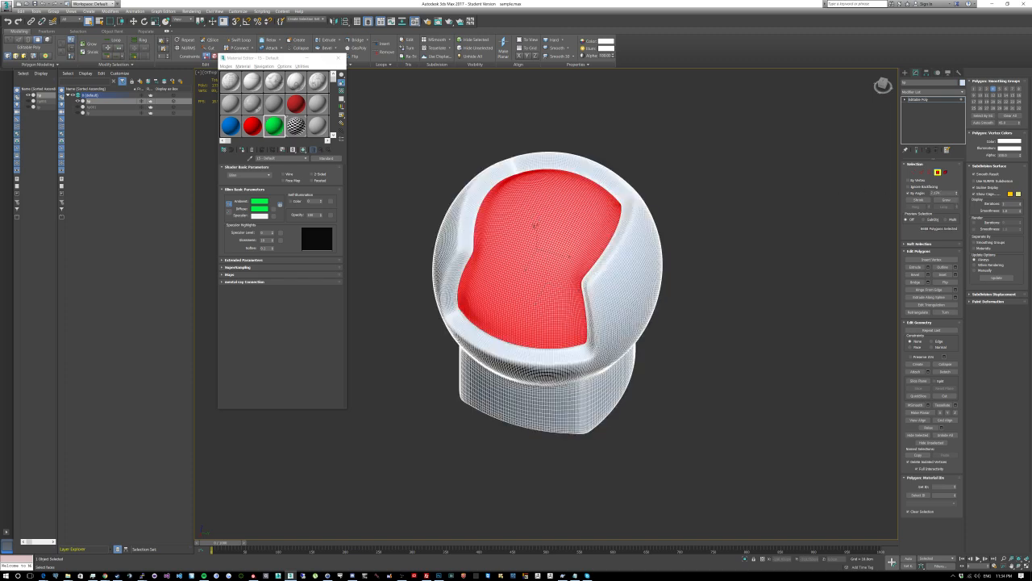
{"action": "mouse_move", "coordinate": [530, 217]}
{"action": "middle_mouse_down", "text": "alt"}
{"action": "mouse_move", "coordinate": [546, 203]}
{"action": "mouse_move", "coordinate": [546, 213]}
{"action": "middle_mouse_up", "text": "alt"}
{"action": "scroll", "coordinate": [363, 161], "scroll_direction": "down", "scroll_amount": 3}
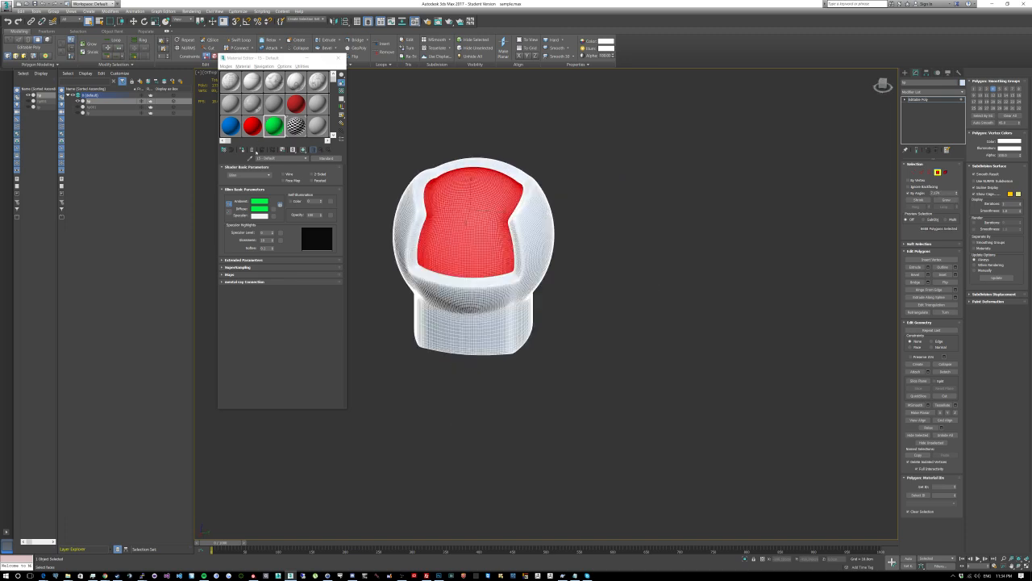
{"action": "left_click", "coordinate": [242, 150]}
{"action": "scroll", "coordinate": [645, 214], "scroll_direction": "up", "scroll_amount": 2}
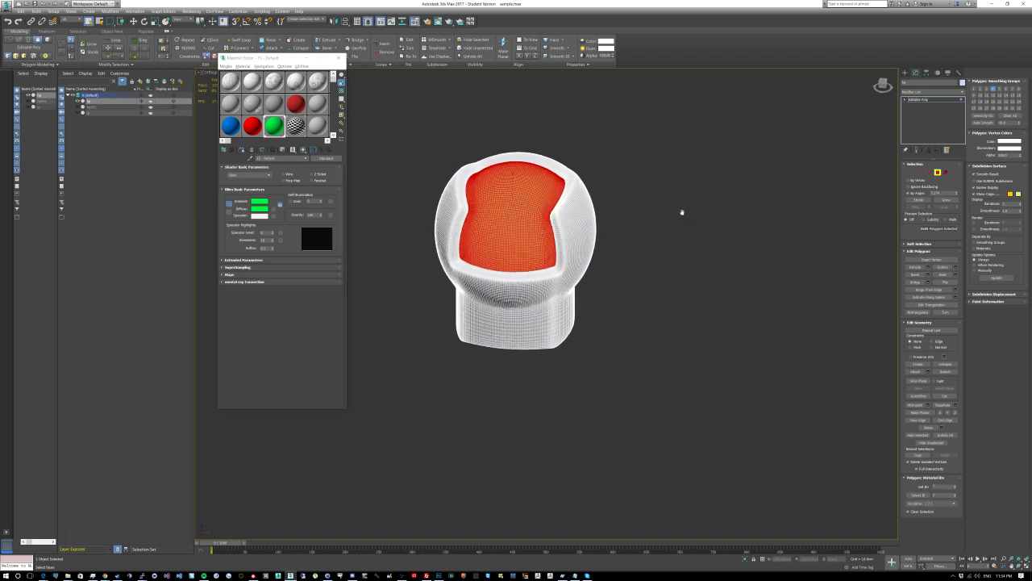
Step: Invert the polygon selection and assign the red material to the rest of the head
{"action": "key", "text": "ctrl+i"}
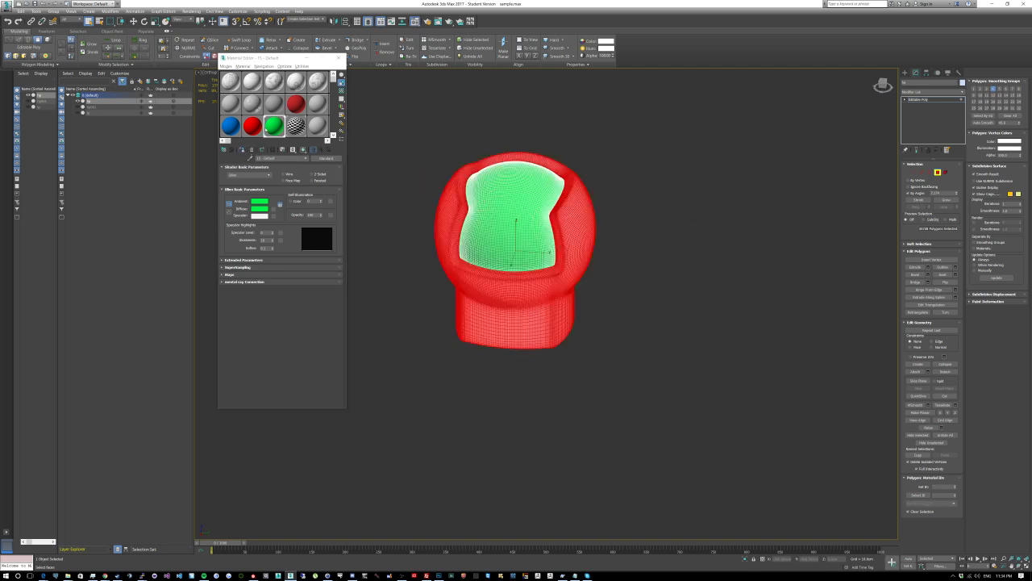
{"action": "left_click", "coordinate": [252, 125]}
{"action": "left_click", "coordinate": [242, 150]}
{"action": "left_click", "coordinate": [633, 272]}
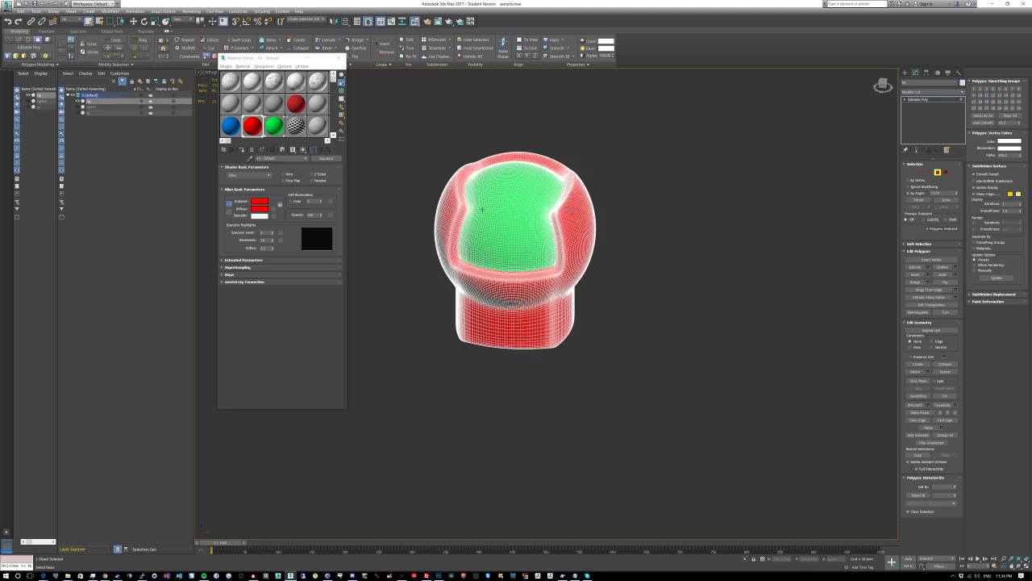
Step: Turn off selection by angle and select four adjacent polygons in the upper middle of the green panel
{"action": "scroll", "coordinate": [482, 209], "scroll_direction": "up", "scroll_amount": 3}
{"action": "middle_click_drag", "start_coordinate": [482, 209], "coordinate": [539, 274], "text": "alt"}
{"action": "left_click", "coordinate": [533, 192]}
{"action": "left_click", "coordinate": [910, 193]}
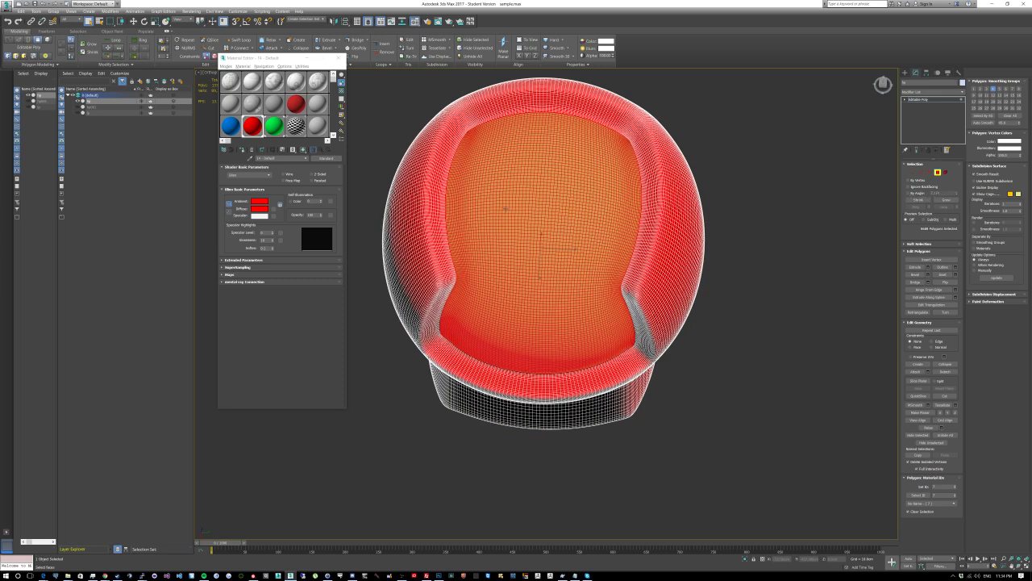
{"action": "left_click", "coordinate": [534, 188]}
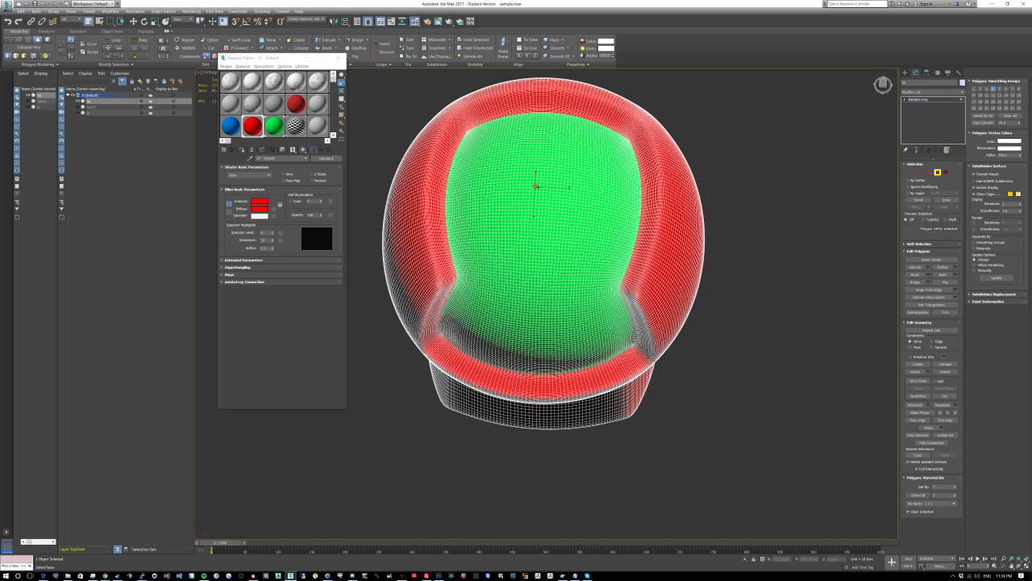
{"action": "left_click", "coordinate": [539, 187], "text": "ctrl"}
{"action": "left_click", "coordinate": [538, 191], "text": "ctrl"}
{"action": "left_click", "coordinate": [535, 191], "text": "ctrl"}
Step: Grow the four-polygon selection eight times into a square patch and assign the blue material to it
{"action": "left_click", "coordinate": [946, 199]}
{"action": "left_click", "coordinate": [945, 200]}
{"action": "left_click", "coordinate": [945, 200]}
{"action": "left_click", "coordinate": [945, 199]}
{"action": "left_click", "coordinate": [945, 199]}
{"action": "left_click", "coordinate": [945, 199]}
{"action": "left_click", "coordinate": [949, 202]}
{"action": "left_click", "coordinate": [949, 201]}
{"action": "middle_click_drag", "start_coordinate": [632, 224], "coordinate": [613, 262], "text": "alt"}
{"action": "left_click", "coordinate": [225, 129]}
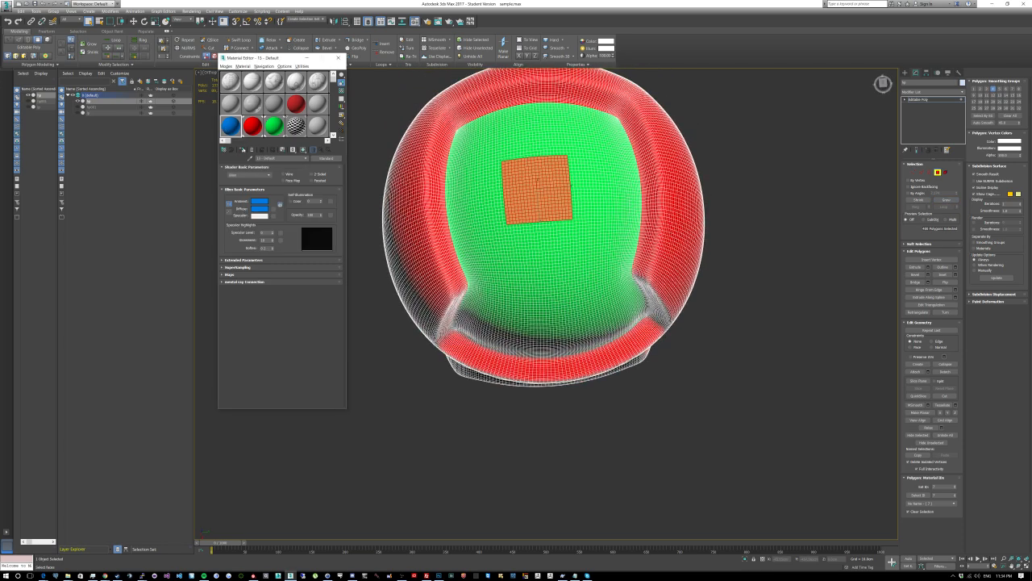
{"action": "left_click", "coordinate": [243, 150]}
{"action": "left_click", "coordinate": [629, 214]}
Step: Hide the edges, select the whole front panel by angle, and shrink the selection twice to leave a thin green rim
{"action": "middle_click_drag", "start_coordinate": [626, 218], "coordinate": [647, 173]}
{"action": "scroll", "coordinate": [636, 188], "scroll_direction": "down", "scroll_amount": 3}
{"action": "key", "text": "F4"}
{"action": "scroll", "coordinate": [626, 184], "scroll_direction": "down", "scroll_amount": 3}
{"action": "scroll", "coordinate": [574, 172], "scroll_direction": "up", "scroll_amount": 8}
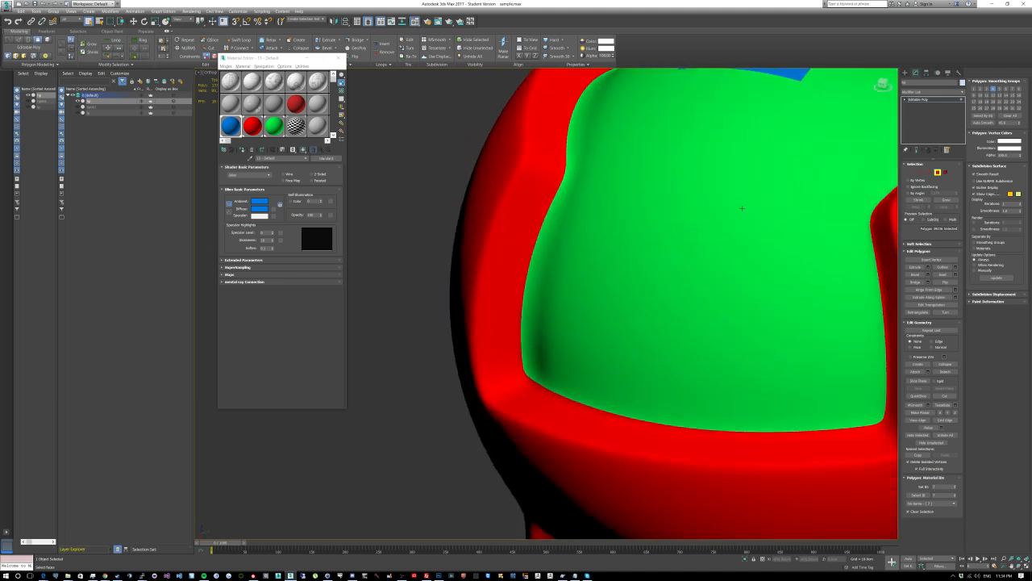
{"action": "left_click", "coordinate": [713, 178]}
{"action": "left_click", "coordinate": [909, 193]}
{"action": "left_click", "coordinate": [762, 207]}
{"action": "middle_click_drag", "start_coordinate": [768, 207], "coordinate": [705, 289]}
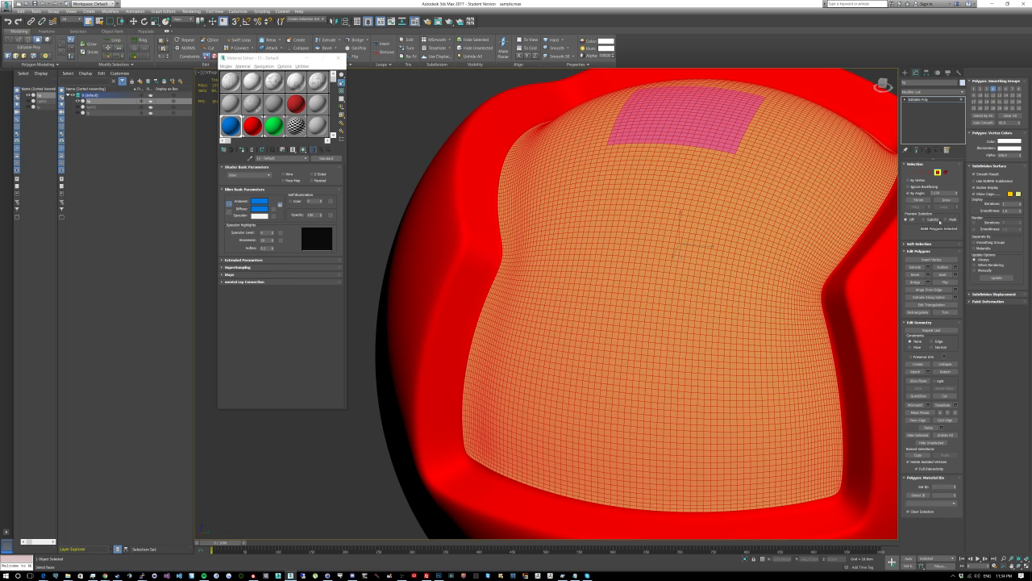
{"action": "left_click", "coordinate": [923, 200]}
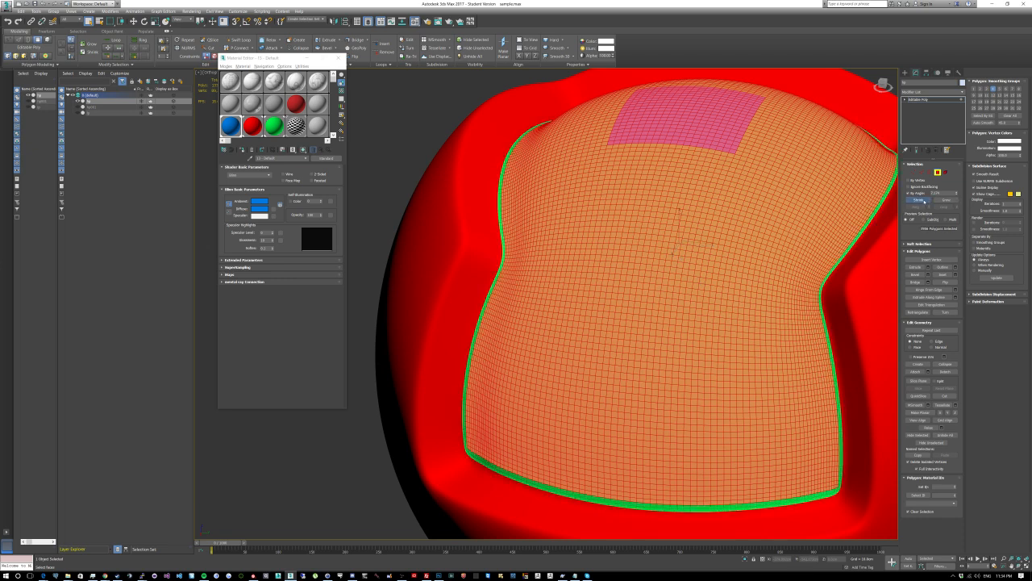
{"action": "left_click", "coordinate": [924, 201]}
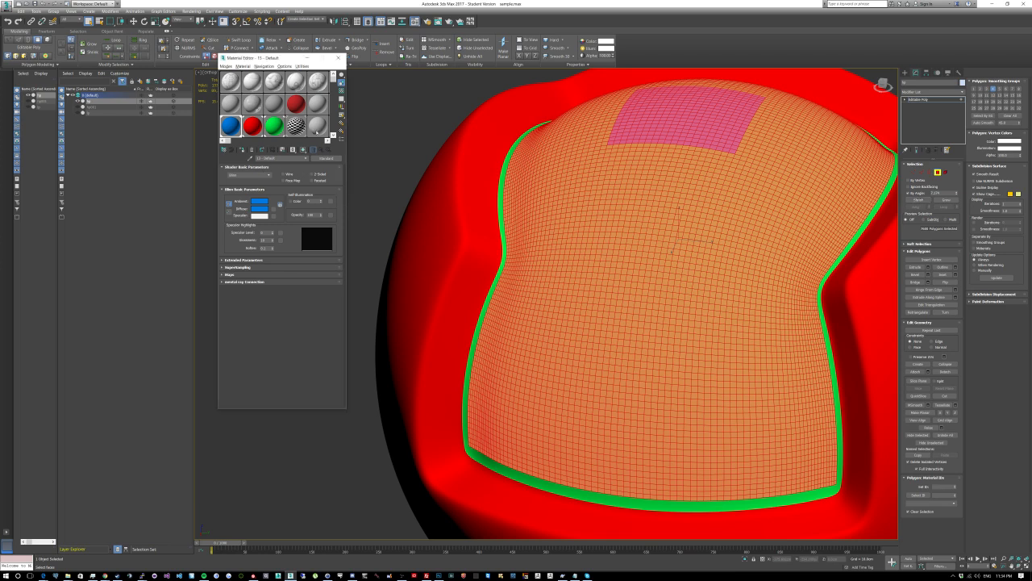
Step: Set the unused material beside the checker to a magenta diffuse colour and assign it to the selected panel polygons
{"action": "left_click", "coordinate": [259, 209]}
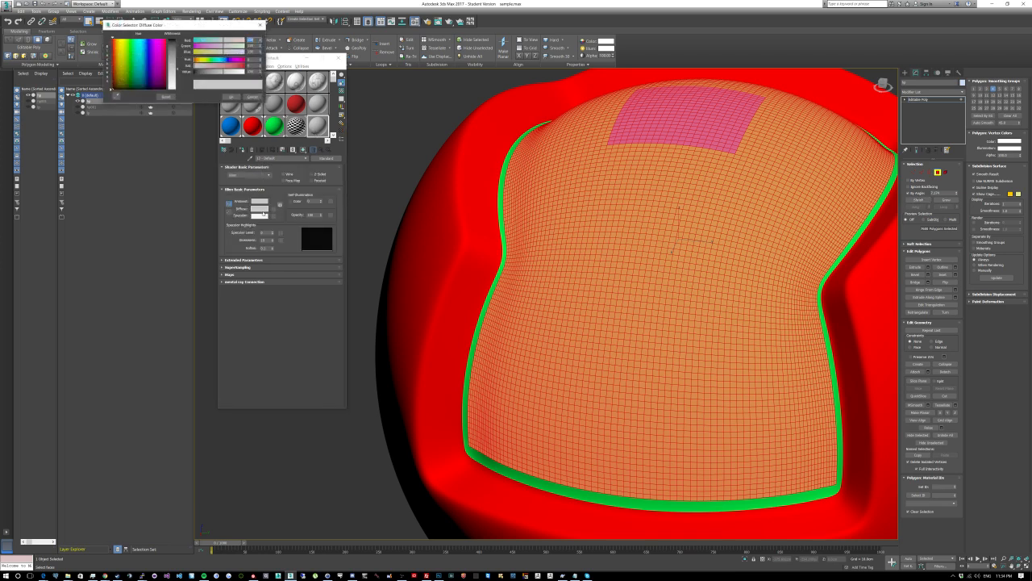
{"action": "left_click_drag", "start_coordinate": [156, 74], "coordinate": [173, 38]}
{"action": "left_click", "coordinate": [230, 97]}
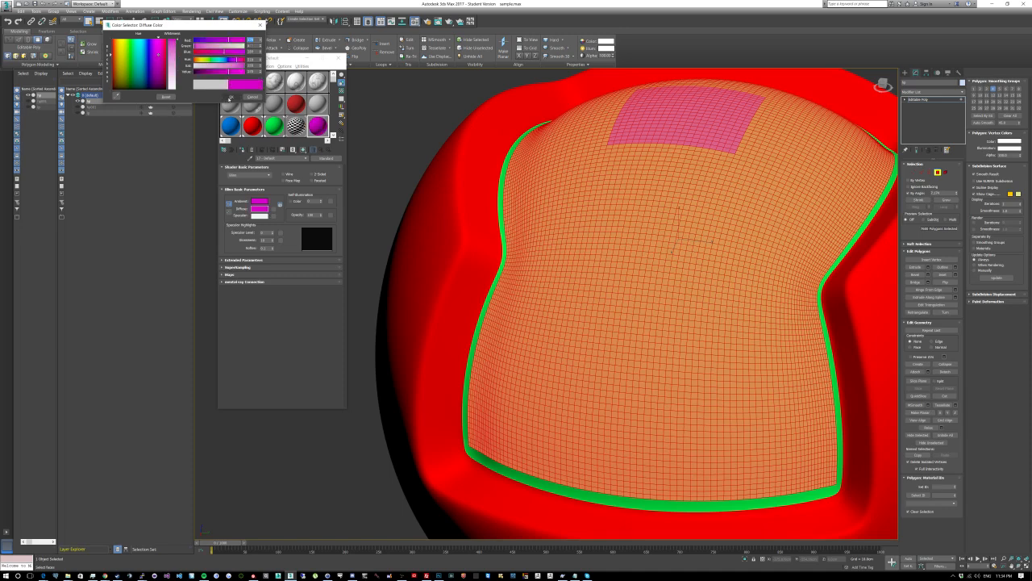
{"action": "left_click", "coordinate": [242, 150]}
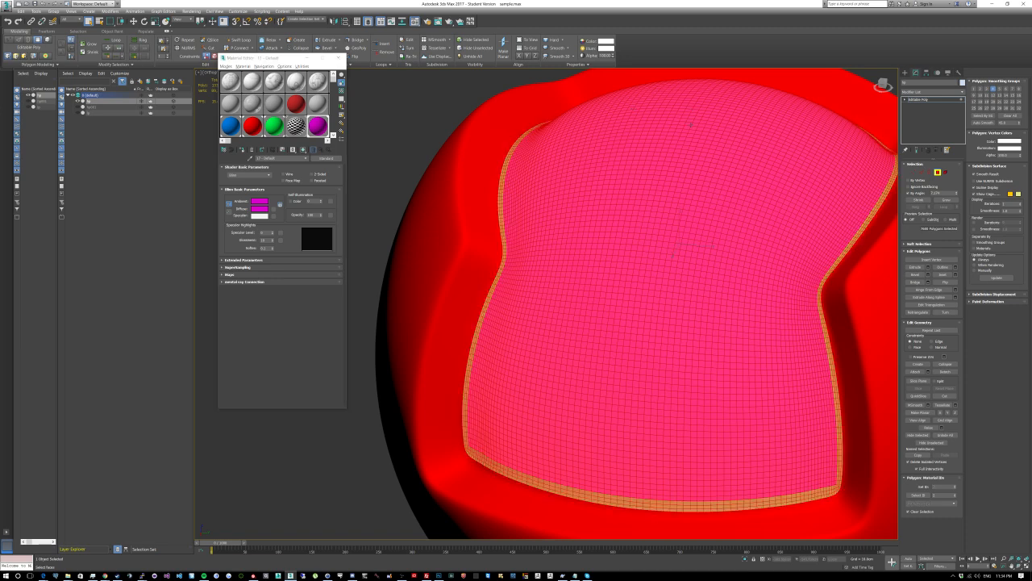
Step: Turn off selection by angle and show the mesh edges again over the magenta panel
{"action": "scroll", "coordinate": [690, 187], "scroll_direction": "down", "scroll_amount": 5}
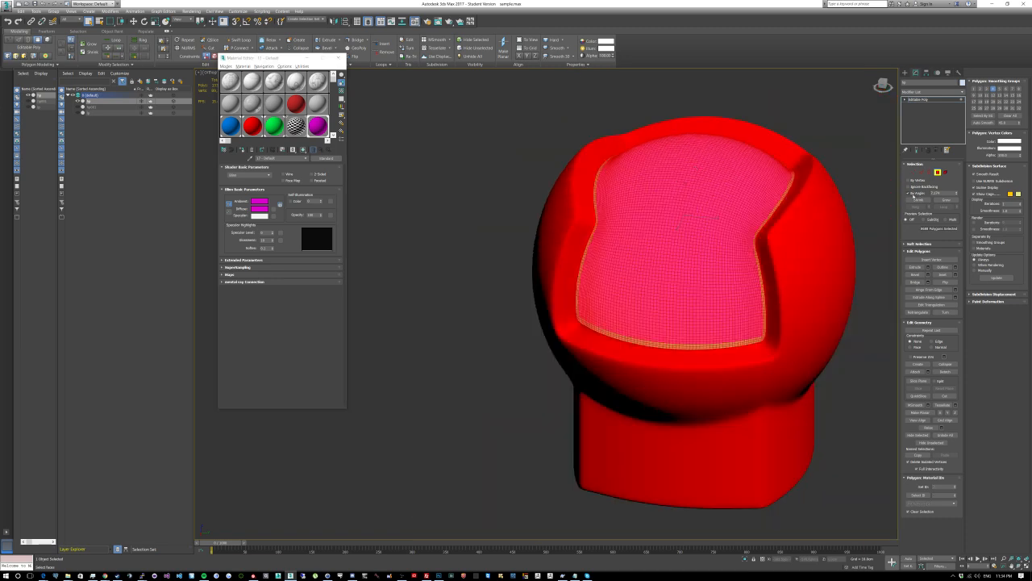
{"action": "left_click", "coordinate": [912, 193]}
{"action": "left_click", "coordinate": [675, 195]}
{"action": "middle_click_drag", "start_coordinate": [676, 195], "coordinate": [653, 254], "text": "alt"}
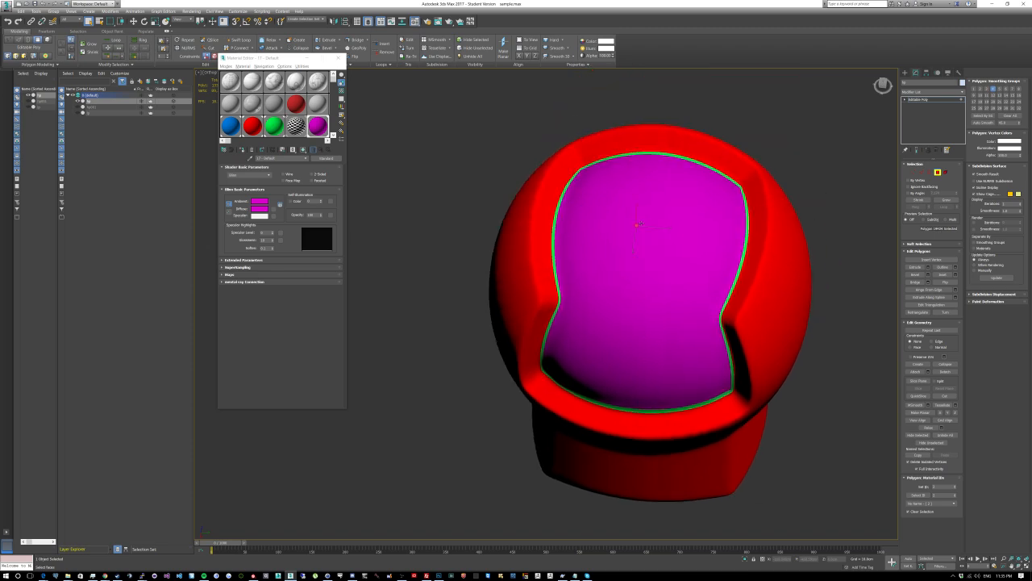
{"action": "key", "text": "F4"}
{"action": "middle_click_drag", "start_coordinate": [637, 225], "coordinate": [637, 225], "text": "alt"}
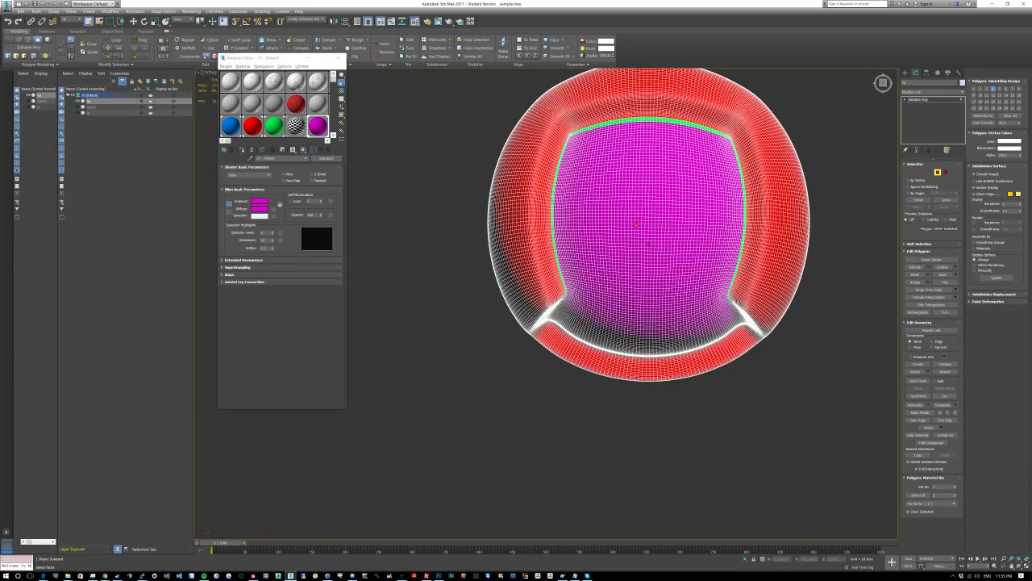
{"action": "key", "text": "z"}
{"action": "scroll", "coordinate": [613, 256], "scroll_direction": "down", "scroll_amount": 10}
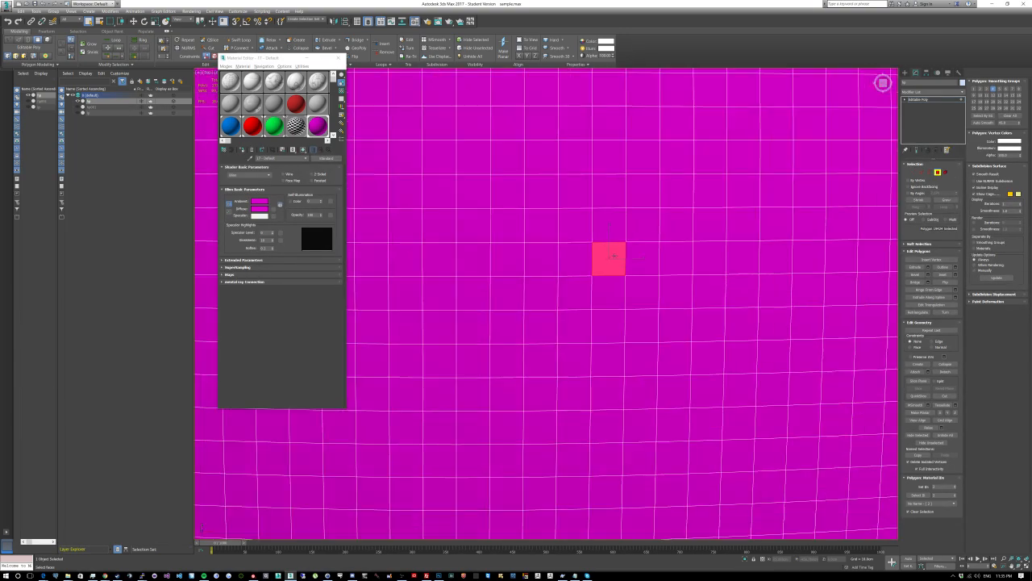
{"action": "scroll", "coordinate": [612, 256], "scroll_direction": "down", "scroll_amount": 10}
{"action": "scroll", "coordinate": [612, 242], "scroll_direction": "down", "scroll_amount": 5}
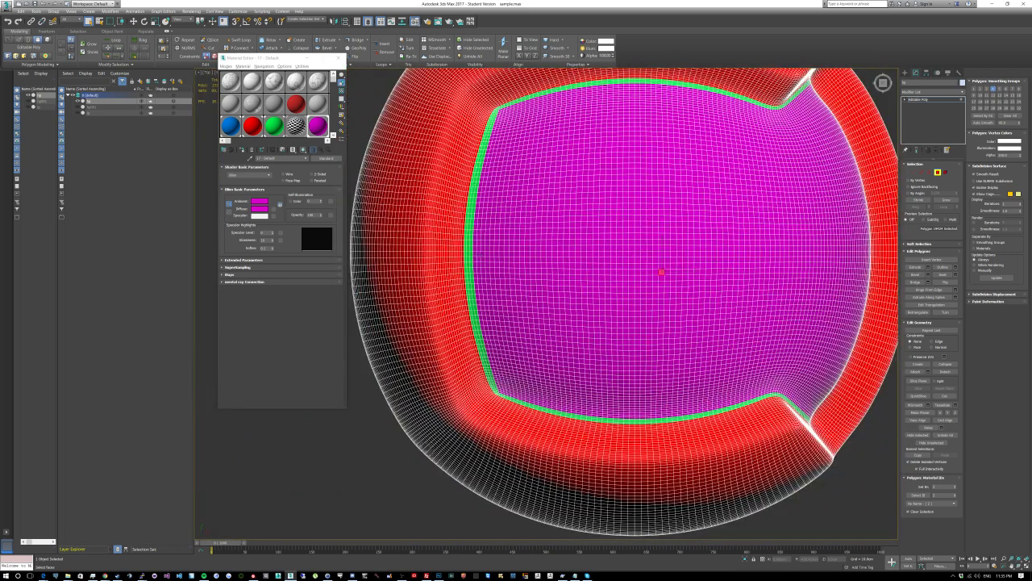
Step: Select four adjoining polygons near the centre of the magenta panel and grow the selection into a square patch
{"action": "left_click", "coordinate": [614, 254]}
{"action": "left_click", "coordinate": [619, 254], "text": "ctrl"}
{"action": "left_click", "coordinate": [619, 259], "text": "ctrl"}
{"action": "left_click", "coordinate": [614, 259], "text": "ctrl"}
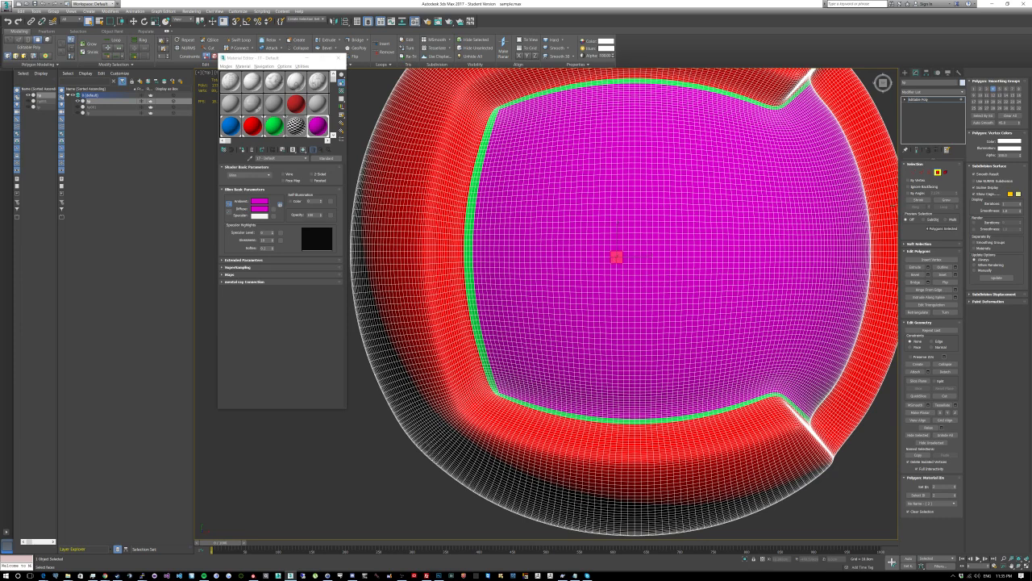
{"action": "left_click", "coordinate": [945, 200]}
{"action": "left_click", "coordinate": [946, 200]}
{"action": "left_click", "coordinate": [946, 200]}
{"action": "left_click", "coordinate": [945, 200]}
{"action": "left_click", "coordinate": [946, 200]}
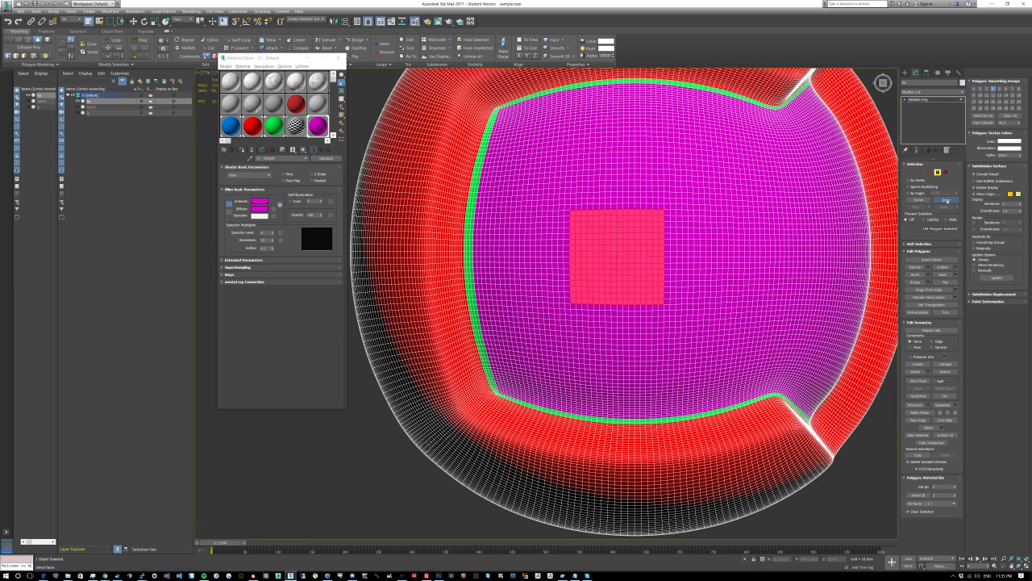
Step: Set the unused grey material beside the dark red one to a bright yellow diffuse colour and assign it to the square patch
{"action": "left_click", "coordinate": [231, 125]}
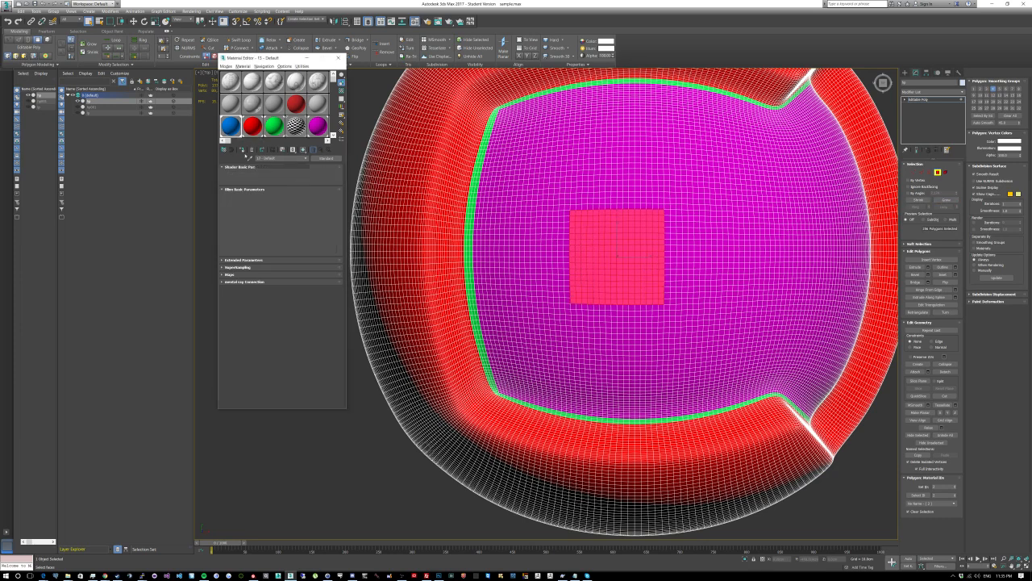
{"action": "left_click", "coordinate": [241, 150]}
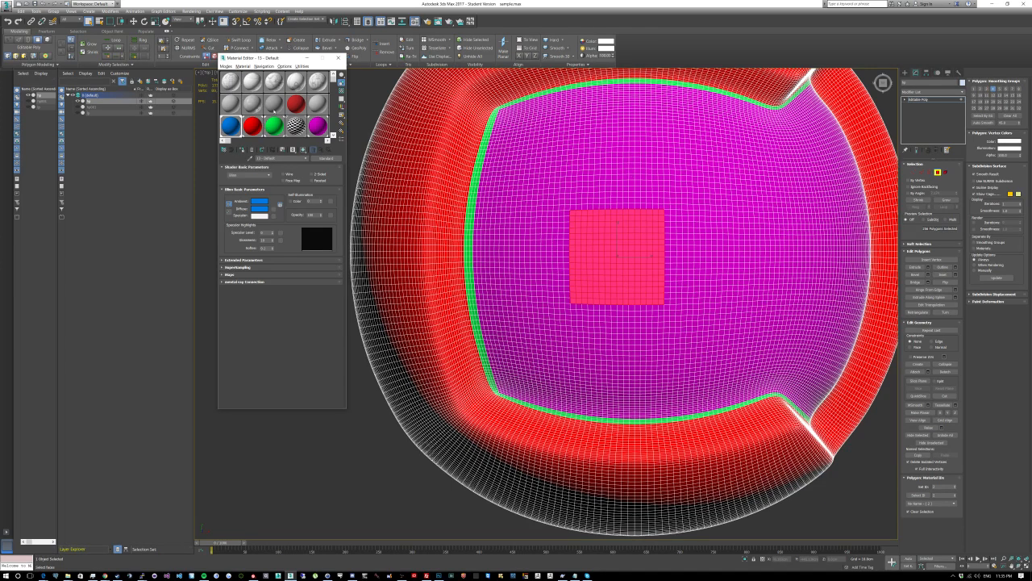
{"action": "left_click", "coordinate": [259, 208]}
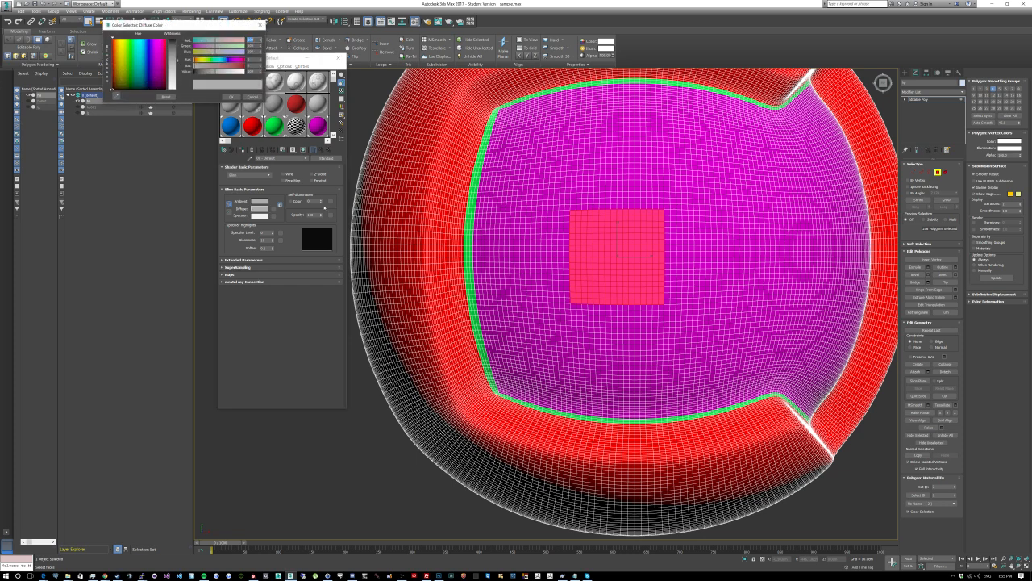
{"action": "left_click_drag", "start_coordinate": [153, 53], "coordinate": [123, 38]}
{"action": "left_click_drag", "start_coordinate": [175, 61], "coordinate": [175, 39]}
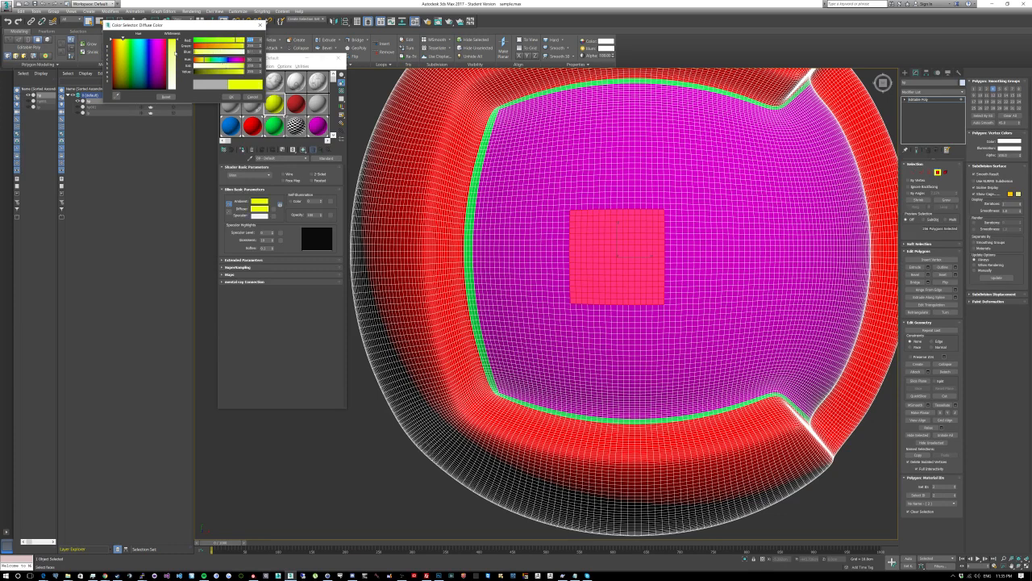
{"action": "left_click", "coordinate": [231, 97]}
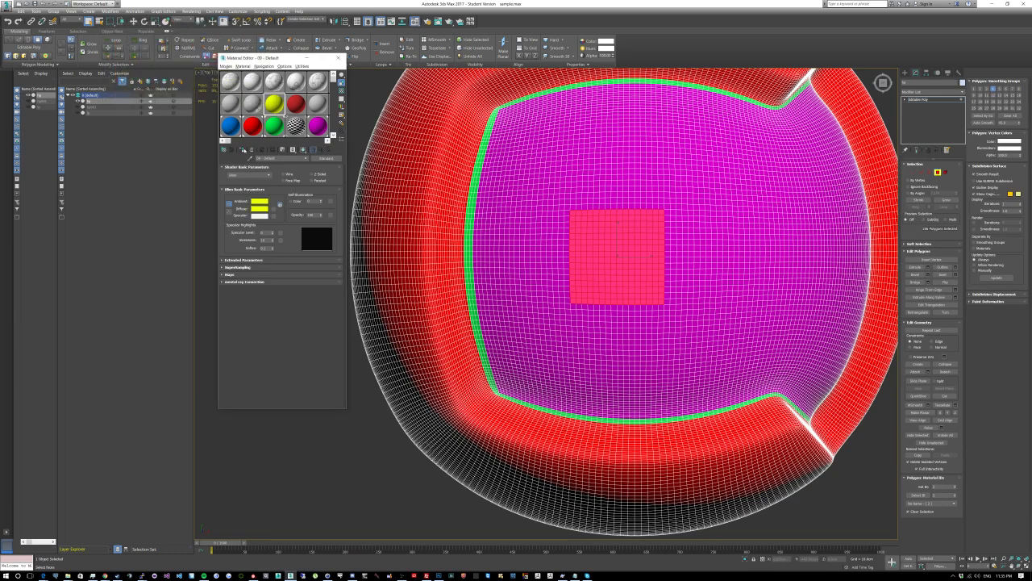
{"action": "left_click", "coordinate": [244, 150]}
{"action": "left_click", "coordinate": [709, 271]}
Step: Hide the mesh edges so the coloured regions of the high-poly head are displayed with plain shading
{"action": "scroll", "coordinate": [752, 292], "scroll_direction": "down", "scroll_amount": 3}
{"action": "middle_click_drag", "start_coordinate": [751, 292], "coordinate": [728, 169], "text": "alt"}
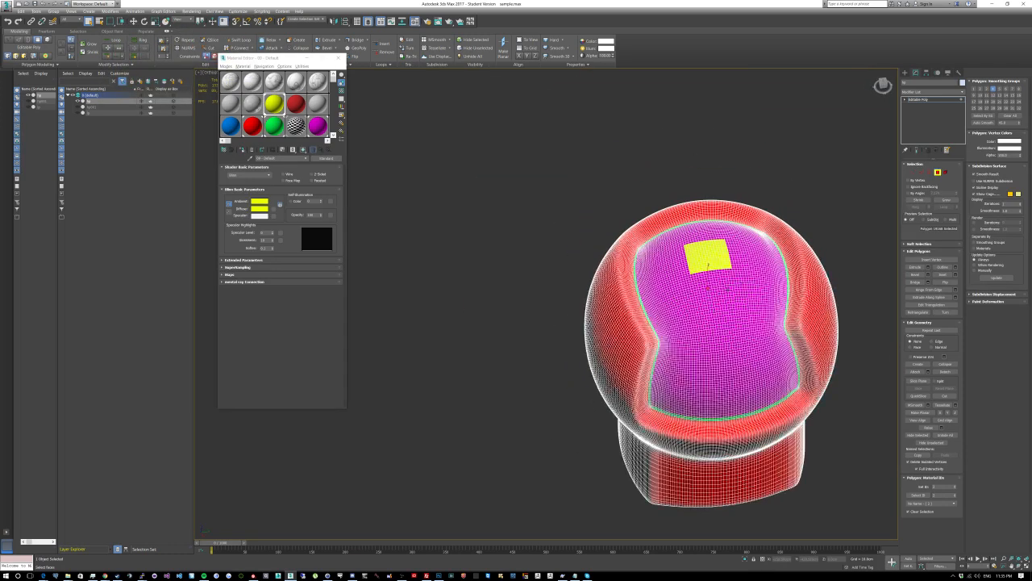
{"action": "key", "text": "F3"}
{"action": "key", "text": "F3"}
{"action": "key", "text": "F4"}
{"action": "scroll", "coordinate": [765, 296], "scroll_direction": "down", "scroll_amount": 3}
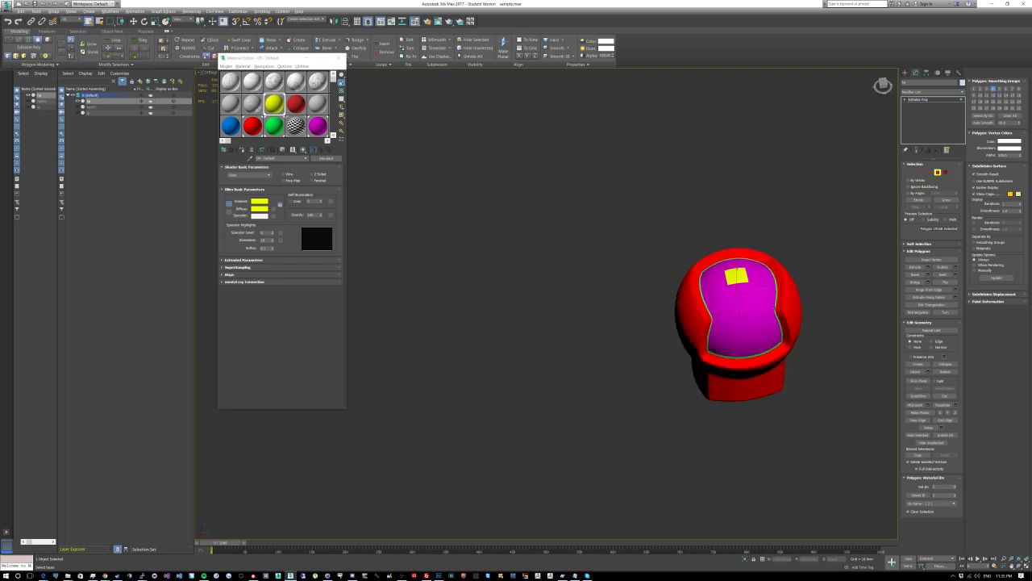
Step: Leave polygon editing to return to the whole high-poly head, and close the material editor
{"action": "mouse_move", "coordinate": [765, 297]}
{"action": "middle_mouse_down", "text": "alt"}
{"action": "mouse_move", "coordinate": [771, 342]}
{"action": "mouse_move", "coordinate": [785, 295]}
{"action": "mouse_move", "coordinate": [714, 336]}
{"action": "mouse_move", "coordinate": [670, 334]}
{"action": "middle_mouse_up", "text": "alt"}
{"action": "key", "text": "4"}
{"action": "scroll", "coordinate": [719, 329], "scroll_direction": "down", "scroll_amount": 1}
{"action": "middle_click_drag", "start_coordinate": [670, 335], "coordinate": [646, 300], "text": "alt"}
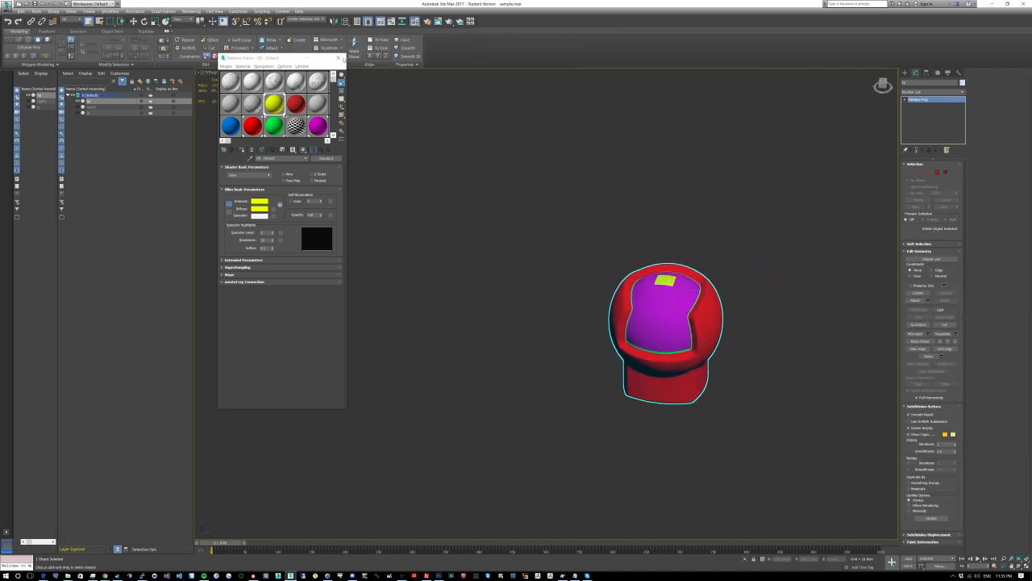
{"action": "left_click", "coordinate": [339, 57]}
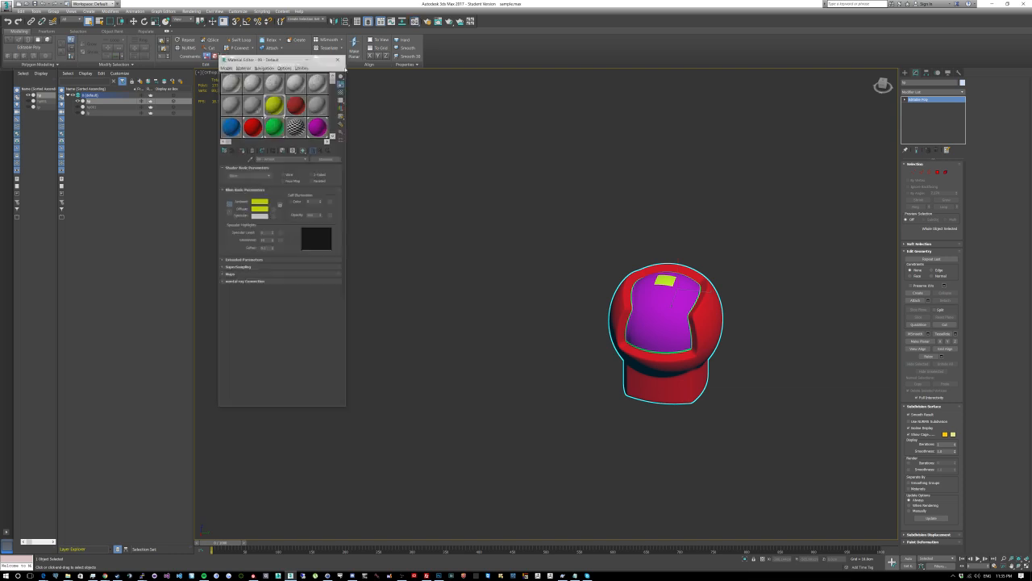
{"action": "middle_click_drag", "start_coordinate": [491, 242], "coordinate": [461, 233], "text": "alt"}
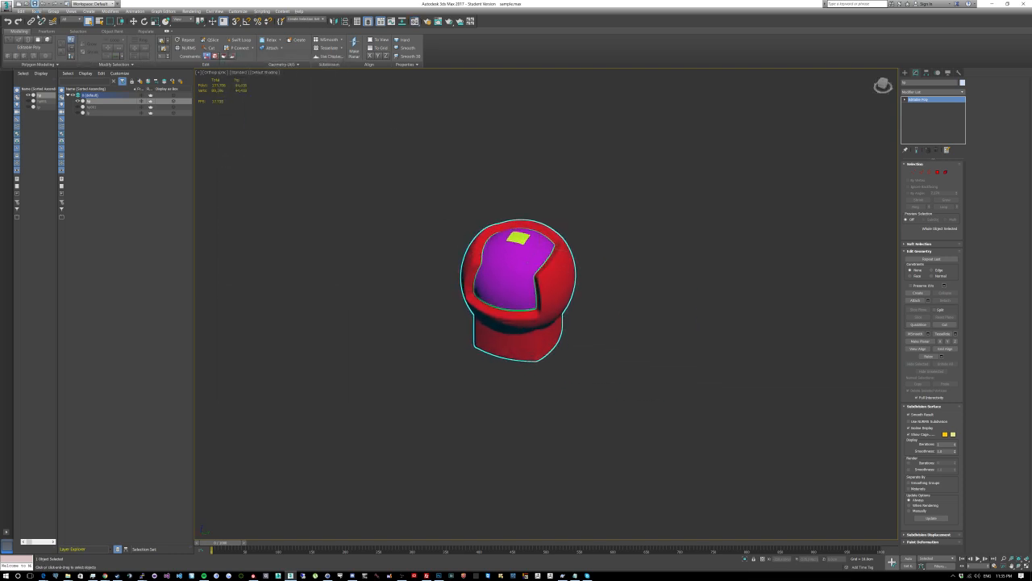
Step: Export only the selected high-poly head to the Desktop as sampleHP.FBX, keeping the current FBX export options
{"action": "left_click", "coordinate": [7, 5]}
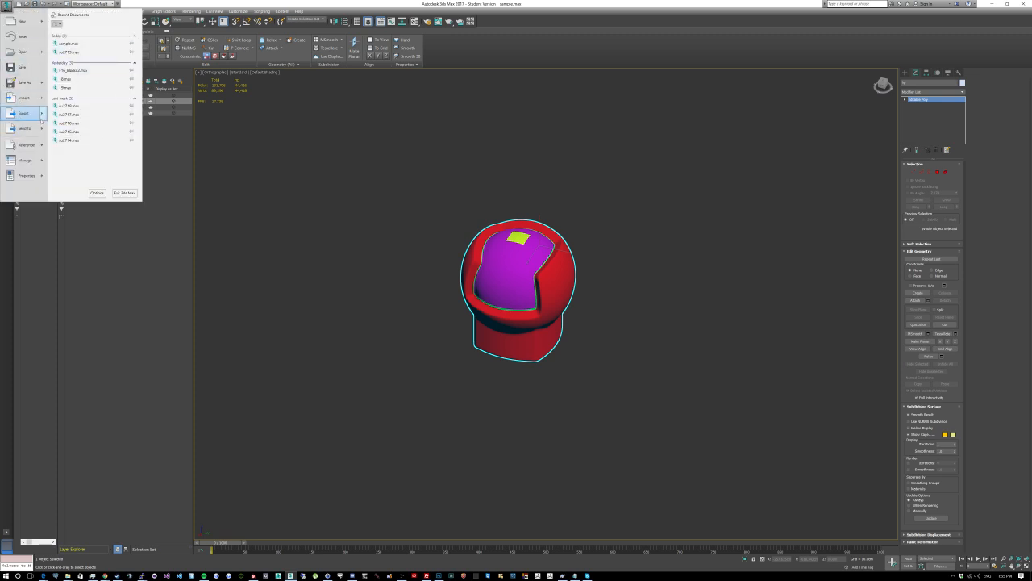
{"action": "mouse_move", "coordinate": [42, 114]}
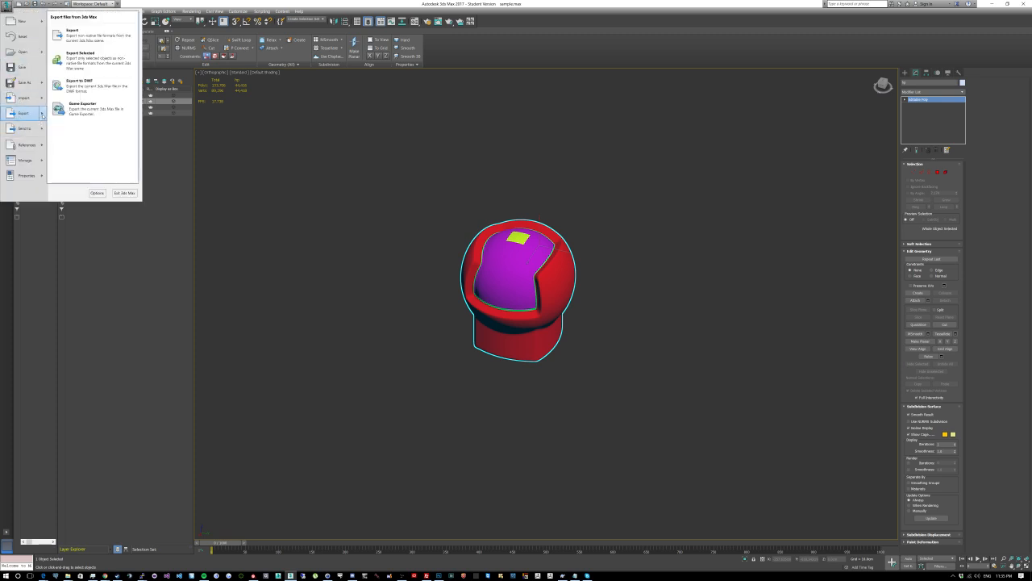
{"action": "left_click", "coordinate": [85, 62]}
{"action": "left_click", "coordinate": [105, 16]}
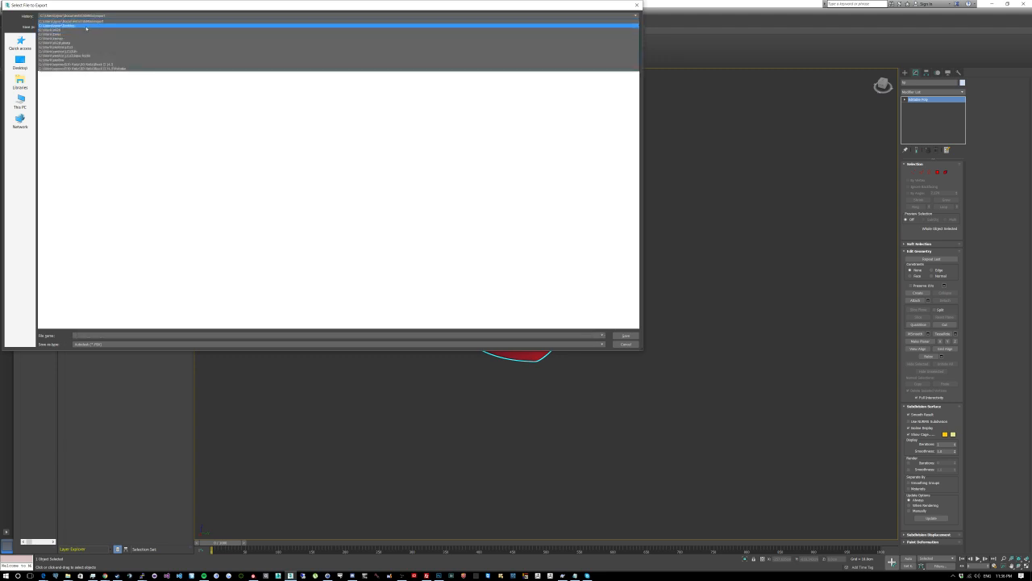
{"action": "left_click", "coordinate": [87, 26]}
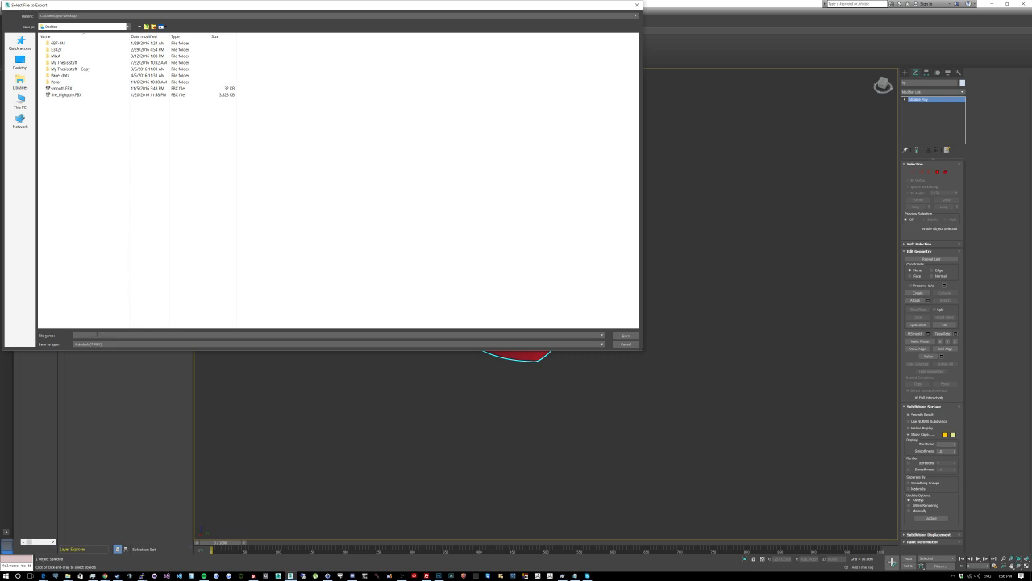
{"action": "type", "text": "lamp_shell"}
{"action": "left_click", "coordinate": [626, 336]}
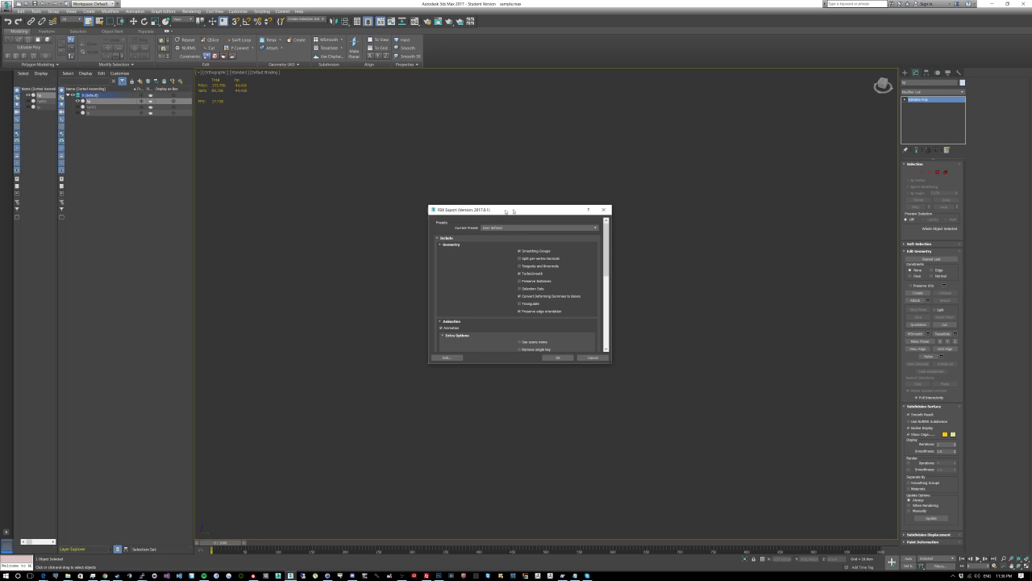
{"action": "left_click_drag", "start_coordinate": [518, 211], "coordinate": [641, 179]}
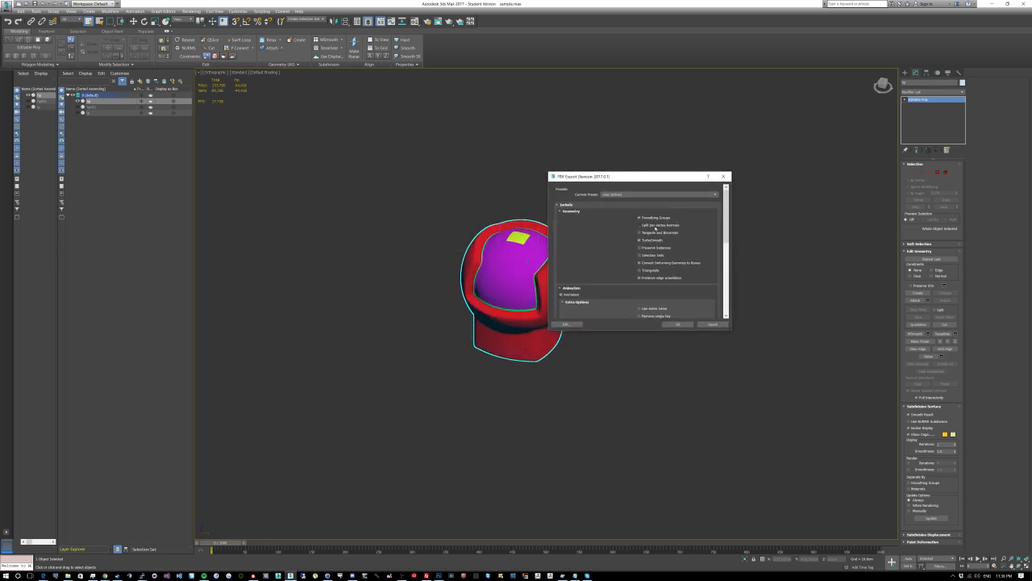
{"action": "mouse_move", "coordinate": [728, 239]}
{"action": "left_mouse_down"}
{"action": "mouse_move", "coordinate": [727, 261]}
{"action": "mouse_move", "coordinate": [727, 239]}
{"action": "left_mouse_up"}
{"action": "left_click", "coordinate": [679, 324]}
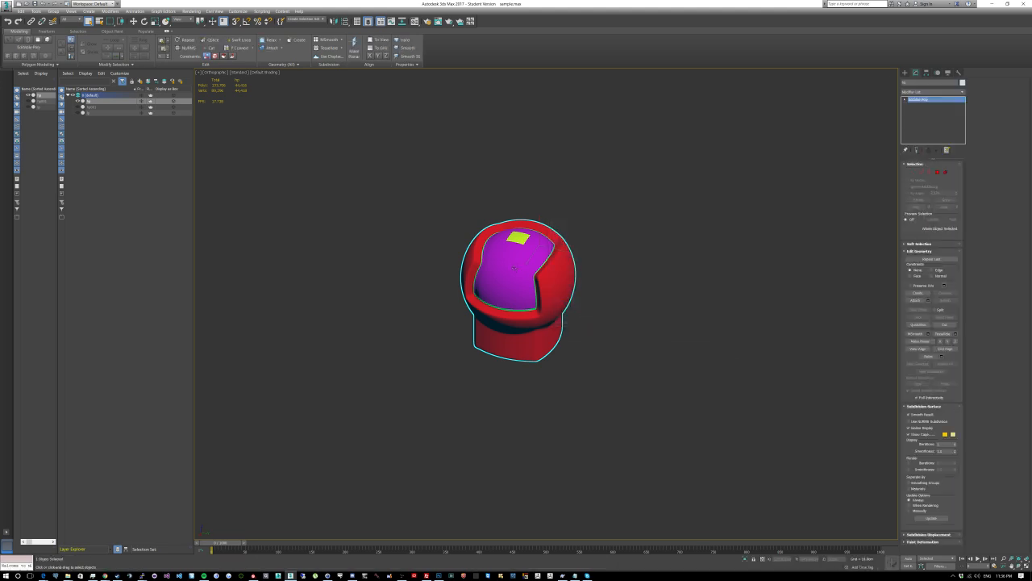
Step: Hide the high-poly head, then show and select the checker-textured low-poly head
{"action": "left_click", "coordinate": [77, 100]}
{"action": "left_click", "coordinate": [78, 113]}
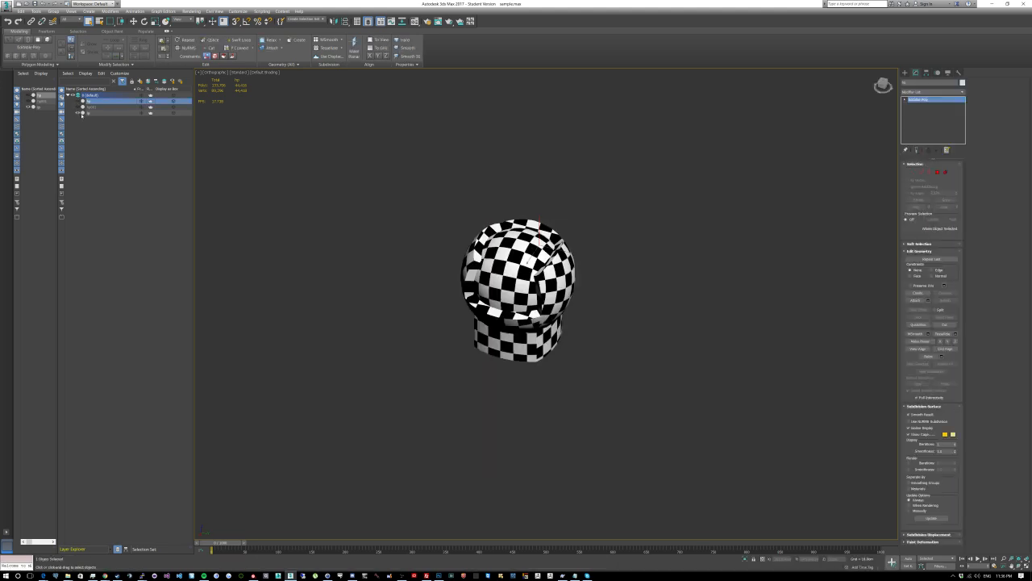
{"action": "left_click", "coordinate": [87, 113]}
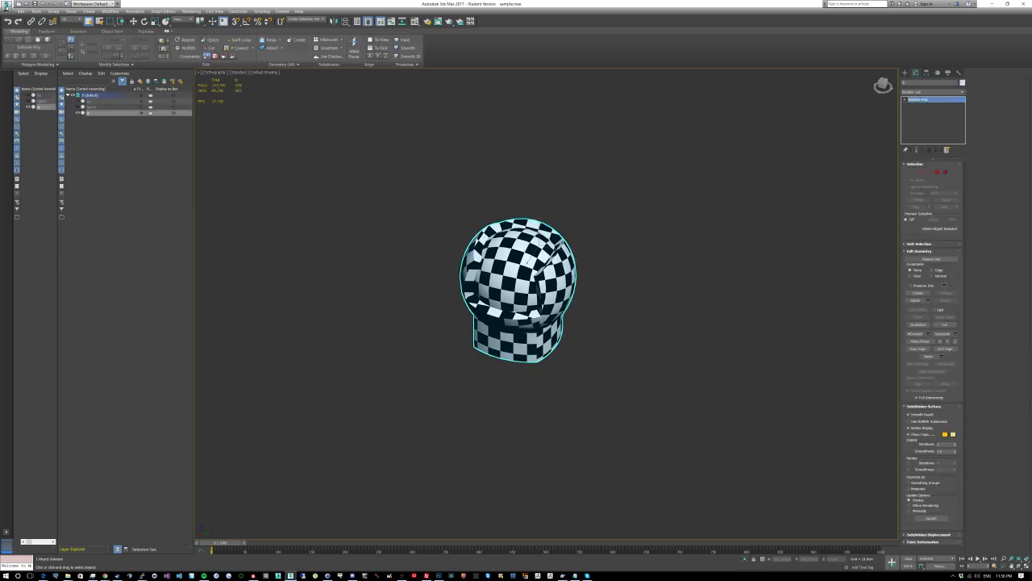
Step: Export only the selected low-poly head to the Desktop as a separate FBX, basing its file name on the high-poly export
{"action": "left_click", "coordinate": [7, 7]}
{"action": "mouse_move", "coordinate": [28, 114]}
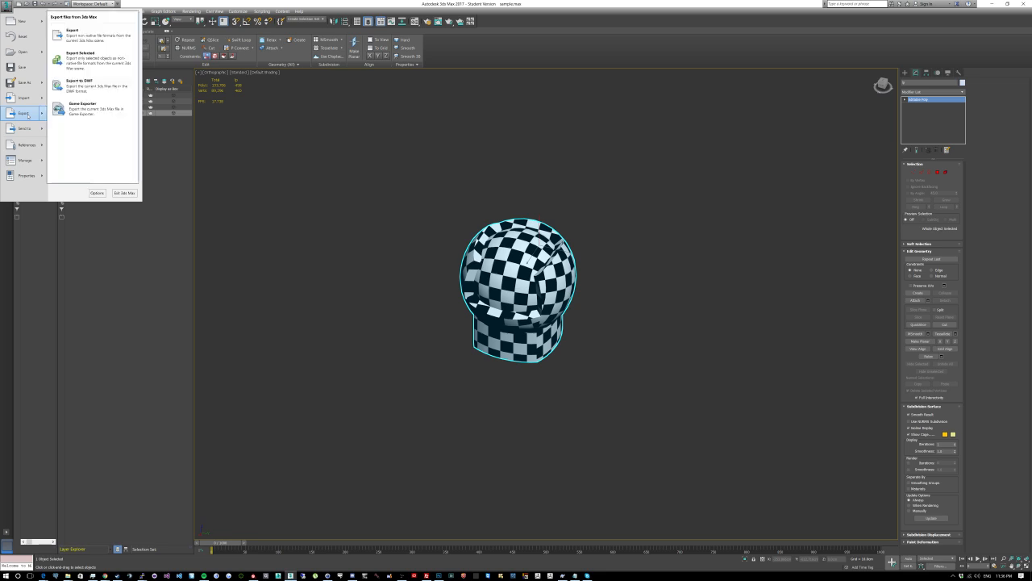
{"action": "left_click", "coordinate": [72, 58]}
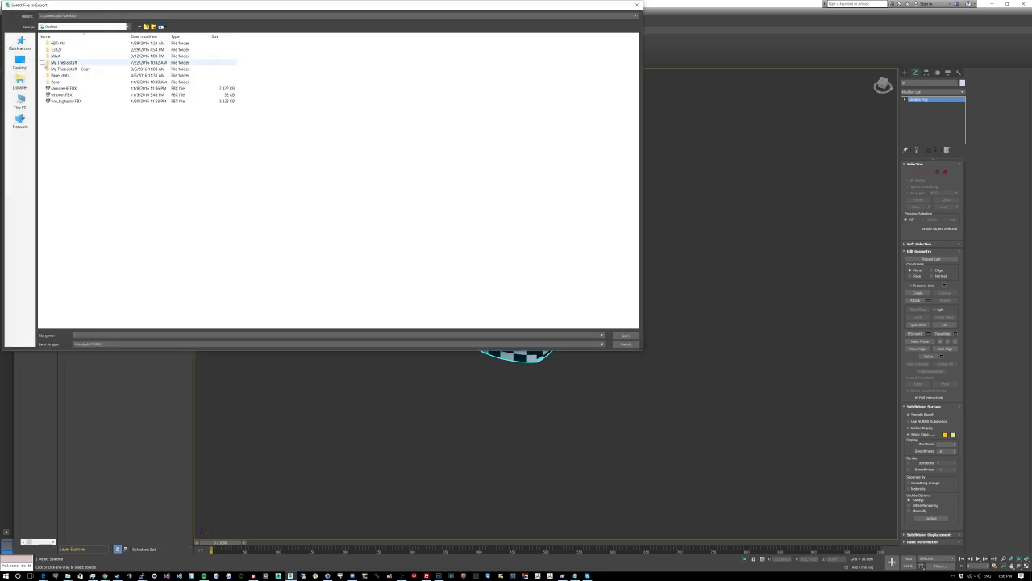
{"action": "left_click", "coordinate": [63, 88]}
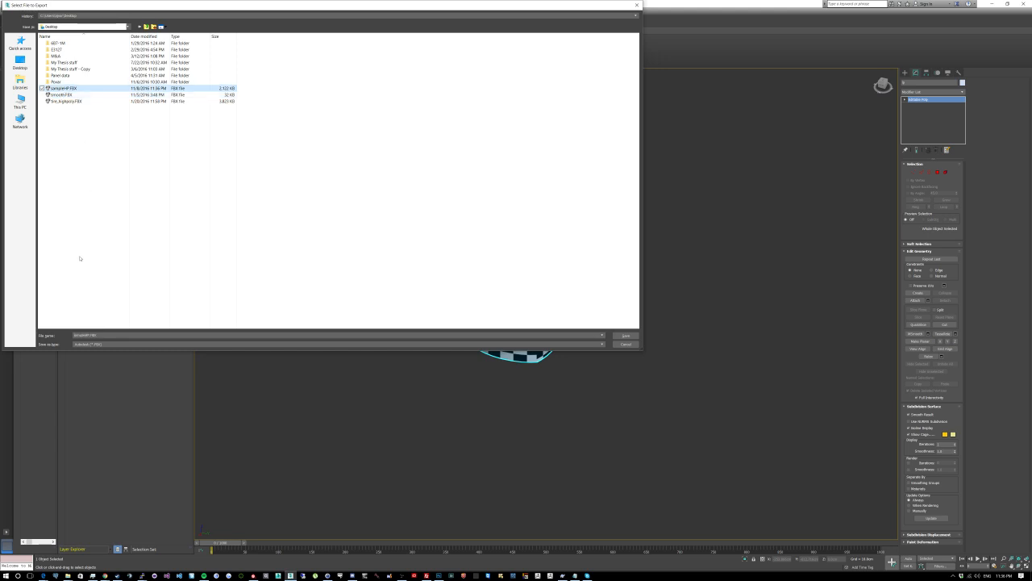
{"action": "left_click", "coordinate": [99, 336]}
{"action": "left_click", "coordinate": [90, 335]}
{"action": "left_click", "coordinate": [626, 337]}
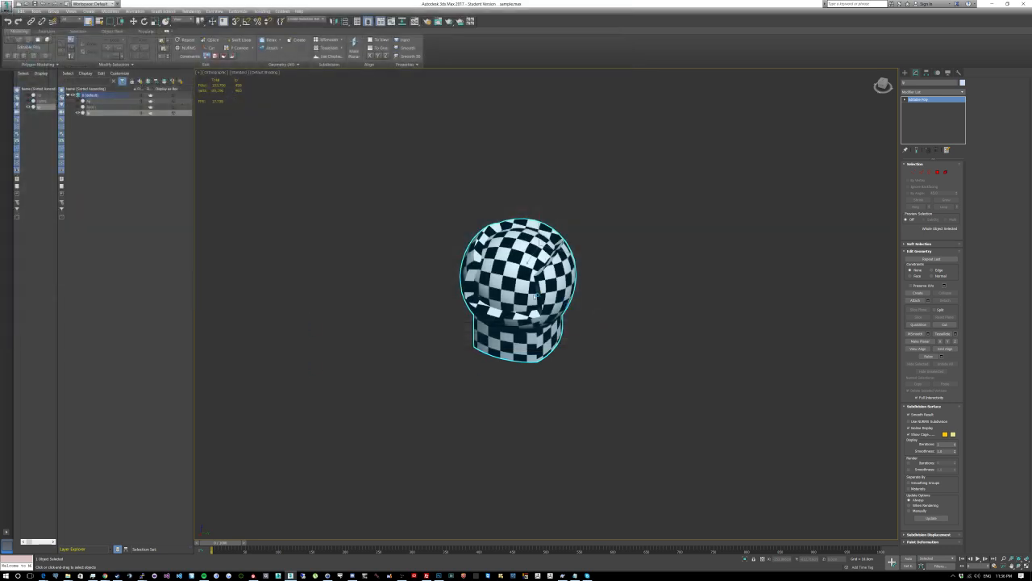
{"action": "left_click", "coordinate": [678, 325]}
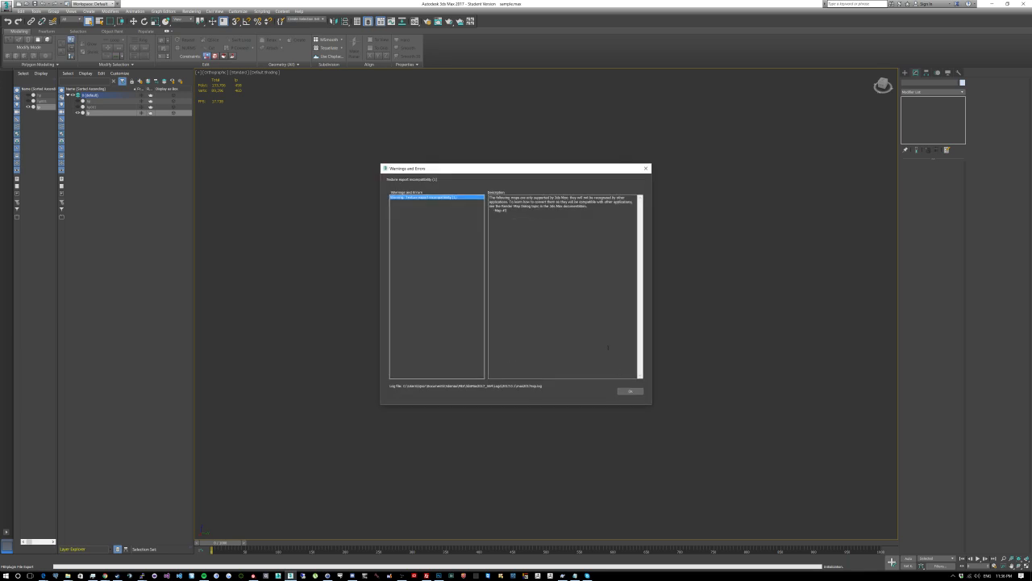
{"action": "left_click", "coordinate": [630, 391]}
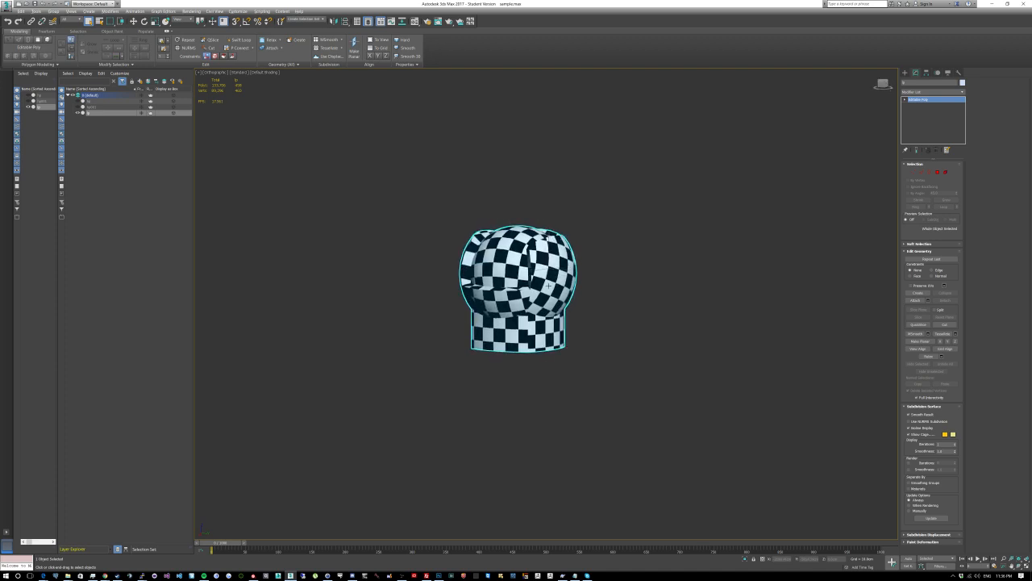
{"action": "left_click_drag", "start_coordinate": [229, 542], "coordinate": [208, 545]}
{"action": "middle_click_drag", "start_coordinate": [500, 218], "coordinate": [530, 263], "text": "alt"}
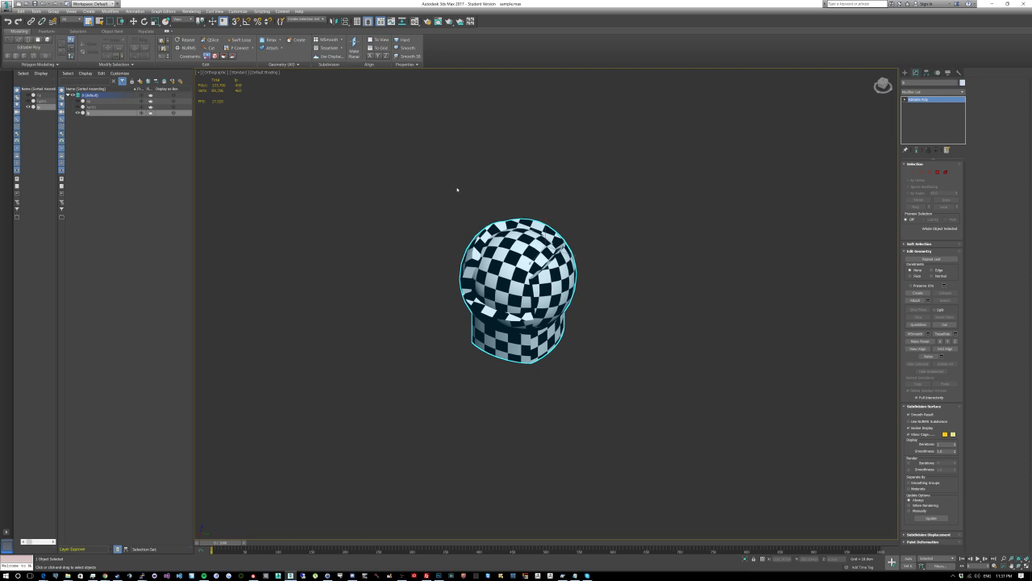
{"action": "middle_click_drag", "start_coordinate": [571, 216], "coordinate": [592, 212], "text": "alt"}
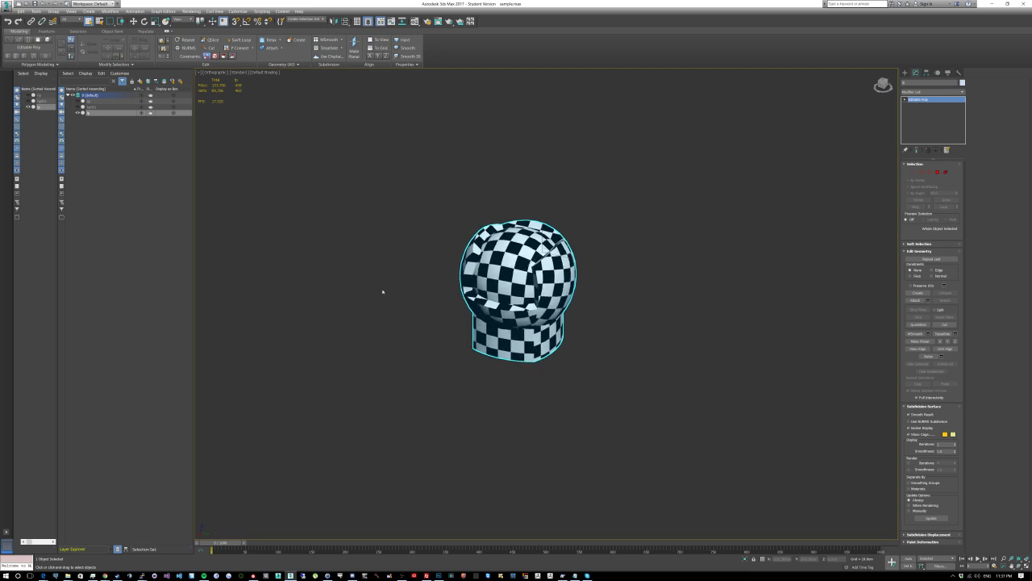
{"action": "middle_click_drag", "start_coordinate": [364, 321], "coordinate": [371, 330], "text": "alt"}
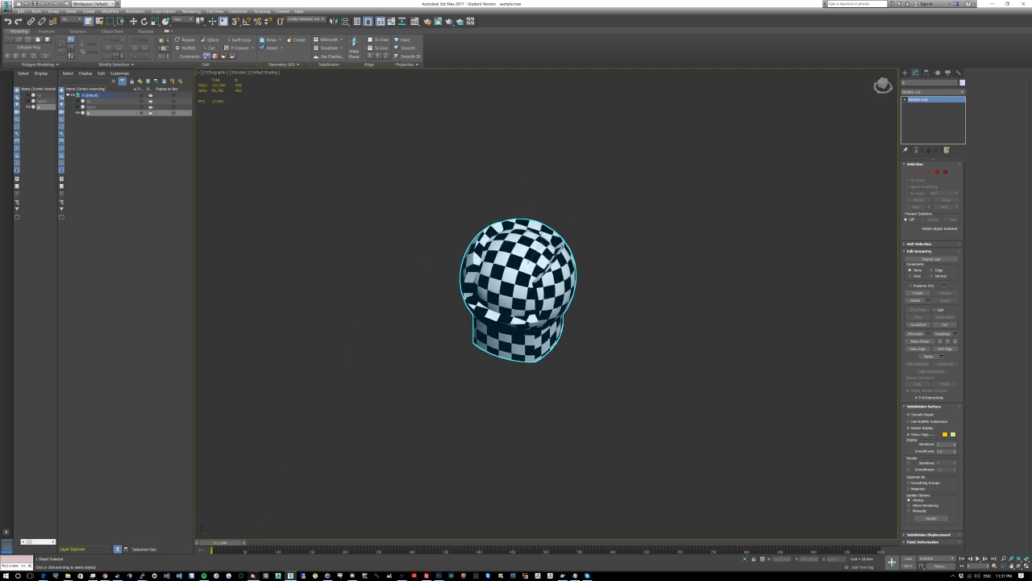
Step: Switch to Substance Painter, start a new project, and choose the PBR spec-gloss (allegorithmic) template
{"action": "left_click", "coordinate": [253, 575]}
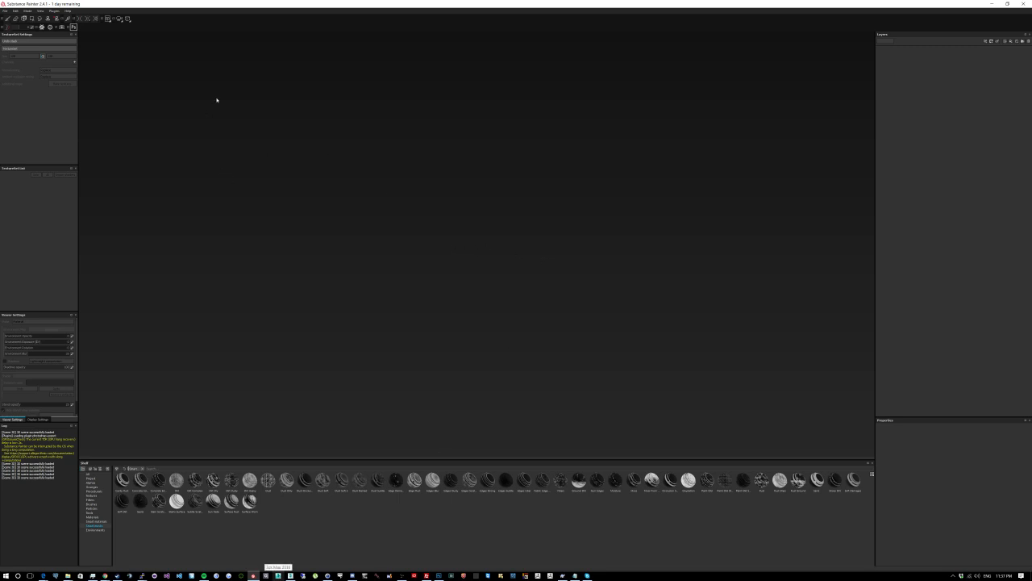
{"action": "left_click", "coordinate": [6, 11]}
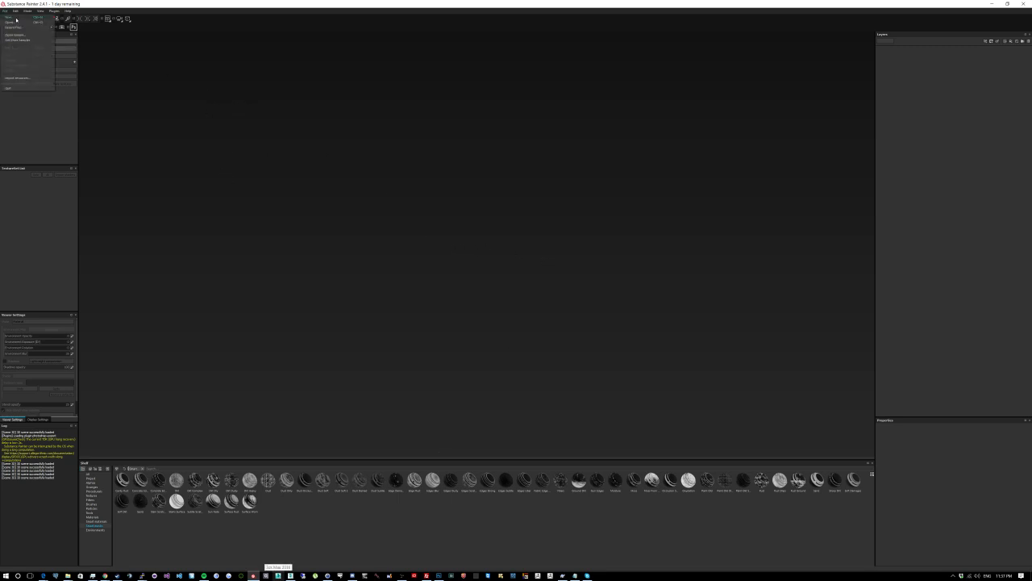
{"action": "left_click", "coordinate": [16, 17]}
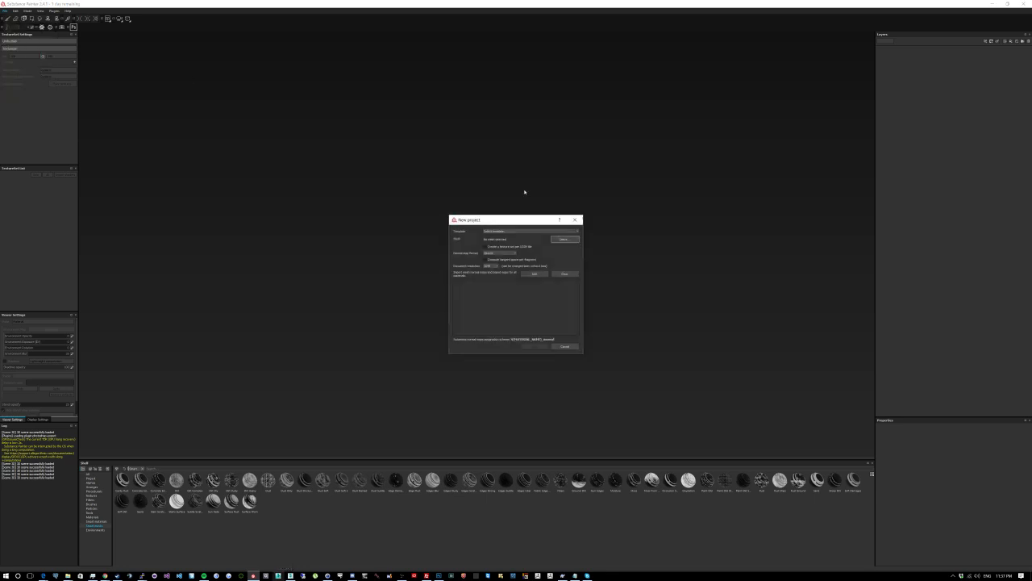
{"action": "left_click", "coordinate": [524, 231]}
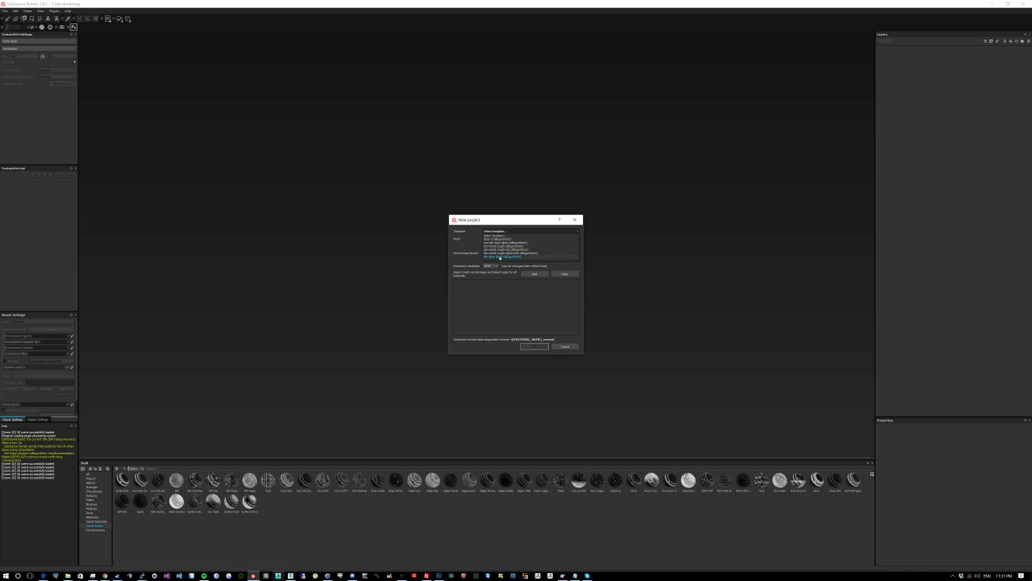
{"action": "left_click", "coordinate": [499, 257]}
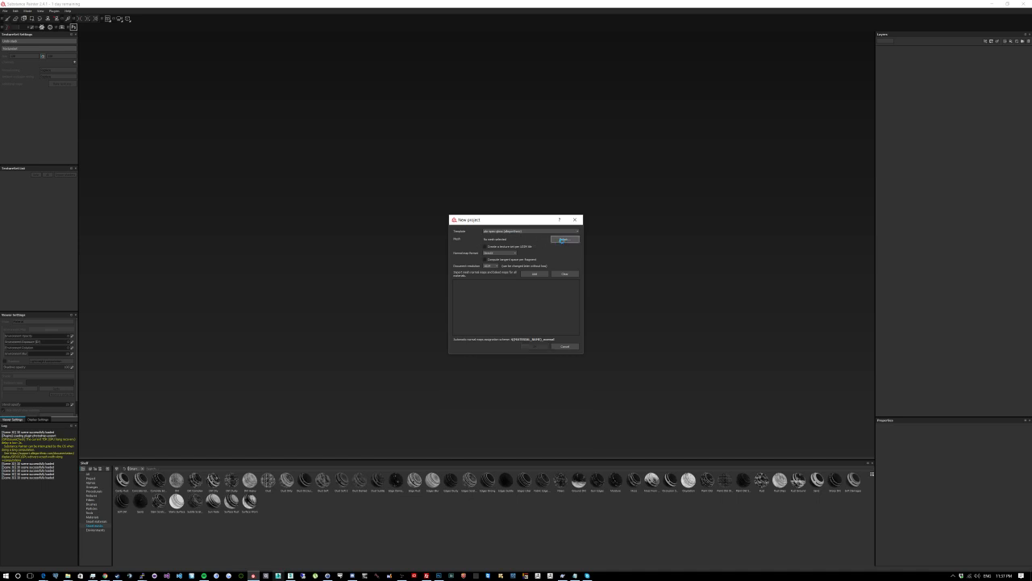
Step: Choose sampleLP.FBX from the Desktop as the new project's mesh
{"action": "left_click", "coordinate": [564, 239]}
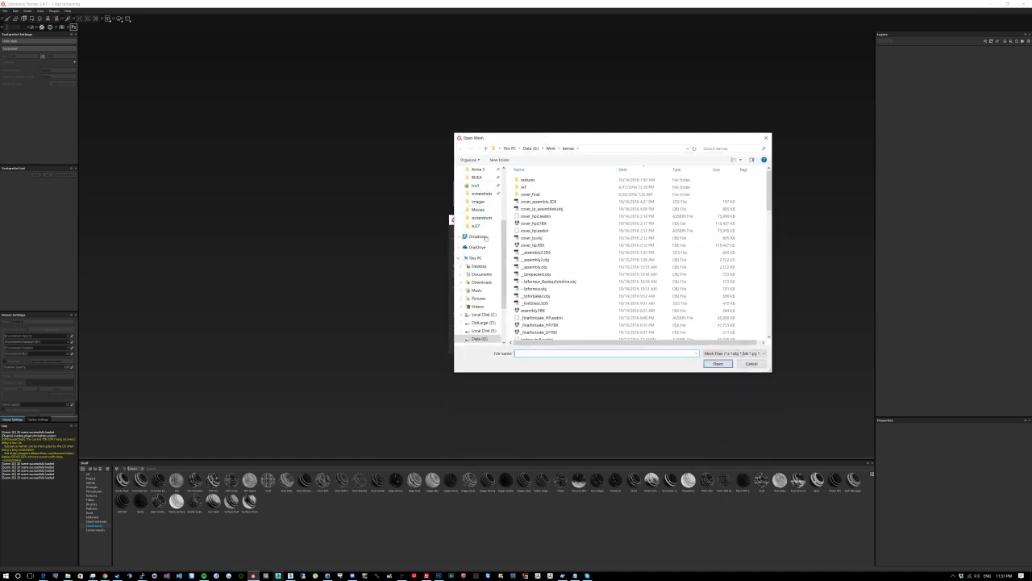
{"action": "left_click", "coordinate": [479, 266]}
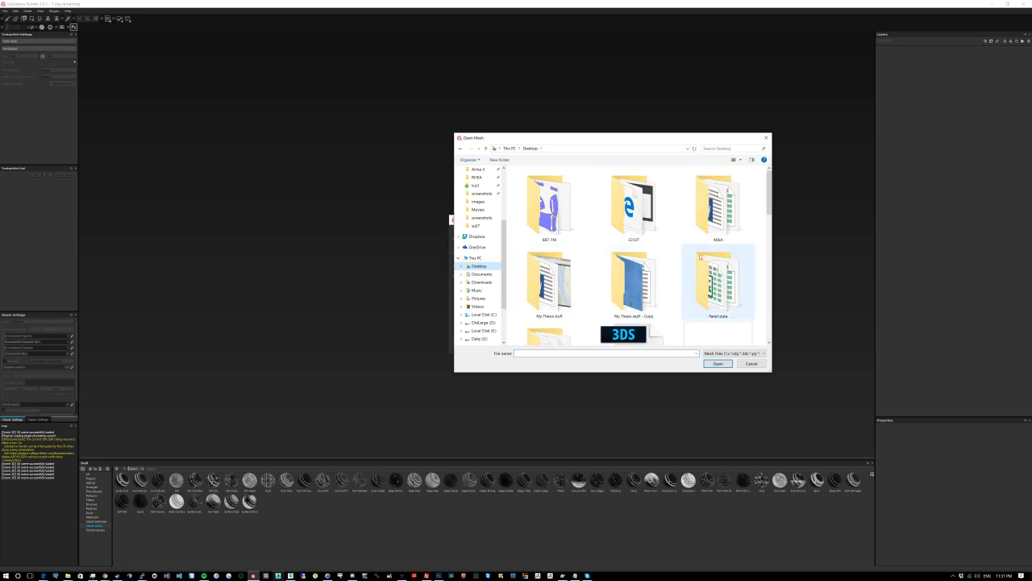
{"action": "left_click_drag", "start_coordinate": [768, 194], "coordinate": [764, 312]}
{"action": "left_click", "coordinate": [702, 211]}
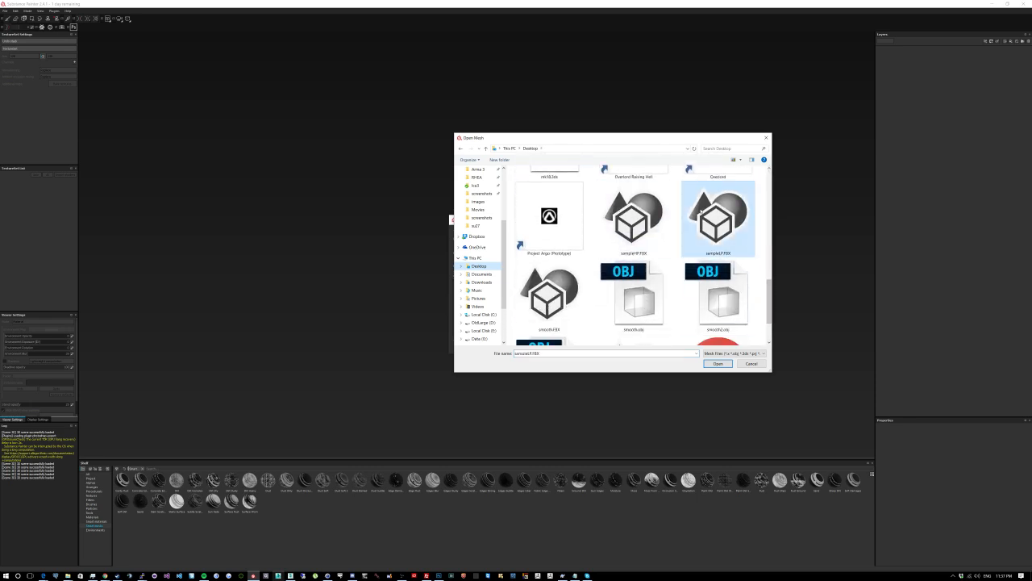
{"action": "double_click", "coordinate": [701, 212]}
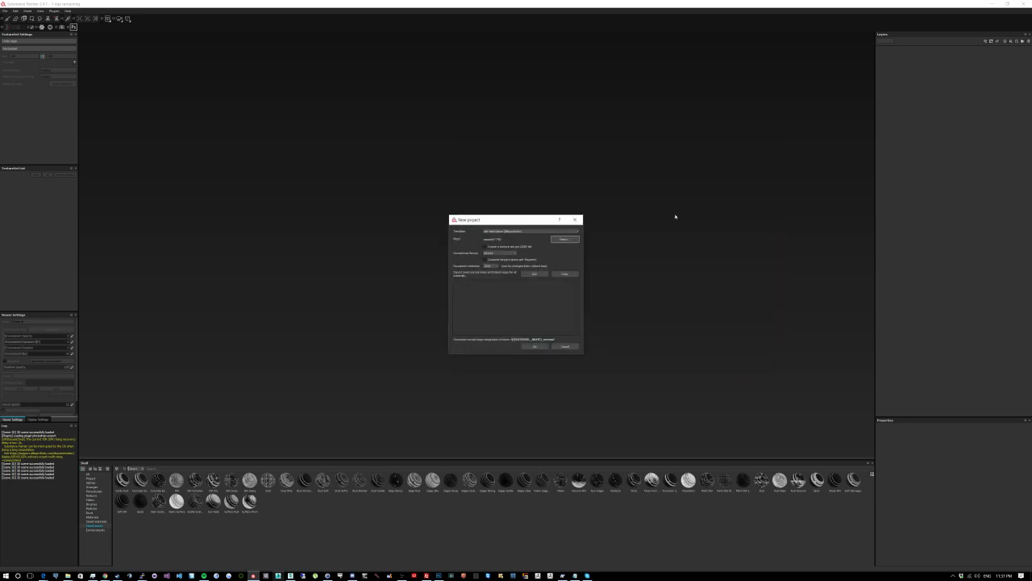
Step: Set the document resolution to 2048 and create the project
{"action": "left_click", "coordinate": [493, 265]}
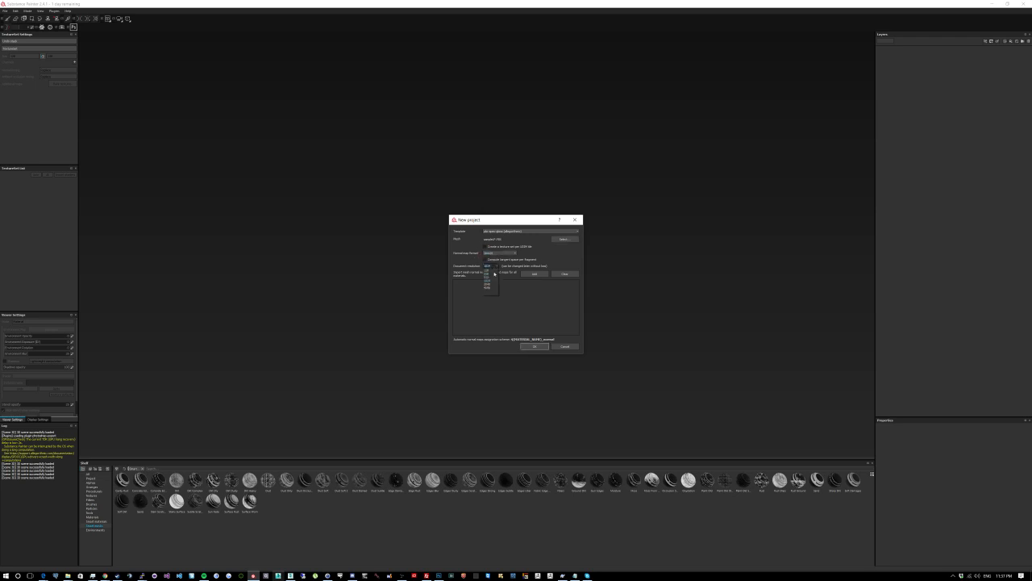
{"action": "left_click", "coordinate": [489, 284]}
{"action": "left_click", "coordinate": [532, 346]}
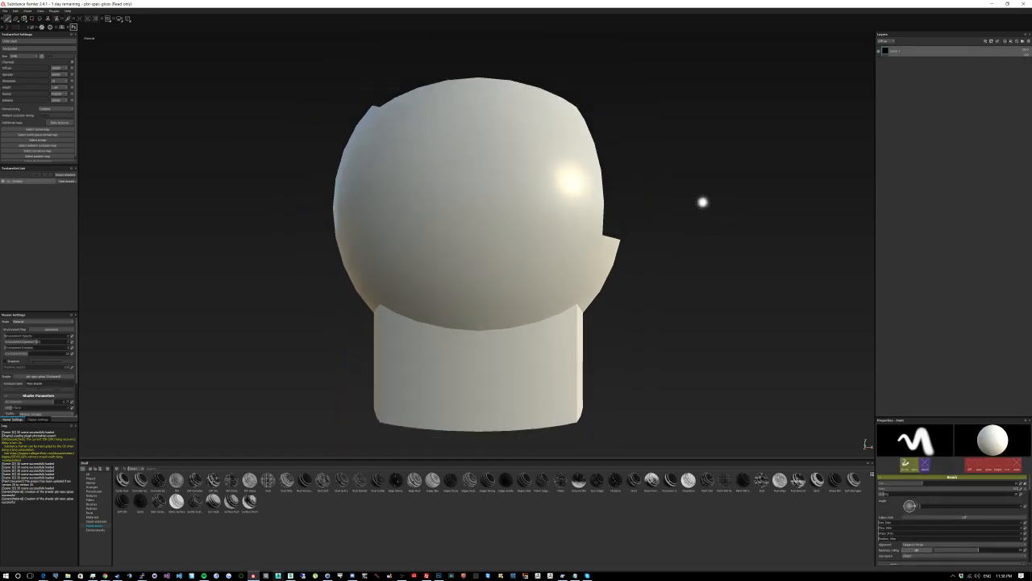
Step: Add Base color, Specular level and Ambient occlusion channels to the texture set
{"action": "left_click_drag", "start_coordinate": [703, 201], "coordinate": [330, 255], "text": "alt"}
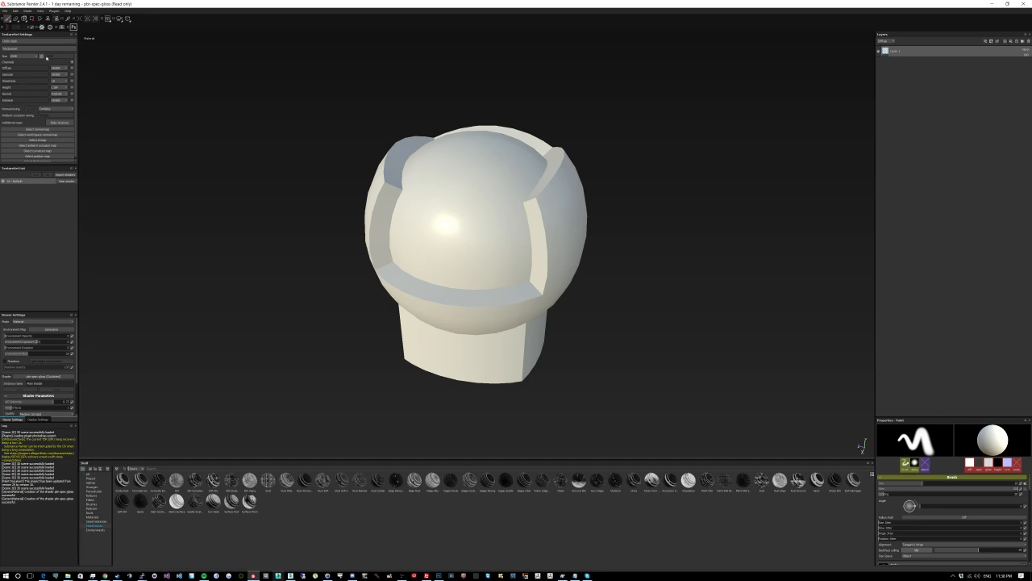
{"action": "left_click", "coordinate": [70, 63]}
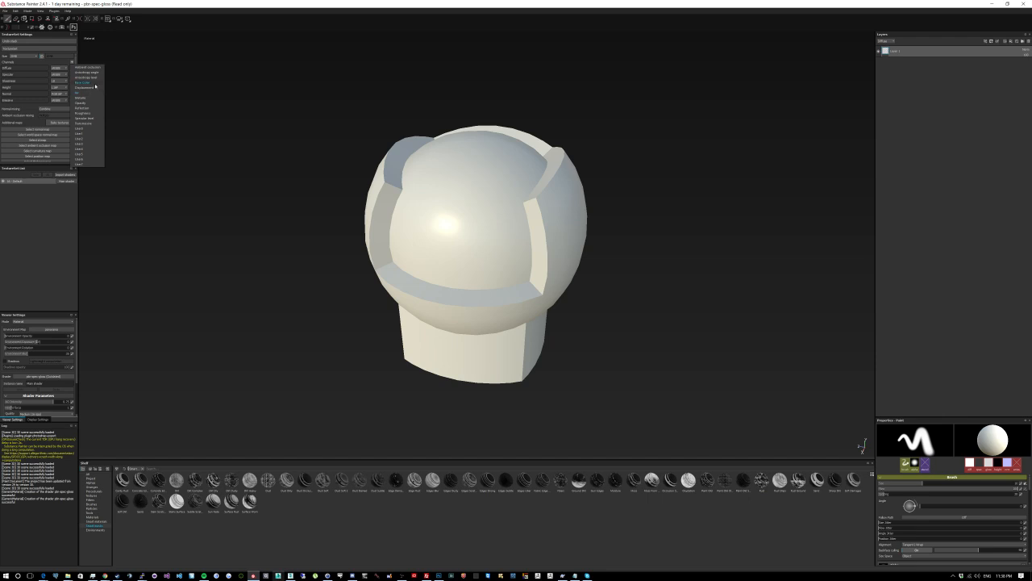
{"action": "left_click", "coordinate": [93, 83]}
{"action": "left_click", "coordinate": [72, 62]}
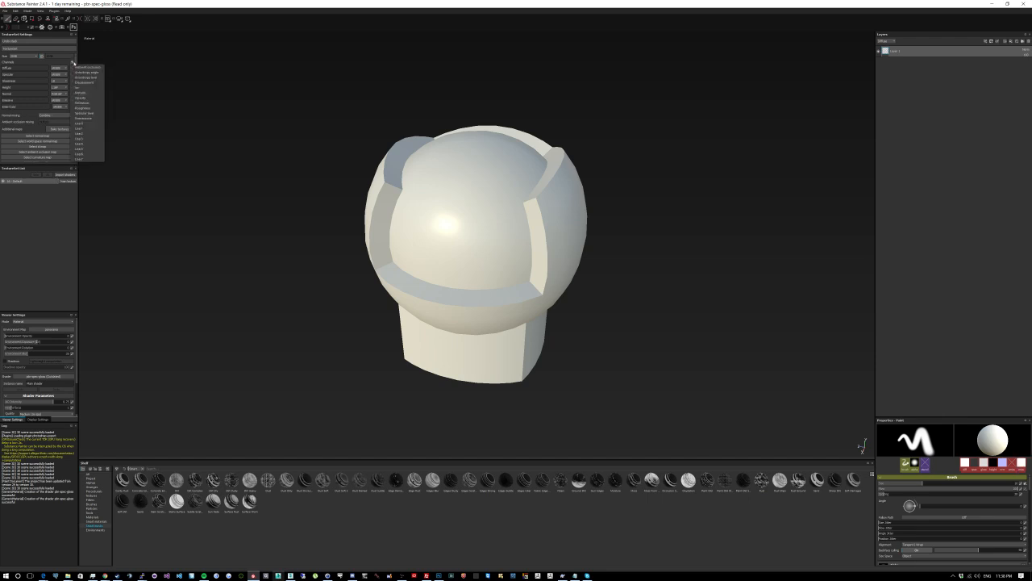
{"action": "left_click", "coordinate": [97, 116]}
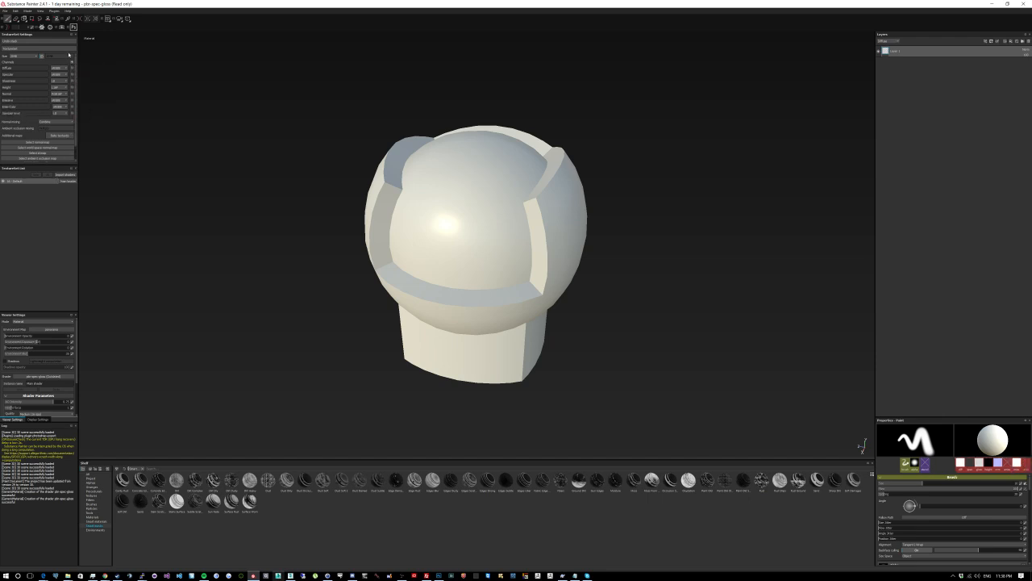
{"action": "left_click", "coordinate": [72, 62]}
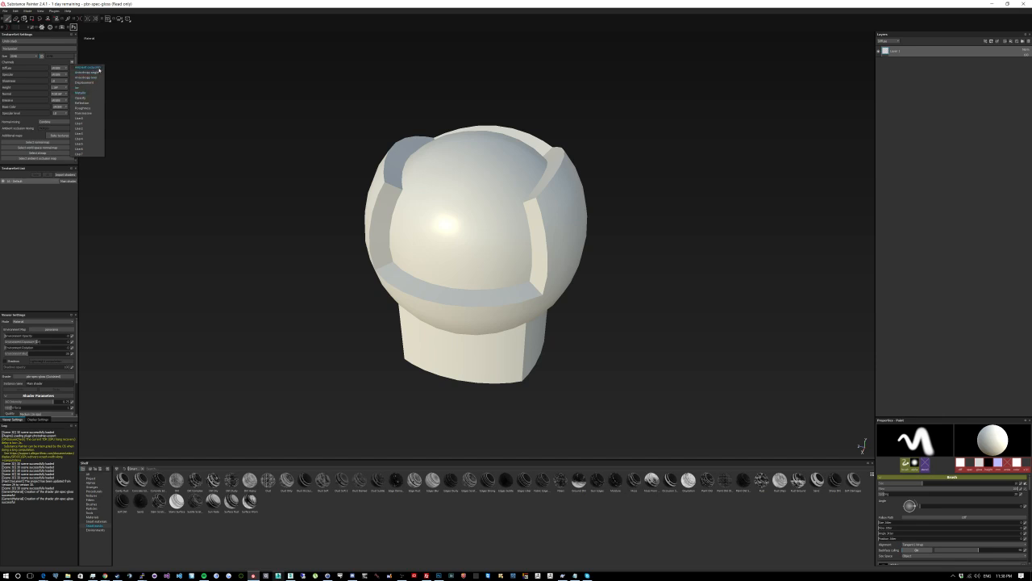
{"action": "left_click", "coordinate": [78, 68]}
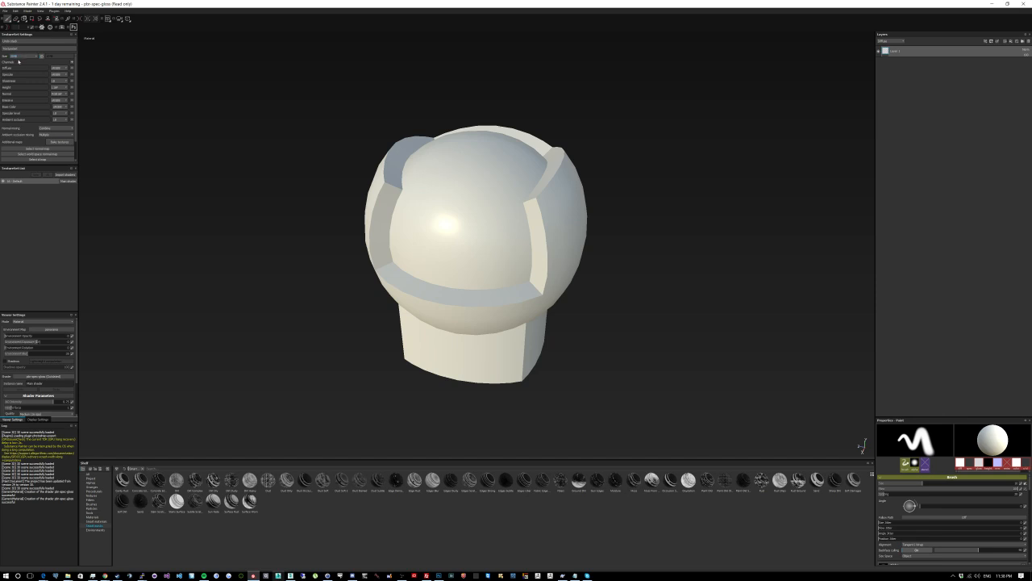
Step: Open the texture baking settings, set the output size to 2048x2048, and add sampleHP.FBX from the Desktop as the high definition mesh
{"action": "scroll", "coordinate": [78, 147], "scroll_direction": "down", "scroll_amount": 1}
{"action": "left_click", "coordinate": [59, 130]}
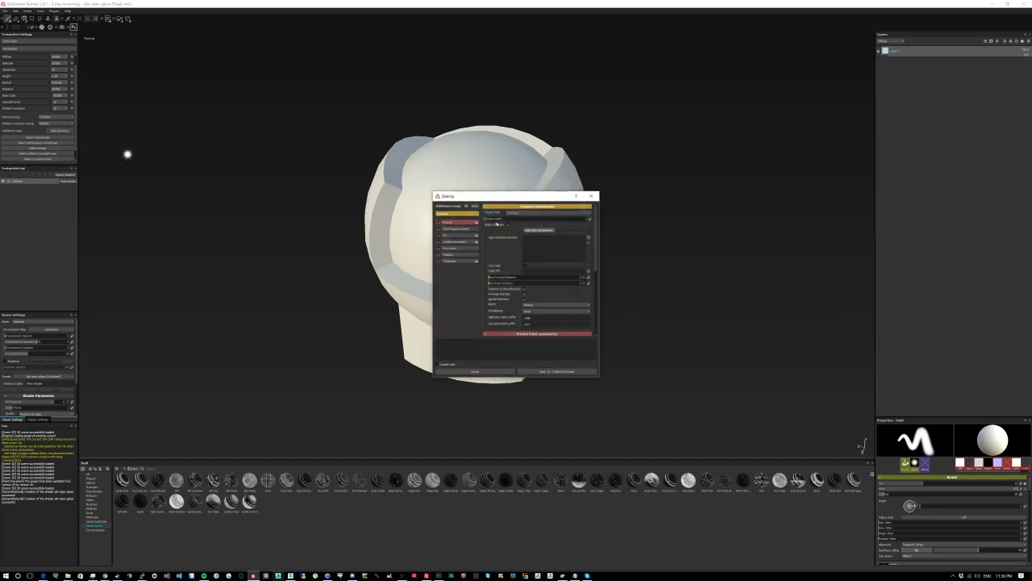
{"action": "left_click", "coordinate": [554, 214]}
{"action": "left_click", "coordinate": [521, 236]}
{"action": "left_click", "coordinate": [588, 237]}
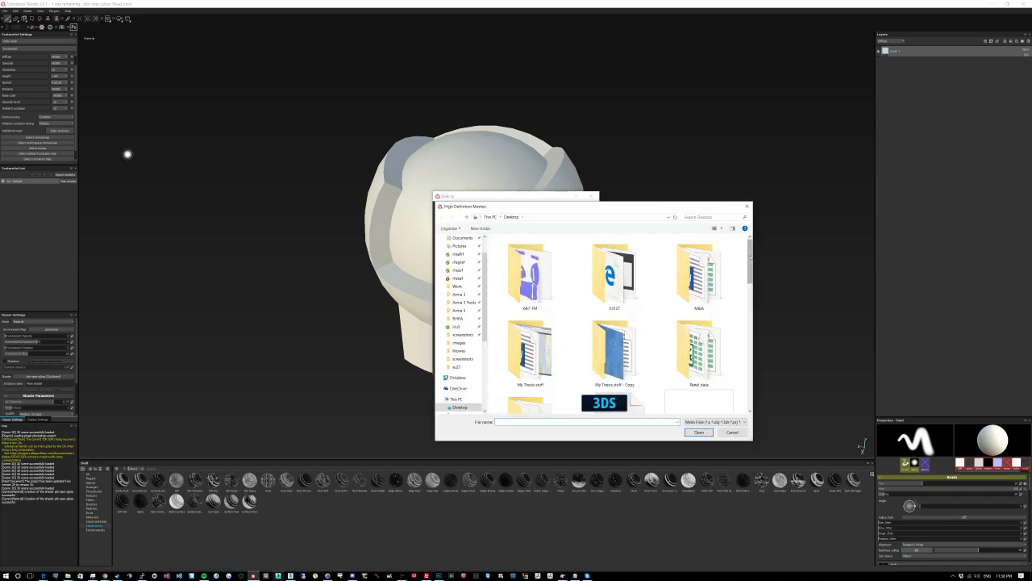
{"action": "scroll", "coordinate": [650, 331], "scroll_direction": "down", "scroll_amount": 5}
{"action": "double_click", "coordinate": [650, 330]}
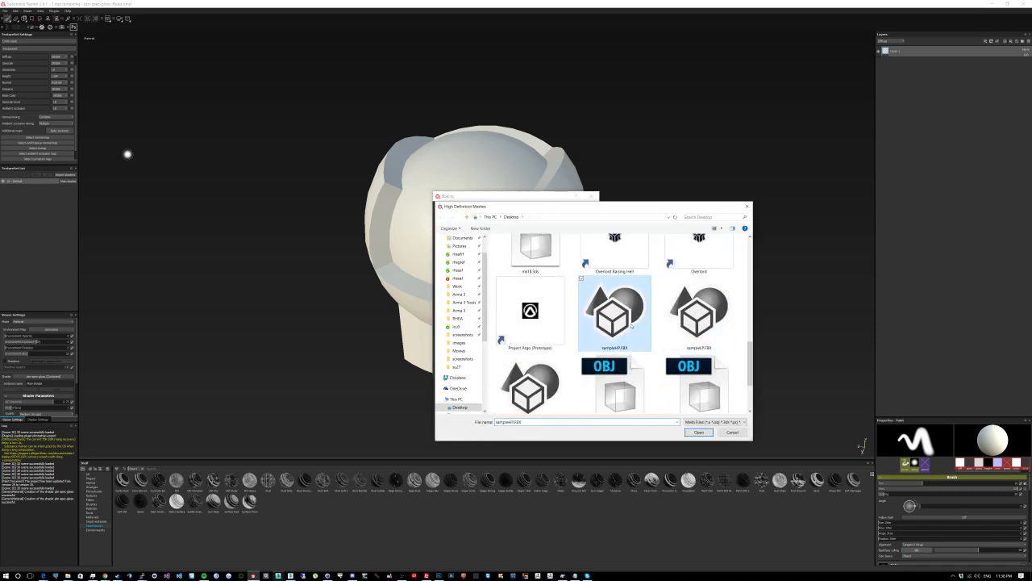
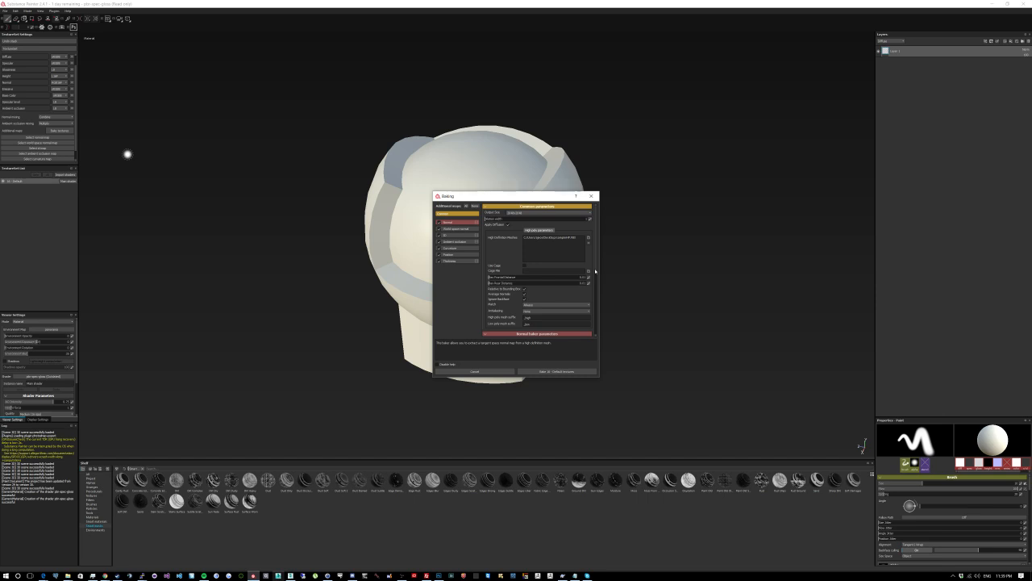
Step: Bake the texture set's maps with antialiasing left at None, and stop the bake after the normal maps
{"action": "scroll", "coordinate": [596, 269], "scroll_direction": "down", "scroll_amount": 1}
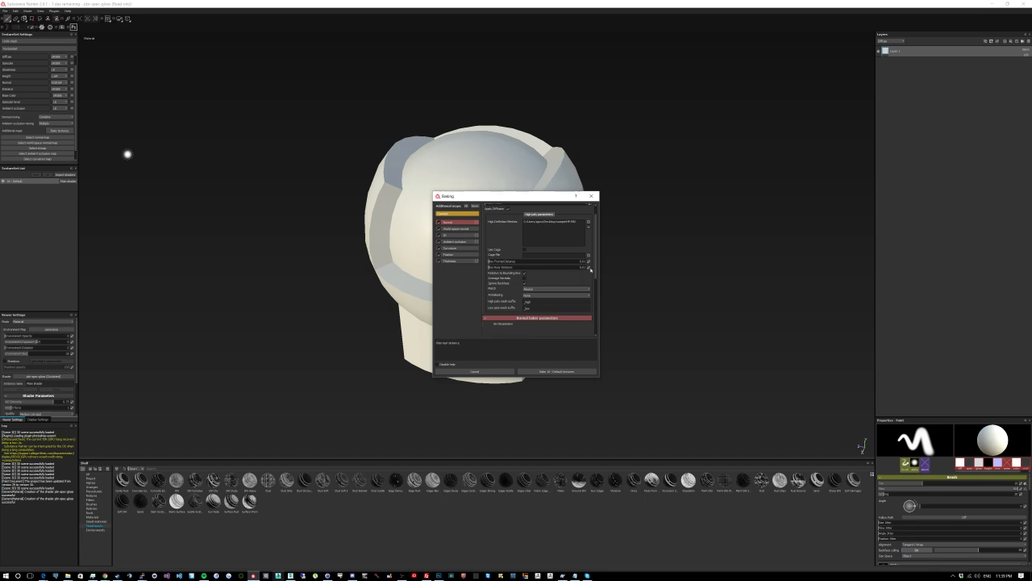
{"action": "left_click_drag", "start_coordinate": [595, 267], "coordinate": [597, 283]}
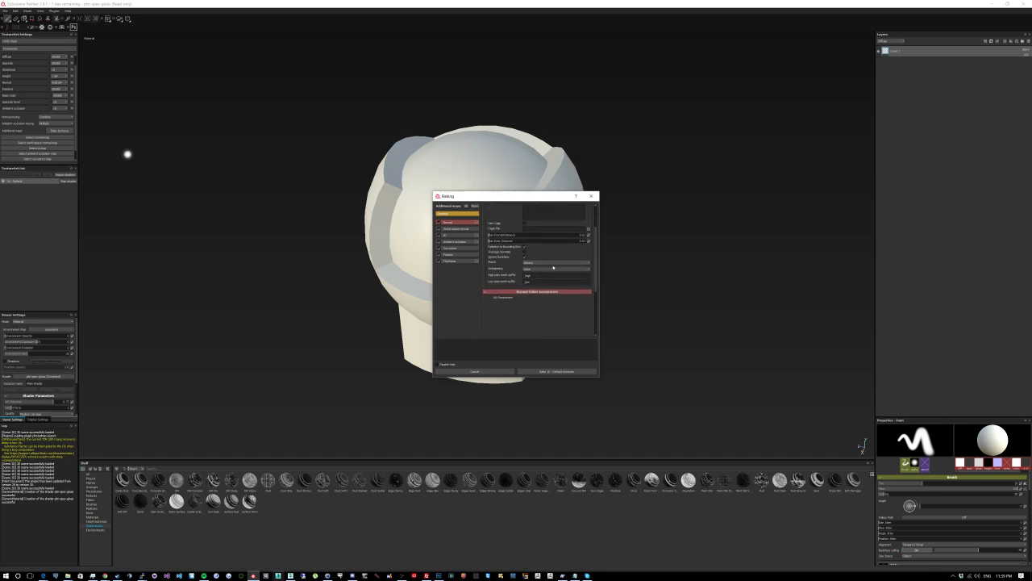
{"action": "left_click", "coordinate": [552, 268]}
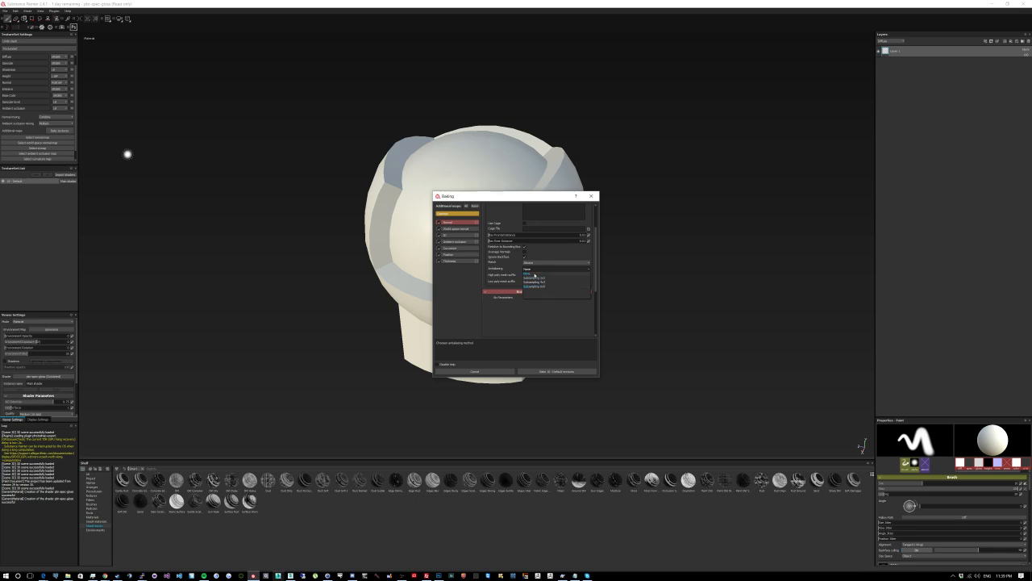
{"action": "left_click", "coordinate": [534, 274]}
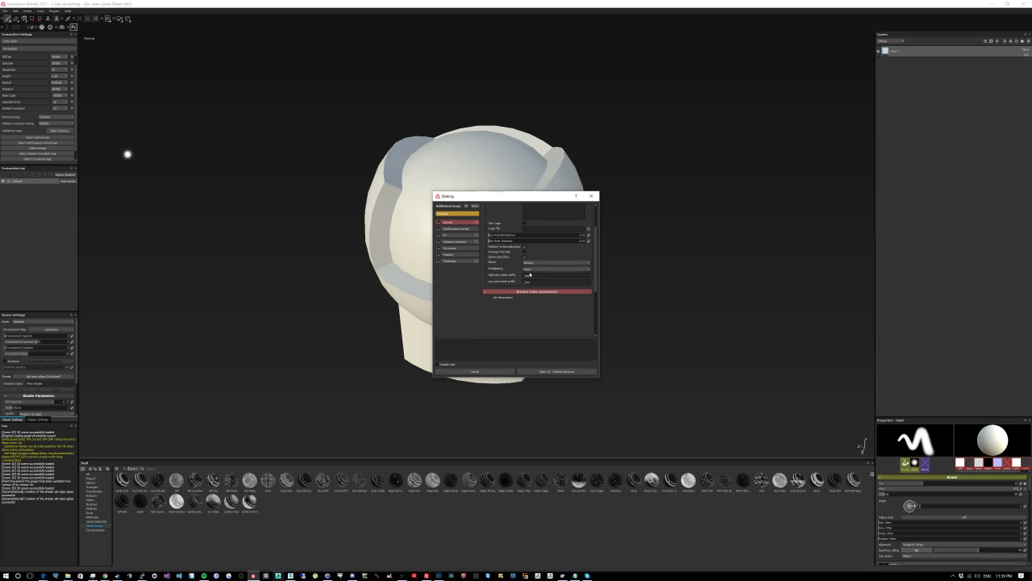
{"action": "left_click", "coordinate": [525, 372]}
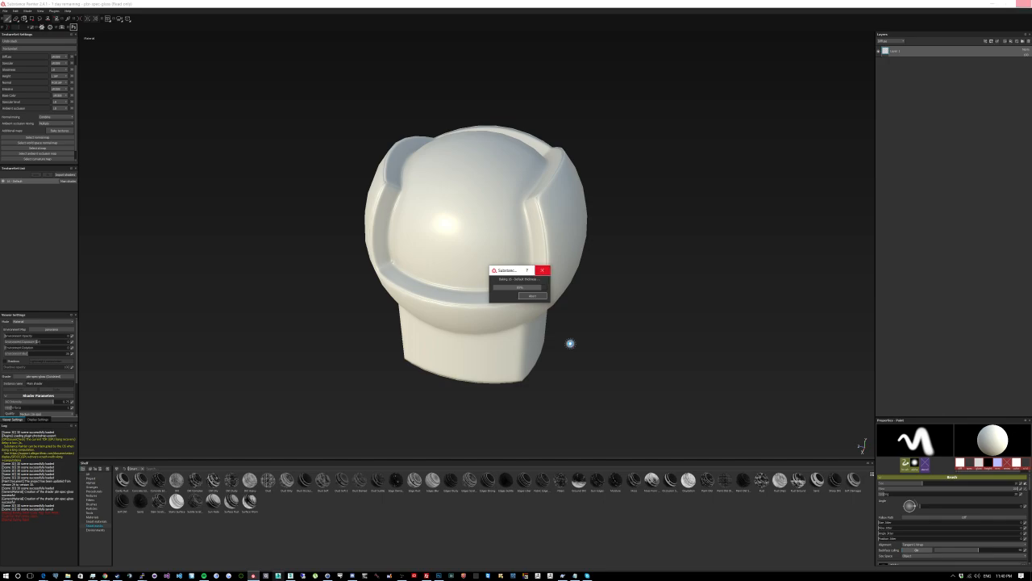
{"action": "key", "text": "Return"}
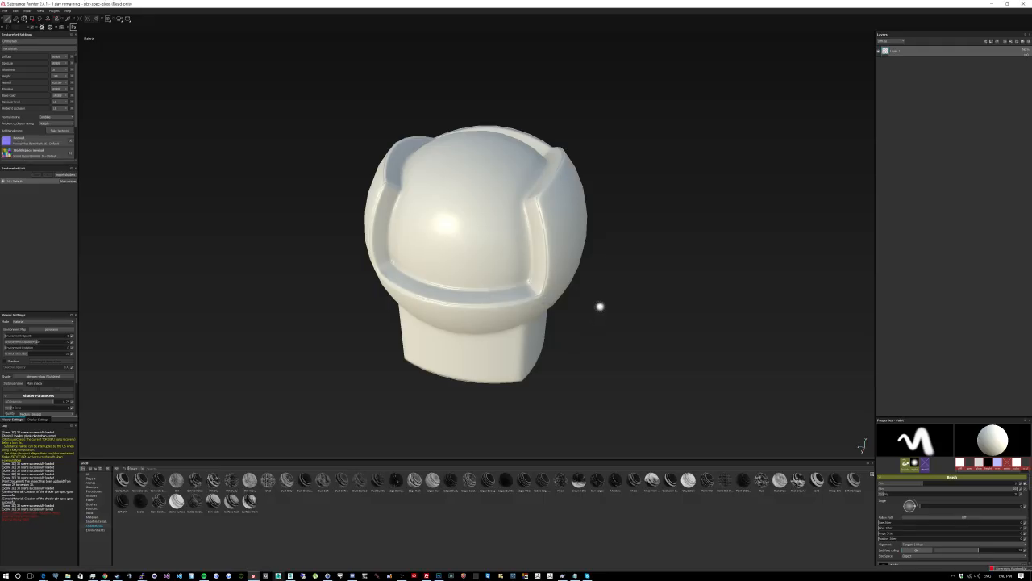
Step: Inspect the baked head from several angles and cycle through its individual channel views, including the combined normal view
{"action": "scroll", "coordinate": [590, 300], "scroll_direction": "down", "scroll_amount": 3}
{"action": "scroll", "coordinate": [606, 311], "scroll_direction": "up", "scroll_amount": 1}
{"action": "left_click_drag", "start_coordinate": [579, 324], "coordinate": [145, 212], "text": "alt"}
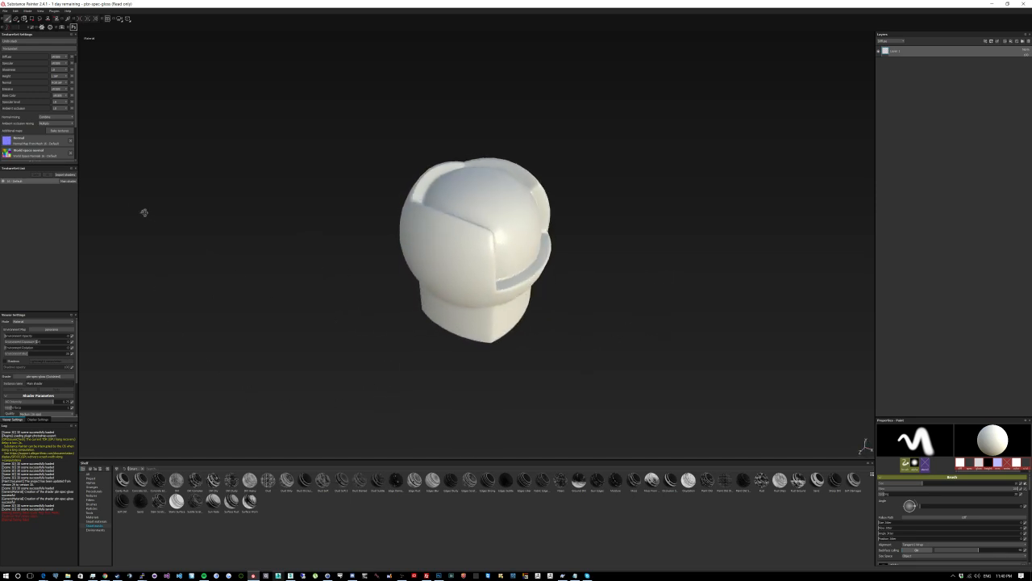
{"action": "left_click_drag", "start_coordinate": [608, 217], "coordinate": [325, 196], "text": "alt"}
{"action": "key", "text": "c"}
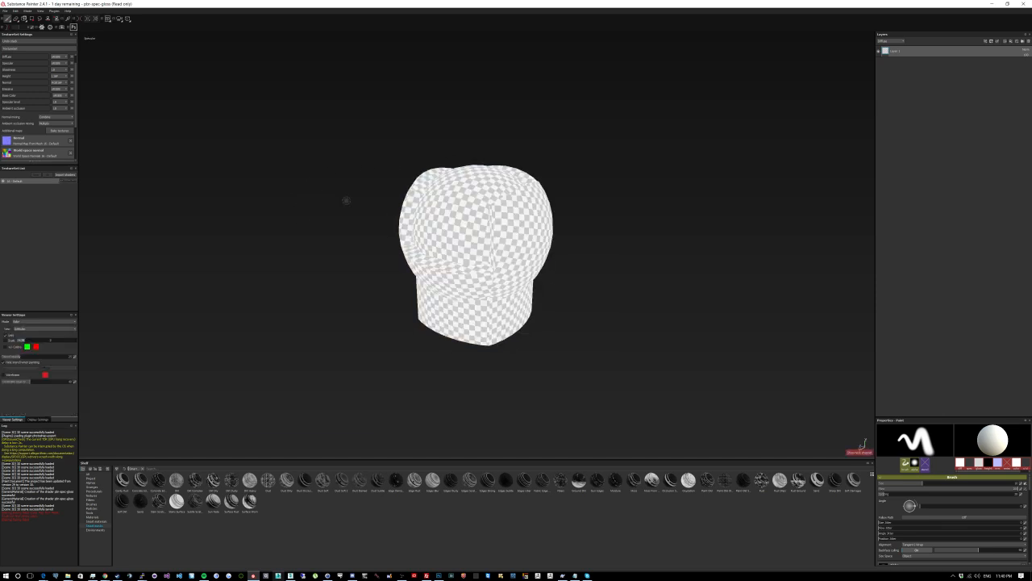
{"action": "key", "text": "c"}
{"action": "key", "text": "c"}
{"action": "key", "text": "c"}
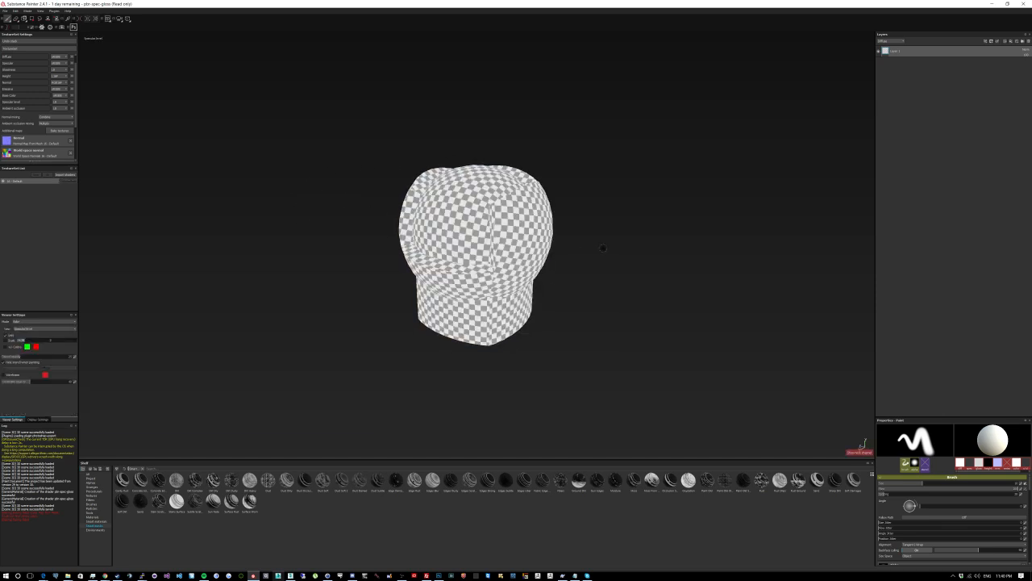
{"action": "key", "text": "c"}
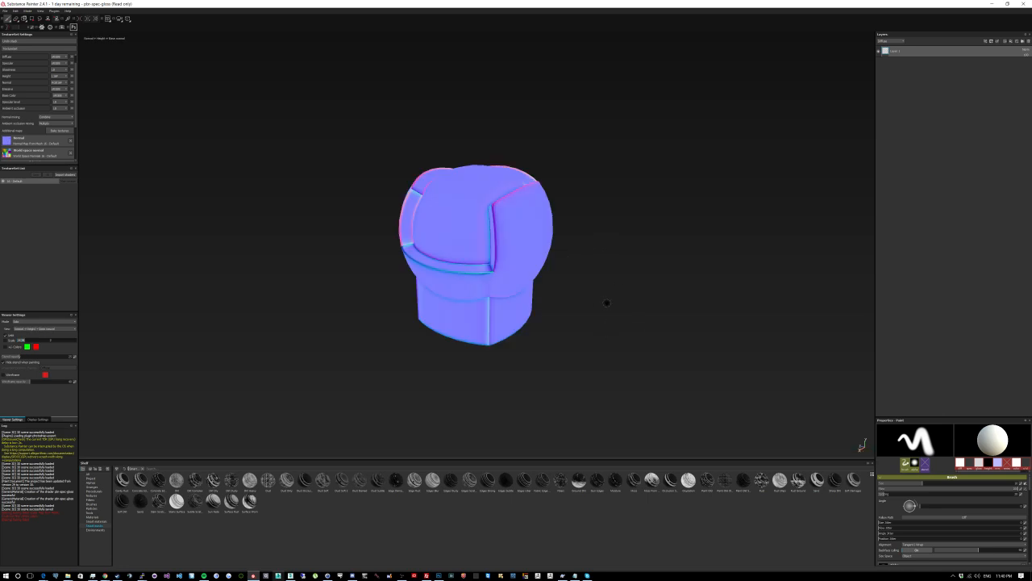
{"action": "scroll", "coordinate": [606, 302], "scroll_direction": "up", "scroll_amount": 3}
{"action": "scroll", "coordinate": [595, 298], "scroll_direction": "down", "scroll_amount": 3}
{"action": "key", "text": "c"}
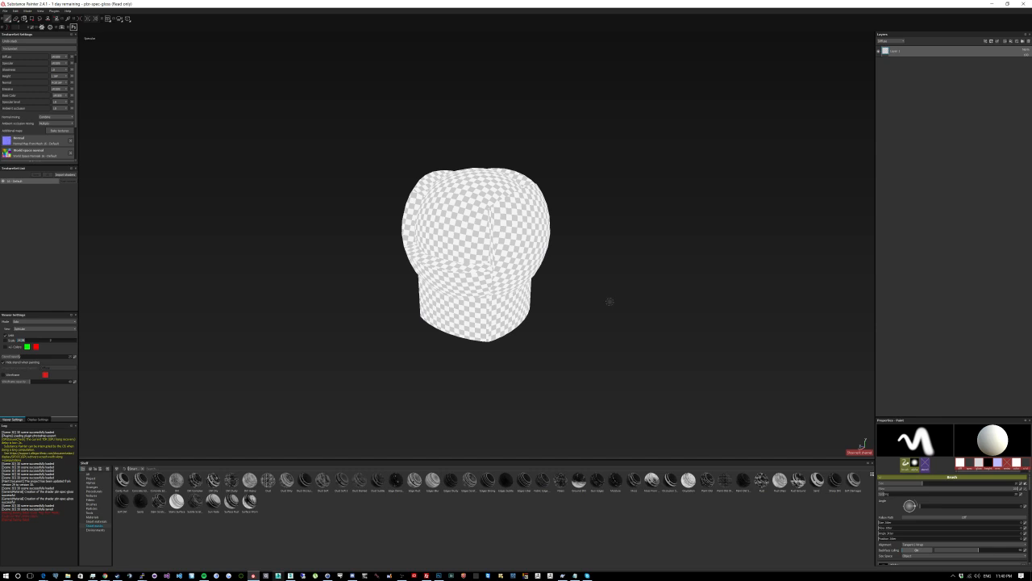
Step: Return to the material view and examine the baked edges of the head at different distances
{"action": "key", "text": "m"}
{"action": "left_click_drag", "start_coordinate": [608, 307], "coordinate": [679, 206], "text": "alt"}
{"action": "scroll", "coordinate": [488, 240], "scroll_direction": "up", "scroll_amount": 4}
{"action": "scroll", "coordinate": [595, 245], "scroll_direction": "down", "scroll_amount": 7}
{"action": "scroll", "coordinate": [634, 302], "scroll_direction": "up", "scroll_amount": 3}
{"action": "scroll", "coordinate": [628, 295], "scroll_direction": "down", "scroll_amount": 3}
{"action": "scroll", "coordinate": [633, 295], "scroll_direction": "down", "scroll_amount": 3}
{"action": "scroll", "coordinate": [680, 206], "scroll_direction": "down", "scroll_amount": 3}
{"action": "scroll", "coordinate": [574, 241], "scroll_direction": "up", "scroll_amount": 7}
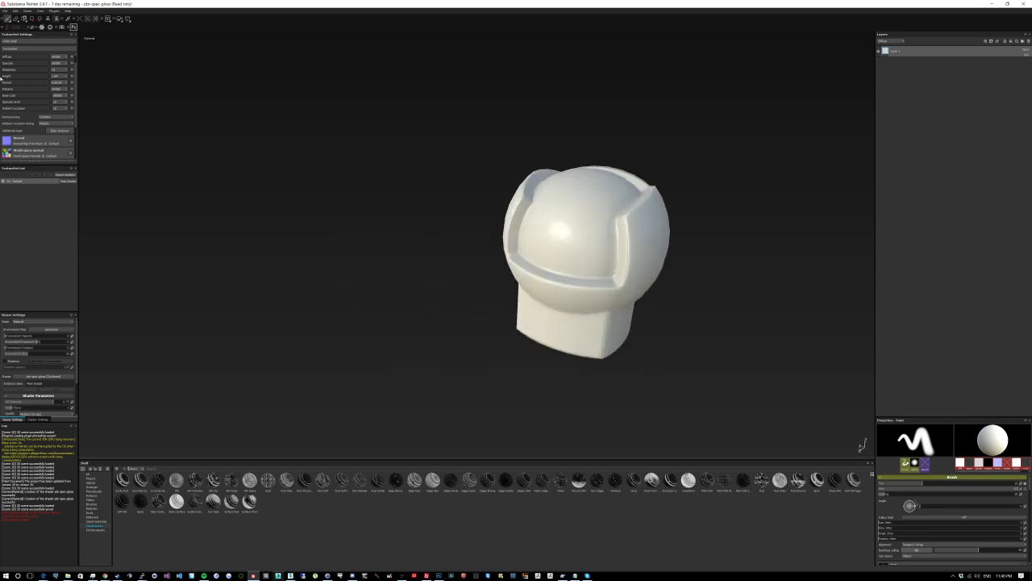
Step: Reopen the texture baking settings and set antialiasing to Subsampling 4x4 and the output size to 4096x4096
{"action": "left_click", "coordinate": [58, 130]}
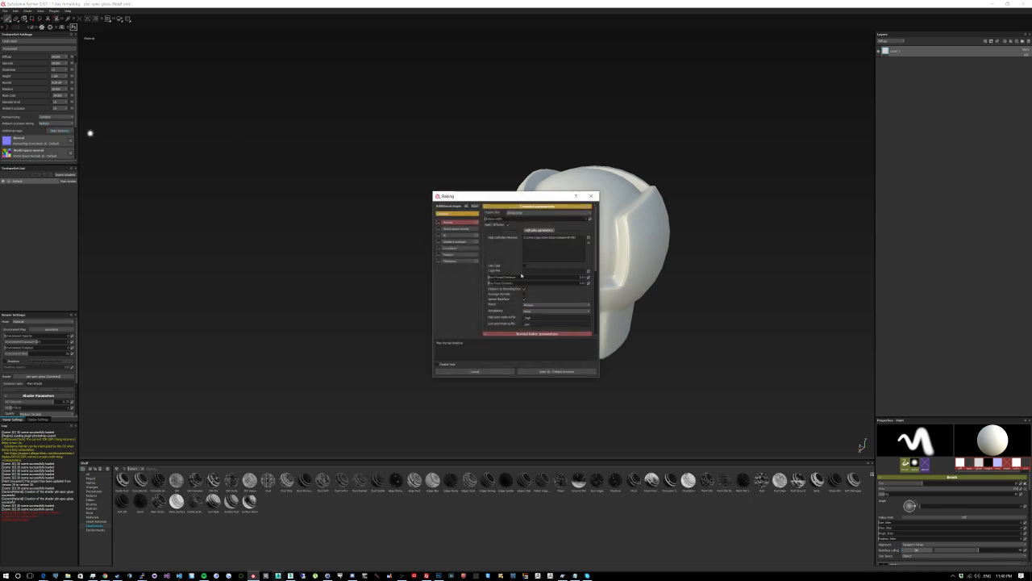
{"action": "left_click", "coordinate": [464, 241]}
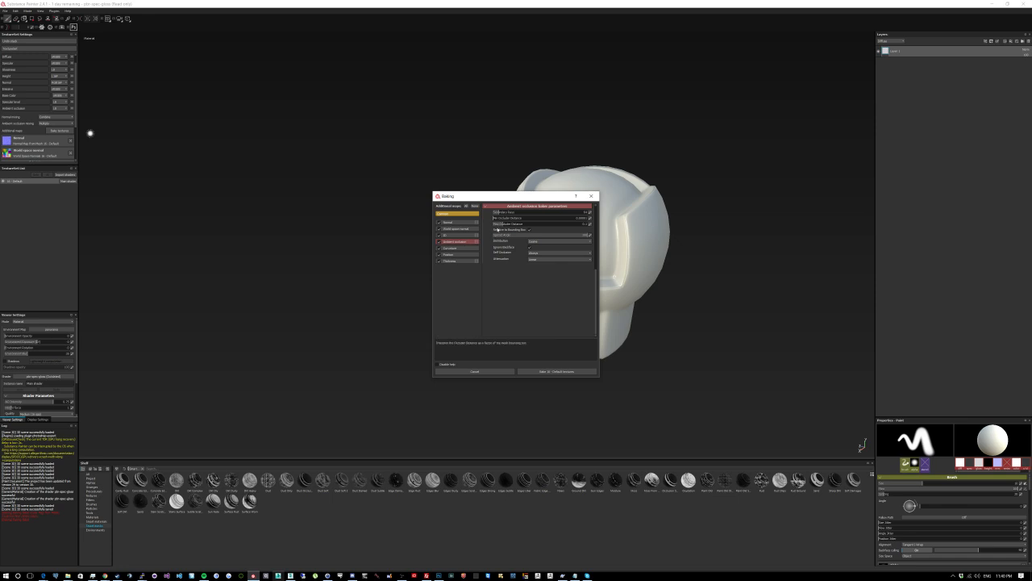
{"action": "left_click", "coordinate": [456, 222]}
{"action": "scroll", "coordinate": [527, 238], "scroll_direction": "up", "scroll_amount": 1}
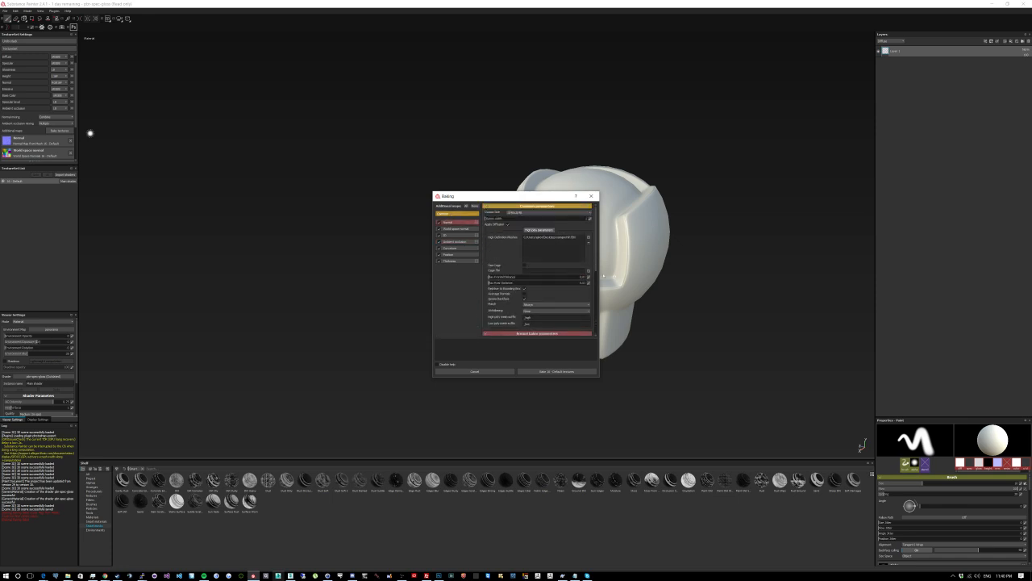
{"action": "left_click", "coordinate": [550, 310]}
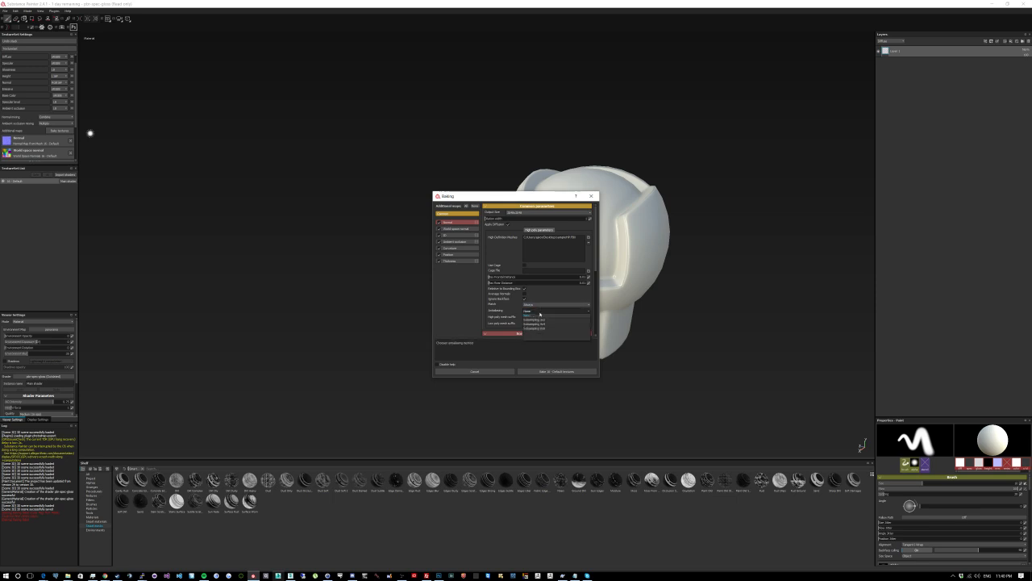
{"action": "left_click", "coordinate": [546, 325]}
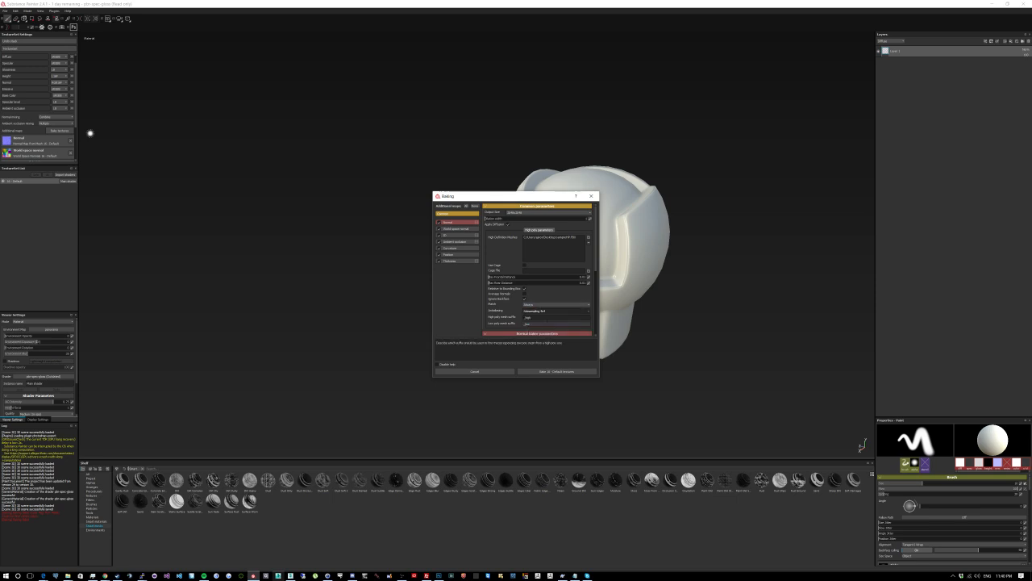
{"action": "left_click", "coordinate": [542, 212]}
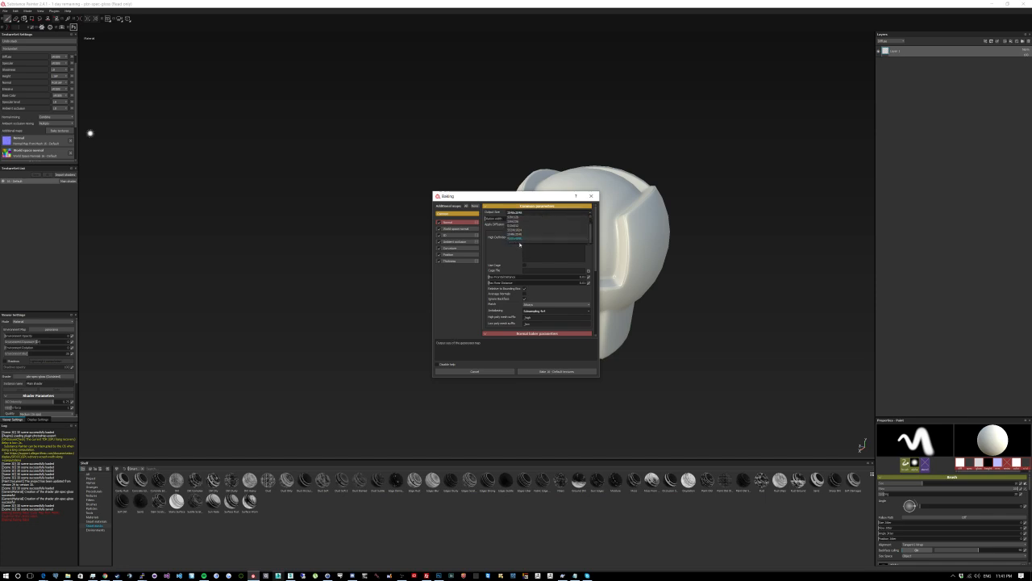
{"action": "left_click", "coordinate": [520, 239]}
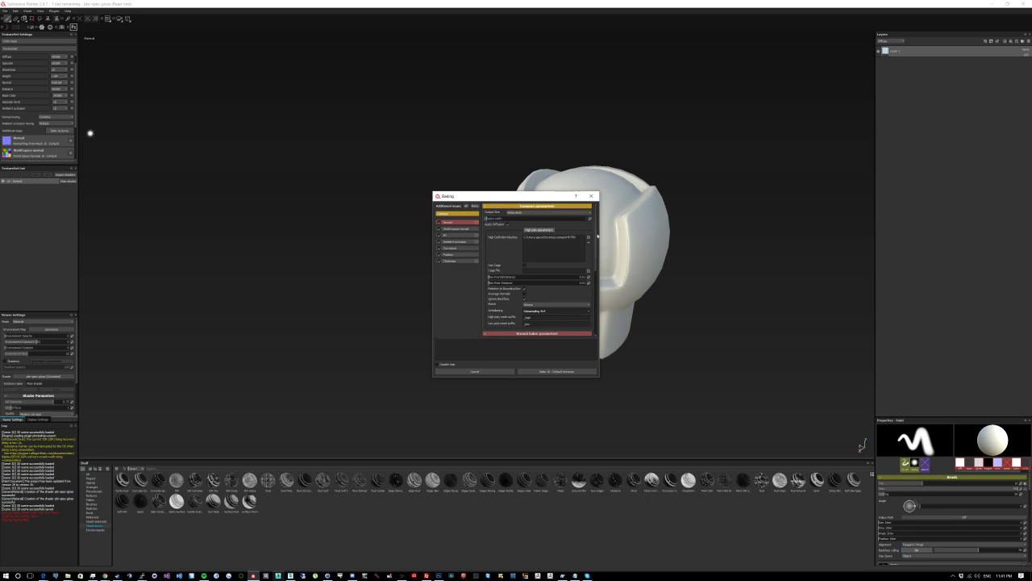
Step: Set the ID baker's color source to Material Color, check the ambient occlusion parameters, and try to bake the texture set's maps
{"action": "left_click_drag", "start_coordinate": [594, 246], "coordinate": [597, 282]}
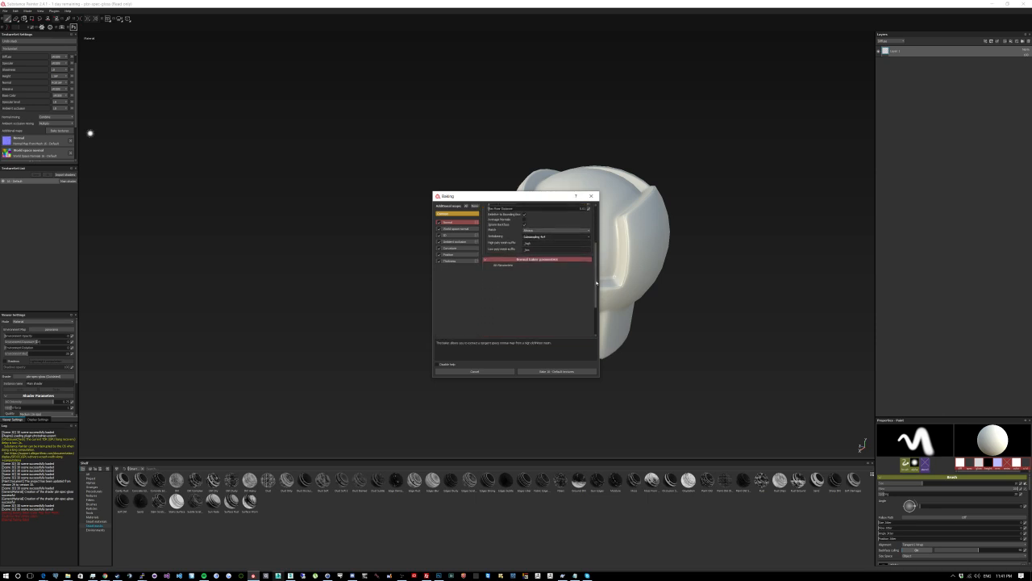
{"action": "left_click", "coordinate": [458, 229]}
{"action": "left_click", "coordinate": [458, 235]}
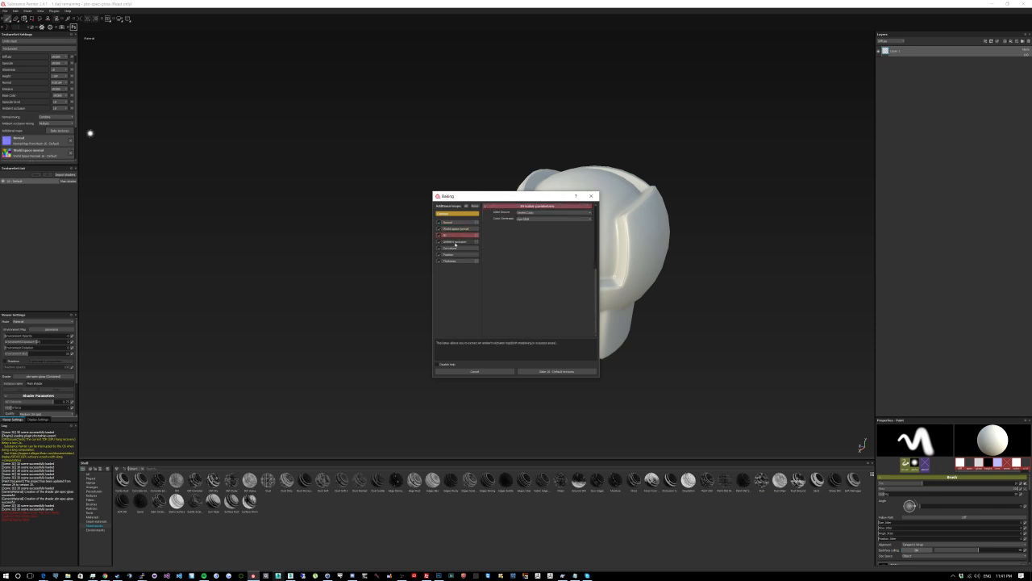
{"action": "left_click", "coordinate": [536, 212]}
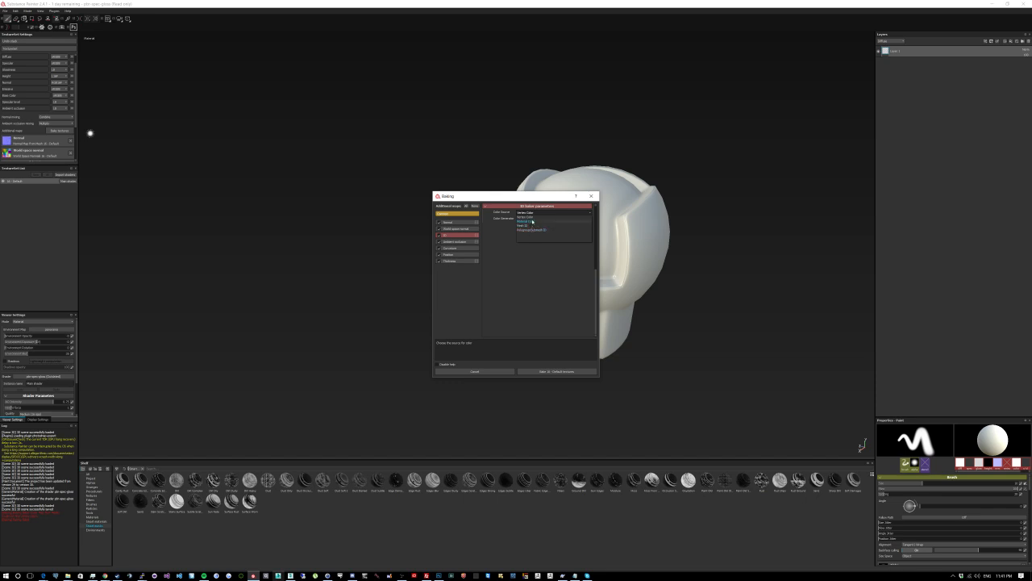
{"action": "left_click", "coordinate": [535, 221]}
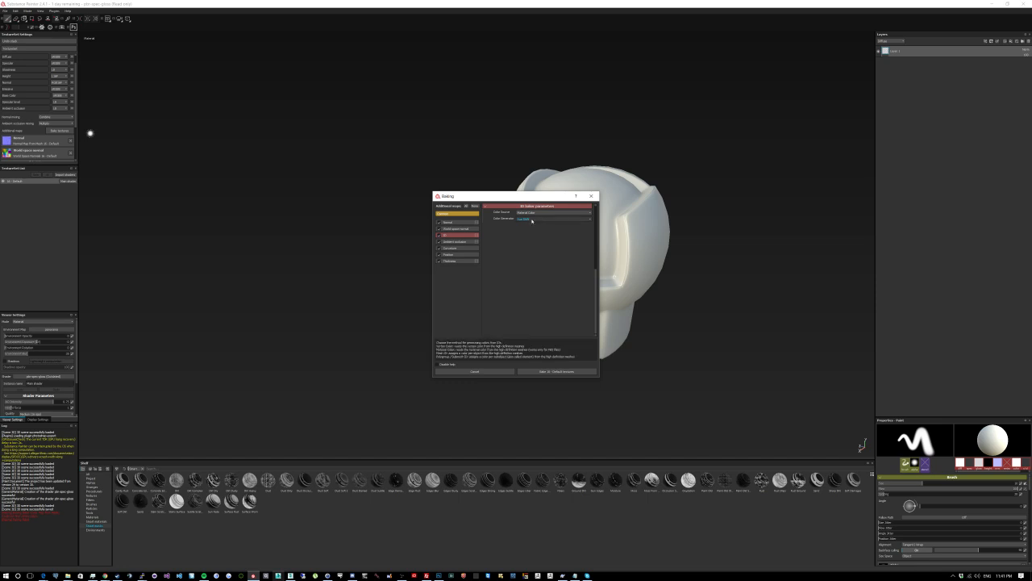
{"action": "left_click", "coordinate": [455, 242]}
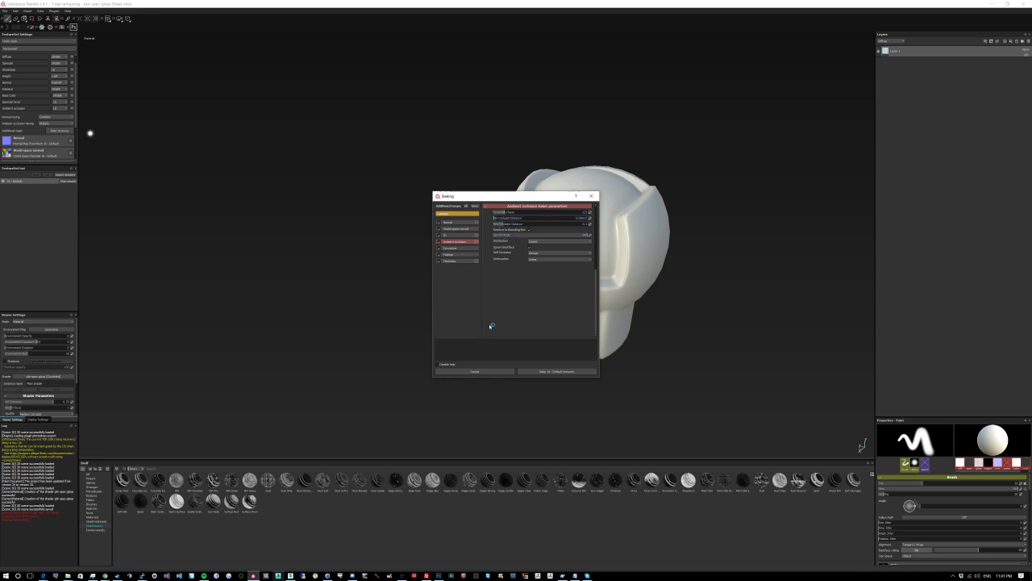
{"action": "left_click", "coordinate": [570, 371]}
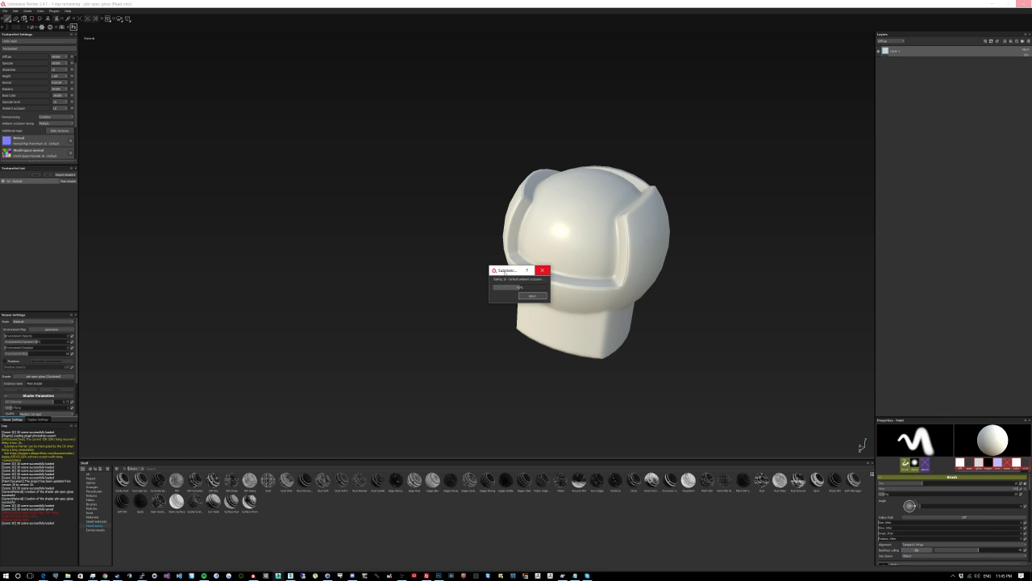
{"action": "left_click_drag", "start_coordinate": [504, 271], "coordinate": [465, 271]}
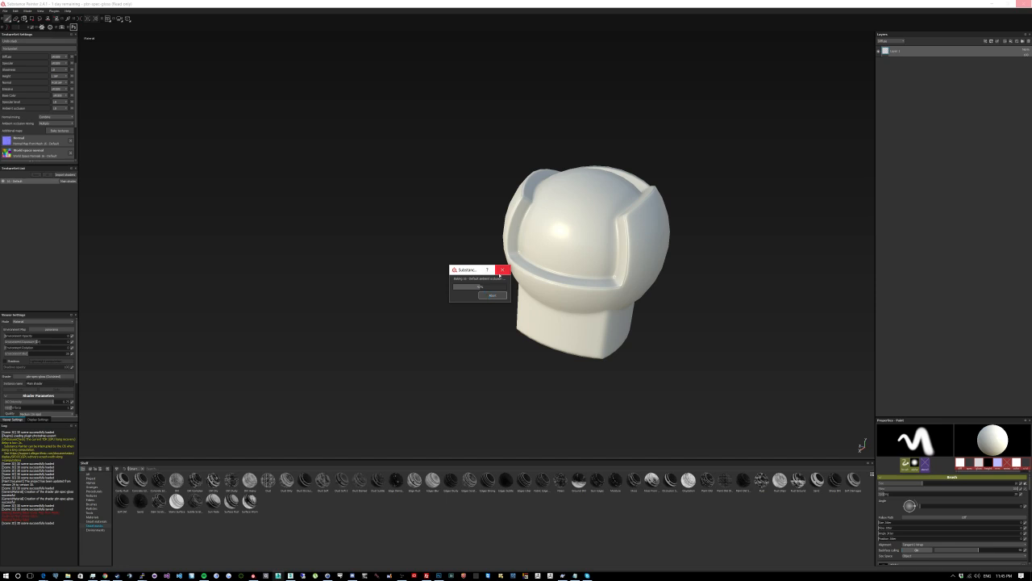
{"action": "left_click_drag", "start_coordinate": [467, 274], "coordinate": [455, 269]}
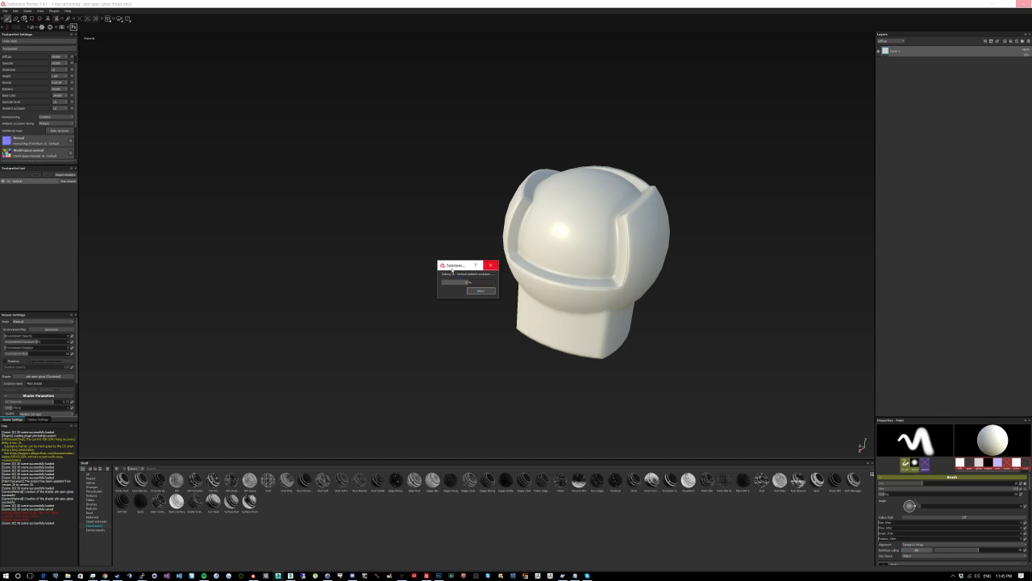
{"action": "left_click_drag", "start_coordinate": [457, 266], "coordinate": [448, 255]}
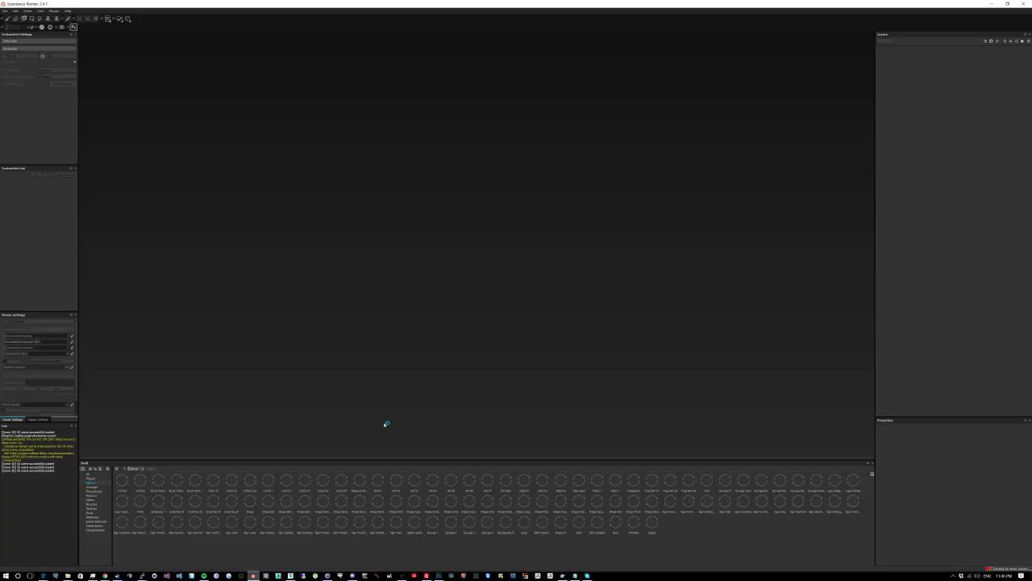
Step: Dismiss the welcome window, start a new project, and open the mesh file selection
{"action": "left_click", "coordinate": [578, 332]}
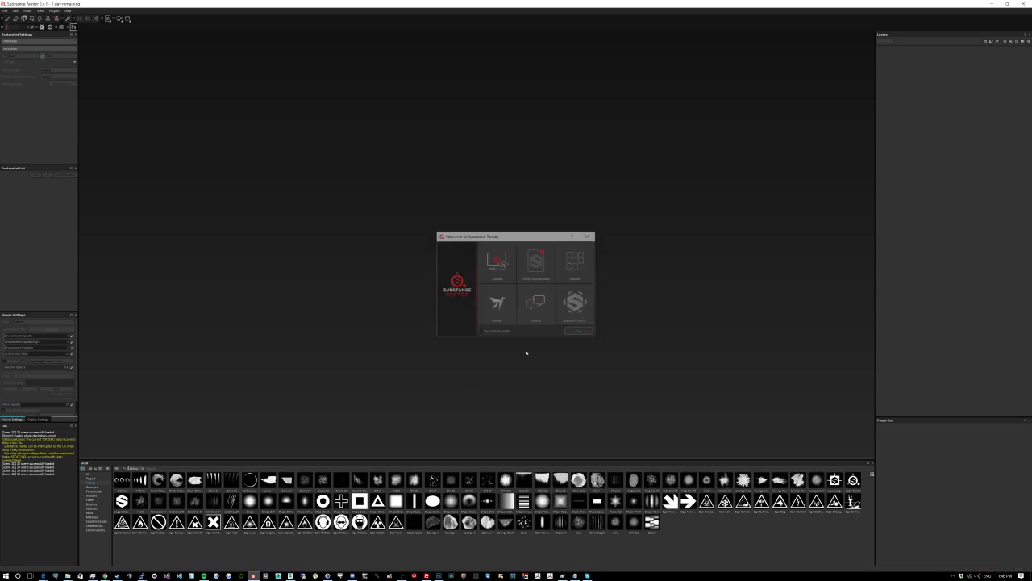
{"action": "left_click", "coordinate": [5, 11]}
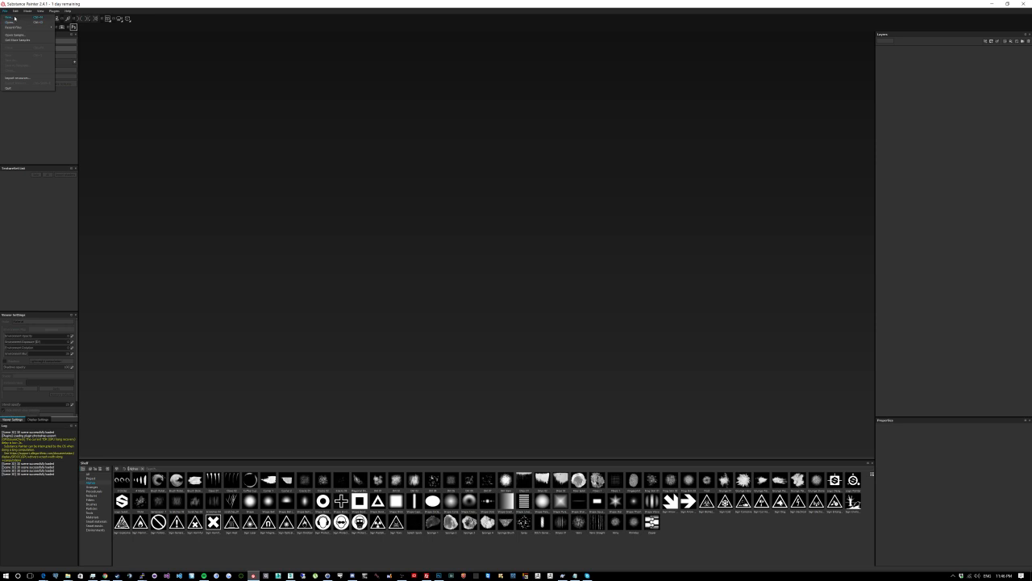
{"action": "left_click", "coordinate": [10, 17]}
{"action": "left_click", "coordinate": [565, 239]}
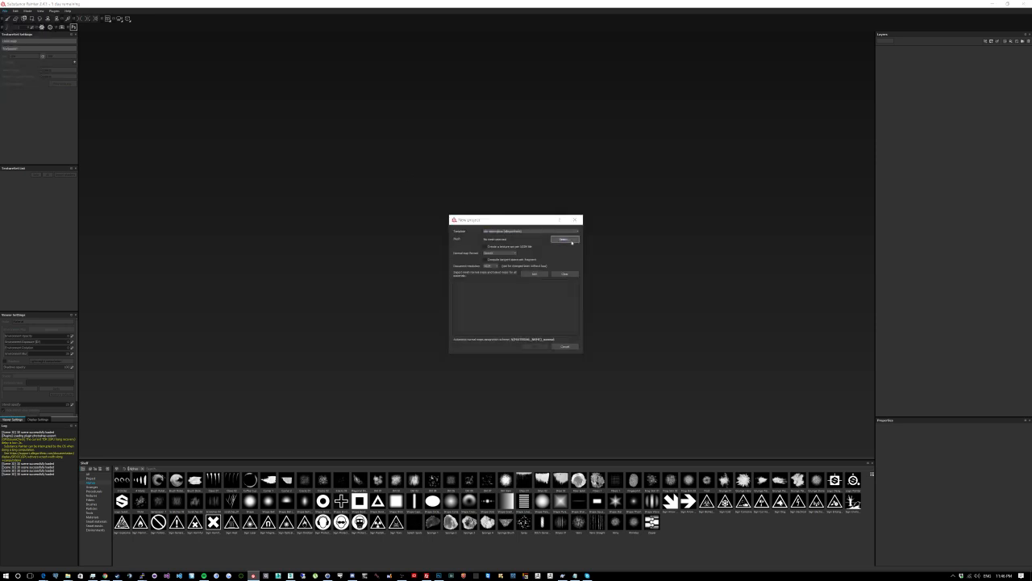
Step: Create a new project from the sampleLP.FBX mesh on the Desktop with a document resolution of 2048
{"action": "left_click_drag", "start_coordinate": [767, 286], "coordinate": [768, 389]}
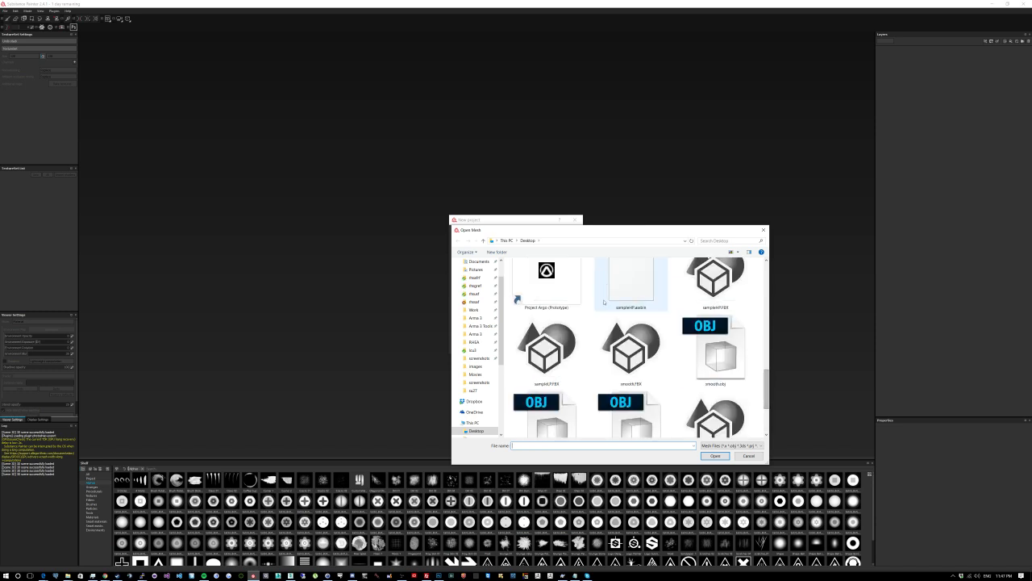
{"action": "double_click", "coordinate": [557, 355]}
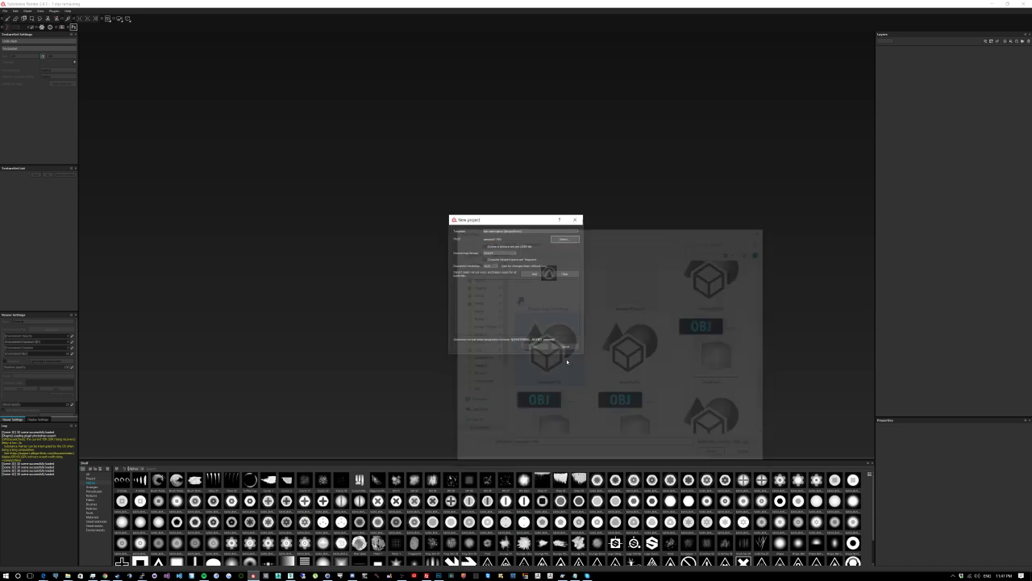
{"action": "left_click", "coordinate": [489, 266]}
{"action": "left_click", "coordinate": [491, 285]}
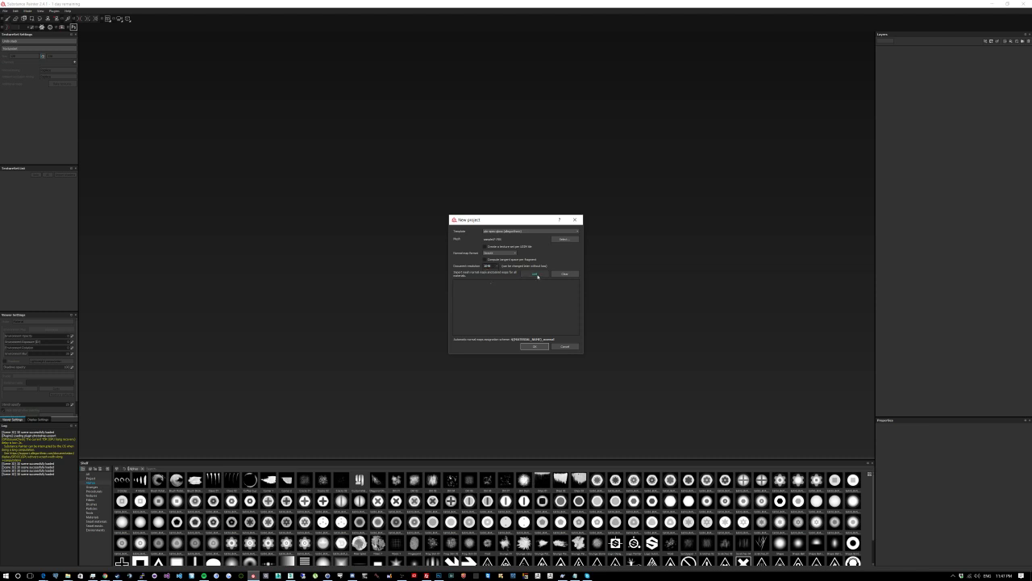
{"action": "left_click", "coordinate": [535, 346]}
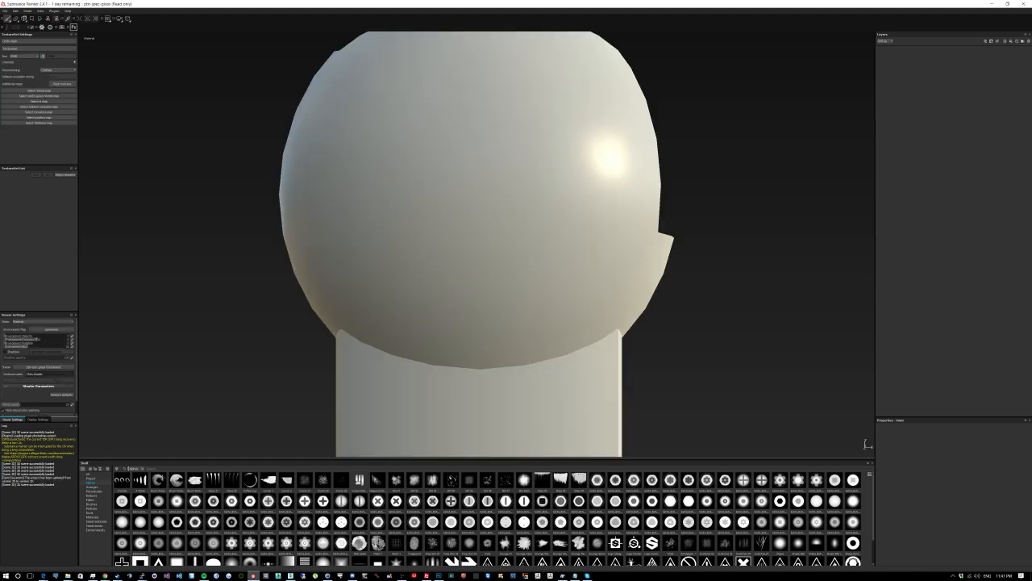
Step: Add Ambient occlusion, Specular level and Base Color channels to the texture set
{"action": "left_click", "coordinate": [72, 62]}
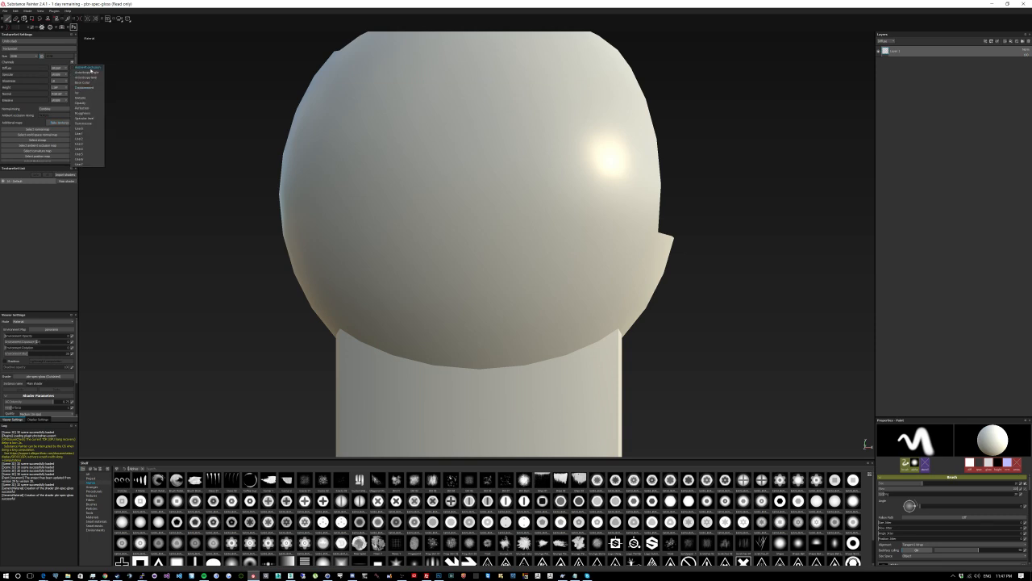
{"action": "left_click", "coordinate": [88, 67]}
{"action": "left_click", "coordinate": [72, 62]}
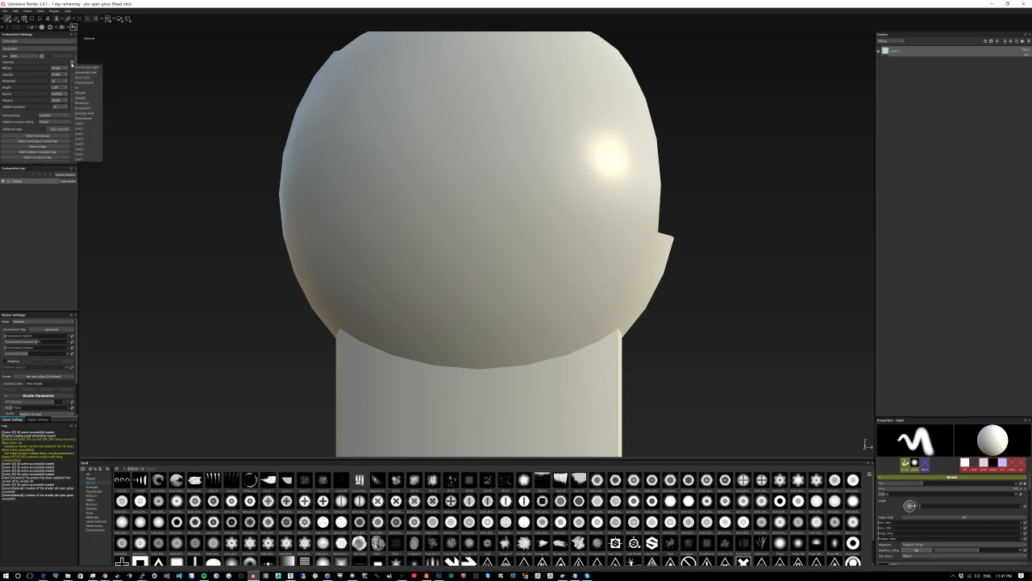
{"action": "left_click", "coordinate": [96, 114]}
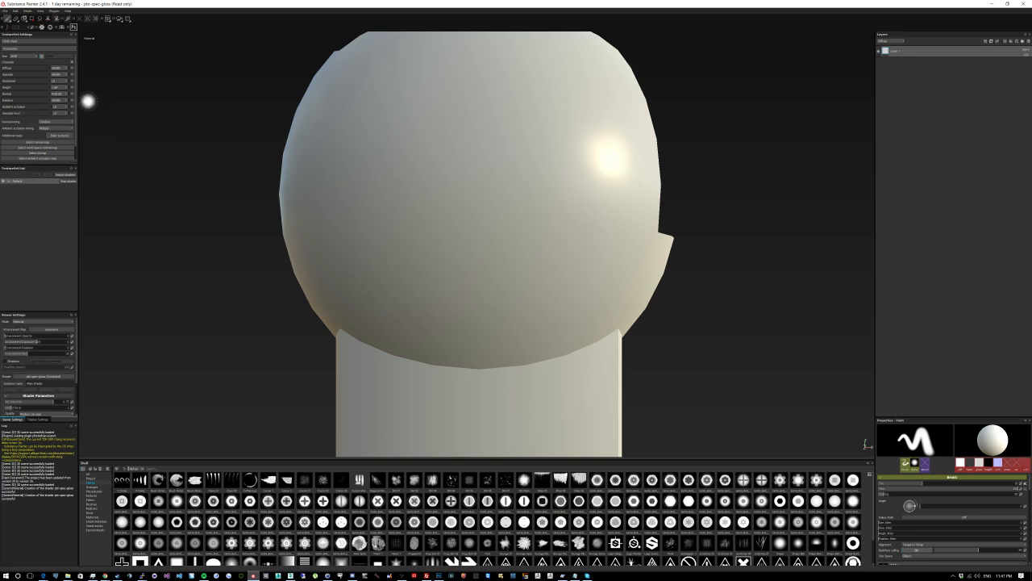
{"action": "left_click", "coordinate": [71, 62]}
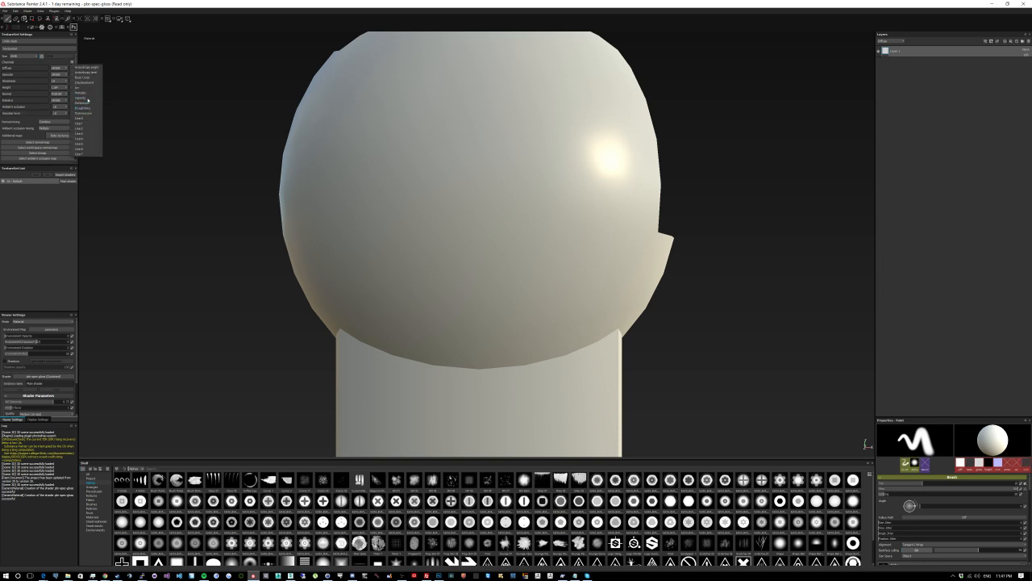
{"action": "left_click", "coordinate": [92, 78]}
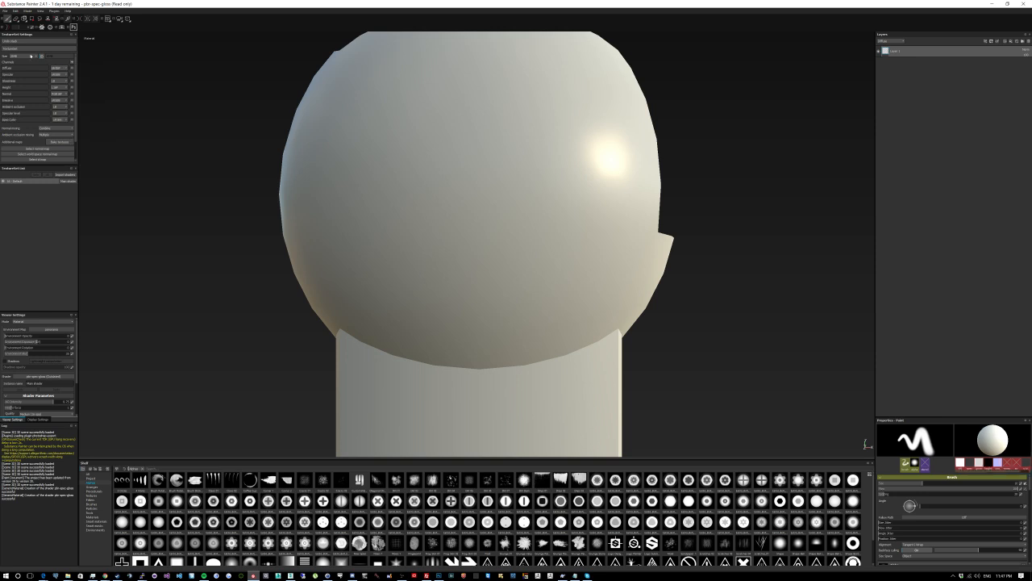
Step: Set the map baking output size to 2048x2048 and add sampleHP.FBX from the Desktop as the high-definition mesh
{"action": "left_click", "coordinate": [59, 142]}
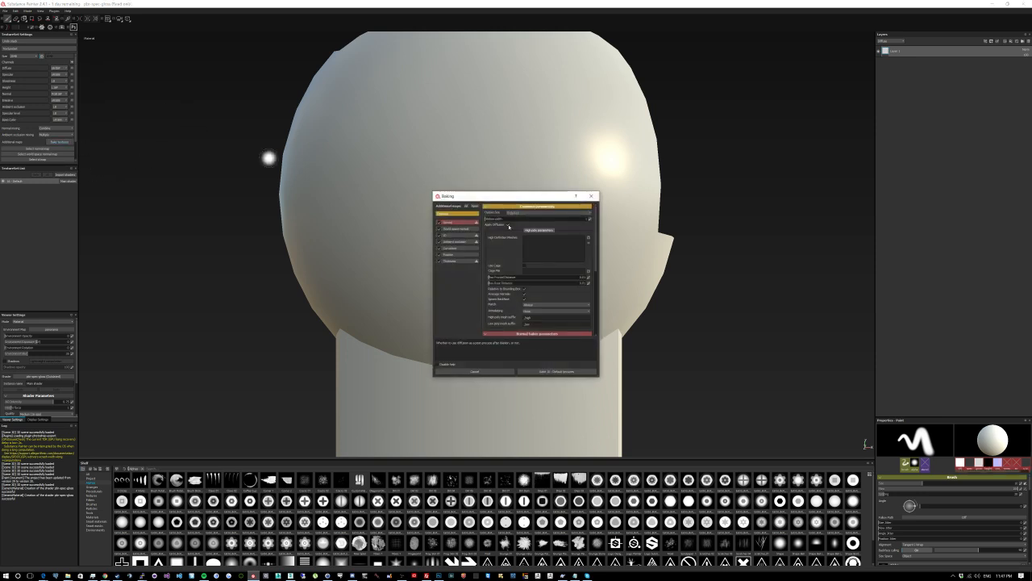
{"action": "left_click", "coordinate": [586, 212]}
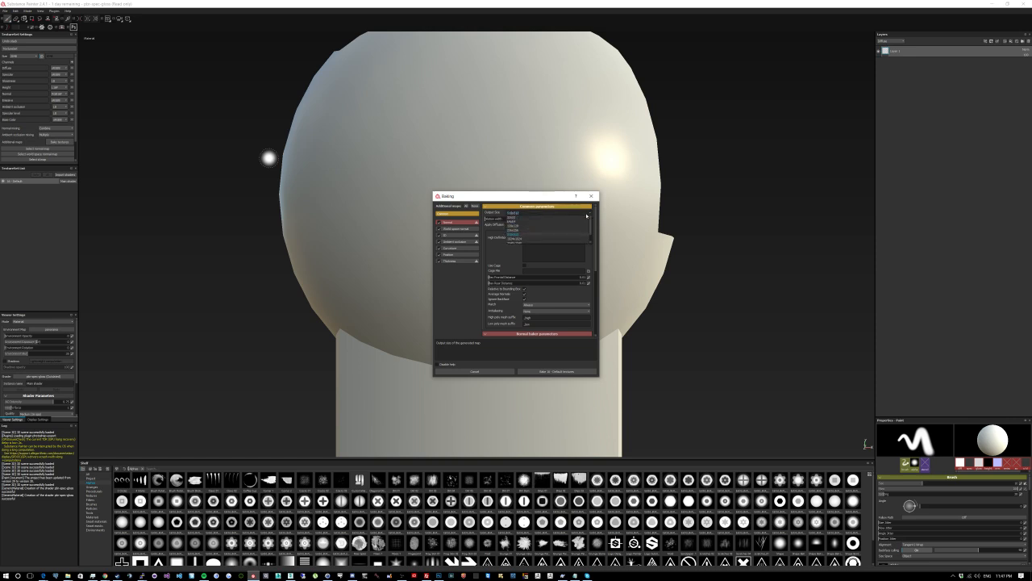
{"action": "left_click", "coordinate": [532, 236]}
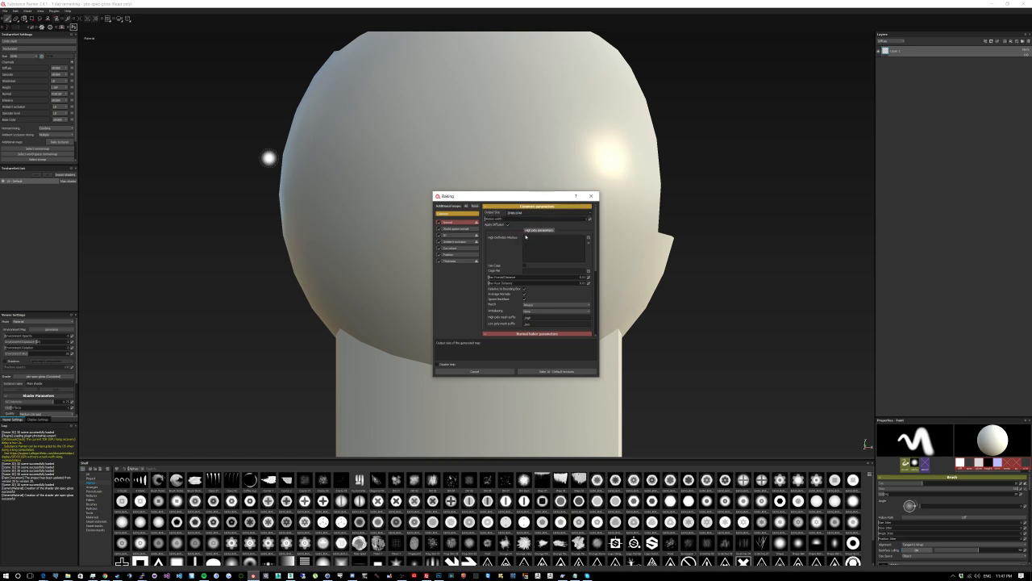
{"action": "left_click_drag", "start_coordinate": [597, 236], "coordinate": [598, 241]}
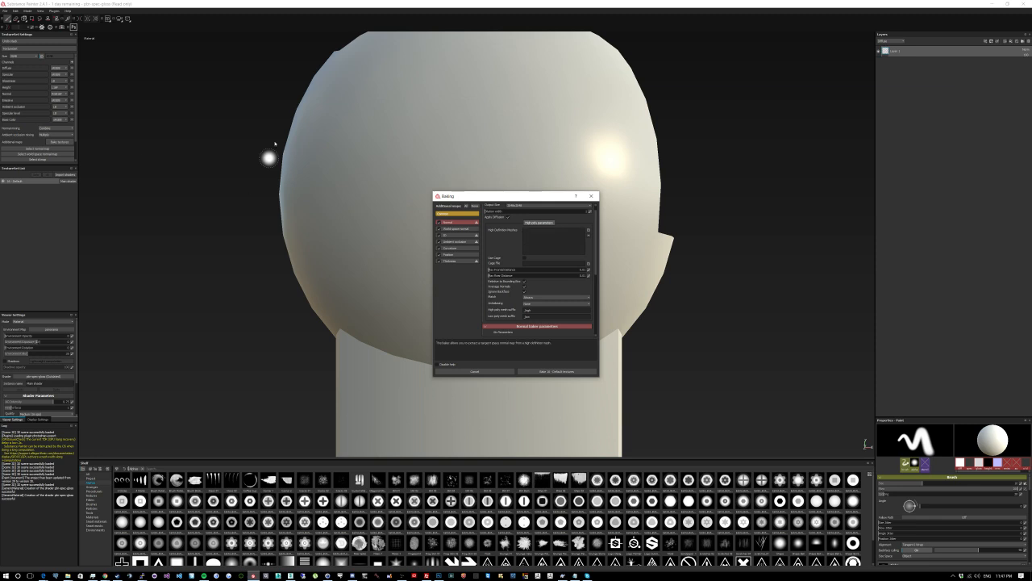
{"action": "left_click", "coordinate": [589, 231]}
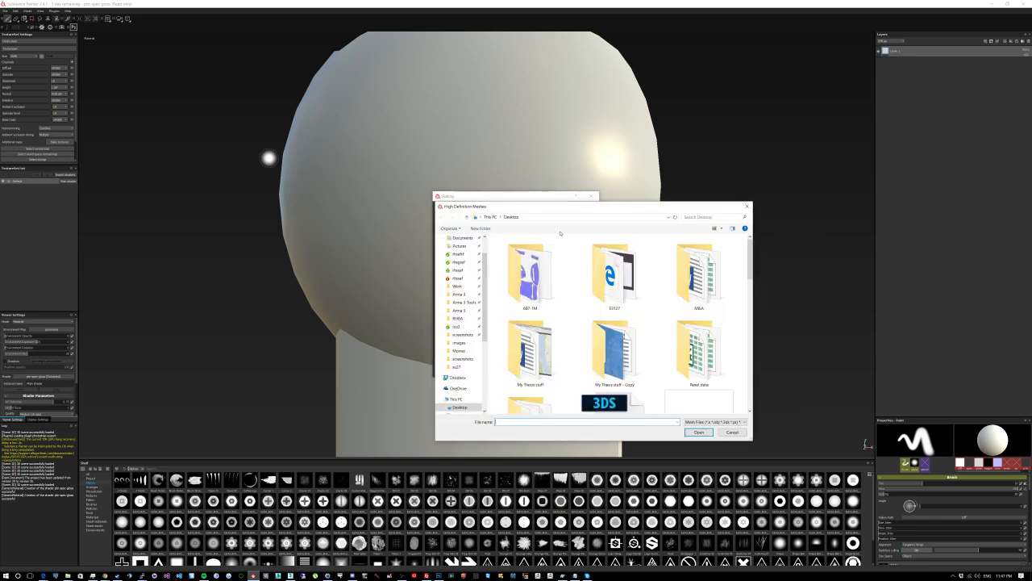
{"action": "scroll", "coordinate": [710, 306], "scroll_direction": "down", "scroll_amount": 5}
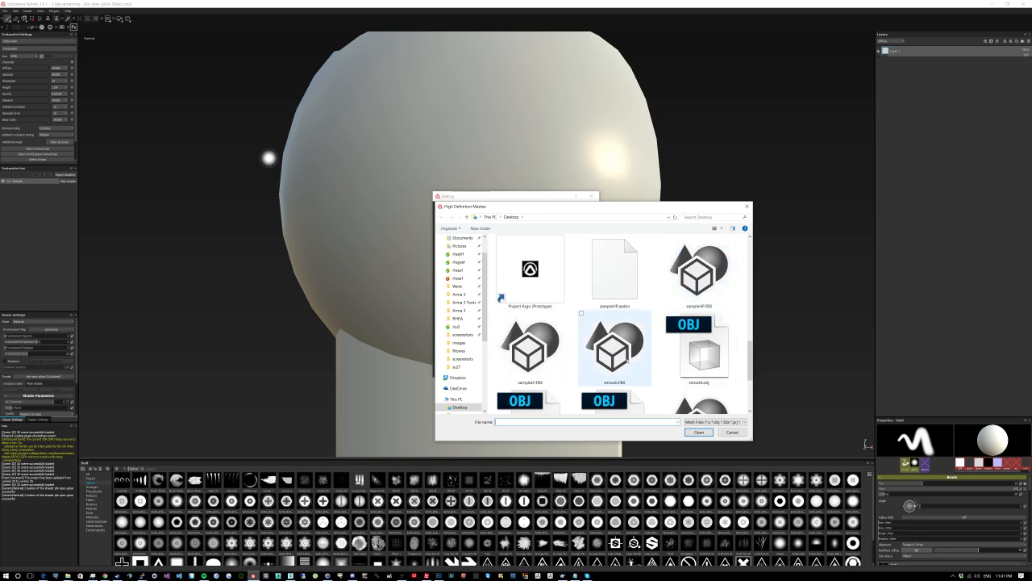
{"action": "double_click", "coordinate": [699, 278]}
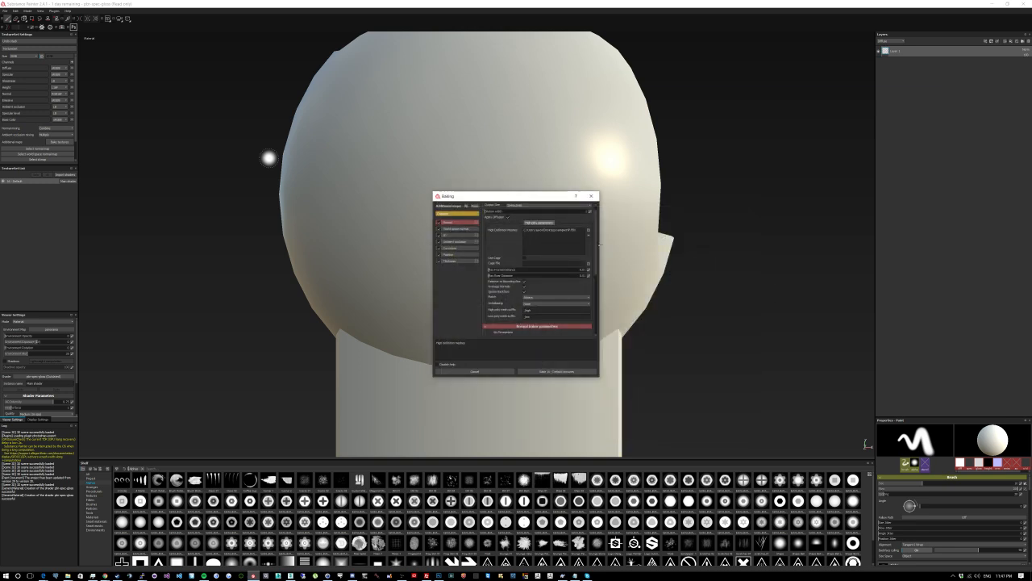
Step: Set the color source of the ID map baker to Material Color
{"action": "left_click", "coordinate": [460, 234]}
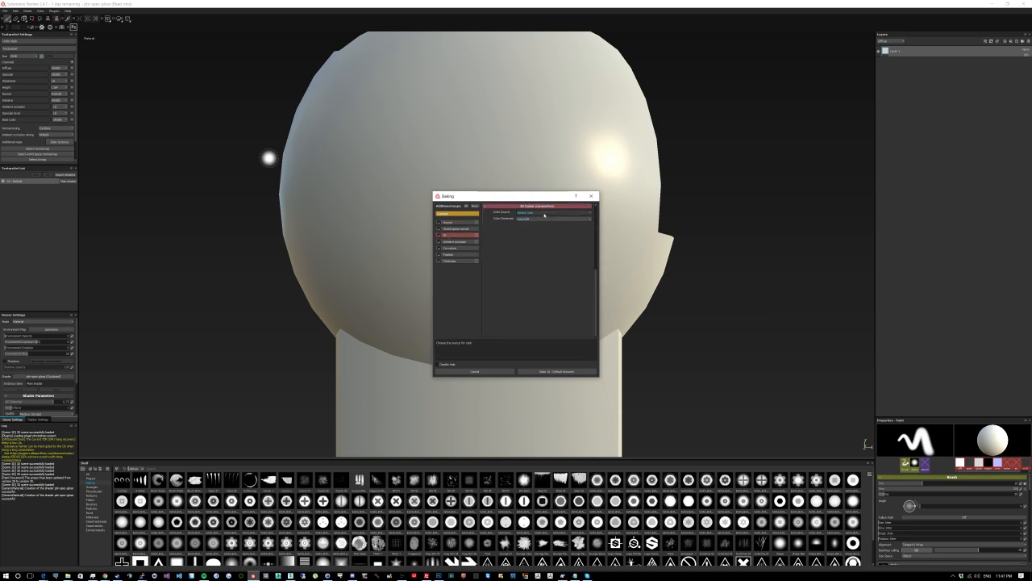
{"action": "left_click", "coordinate": [544, 212]}
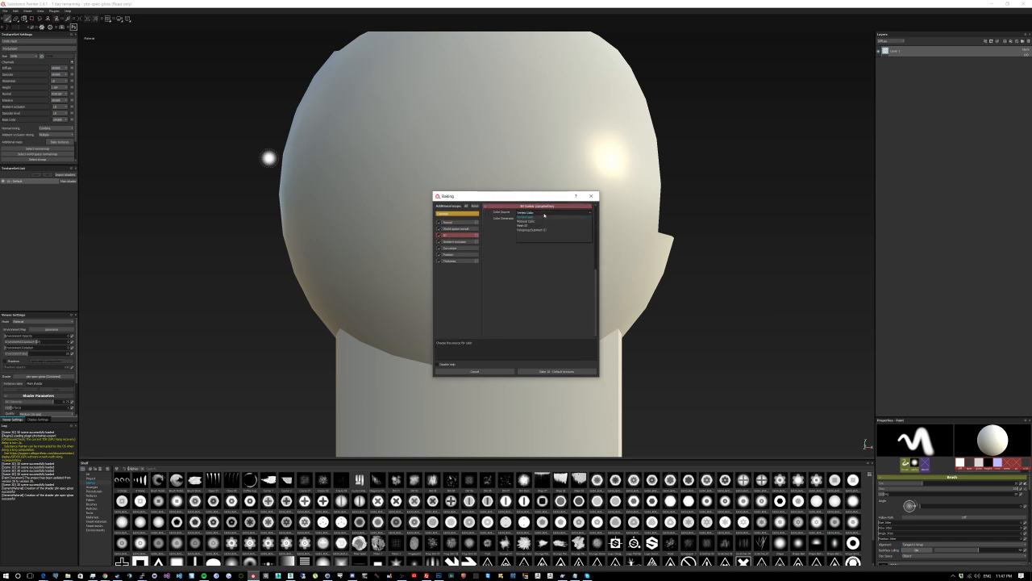
{"action": "left_click", "coordinate": [537, 221]}
Step: Set the common baking antialiasing to Subsampling 2x2 and bake the additional maps for the default texture set
{"action": "left_click", "coordinate": [458, 222]}
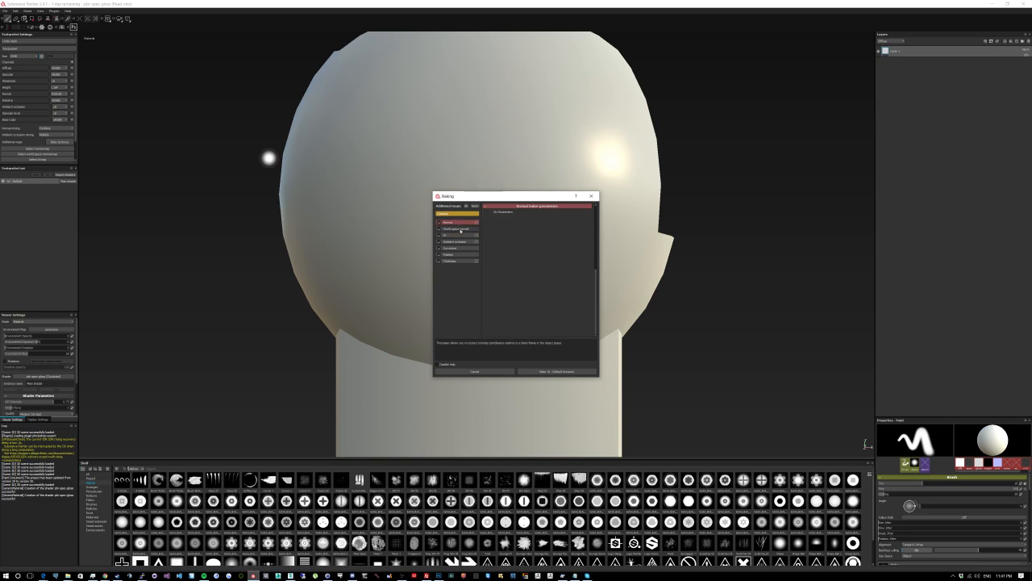
{"action": "left_click", "coordinate": [458, 213]}
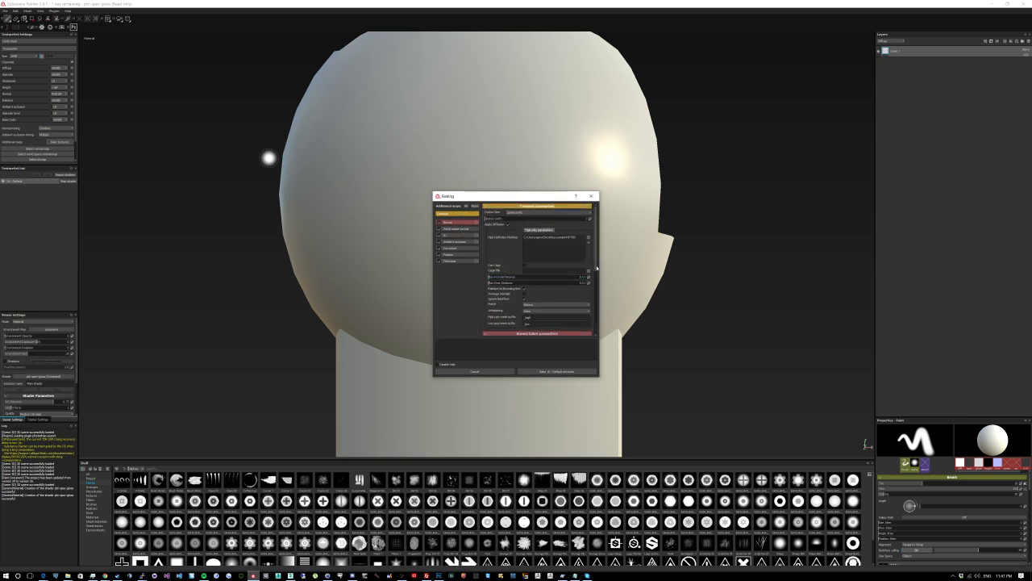
{"action": "left_click_drag", "start_coordinate": [595, 266], "coordinate": [596, 279]}
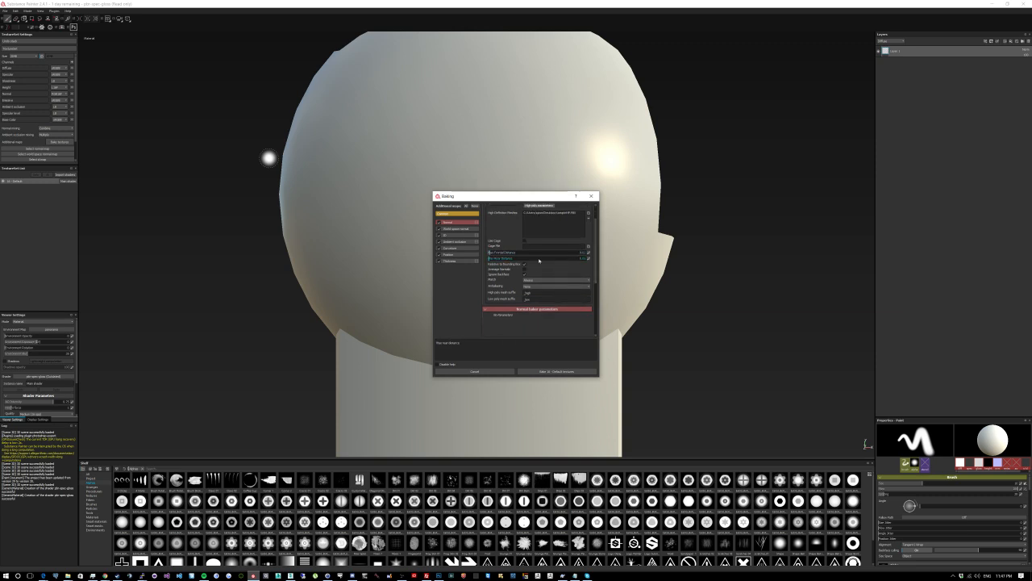
{"action": "left_click_drag", "start_coordinate": [595, 269], "coordinate": [596, 275]}
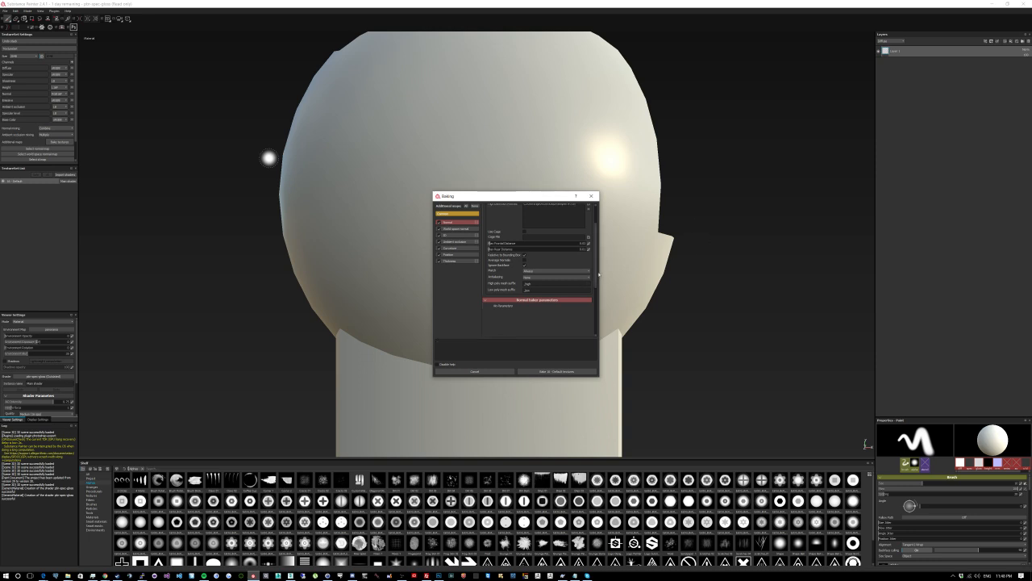
{"action": "scroll", "coordinate": [595, 278], "scroll_direction": "up", "scroll_amount": 3}
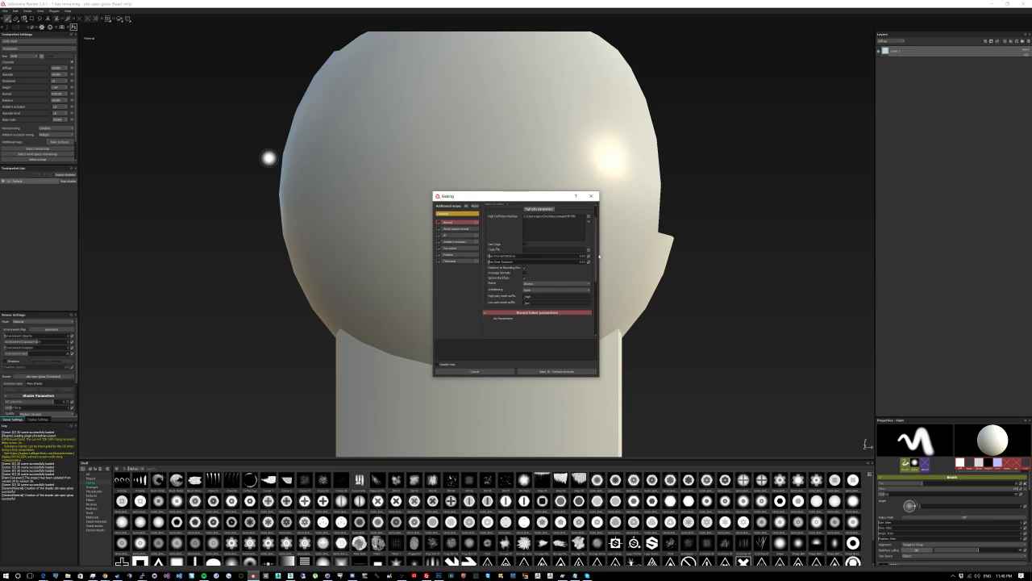
{"action": "scroll", "coordinate": [597, 241], "scroll_direction": "up", "scroll_amount": 1}
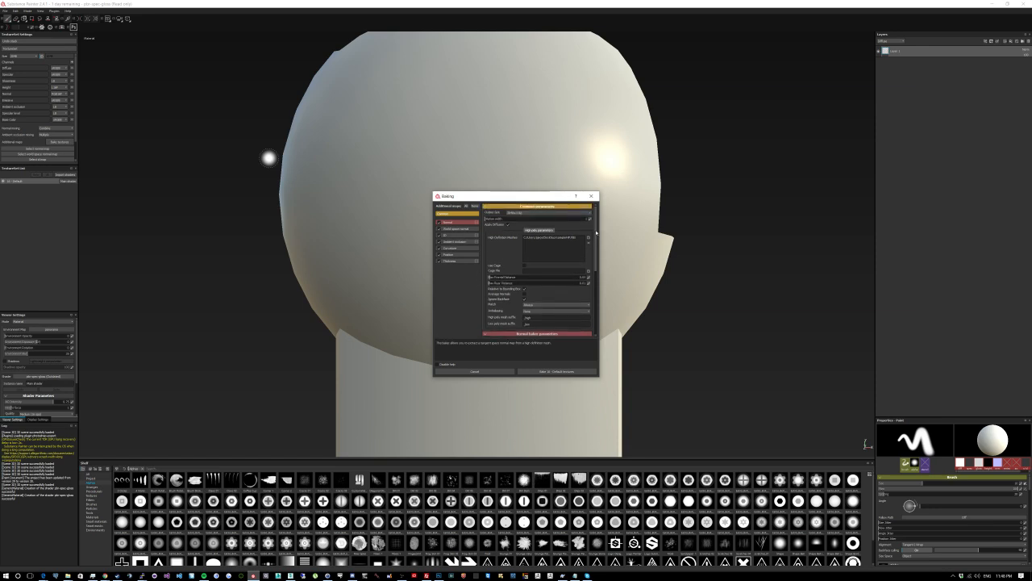
{"action": "left_click", "coordinate": [538, 310]}
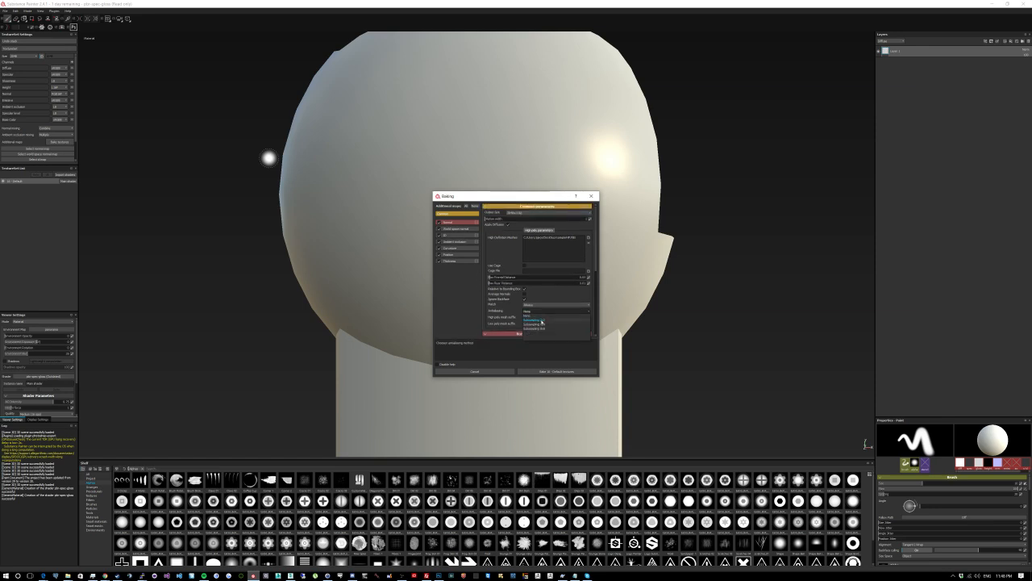
{"action": "left_click", "coordinate": [538, 318]}
{"action": "left_click", "coordinate": [525, 372]}
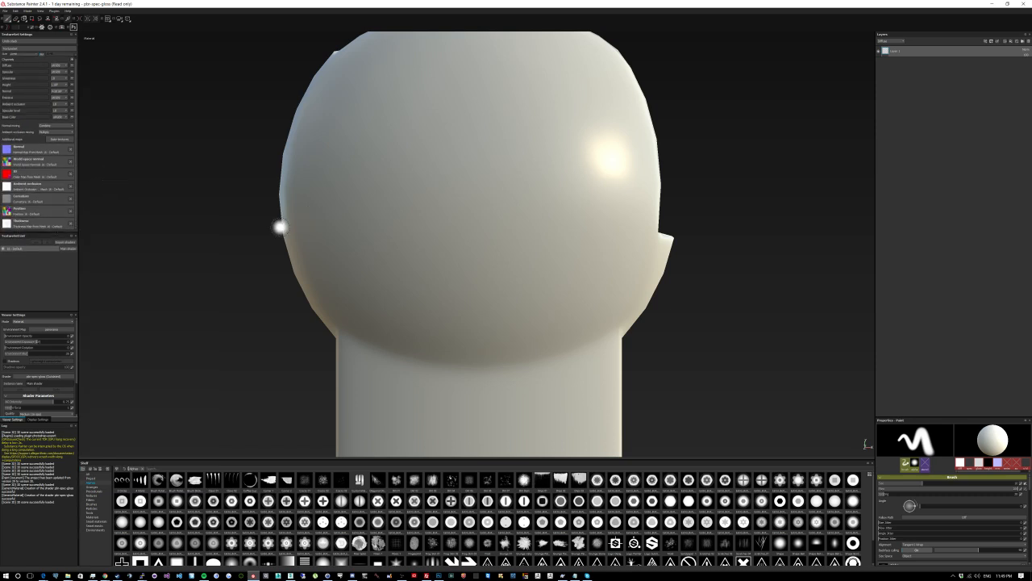
Step: Examine the baked model from several sides and distances to check the grooves and edges
{"action": "scroll", "coordinate": [257, 229], "scroll_direction": "down", "scroll_amount": 3}
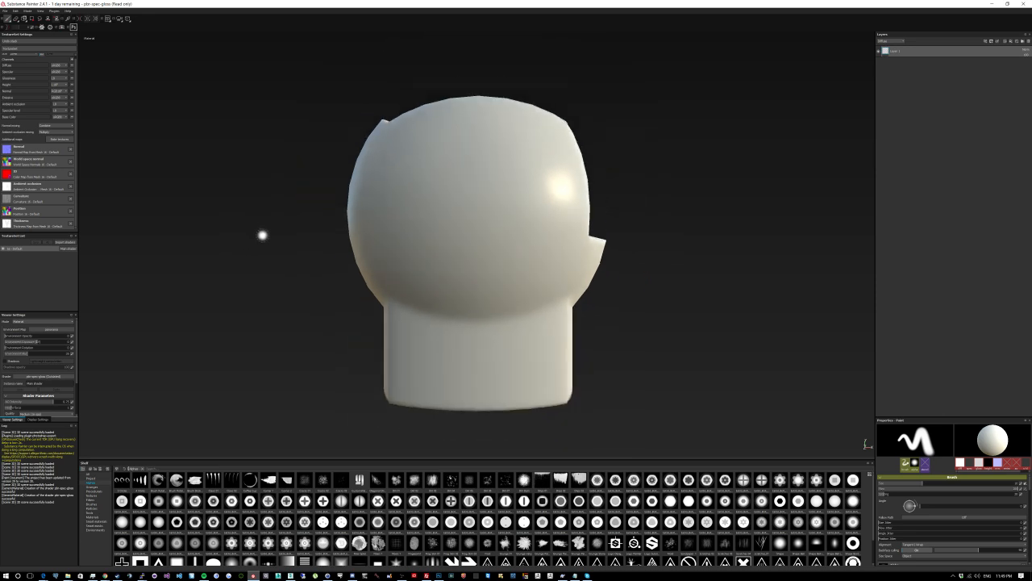
{"action": "left_click_drag", "start_coordinate": [260, 233], "coordinate": [208, 242], "text": "alt"}
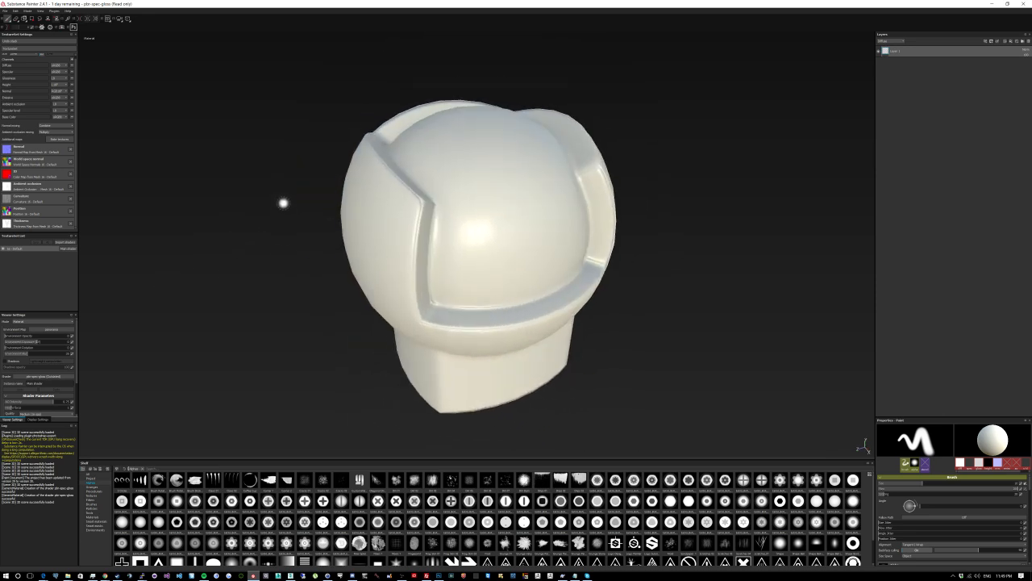
{"action": "left_click_drag", "start_coordinate": [284, 203], "coordinate": [154, 173], "text": "alt"}
{"action": "scroll", "coordinate": [279, 180], "scroll_direction": "down", "scroll_amount": 3}
{"action": "left_click_drag", "start_coordinate": [319, 191], "coordinate": [349, 176], "text": "alt"}
{"action": "scroll", "coordinate": [349, 177], "scroll_direction": "up", "scroll_amount": 5}
{"action": "scroll", "coordinate": [349, 178], "scroll_direction": "down", "scroll_amount": 7}
{"action": "left_click_drag", "start_coordinate": [300, 145], "coordinate": [353, 175], "text": "alt"}
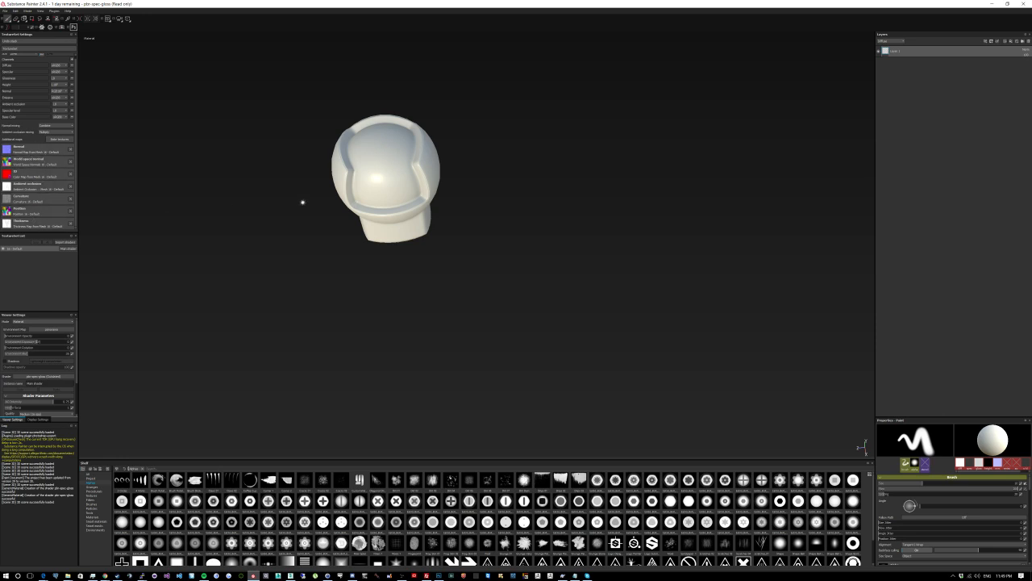
{"action": "middle_click_drag", "start_coordinate": [268, 152], "coordinate": [339, 220], "text": "alt"}
Step: Save the project on the Desktop under the name sample
{"action": "left_click", "coordinate": [5, 11]}
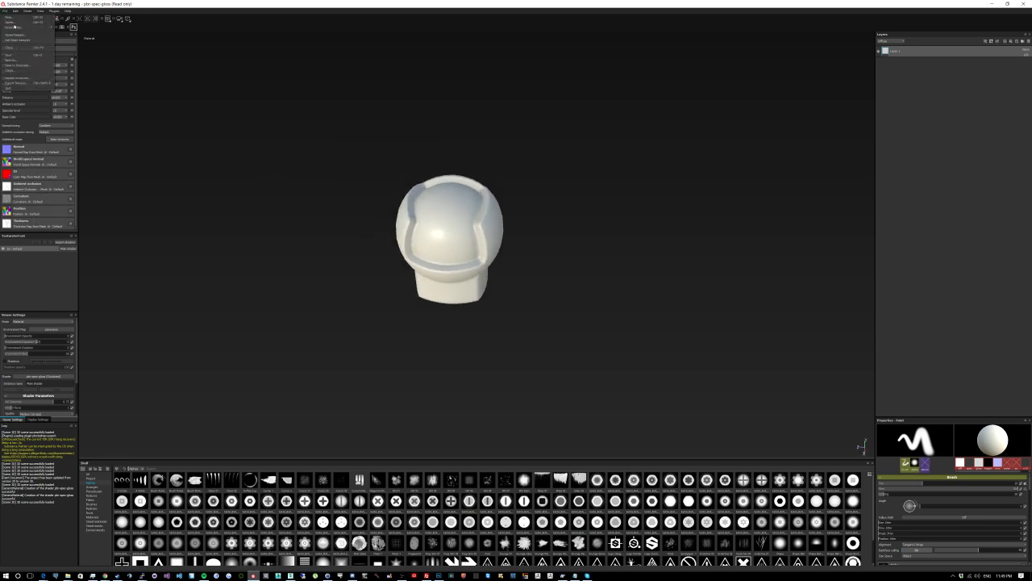
{"action": "left_click", "coordinate": [22, 61]}
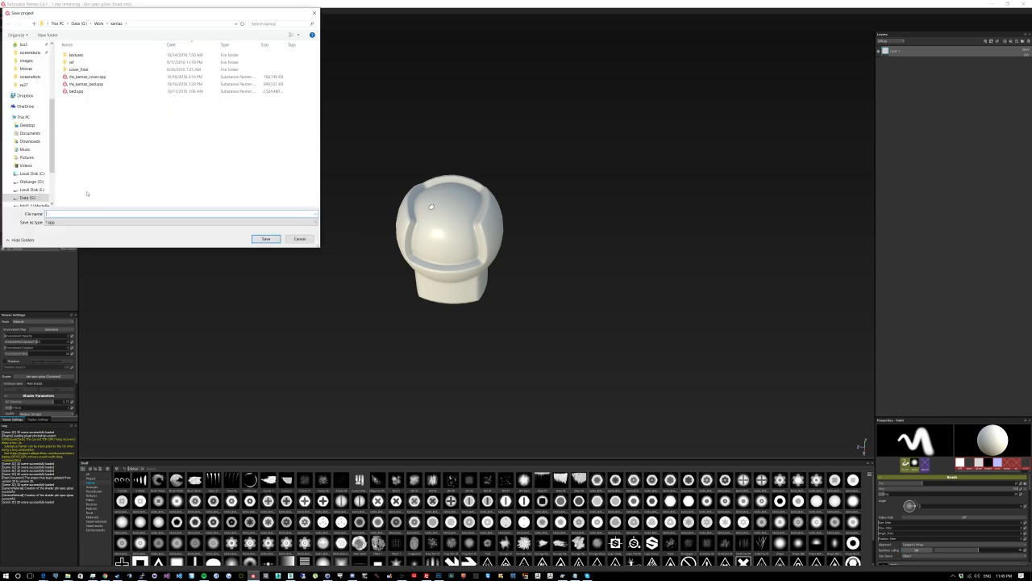
{"action": "left_click", "coordinate": [27, 125]}
{"action": "left_click", "coordinate": [71, 214]}
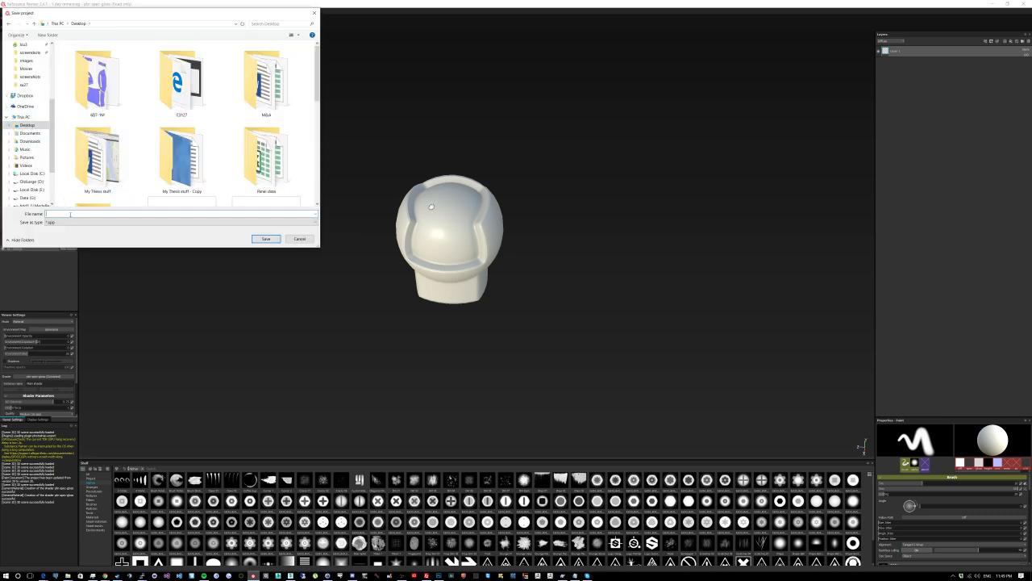
{"action": "type", "text": "sample"}
{"action": "key", "text": "Return"}
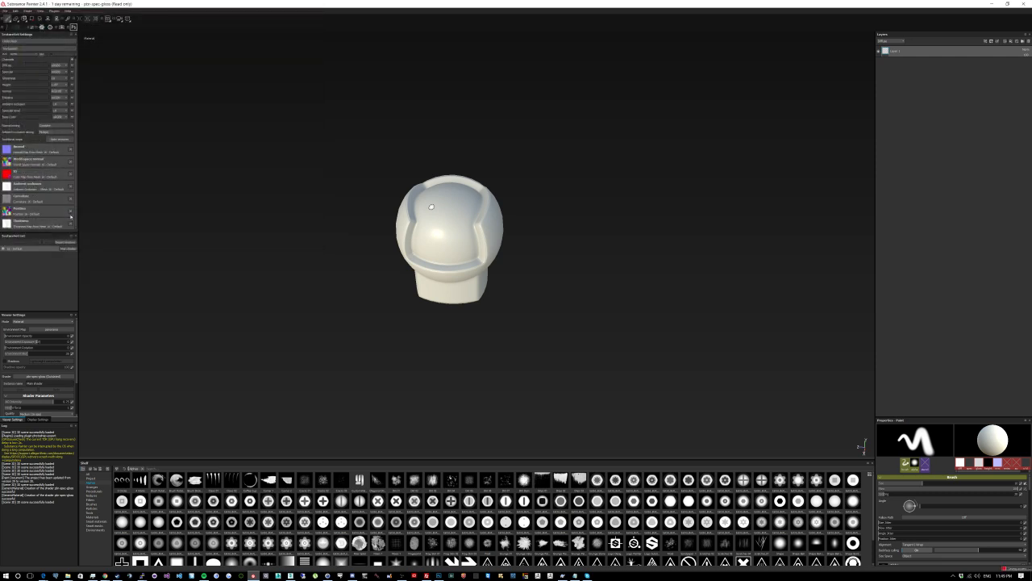
Step: Add the dark grey metal smart material from the smart materials library below Layer 1 and expand its folder
{"action": "left_click_drag", "start_coordinate": [623, 219], "coordinate": [497, 228], "text": "alt"}
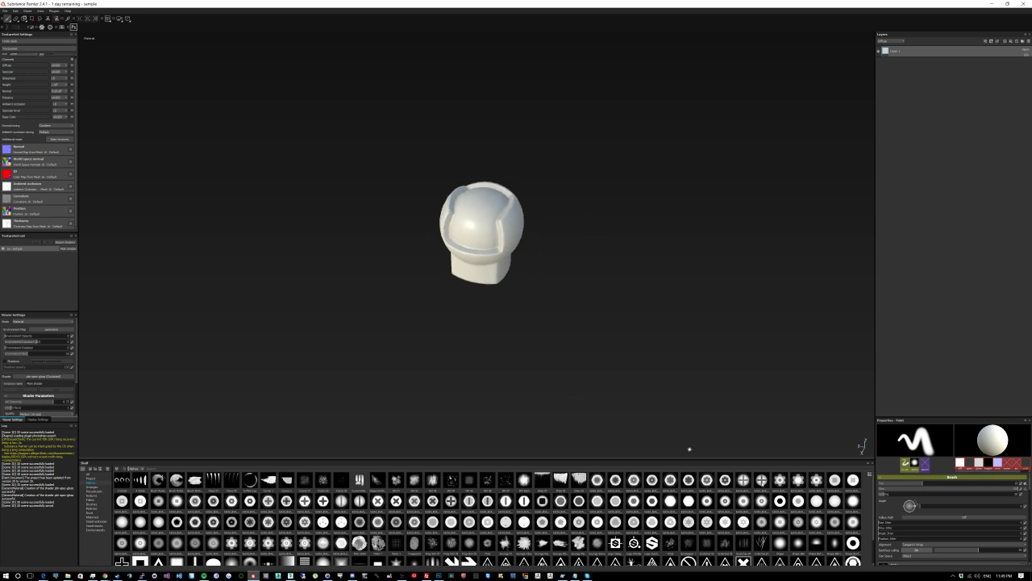
{"action": "left_click", "coordinate": [104, 522]}
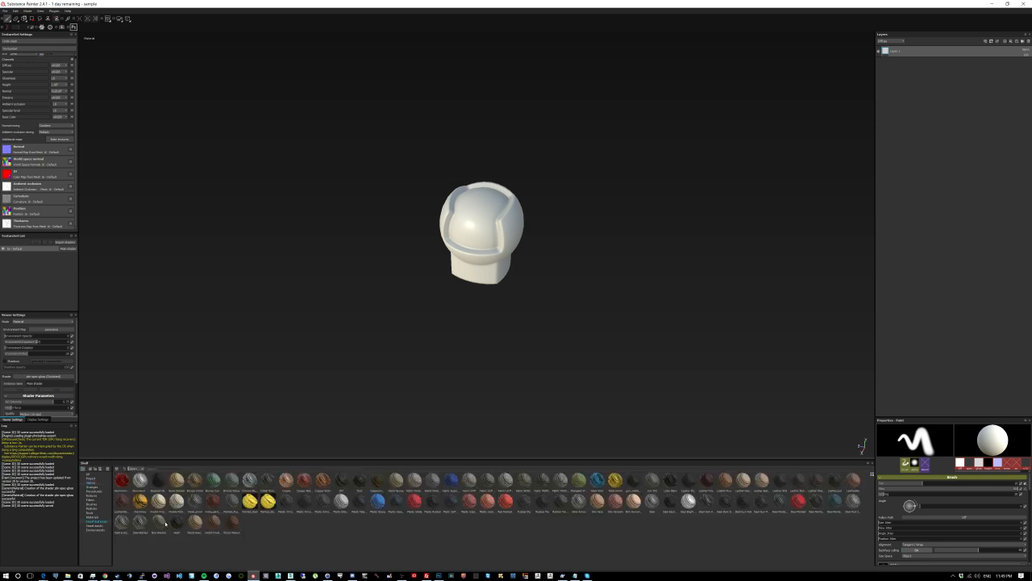
{"action": "mouse_move", "coordinate": [197, 502]}
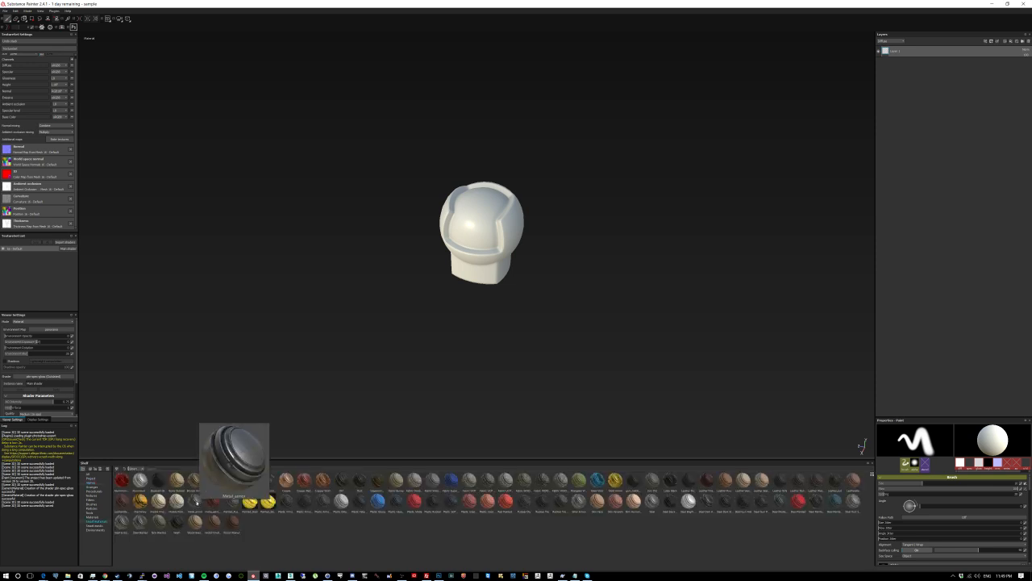
{"action": "left_click_drag", "start_coordinate": [197, 501], "coordinate": [936, 84]}
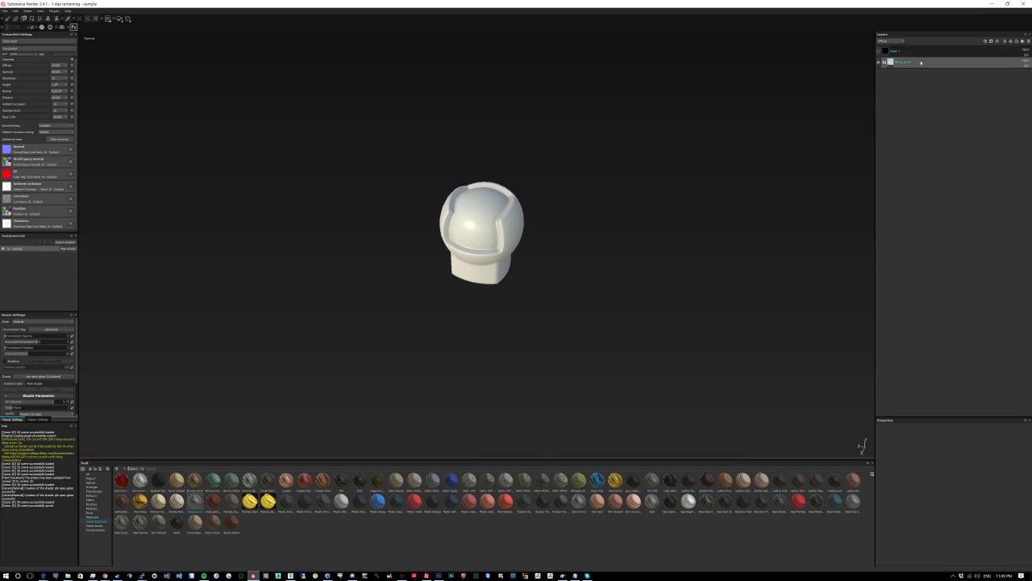
{"action": "left_click", "coordinate": [887, 62]}
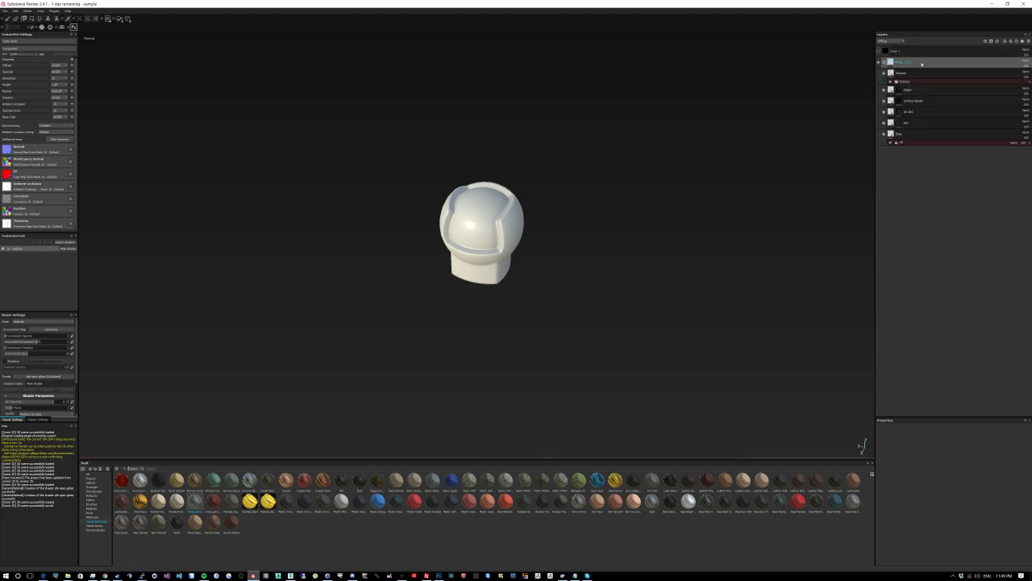
Step: Mask the metal folder with a color selection that picks the purple ID area on the model's front
{"action": "right_click", "coordinate": [922, 64]}
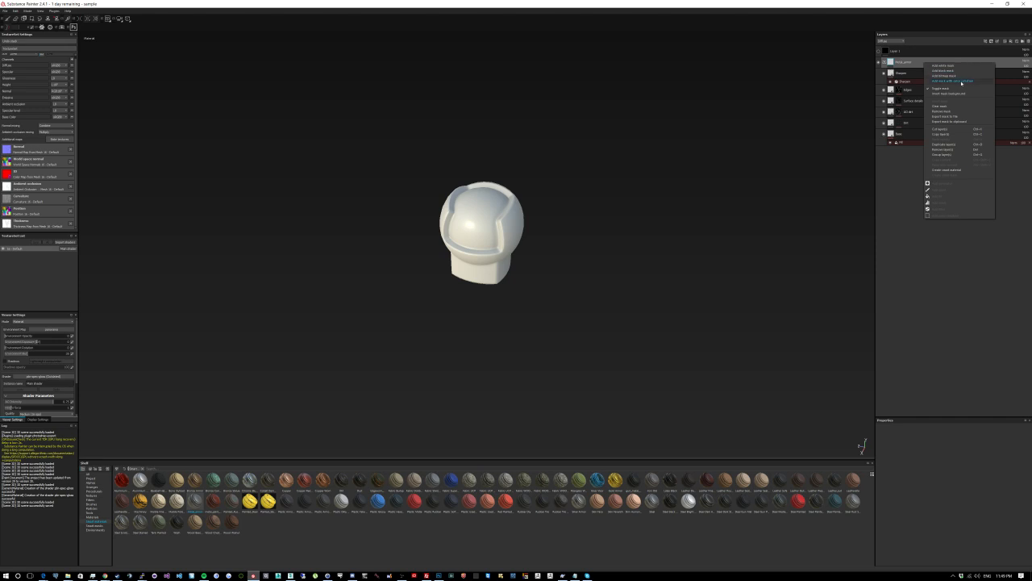
{"action": "left_click", "coordinate": [961, 81]}
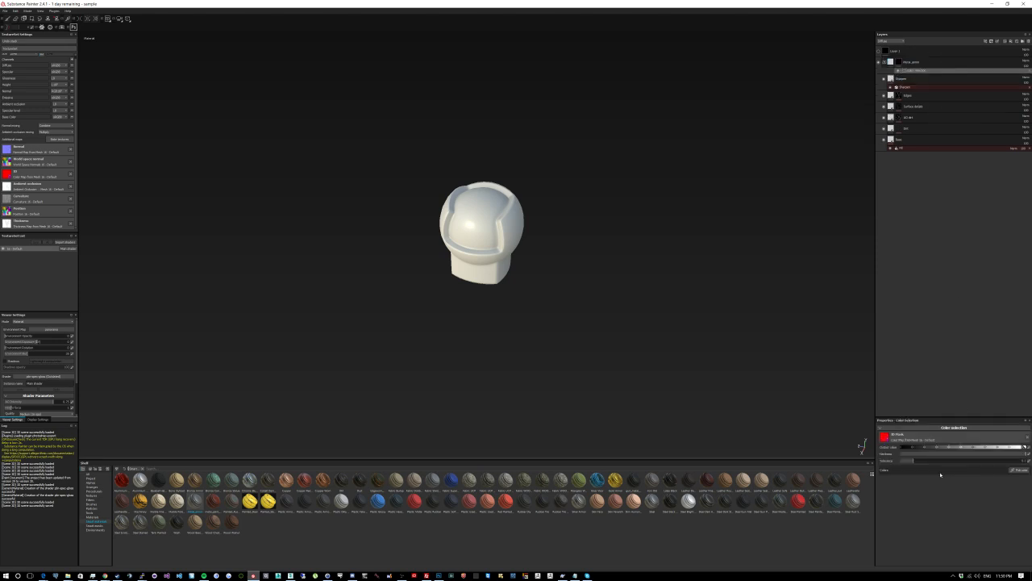
{"action": "left_click", "coordinate": [1020, 469]}
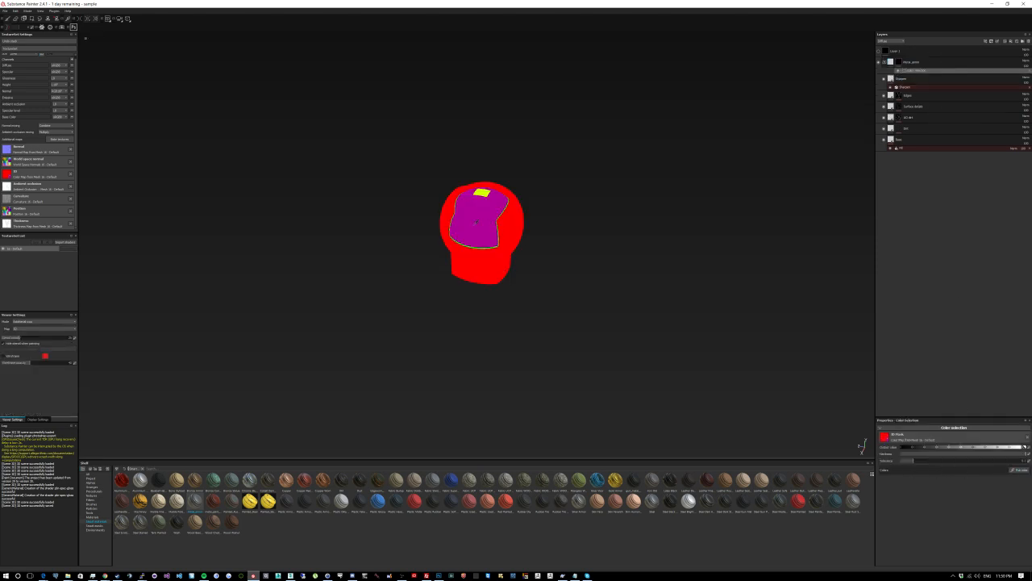
{"action": "left_click", "coordinate": [477, 219]}
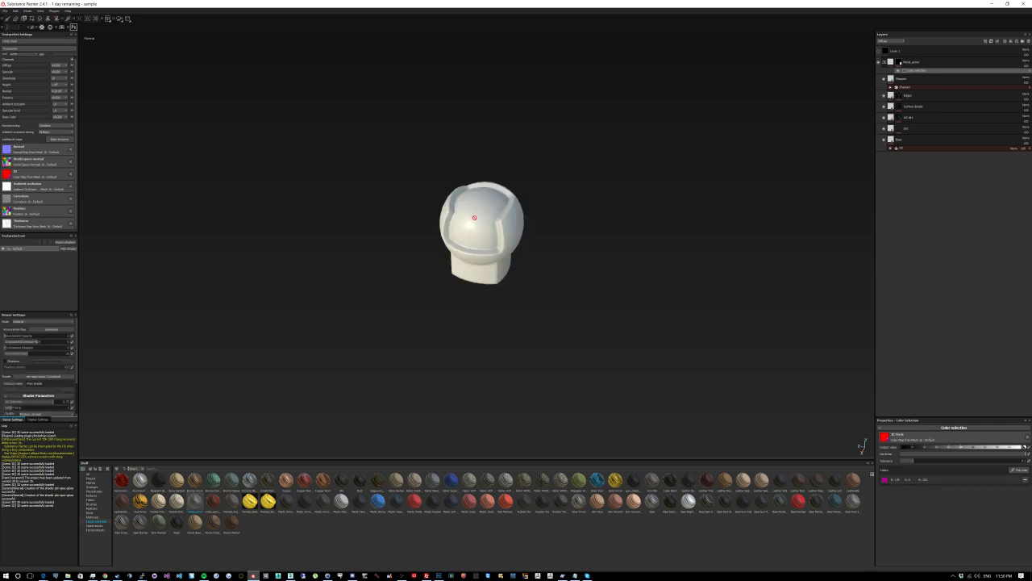
{"action": "scroll", "coordinate": [474, 208], "scroll_direction": "up", "scroll_amount": 3}
{"action": "scroll", "coordinate": [475, 208], "scroll_direction": "up", "scroll_amount": 3}
{"action": "left_click_drag", "start_coordinate": [491, 208], "coordinate": [522, 214], "text": "alt"}
{"action": "middle_click_drag", "start_coordinate": [523, 217], "coordinate": [487, 240], "text": "alt"}
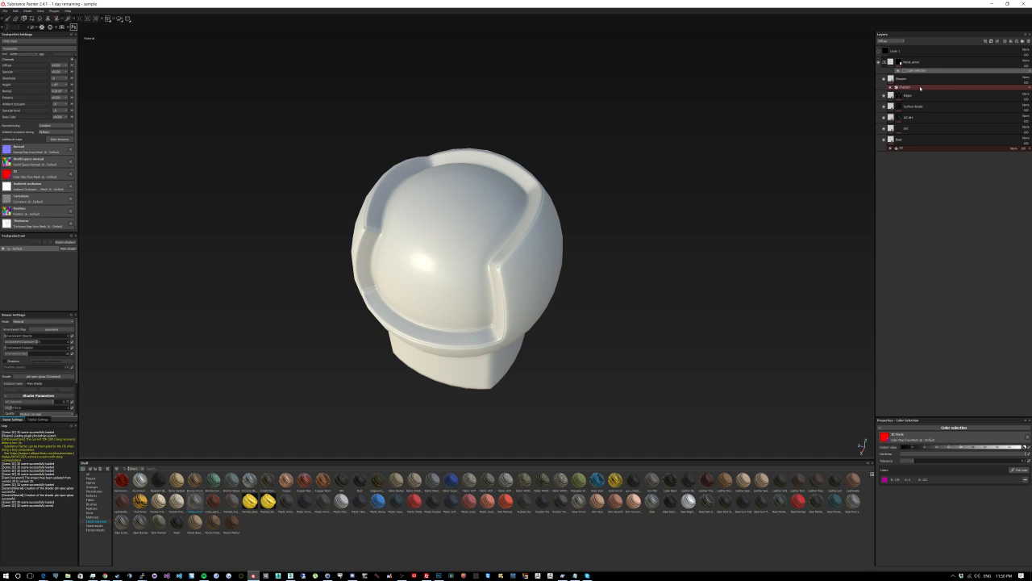
Step: Collapse the masked metal folder and add a fill layer directly above it
{"action": "left_click", "coordinate": [884, 62]}
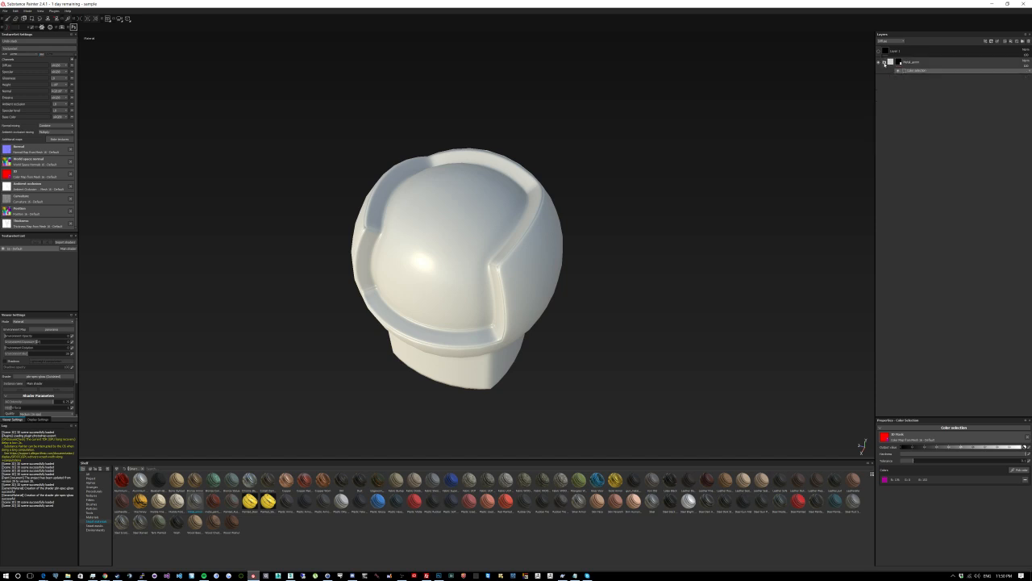
{"action": "left_click", "coordinate": [931, 63]}
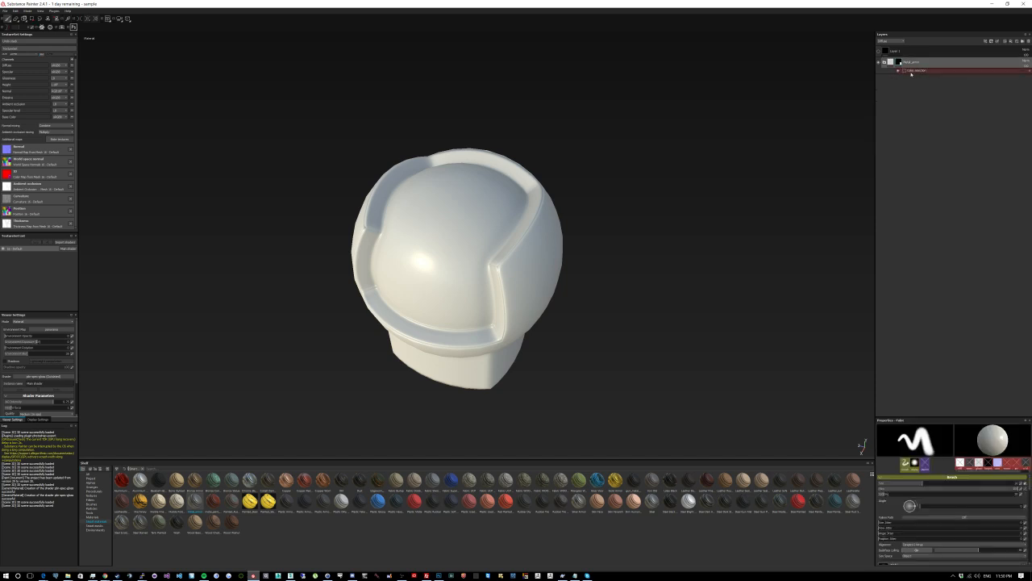
{"action": "double_click", "coordinate": [918, 64]}
{"action": "left_click", "coordinate": [887, 62]}
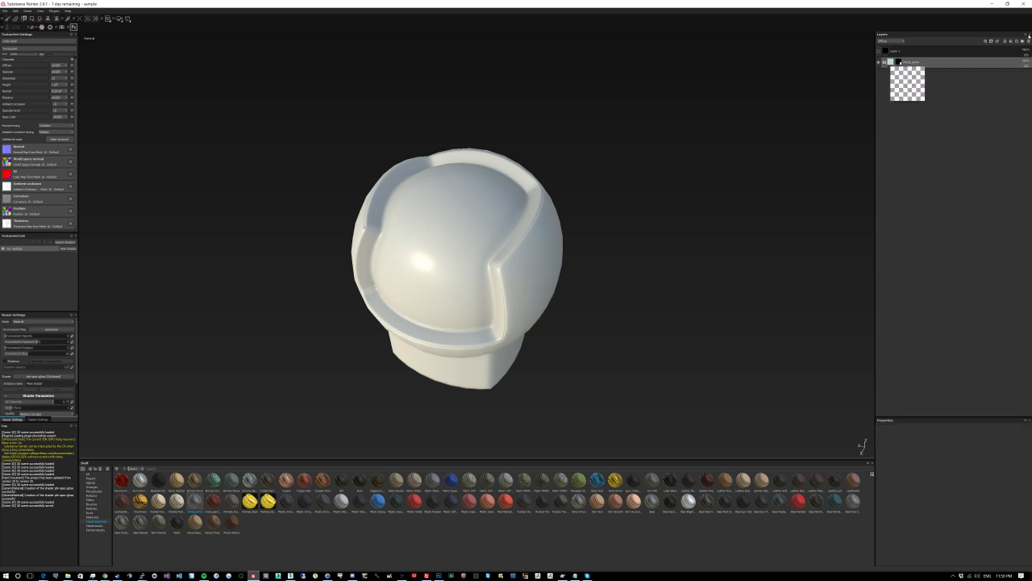
{"action": "left_click", "coordinate": [996, 41]}
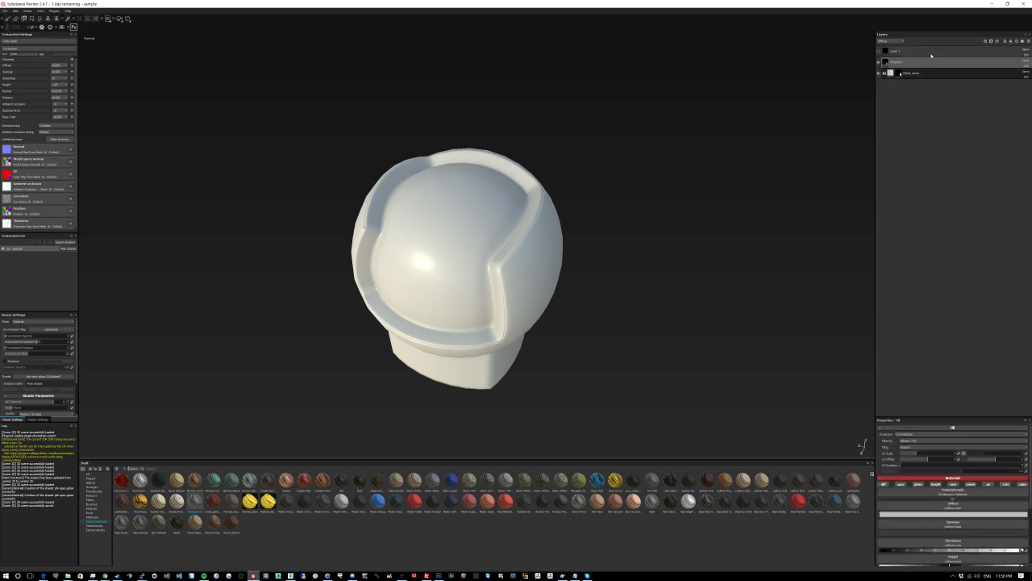
Step: Add the Rubber Tire smart material below the new fill layer and hide both the fill layer and the rubber folder
{"action": "left_click_drag", "start_coordinate": [542, 501], "coordinate": [899, 64]}
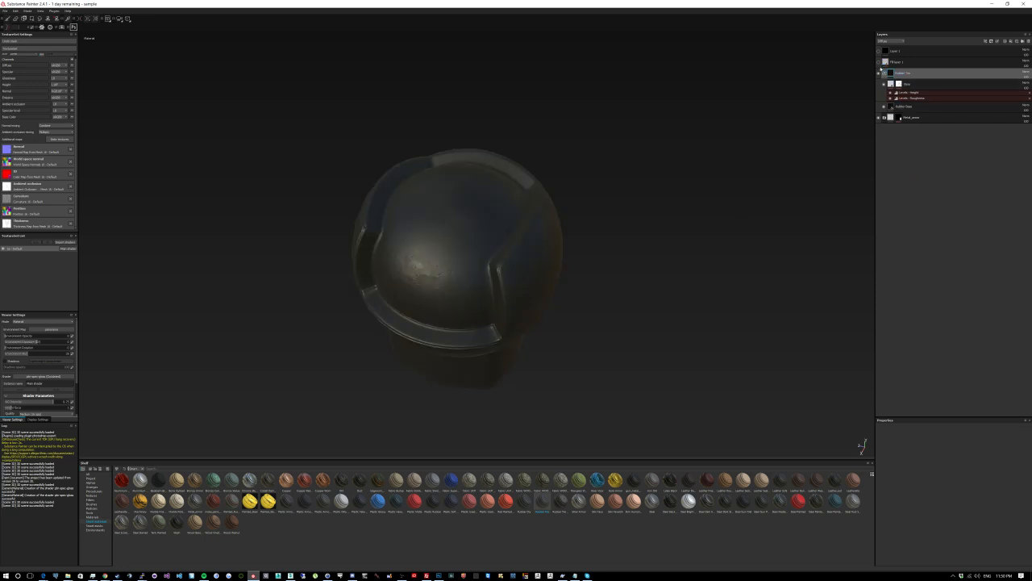
{"action": "left_click", "coordinate": [879, 73]}
{"action": "left_click", "coordinate": [878, 122]}
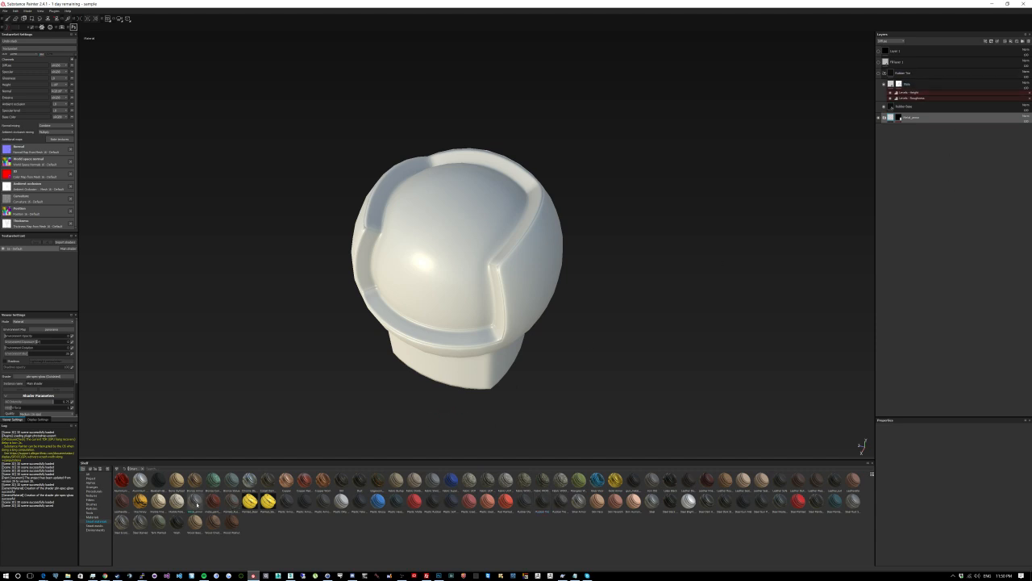
Step: Add another copy of the grey metal smart material above the Rubber Tire folder, check its sublayers, and hide and collapse it
{"action": "left_click_drag", "start_coordinate": [196, 500], "coordinate": [953, 71]}
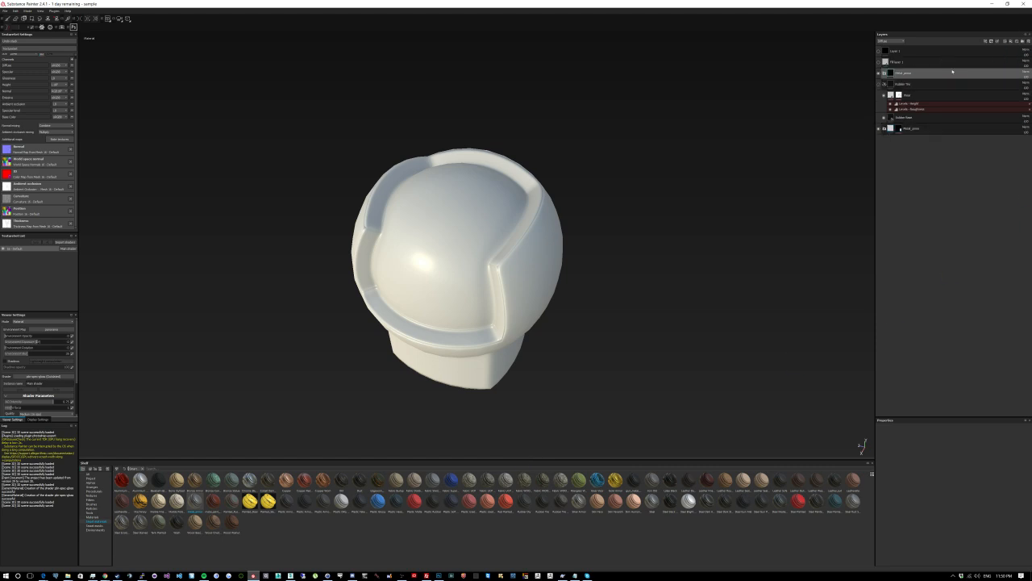
{"action": "left_click", "coordinate": [886, 73]}
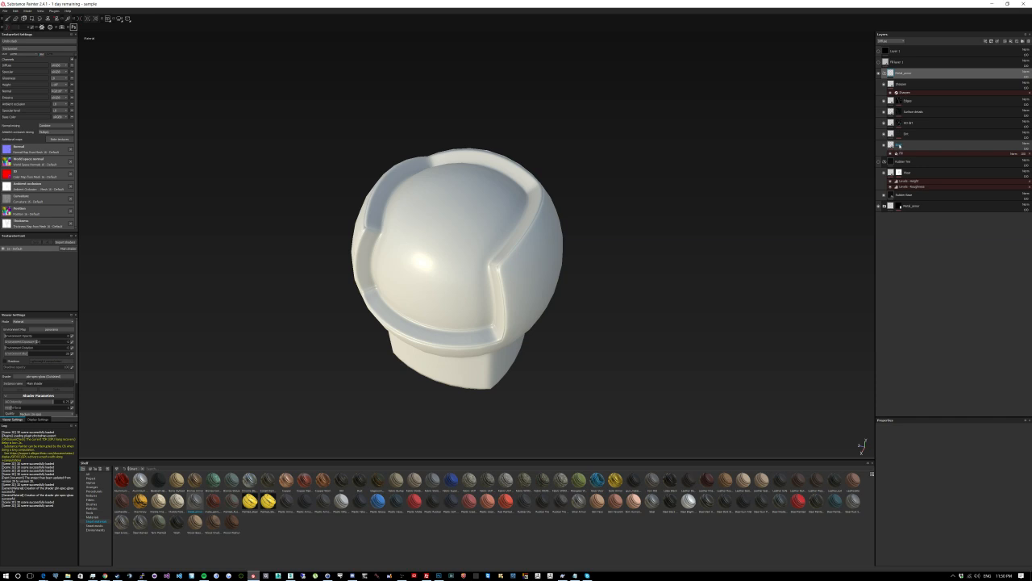
{"action": "left_click", "coordinate": [896, 101]}
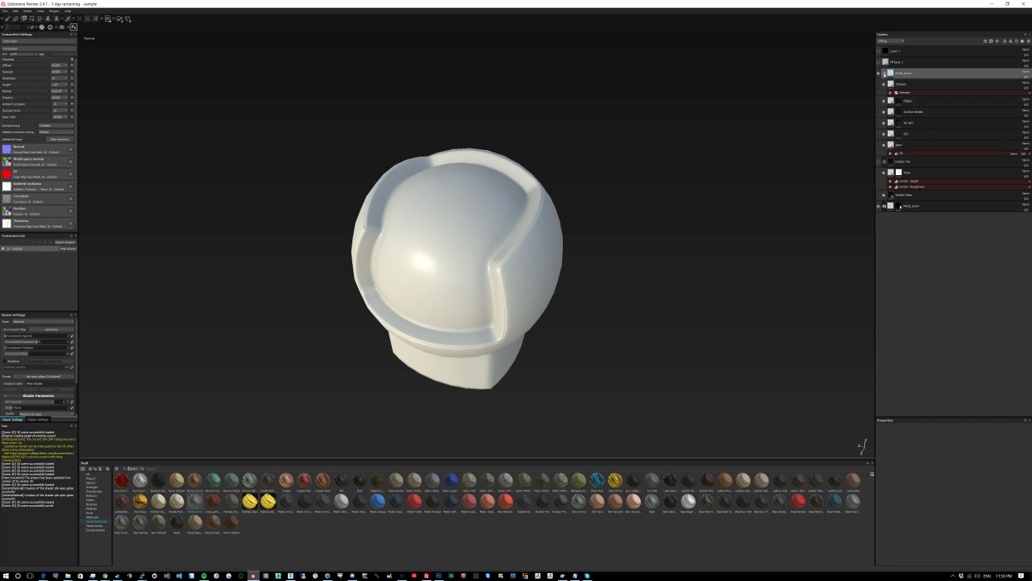
{"action": "left_click", "coordinate": [885, 74]}
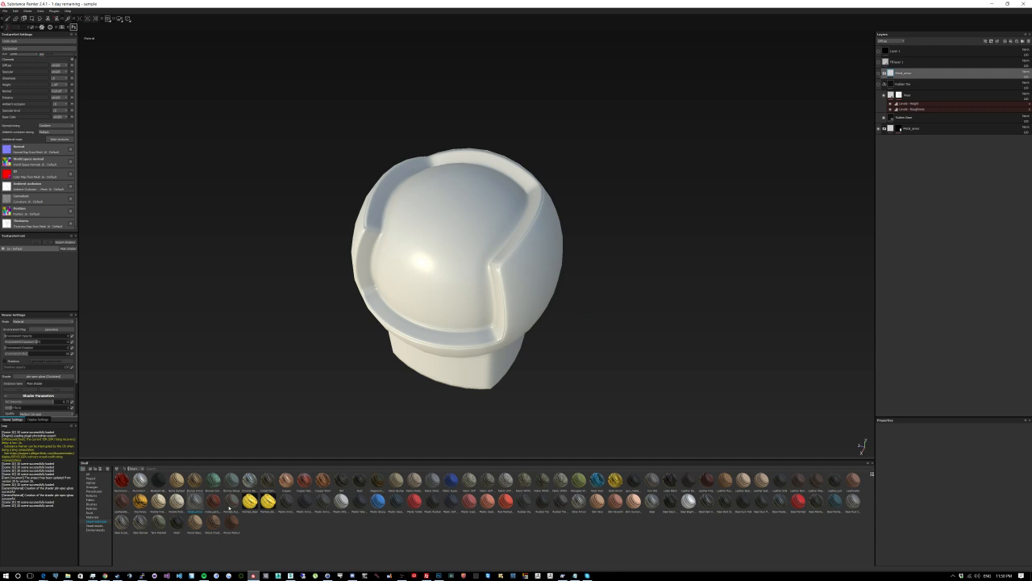
Step: Add the rusty painted metal smart material above the second metal folder and inspect it on the model
{"action": "left_click_drag", "start_coordinate": [231, 501], "coordinate": [907, 71]}
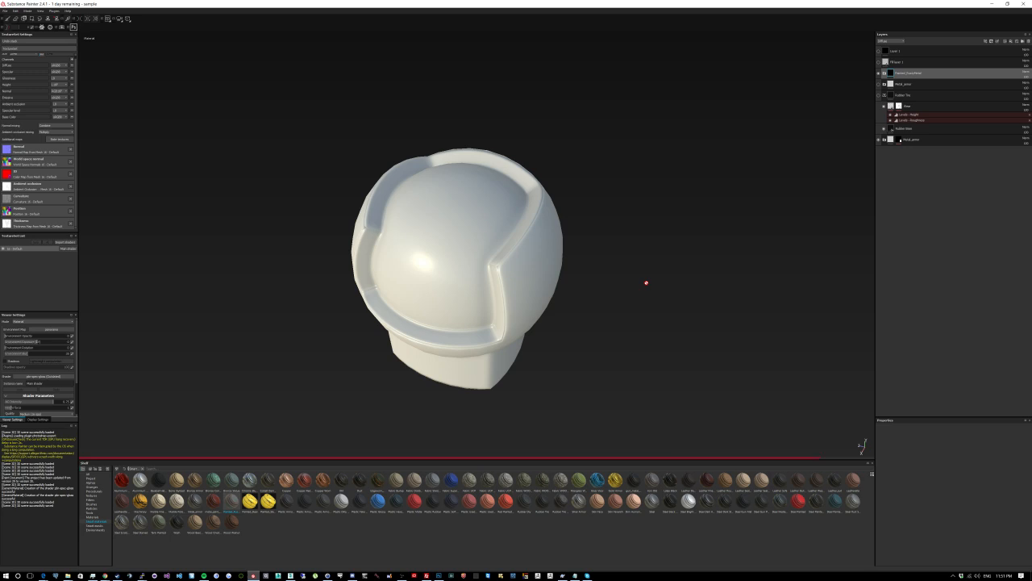
{"action": "scroll", "coordinate": [608, 293], "scroll_direction": "down", "scroll_amount": 1}
{"action": "mouse_move", "coordinate": [594, 267]}
{"action": "left_mouse_down", "text": "alt"}
{"action": "mouse_move", "coordinate": [607, 205]}
{"action": "mouse_move", "coordinate": [553, 189]}
{"action": "mouse_move", "coordinate": [565, 246]}
{"action": "left_mouse_up", "text": "alt"}
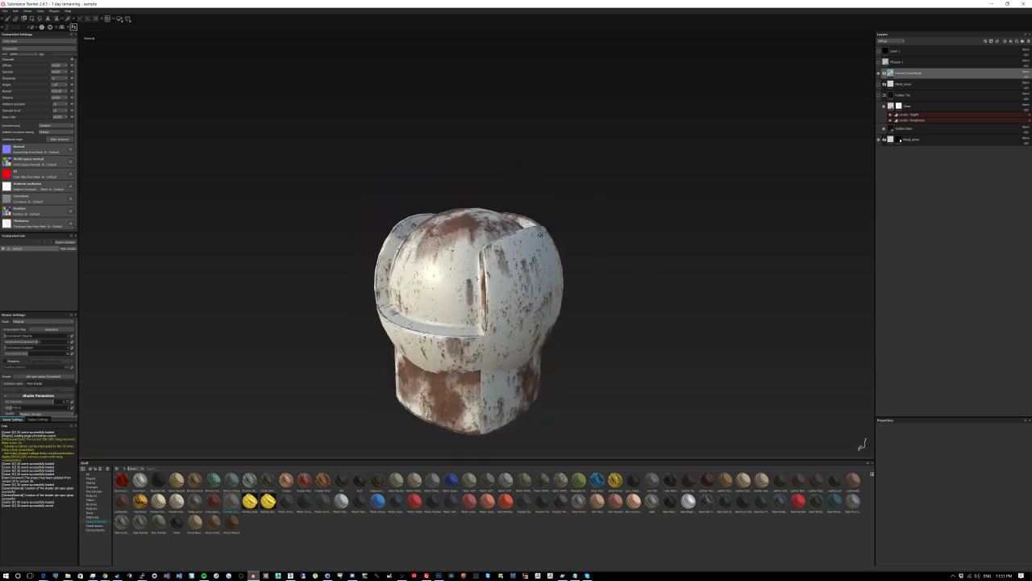
Step: Mask the rusty painted metal folder with a color selection that picks the purple ID area
{"action": "left_click", "coordinate": [935, 73]}
{"action": "right_click", "coordinate": [930, 74]}
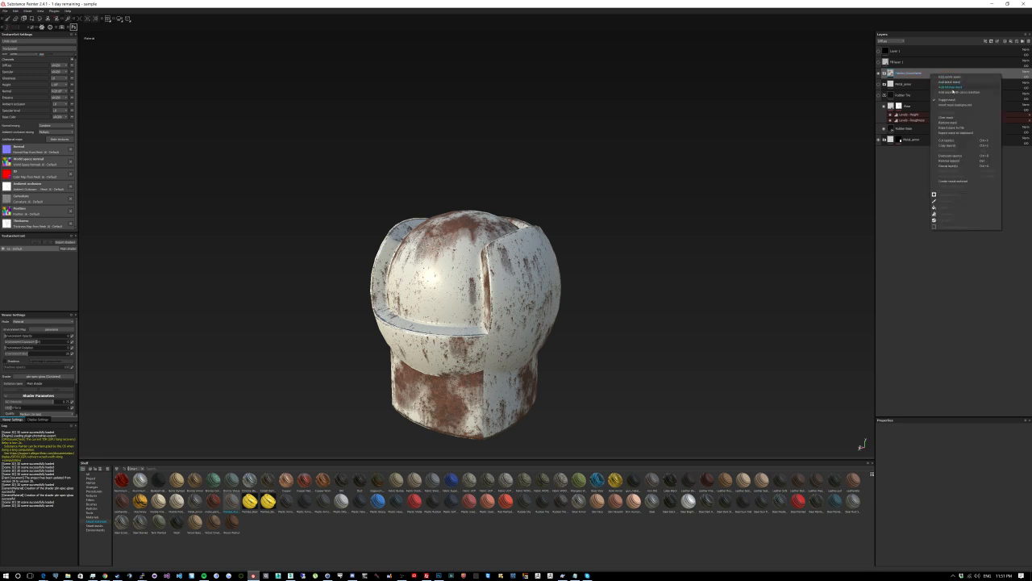
{"action": "left_click", "coordinate": [955, 95]}
{"action": "left_click", "coordinate": [1019, 471]}
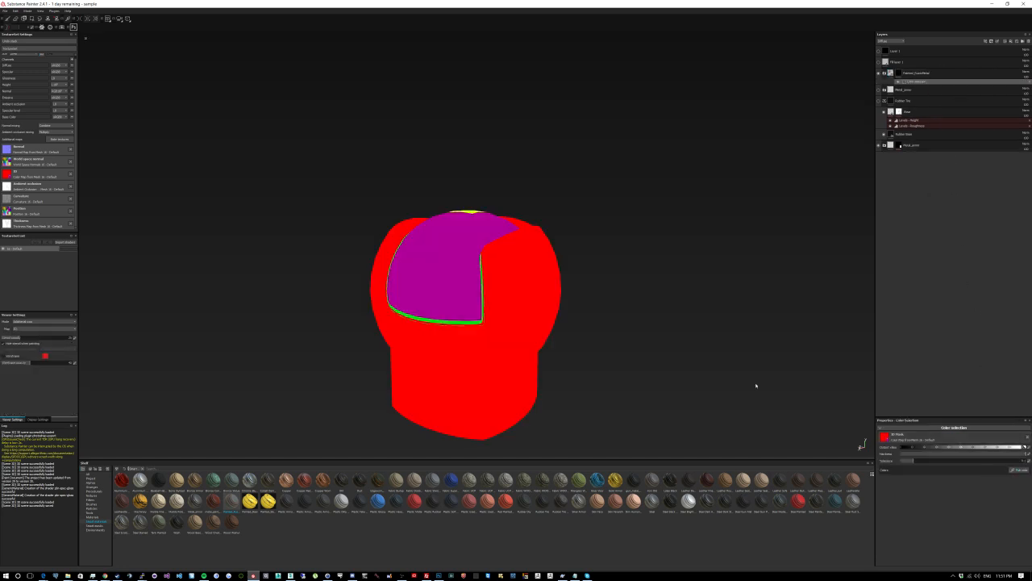
{"action": "left_click", "coordinate": [513, 276]}
{"action": "left_click_drag", "start_coordinate": [514, 276], "coordinate": [496, 202], "text": "alt"}
{"action": "scroll", "coordinate": [467, 226], "scroll_direction": "down", "scroll_amount": 3}
{"action": "scroll", "coordinate": [472, 206], "scroll_direction": "up", "scroll_amount": 5}
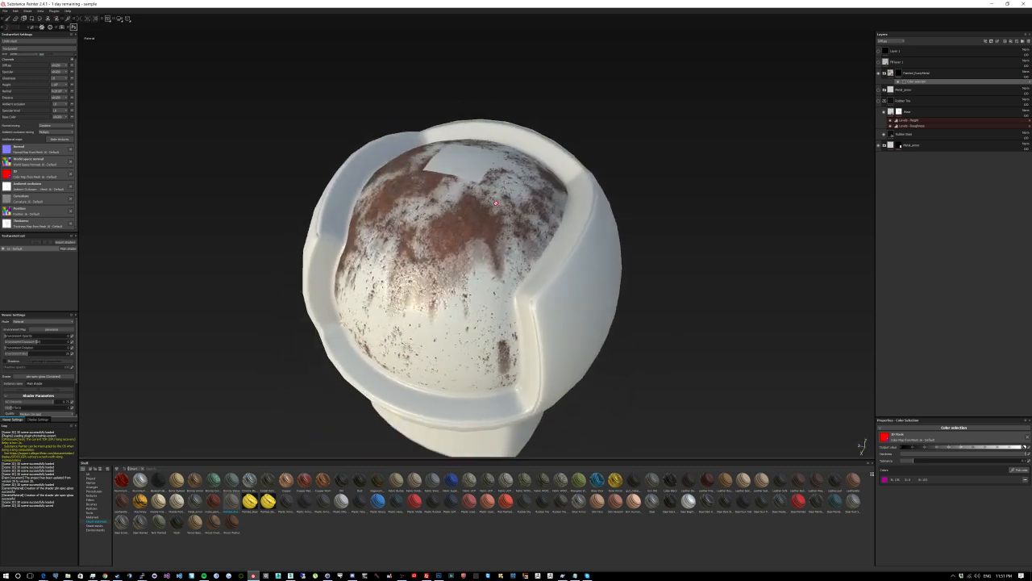
Step: Inspect the sublayers of the unmasked metal folder and the rusty painted metal folder, and select the latter's lowest base layer
{"action": "left_click", "coordinate": [885, 90]}
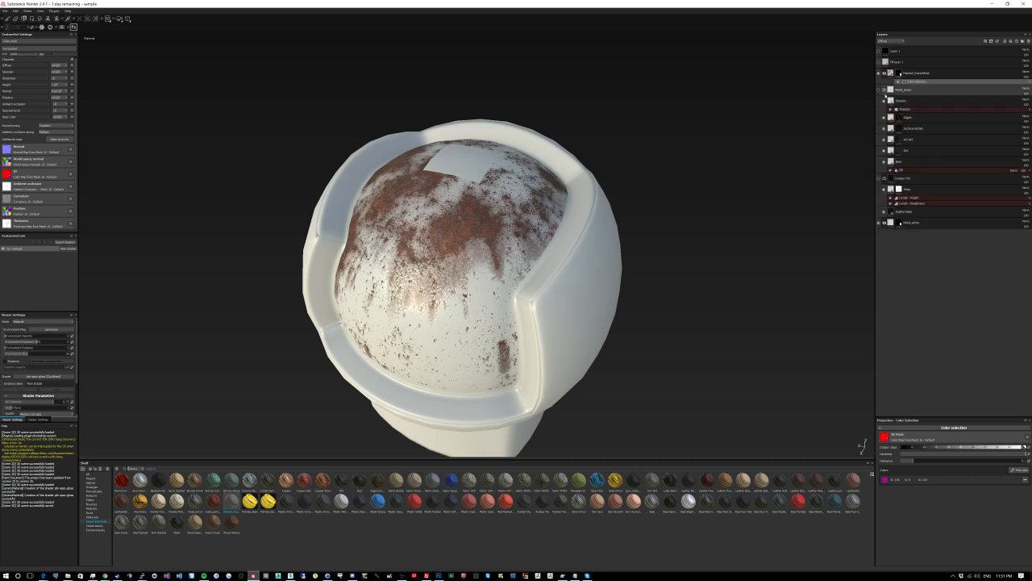
{"action": "left_click", "coordinate": [884, 90]}
{"action": "left_click", "coordinate": [900, 73]}
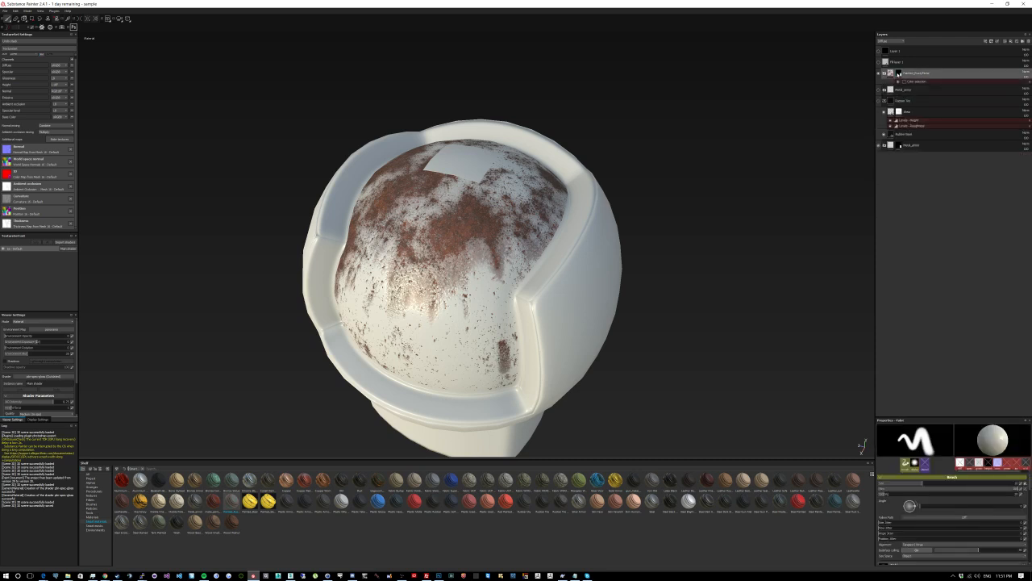
{"action": "left_click", "coordinate": [885, 73]}
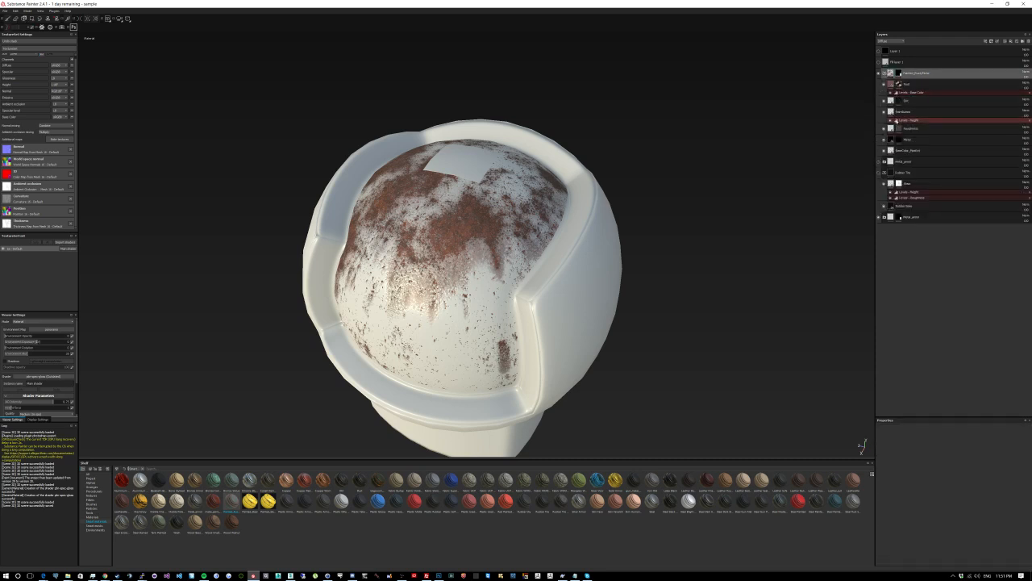
{"action": "left_click", "coordinate": [930, 151]}
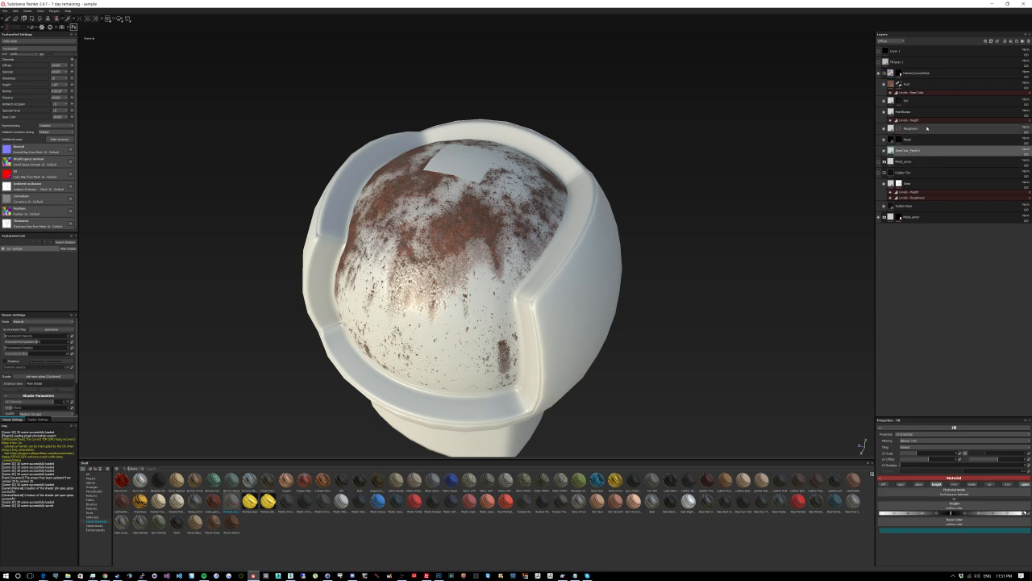
Step: Add a fill layer at the bottom of the layer stack and remove the metal folder directly above it
{"action": "left_click", "coordinate": [1011, 42]}
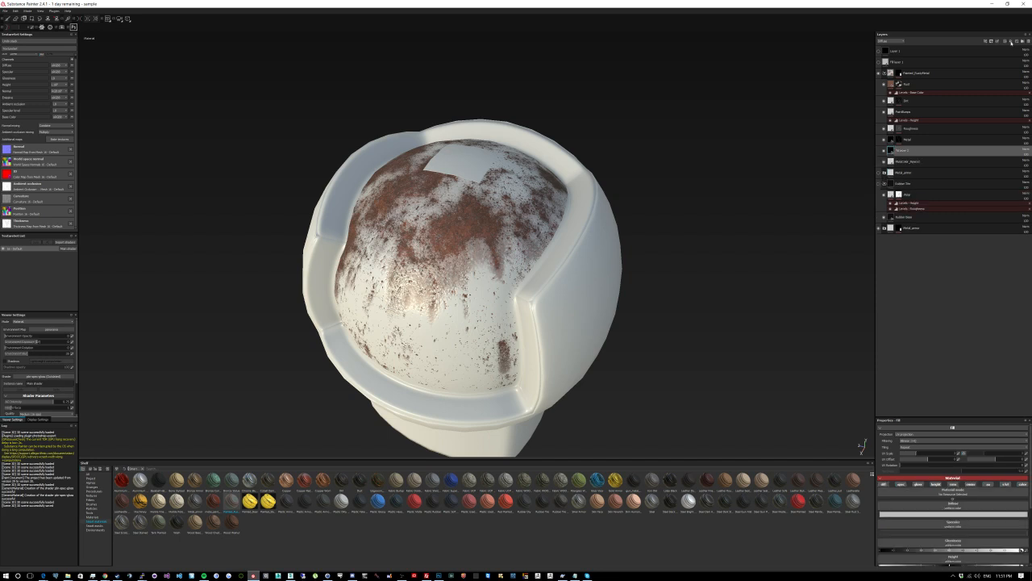
{"action": "left_click_drag", "start_coordinate": [940, 151], "coordinate": [938, 232]}
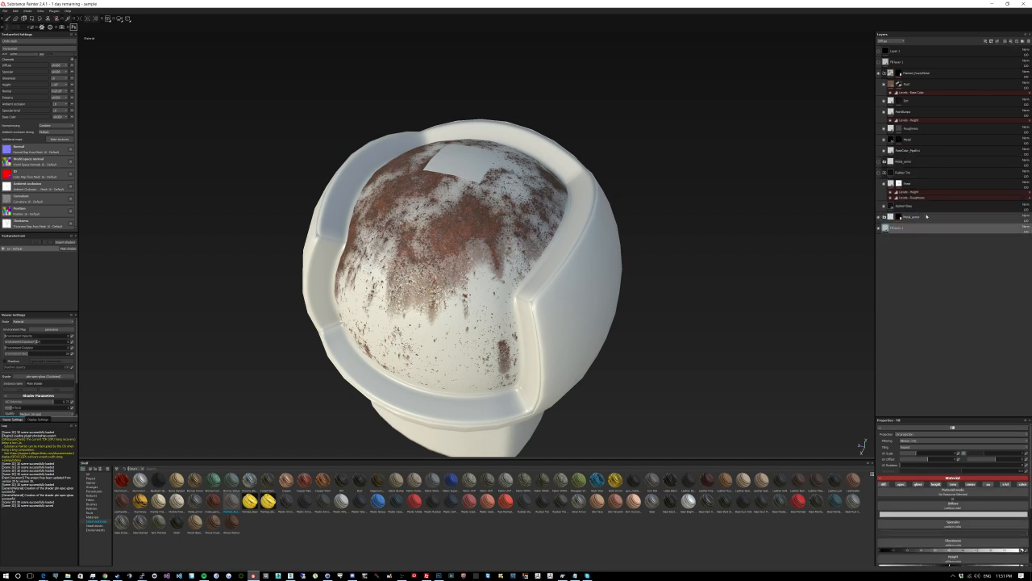
{"action": "right_click", "coordinate": [946, 216]}
{"action": "left_click", "coordinate": [965, 307]}
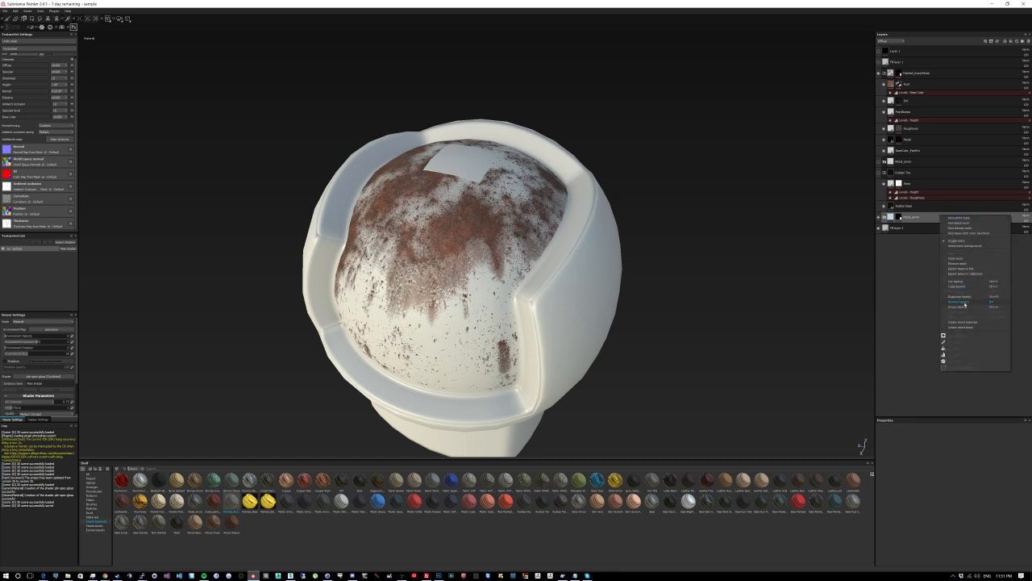
Step: Collapse the Rubber Tire folder, select it and make it visible on the model
{"action": "left_click", "coordinate": [885, 172]}
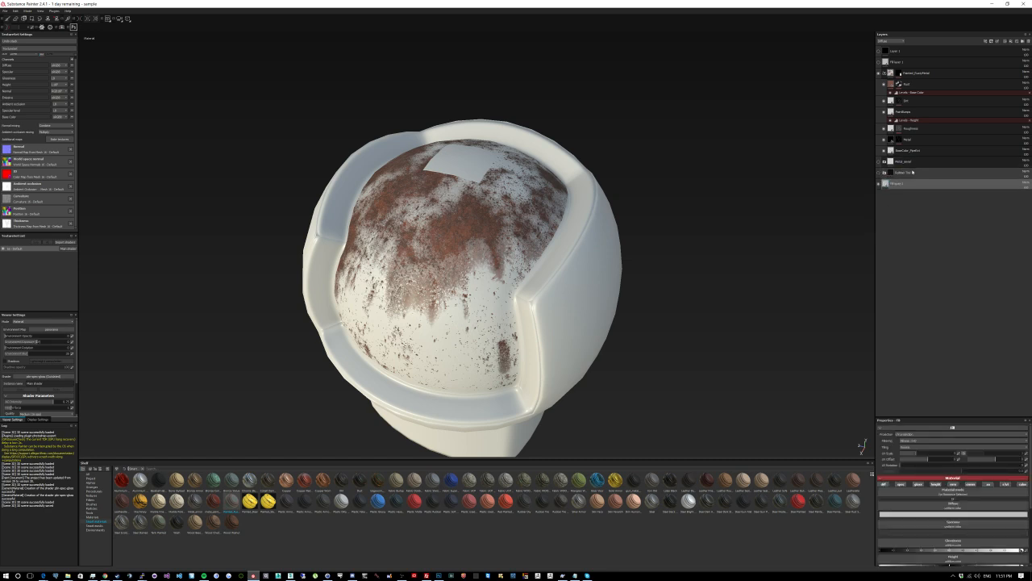
{"action": "left_click", "coordinate": [908, 174]}
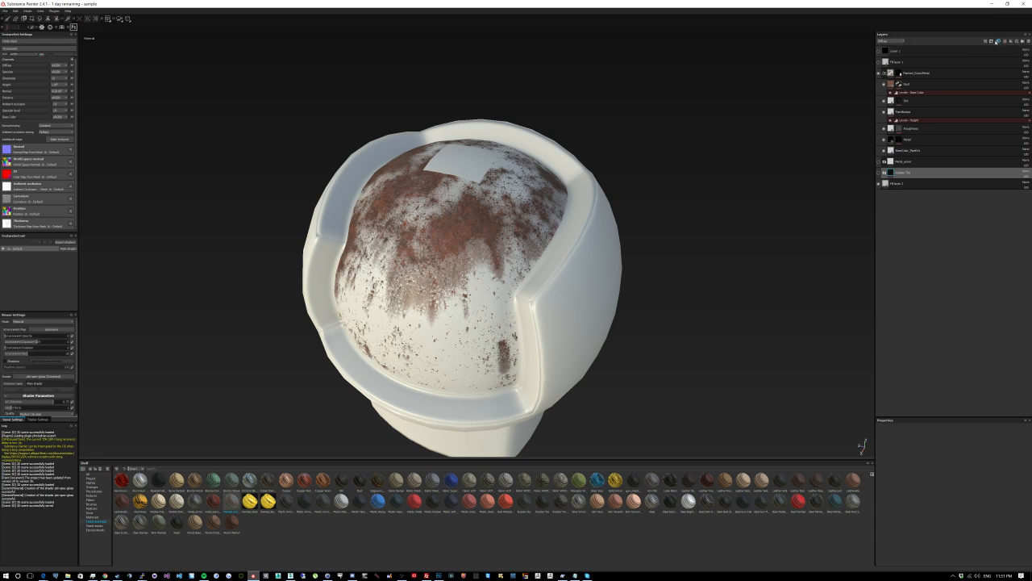
{"action": "left_click", "coordinate": [879, 173]}
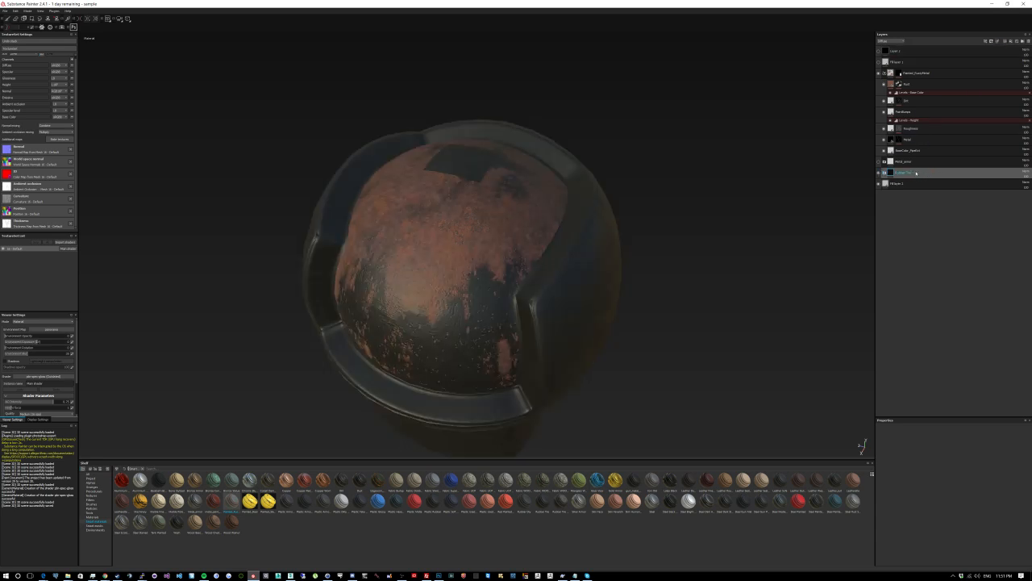
Step: Mask the Rubber Tire folder with a color selection that picks the green ID area
{"action": "right_click", "coordinate": [932, 172]}
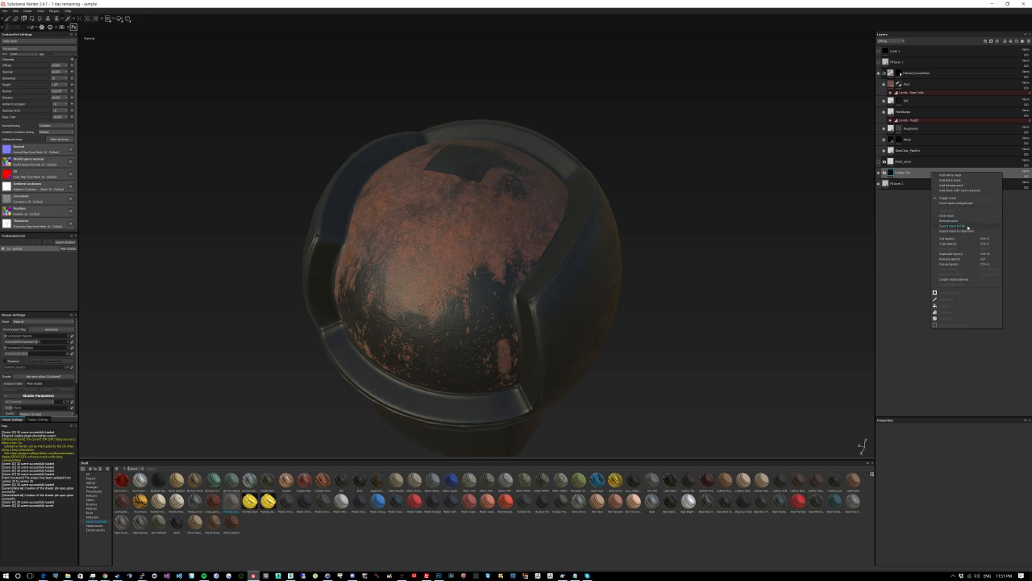
{"action": "left_click", "coordinate": [964, 196]}
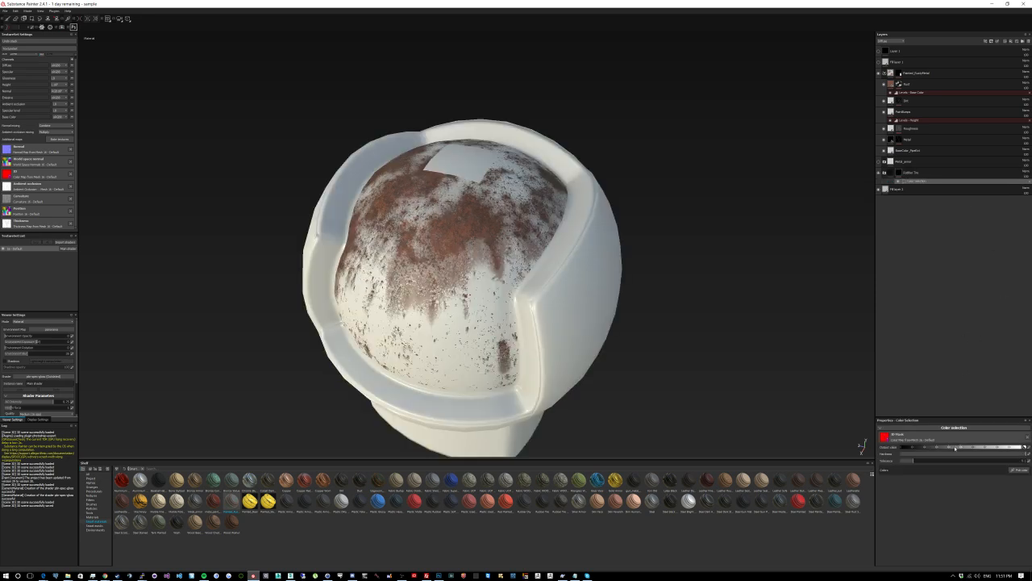
{"action": "left_click", "coordinate": [1017, 469]}
{"action": "scroll", "coordinate": [350, 211], "scroll_direction": "up", "scroll_amount": 5}
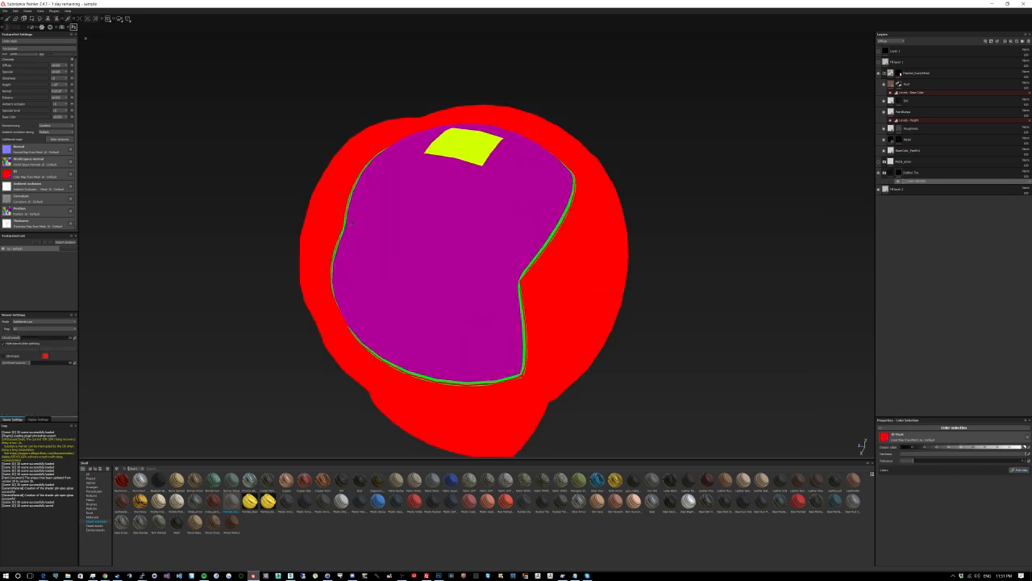
{"action": "left_click", "coordinate": [354, 207]}
Step: Examine the edges of the masked rubber seam around the rusty domed panel from close up and several angles
{"action": "scroll", "coordinate": [369, 201], "scroll_direction": "down", "scroll_amount": 5}
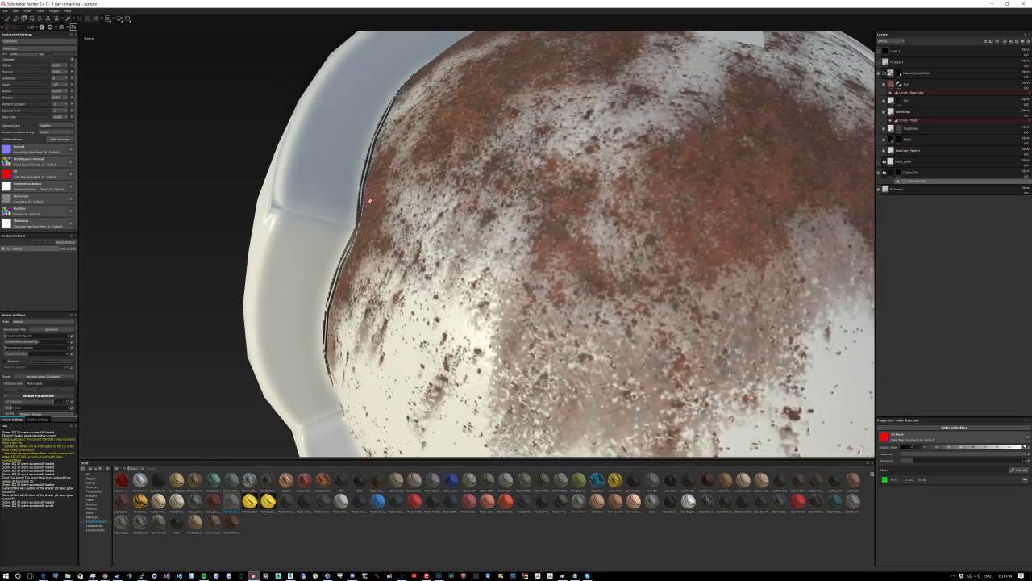
{"action": "left_click_drag", "start_coordinate": [369, 201], "coordinate": [581, 258], "text": "alt"}
{"action": "scroll", "coordinate": [363, 222], "scroll_direction": "up", "scroll_amount": 3}
{"action": "scroll", "coordinate": [390, 238], "scroll_direction": "down", "scroll_amount": 3}
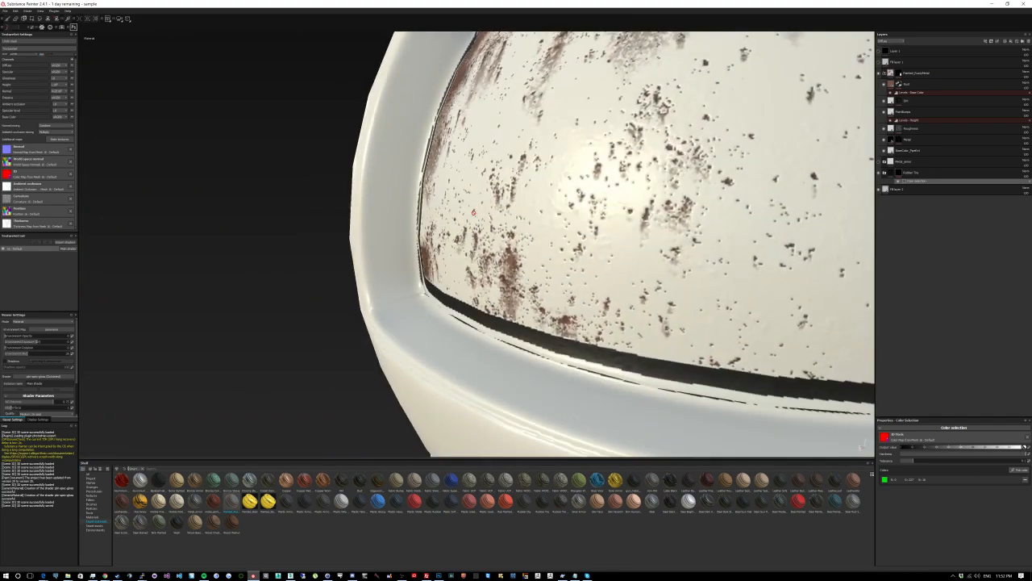
{"action": "right_click_drag", "start_coordinate": [581, 258], "coordinate": [679, 301], "text": "alt"}
{"action": "left_click_drag", "start_coordinate": [679, 301], "coordinate": [704, 178], "text": "alt"}
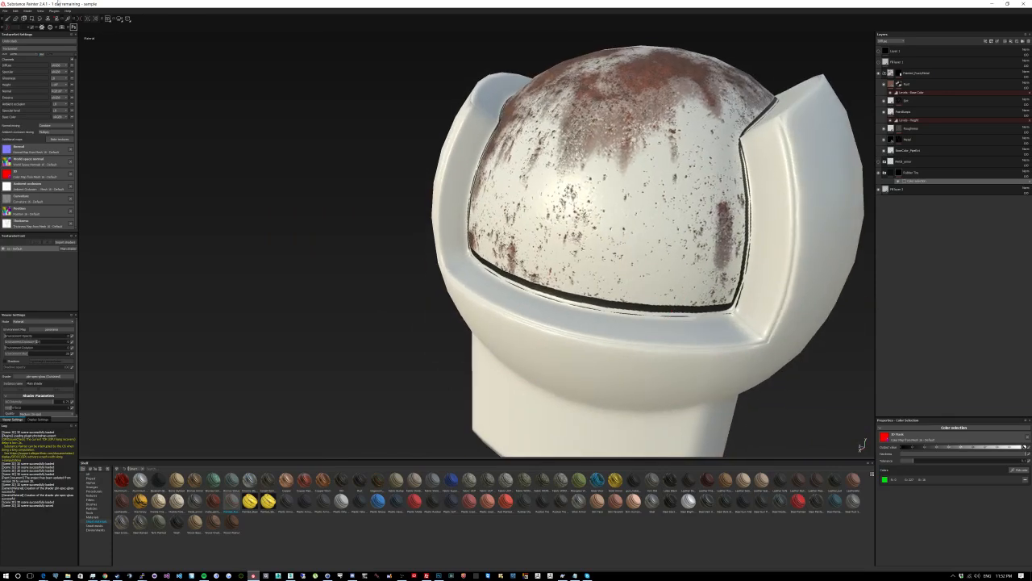
{"action": "right_click_drag", "start_coordinate": [690, 185], "coordinate": [699, 234], "text": "alt"}
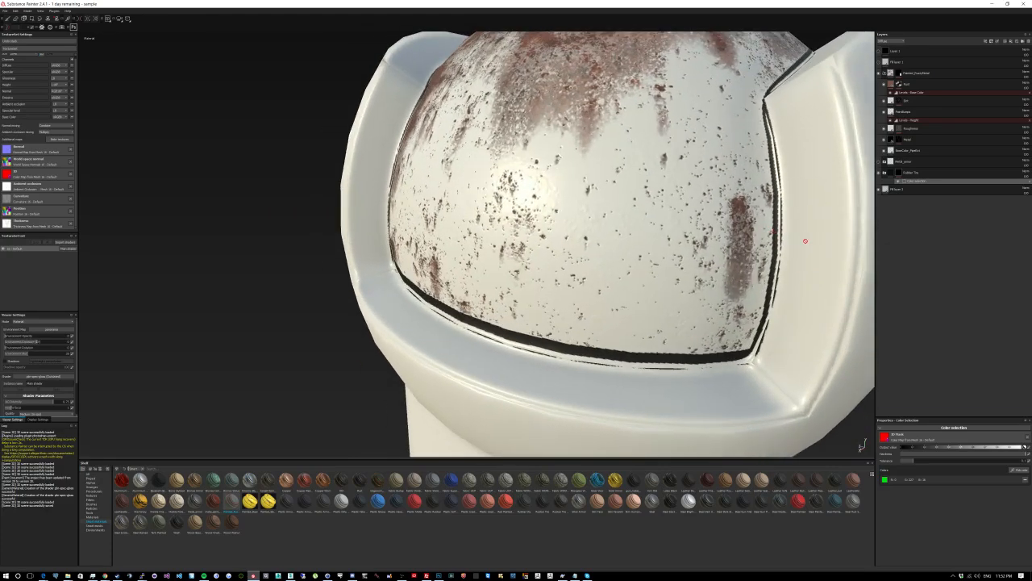
{"action": "left_click_drag", "start_coordinate": [790, 225], "coordinate": [755, 218], "text": "alt"}
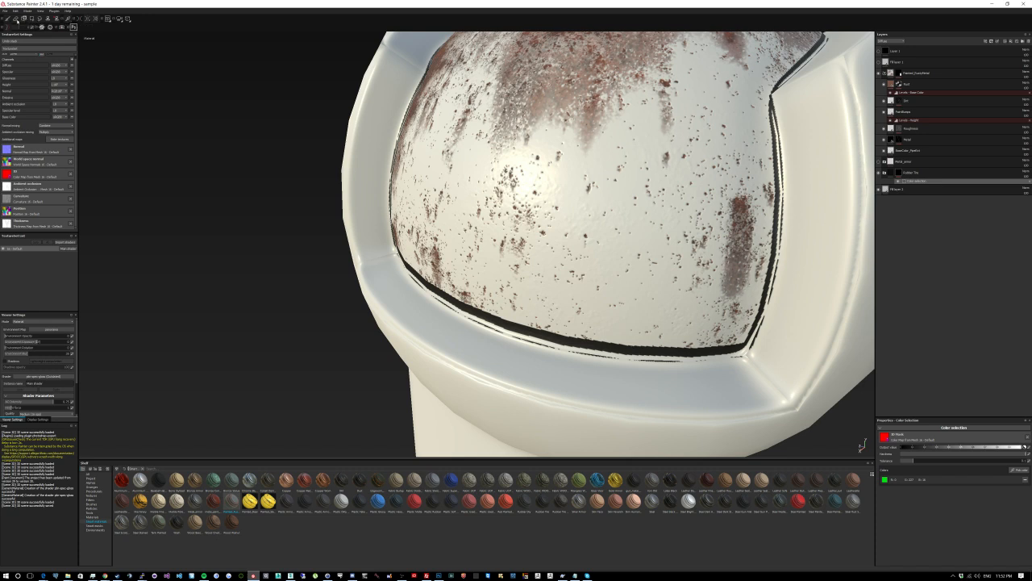
Step: Try replacing the rusty painted metal folder's mask with a white mask and undo it
{"action": "left_click", "coordinate": [900, 75]}
{"action": "left_click", "coordinate": [916, 81]}
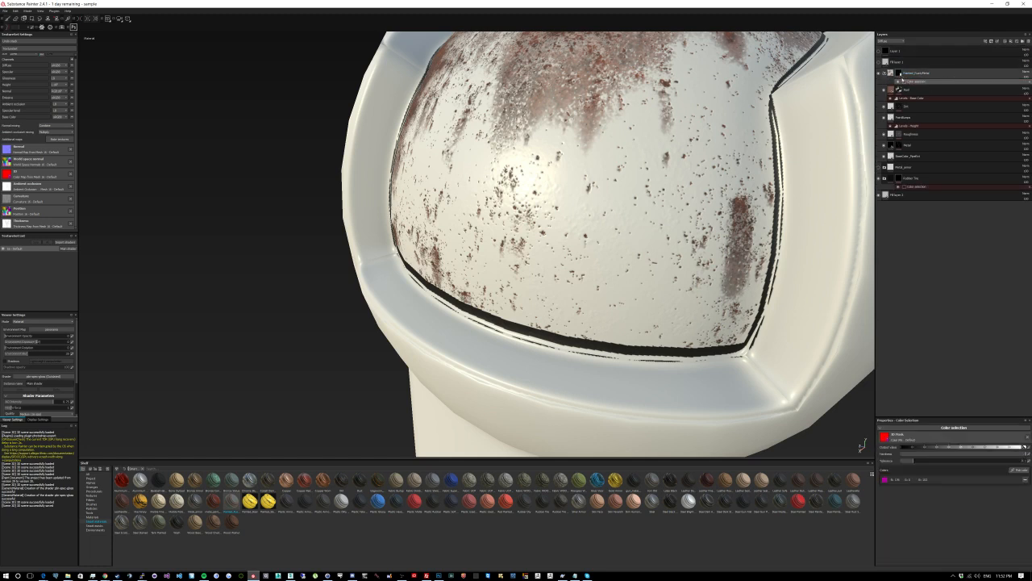
{"action": "left_click", "coordinate": [900, 74]}
{"action": "right_click", "coordinate": [894, 72]}
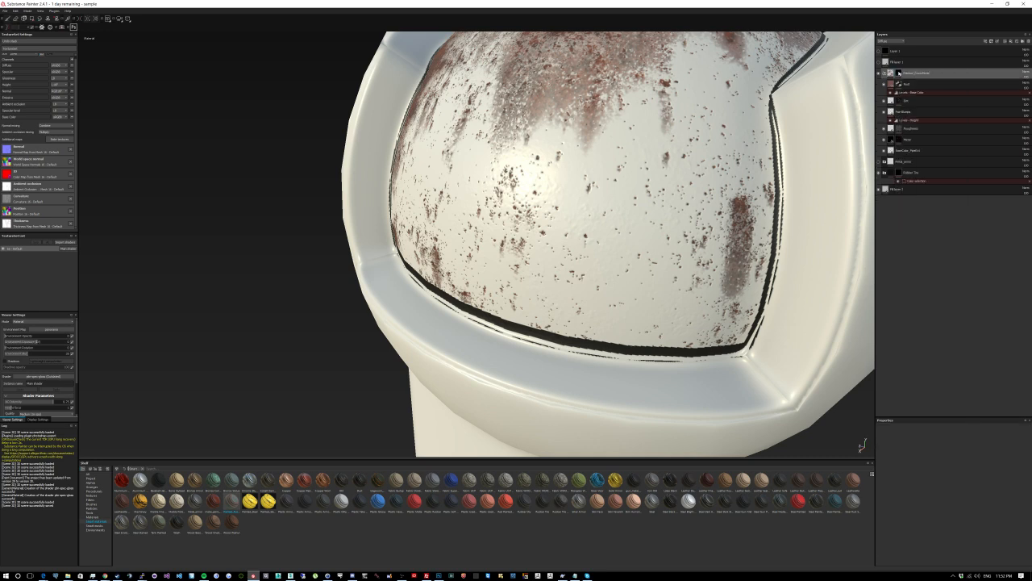
{"action": "right_click", "coordinate": [899, 72]}
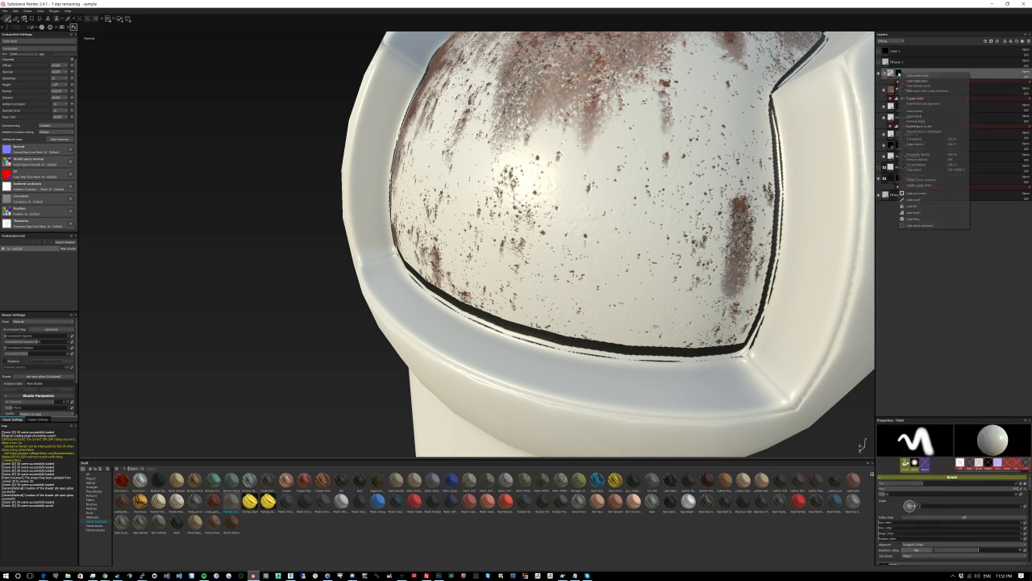
{"action": "left_click", "coordinate": [940, 83]}
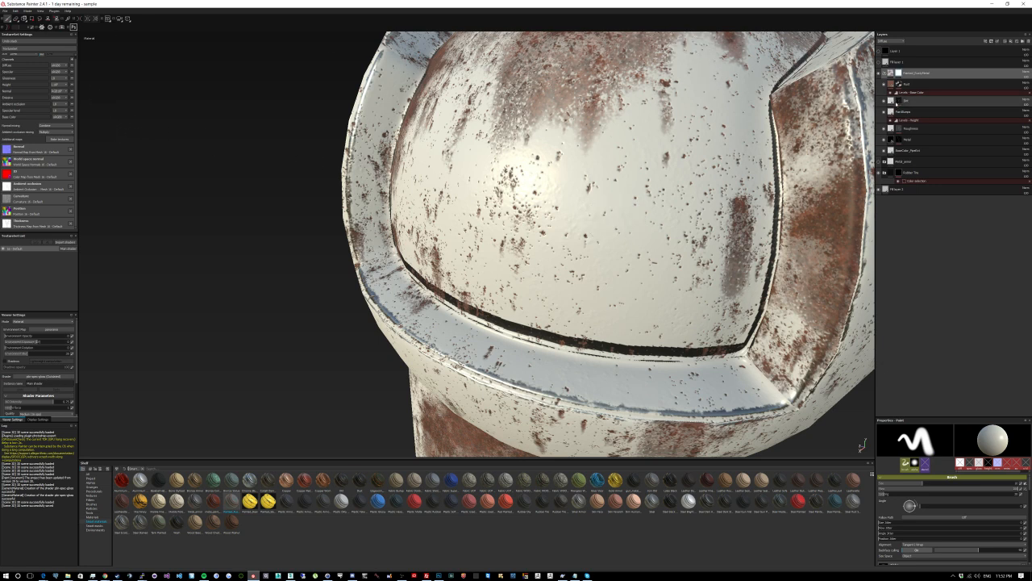
{"action": "key", "text": "ctrl+z"}
Step: Give the rusty painted metal folder a fresh black mask with a color selection that picks the green ID area
{"action": "right_click", "coordinate": [898, 74]}
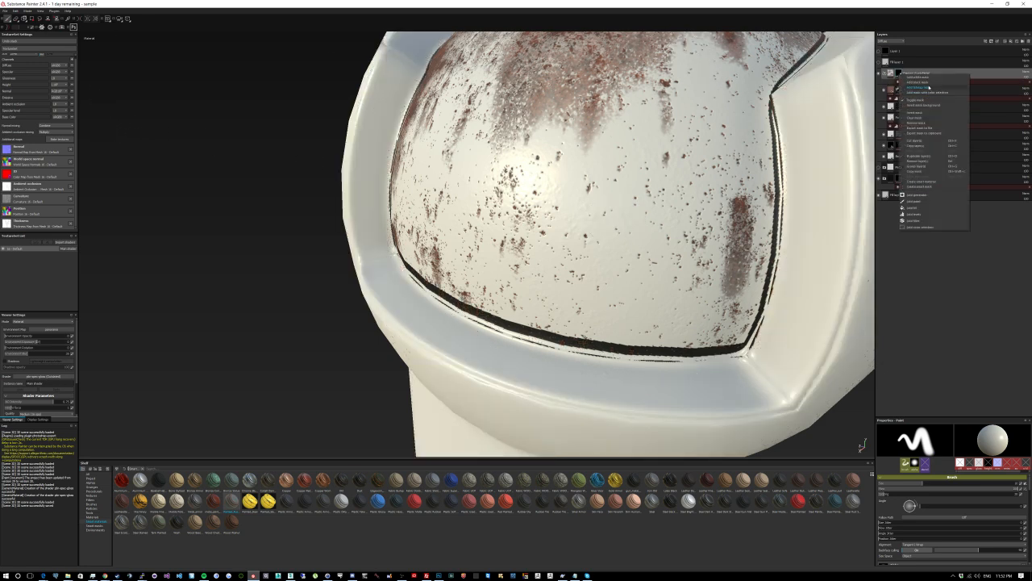
{"action": "left_click", "coordinate": [928, 86]}
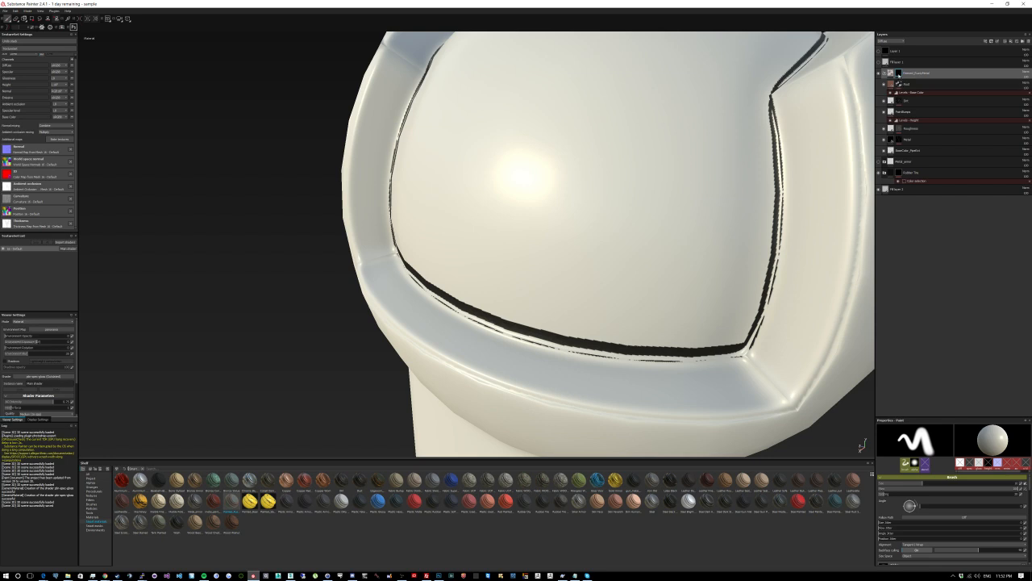
{"action": "right_click", "coordinate": [898, 75]}
{"action": "left_click", "coordinate": [931, 95]}
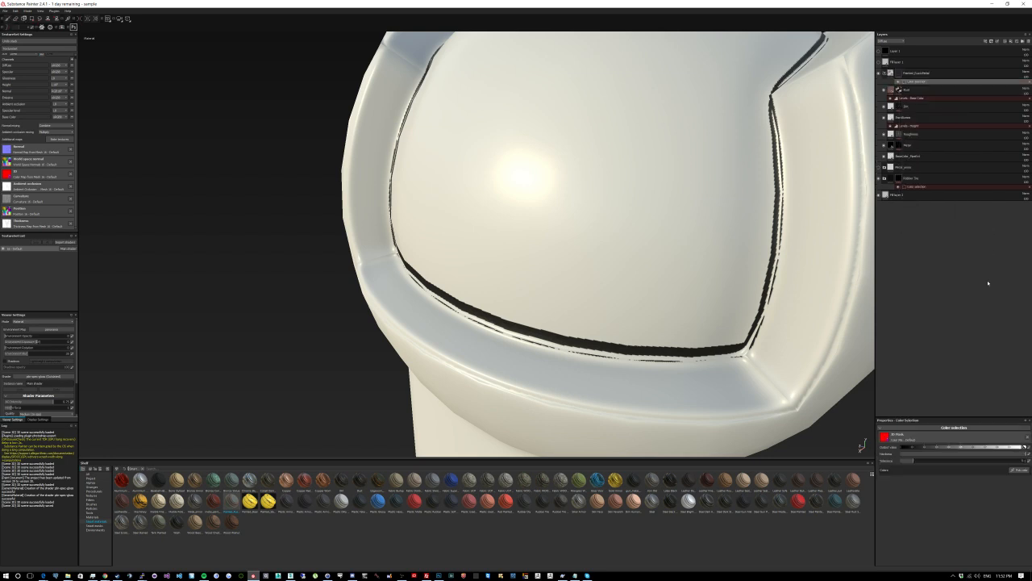
{"action": "left_click", "coordinate": [1026, 473]}
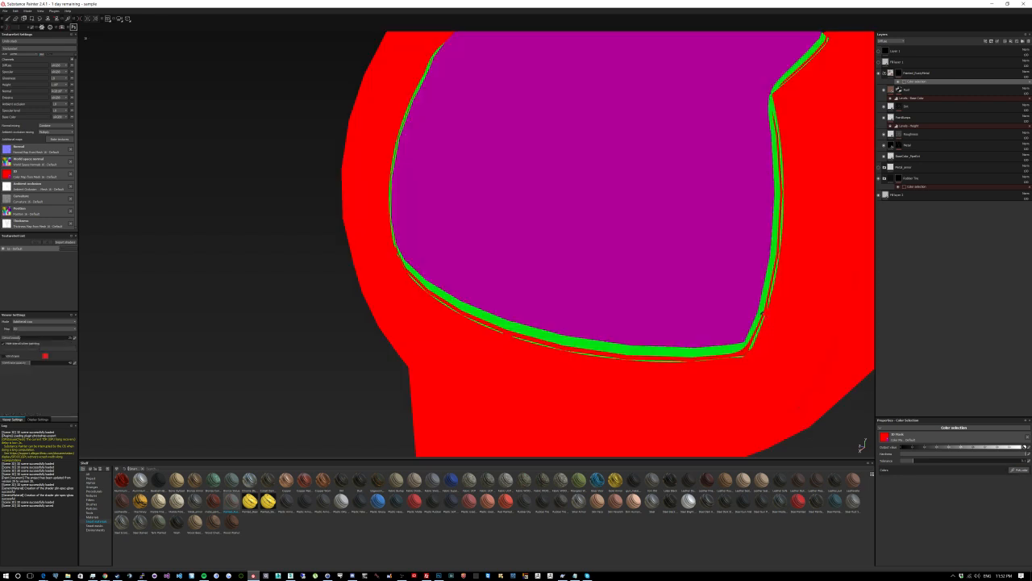
{"action": "left_click", "coordinate": [762, 315]}
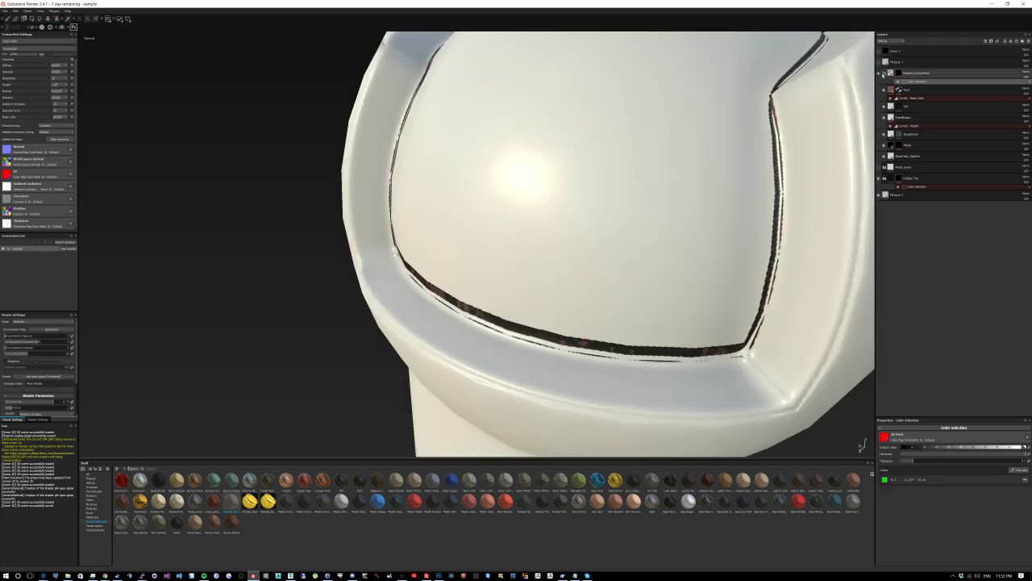
Step: Collapse the rusty painted metal folder and remove the color selection effect from its mask
{"action": "left_click", "coordinate": [885, 74]}
{"action": "left_click", "coordinate": [912, 82]}
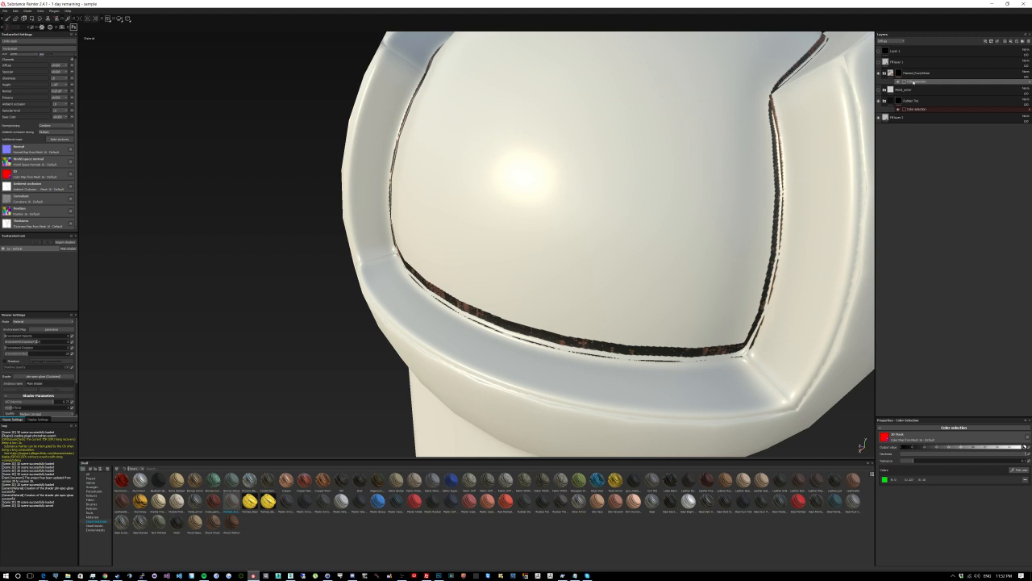
{"action": "right_click", "coordinate": [914, 83]}
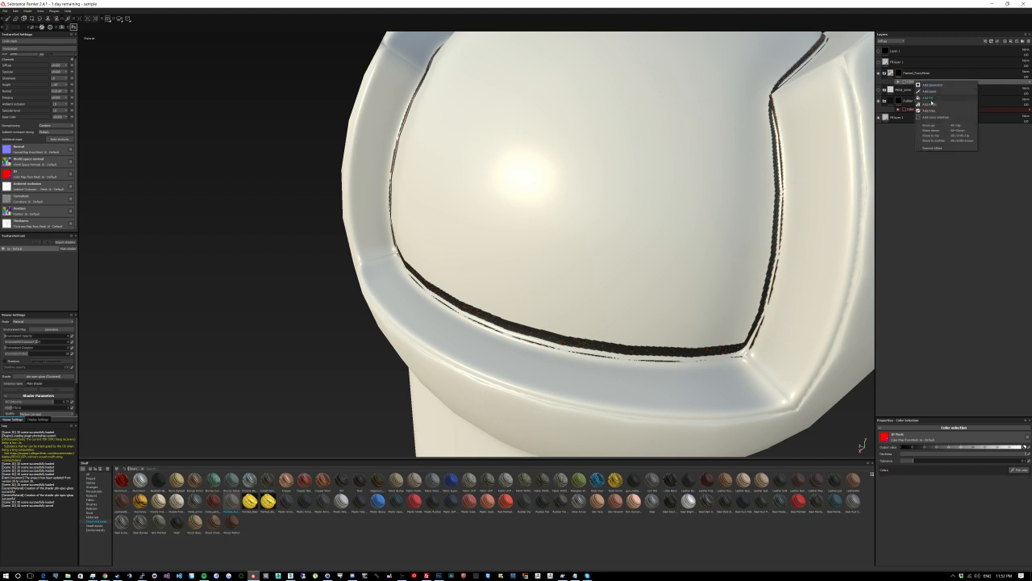
{"action": "left_click", "coordinate": [939, 148]}
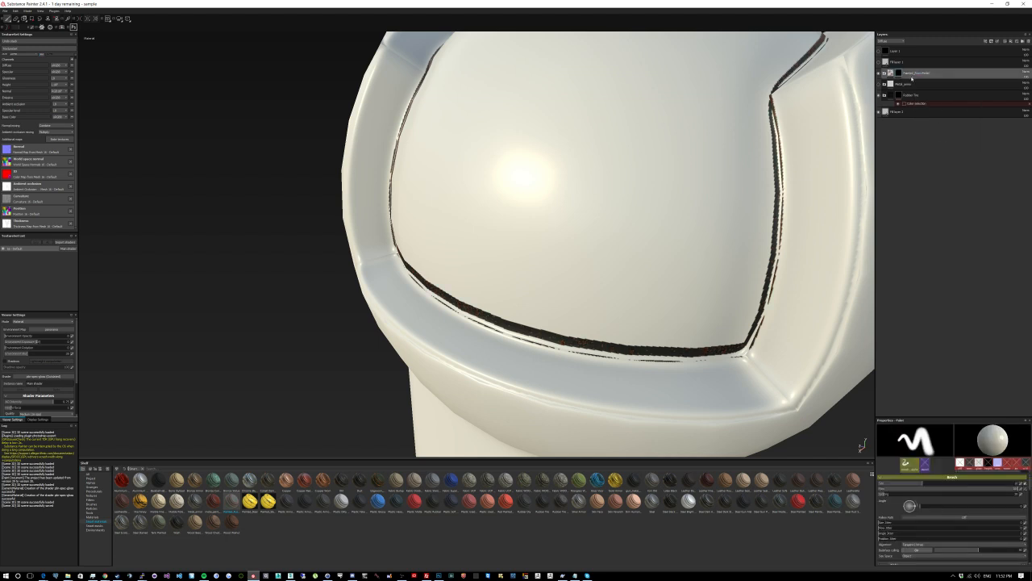
Step: Replace the Rubber Tire folder's color selection mask with a plain black mask
{"action": "left_click", "coordinate": [911, 105]}
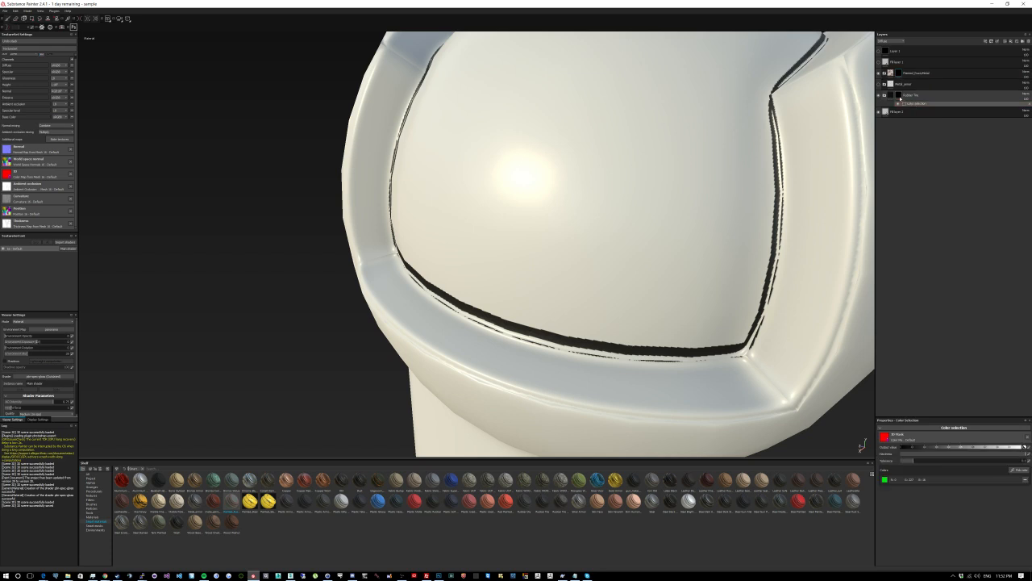
{"action": "left_click", "coordinate": [899, 97]}
{"action": "left_click", "coordinate": [896, 104]}
{"action": "left_click", "coordinate": [900, 96]}
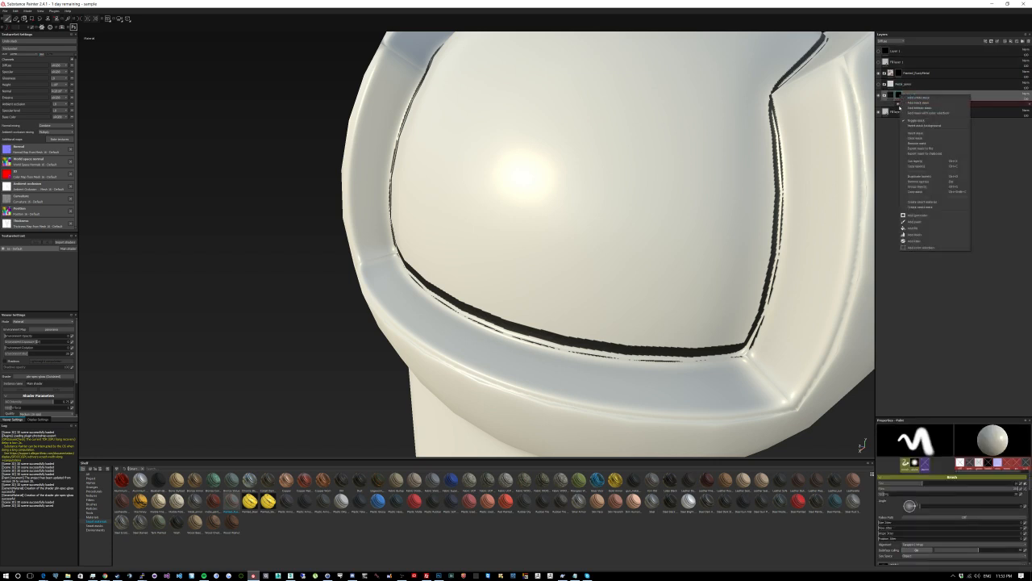
{"action": "left_click", "coordinate": [924, 103]}
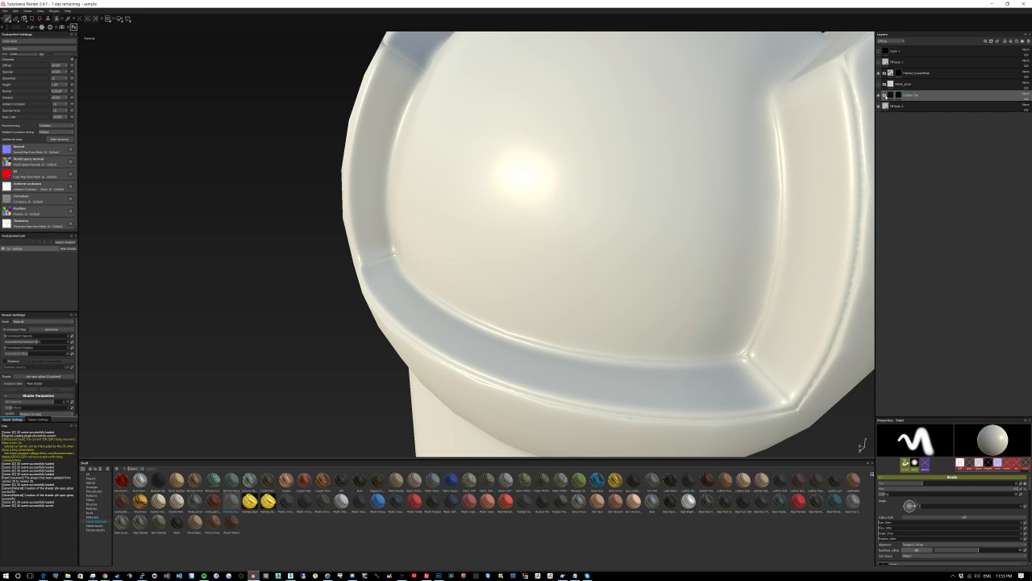
Step: Expand the Rubber Tire folder, add an empty color selection to its mask and stack a paint effect above it
{"action": "left_click", "coordinate": [885, 96]}
{"action": "right_click", "coordinate": [901, 97]}
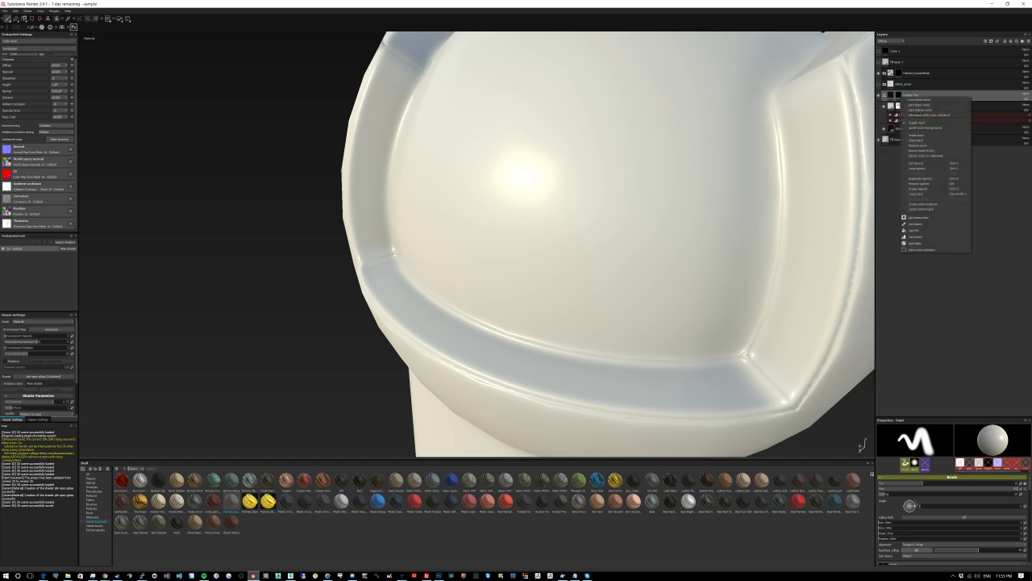
{"action": "left_click", "coordinate": [922, 117]}
{"action": "right_click", "coordinate": [920, 104]}
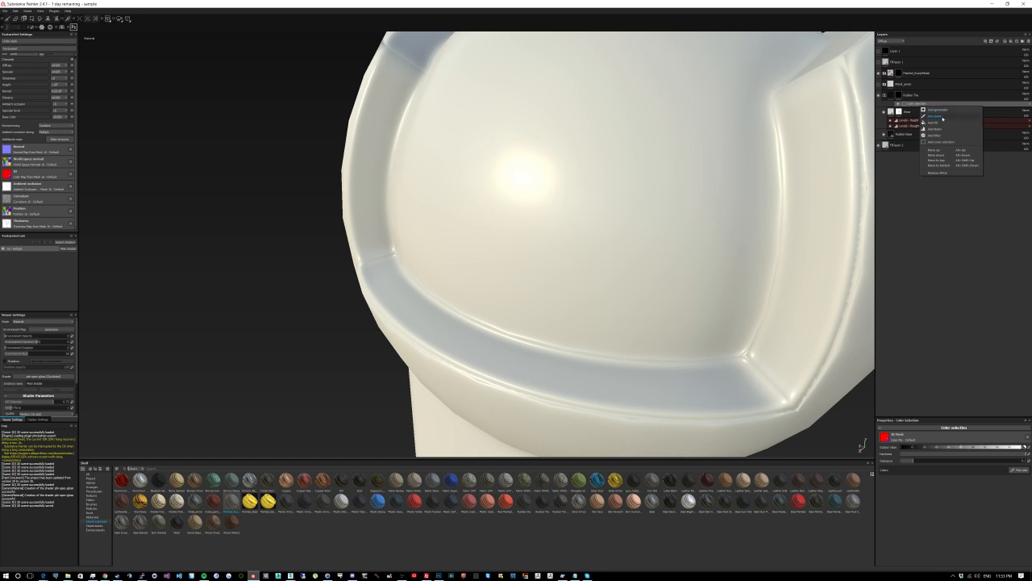
{"action": "left_click", "coordinate": [942, 118]}
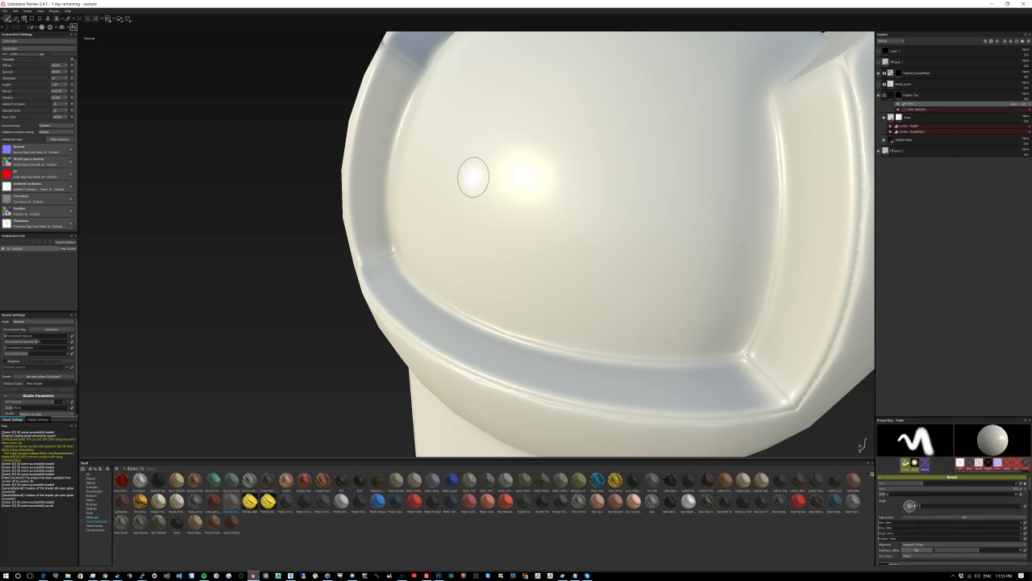
Step: Use polygon fill on the Rubber Tire mask to reveal rubber on the lowest row of faces of the domed panel
{"action": "left_click", "coordinate": [32, 18]}
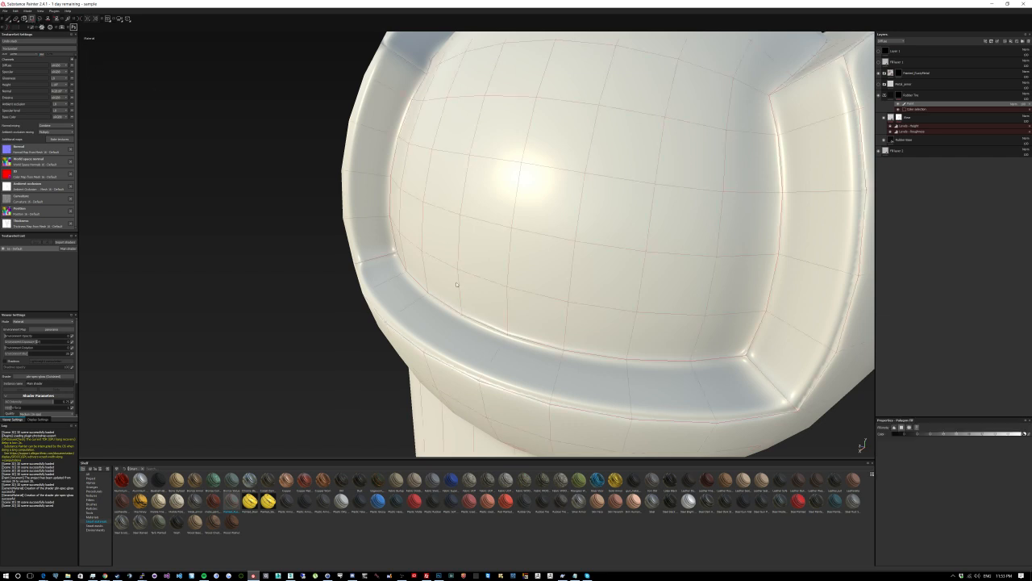
{"action": "left_click", "coordinate": [440, 284]}
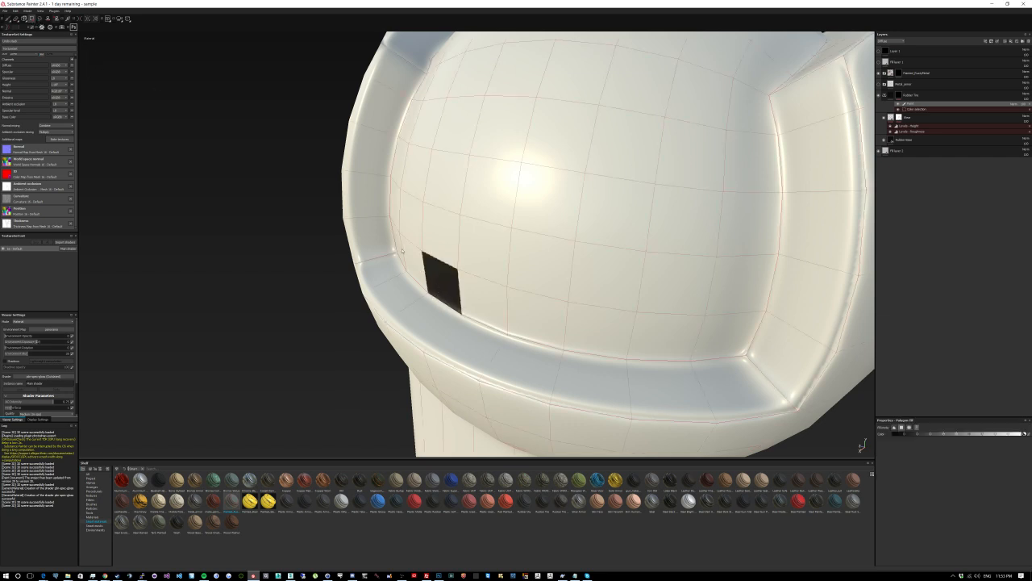
{"action": "left_click", "coordinate": [398, 247]}
{"action": "left_click", "coordinate": [415, 264]}
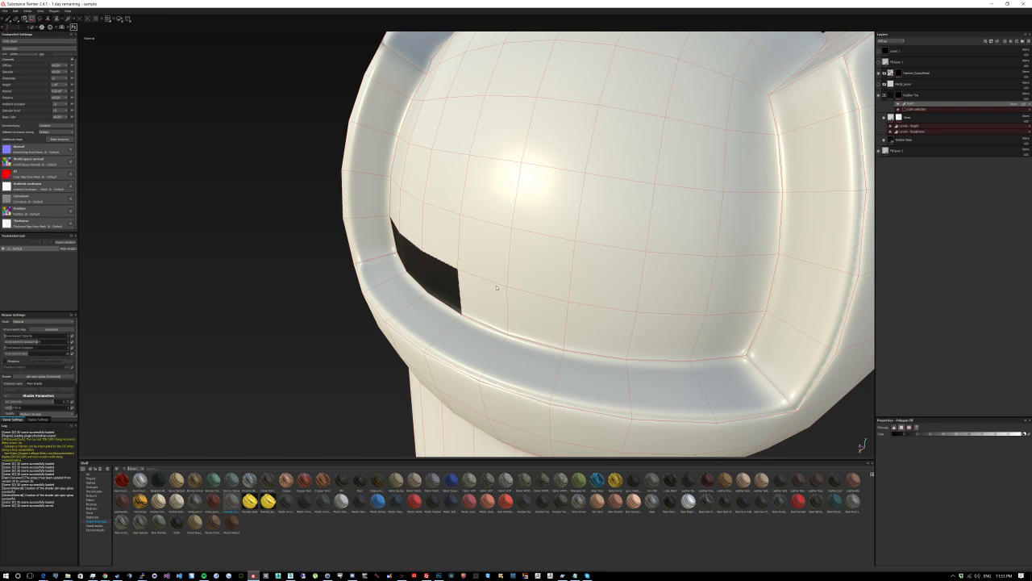
{"action": "left_click", "coordinate": [548, 316]}
{"action": "left_click", "coordinate": [493, 304]}
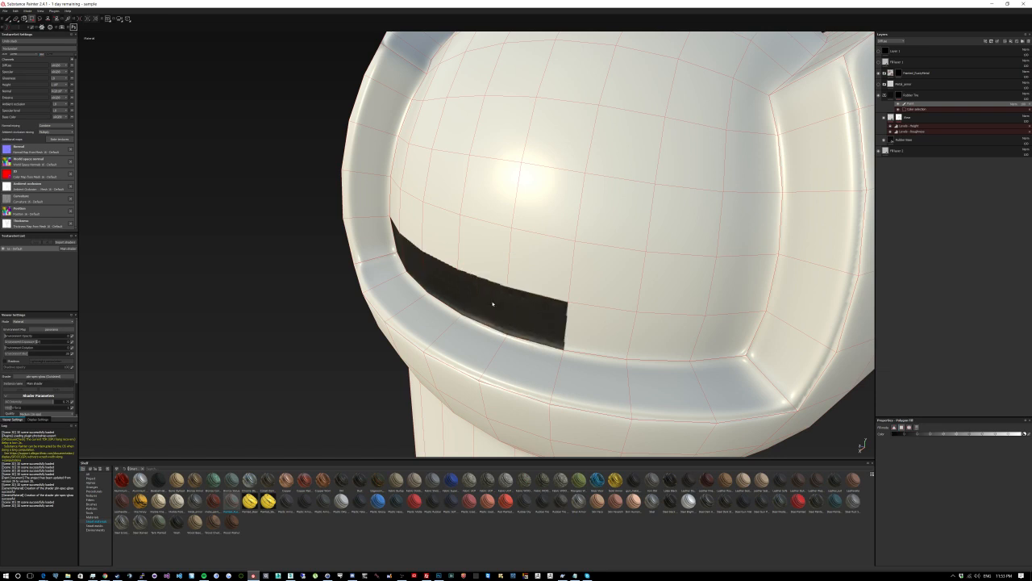
{"action": "left_click", "coordinate": [621, 329]}
{"action": "left_click", "coordinate": [669, 330]}
{"action": "left_click", "coordinate": [736, 329]}
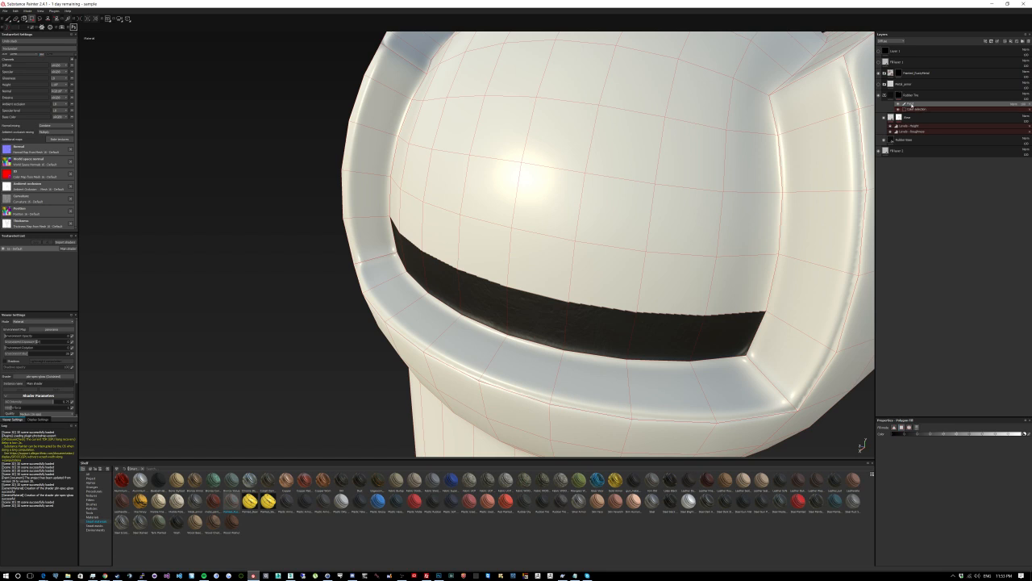
Step: Add a generator above the paint effect in the Rubber Tire mask and assign the MG Light generator to it
{"action": "right_click", "coordinate": [912, 105]}
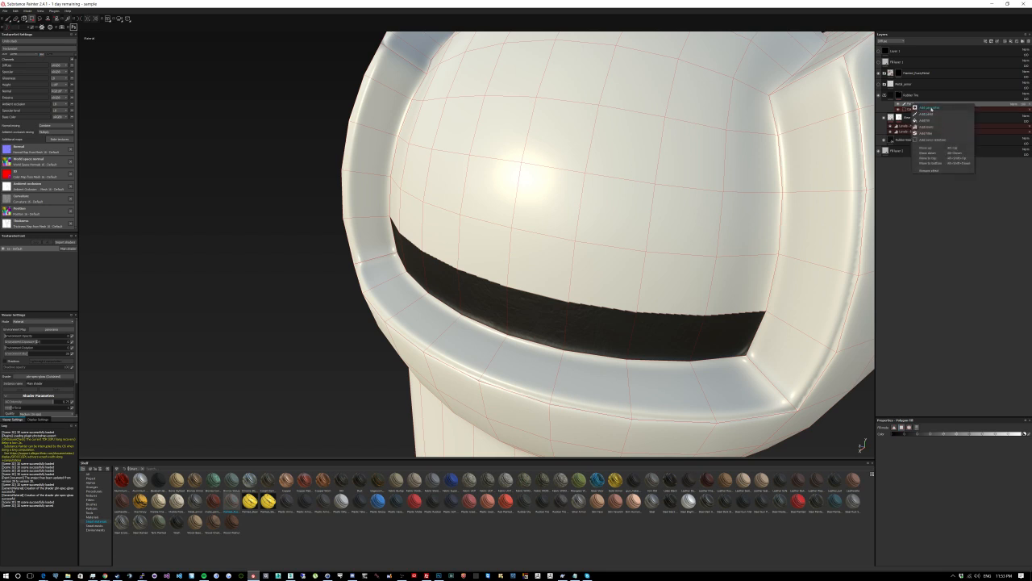
{"action": "left_click", "coordinate": [930, 108]}
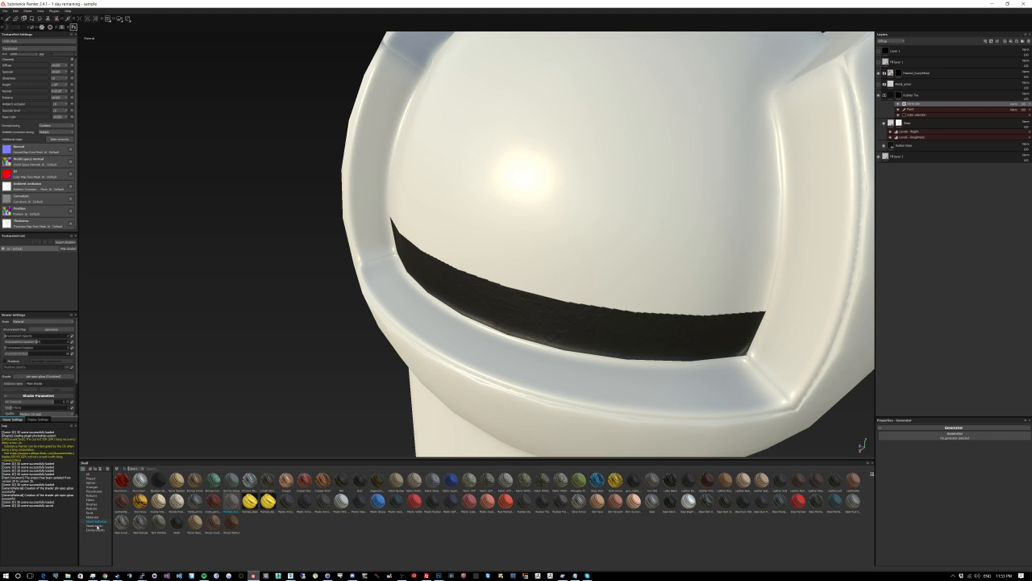
{"action": "left_click", "coordinate": [90, 499]}
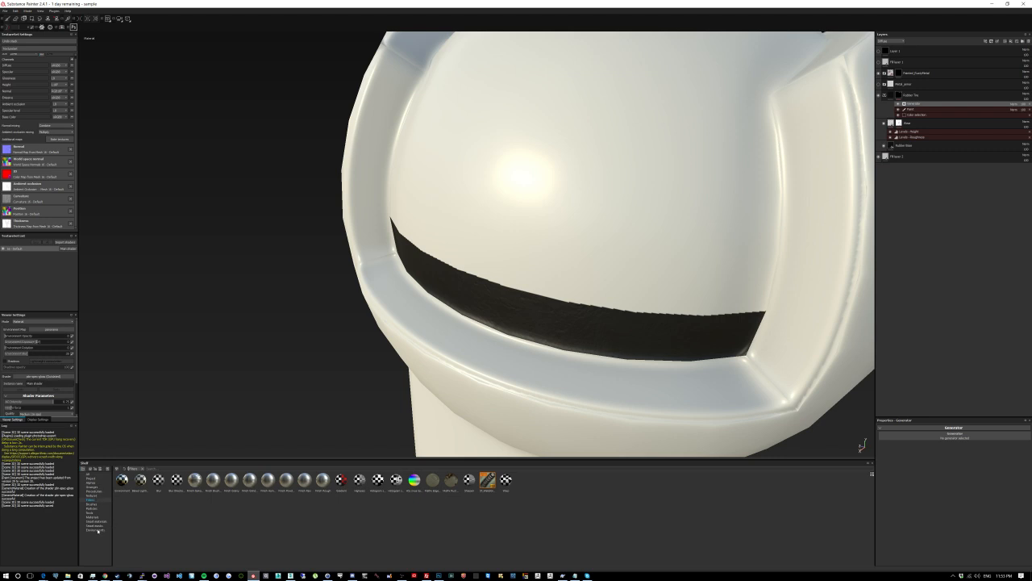
{"action": "left_click", "coordinate": [99, 525]}
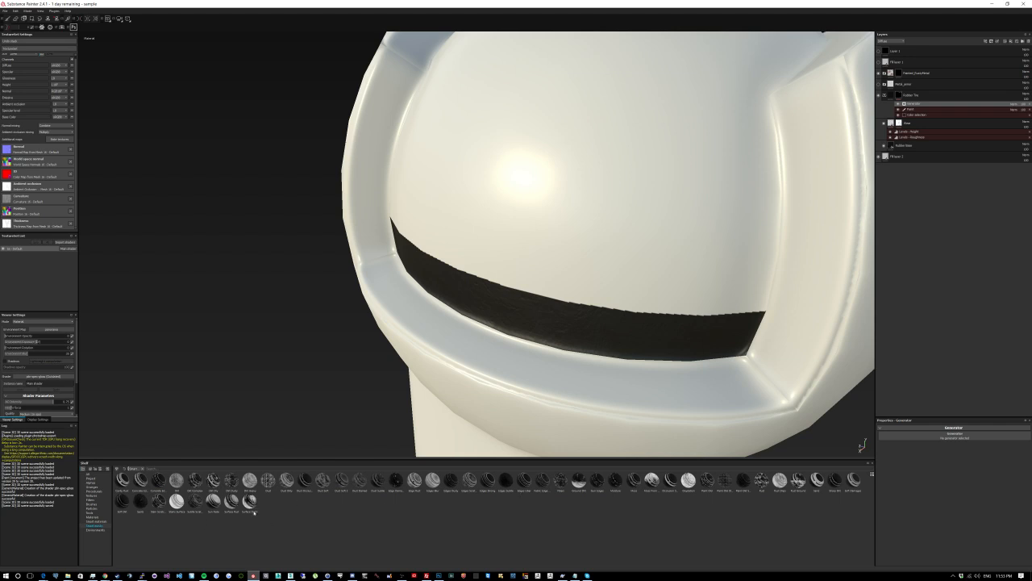
{"action": "left_click_drag", "start_coordinate": [211, 500], "coordinate": [936, 428]}
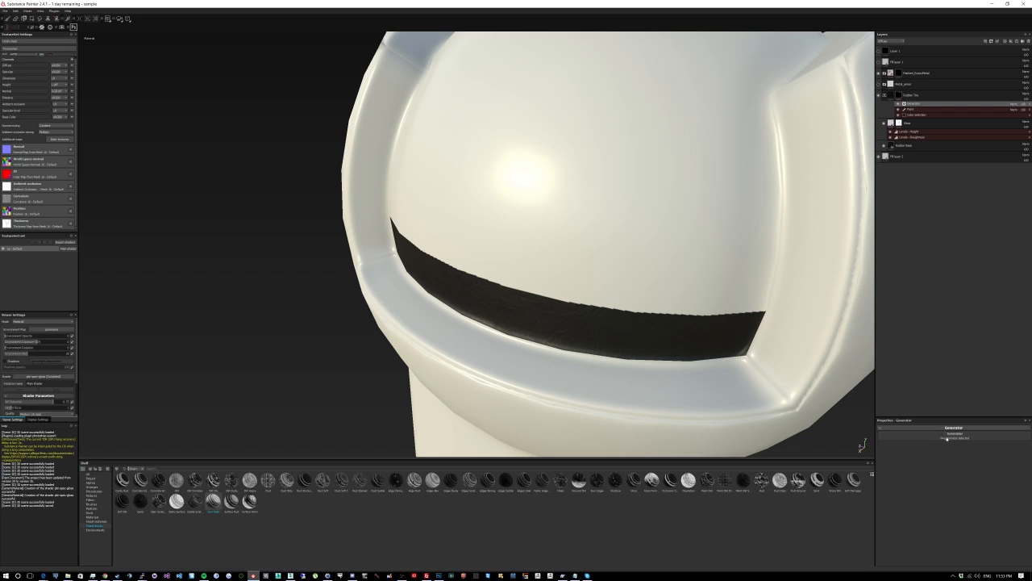
{"action": "left_click", "coordinate": [948, 438]}
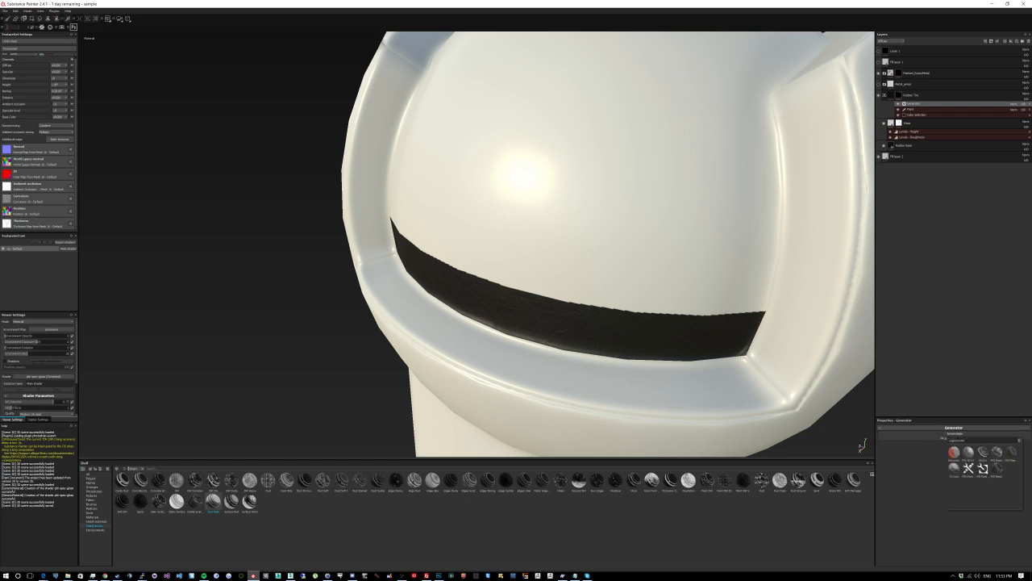
{"action": "left_click", "coordinate": [954, 471]}
Step: Adjust the light generator's horizontal and vertical angles to redirect the rubber coverage on the model
{"action": "key", "text": "f"}
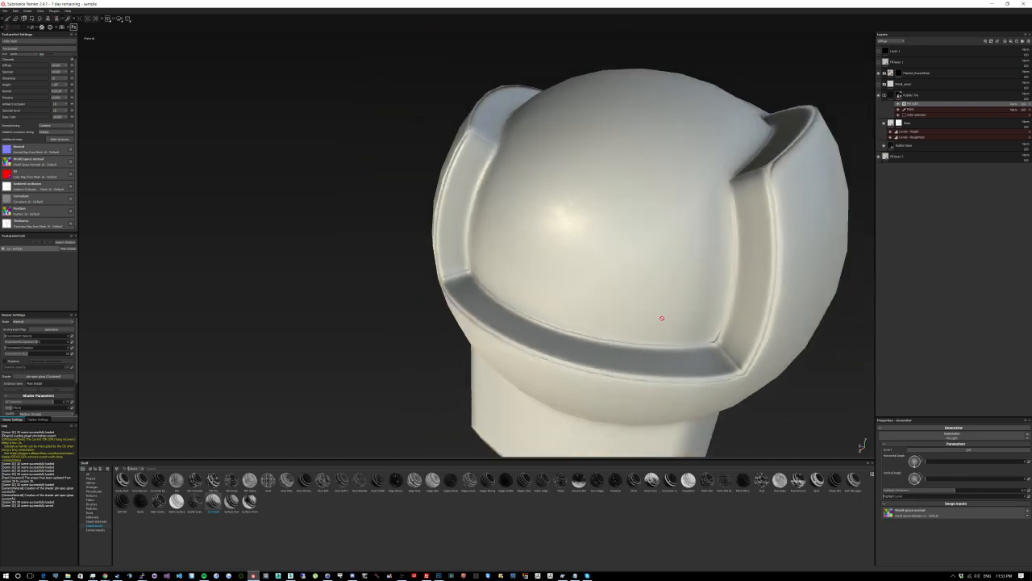
{"action": "left_click_drag", "start_coordinate": [738, 293], "coordinate": [733, 395], "text": "alt"}
{"action": "mouse_move", "coordinate": [923, 465]}
{"action": "left_mouse_down"}
{"action": "mouse_move", "coordinate": [915, 482]}
{"action": "mouse_move", "coordinate": [930, 476]}
{"action": "mouse_move", "coordinate": [927, 493]}
{"action": "left_mouse_up"}
{"action": "left_click_drag", "start_coordinate": [712, 380], "coordinate": [836, 325], "text": "alt"}
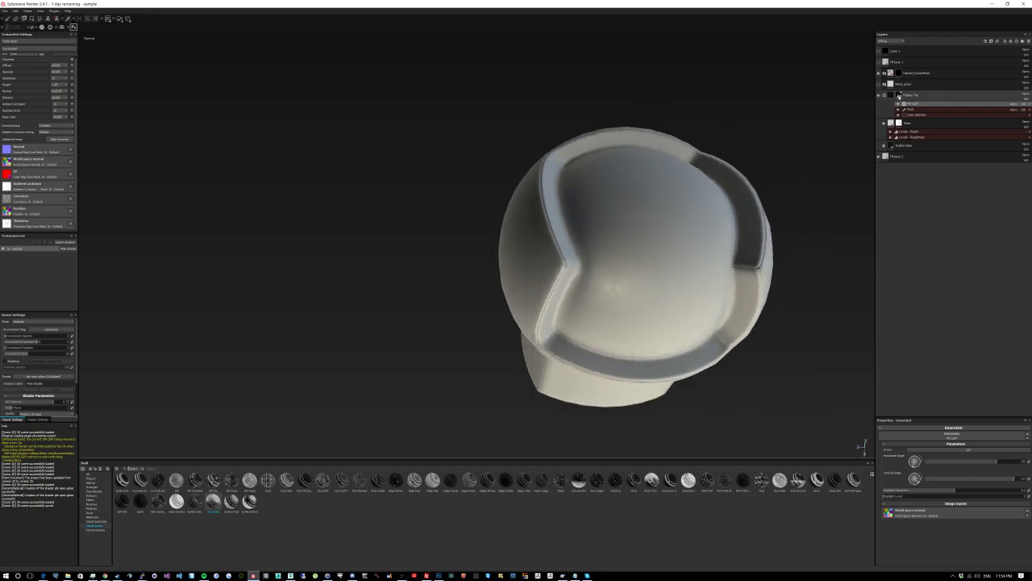
Step: Select the Rubber Tire folder's mask and hide its light generator effect
{"action": "left_click", "coordinate": [900, 95]}
{"action": "mouse_move", "coordinate": [899, 96]}
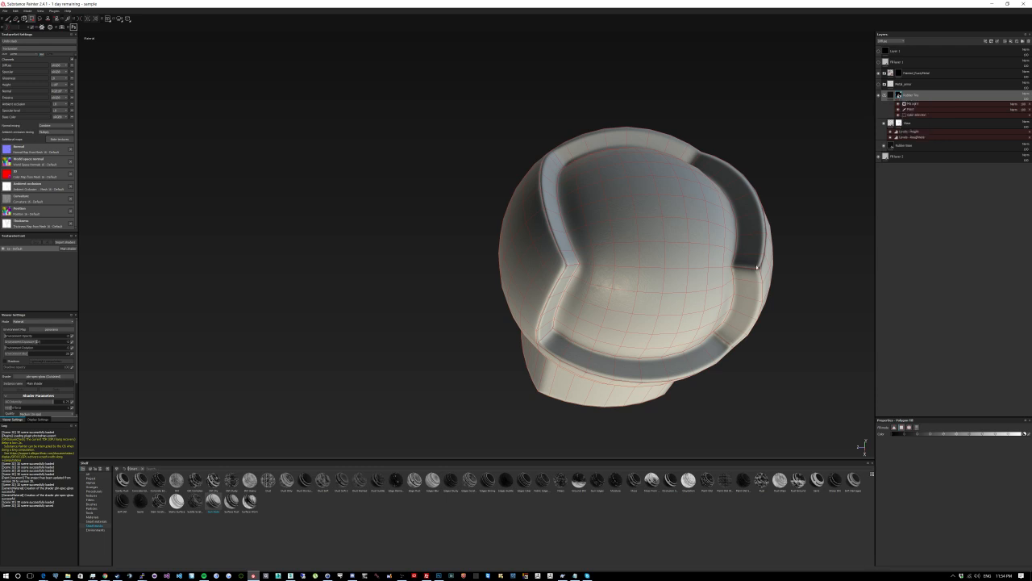
{"action": "scroll", "coordinate": [754, 274], "scroll_direction": "down", "scroll_amount": 3}
{"action": "scroll", "coordinate": [755, 274], "scroll_direction": "up", "scroll_amount": 2}
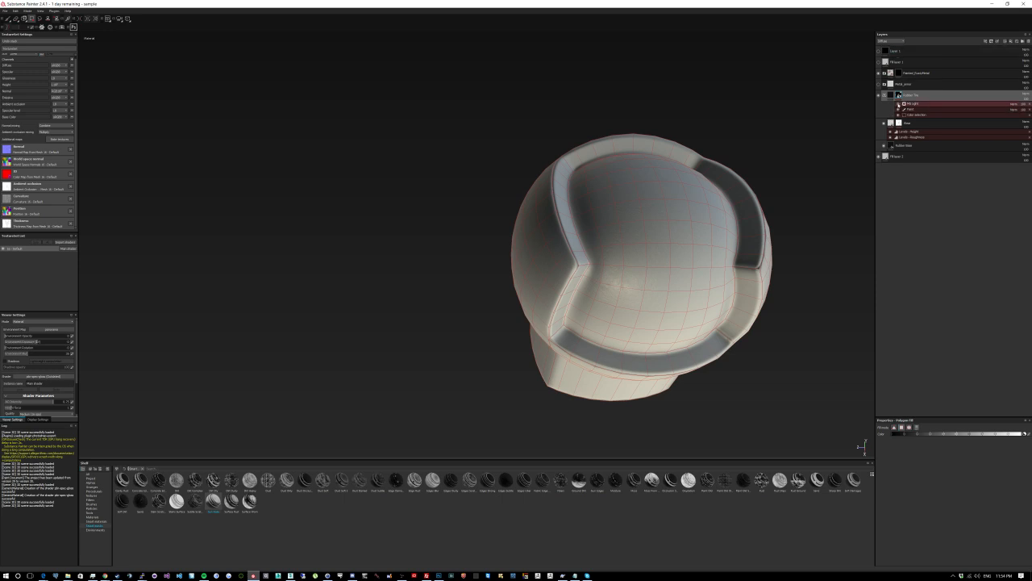
{"action": "left_click", "coordinate": [899, 104]}
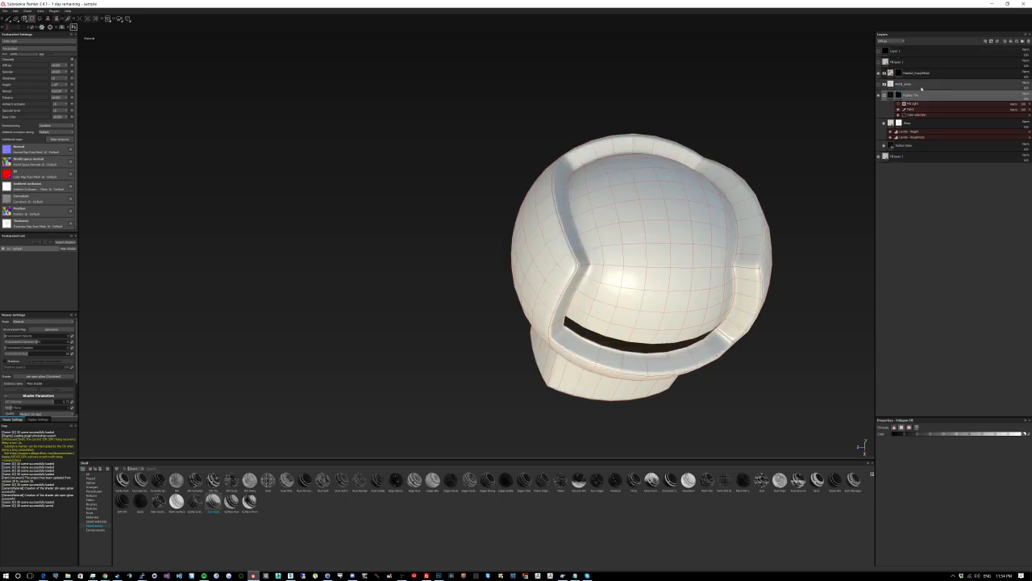
Step: Add a metal material layer and the Tank Painted smart material directly beneath the rusty painted metal folder
{"action": "left_click", "coordinate": [918, 73]}
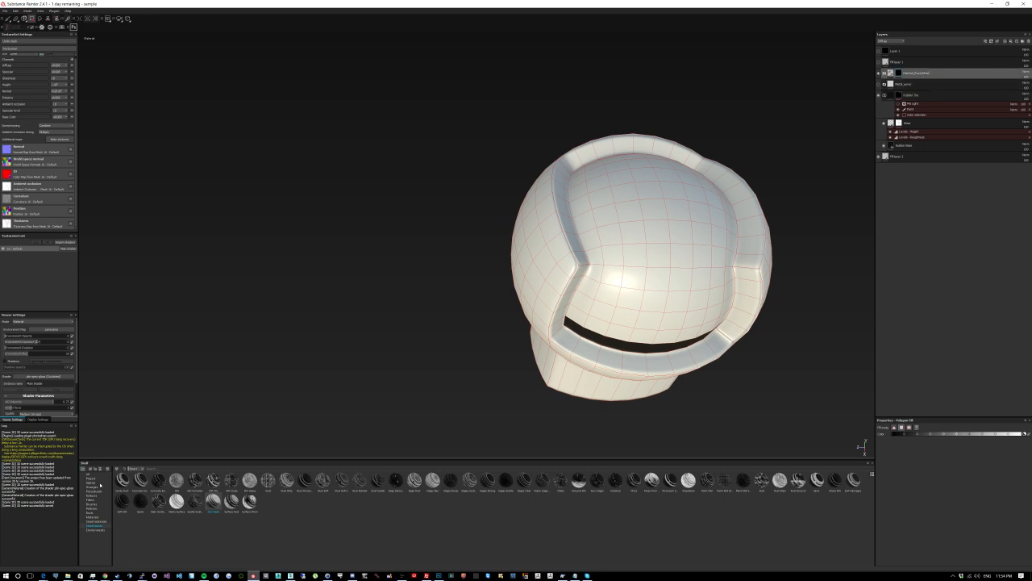
{"action": "left_click", "coordinate": [94, 517]}
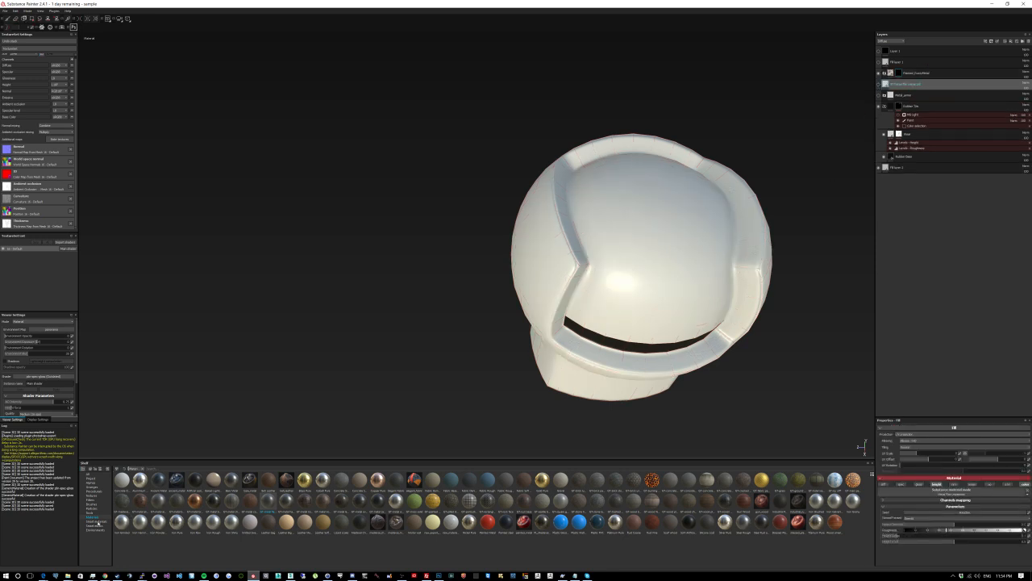
{"action": "left_click", "coordinate": [97, 521]}
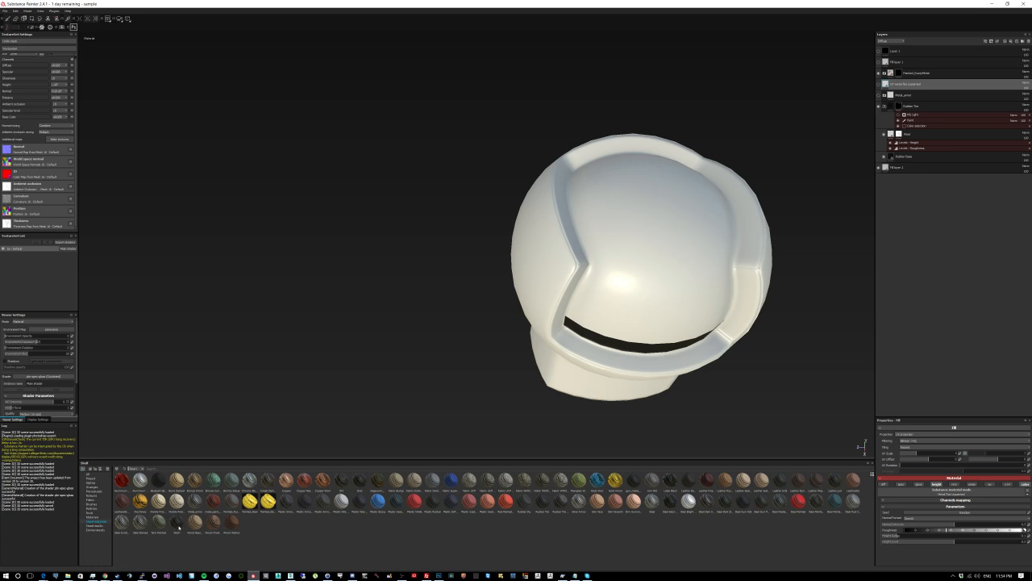
{"action": "left_click_drag", "start_coordinate": [159, 521], "coordinate": [914, 79]}
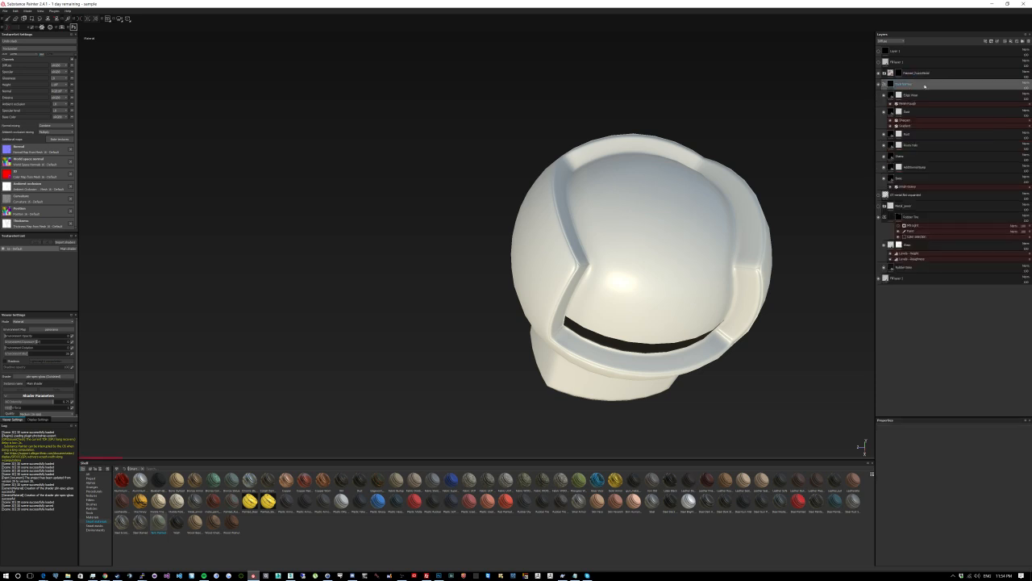
{"action": "left_click", "coordinate": [902, 41]}
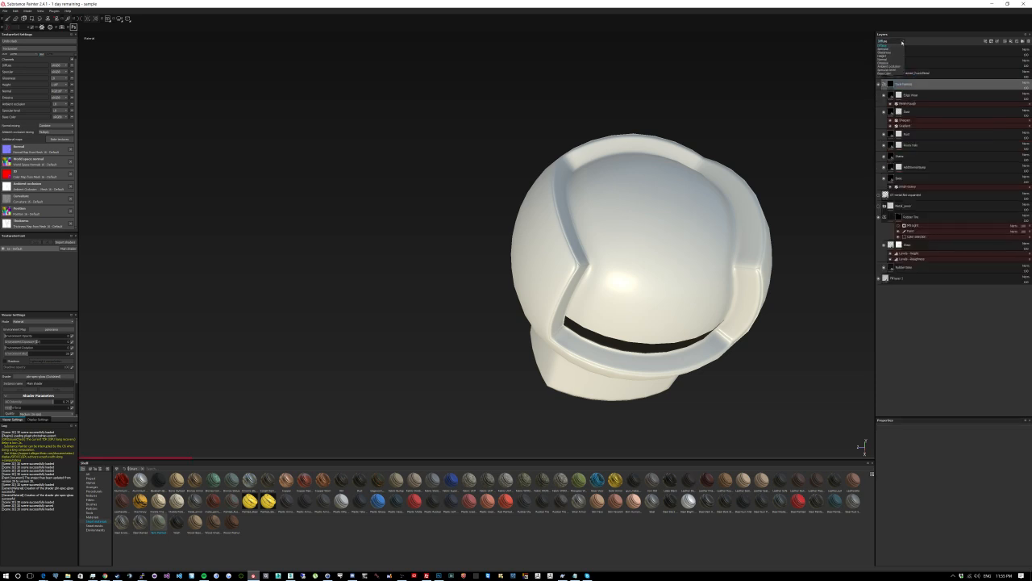
{"action": "left_click", "coordinate": [922, 46]}
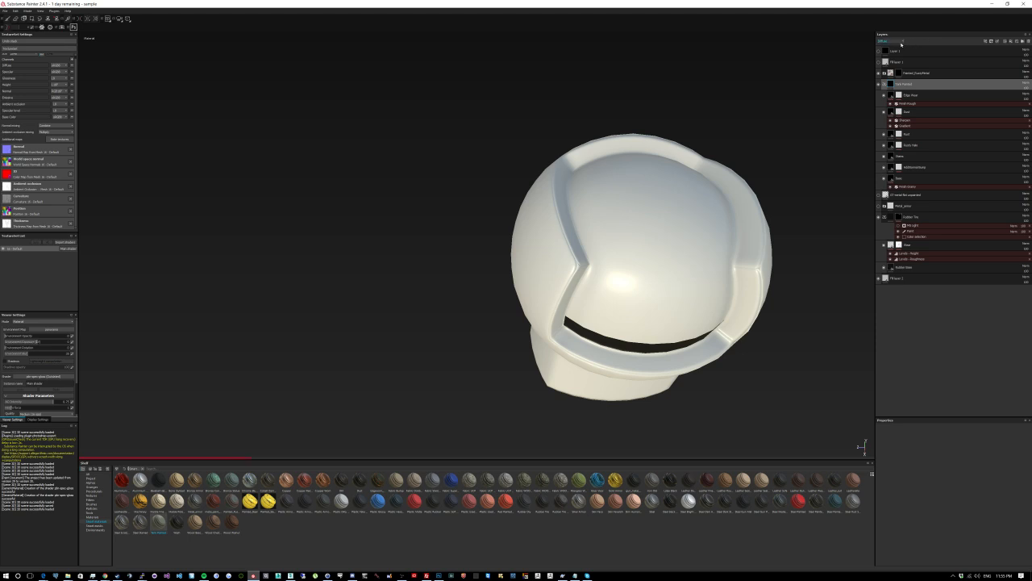
{"action": "left_click", "coordinate": [901, 42]}
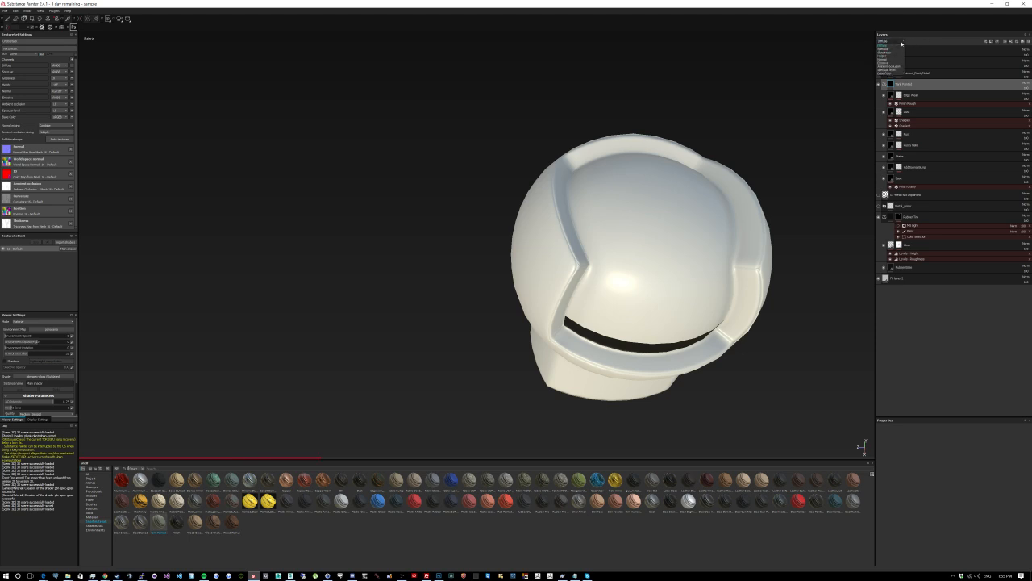
{"action": "left_click", "coordinate": [901, 44]}
{"action": "scroll", "coordinate": [771, 315], "scroll_direction": "up", "scroll_amount": 1}
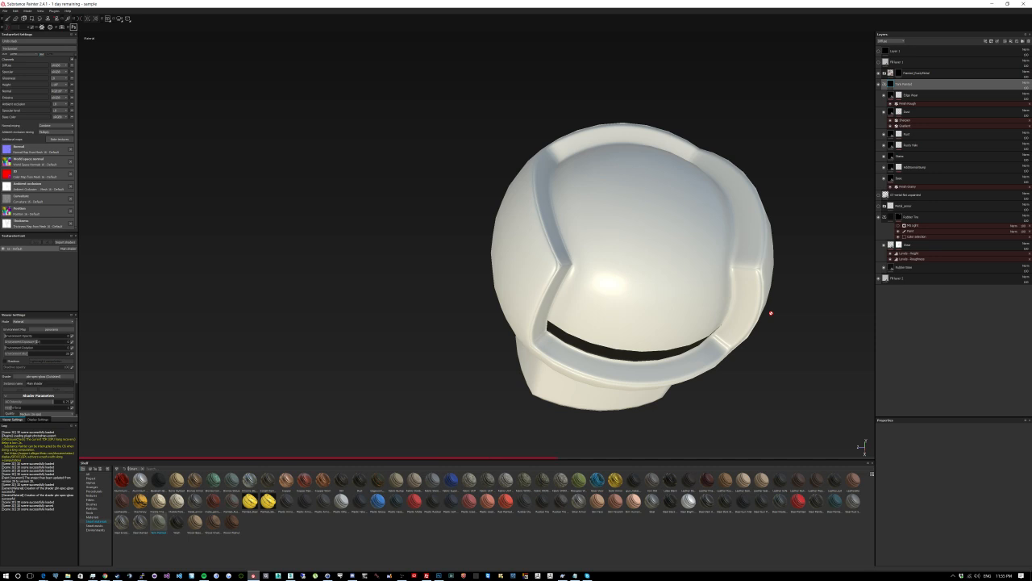
Step: Add a color selection mask to the Tank Painted folder and pick the red ID color of the outer shell
{"action": "left_click", "coordinate": [906, 111]}
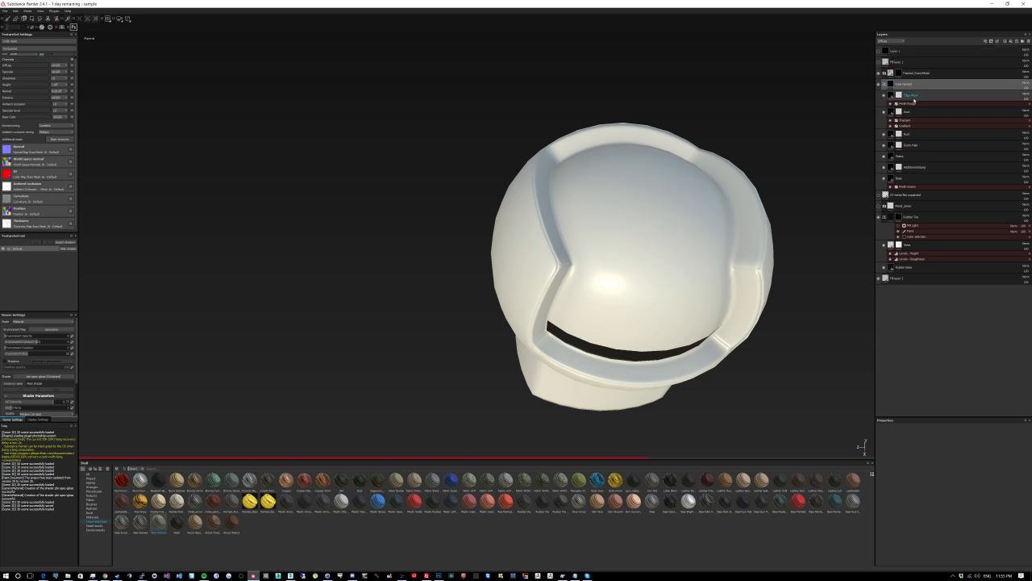
{"action": "double_click", "coordinate": [912, 84]}
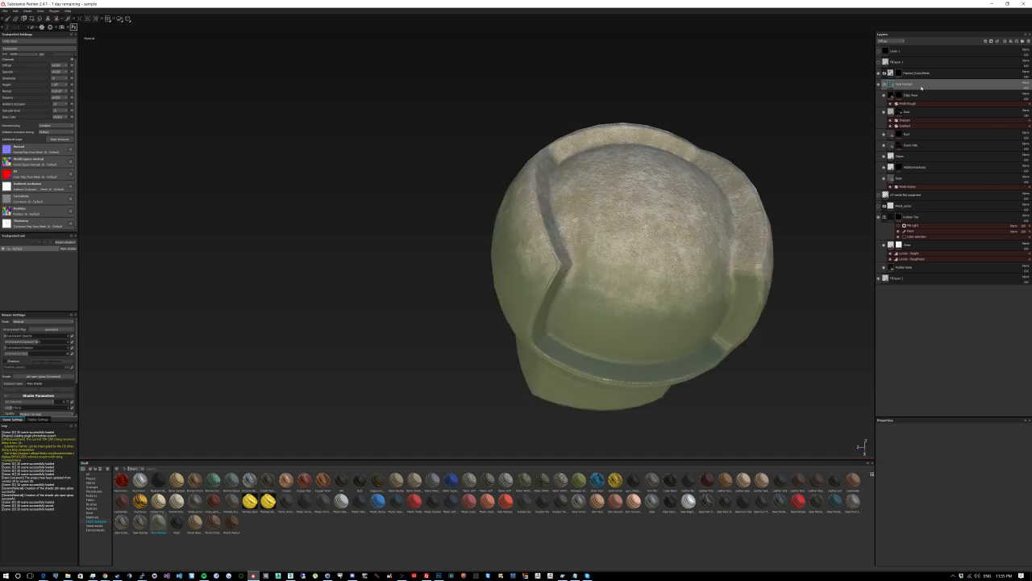
{"action": "right_click", "coordinate": [922, 87]}
{"action": "left_click", "coordinate": [956, 105]}
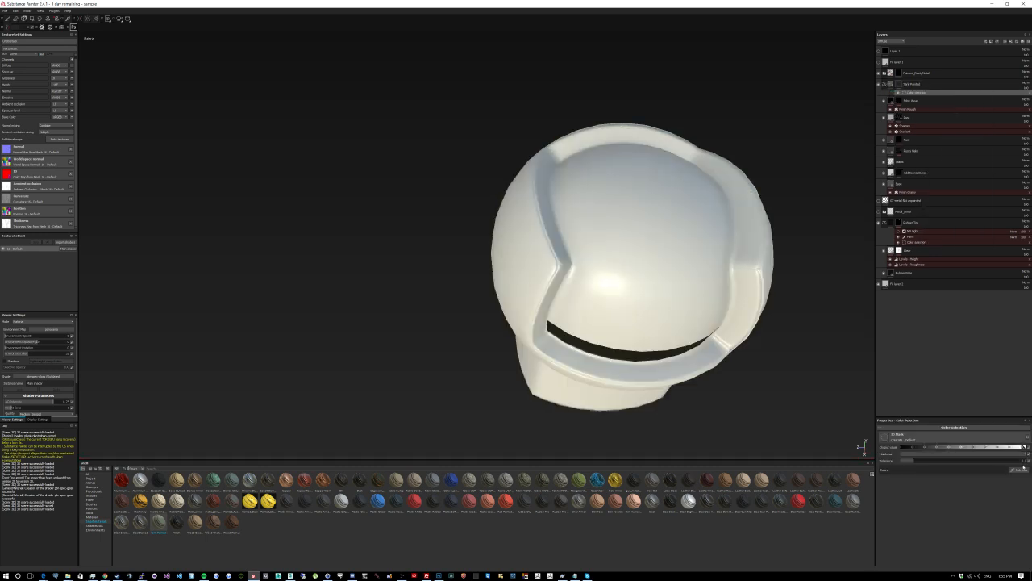
{"action": "left_click", "coordinate": [531, 247]}
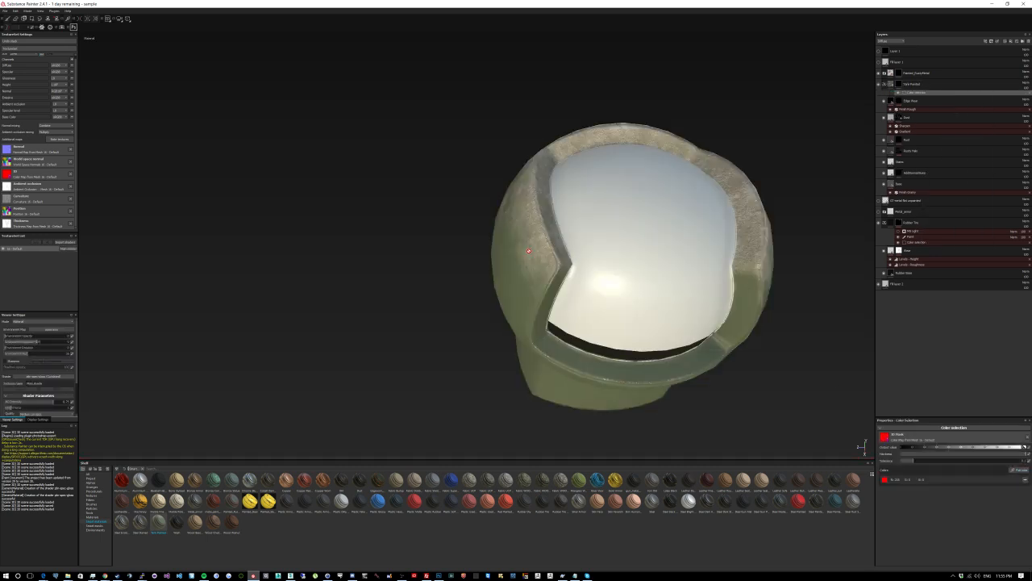
{"action": "left_click_drag", "start_coordinate": [768, 305], "coordinate": [620, 279], "text": "alt"}
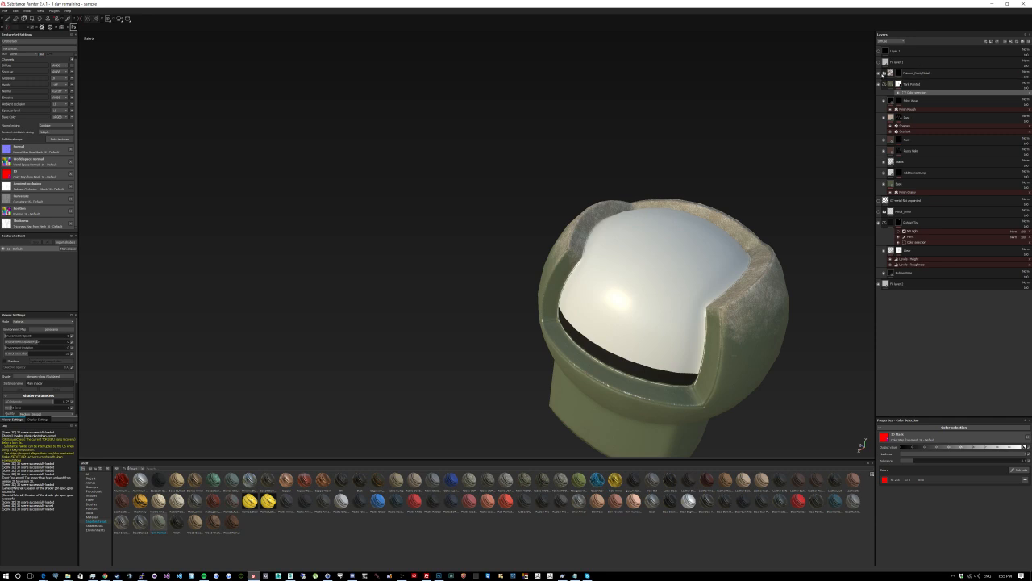
Step: Add a color selection to the rusty painted metal folder's mask and pick the purple ID color of the domed panel
{"action": "left_click", "coordinate": [897, 74]}
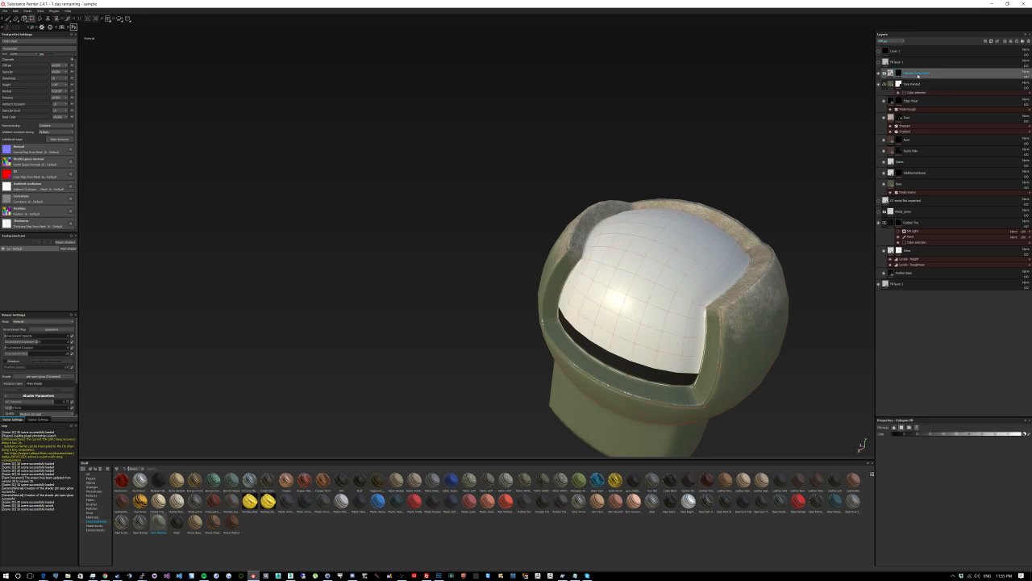
{"action": "right_click", "coordinate": [918, 75]}
{"action": "left_click", "coordinate": [944, 93]}
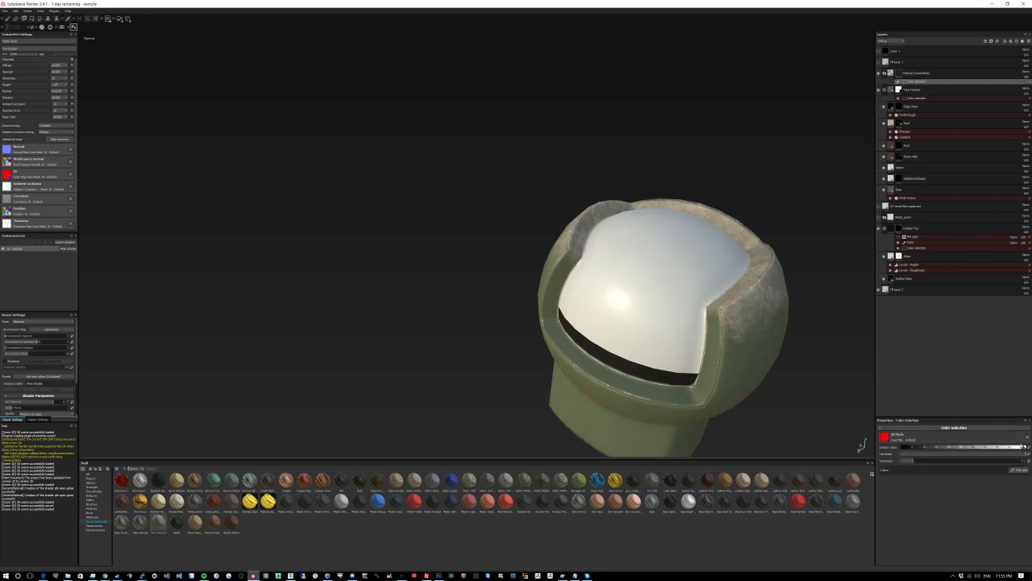
{"action": "left_click", "coordinate": [1019, 469]}
{"action": "left_click", "coordinate": [626, 317]}
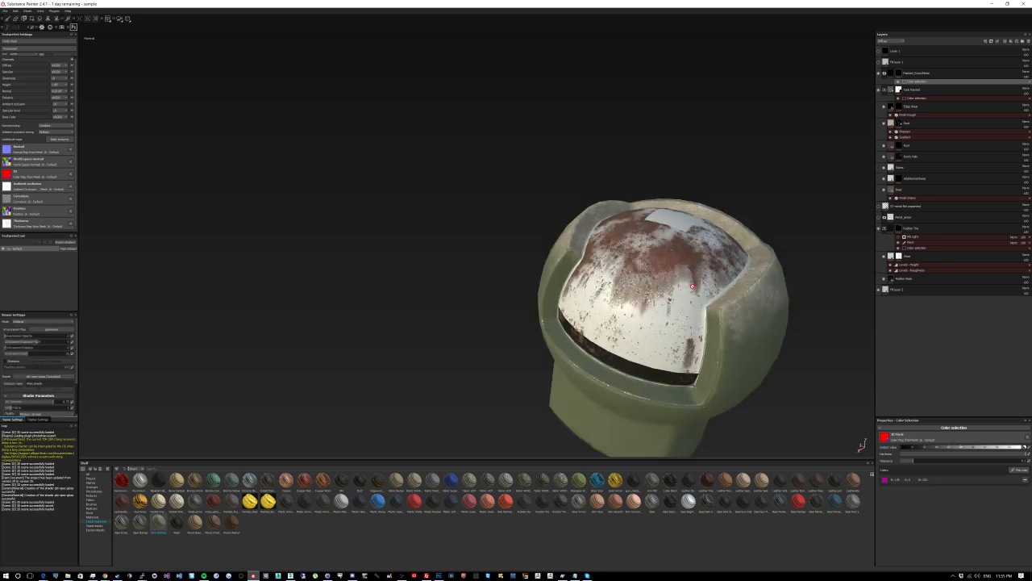
{"action": "left_click_drag", "start_coordinate": [692, 286], "coordinate": [756, 242], "text": "alt"}
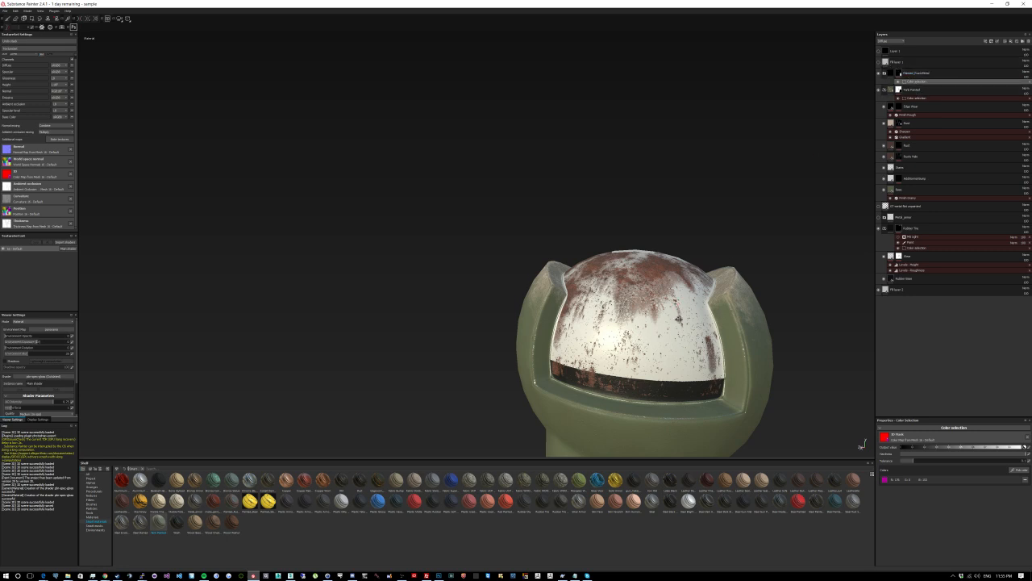
{"action": "left_click_drag", "start_coordinate": [678, 320], "coordinate": [733, 286], "text": "alt"}
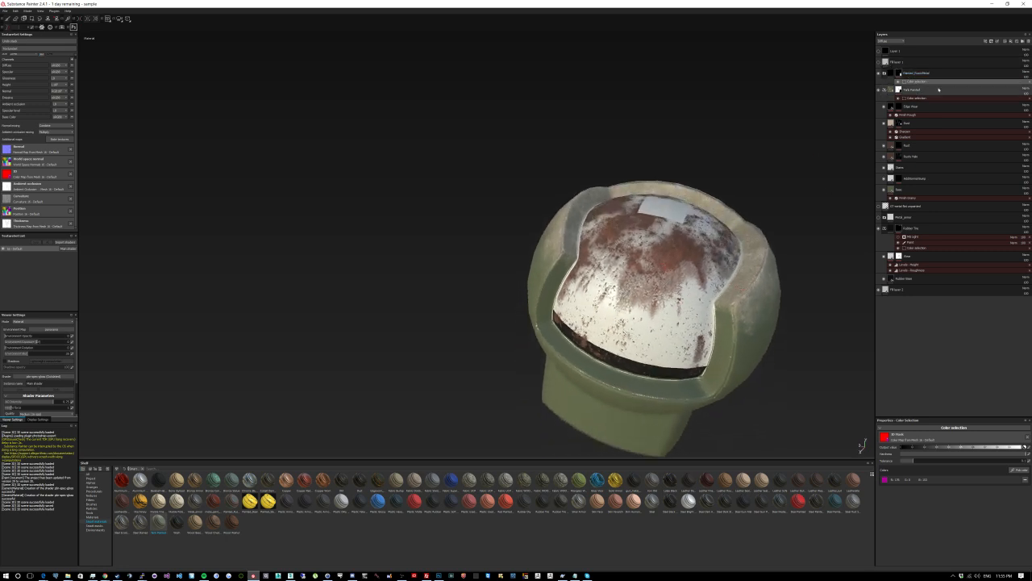
Step: Add a fill layer above the base color layer inside the rusty painted metal folder and set its diffuse color to red
{"action": "left_click", "coordinate": [889, 74]}
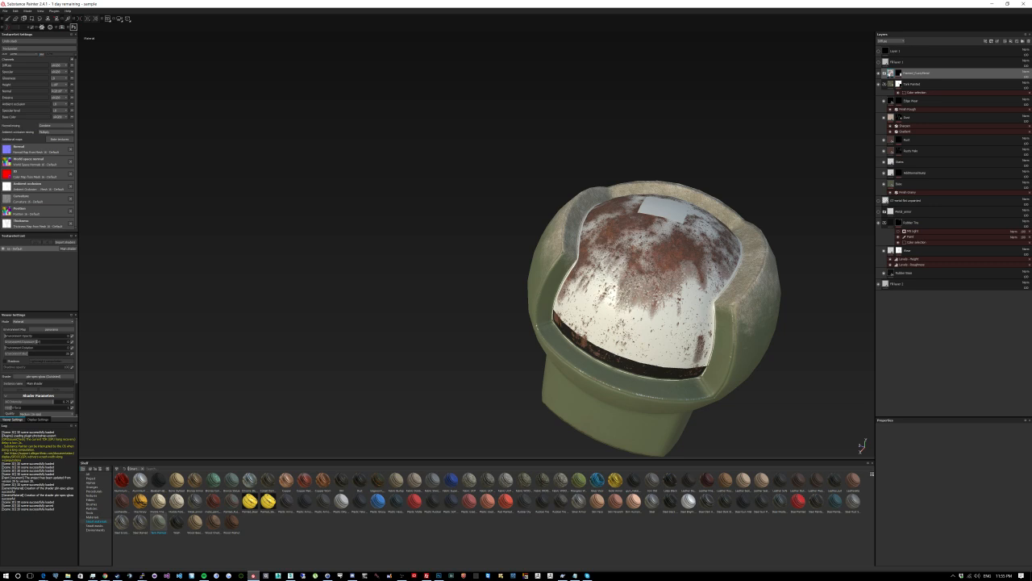
{"action": "left_click", "coordinate": [885, 73]}
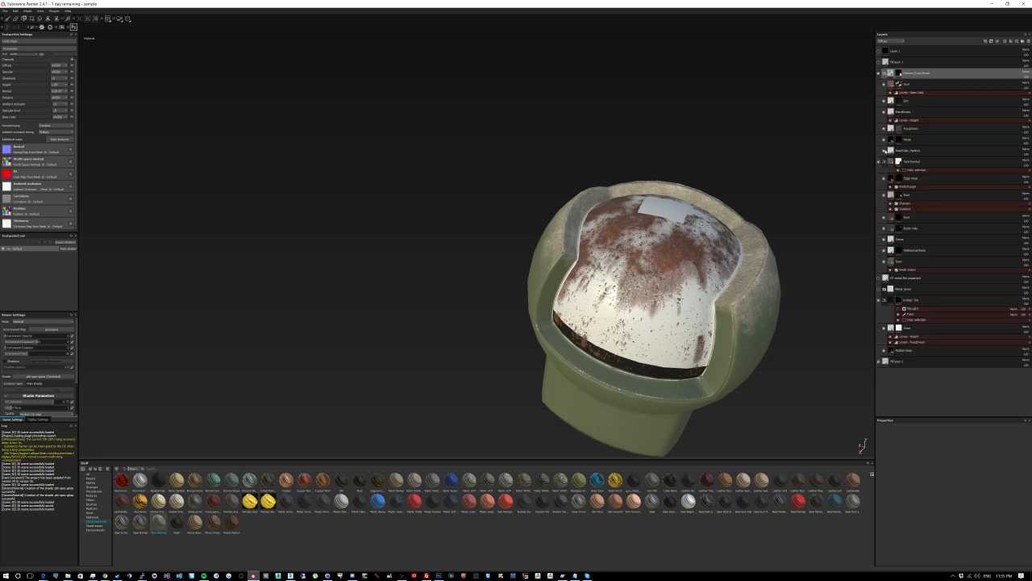
{"action": "left_click", "coordinate": [923, 151]}
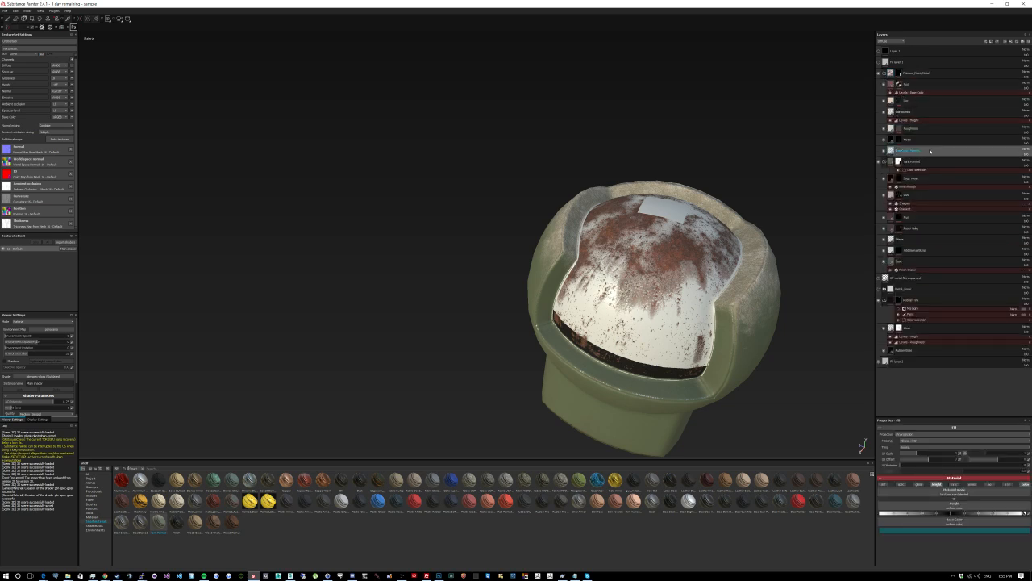
{"action": "left_click", "coordinate": [1012, 42]}
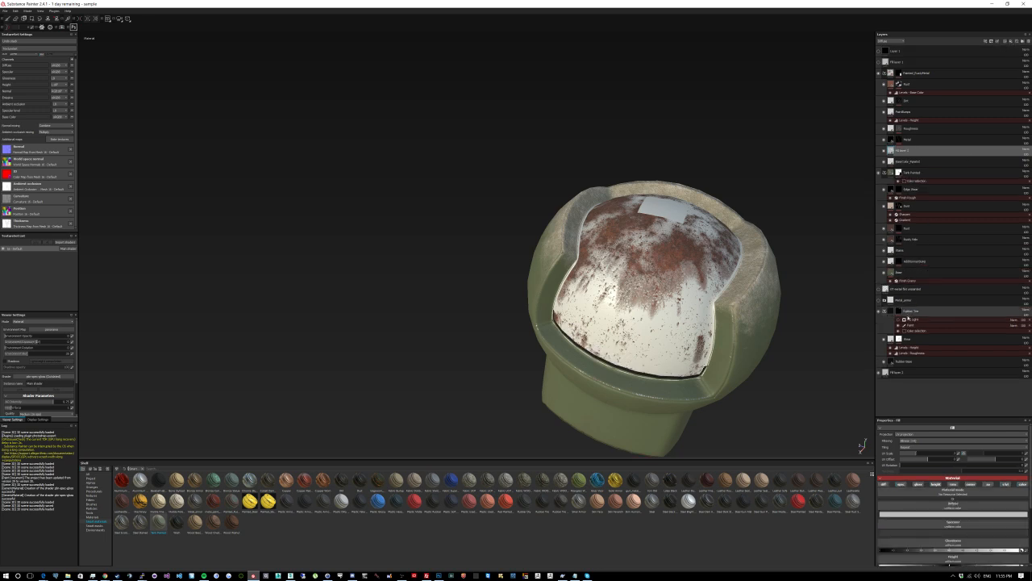
{"action": "left_click", "coordinate": [946, 515]}
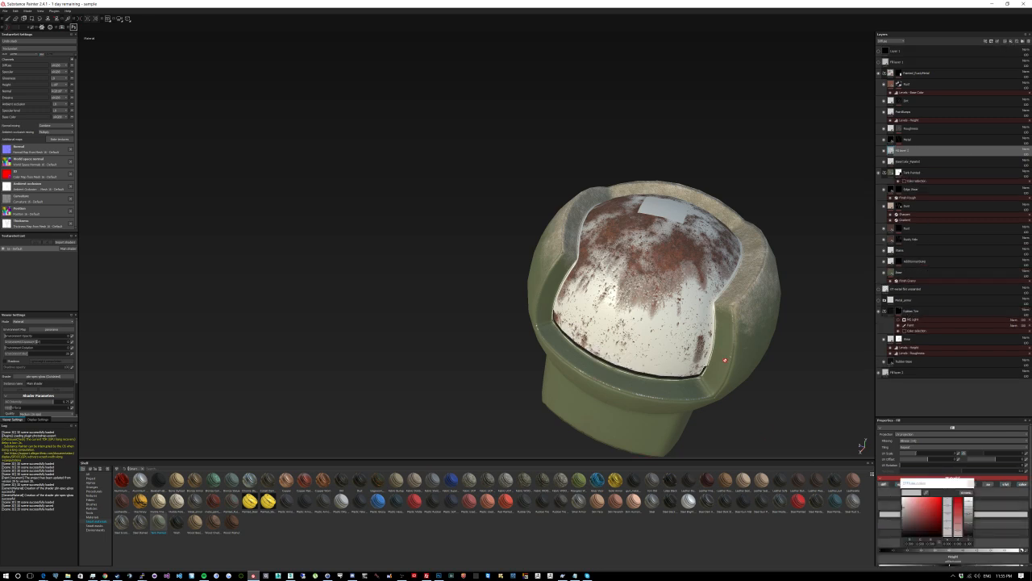
{"action": "left_click", "coordinate": [936, 508]}
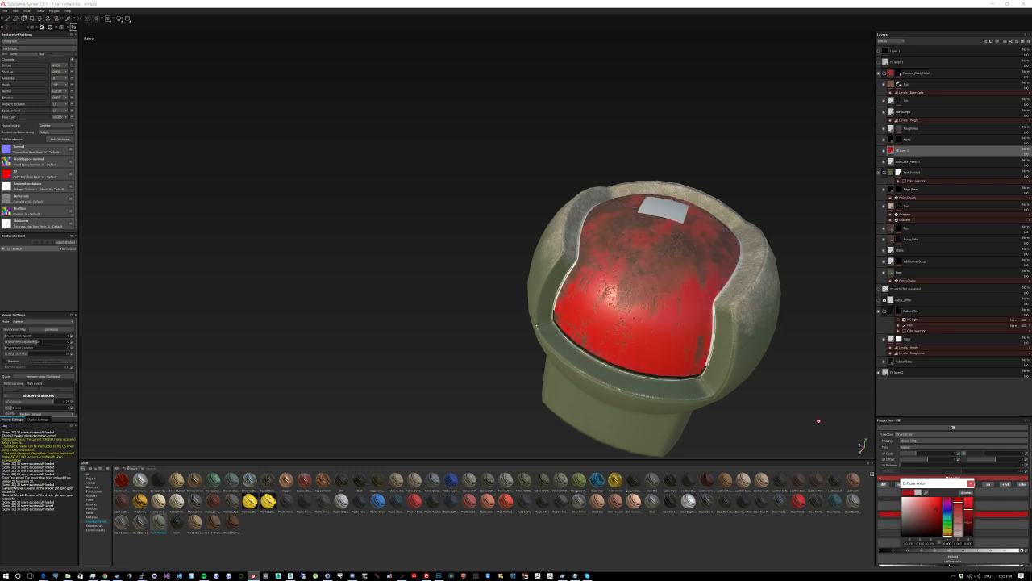
Step: Collapse the rusty painted metal, Tank Painted and rubber folders in the layer stack
{"action": "scroll", "coordinate": [804, 298], "scroll_direction": "down", "scroll_amount": 3}
{"action": "left_click_drag", "start_coordinate": [803, 297], "coordinate": [744, 290], "text": "alt"}
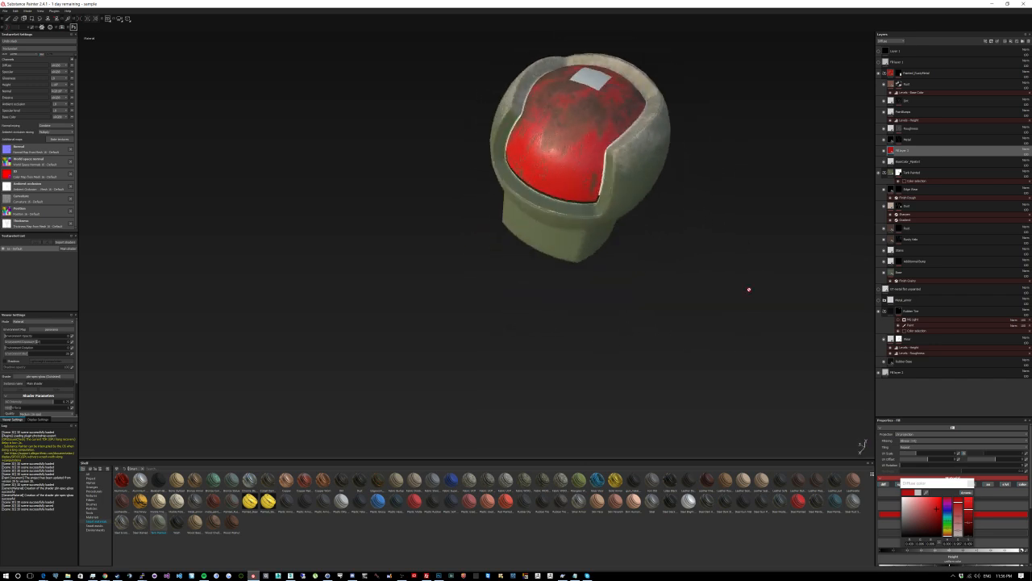
{"action": "left_click", "coordinate": [885, 73]}
{"action": "left_click", "coordinate": [884, 84]}
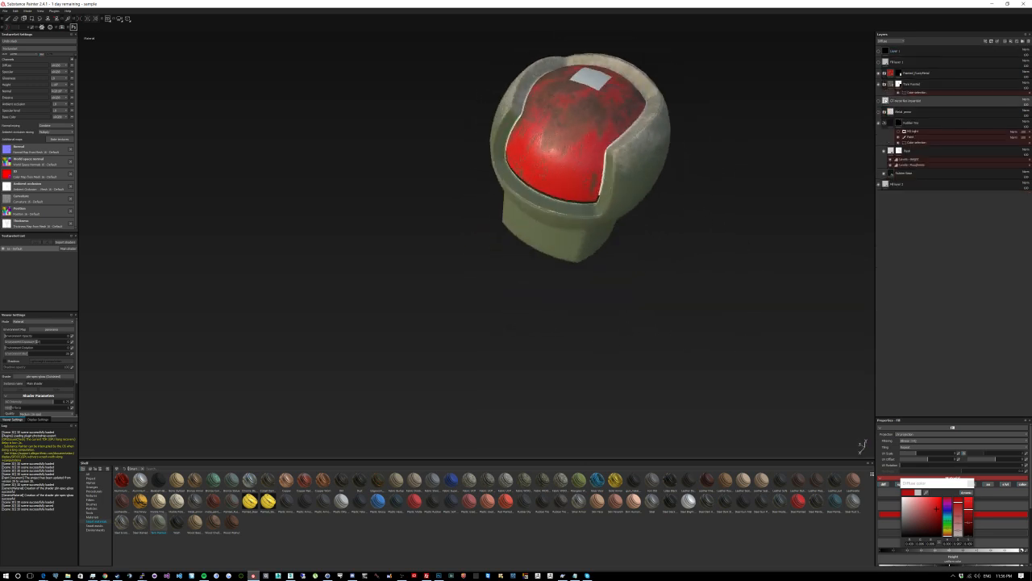
{"action": "left_click", "coordinate": [885, 122]}
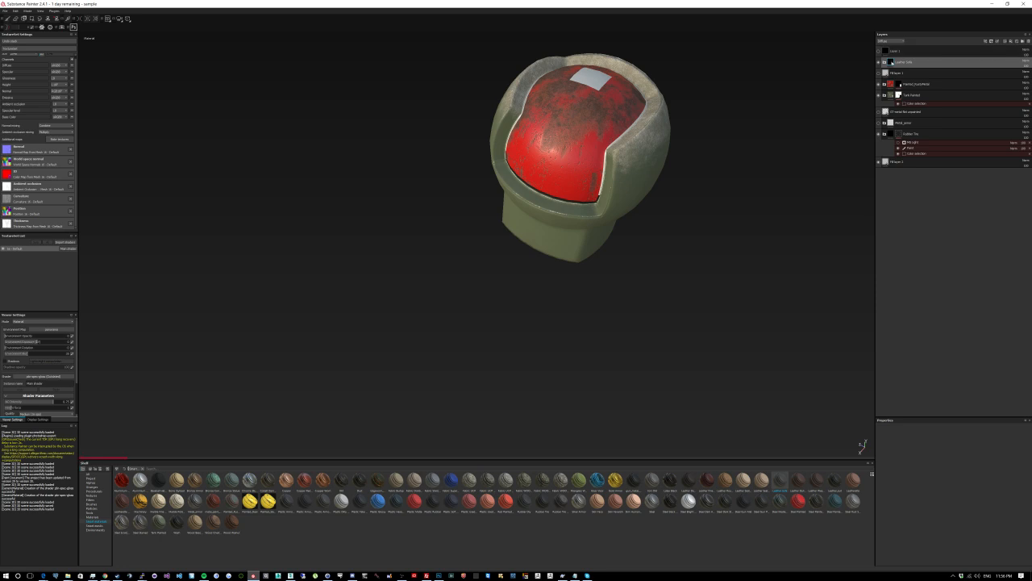
Step: Add a color selection mask to the leather folder and pick the yellow ID color of the square patch on the dome
{"action": "right_click", "coordinate": [920, 62]}
{"action": "left_click", "coordinate": [948, 78]}
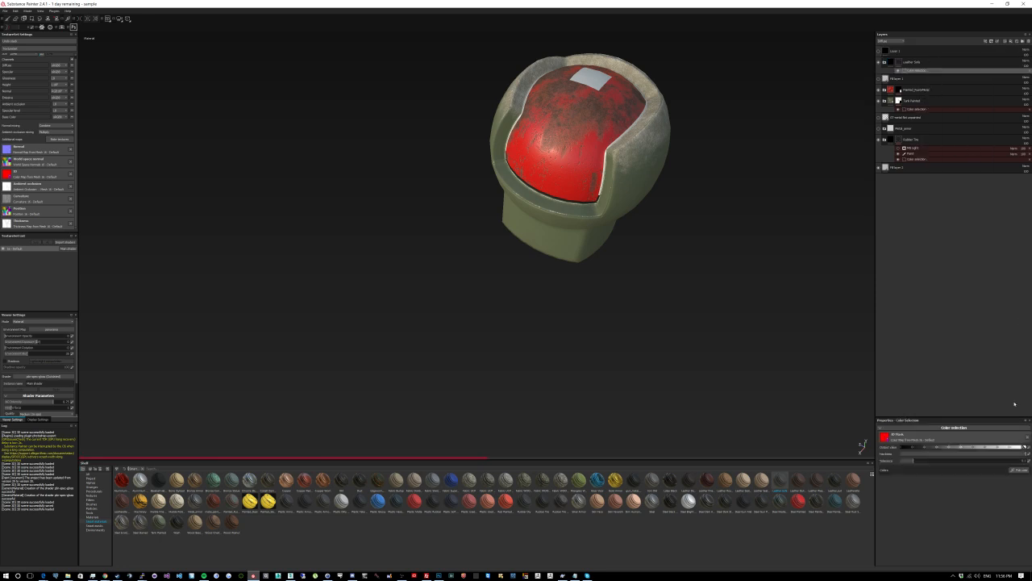
{"action": "left_click", "coordinate": [1018, 471]}
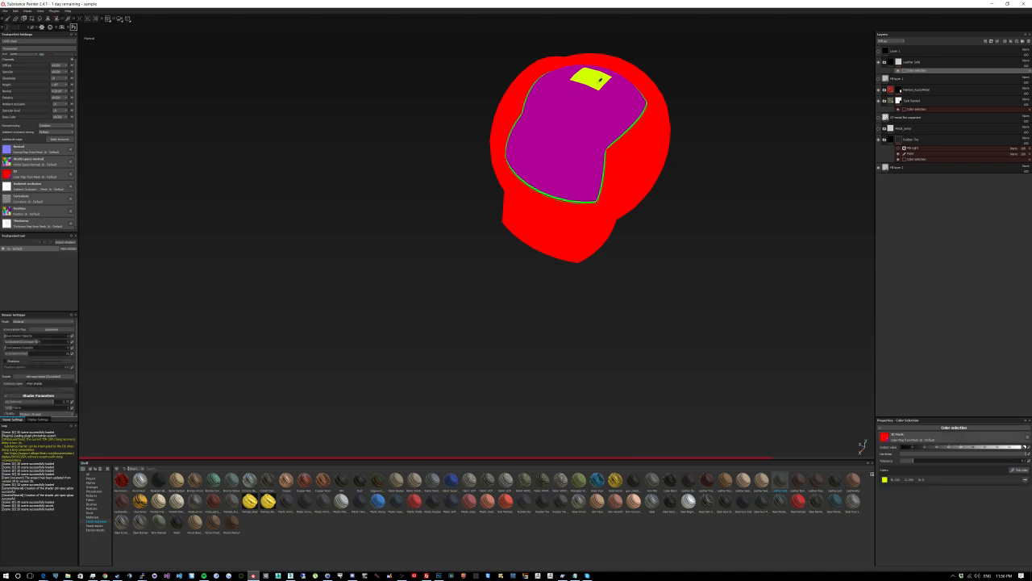
{"action": "left_click", "coordinate": [594, 80]}
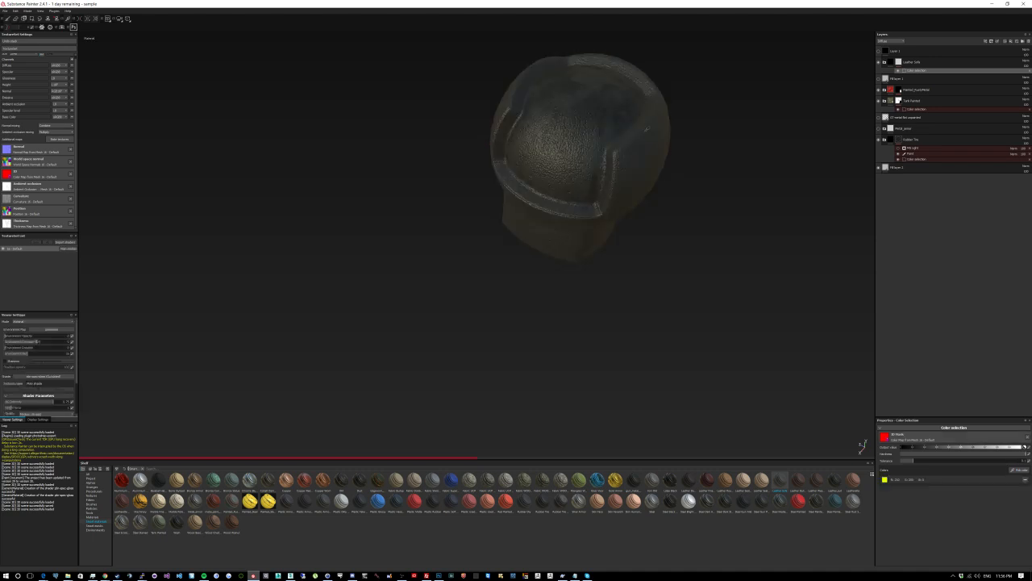
Step: Raise the tolerance of the leather folder's color selection to clean up the edges of the square patch
{"action": "left_click_drag", "start_coordinate": [737, 150], "coordinate": [751, 133], "text": "alt"}
{"action": "middle_click_drag", "start_coordinate": [750, 134], "coordinate": [684, 241], "text": "alt"}
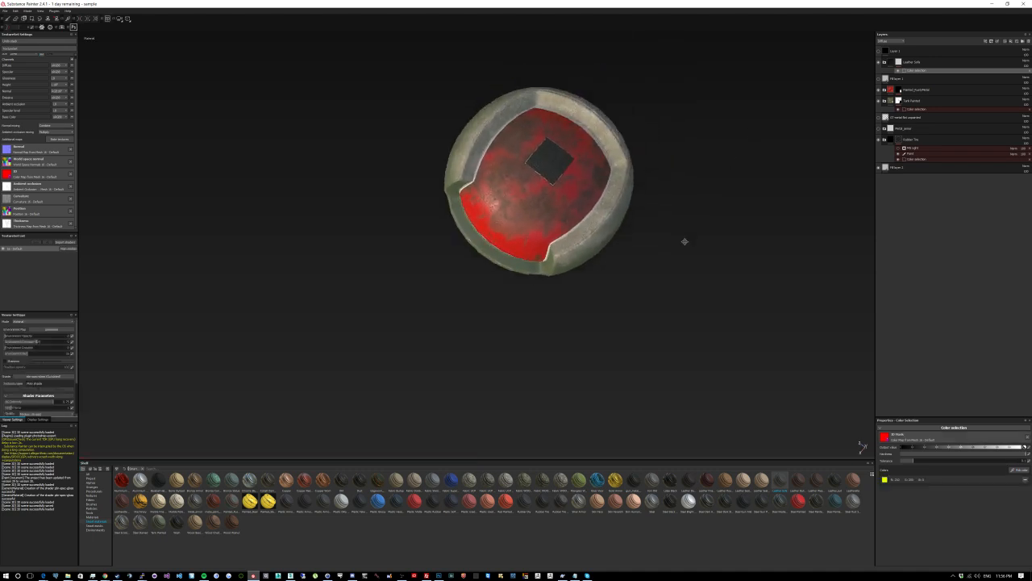
{"action": "left_click_drag", "start_coordinate": [685, 242], "coordinate": [661, 258], "text": "alt"}
{"action": "scroll", "coordinate": [557, 184], "scroll_direction": "up", "scroll_amount": 3}
{"action": "scroll", "coordinate": [474, 188], "scroll_direction": "up", "scroll_amount": 2}
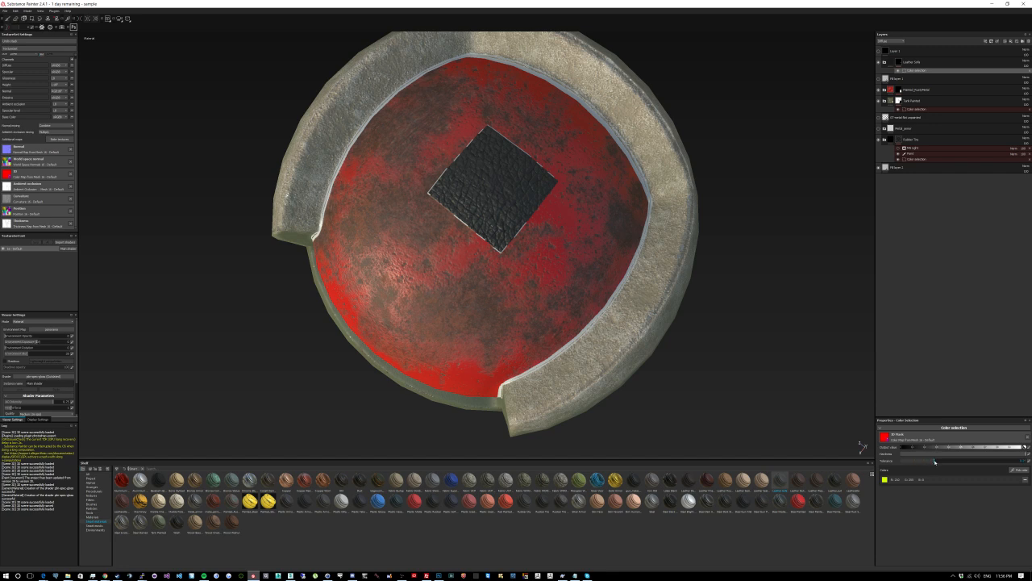
{"action": "left_click_drag", "start_coordinate": [950, 462], "coordinate": [1005, 462]}
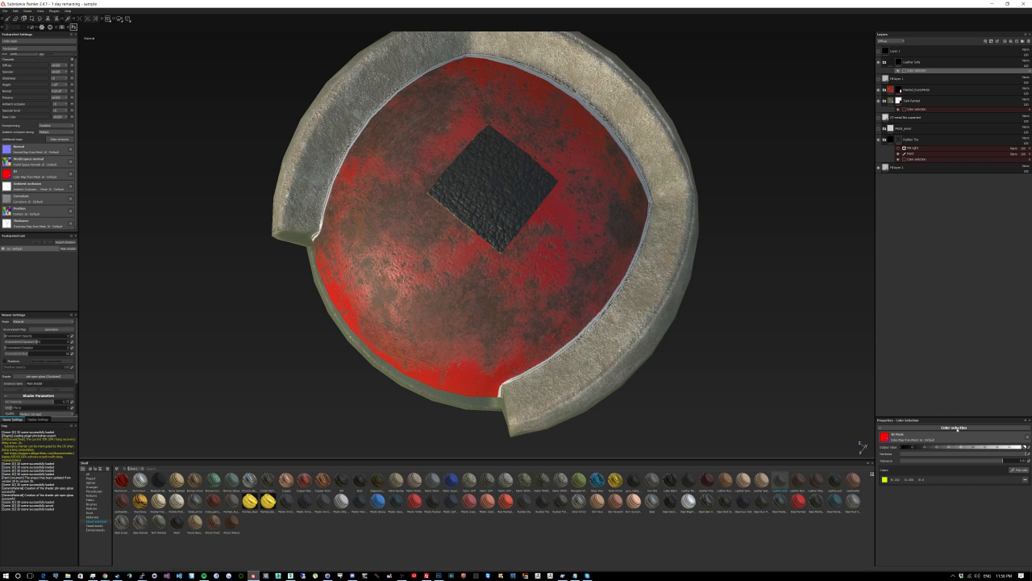
Step: Expand the leather folder and slightly raise the height value of its topmost layer, the edges layer
{"action": "left_click_drag", "start_coordinate": [558, 233], "coordinate": [659, 193], "text": "alt"}
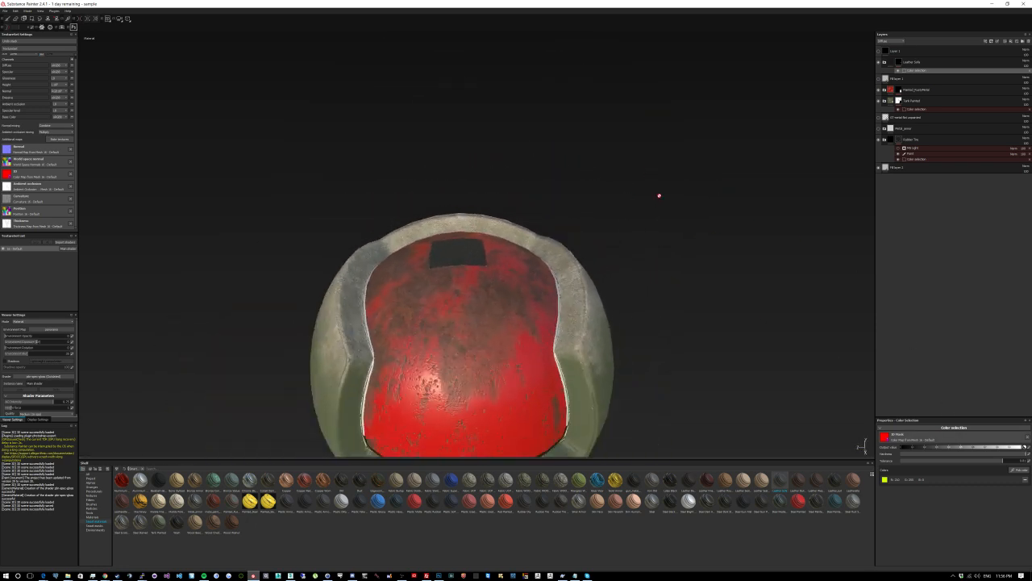
{"action": "left_click", "coordinate": [891, 65]}
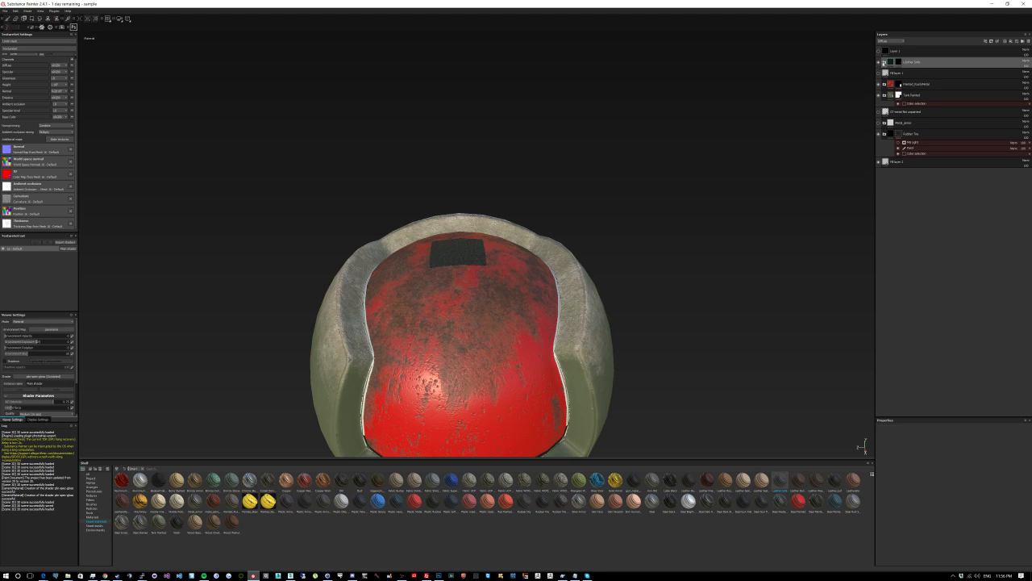
{"action": "left_click", "coordinate": [885, 62]}
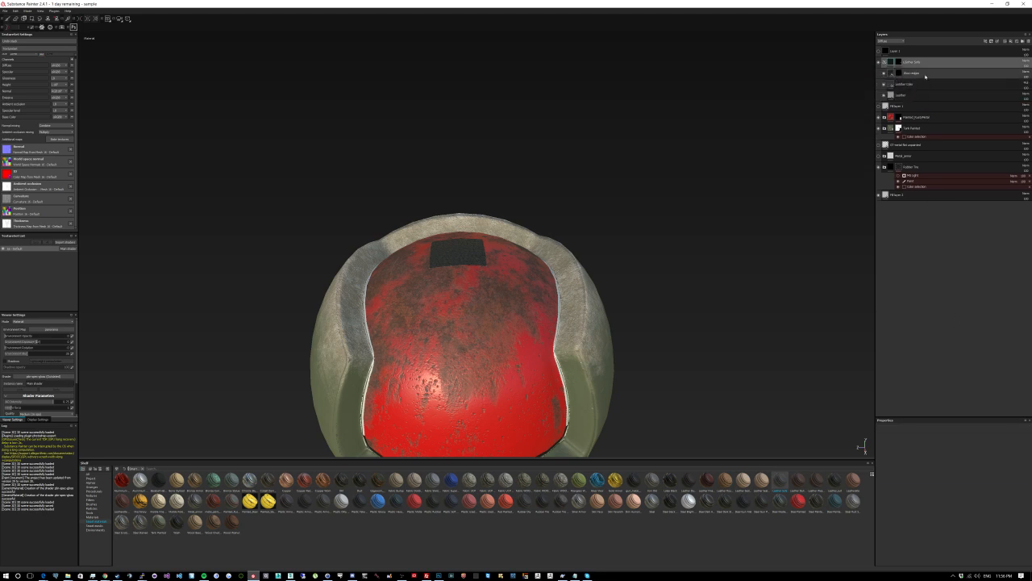
{"action": "left_click", "coordinate": [898, 74]}
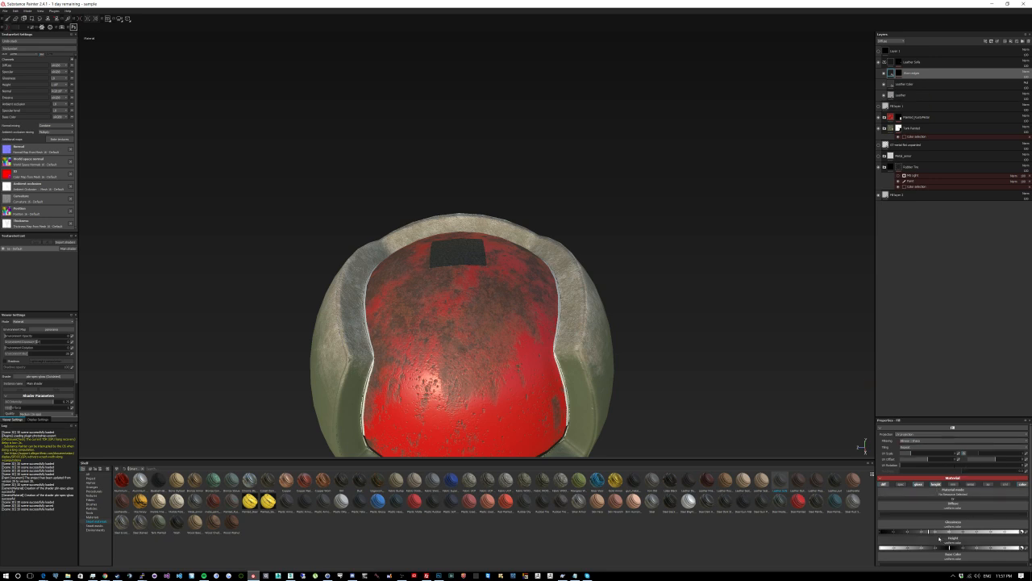
{"action": "scroll", "coordinate": [951, 542], "scroll_direction": "down", "scroll_amount": 1}
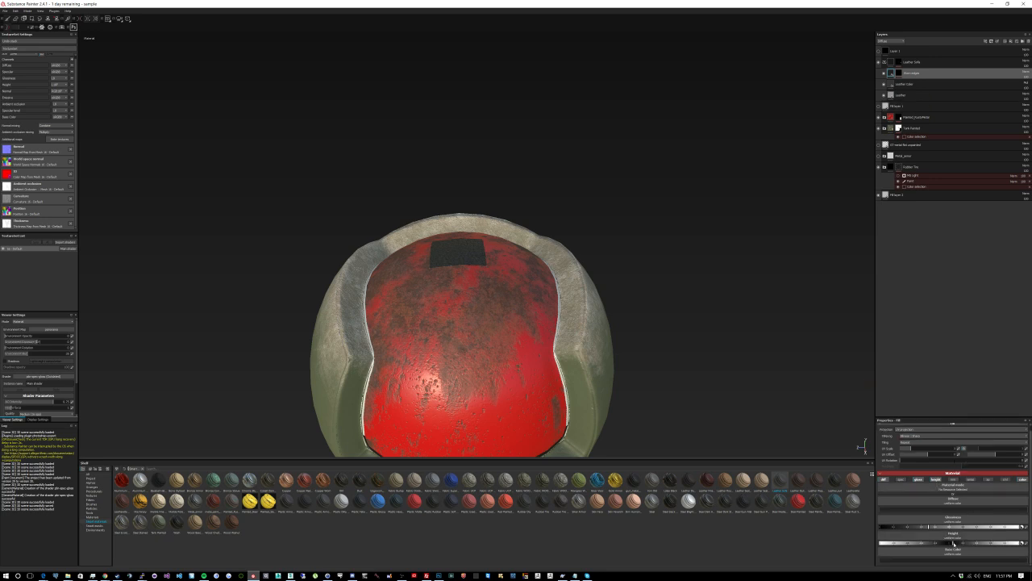
{"action": "left_click_drag", "start_coordinate": [964, 543], "coordinate": [969, 543]}
{"action": "scroll", "coordinate": [537, 346], "scroll_direction": "down", "scroll_amount": 2}
Step: Open the basic parameters of the lowest fill layer, Leather, inside the leather folder
{"action": "scroll", "coordinate": [537, 317], "scroll_direction": "up", "scroll_amount": 5}
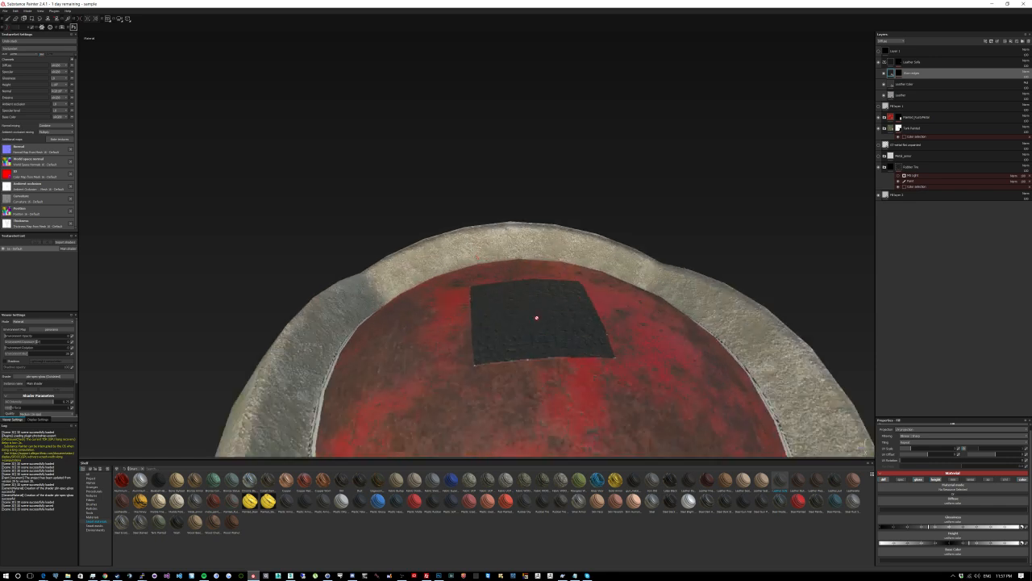
{"action": "left_click_drag", "start_coordinate": [537, 317], "coordinate": [572, 372], "text": "alt"}
{"action": "left_click", "coordinate": [926, 85]}
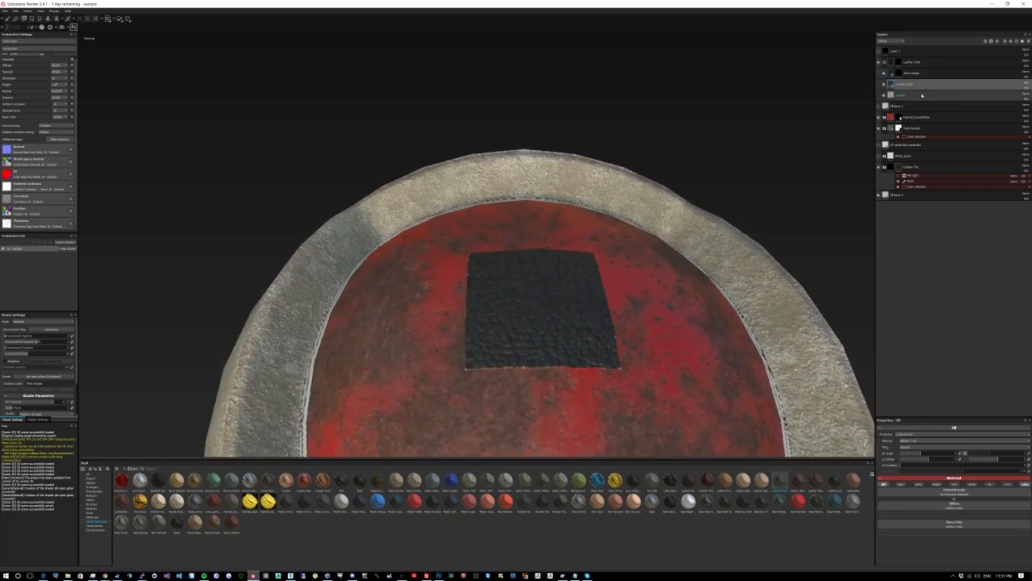
{"action": "left_click", "coordinate": [922, 96]}
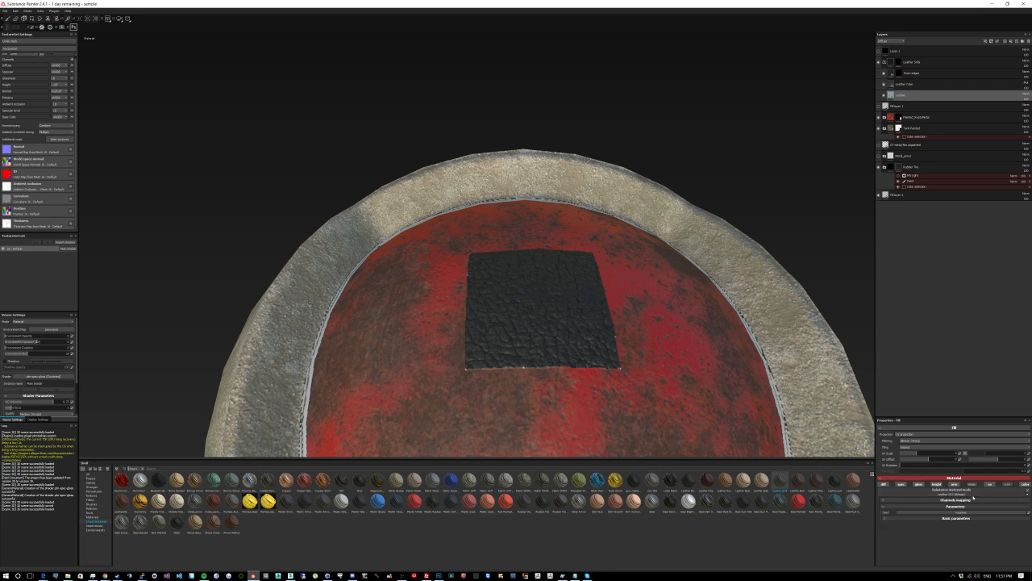
{"action": "left_click", "coordinate": [960, 518]}
{"action": "scroll", "coordinate": [943, 526], "scroll_direction": "down", "scroll_amount": 2}
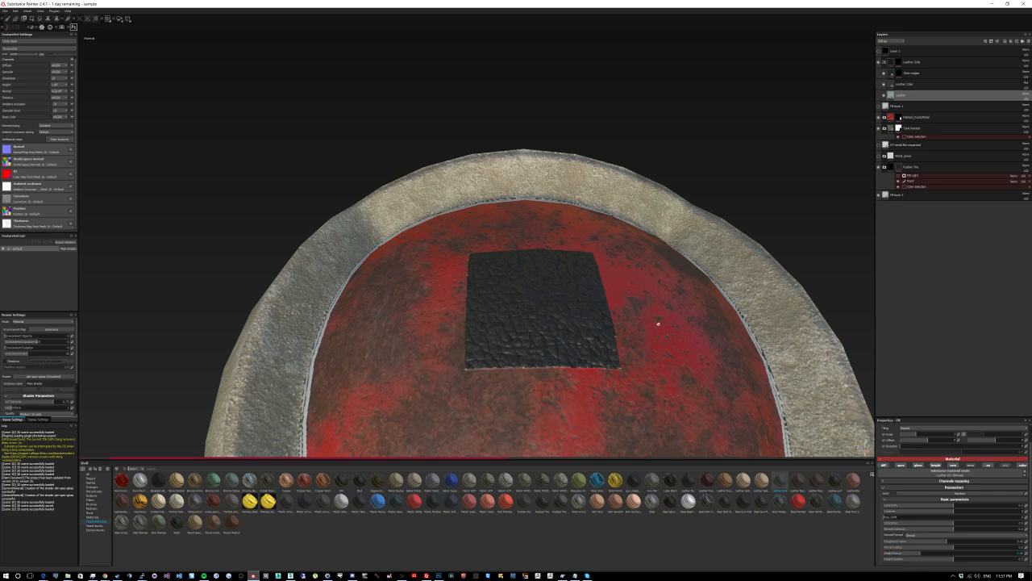
Step: Inspect the square leather patch, the red dome and the shell edges around it from several angles and distances
{"action": "scroll", "coordinate": [657, 326], "scroll_direction": "down", "scroll_amount": 4}
{"action": "left_click_drag", "start_coordinate": [664, 335], "coordinate": [601, 311], "text": "alt"}
{"action": "scroll", "coordinate": [701, 340], "scroll_direction": "down", "scroll_amount": 4}
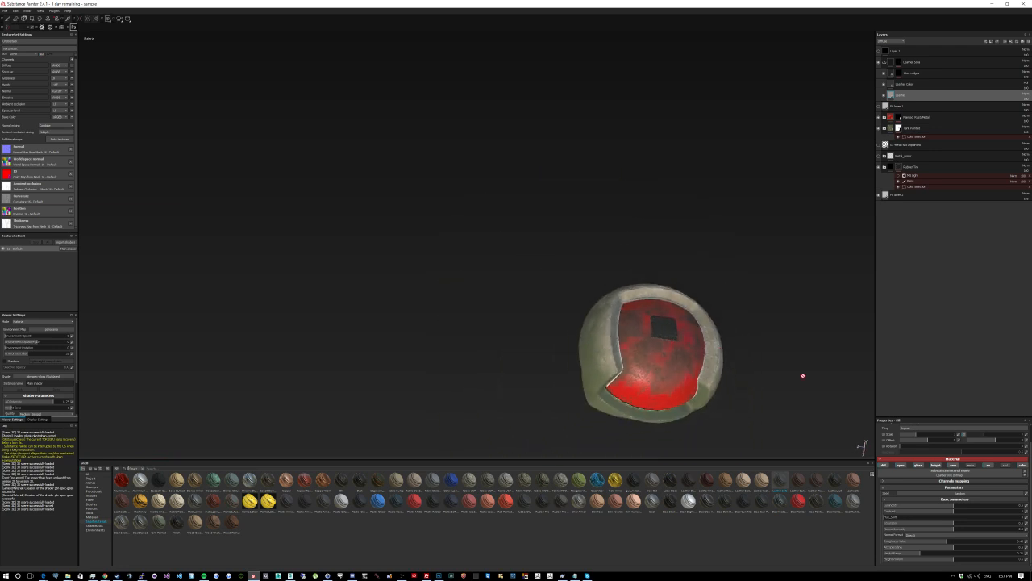
{"action": "left_click_drag", "start_coordinate": [801, 373], "coordinate": [741, 274], "text": "alt"}
{"action": "middle_click_drag", "start_coordinate": [749, 335], "coordinate": [627, 208], "text": "alt"}
{"action": "left_click_drag", "start_coordinate": [651, 302], "coordinate": [740, 330], "text": "alt"}
{"action": "scroll", "coordinate": [573, 210], "scroll_direction": "down", "scroll_amount": 2}
{"action": "scroll", "coordinate": [574, 235], "scroll_direction": "up", "scroll_amount": 2}
{"action": "scroll", "coordinate": [574, 235], "scroll_direction": "up", "scroll_amount": 4}
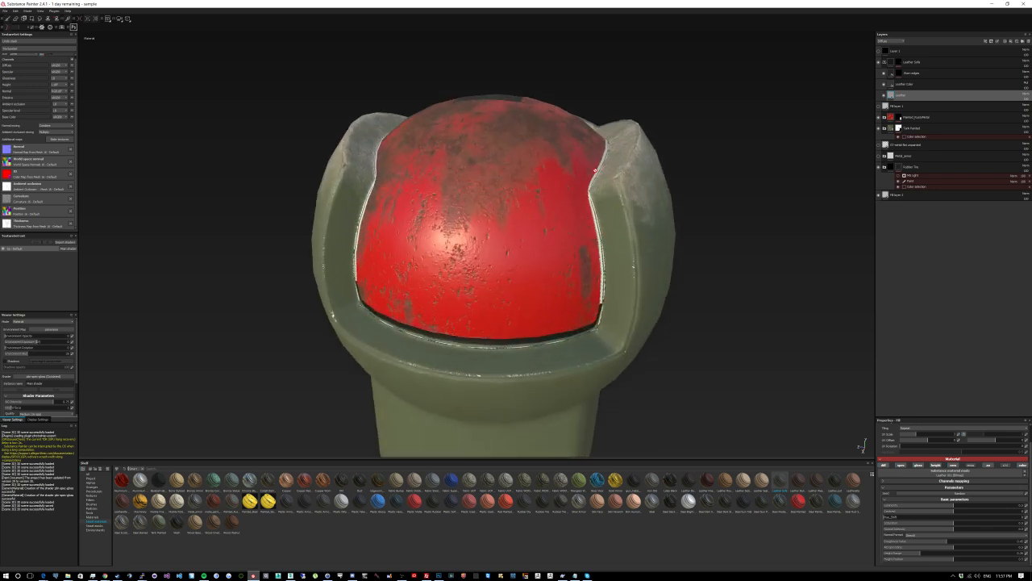
{"action": "left_click_drag", "start_coordinate": [595, 173], "coordinate": [540, 210], "text": "alt"}
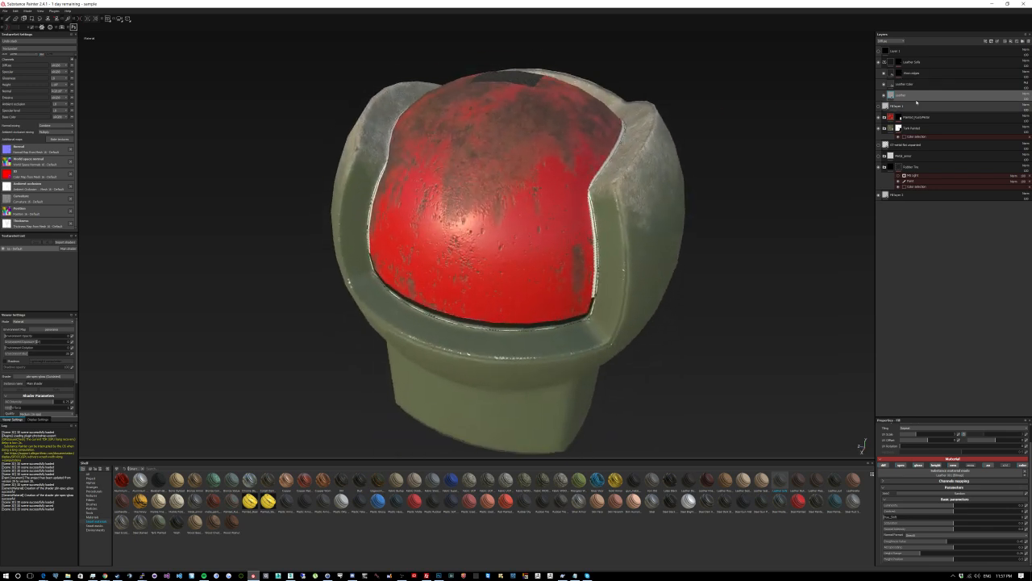
Step: Move the rubber folder above the rusty painted metal folder and select the paint effect in its mask
{"action": "left_click_drag", "start_coordinate": [710, 234], "coordinate": [717, 161], "text": "alt"}
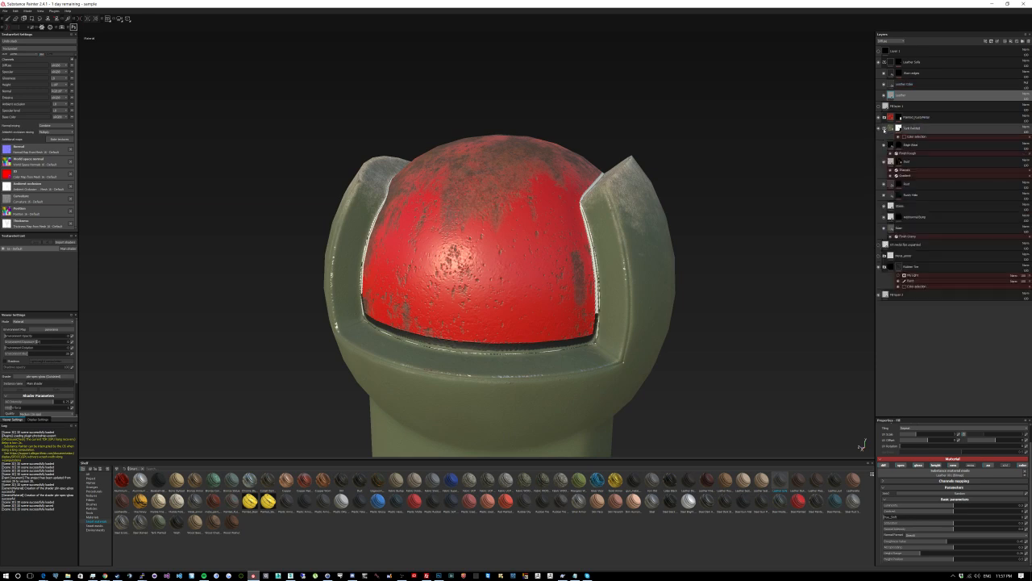
{"action": "mouse_move", "coordinate": [931, 169]}
{"action": "left_mouse_down"}
{"action": "mouse_move", "coordinate": [927, 61]}
{"action": "mouse_move", "coordinate": [932, 113]}
{"action": "mouse_move", "coordinate": [968, 120]}
{"action": "left_mouse_up"}
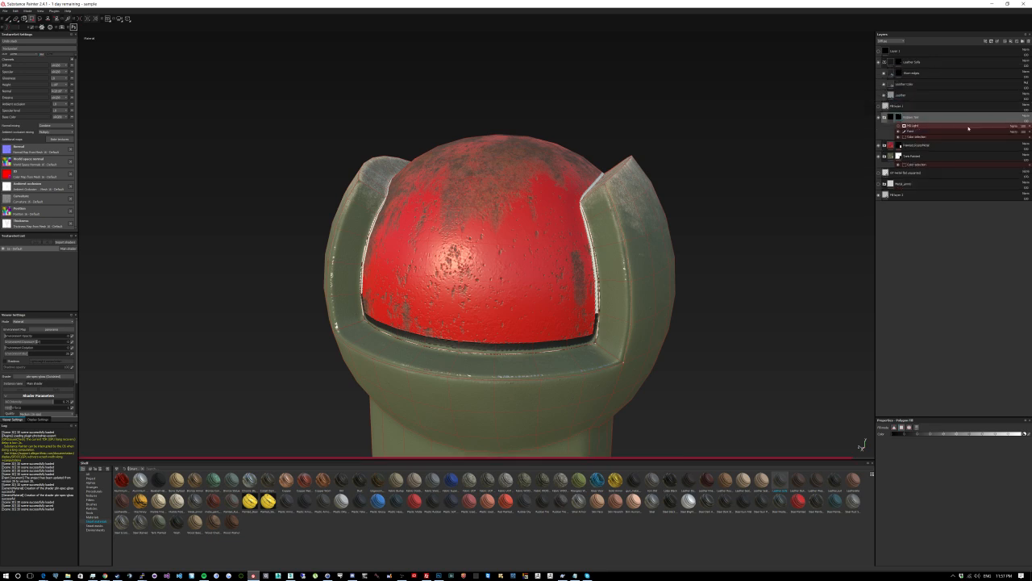
{"action": "left_click", "coordinate": [919, 131]}
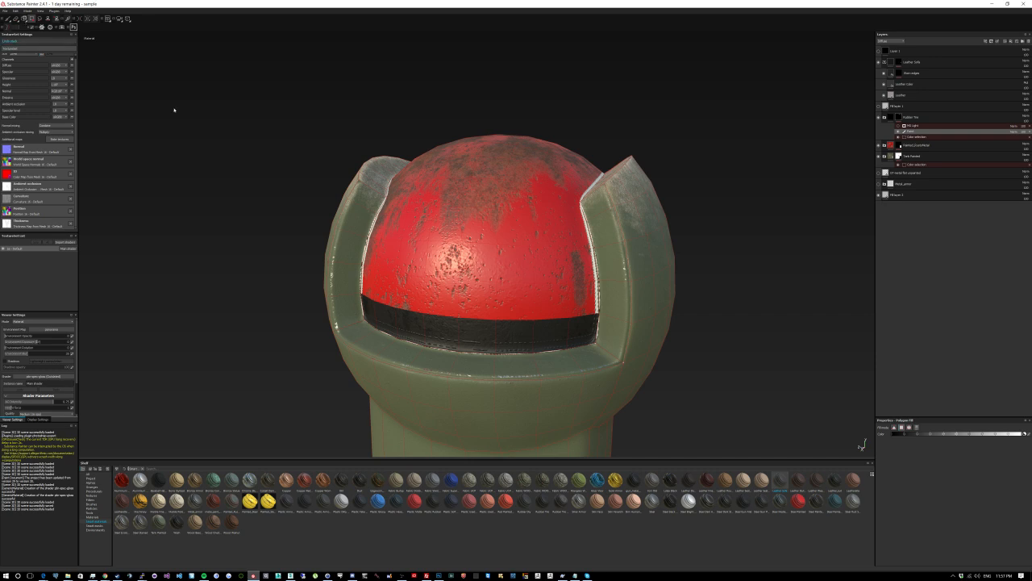
{"action": "left_click_drag", "start_coordinate": [422, 277], "coordinate": [440, 256], "text": "alt"}
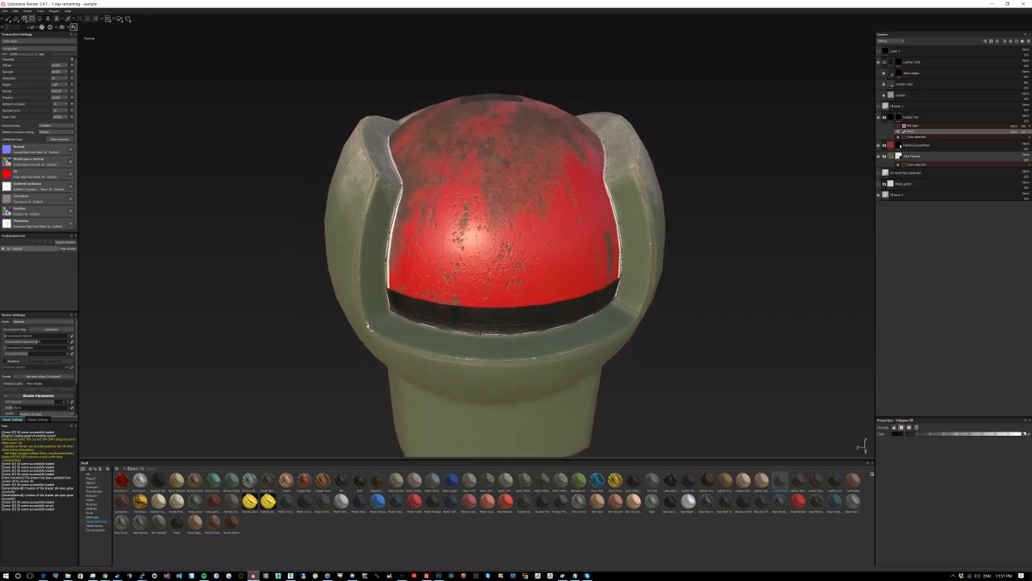
Step: Raise the tolerance of the color selection on the Tank Painted folder's mask
{"action": "left_click", "coordinate": [923, 164]}
{"action": "left_click_drag", "start_coordinate": [911, 460], "coordinate": [1018, 461]}
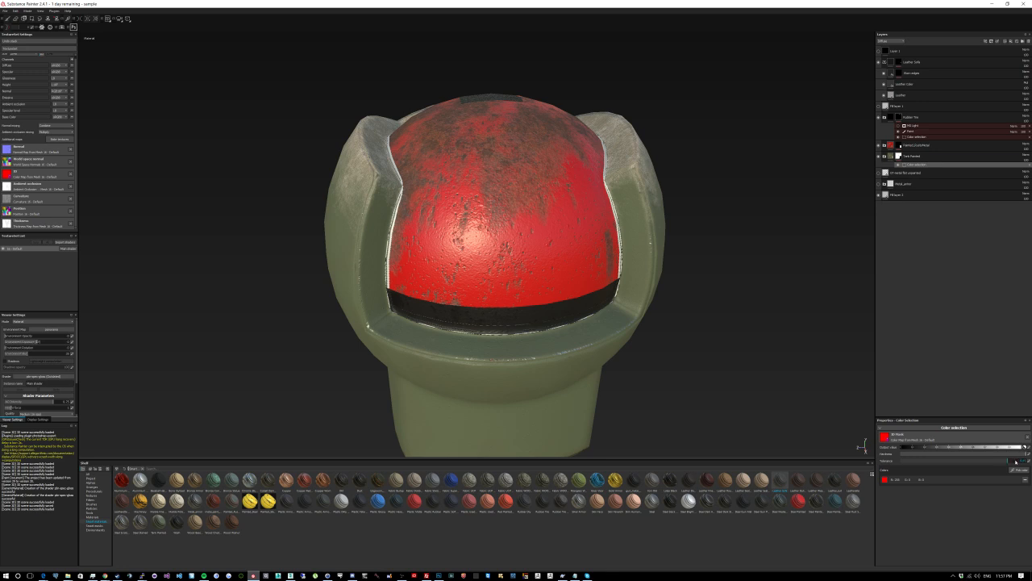
{"action": "scroll", "coordinate": [416, 200], "scroll_direction": "up", "scroll_amount": 2}
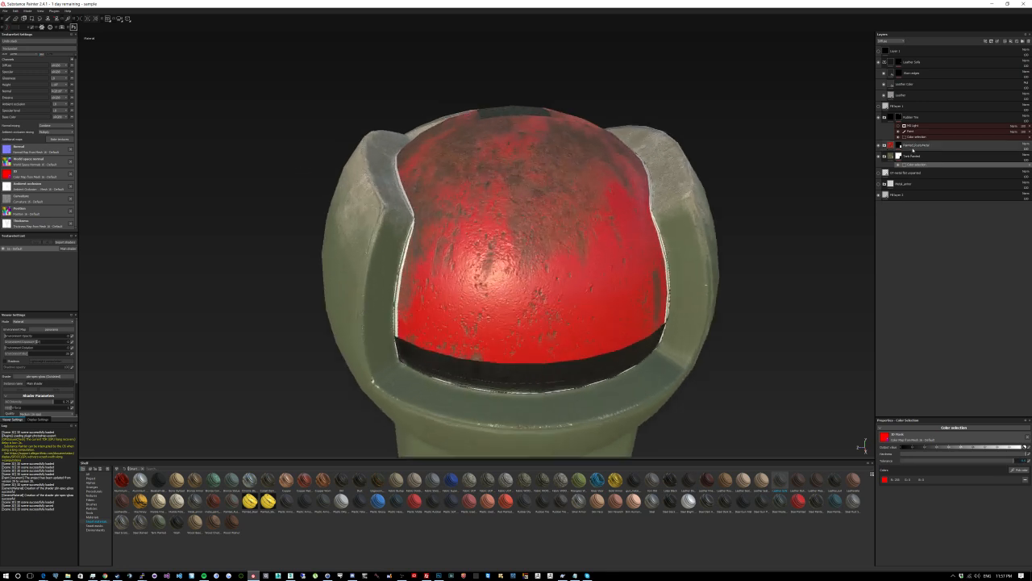
Step: Increase the color selection tolerance on the rusty painted metal folder's mask
{"action": "left_click", "coordinate": [899, 145]}
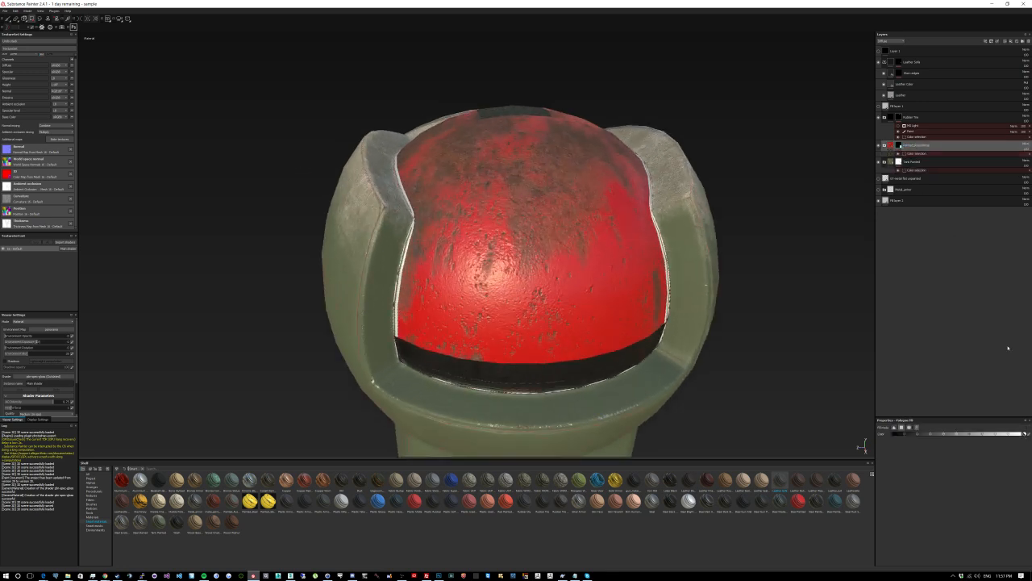
{"action": "left_click", "coordinate": [902, 152]}
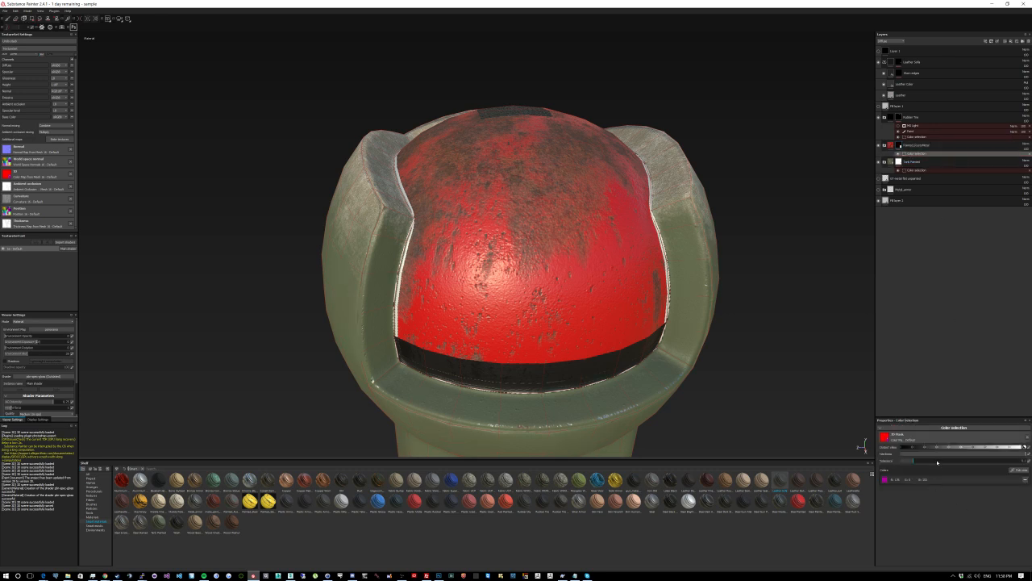
{"action": "mouse_move", "coordinate": [937, 462]}
{"action": "left_mouse_down"}
{"action": "mouse_move", "coordinate": [1019, 462]}
{"action": "mouse_move", "coordinate": [954, 462]}
{"action": "left_mouse_up"}
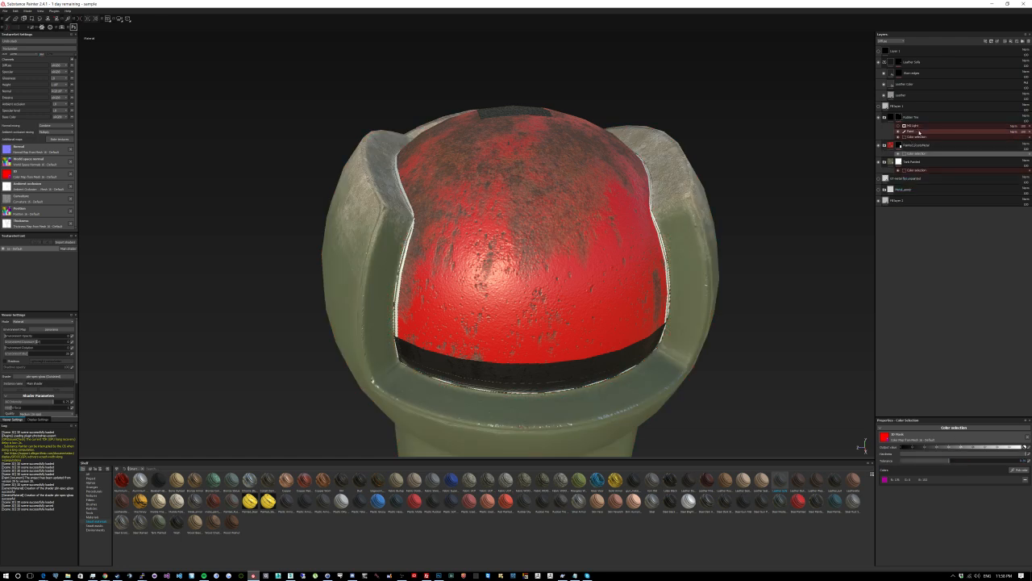
Step: Select the paint effect in the rubber folder's mask and polygon-fill a strip up the dome's left edge from the bottom band
{"action": "left_click", "coordinate": [919, 127]}
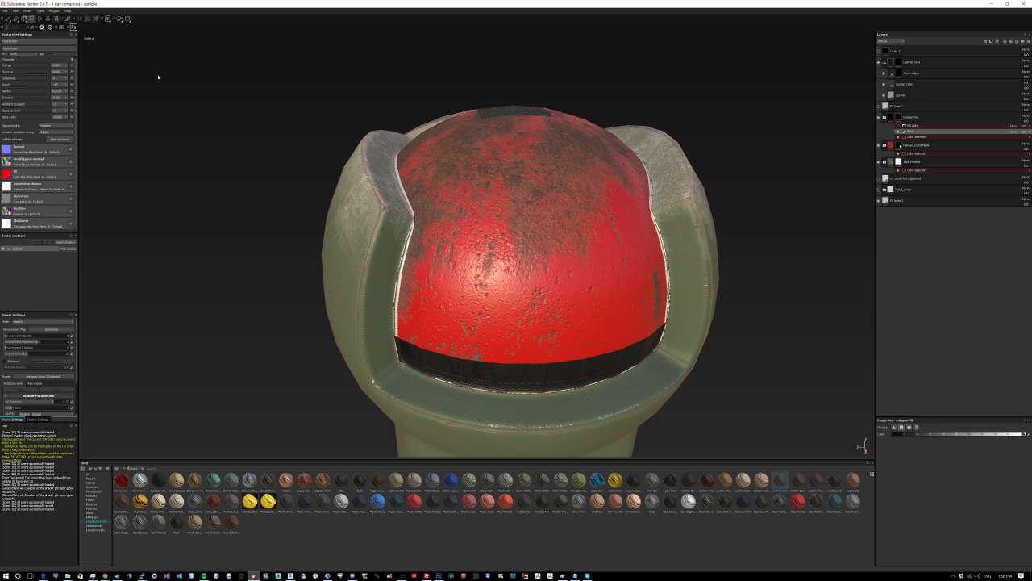
{"action": "left_click", "coordinate": [400, 326]}
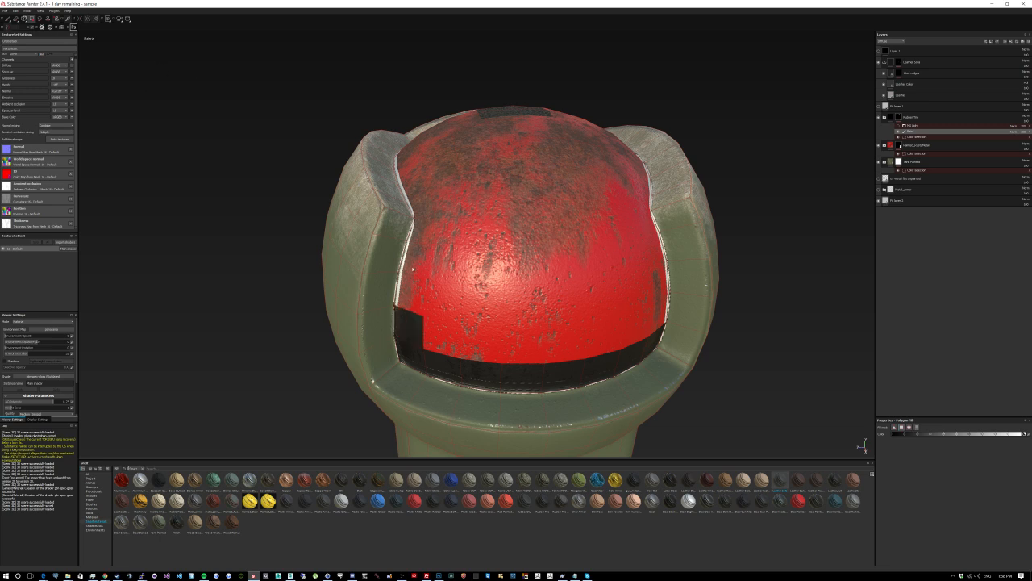
{"action": "left_click", "coordinate": [415, 257]}
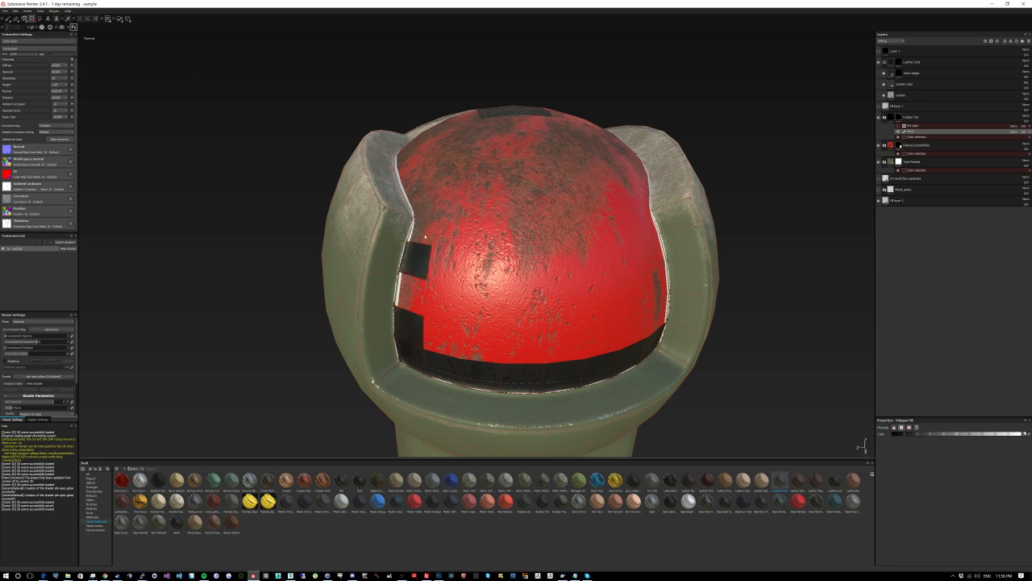
{"action": "left_click", "coordinate": [423, 232]}
{"action": "left_click", "coordinate": [408, 292]}
{"action": "left_click", "coordinate": [418, 202]}
{"action": "left_click", "coordinate": [412, 179]}
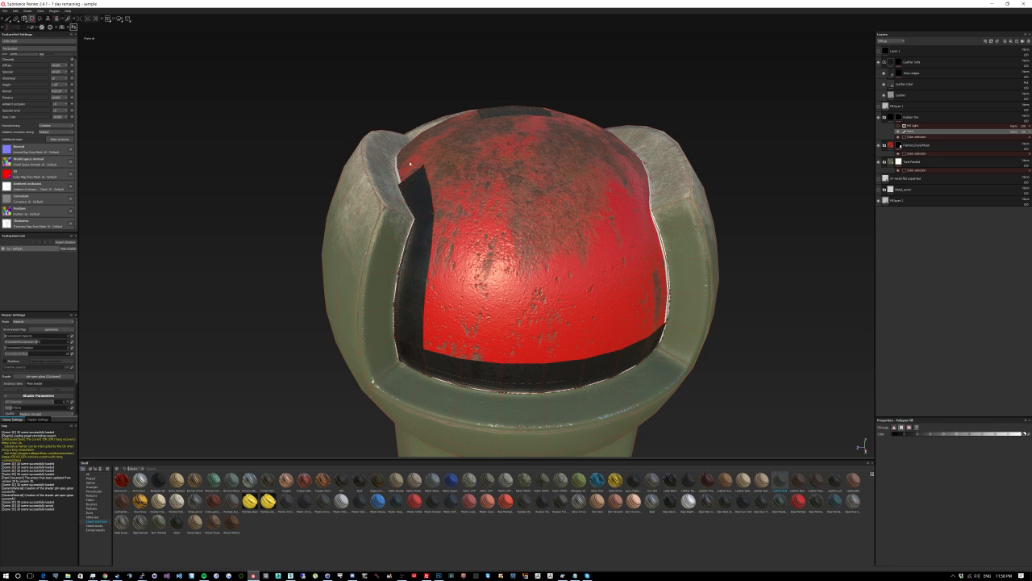
Step: Extend the polygon-filled rubber strip along the dome's upper left edge and around its rear corner
{"action": "left_click_drag", "start_coordinate": [410, 164], "coordinate": [413, 207], "text": "alt"}
{"action": "left_click", "coordinate": [403, 150]}
{"action": "left_click", "coordinate": [396, 120]}
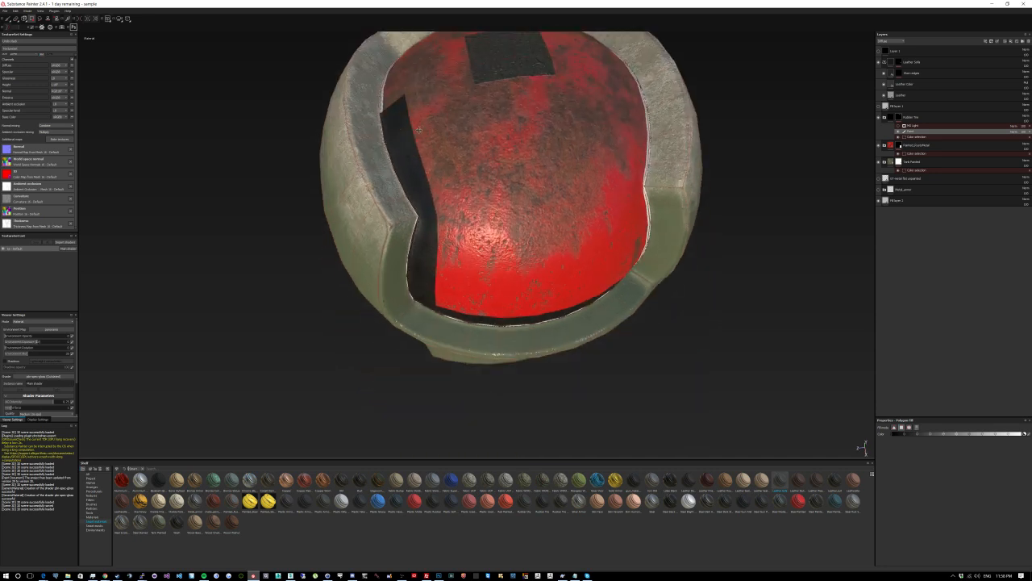
{"action": "left_click_drag", "start_coordinate": [418, 130], "coordinate": [457, 280], "text": "alt"}
{"action": "left_click", "coordinate": [417, 169]}
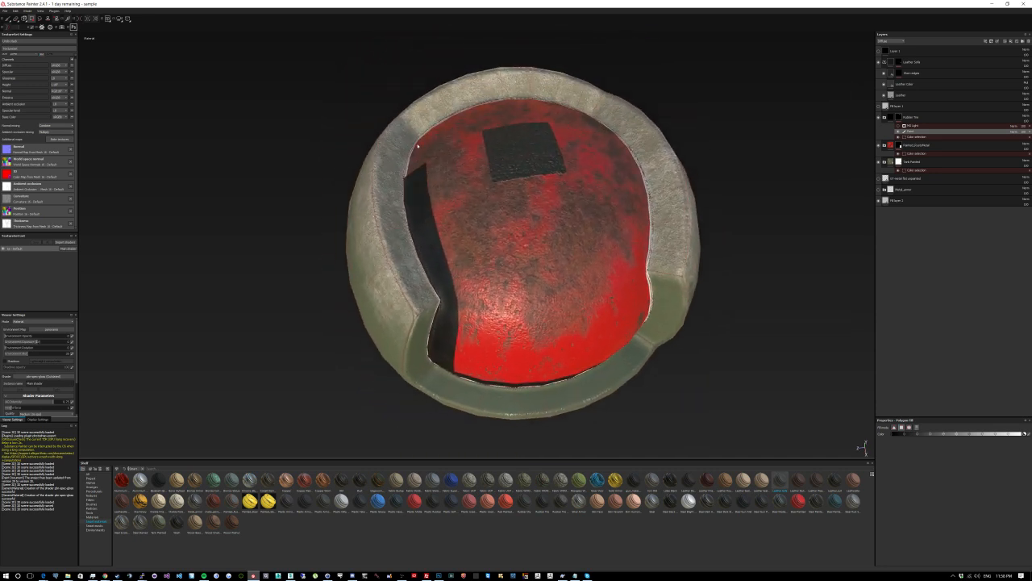
{"action": "left_click_drag", "start_coordinate": [418, 145], "coordinate": [645, 217], "text": "alt"}
{"action": "left_click", "coordinate": [361, 233]}
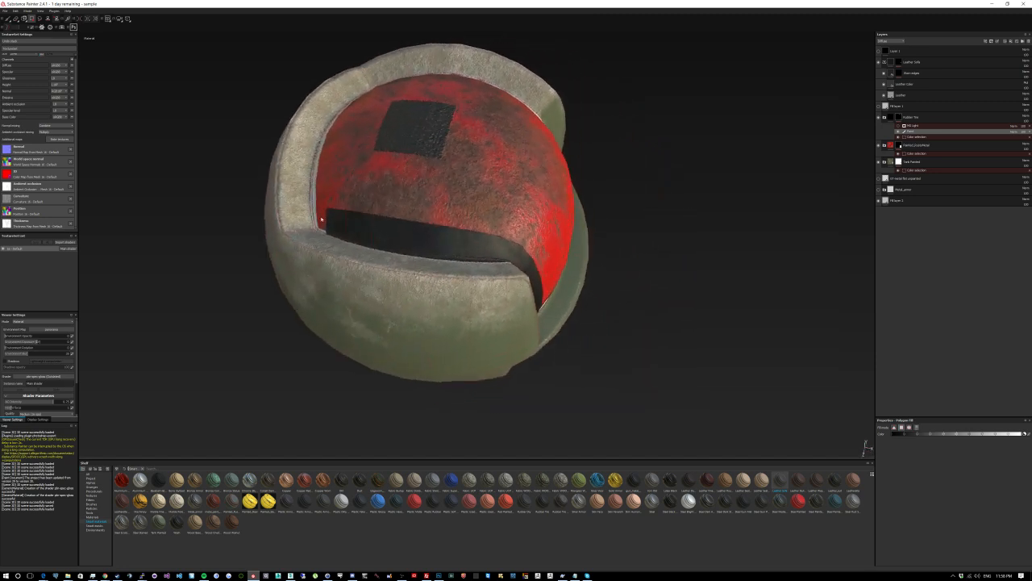
{"action": "left_click", "coordinate": [318, 198]}
{"action": "left_click", "coordinate": [319, 220]}
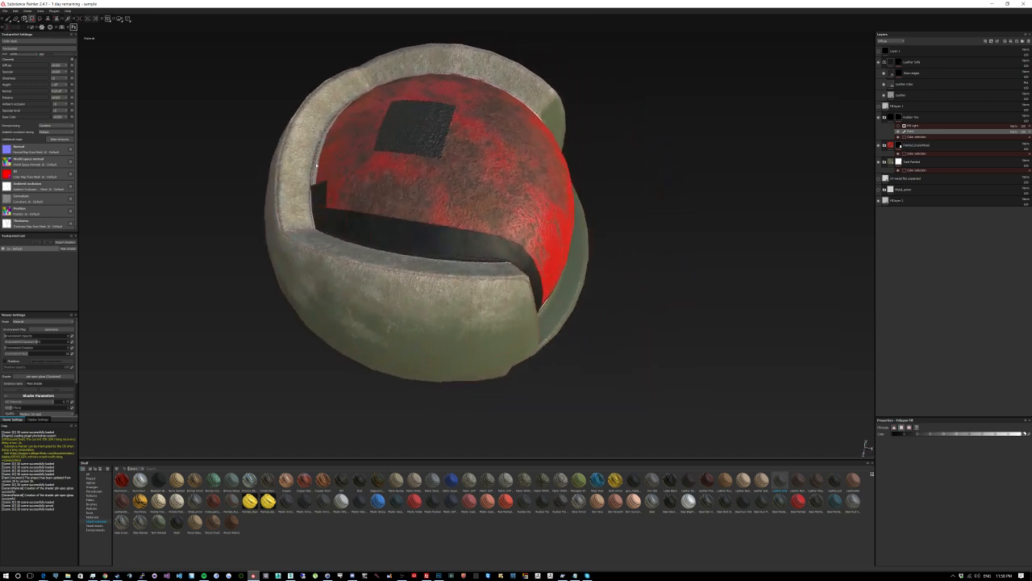
Step: Fill the polygons along the dome's rear edge and the upper part of its opposite side in the rubber mask
{"action": "mouse_move", "coordinate": [325, 181]}
{"action": "left_mouse_down", "text": "alt"}
{"action": "mouse_move", "coordinate": [539, 157]}
{"action": "mouse_move", "coordinate": [534, 225]}
{"action": "mouse_move", "coordinate": [427, 238]}
{"action": "mouse_move", "coordinate": [330, 179]}
{"action": "mouse_move", "coordinate": [594, 207]}
{"action": "mouse_move", "coordinate": [322, 207]}
{"action": "mouse_move", "coordinate": [254, 175]}
{"action": "left_mouse_up", "text": "alt"}
{"action": "left_click_drag", "start_coordinate": [324, 249], "coordinate": [613, 243], "text": "alt"}
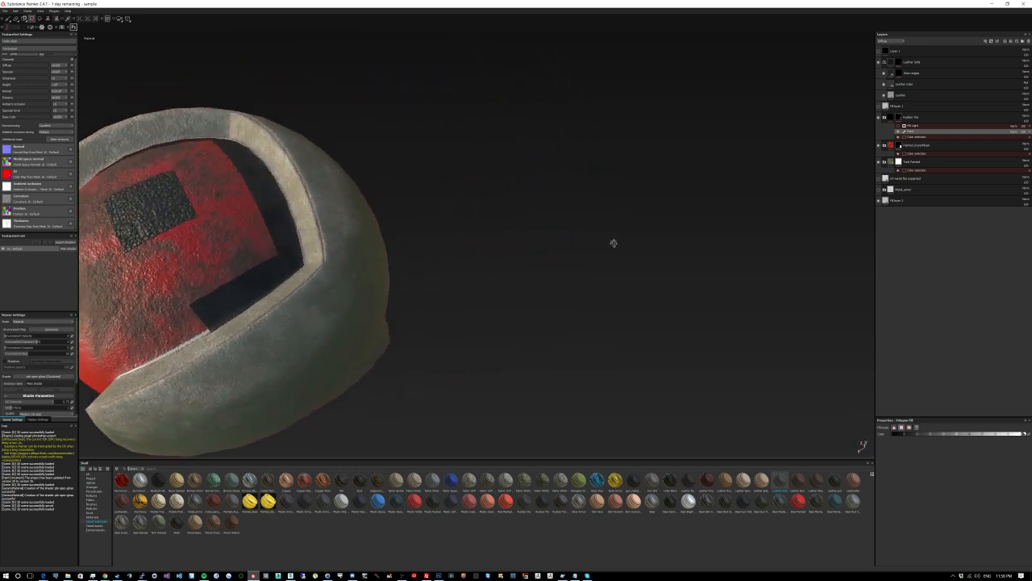
{"action": "middle_click_drag", "start_coordinate": [422, 301], "coordinate": [610, 208], "text": "alt"}
{"action": "left_click", "coordinate": [438, 207]}
{"action": "left_click", "coordinate": [414, 226]}
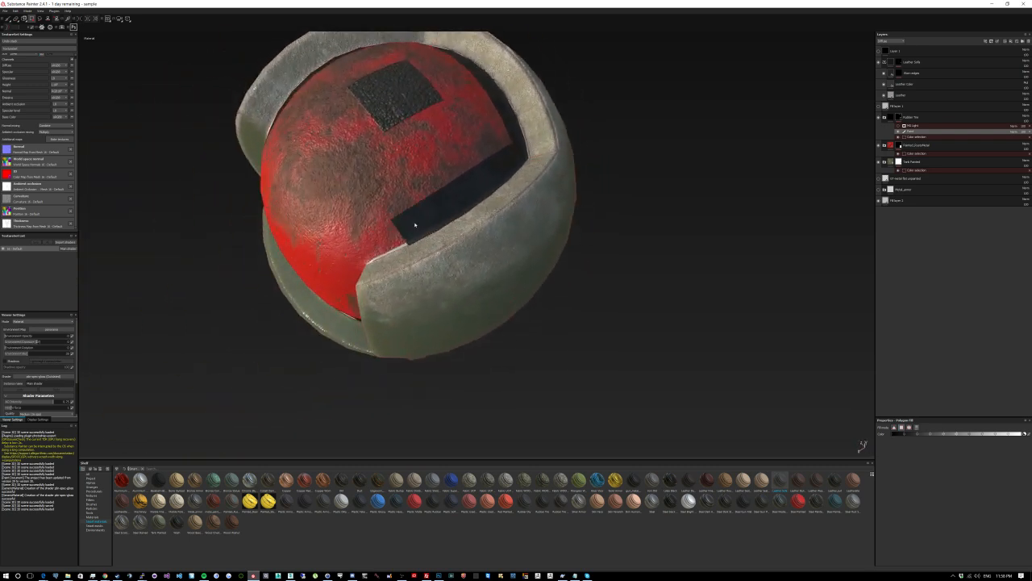
{"action": "left_click", "coordinate": [394, 240]}
Step: Fill the remaining polygons down the dome's right edge to join the rubber strip with the bottom band
{"action": "left_click_drag", "start_coordinate": [393, 240], "coordinate": [492, 170], "text": "alt"}
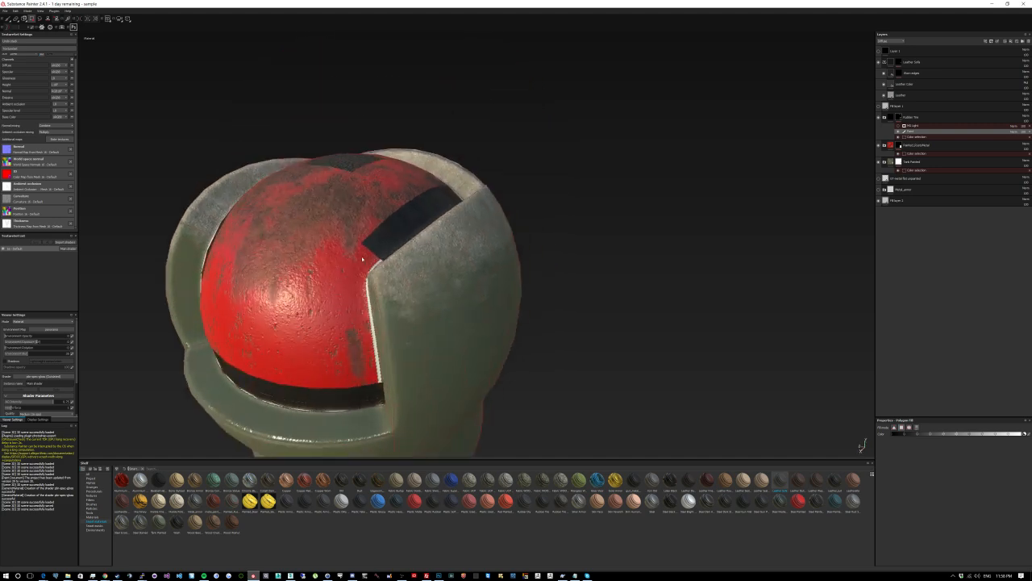
{"action": "left_click", "coordinate": [364, 260]}
{"action": "left_click", "coordinate": [359, 288]}
{"action": "left_click", "coordinate": [363, 325]}
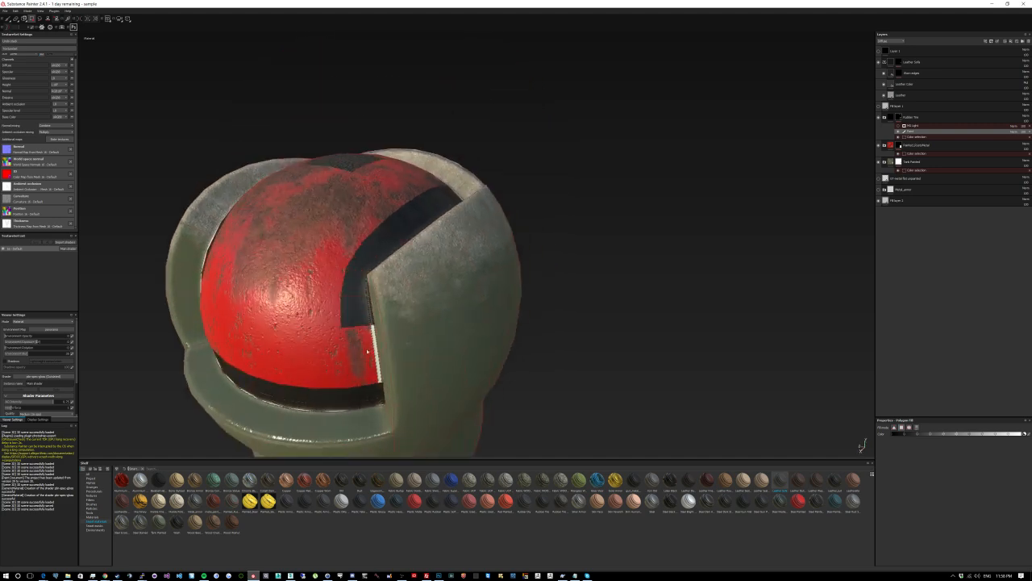
{"action": "left_click", "coordinate": [367, 350]}
{"action": "left_click", "coordinate": [370, 369]}
{"action": "scroll", "coordinate": [348, 325], "scroll_direction": "up", "scroll_amount": 4}
{"action": "scroll", "coordinate": [348, 325], "scroll_direction": "down", "scroll_amount": 5}
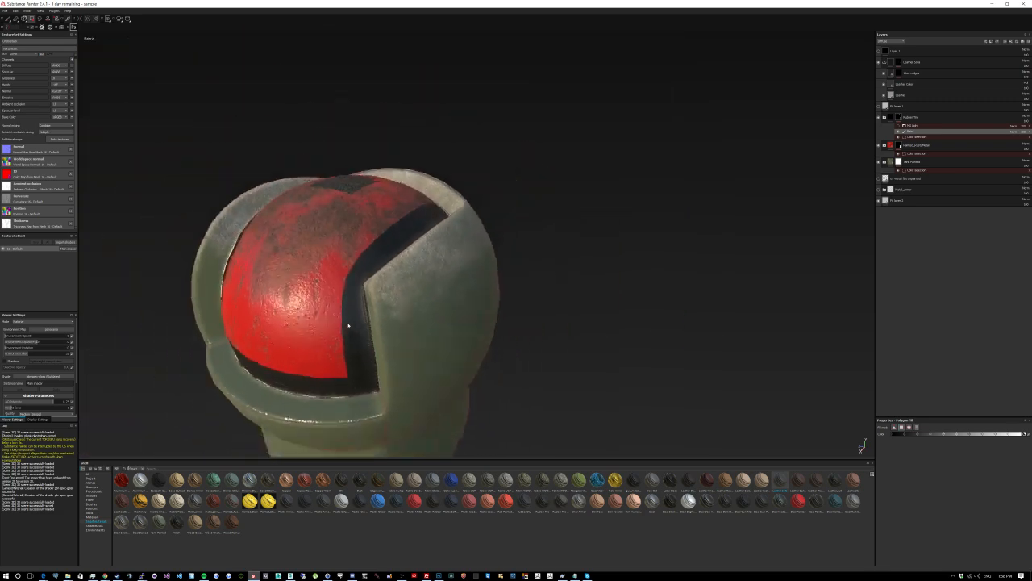
Step: Expand the rubber folder and raise the height value of its base fill layer
{"action": "left_click_drag", "start_coordinate": [349, 325], "coordinate": [371, 324], "text": "alt"}
{"action": "scroll", "coordinate": [344, 323], "scroll_direction": "up", "scroll_amount": 5}
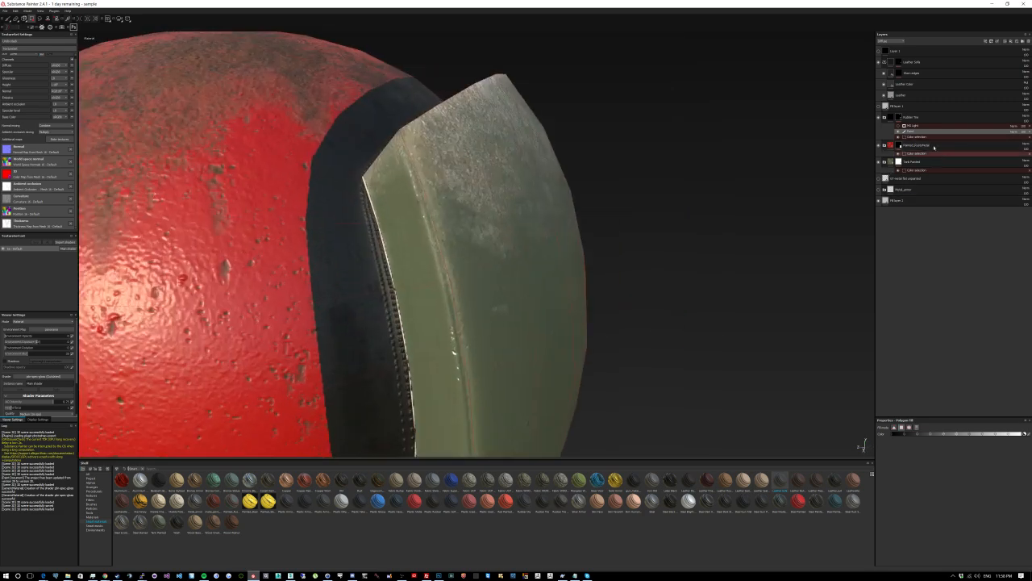
{"action": "left_click", "coordinate": [888, 117]}
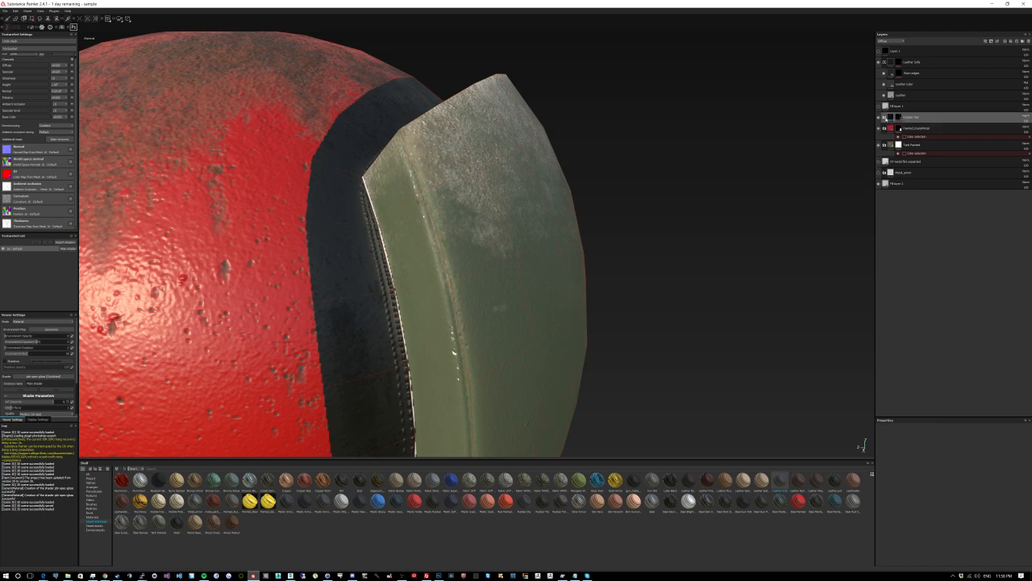
{"action": "left_click", "coordinate": [885, 117]}
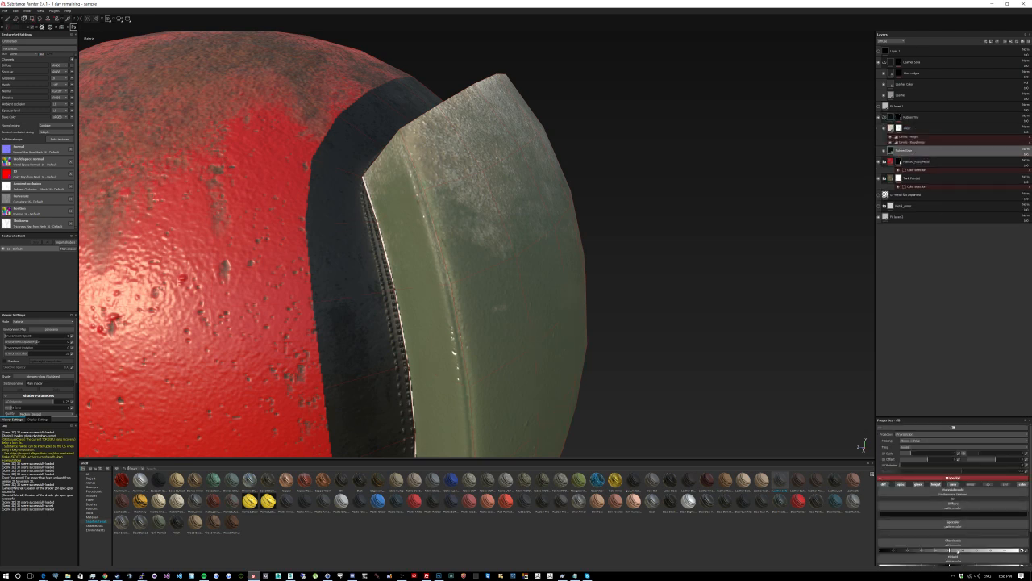
{"action": "scroll", "coordinate": [967, 551], "scroll_direction": "down", "scroll_amount": 1}
{"action": "scroll", "coordinate": [967, 551], "scroll_direction": "down", "scroll_amount": 2}
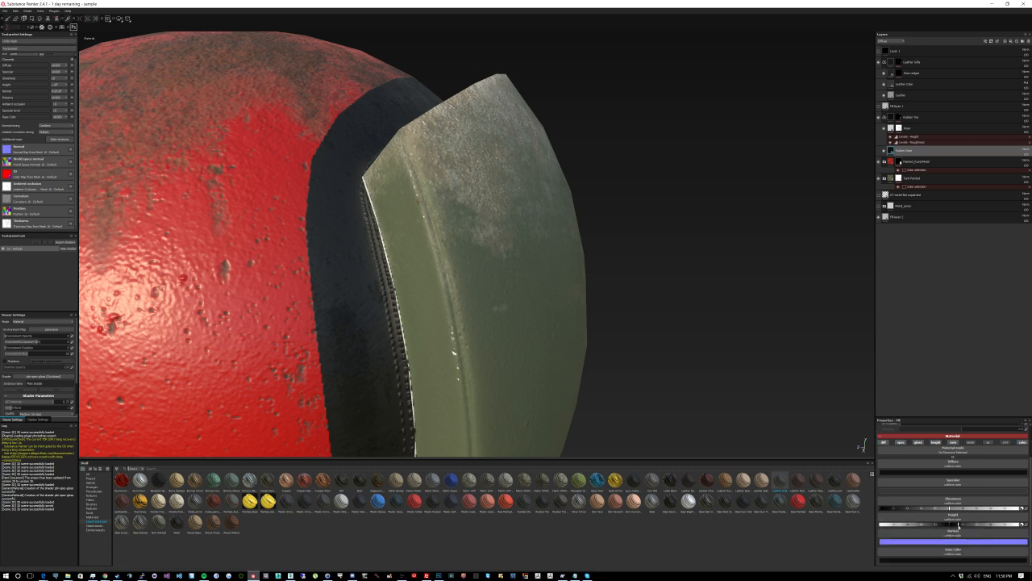
{"action": "left_click_drag", "start_coordinate": [961, 525], "coordinate": [975, 525]}
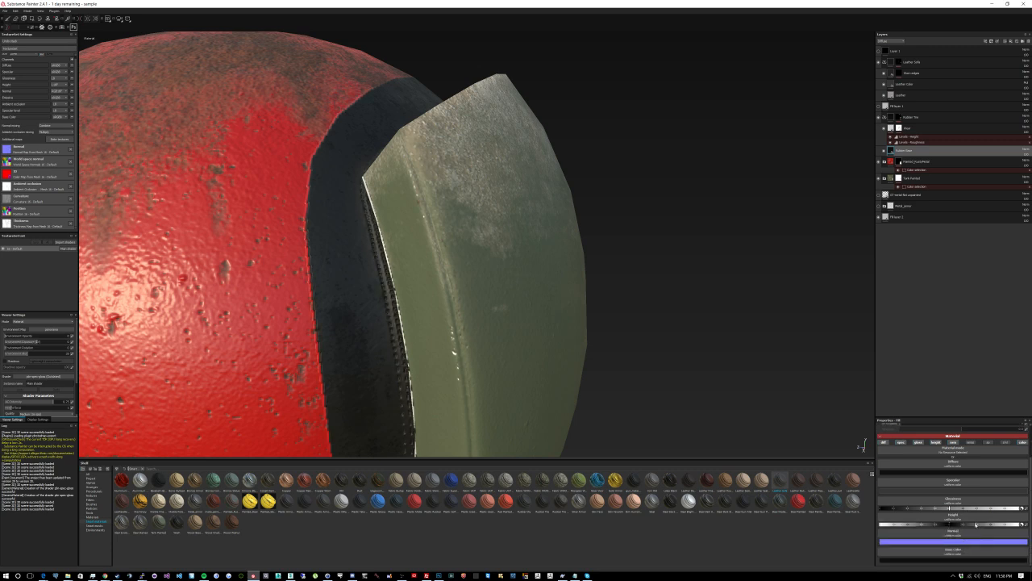
Step: Raise the tolerance of the color selection in the rubber folder's mask to near its maximum
{"action": "scroll", "coordinate": [482, 321], "scroll_direction": "down", "scroll_amount": 3}
{"action": "left_click_drag", "start_coordinate": [482, 321], "coordinate": [585, 404], "text": "alt"}
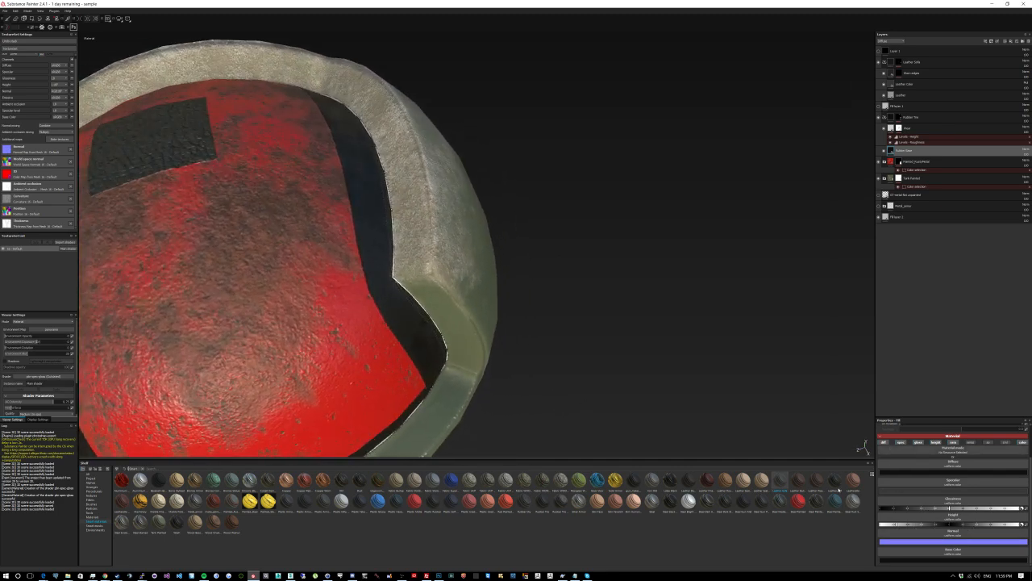
{"action": "left_click_drag", "start_coordinate": [782, 451], "coordinate": [699, 249], "text": "alt"}
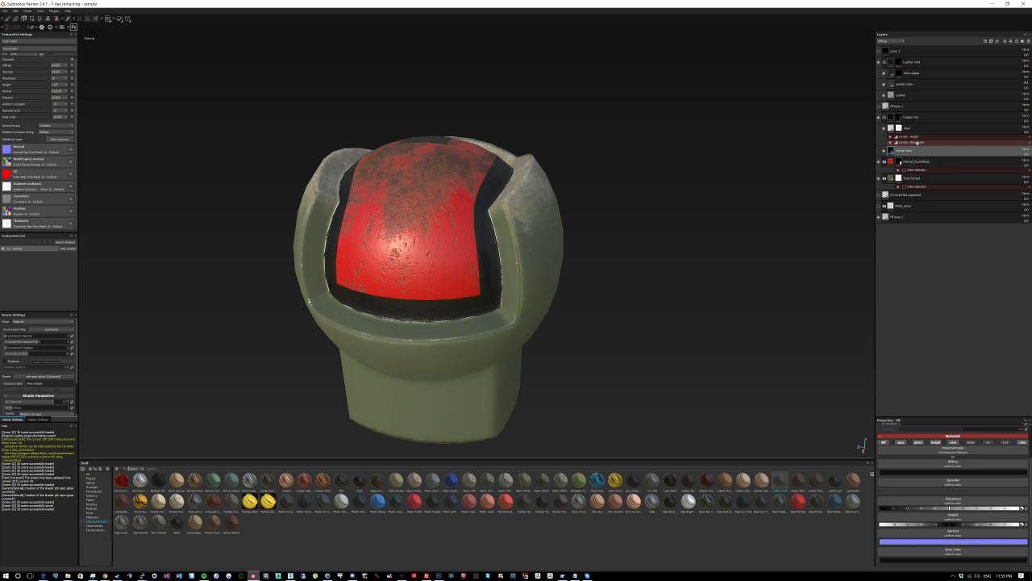
{"action": "left_click", "coordinate": [913, 118]}
{"action": "left_click", "coordinate": [899, 117]}
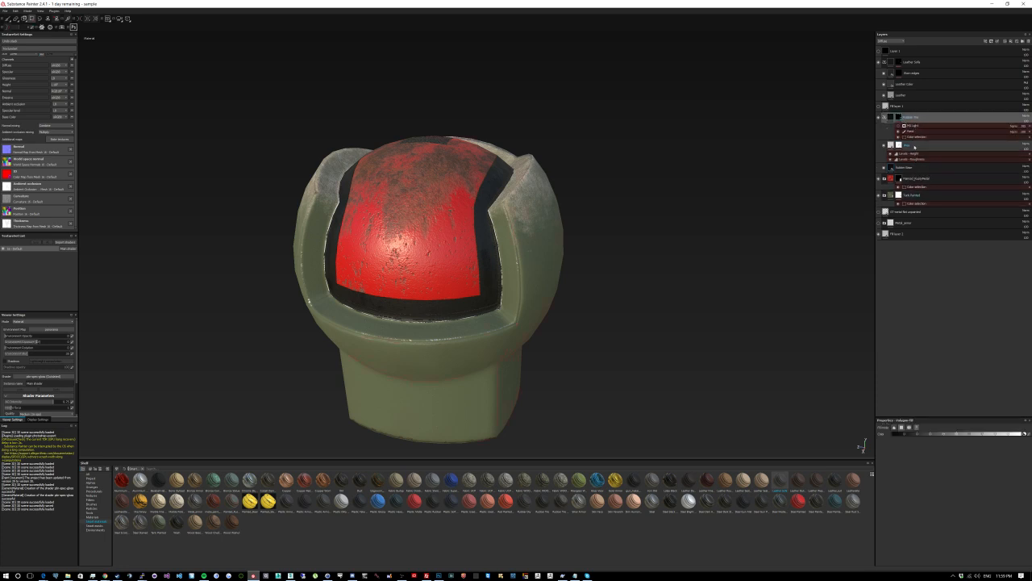
{"action": "left_click", "coordinate": [923, 137]}
{"action": "left_click_drag", "start_coordinate": [929, 465], "coordinate": [1009, 460]}
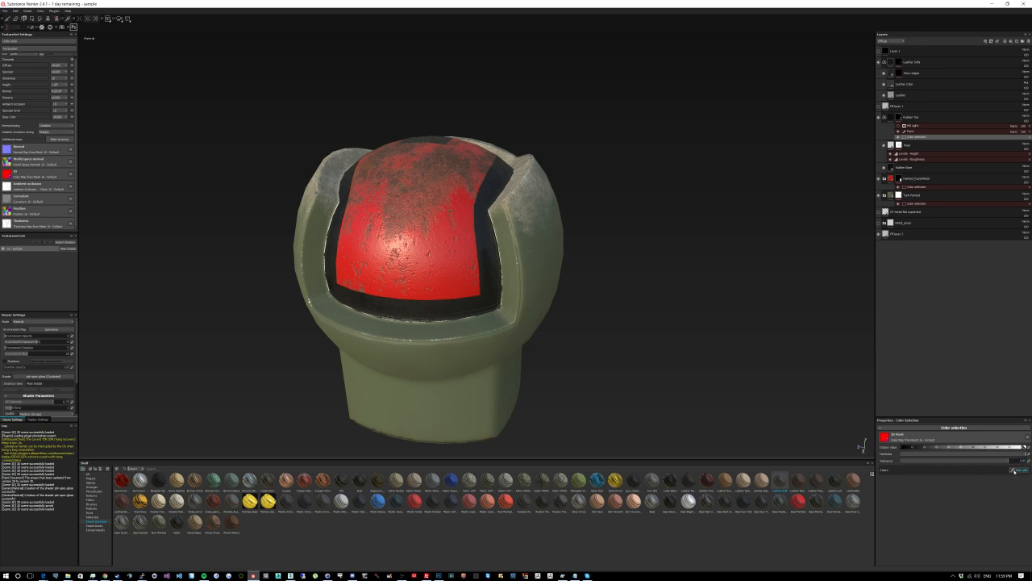
Step: Examine the whole textured model and its rubber border from several angles and distances
{"action": "scroll", "coordinate": [403, 295], "scroll_direction": "down", "scroll_amount": 2}
{"action": "left_click_drag", "start_coordinate": [403, 295], "coordinate": [387, 248], "text": "alt"}
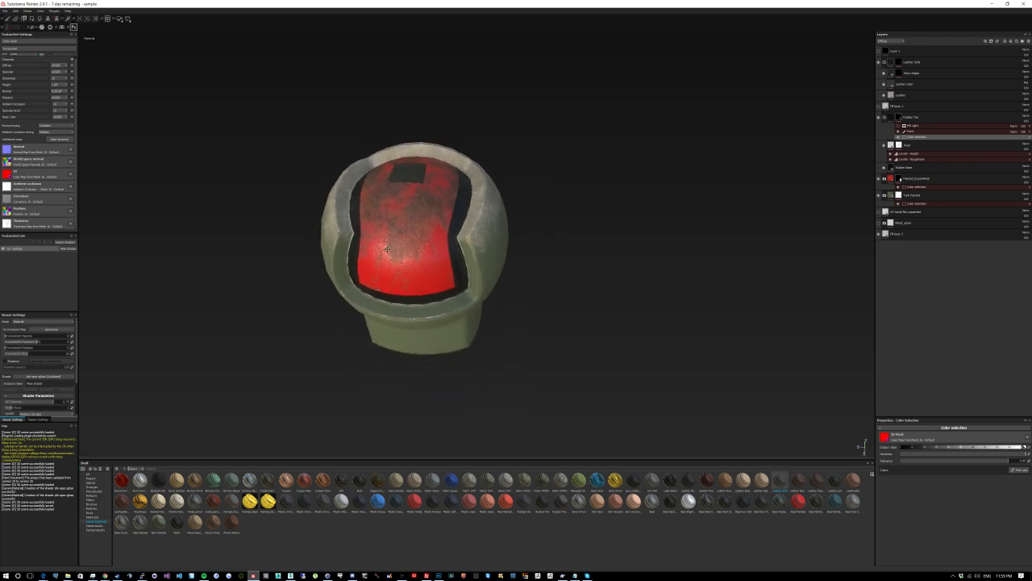
{"action": "middle_click_drag", "start_coordinate": [387, 249], "coordinate": [471, 276], "text": "alt"}
{"action": "scroll", "coordinate": [471, 276], "scroll_direction": "down", "scroll_amount": 2}
{"action": "scroll", "coordinate": [471, 276], "scroll_direction": "up", "scroll_amount": 3}
{"action": "scroll", "coordinate": [471, 276], "scroll_direction": "down", "scroll_amount": 3}
{"action": "left_click_drag", "start_coordinate": [613, 283], "coordinate": [698, 243], "text": "alt"}
{"action": "middle_click_drag", "start_coordinate": [662, 249], "coordinate": [613, 253], "text": "alt"}
{"action": "mouse_move", "coordinate": [613, 254]}
{"action": "left_mouse_down", "text": "alt"}
{"action": "mouse_move", "coordinate": [470, 334]}
{"action": "mouse_move", "coordinate": [567, 254]}
{"action": "mouse_move", "coordinate": [600, 289]}
{"action": "left_mouse_up", "text": "alt"}
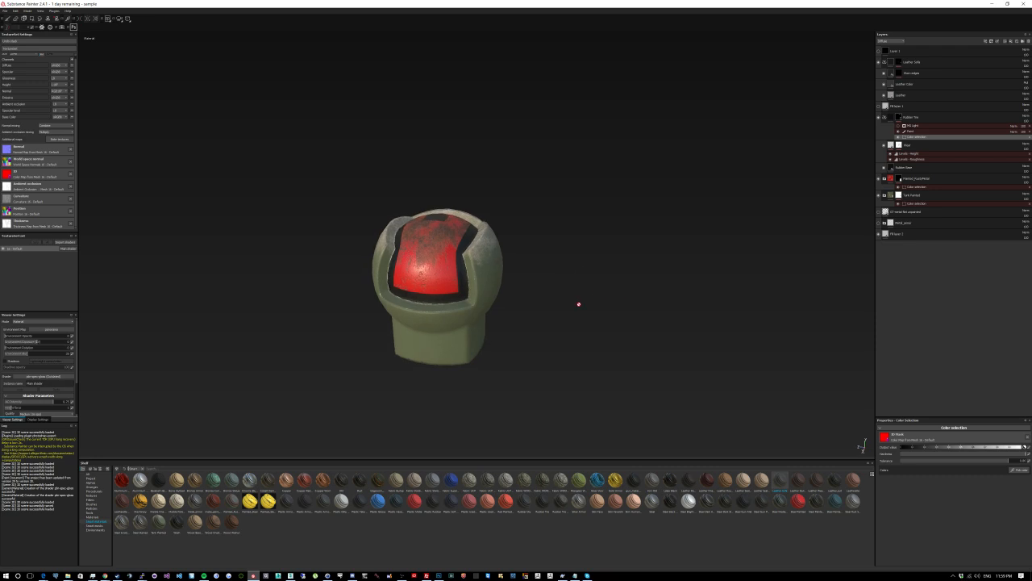
{"action": "mouse_move", "coordinate": [185, 155]}
{"action": "right_mouse_down", "text": "alt"}
{"action": "mouse_move", "coordinate": [436, 254]}
{"action": "mouse_move", "coordinate": [204, 163]}
{"action": "right_mouse_up", "text": "alt"}
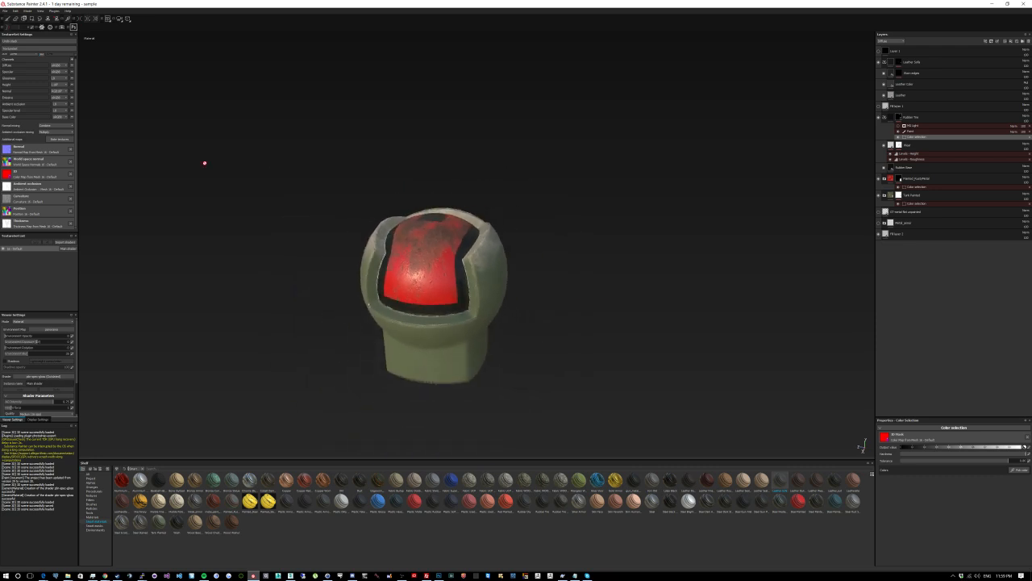
Step: Try several environment maps on the model, including bus_garage and corsica_beach, to compare the lighting
{"action": "left_click", "coordinate": [61, 330]}
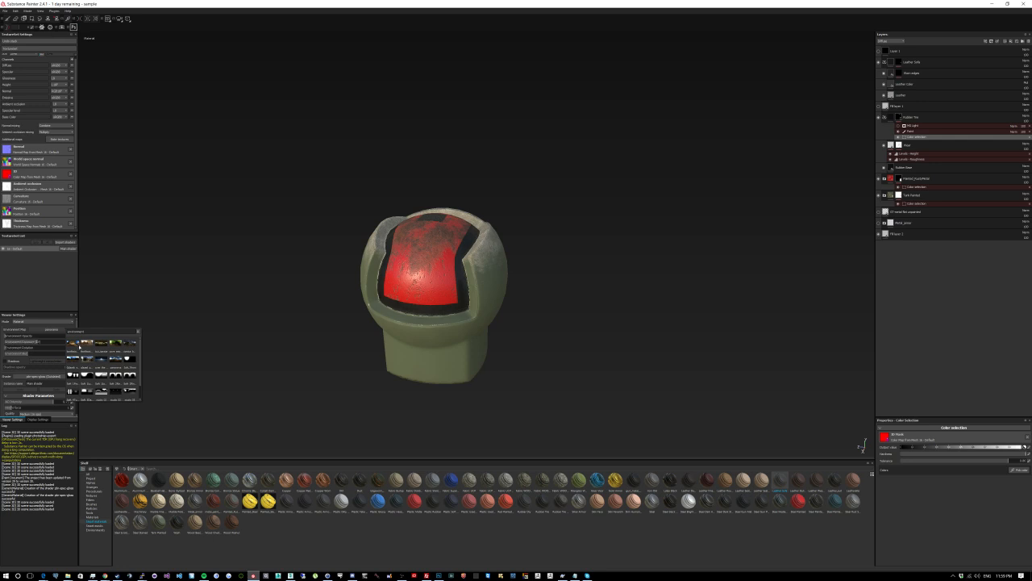
{"action": "left_click", "coordinate": [72, 344]}
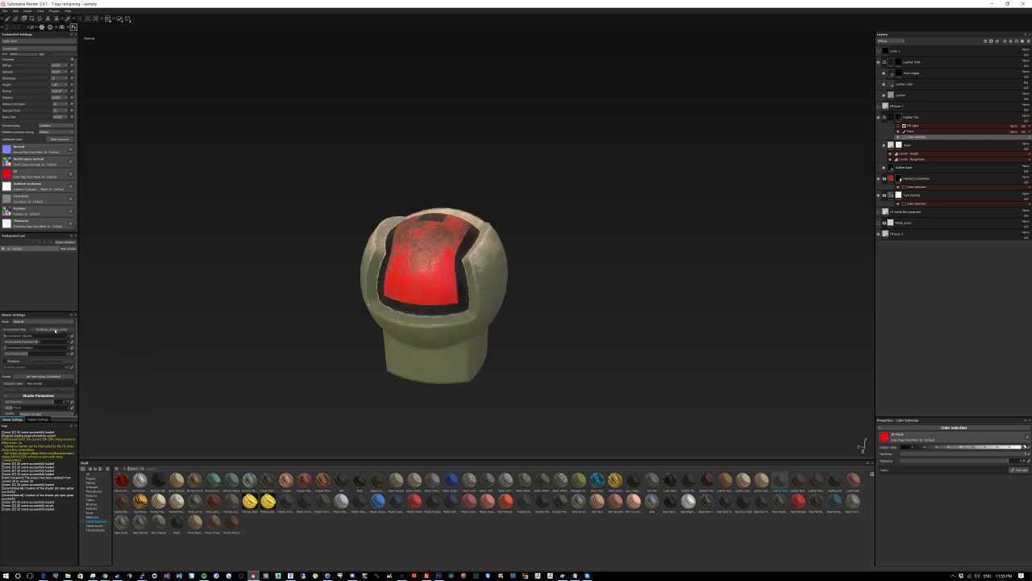
{"action": "left_click", "coordinate": [54, 329]}
{"action": "left_click", "coordinate": [90, 346]}
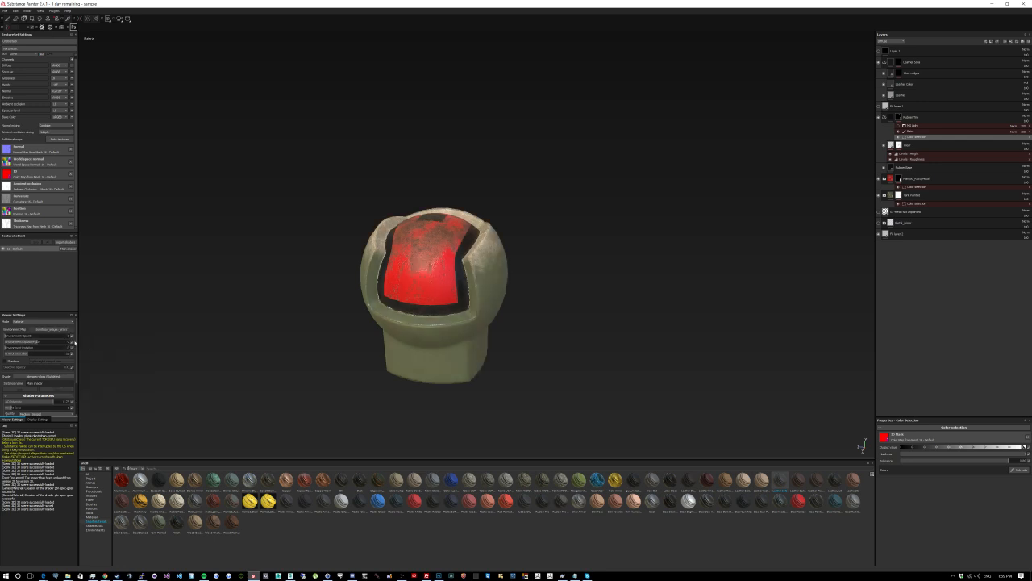
{"action": "left_click", "coordinate": [53, 330]}
{"action": "left_click", "coordinate": [100, 347]}
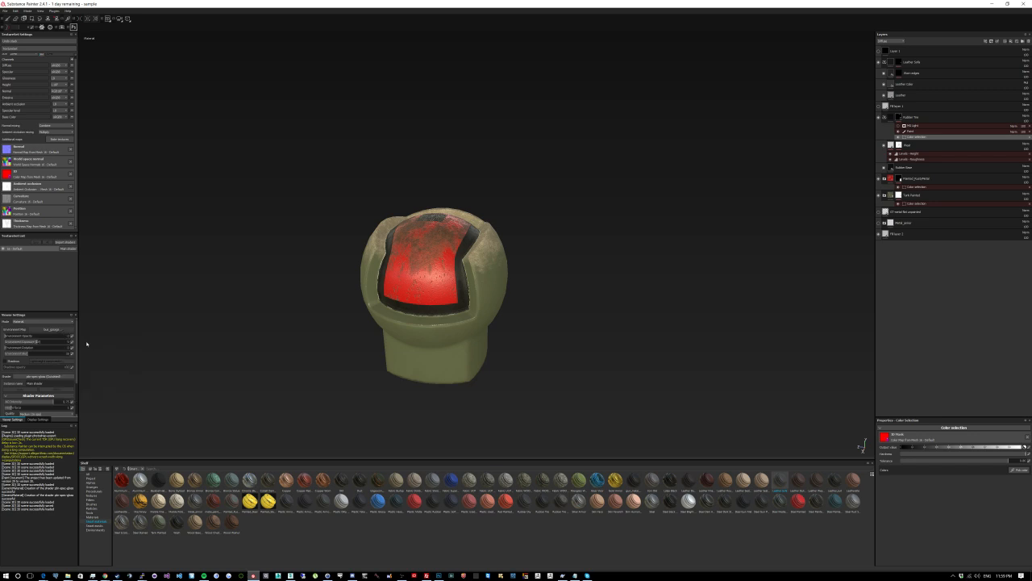
{"action": "left_click", "coordinate": [65, 330]}
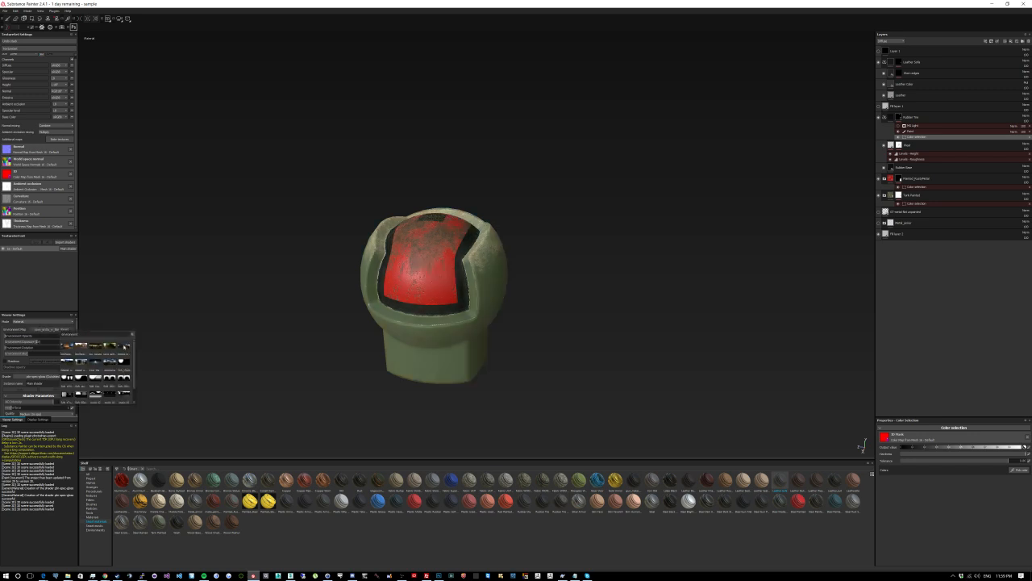
{"action": "left_click", "coordinate": [125, 346]}
{"action": "left_click", "coordinate": [58, 330]}
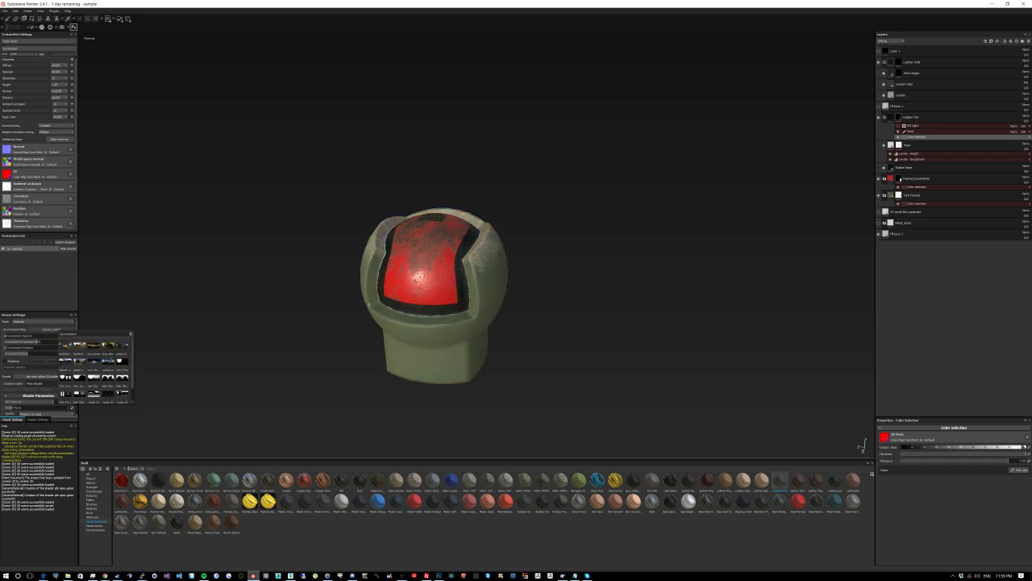
{"action": "left_click", "coordinate": [66, 378]}
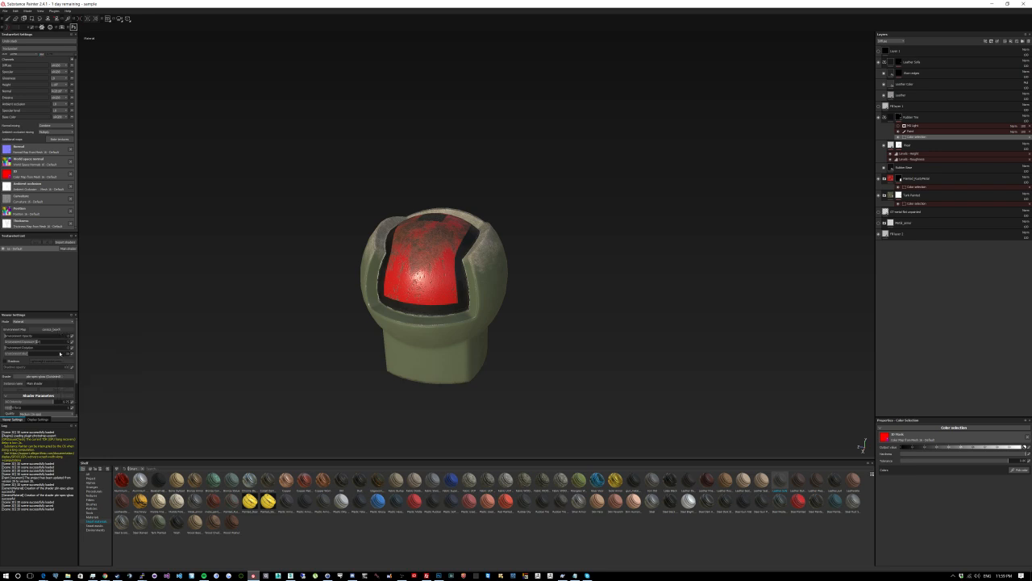
Step: Try further environment maps on the model and inspect the shading from the front and the underside
{"action": "scroll", "coordinate": [513, 288], "scroll_direction": "down", "scroll_amount": 2}
{"action": "left_click_drag", "start_coordinate": [515, 288], "coordinate": [580, 221], "text": "alt"}
{"action": "scroll", "coordinate": [493, 272], "scroll_direction": "up", "scroll_amount": 4}
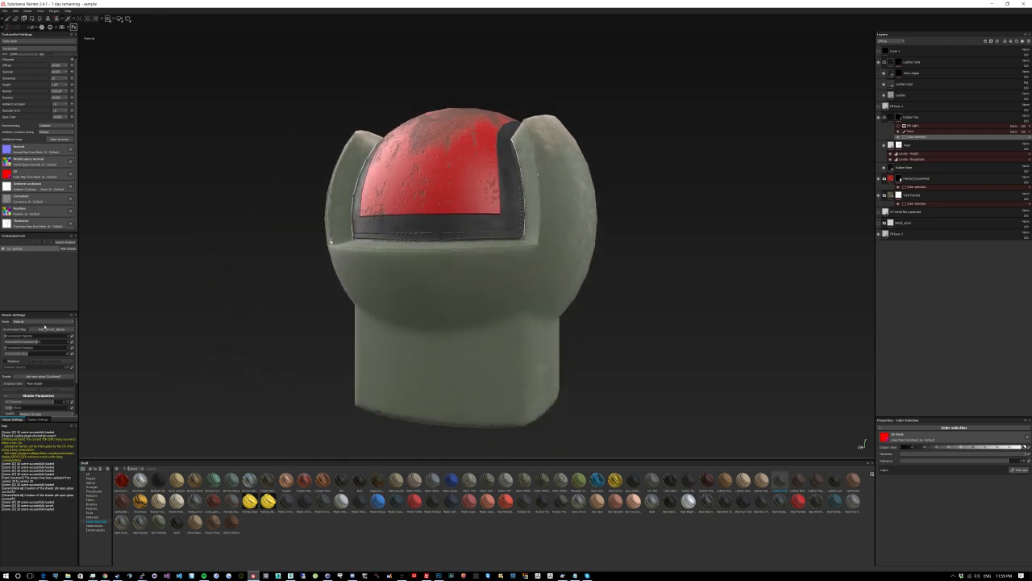
{"action": "left_click", "coordinate": [59, 330]}
{"action": "left_click", "coordinate": [80, 377]}
{"action": "left_click", "coordinate": [56, 330]}
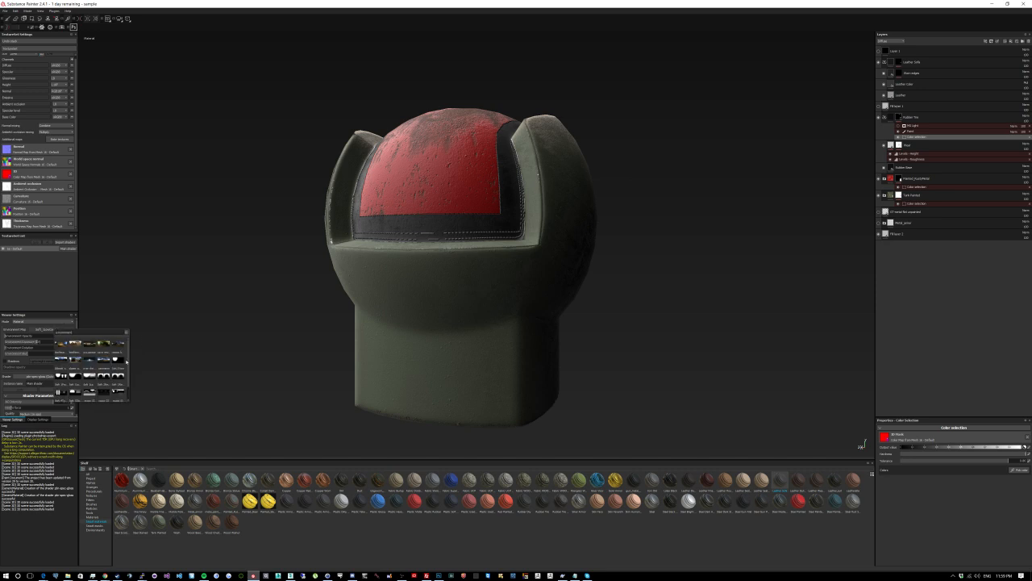
{"action": "scroll", "coordinate": [90, 382], "scroll_direction": "down", "scroll_amount": 1}
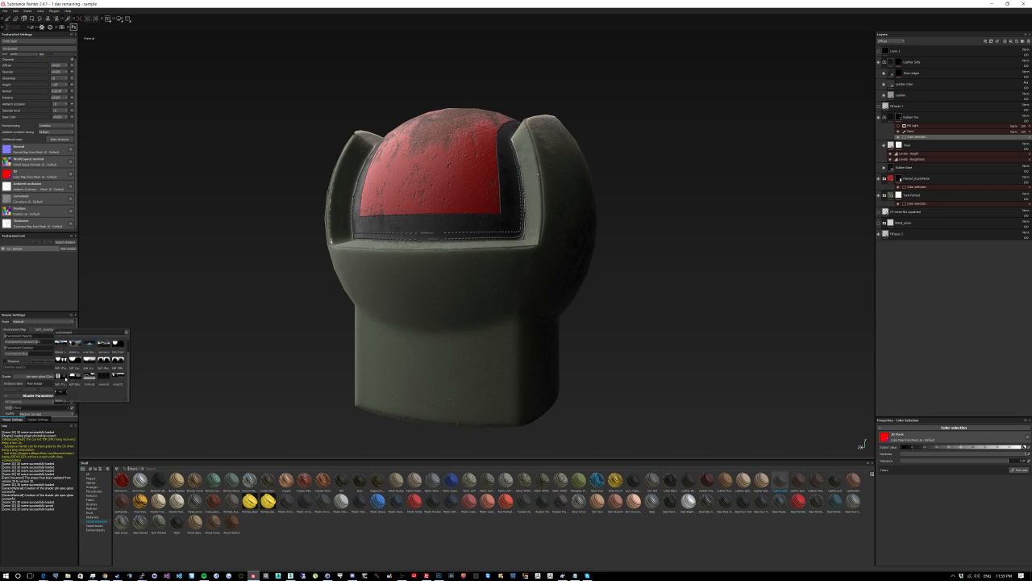
{"action": "left_click", "coordinate": [61, 377]}
{"action": "scroll", "coordinate": [357, 286], "scroll_direction": "down", "scroll_amount": 3}
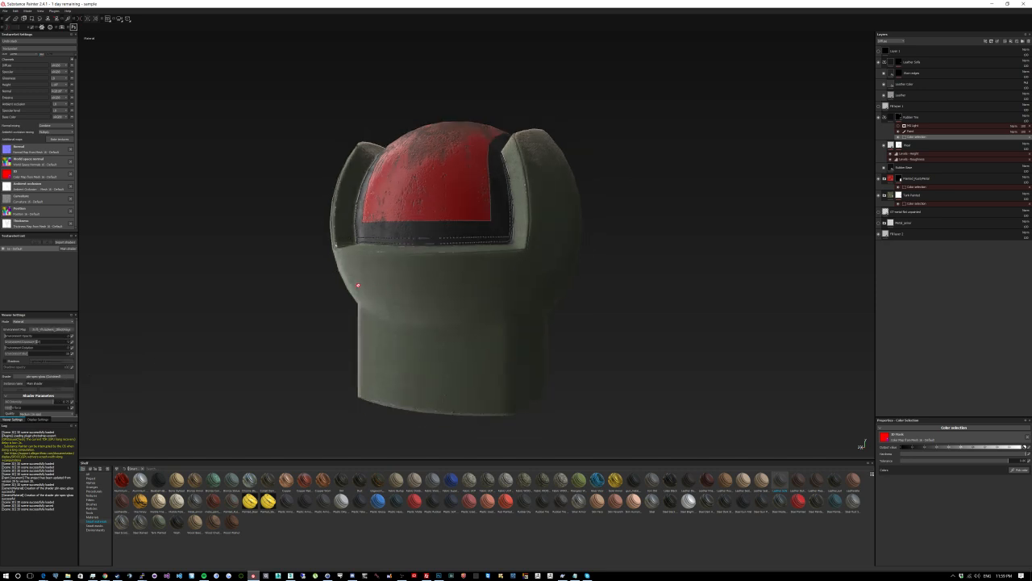
{"action": "left_click_drag", "start_coordinate": [305, 299], "coordinate": [581, 304], "text": "alt"}
{"action": "left_click_drag", "start_coordinate": [371, 304], "coordinate": [781, 202], "text": "alt"}
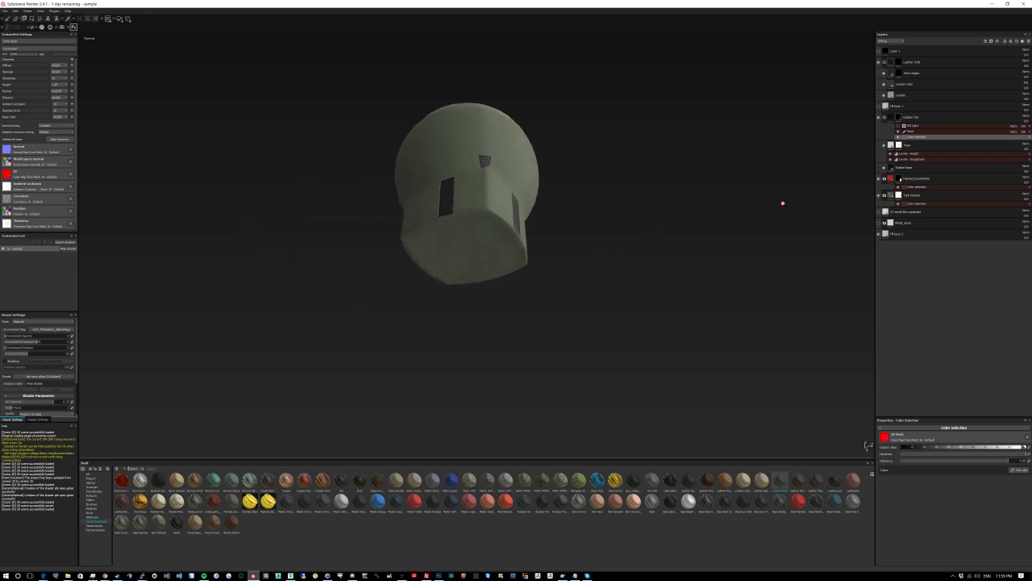
Step: Fill extra polygons on the neck and the back of the sphere in the rubber mask's paint effect
{"action": "left_click", "coordinate": [925, 132]}
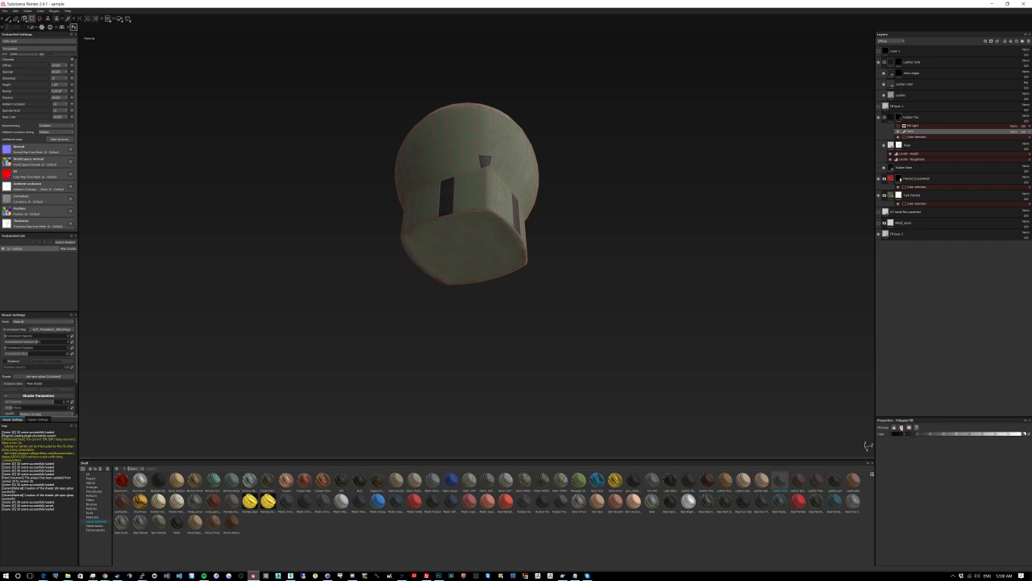
{"action": "scroll", "coordinate": [503, 235], "scroll_direction": "down", "scroll_amount": 2}
{"action": "scroll", "coordinate": [466, 208], "scroll_direction": "up", "scroll_amount": 4}
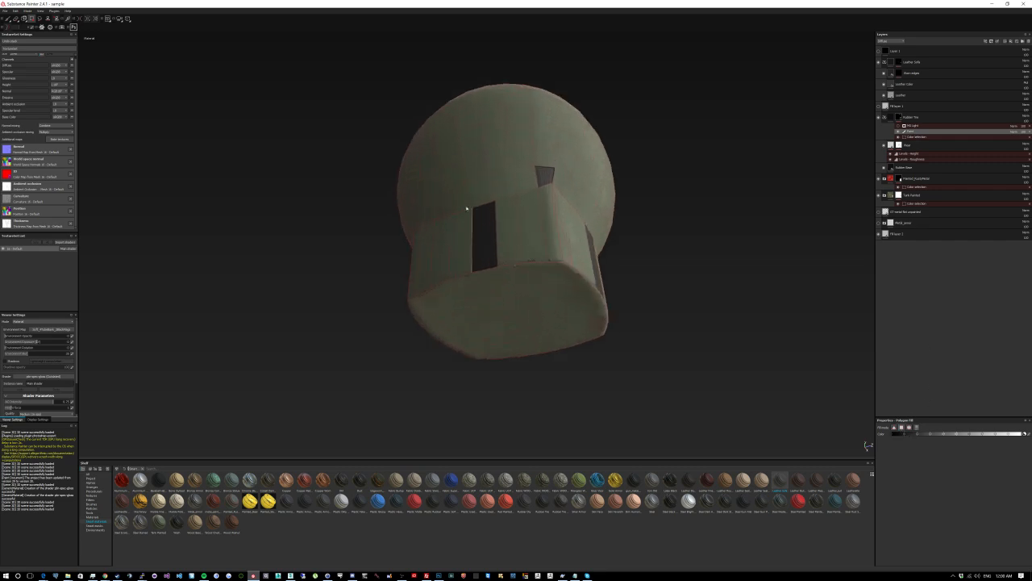
{"action": "left_click", "coordinate": [504, 234]}
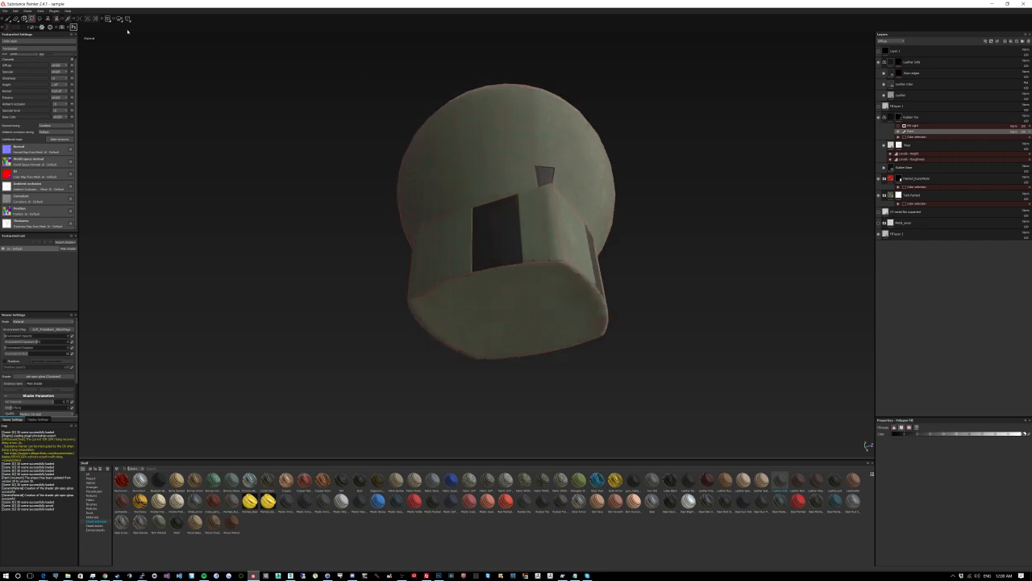
{"action": "left_click", "coordinate": [903, 132]}
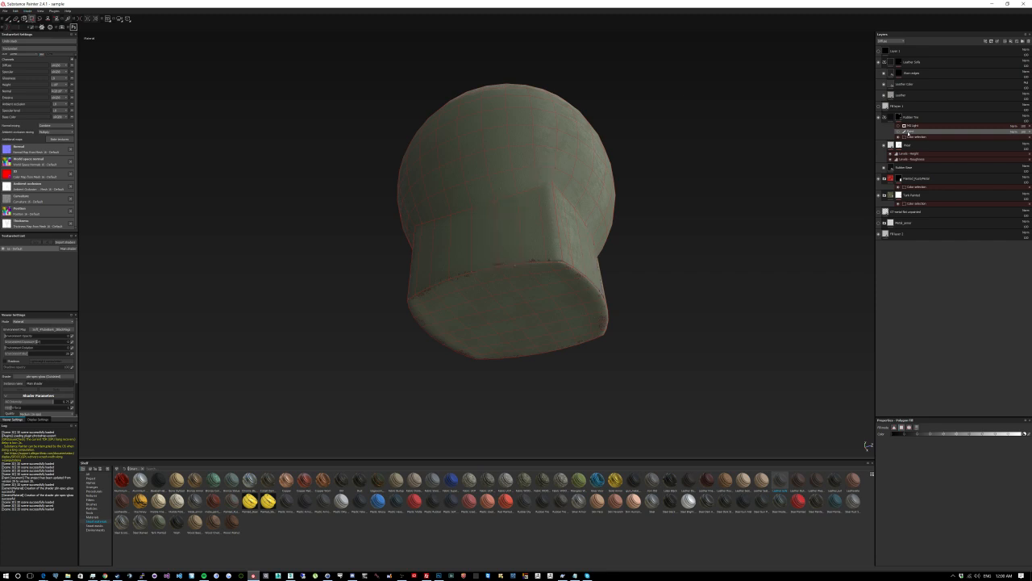
{"action": "left_click", "coordinate": [901, 132]}
{"action": "scroll", "coordinate": [560, 185], "scroll_direction": "up", "scroll_amount": 5}
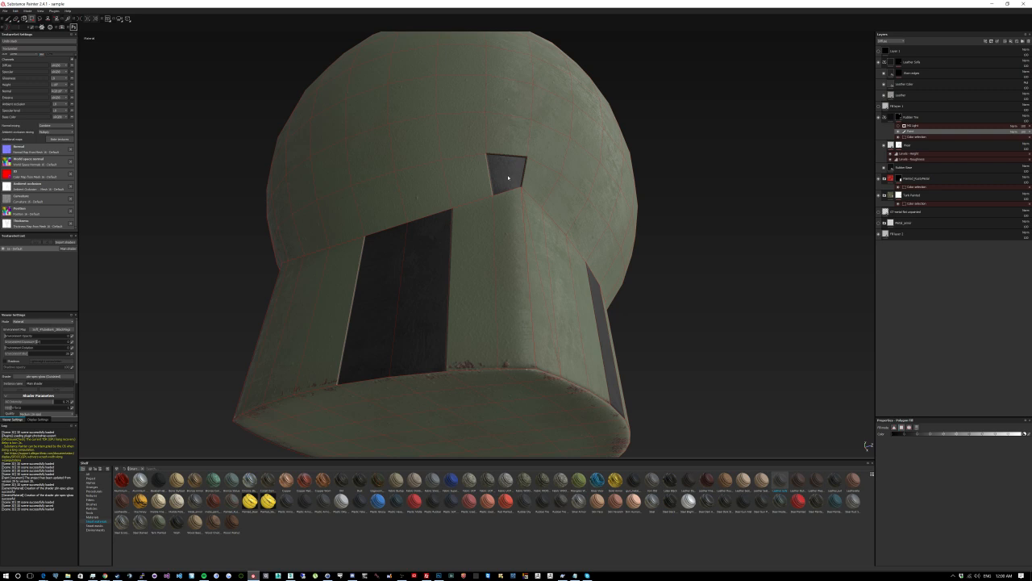
{"action": "left_click", "coordinate": [545, 182]}
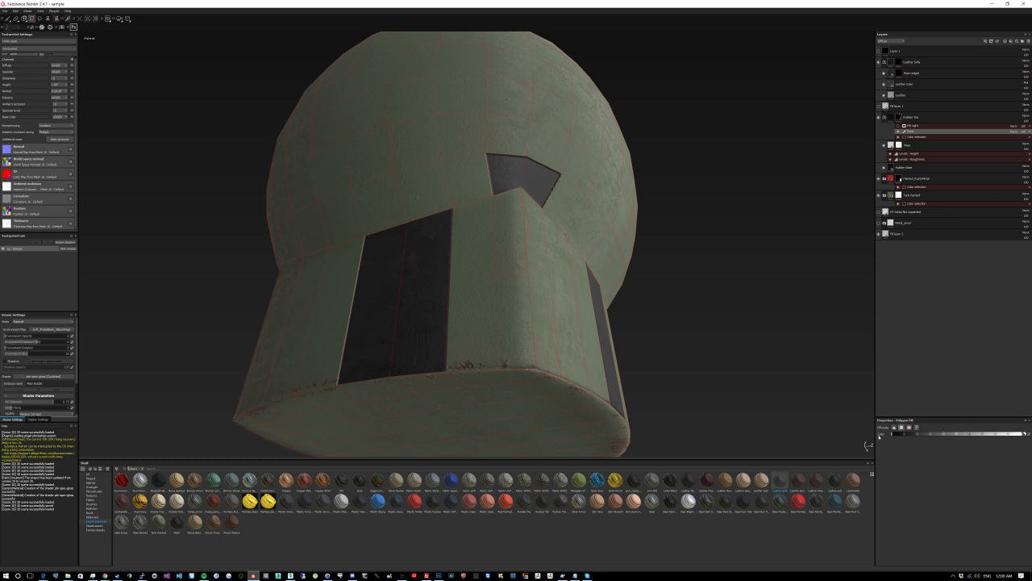
Step: Remove all stray rubber polygons from the neck and the back of the sphere with the polygon fill
{"action": "left_click", "coordinate": [546, 177]}
{"action": "left_click", "coordinate": [510, 168]}
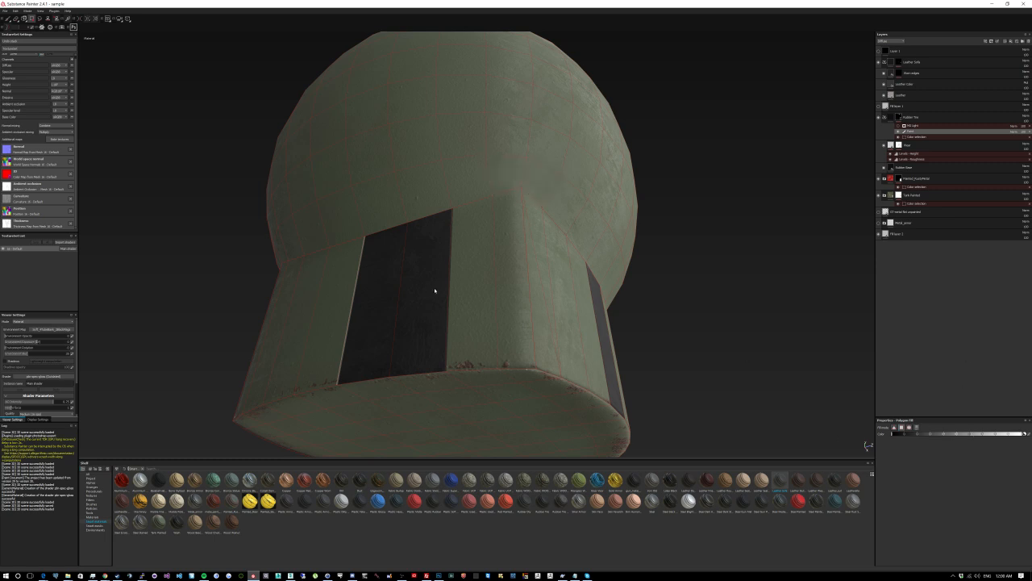
{"action": "left_click", "coordinate": [435, 290]}
{"action": "left_click", "coordinate": [379, 304]}
{"action": "left_click", "coordinate": [606, 341]}
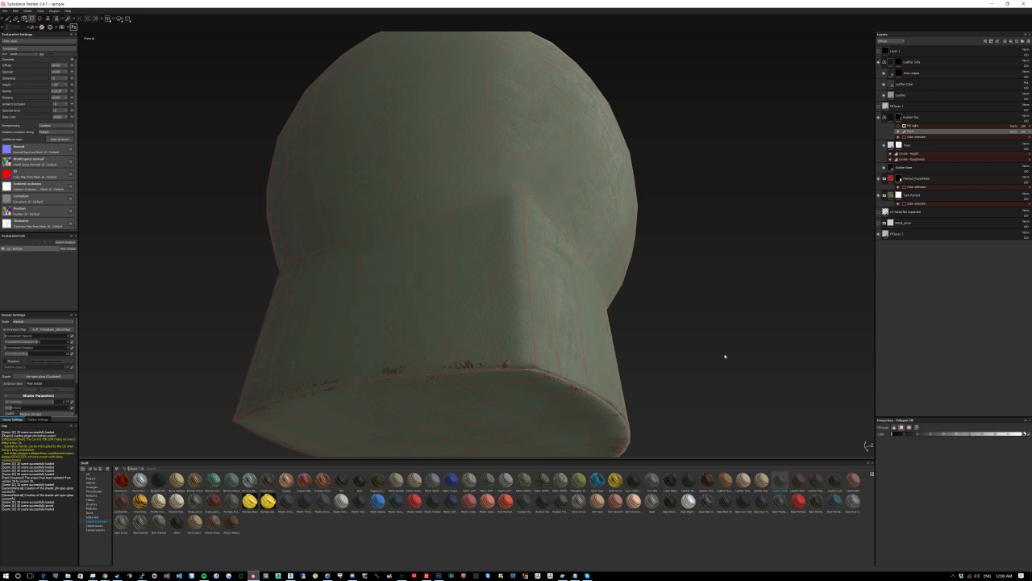
Step: Remove the stray rubber polygons protruding into the red panel and check the model from all sides
{"action": "mouse_move", "coordinate": [726, 357]}
{"action": "left_mouse_down", "text": "alt"}
{"action": "mouse_move", "coordinate": [500, 362]}
{"action": "mouse_move", "coordinate": [502, 237]}
{"action": "mouse_move", "coordinate": [801, 251]}
{"action": "mouse_move", "coordinate": [643, 362]}
{"action": "mouse_move", "coordinate": [578, 392]}
{"action": "mouse_move", "coordinate": [580, 413]}
{"action": "left_mouse_up", "text": "alt"}
{"action": "left_click", "coordinate": [606, 186]}
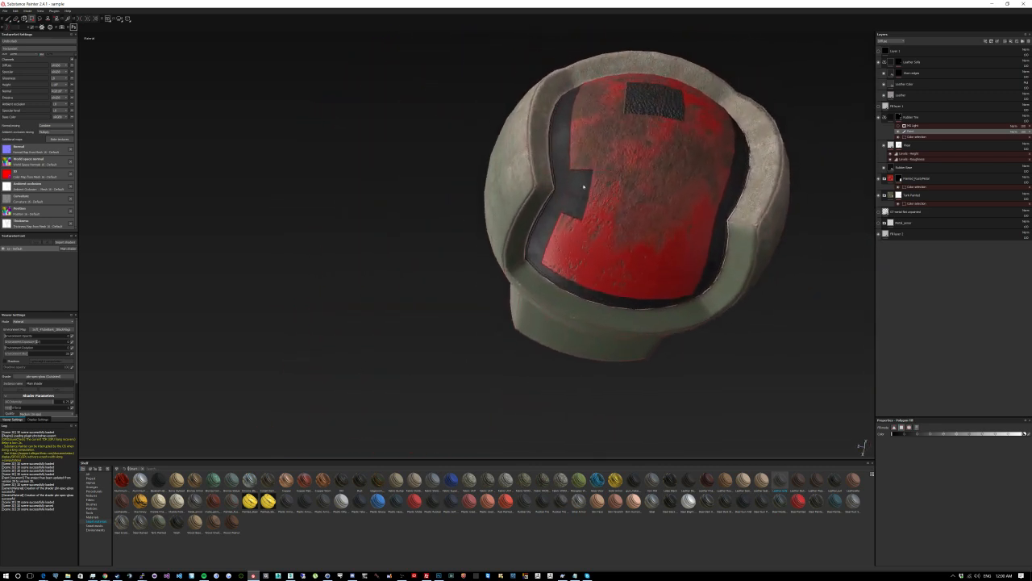
{"action": "left_click", "coordinate": [581, 182]}
{"action": "left_click", "coordinate": [574, 208]}
{"action": "left_click_drag", "start_coordinate": [574, 208], "coordinate": [1029, 94], "text": "alt"}
{"action": "scroll", "coordinate": [736, 226], "scroll_direction": "down", "scroll_amount": 3}
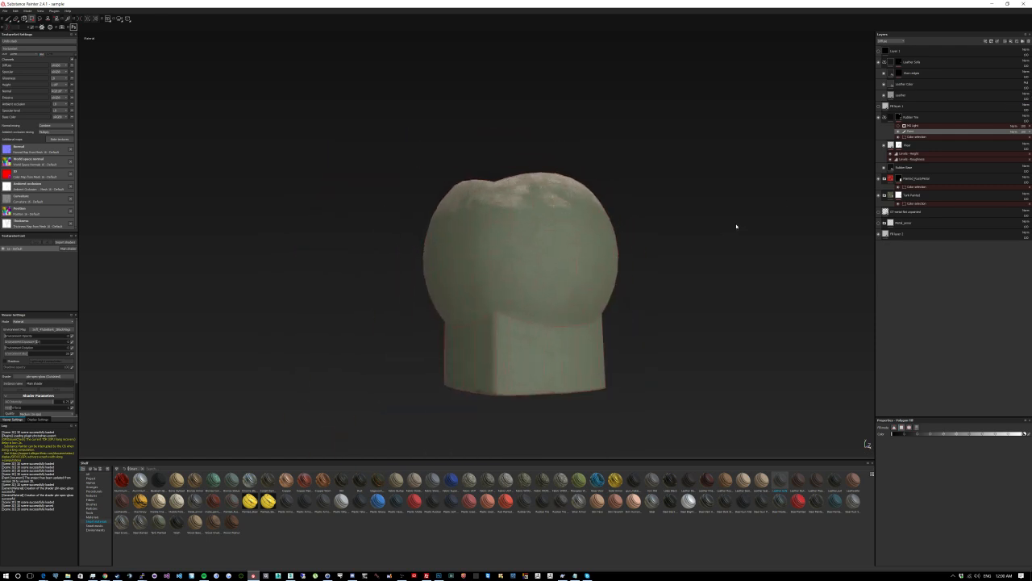
{"action": "mouse_move", "coordinate": [736, 226]}
{"action": "left_mouse_down", "text": "alt"}
{"action": "mouse_move", "coordinate": [855, 191]}
{"action": "mouse_move", "coordinate": [532, 215]}
{"action": "mouse_move", "coordinate": [701, 356]}
{"action": "mouse_move", "coordinate": [685, 362]}
{"action": "mouse_move", "coordinate": [729, 417]}
{"action": "mouse_move", "coordinate": [677, 266]}
{"action": "mouse_move", "coordinate": [649, 308]}
{"action": "mouse_move", "coordinate": [854, 398]}
{"action": "left_mouse_up", "text": "alt"}
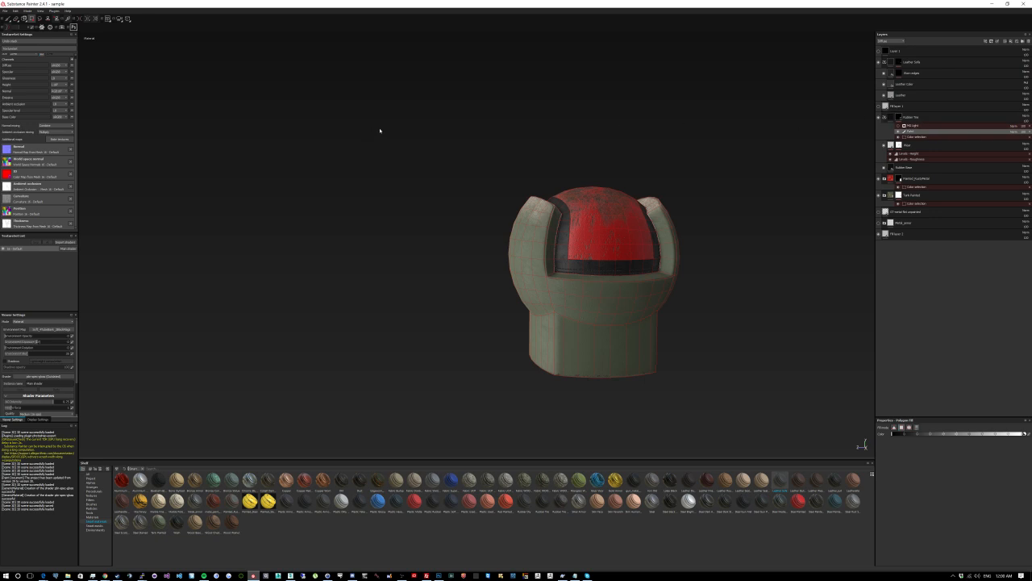
{"action": "left_click_drag", "start_coordinate": [783, 185], "coordinate": [423, 167], "text": "alt"}
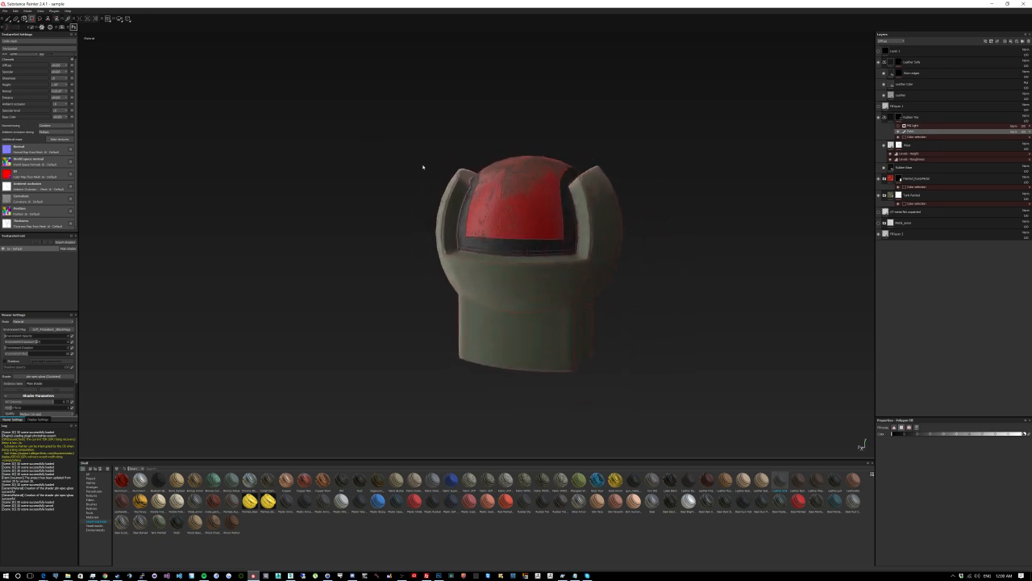
Step: Switch to a different environment map and inspect the red panel and rubber border in its lighting
{"action": "left_click", "coordinate": [64, 329]}
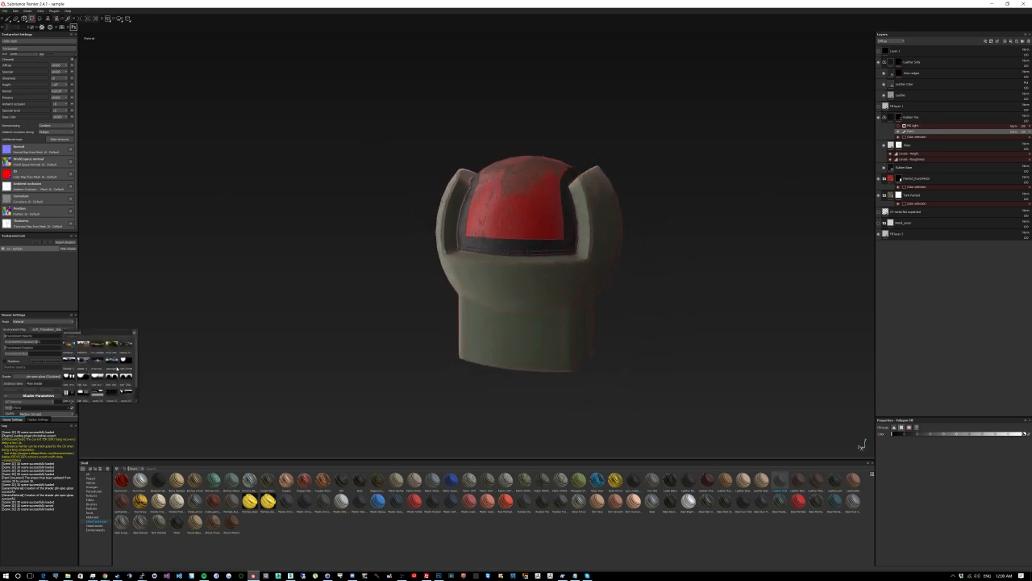
{"action": "left_click", "coordinate": [84, 361]}
{"action": "scroll", "coordinate": [360, 212], "scroll_direction": "up", "scroll_amount": 4}
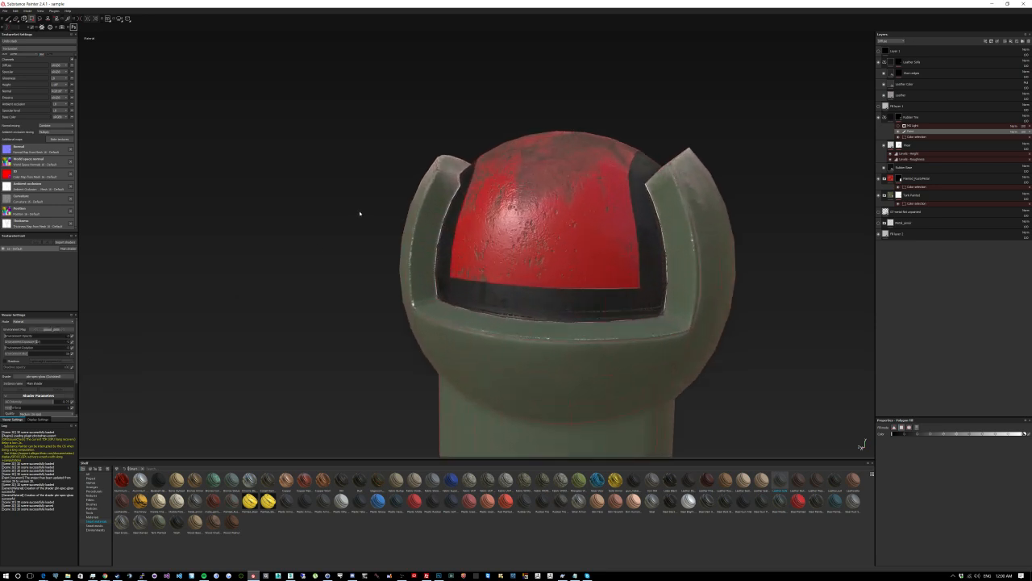
{"action": "mouse_move", "coordinate": [360, 212]}
{"action": "left_mouse_down", "text": "alt"}
{"action": "mouse_move", "coordinate": [284, 277]}
{"action": "mouse_move", "coordinate": [339, 202]}
{"action": "mouse_move", "coordinate": [348, 219]}
{"action": "left_mouse_up", "text": "alt"}
{"action": "scroll", "coordinate": [339, 202], "scroll_direction": "down", "scroll_amount": 3}
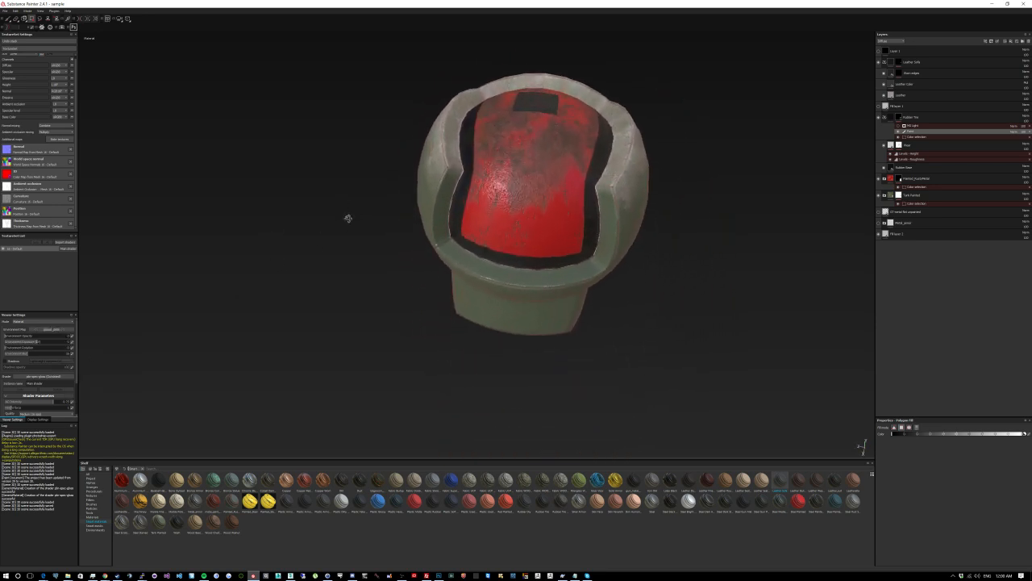
Step: Collapse the rubber folder, add a new fill layer and move it to the top of the layer stack
{"action": "left_click", "coordinate": [885, 117]}
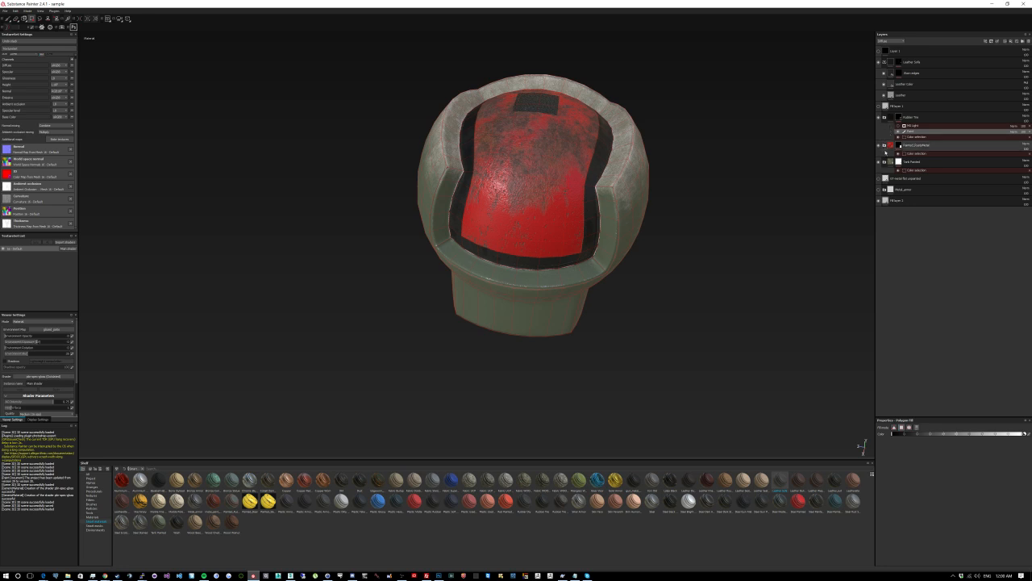
{"action": "left_click", "coordinate": [1016, 41]}
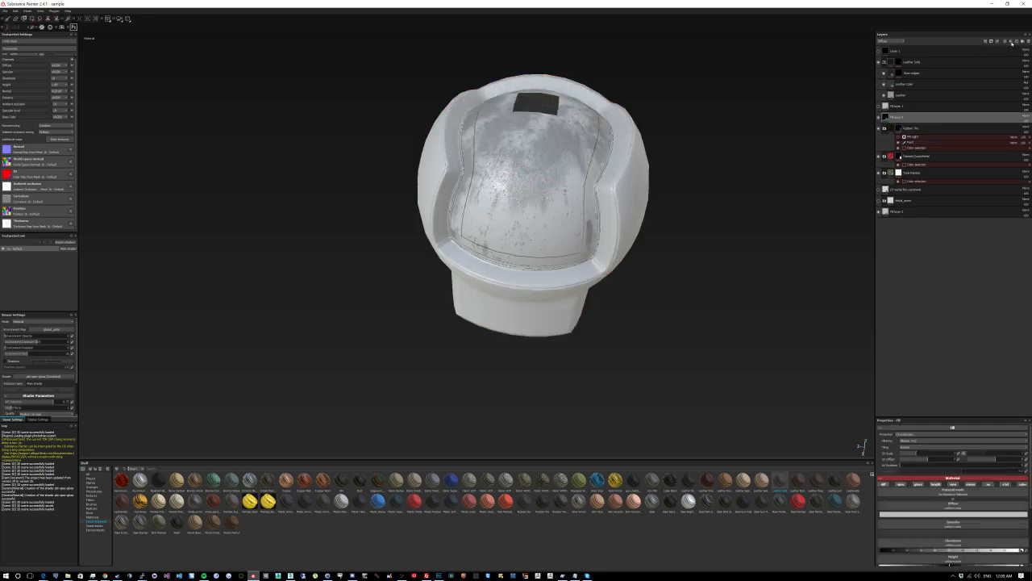
{"action": "left_click_drag", "start_coordinate": [928, 117], "coordinate": [918, 49]}
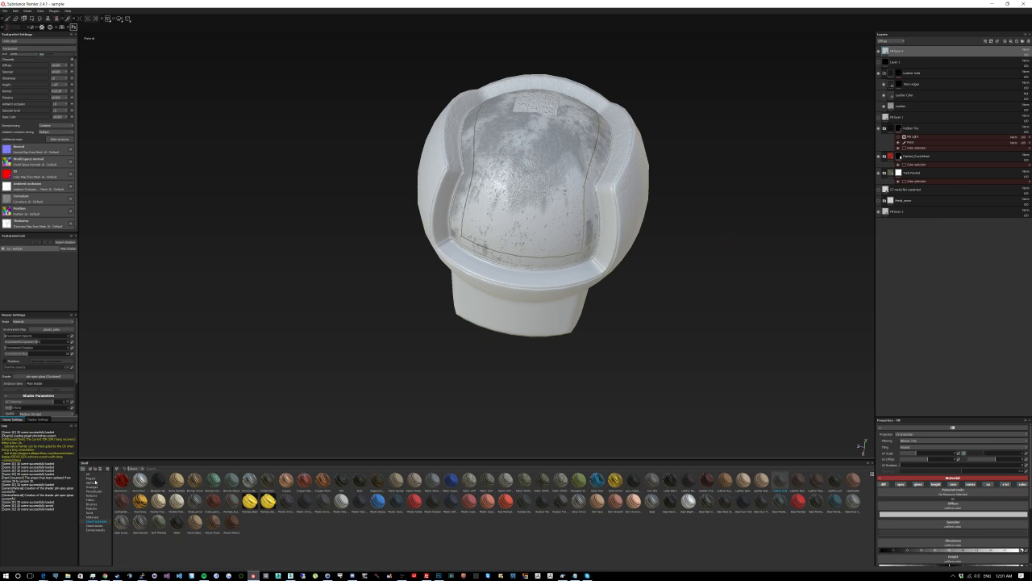
Step: Assign the baked ambient occlusion map to the diffuse channel of the new fill layer
{"action": "left_click", "coordinate": [92, 495]}
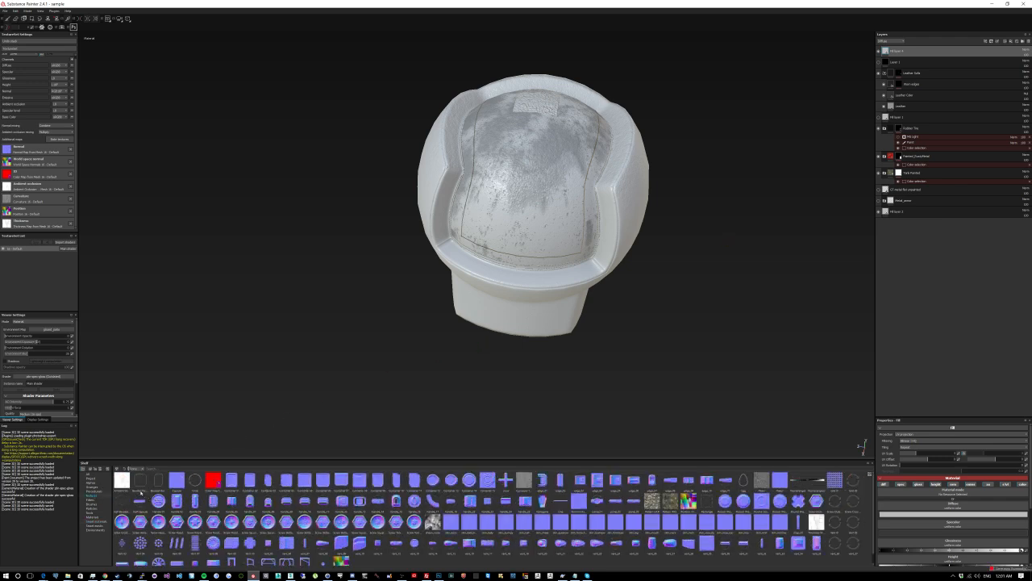
{"action": "mouse_move", "coordinate": [123, 483]}
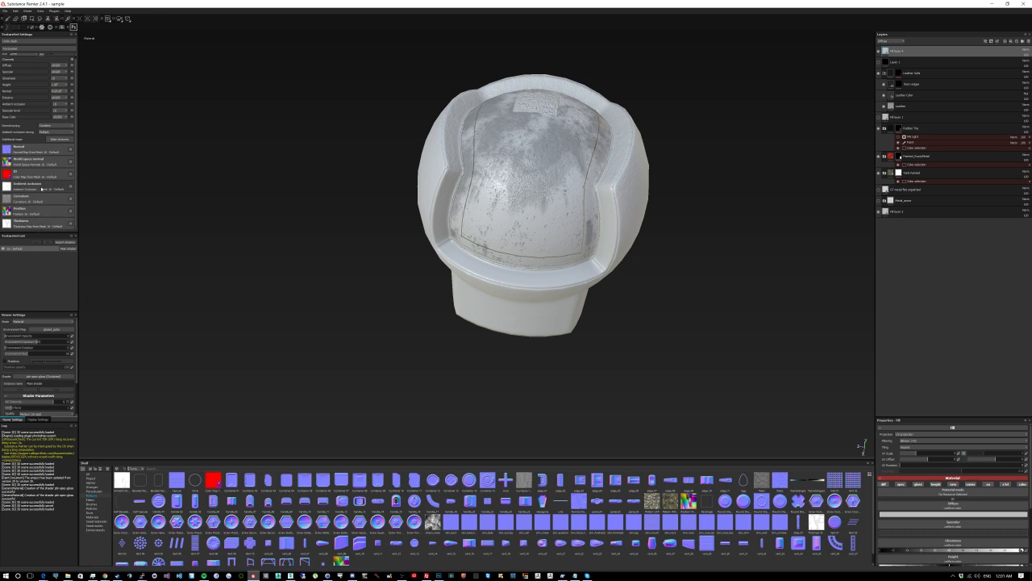
{"action": "left_click_drag", "start_coordinate": [122, 481], "coordinate": [942, 512]}
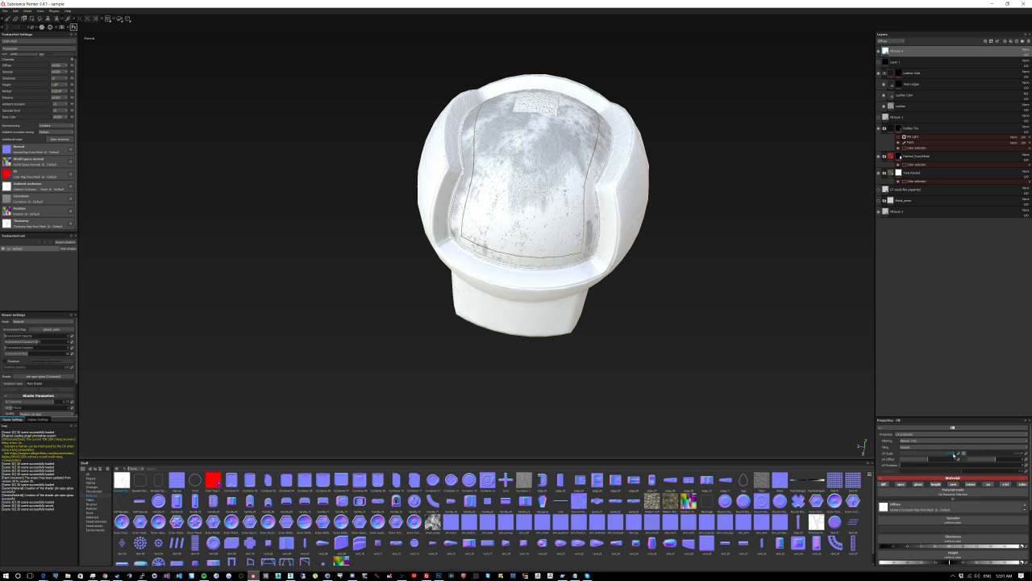
{"action": "mouse_move", "coordinate": [954, 454]}
{"action": "left_mouse_down"}
{"action": "mouse_move", "coordinate": [905, 456]}
{"action": "mouse_move", "coordinate": [959, 456]}
{"action": "left_mouse_up"}
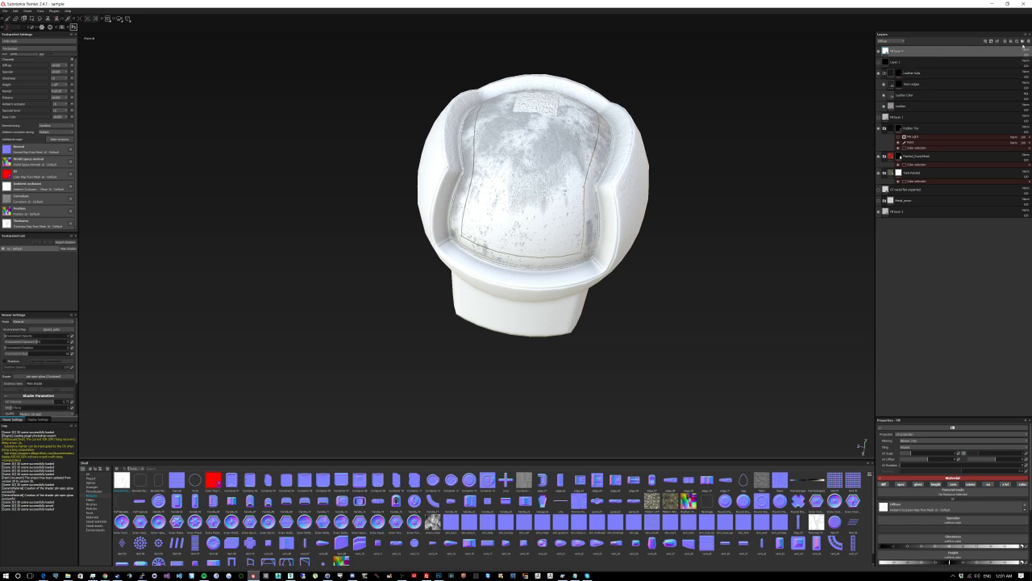
Step: Set the top fill layer's diffuse blending mode to Multiply and toggle its visibility to compare the occlusion shading
{"action": "left_click", "coordinate": [1024, 50]}
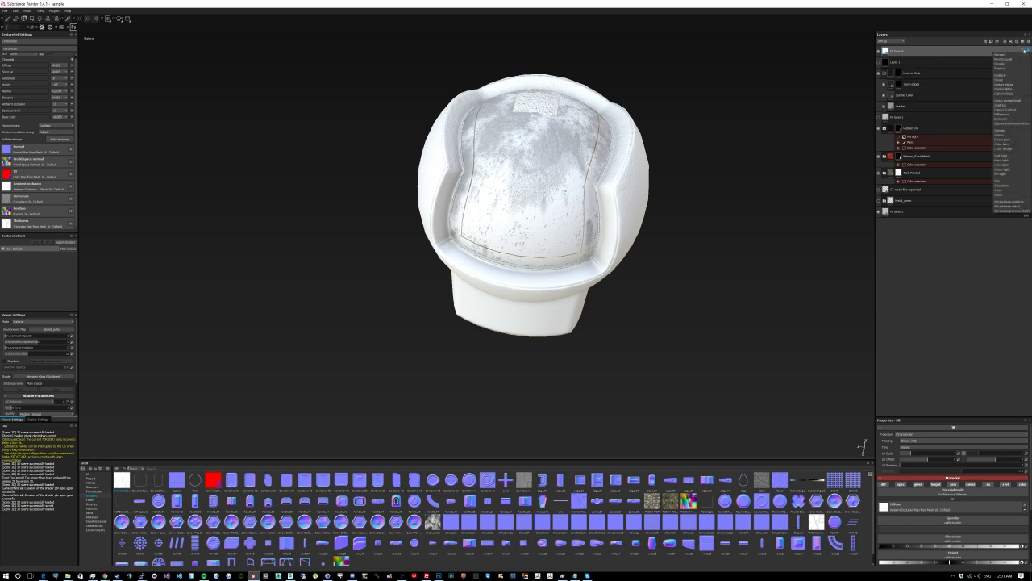
{"action": "left_click", "coordinate": [1009, 74]}
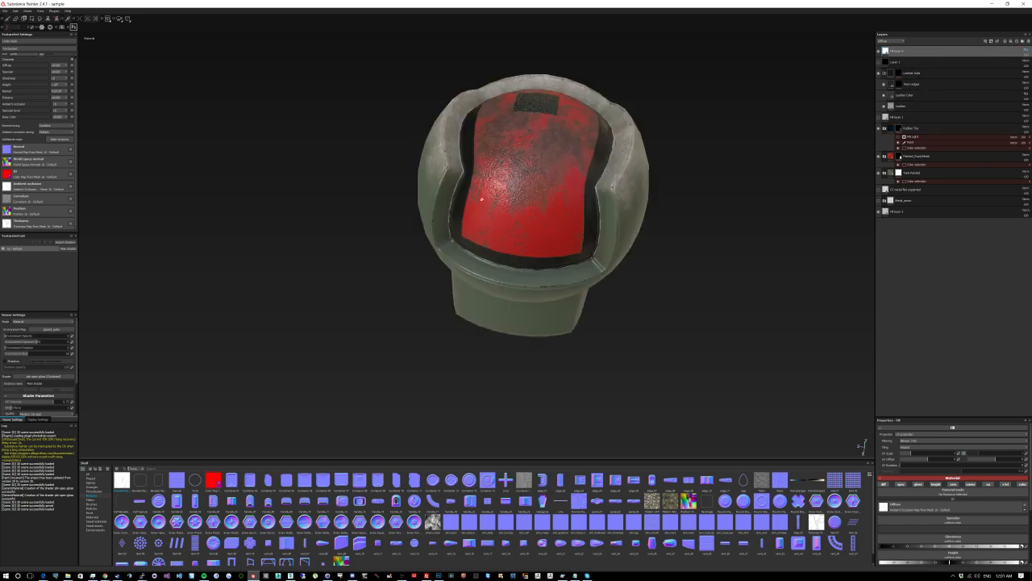
{"action": "scroll", "coordinate": [543, 218], "scroll_direction": "up", "scroll_amount": 2}
{"action": "left_click_drag", "start_coordinate": [756, 265], "coordinate": [772, 223], "text": "alt"}
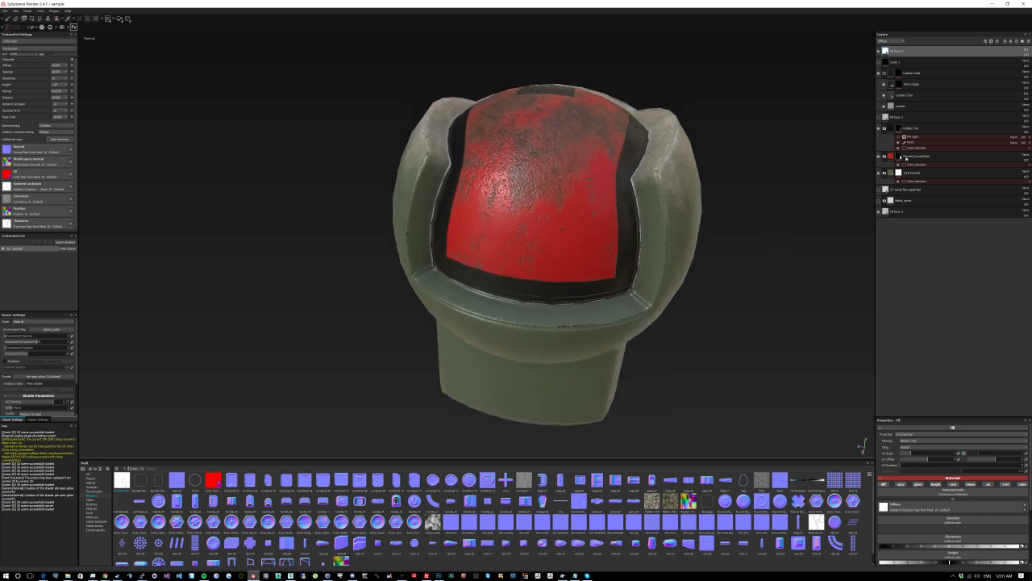
{"action": "left_click", "coordinate": [879, 51]}
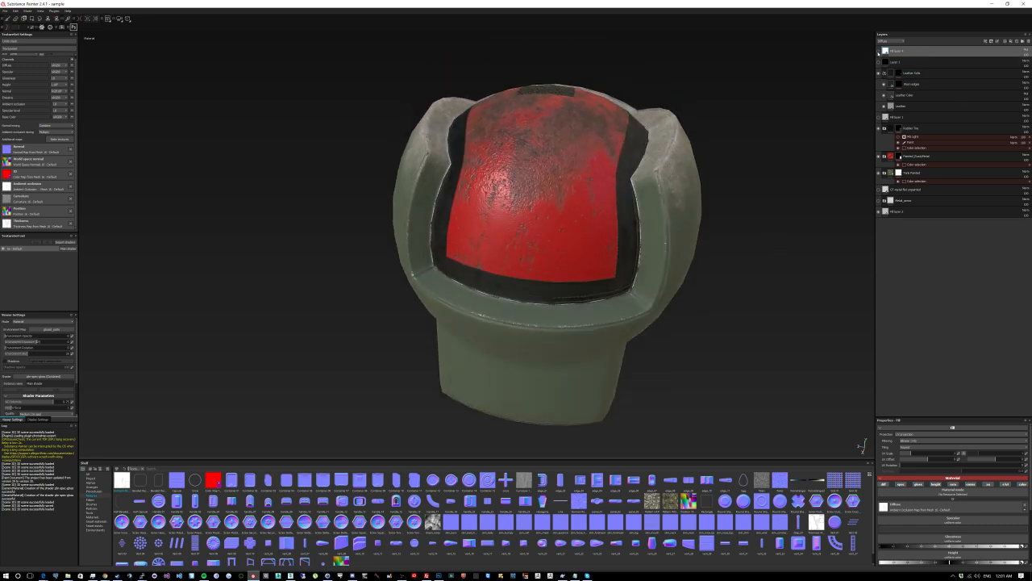
{"action": "left_click", "coordinate": [879, 51]}
{"action": "left_click", "coordinate": [879, 52]}
{"action": "scroll", "coordinate": [700, 249], "scroll_direction": "down", "scroll_amount": 1}
{"action": "left_click_drag", "start_coordinate": [705, 260], "coordinate": [656, 232], "text": "alt"}
Step: Disable every channel except diffuse on the ambient occlusion fill layer
{"action": "left_click", "coordinate": [900, 484]}
{"action": "left_click", "coordinate": [916, 485]}
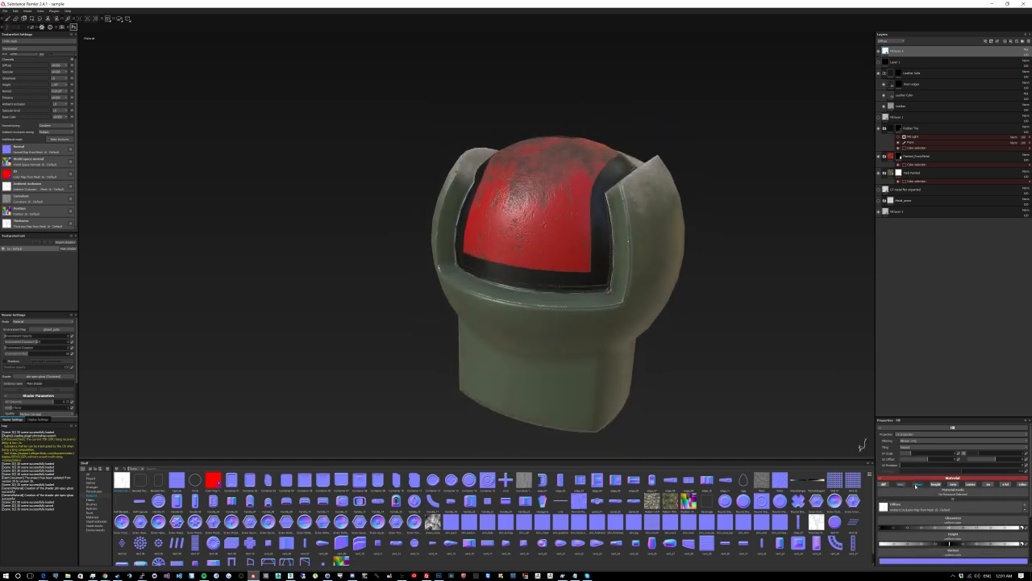
{"action": "left_click", "coordinate": [954, 484]}
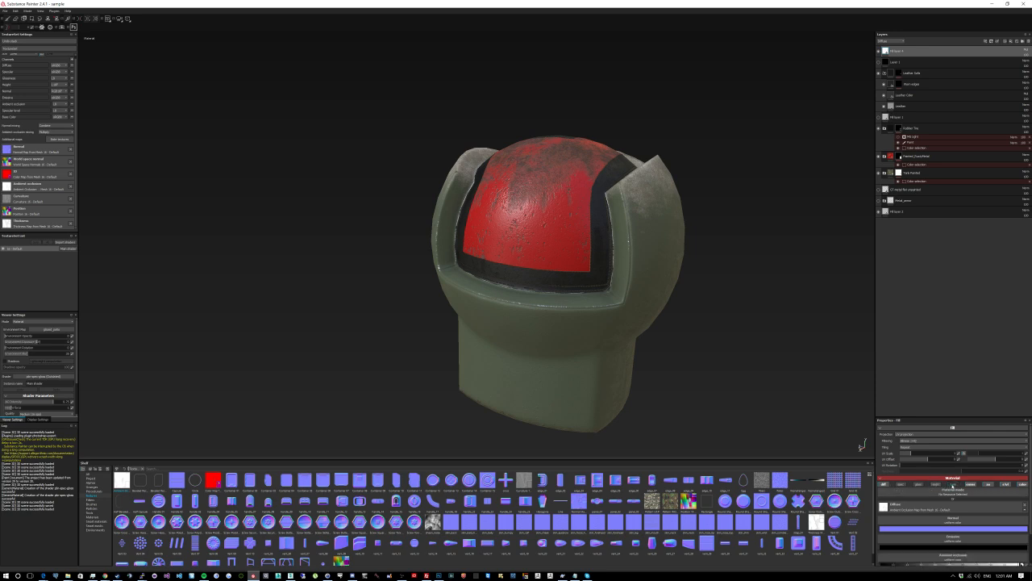
{"action": "left_click", "coordinate": [970, 485]}
{"action": "left_click", "coordinate": [989, 484]}
{"action": "left_click", "coordinate": [1006, 484]}
{"action": "left_click", "coordinate": [1024, 485]}
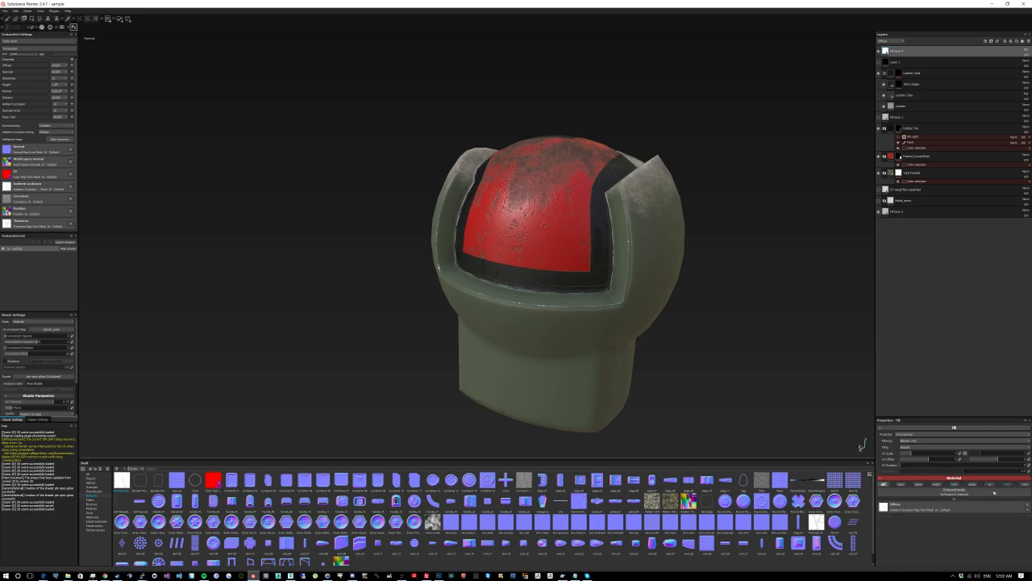
{"action": "left_click_drag", "start_coordinate": [676, 275], "coordinate": [689, 302], "text": "alt"}
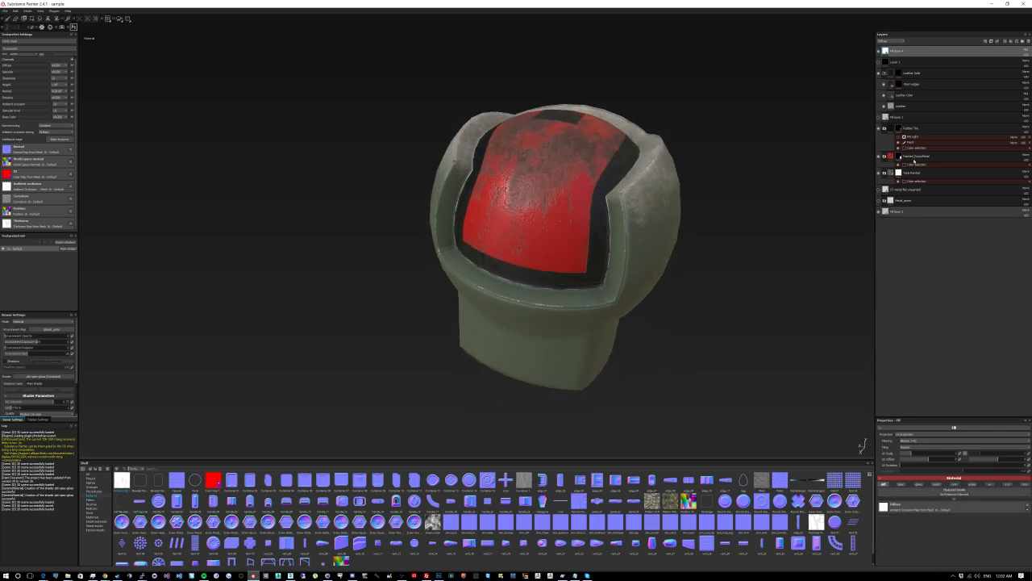
Step: Duplicate the multiplied ambient occlusion fill layer twice to strengthen the occlusion shading on the model
{"action": "left_click", "coordinate": [879, 51]}
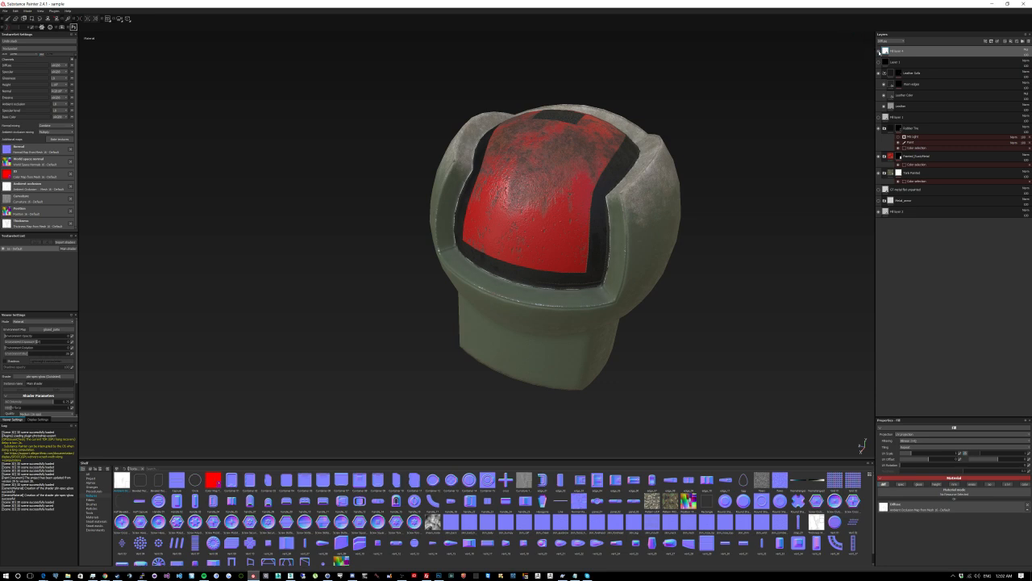
{"action": "left_click_drag", "start_coordinate": [846, 70], "coordinate": [737, 211], "text": "alt"}
{"action": "left_click_drag", "start_coordinate": [935, 53], "coordinate": [930, 46]}
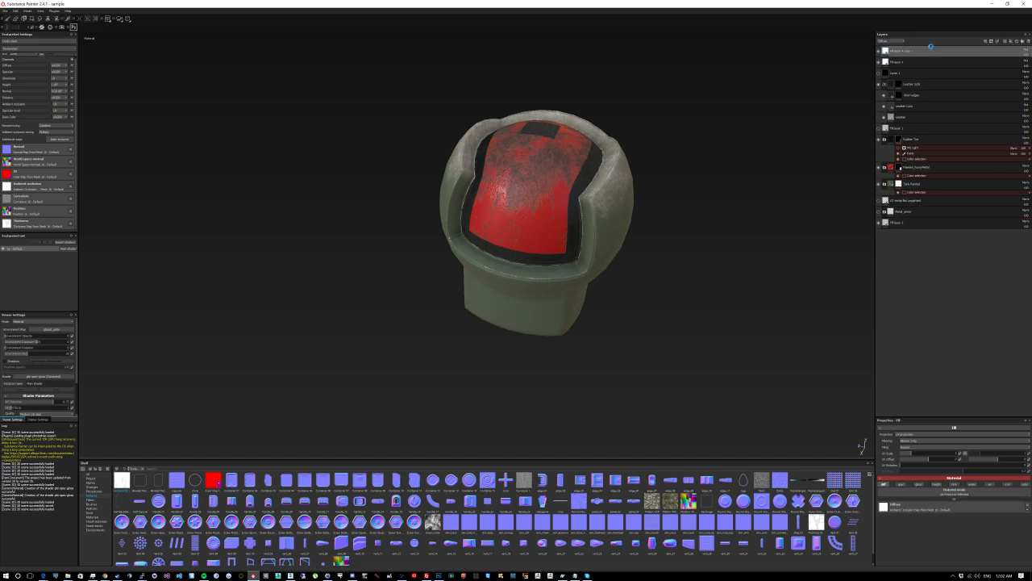
{"action": "scroll", "coordinate": [718, 207], "scroll_direction": "down", "scroll_amount": 2}
{"action": "left_click_drag", "start_coordinate": [720, 213], "coordinate": [605, 310], "text": "alt"}
{"action": "scroll", "coordinate": [564, 314], "scroll_direction": "down", "scroll_amount": 3}
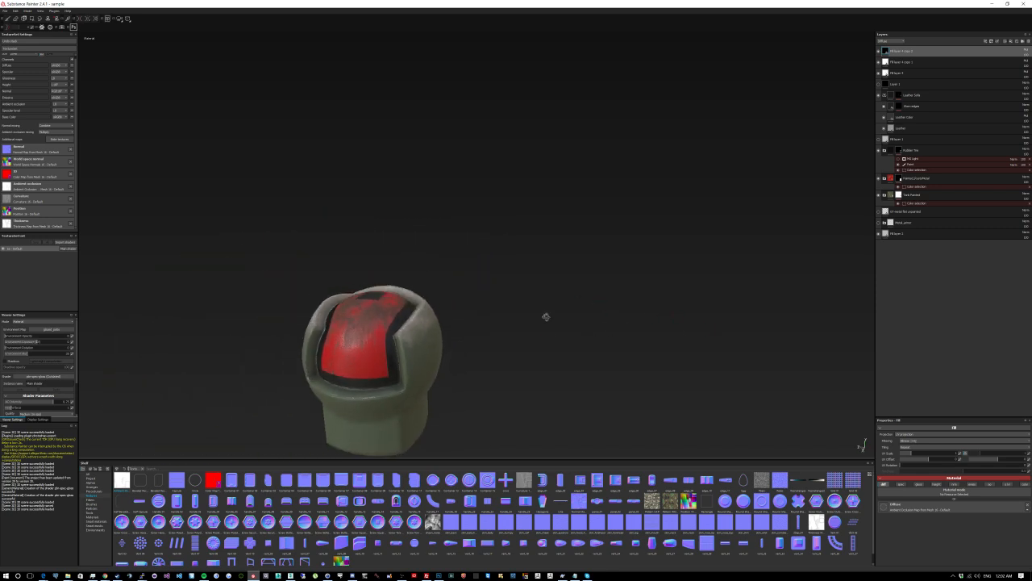
{"action": "middle_click_drag", "start_coordinate": [541, 312], "coordinate": [695, 145], "text": "alt"}
{"action": "scroll", "coordinate": [596, 179], "scroll_direction": "up", "scroll_amount": 6}
{"action": "scroll", "coordinate": [596, 181], "scroll_direction": "down", "scroll_amount": 3}
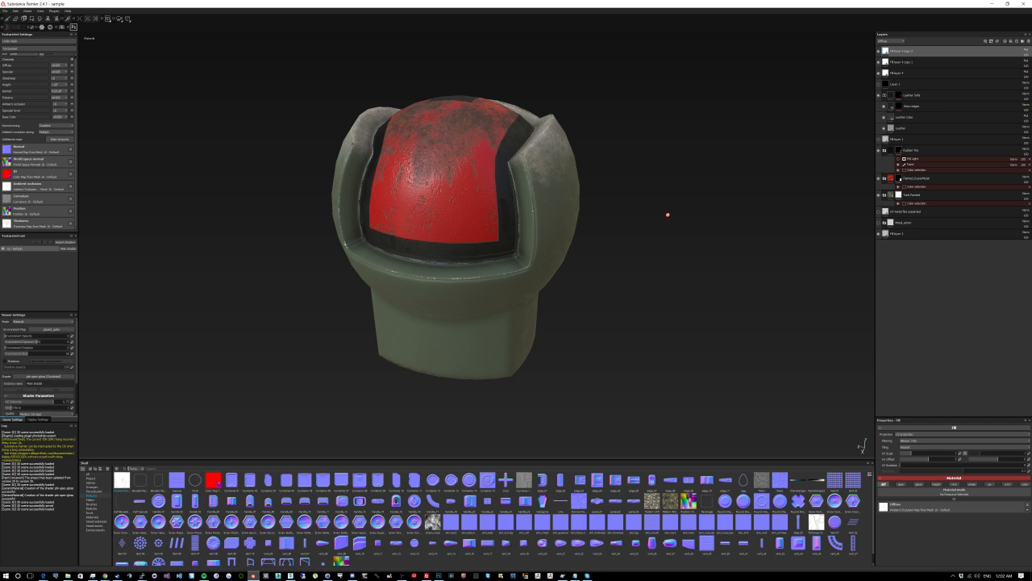
Step: Display the diffuse, specular and glossiness channels one by one on the model
{"action": "key", "text": "c"}
{"action": "scroll", "coordinate": [643, 219], "scroll_direction": "down", "scroll_amount": 2}
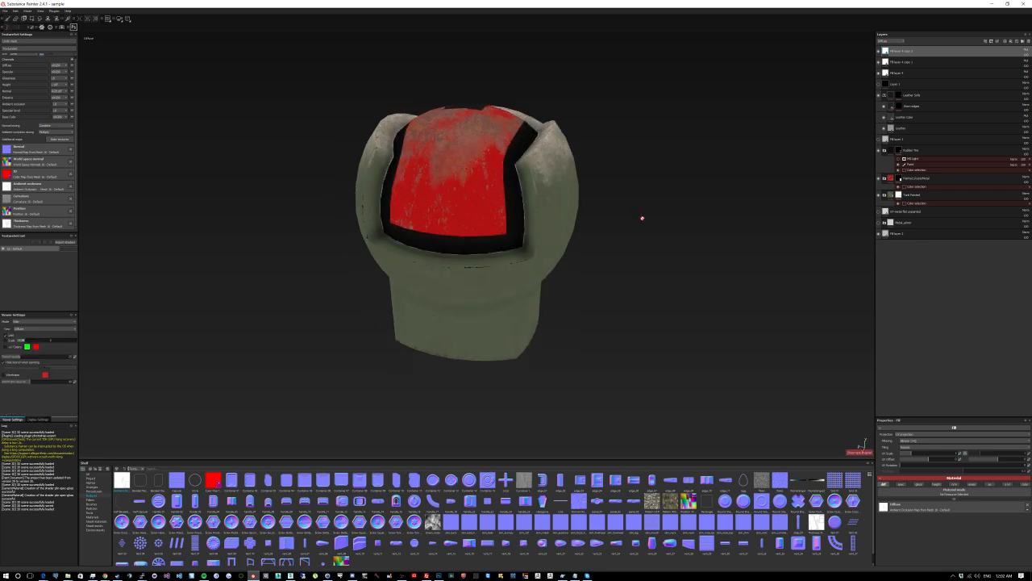
{"action": "scroll", "coordinate": [643, 219], "scroll_direction": "up", "scroll_amount": 3}
{"action": "key", "text": "c"}
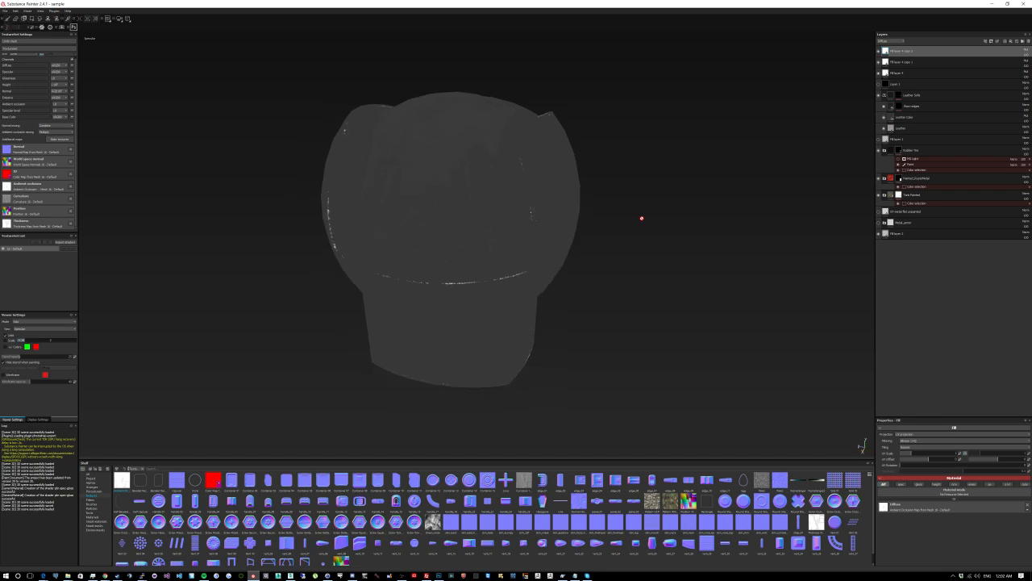
{"action": "scroll", "coordinate": [642, 217], "scroll_direction": "up", "scroll_amount": 3}
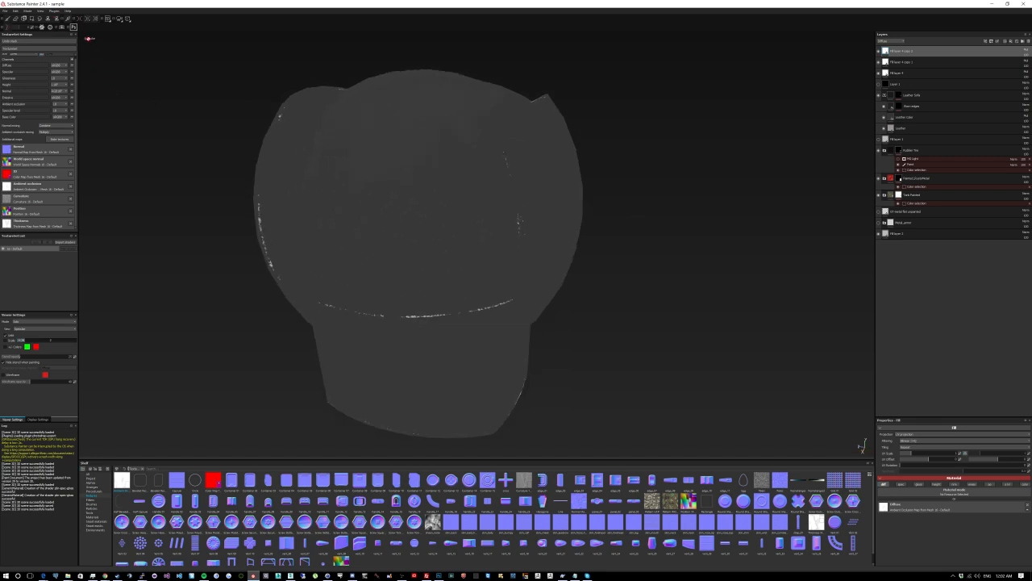
{"action": "scroll", "coordinate": [191, 86], "scroll_direction": "down", "scroll_amount": 2}
{"action": "key", "text": "c"}
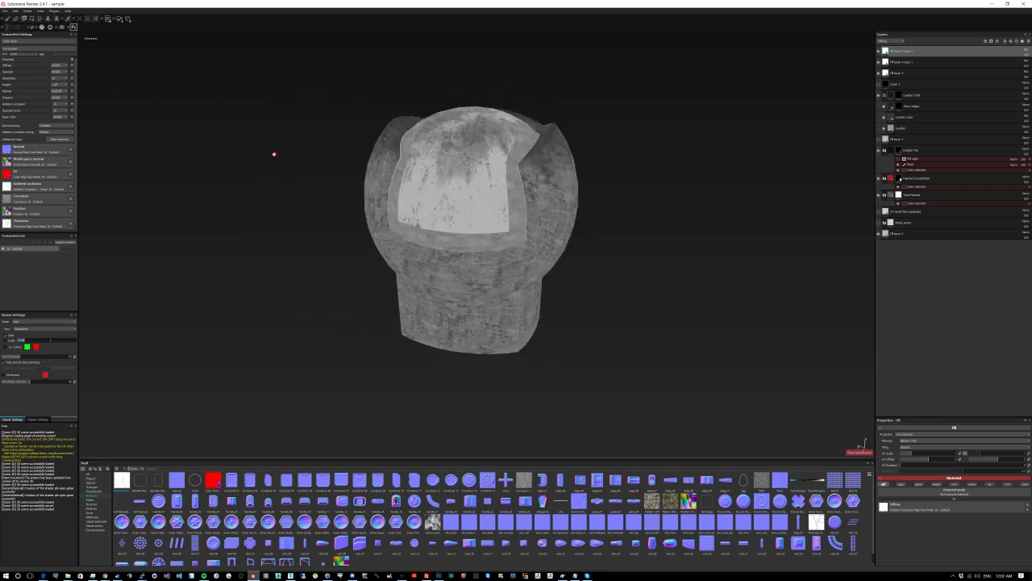
{"action": "scroll", "coordinate": [279, 162], "scroll_direction": "down", "scroll_amount": 1}
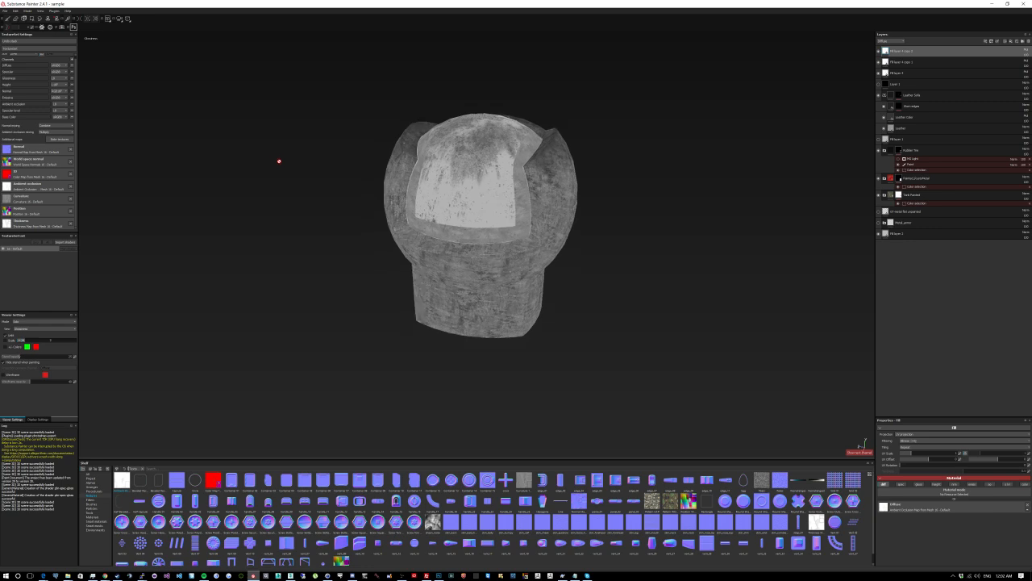
Step: Cycle through all the channel views and stop at the ambient occlusion channel
{"action": "key", "text": "c"}
{"action": "key", "text": "c"}
{"action": "key", "text": "c"}
{"action": "key", "text": "c"}
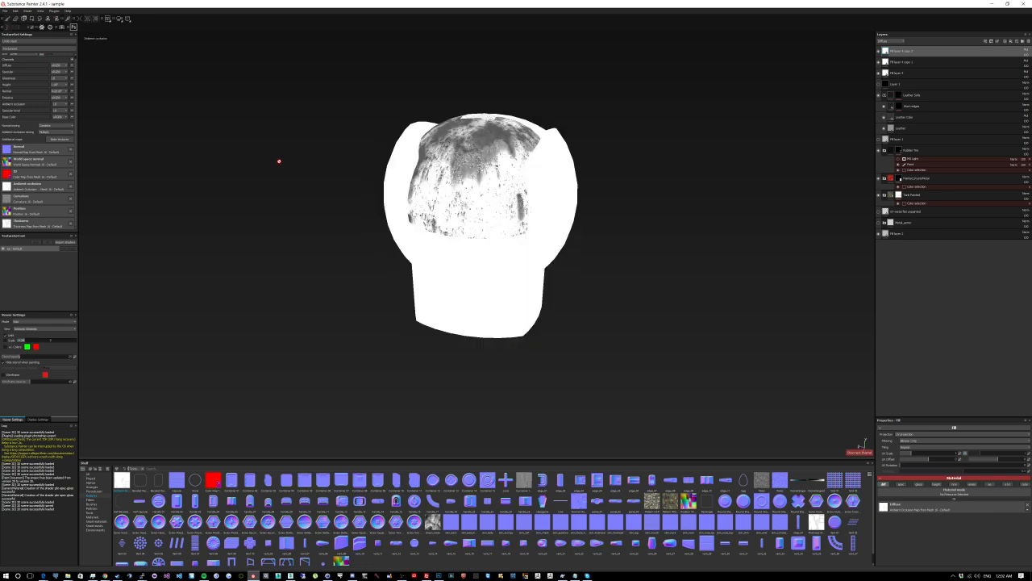
{"action": "key", "text": "c"}
{"action": "key", "text": "c"}
{"action": "key", "text": "c"}
{"action": "key", "text": "c"}
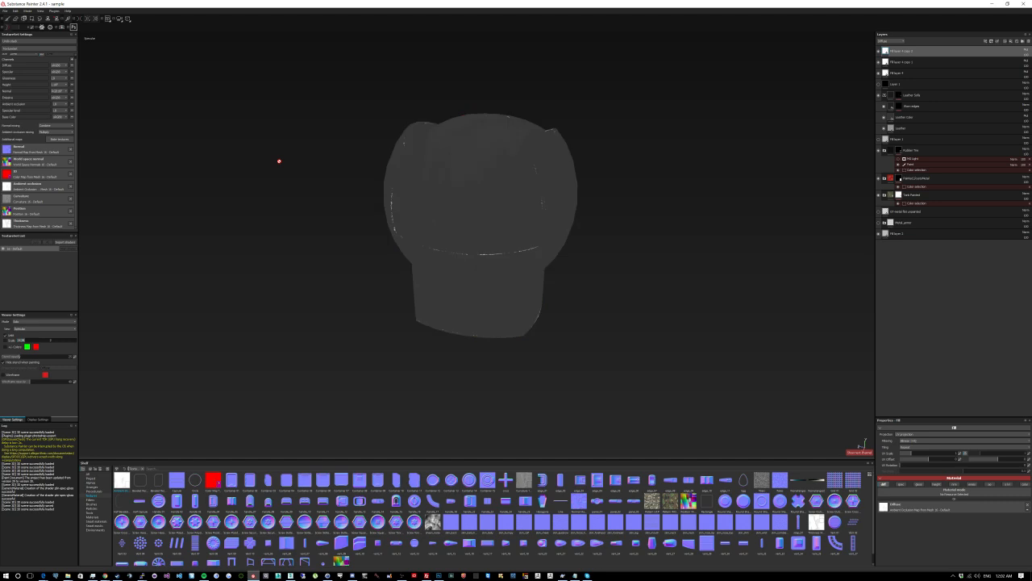
{"action": "key", "text": "c"}
{"action": "key", "text": "c"}
{"action": "key", "text": "c"}
{"action": "key", "text": "c"}
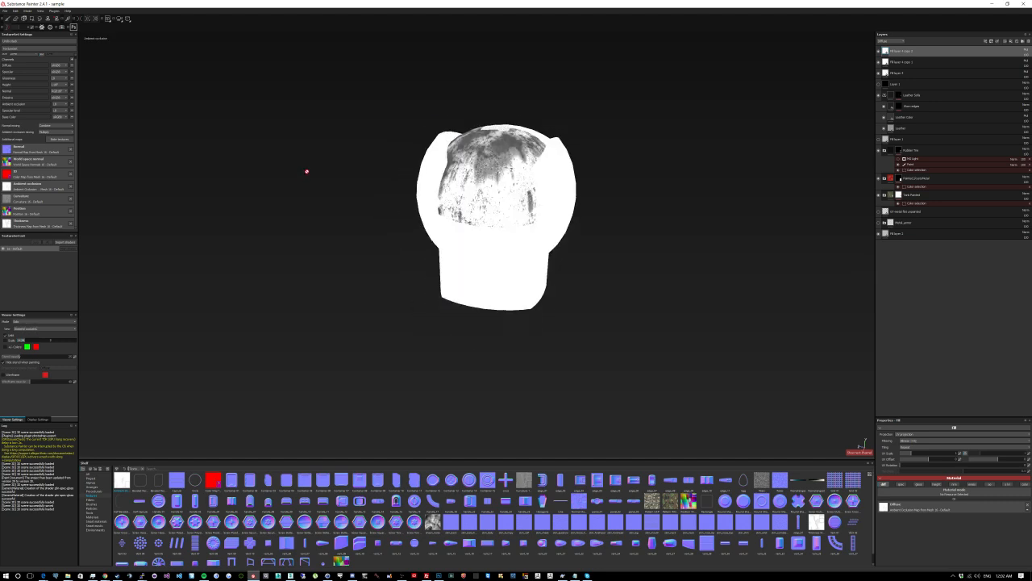
Step: Inspect the specular level, base color and combined normal, height and mesh normal views of the model
{"action": "key", "text": "c"}
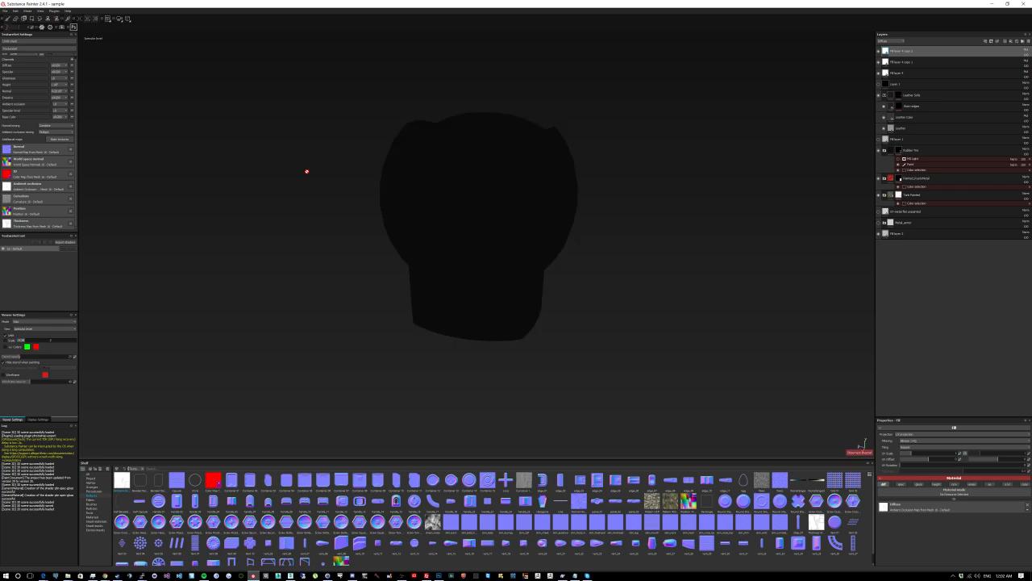
{"action": "key", "text": "c"}
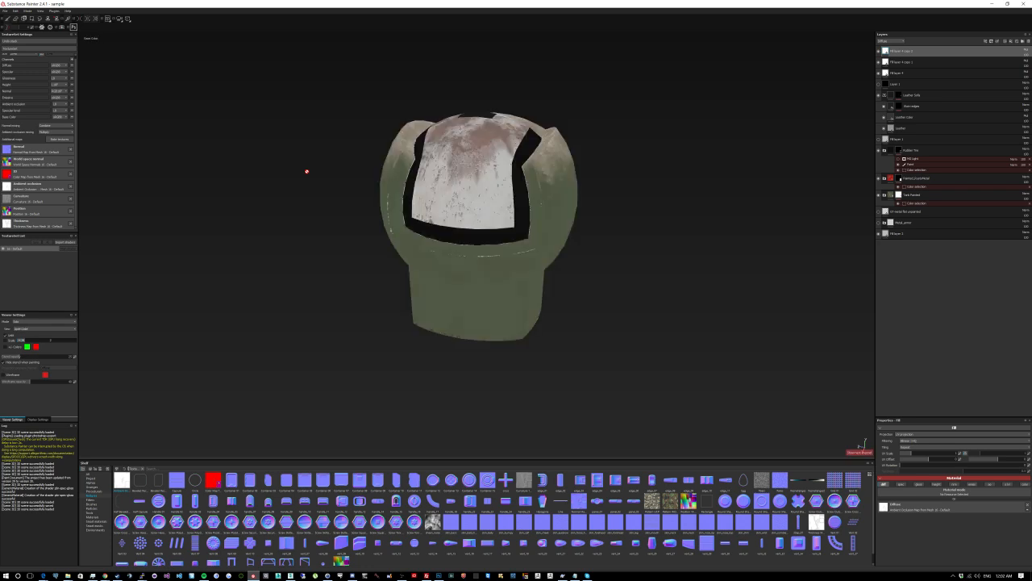
{"action": "key", "text": "c"}
{"action": "scroll", "coordinate": [307, 171], "scroll_direction": "down", "scroll_amount": 1}
{"action": "scroll", "coordinate": [306, 171], "scroll_direction": "up", "scroll_amount": 3}
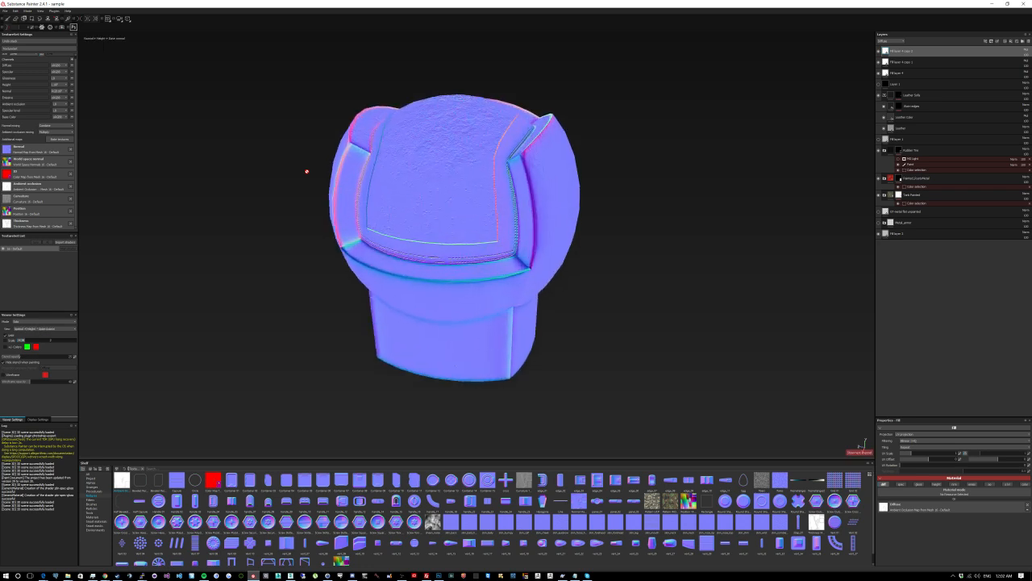
{"action": "scroll", "coordinate": [300, 170], "scroll_direction": "down", "scroll_amount": 2}
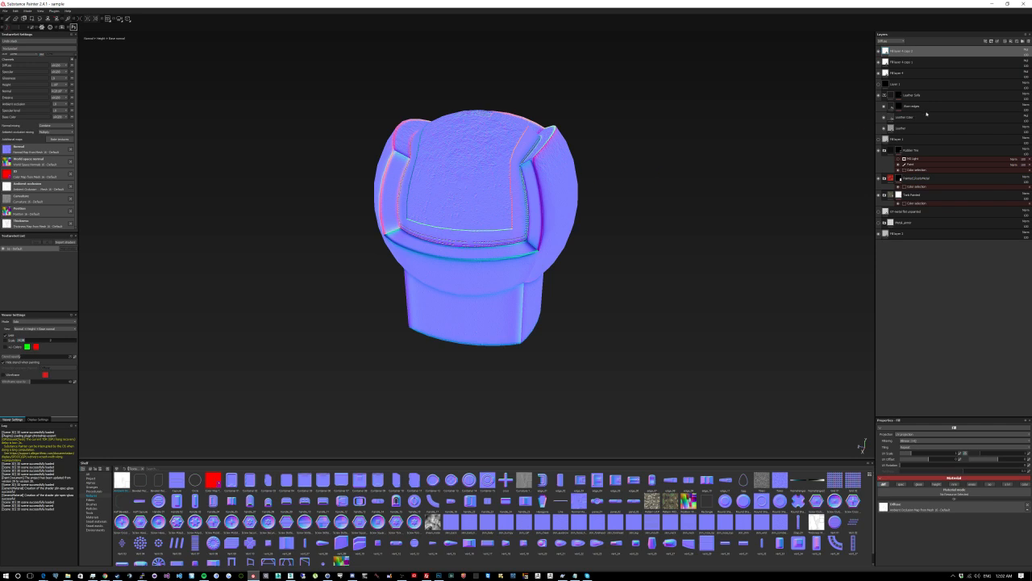
Step: Review the diffuse, specular and glossiness channels again while viewing the model from above and from other angles
{"action": "key", "text": "c"}
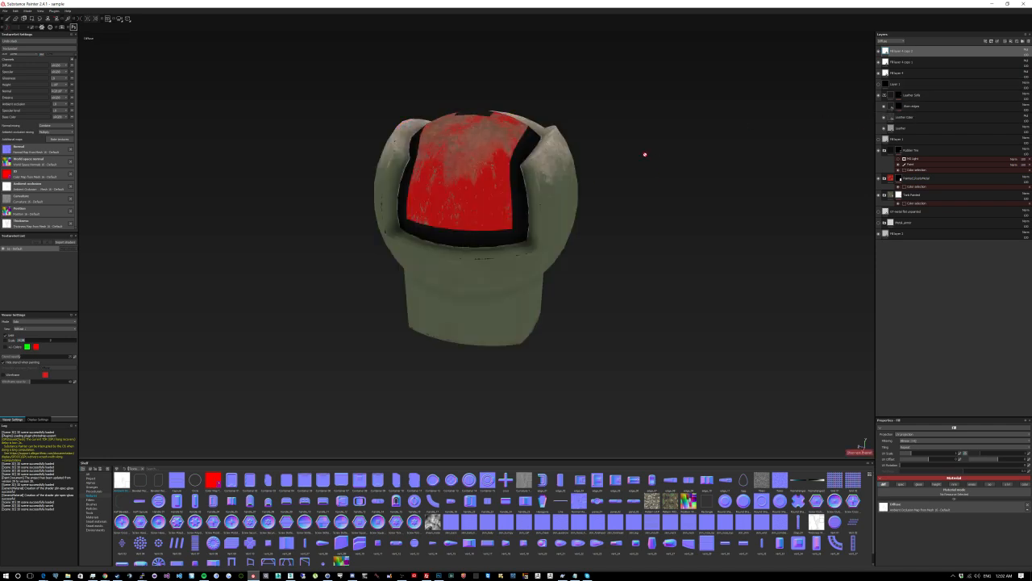
{"action": "mouse_move", "coordinate": [439, 124]}
{"action": "left_mouse_down", "text": "alt"}
{"action": "mouse_move", "coordinate": [666, 159]}
{"action": "mouse_move", "coordinate": [624, 255]}
{"action": "mouse_move", "coordinate": [726, 281]}
{"action": "mouse_move", "coordinate": [673, 251]}
{"action": "mouse_move", "coordinate": [731, 106]}
{"action": "mouse_move", "coordinate": [677, 62]}
{"action": "mouse_move", "coordinate": [667, 75]}
{"action": "mouse_move", "coordinate": [548, 92]}
{"action": "mouse_move", "coordinate": [422, 132]}
{"action": "mouse_move", "coordinate": [581, 261]}
{"action": "mouse_move", "coordinate": [534, 243]}
{"action": "left_mouse_up", "text": "alt"}
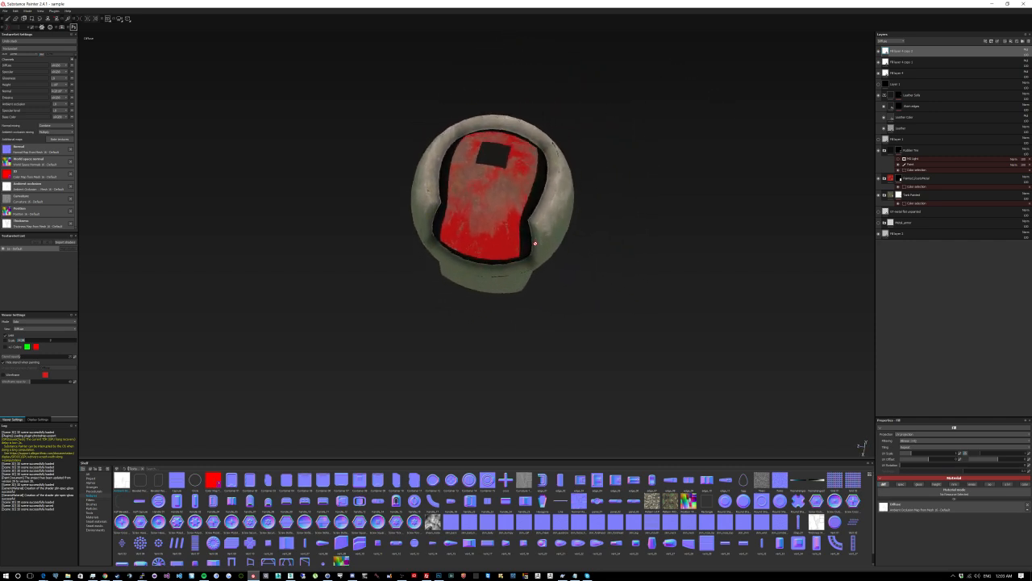
{"action": "key", "text": "c"}
{"action": "scroll", "coordinate": [634, 229], "scroll_direction": "up", "scroll_amount": 3}
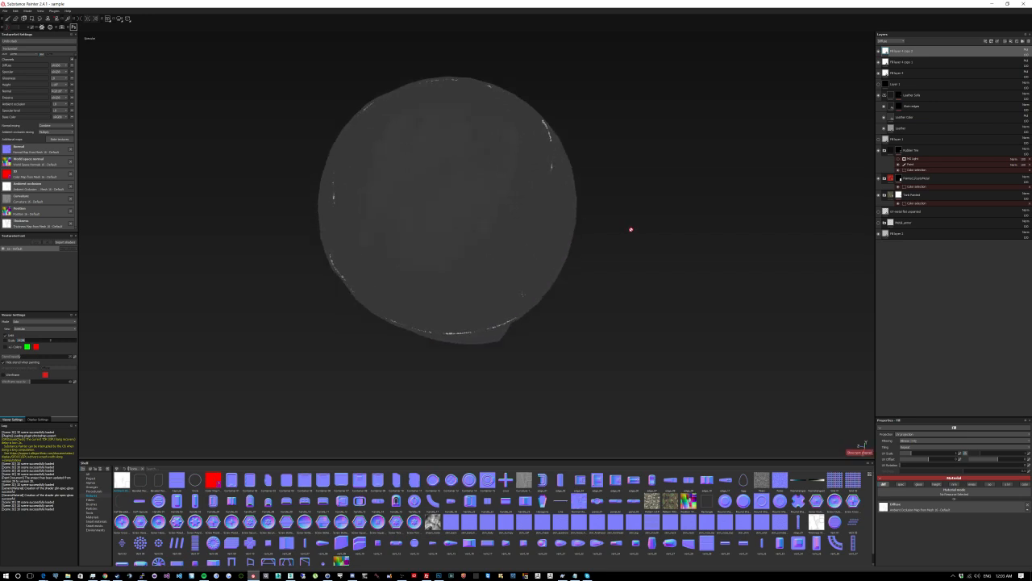
{"action": "mouse_move", "coordinate": [631, 229]}
{"action": "left_mouse_down", "text": "alt"}
{"action": "mouse_move", "coordinate": [615, 157]}
{"action": "mouse_move", "coordinate": [622, 219]}
{"action": "mouse_move", "coordinate": [673, 223]}
{"action": "mouse_move", "coordinate": [670, 178]}
{"action": "mouse_move", "coordinate": [639, 229]}
{"action": "left_mouse_up", "text": "alt"}
{"action": "scroll", "coordinate": [661, 184], "scroll_direction": "down", "scroll_amount": 3}
{"action": "key", "text": "c"}
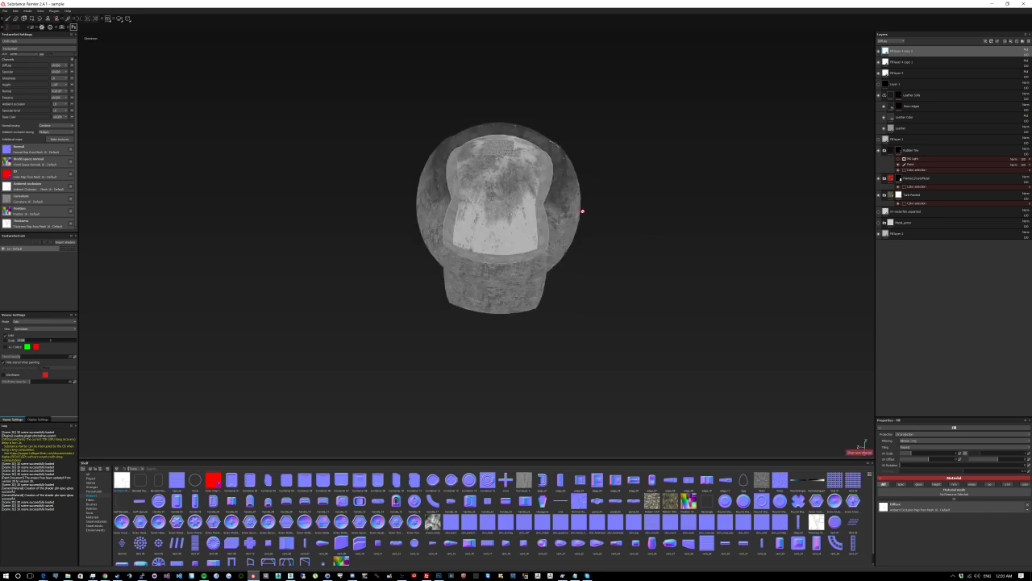
{"action": "mouse_move", "coordinate": [642, 212]}
{"action": "left_mouse_down", "text": "alt"}
{"action": "mouse_move", "coordinate": [594, 156]}
{"action": "mouse_move", "coordinate": [579, 178]}
{"action": "mouse_move", "coordinate": [730, 126]}
{"action": "mouse_move", "coordinate": [689, 158]}
{"action": "mouse_move", "coordinate": [592, 189]}
{"action": "mouse_move", "coordinate": [588, 210]}
{"action": "mouse_move", "coordinate": [610, 233]}
{"action": "mouse_move", "coordinate": [629, 214]}
{"action": "mouse_move", "coordinate": [592, 192]}
{"action": "mouse_move", "coordinate": [549, 200]}
{"action": "mouse_move", "coordinate": [535, 274]}
{"action": "mouse_move", "coordinate": [680, 115]}
{"action": "mouse_move", "coordinate": [606, 43]}
{"action": "mouse_move", "coordinate": [551, 120]}
{"action": "mouse_move", "coordinate": [689, 139]}
{"action": "left_mouse_up", "text": "alt"}
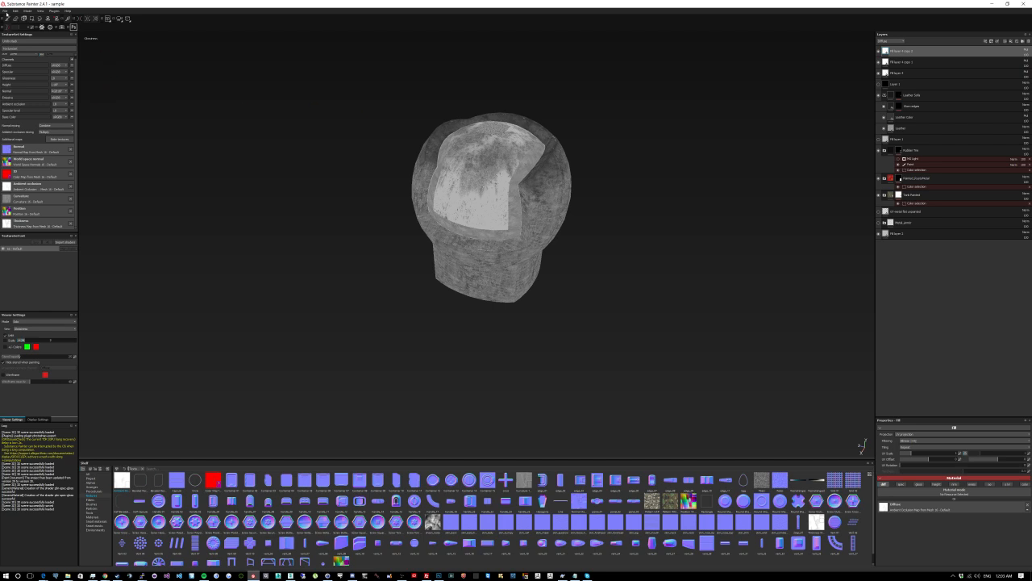
Step: Open the texture export dialog, enlarge it and expand the default texture set's list of maps
{"action": "left_click", "coordinate": [7, 10]}
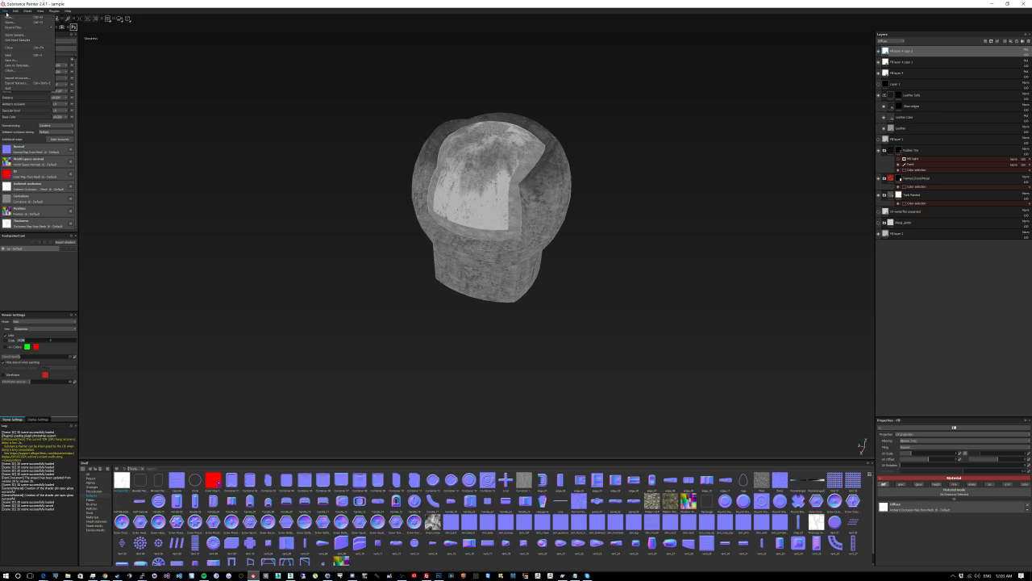
{"action": "left_click", "coordinate": [15, 48]}
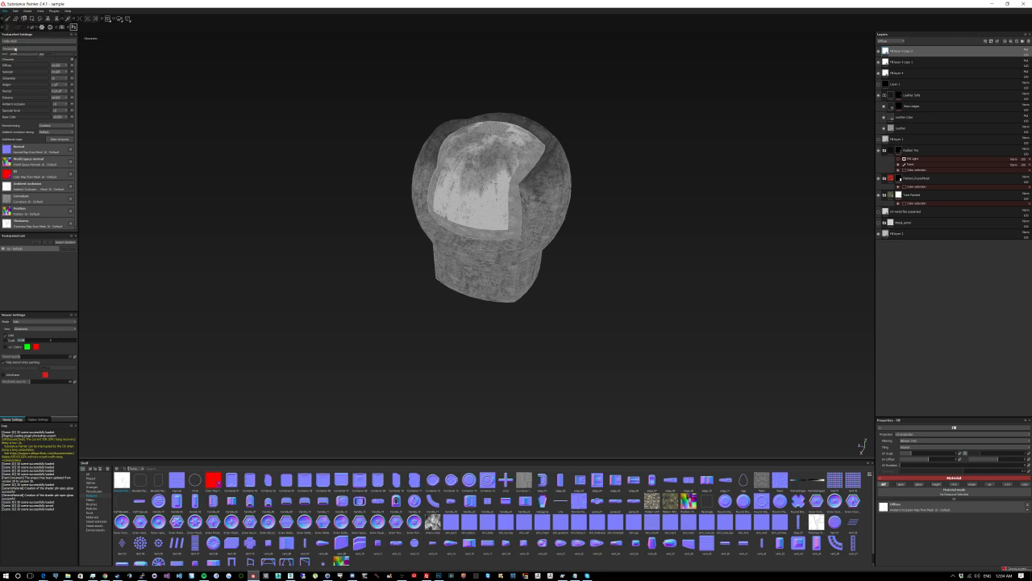
{"action": "left_click", "coordinate": [5, 10]}
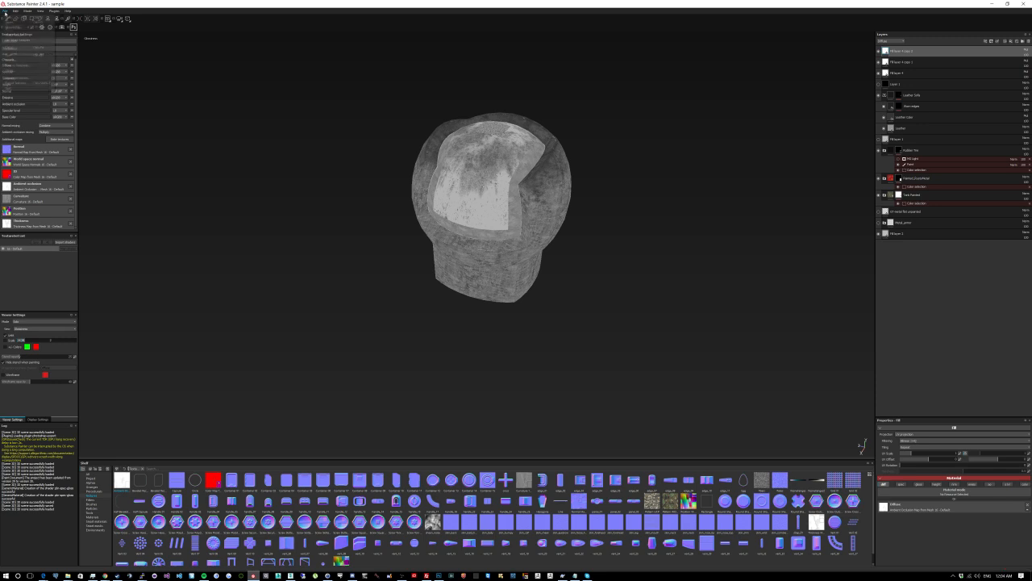
{"action": "left_click", "coordinate": [30, 84]}
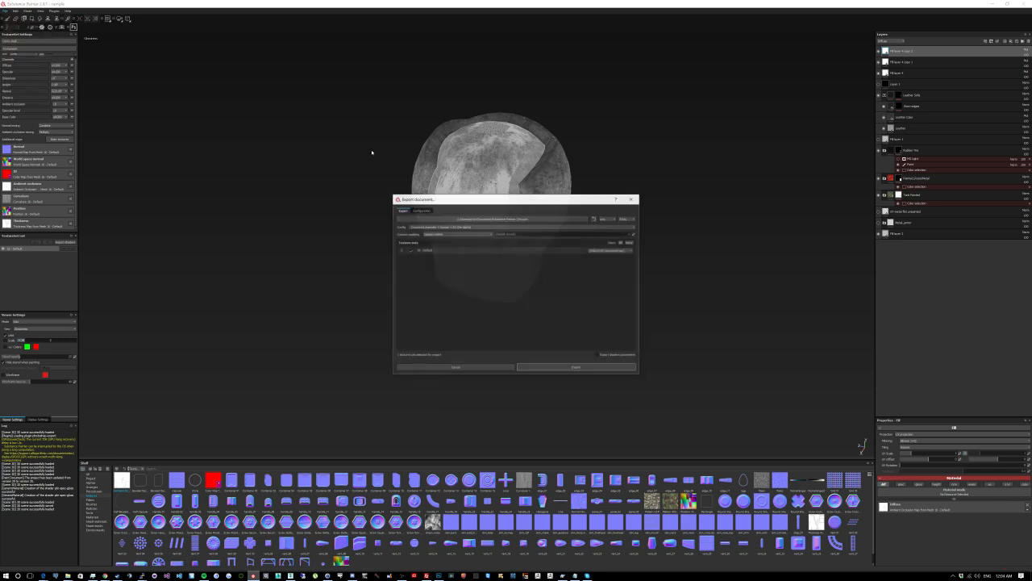
{"action": "left_click_drag", "start_coordinate": [483, 198], "coordinate": [259, 108]}
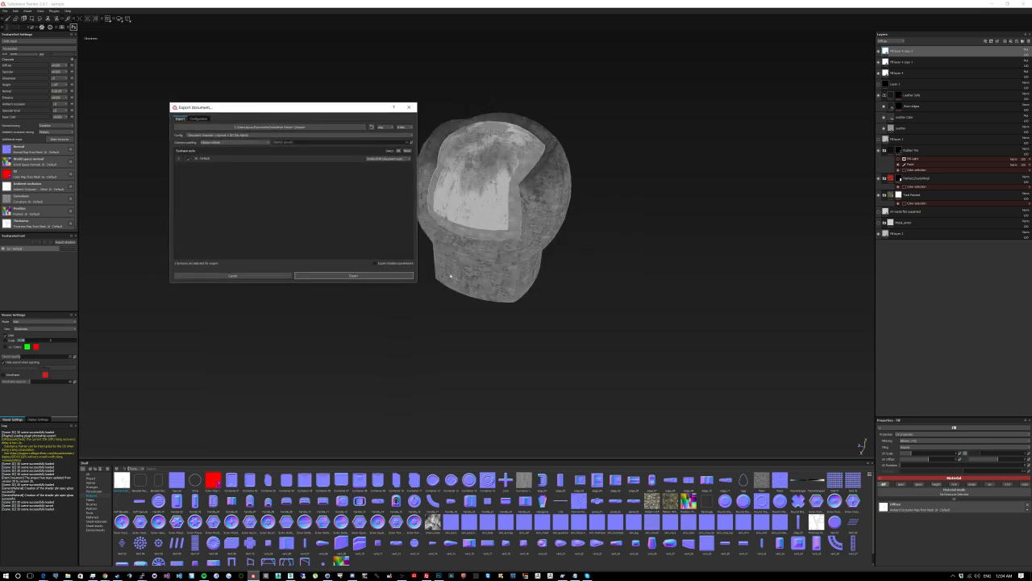
{"action": "left_click_drag", "start_coordinate": [416, 282], "coordinate": [393, 334]}
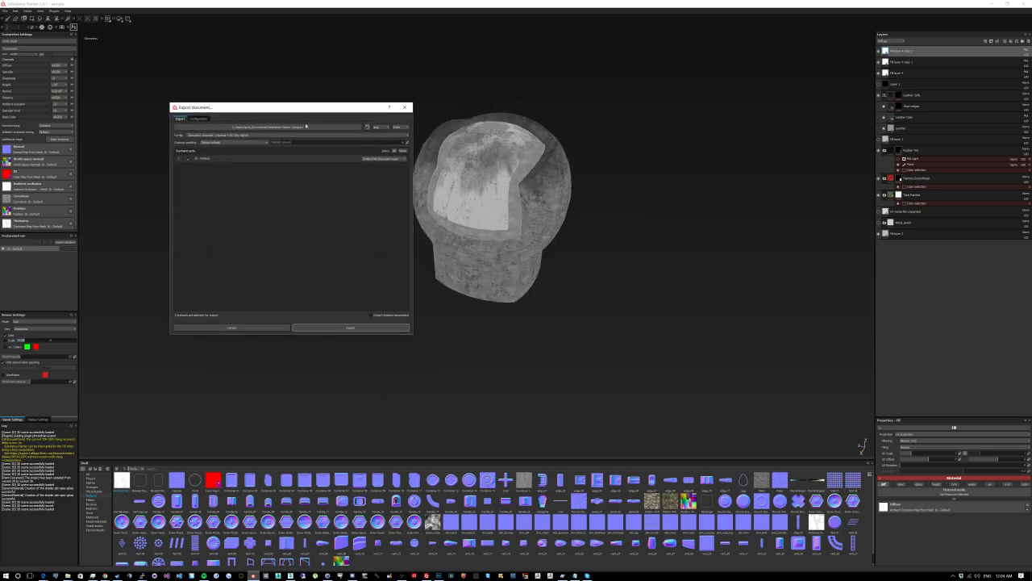
{"action": "left_click", "coordinate": [179, 159]}
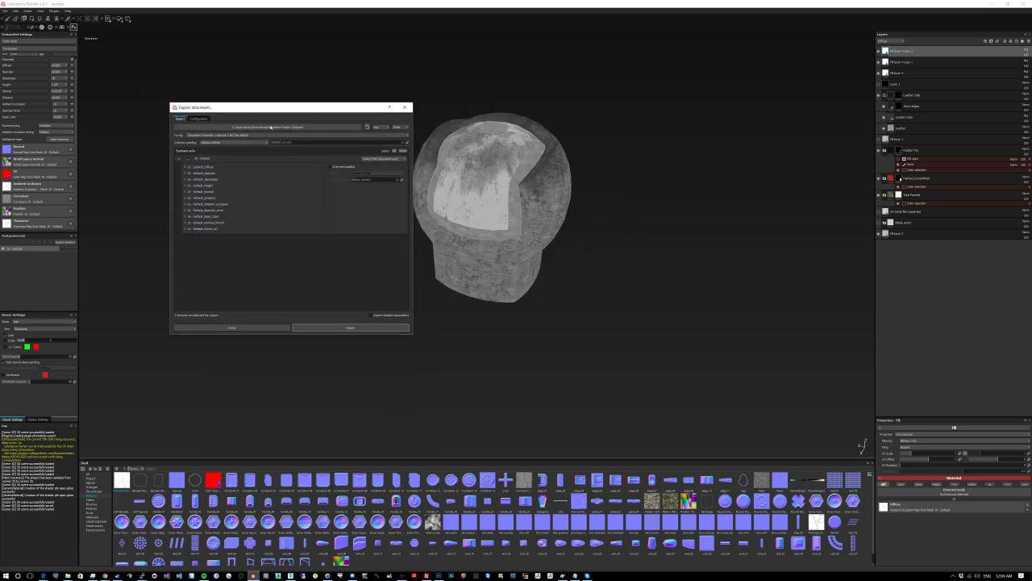
Step: Create a new export preset in the export configuration and check an existing preset's output maps for reference
{"action": "left_click", "coordinate": [198, 118]}
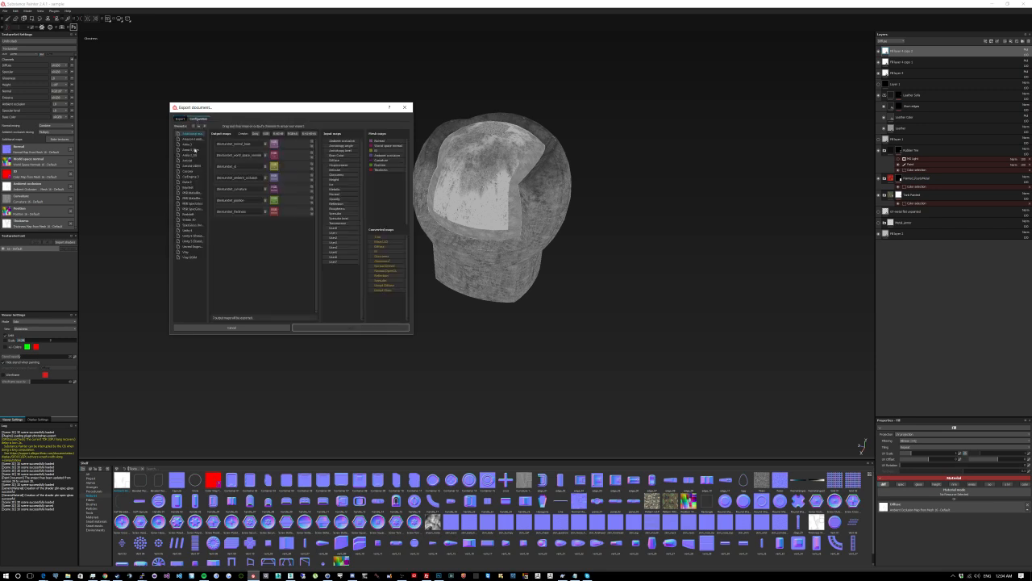
{"action": "left_click", "coordinate": [192, 150]}
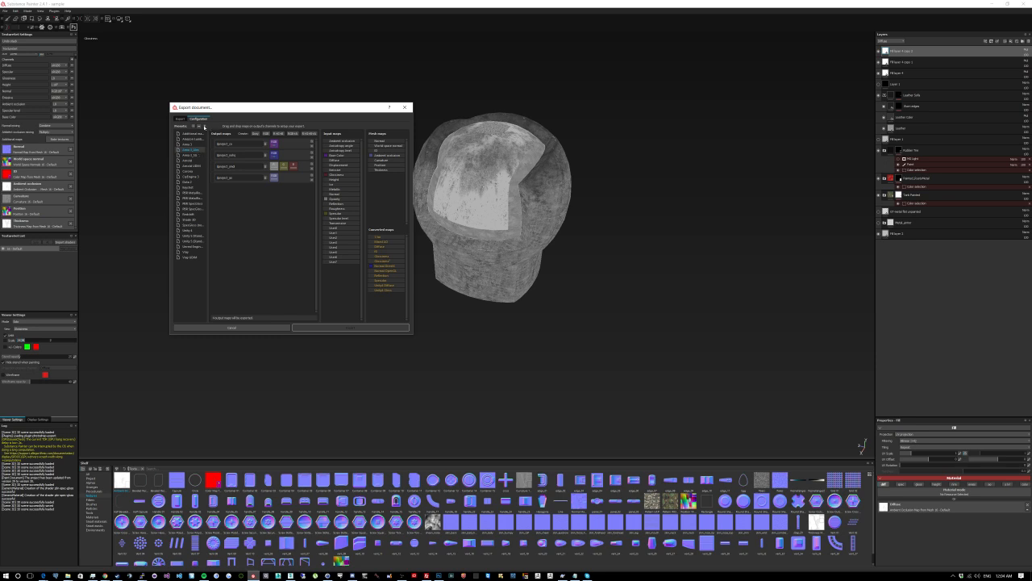
{"action": "left_click", "coordinate": [205, 127]}
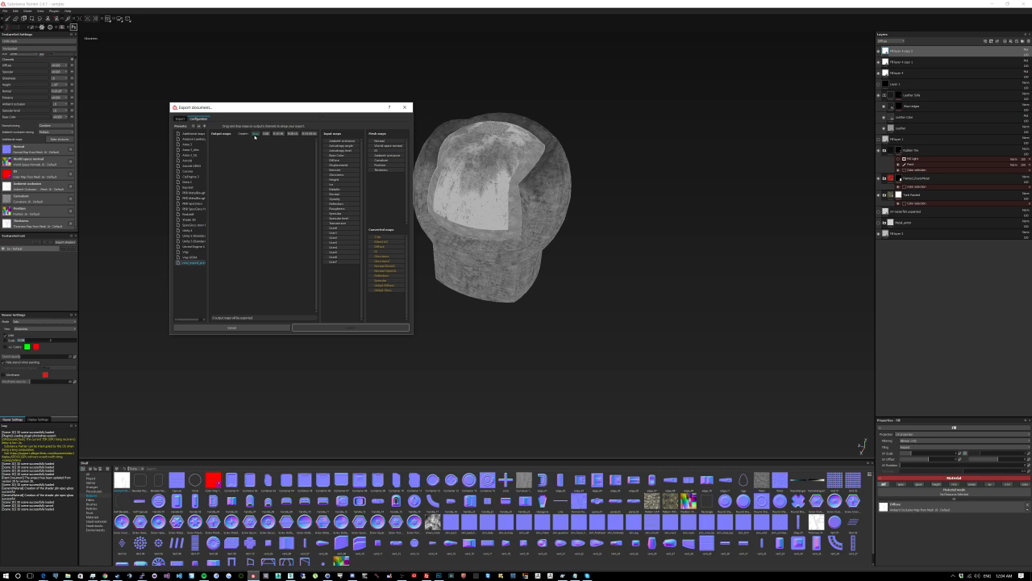
{"action": "left_click", "coordinate": [255, 134]}
{"action": "left_click", "coordinate": [199, 150]}
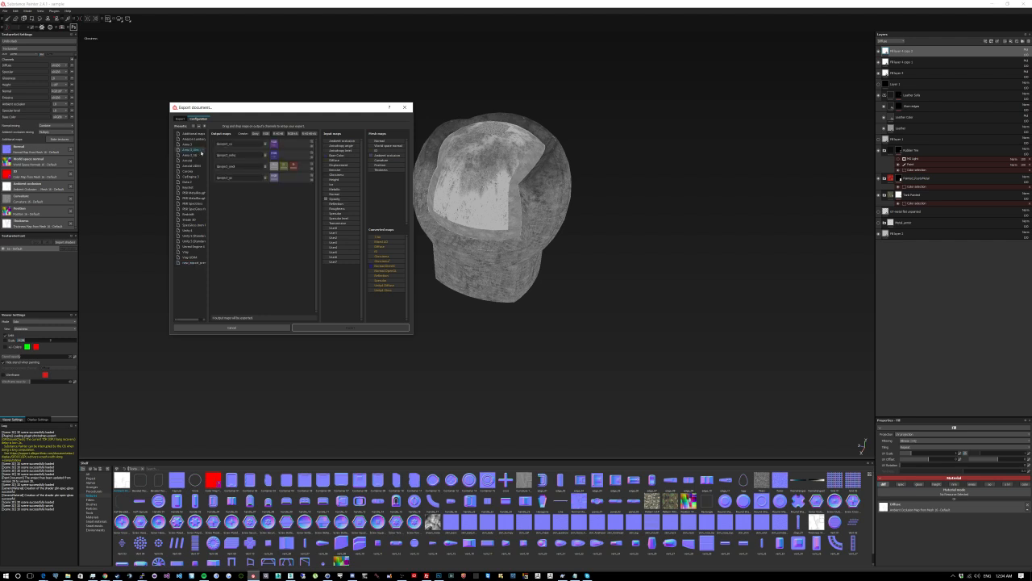
{"action": "left_click", "coordinate": [193, 263]}
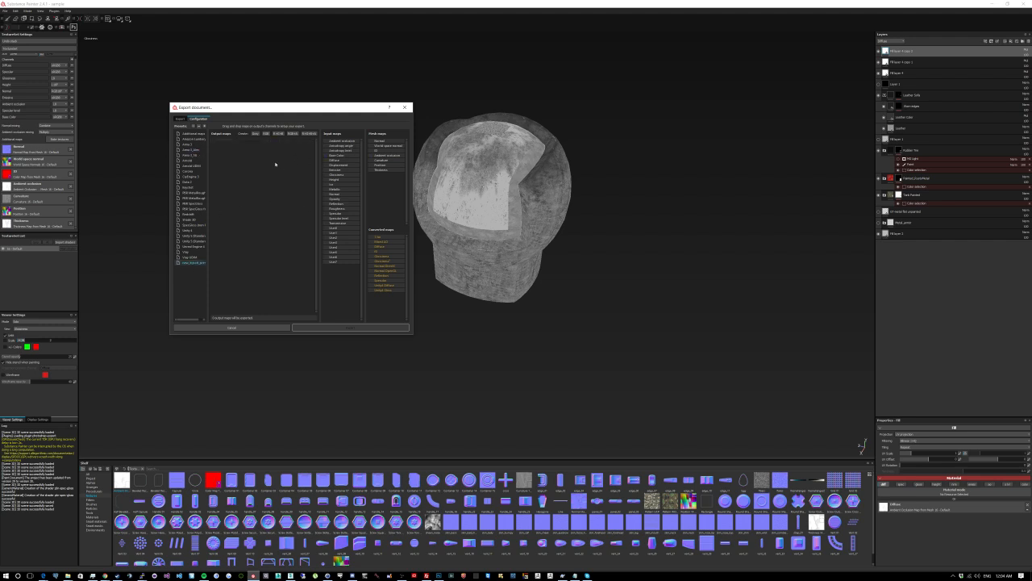
Step: Add an RGB output map to the new export preset and name it with the $project placeholder and the suffix _co
{"action": "left_click", "coordinate": [265, 134]}
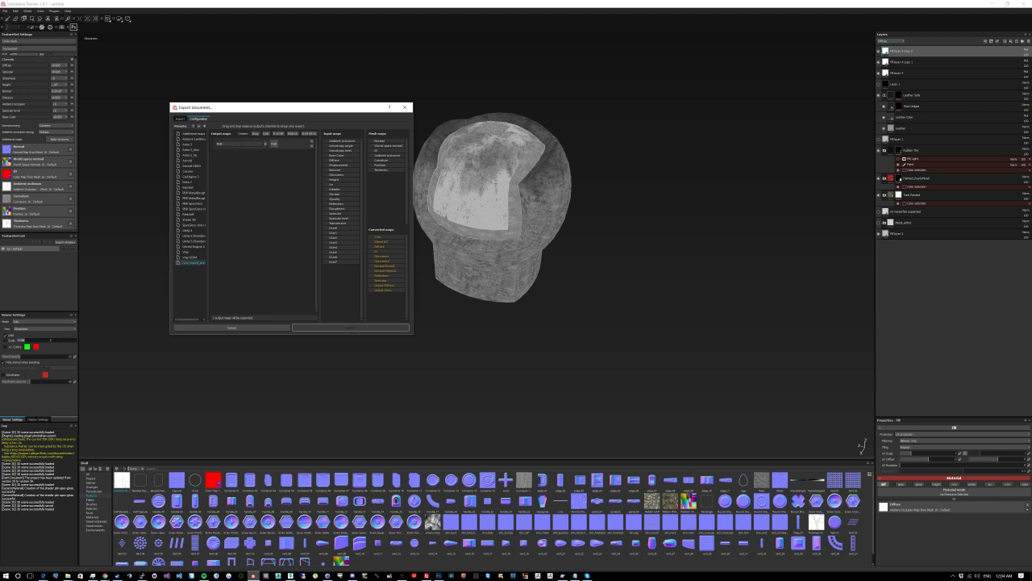
{"action": "left_click", "coordinate": [265, 143]}
{"action": "left_click", "coordinate": [269, 152]}
{"action": "key", "text": "BackSpace"}
Step: Check an Arma 3 preset for reference and assign Base Color instead of the converted Diffuse to the _co map's RGB channels
{"action": "left_click", "coordinate": [273, 144]}
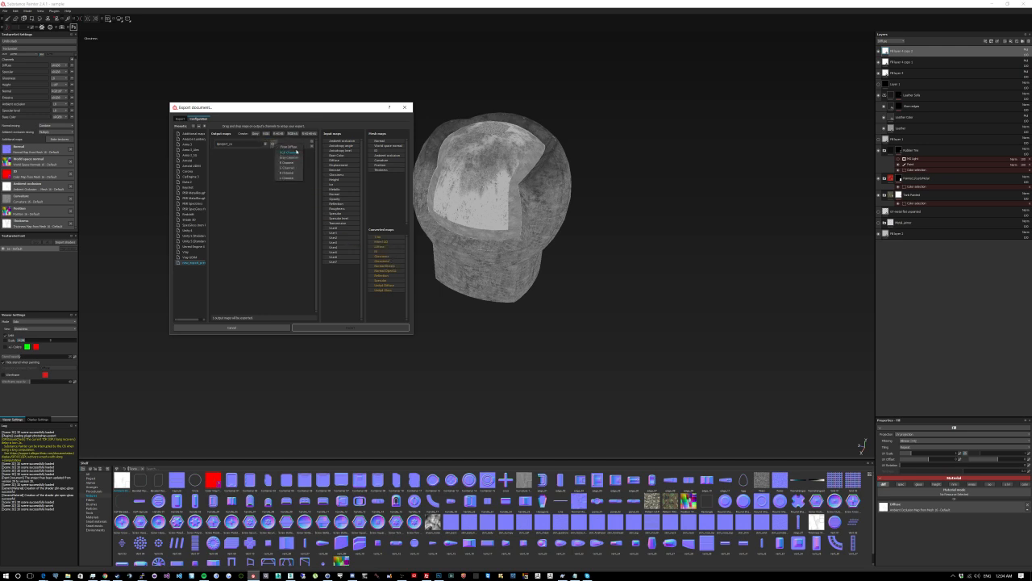
{"action": "left_click", "coordinate": [292, 154]}
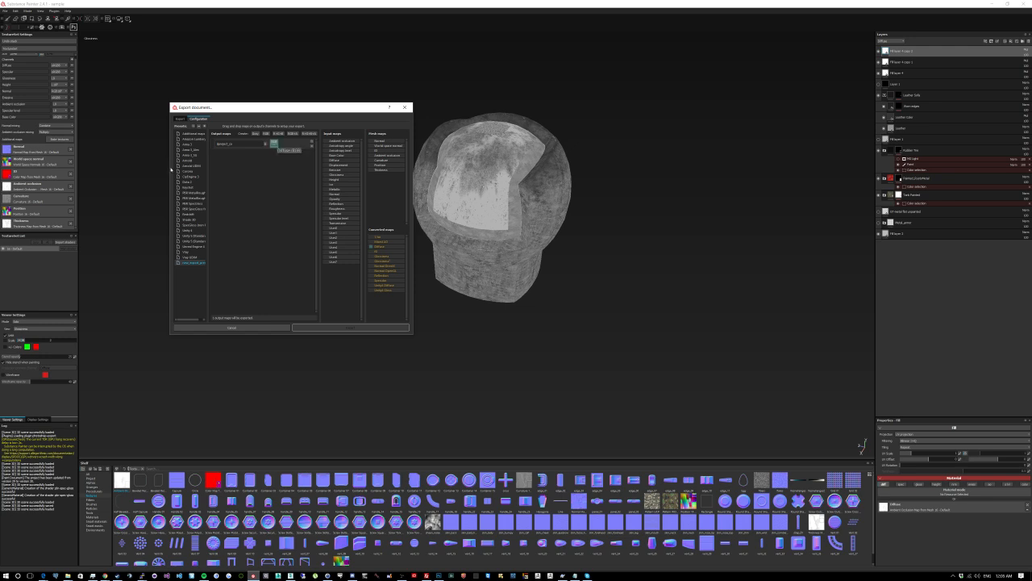
{"action": "left_click", "coordinate": [194, 150]}
{"action": "left_click", "coordinate": [274, 143]}
{"action": "left_click", "coordinate": [287, 151]}
Step: Add an output map with separate R, G and B channels and assign the mesh ambient occlusion map to its G channel
{"action": "left_click", "coordinate": [266, 134]}
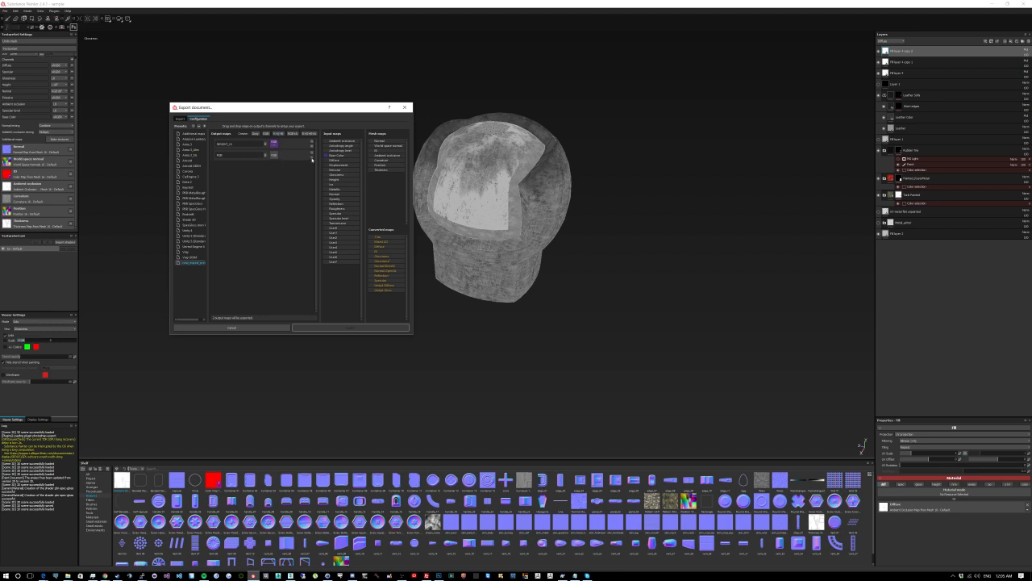
{"action": "left_click", "coordinate": [279, 134]}
{"action": "left_click_drag", "start_coordinate": [385, 156], "coordinate": [284, 155]}
{"action": "left_click", "coordinate": [301, 170]}
Step: Compare the output maps of the Arma 3 presets and name the new preset's R+G+B map with $project and the suffix _as
{"action": "left_click", "coordinate": [190, 150]}
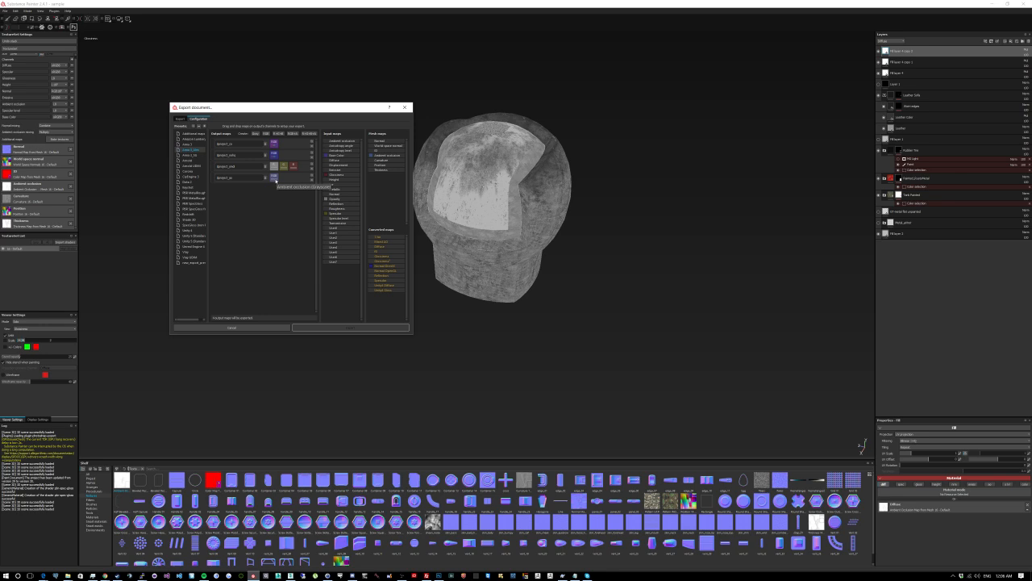
{"action": "left_click", "coordinate": [192, 144]}
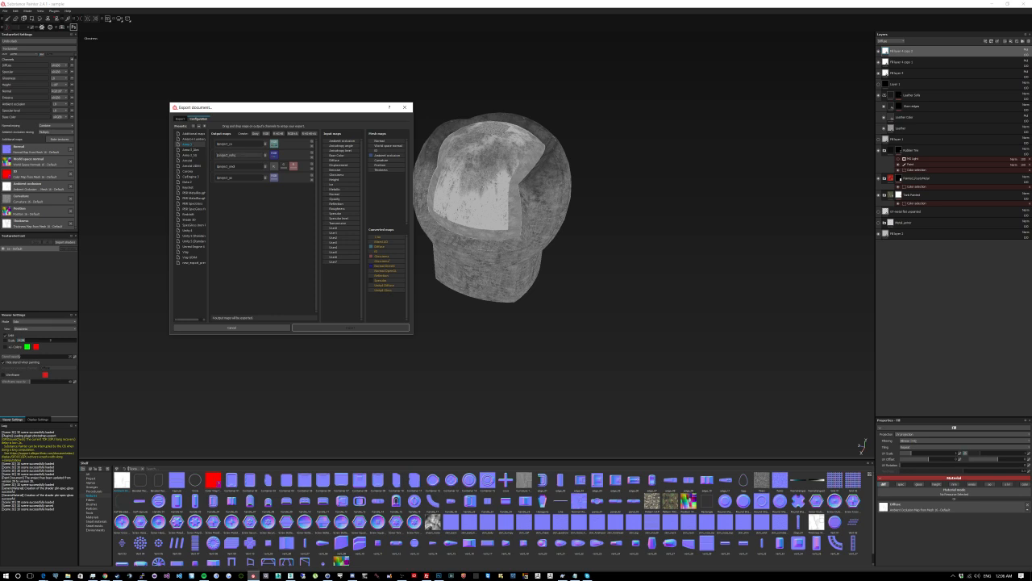
{"action": "left_click", "coordinate": [195, 150]}
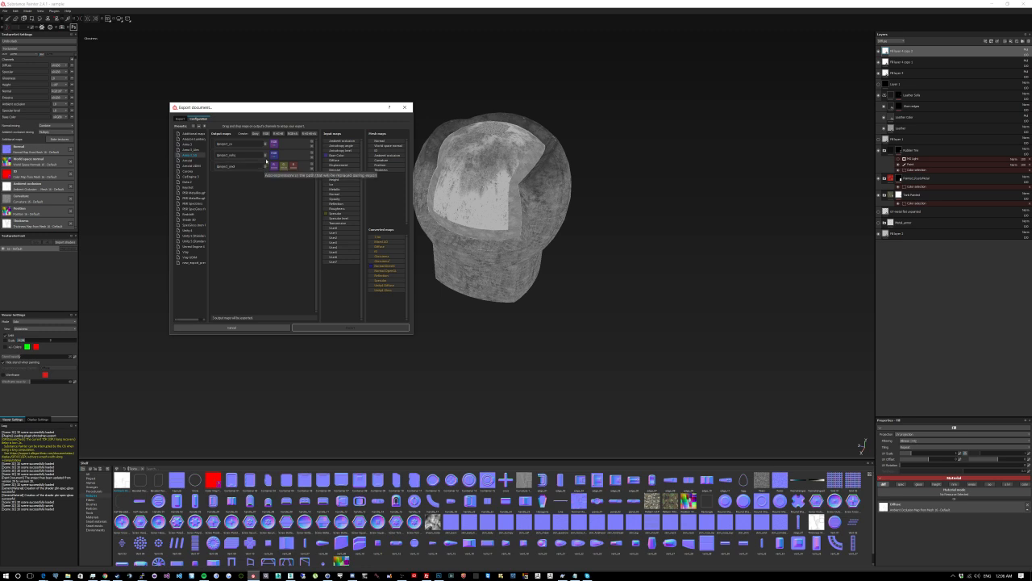
{"action": "left_click", "coordinate": [195, 262]}
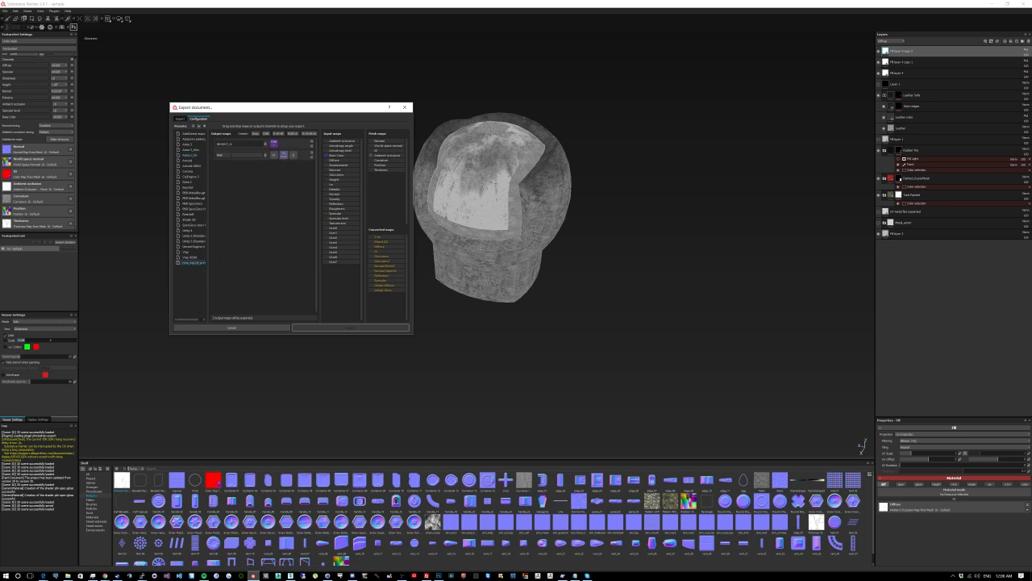
{"action": "key", "text": "BackSpace"}
{"action": "left_click", "coordinate": [265, 156]}
{"action": "left_click", "coordinate": [276, 164]}
{"action": "left_click", "coordinate": [243, 155]}
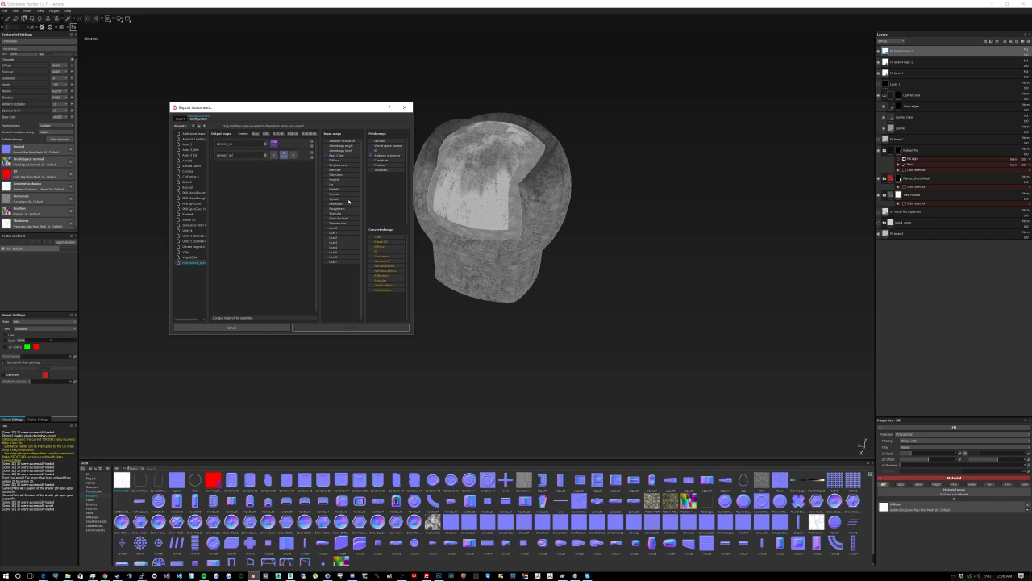
Step: Assign Opacity to the _as map's R and B channels and the input Ambient occlusion map to its G channel
{"action": "left_click", "coordinate": [283, 154]}
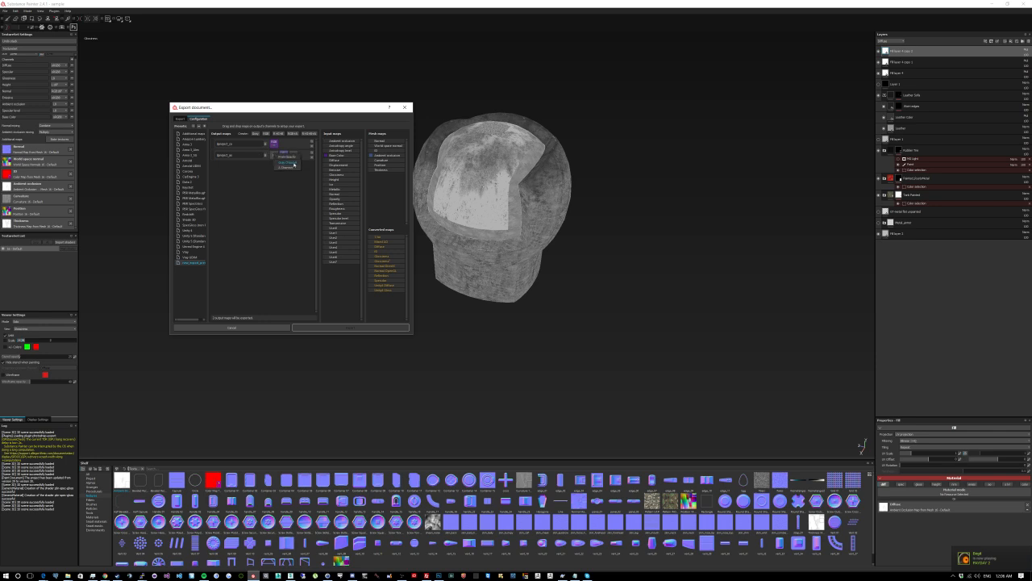
{"action": "left_click", "coordinate": [292, 162]}
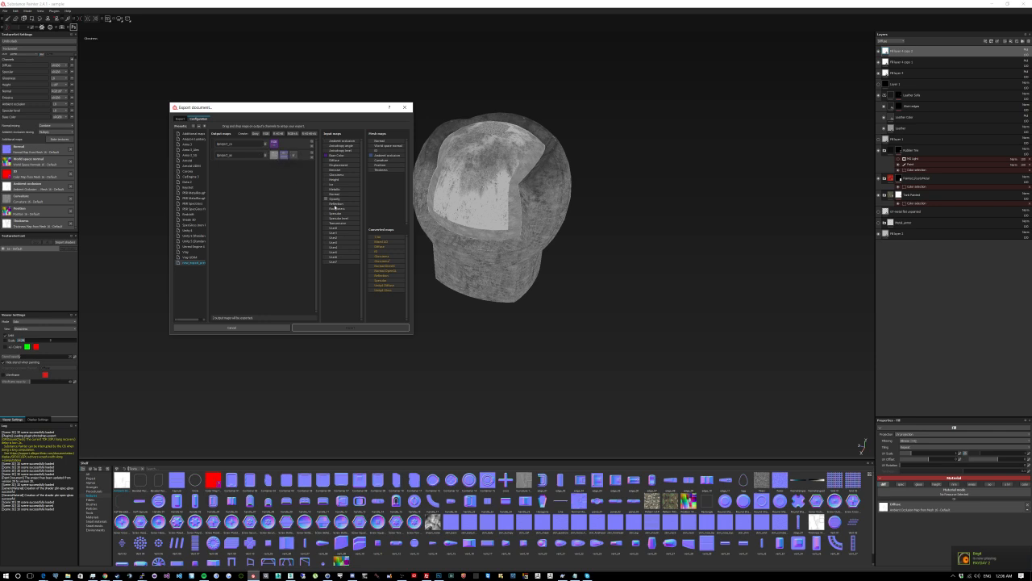
{"action": "left_click", "coordinate": [293, 154]}
{"action": "left_click", "coordinate": [309, 167]}
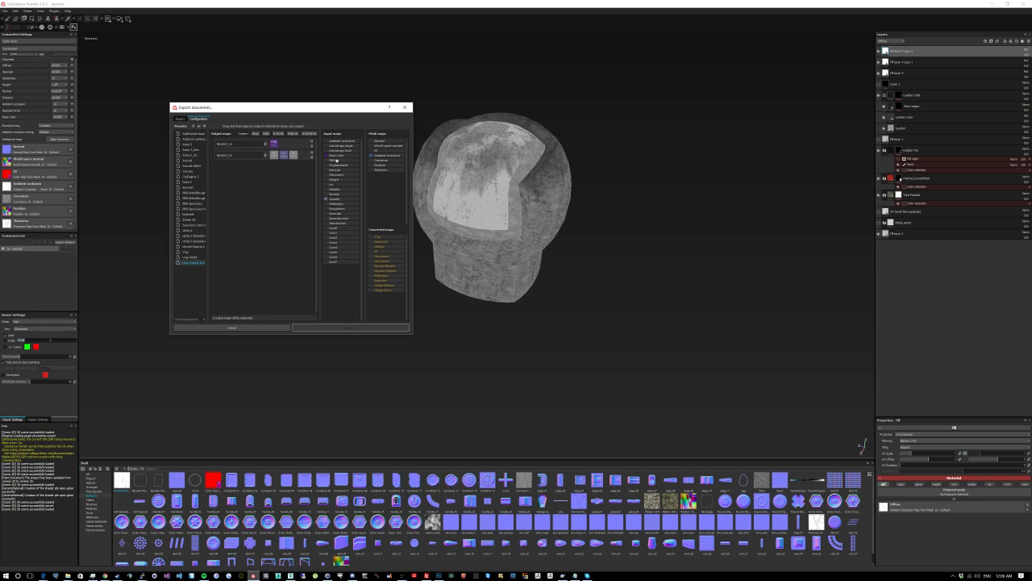
{"action": "left_click_drag", "start_coordinate": [340, 142], "coordinate": [296, 164]}
Step: Add an RGB output map named with $project and the suffix _nohq, and assign the converted normal map to its RGB channels
{"action": "left_click", "coordinate": [267, 134]}
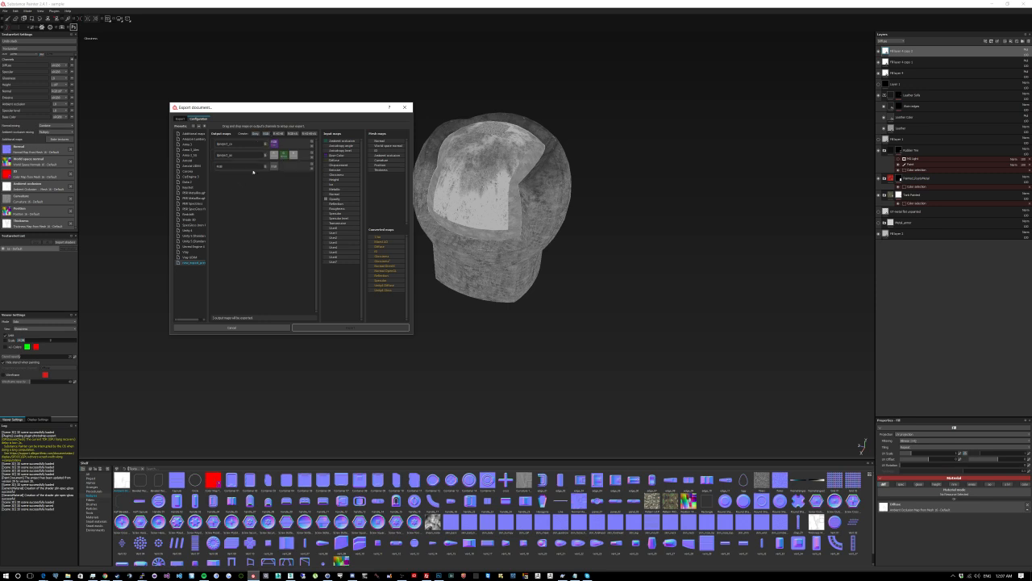
{"action": "left_click", "coordinate": [265, 167]}
{"action": "left_click", "coordinate": [270, 173]}
{"action": "left_click_drag", "start_coordinate": [223, 166], "coordinate": [209, 167]}
{"action": "key", "text": "BackSpace"}
{"action": "left_click_drag", "start_coordinate": [399, 267], "coordinate": [274, 167]}
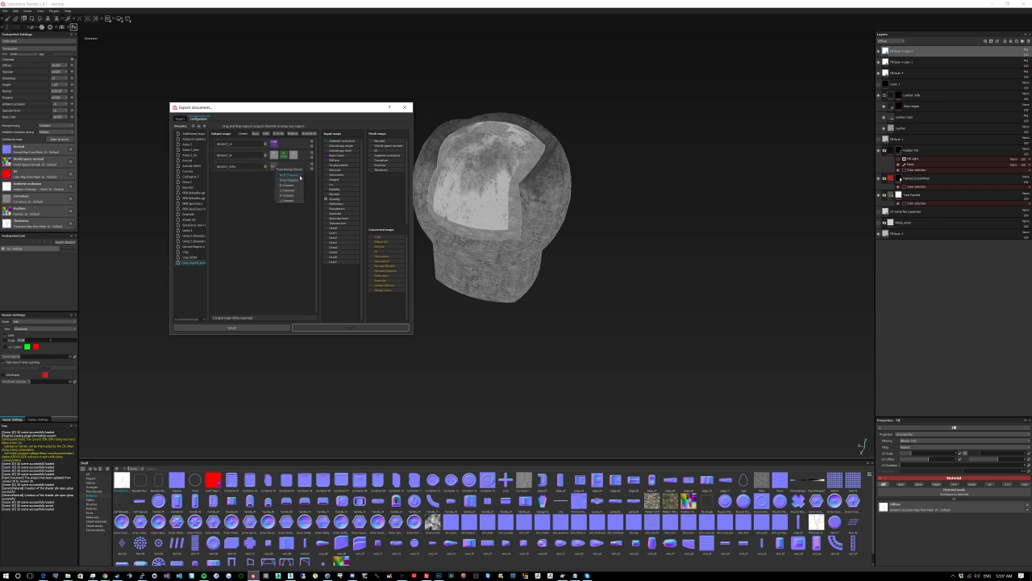
{"action": "left_click", "coordinate": [299, 178]}
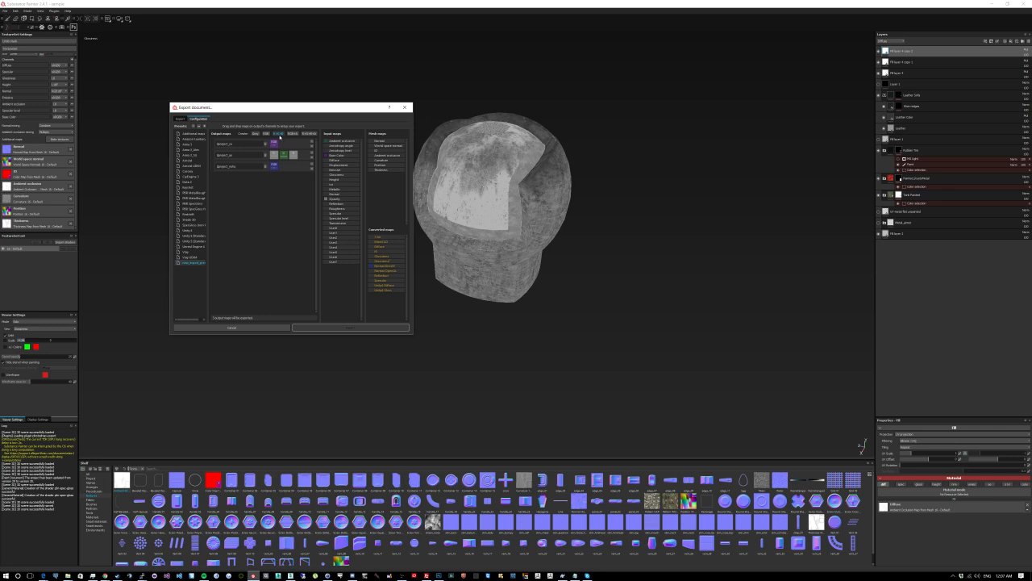
Step: Add another R+G+B output map with the $project name placeholder and assign Opacity to R, Specular to G and Glossiness to B
{"action": "left_click", "coordinate": [279, 134]}
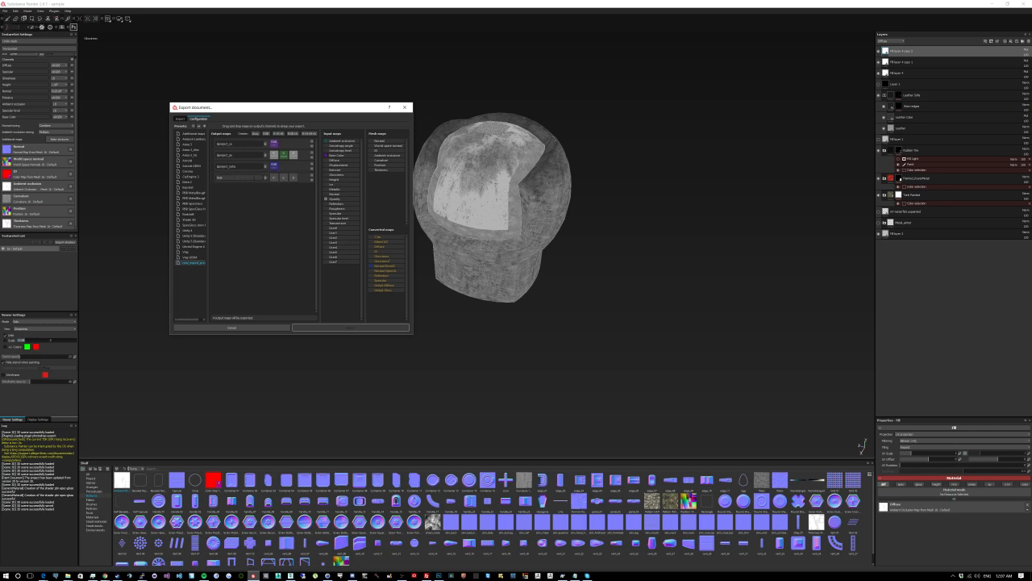
{"action": "left_click", "coordinate": [266, 177]}
{"action": "left_click", "coordinate": [275, 192]}
{"action": "left_click_drag", "start_coordinate": [342, 200], "coordinate": [276, 179]}
{"action": "left_click", "coordinate": [286, 187]}
{"action": "left_click_drag", "start_coordinate": [344, 216], "coordinate": [287, 180]}
{"action": "left_click", "coordinate": [300, 188]}
{"action": "left_click_drag", "start_coordinate": [344, 176], "coordinate": [295, 178]}
{"action": "left_click", "coordinate": [306, 187]}
Step: Choose the export location on Local Disk (P:), creating a folder named sample with a data subfolder inside it
{"action": "left_click", "coordinate": [181, 119]}
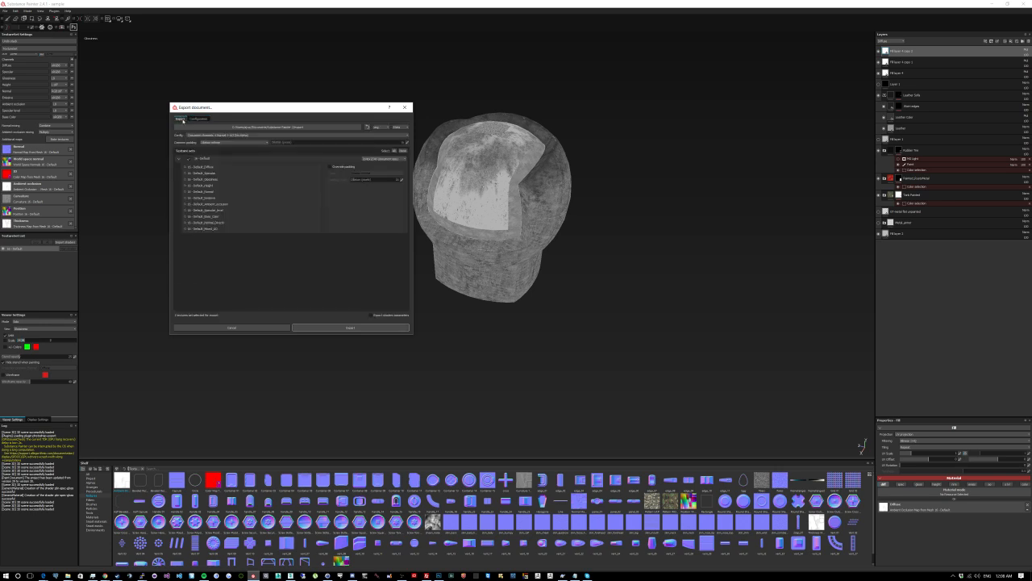
{"action": "left_click", "coordinate": [324, 129]}
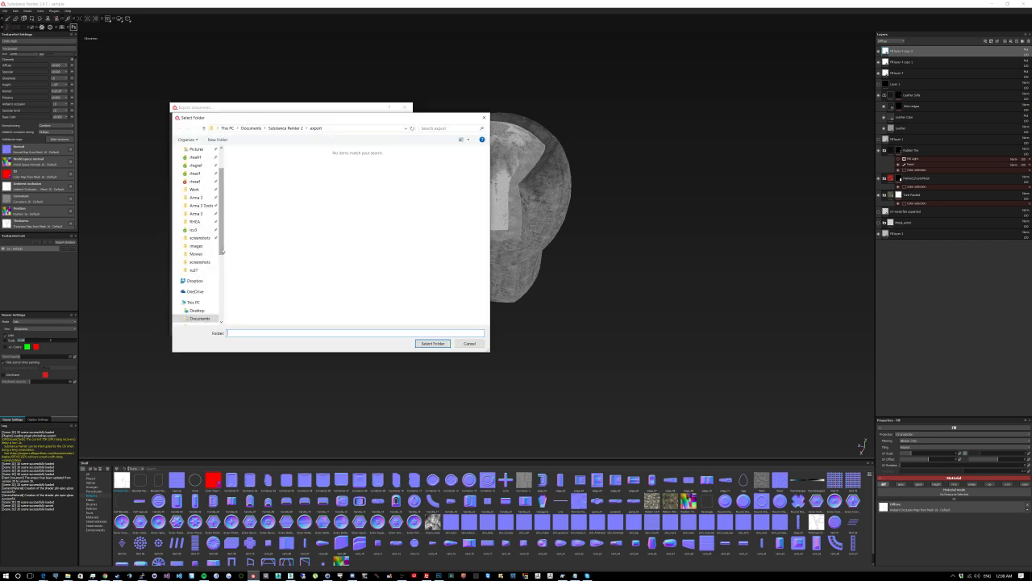
{"action": "scroll", "coordinate": [209, 294], "scroll_direction": "down", "scroll_amount": 4}
{"action": "left_click", "coordinate": [208, 295]}
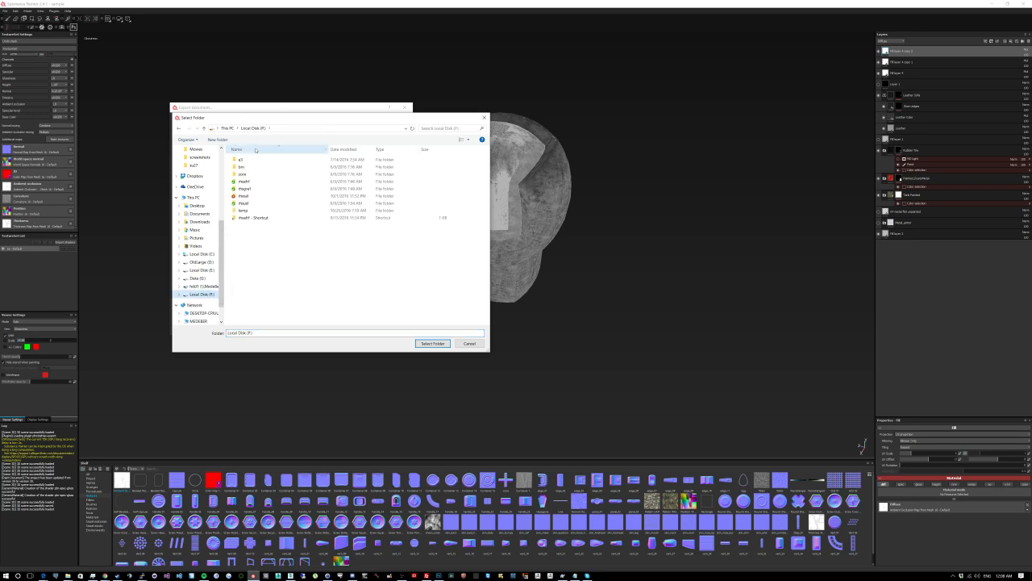
{"action": "left_click", "coordinate": [217, 140]}
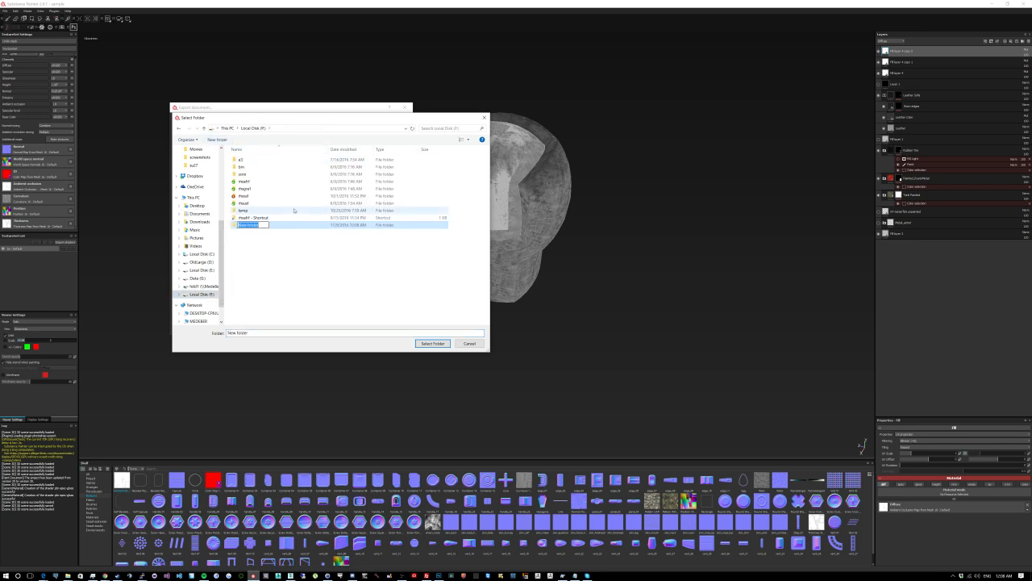
{"action": "type", "text": "sample"}
{"action": "key", "text": "Return"}
{"action": "key", "text": "Return"}
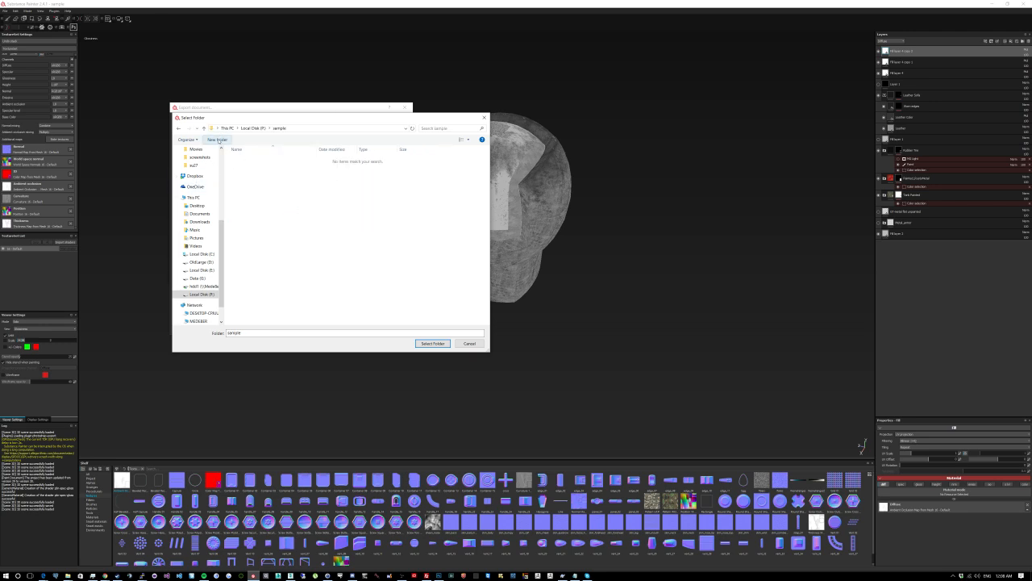
{"action": "left_click", "coordinate": [217, 139]}
{"action": "type", "text": "ata"}
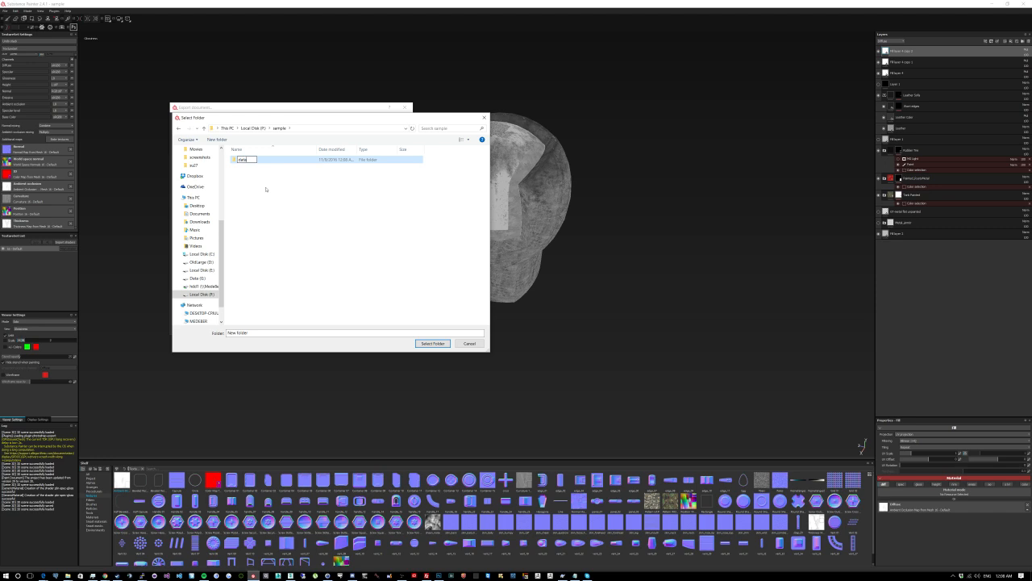
Step: Name the new folder inside F:\sample data and choose it as the texture export destination
{"action": "key", "text": "Return"}
{"action": "double_click", "coordinate": [244, 159]}
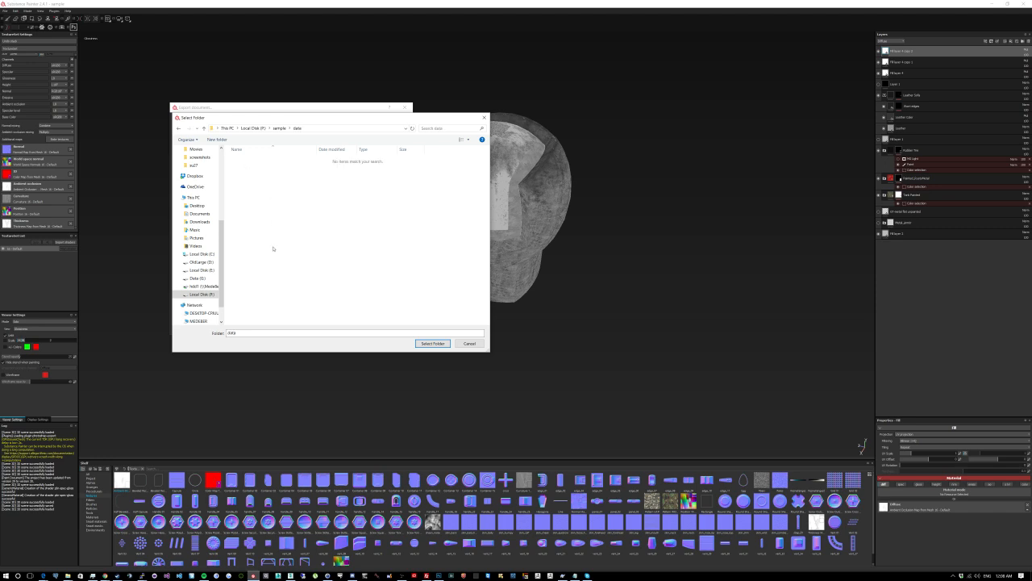
{"action": "left_click", "coordinate": [433, 343]}
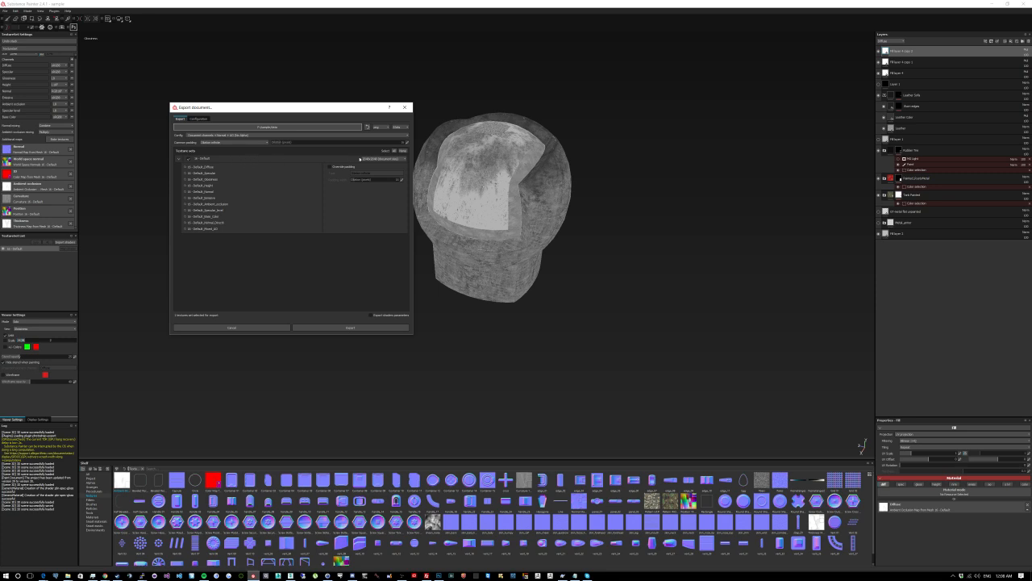
Step: Choose the custom export preset that outputs the as, co, nohq and smdi maps, and set the Default texture set's size to 1024x1024
{"action": "left_click", "coordinate": [246, 135]}
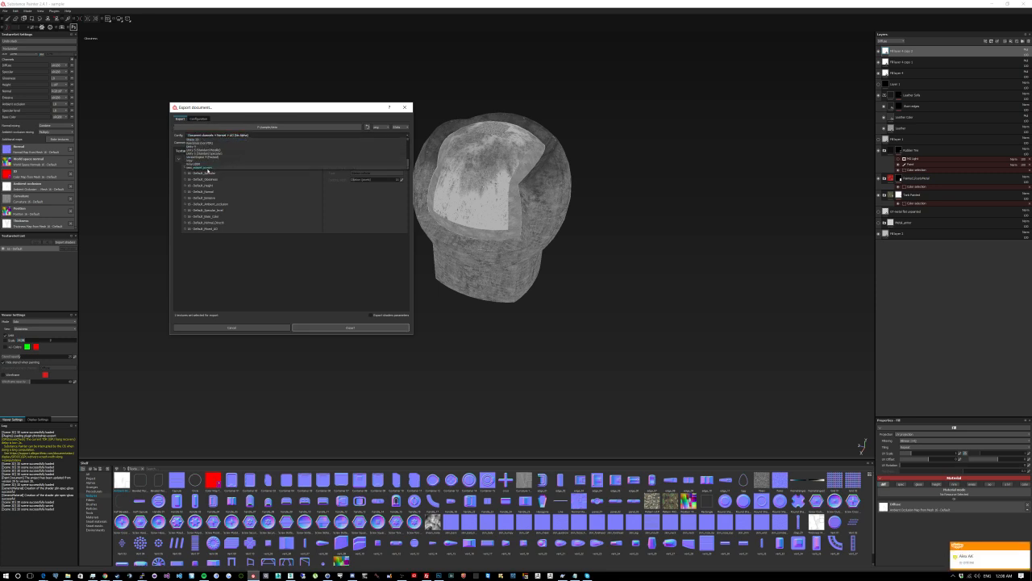
{"action": "left_click", "coordinate": [200, 167]}
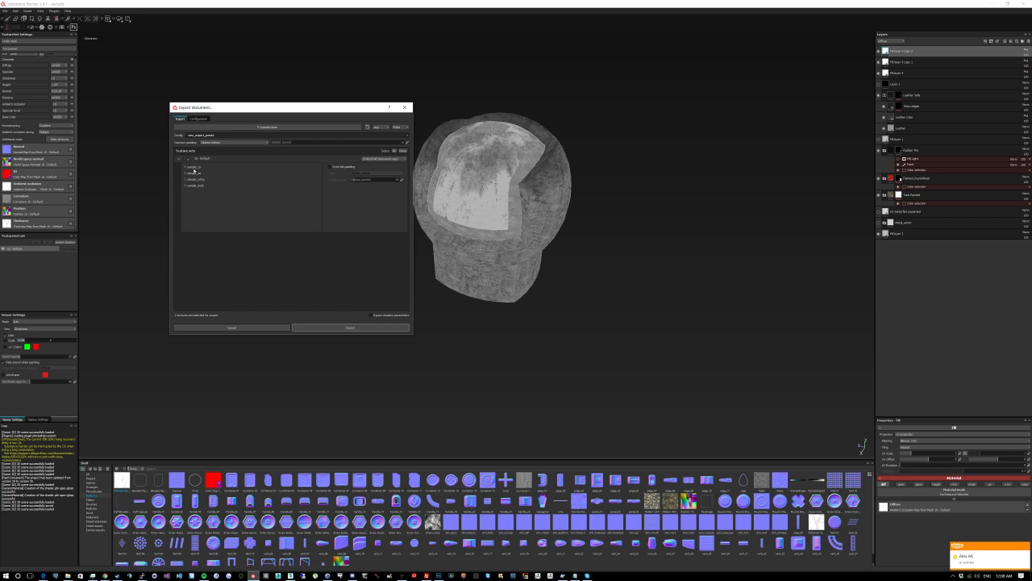
{"action": "left_click", "coordinate": [375, 159]}
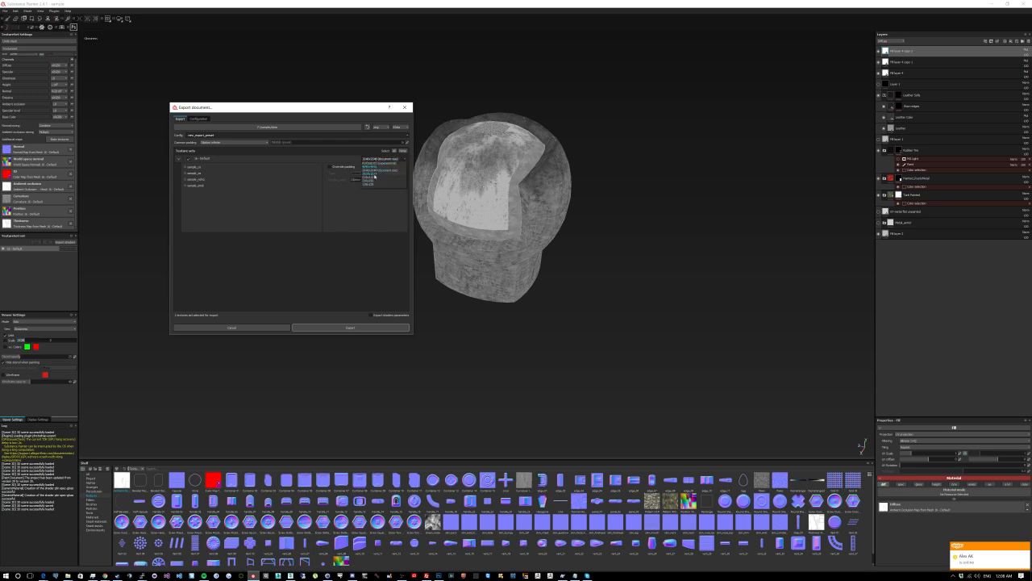
{"action": "left_click", "coordinate": [374, 176]}
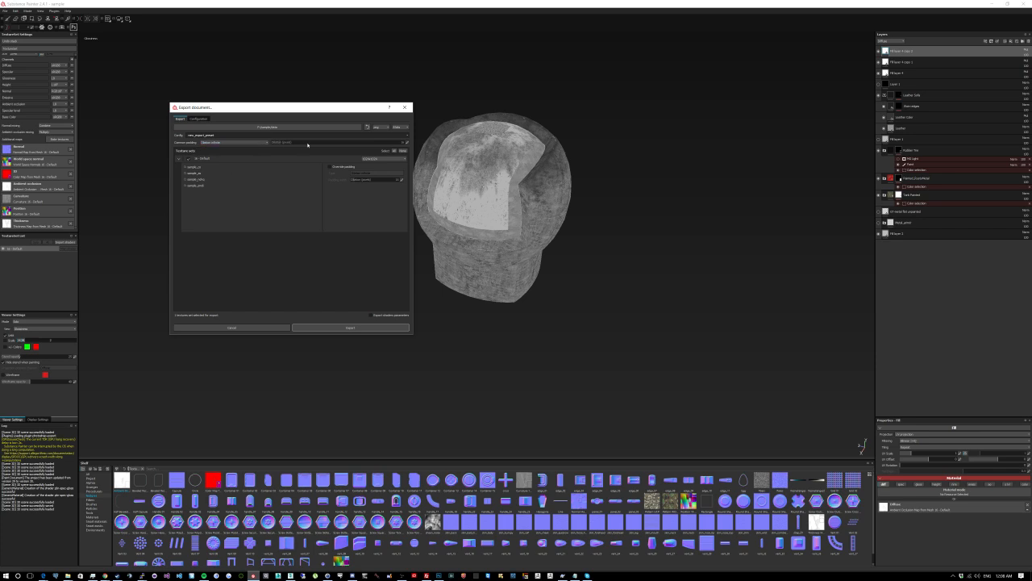
Step: Export the textures in Targa (tga) format and open the folder that contains them
{"action": "left_click", "coordinate": [384, 127]}
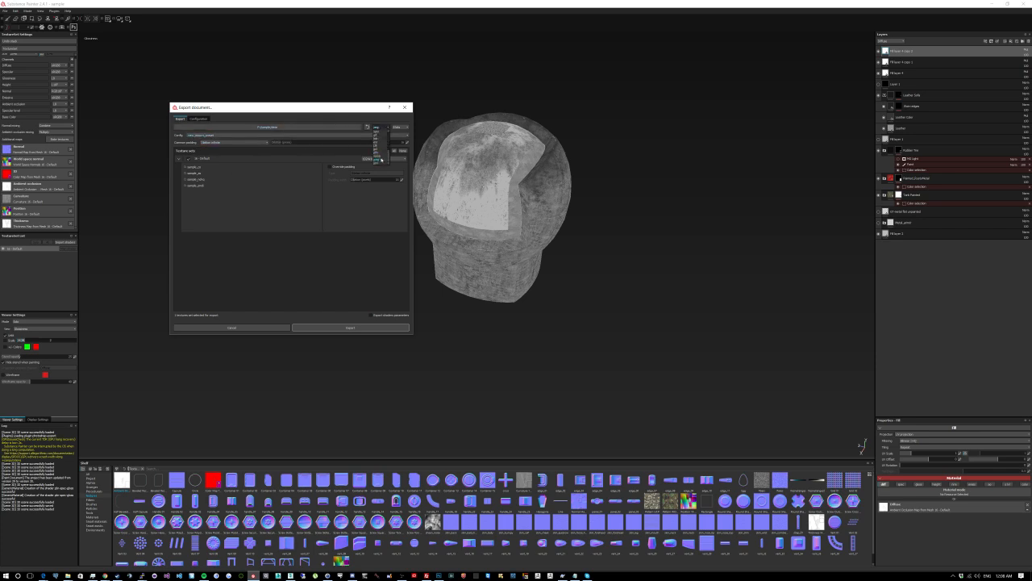
{"action": "left_click", "coordinate": [381, 133]}
{"action": "left_click", "coordinate": [339, 327]}
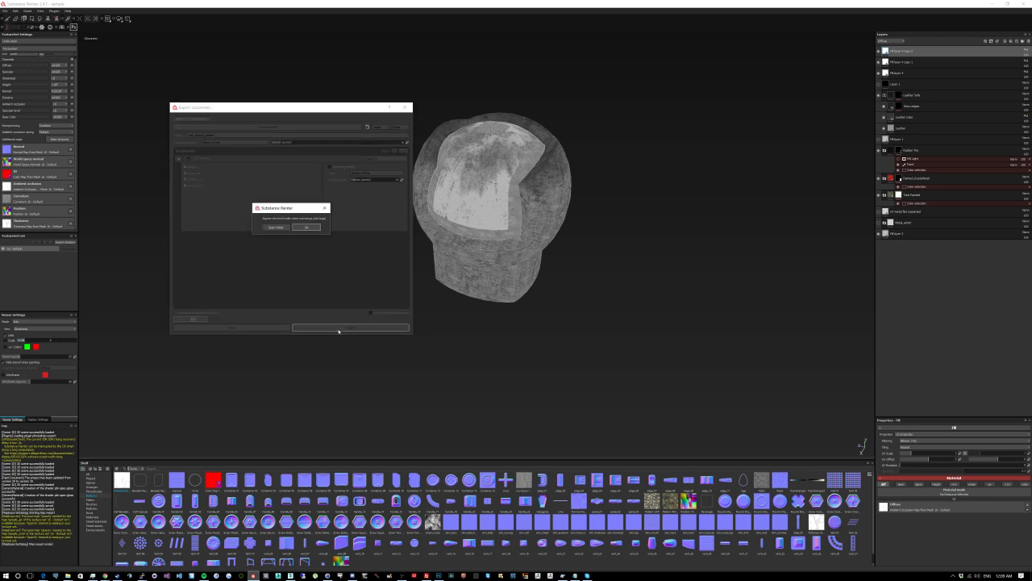
{"action": "left_click", "coordinate": [276, 226]}
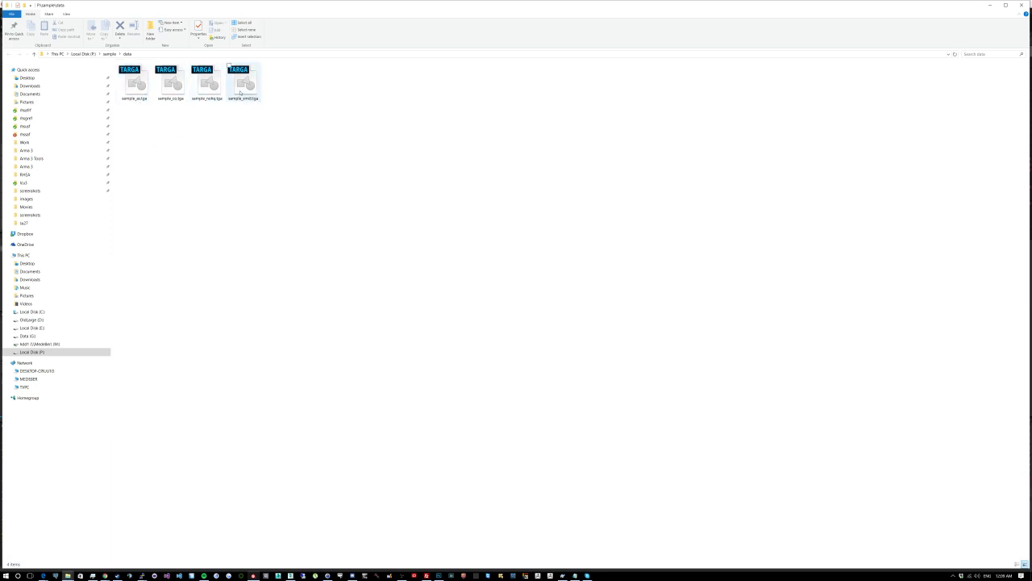
Step: Open sample_as.tga in Photoshop and examine its individual color channels and the RGB composite
{"action": "double_click", "coordinate": [139, 92]}
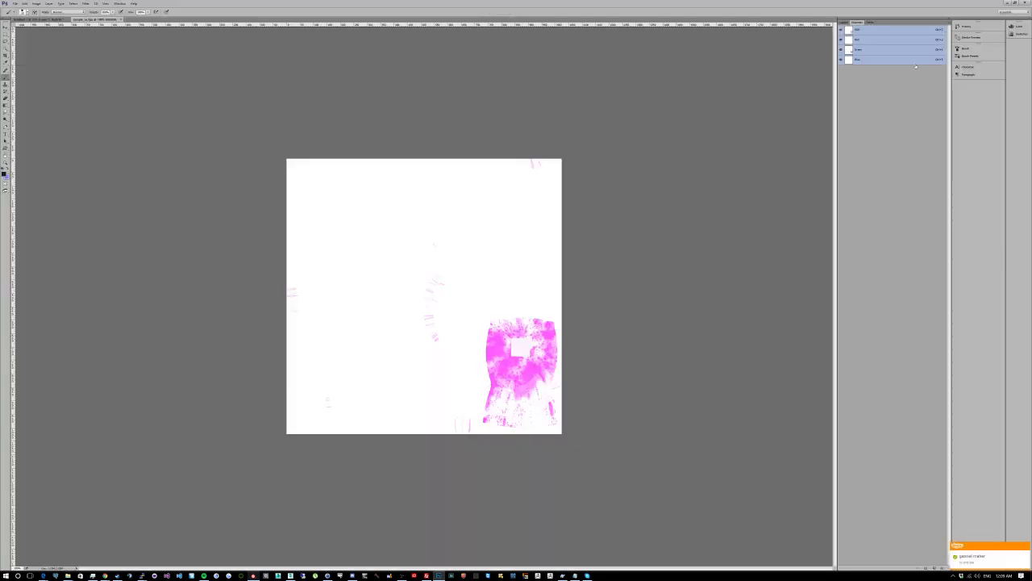
{"action": "left_click", "coordinate": [883, 39]}
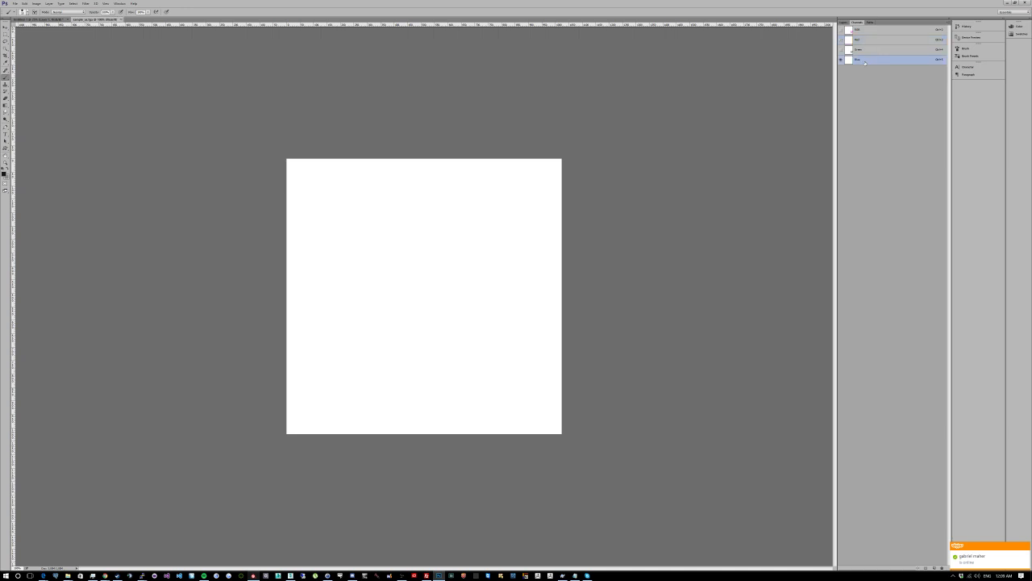
{"action": "left_click", "coordinate": [858, 50]}
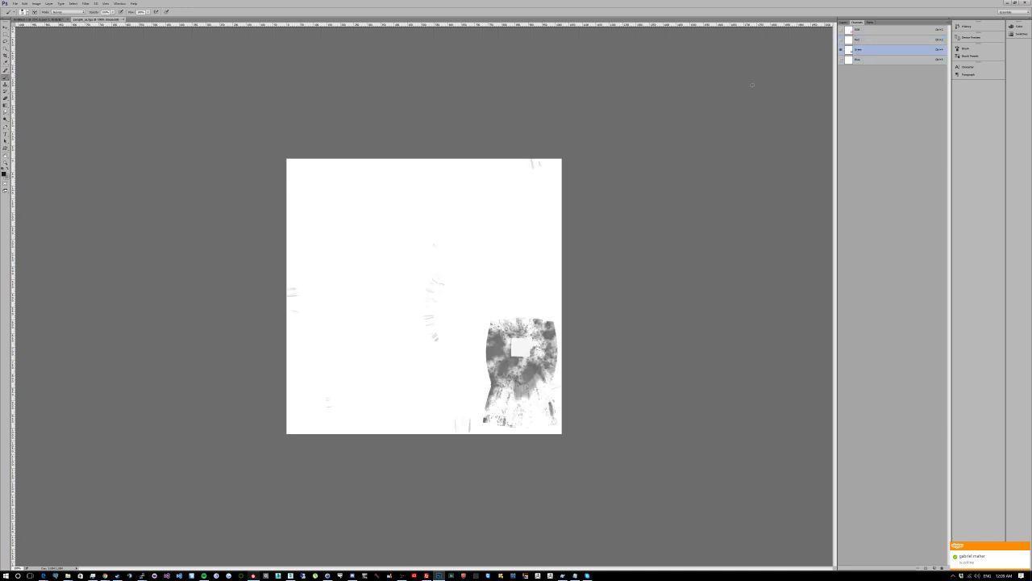
{"action": "left_click", "coordinate": [858, 29]}
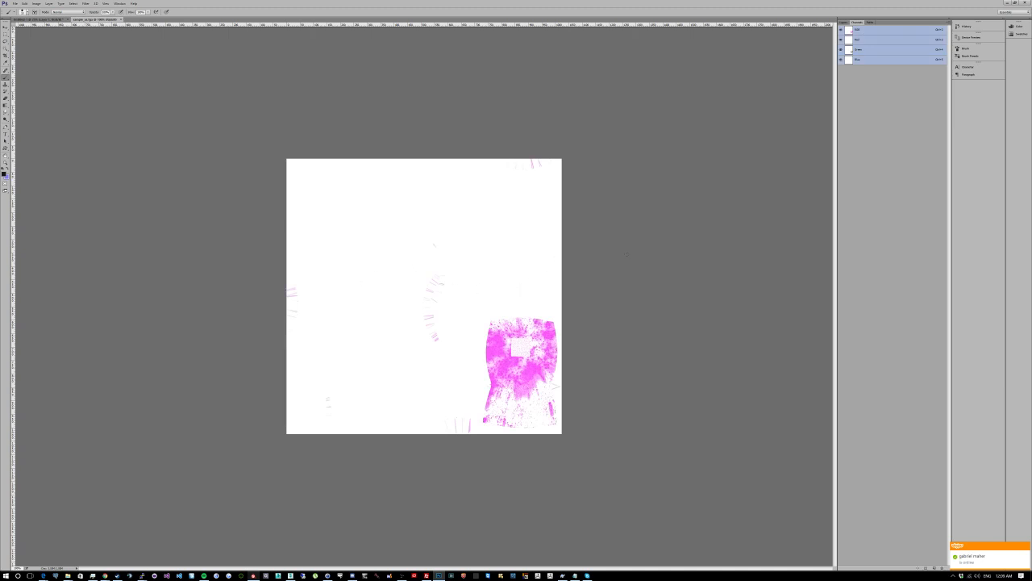
{"action": "left_click", "coordinate": [1007, 3]}
Step: Open sample_co.tga from the data folder in Photoshop and check the color map
{"action": "left_click", "coordinate": [177, 85]}
{"action": "double_click", "coordinate": [176, 85]}
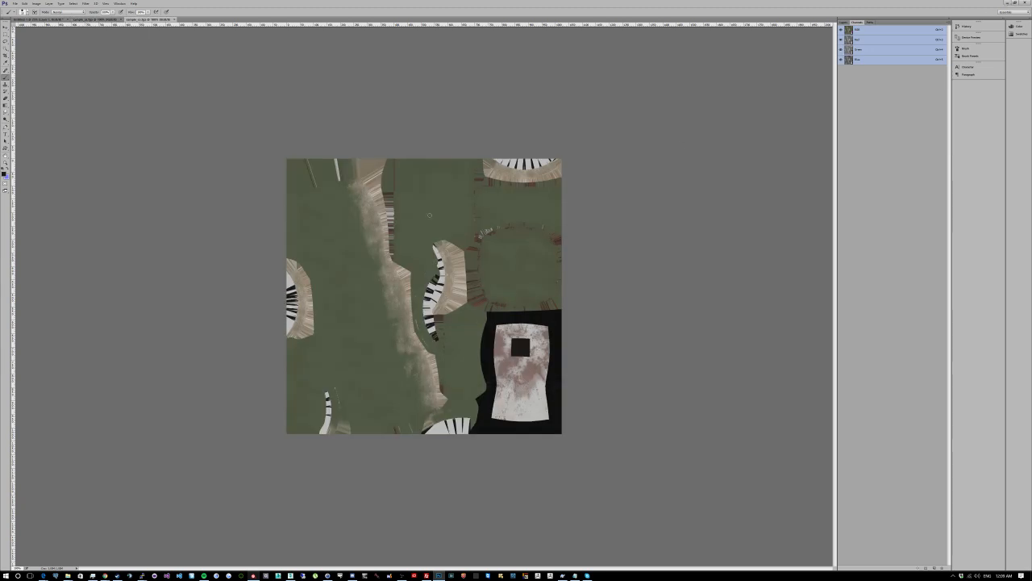
{"action": "left_click", "coordinate": [1006, 3]}
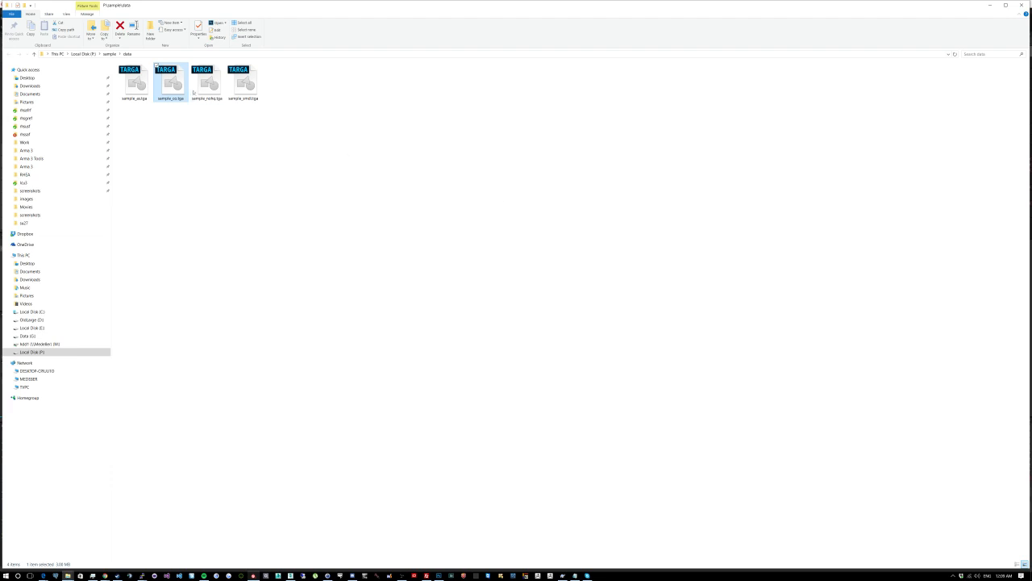
Step: Open sample_nohq.tga from the data folder in Photoshop and inspect the normal map up close
{"action": "double_click", "coordinate": [203, 84]}
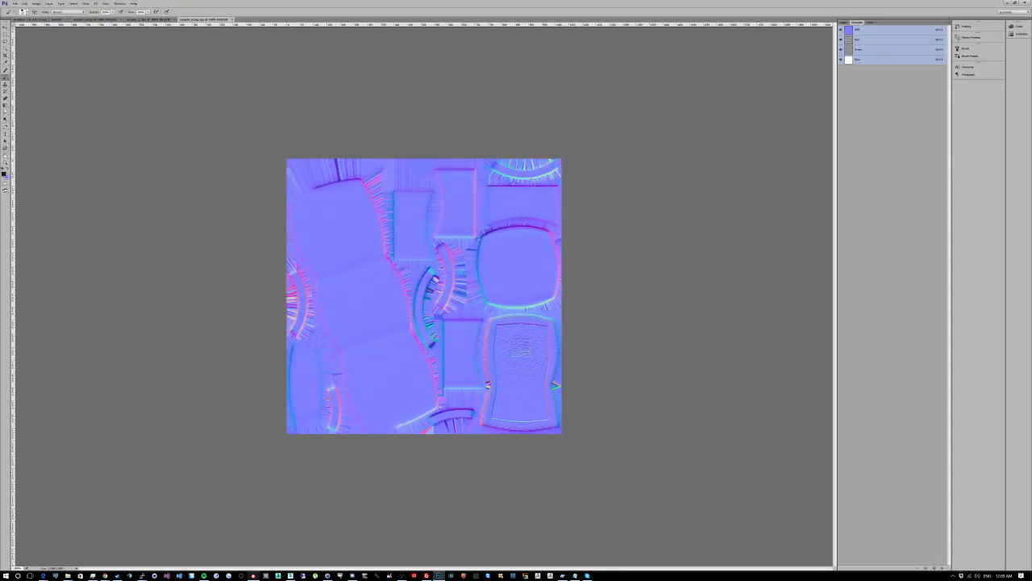
{"action": "scroll", "coordinate": [401, 298], "scroll_direction": "up", "scroll_amount": 6, "text": "alt"}
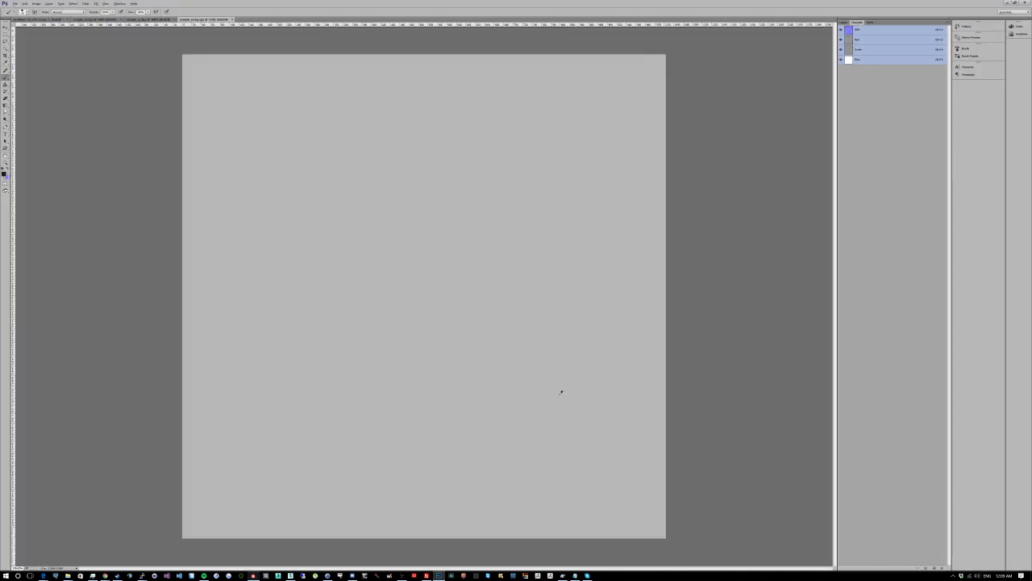
{"action": "scroll", "coordinate": [587, 387], "scroll_direction": "up", "scroll_amount": 2, "text": "alt"}
{"action": "scroll", "coordinate": [595, 388], "scroll_direction": "down", "scroll_amount": 5, "text": "alt"}
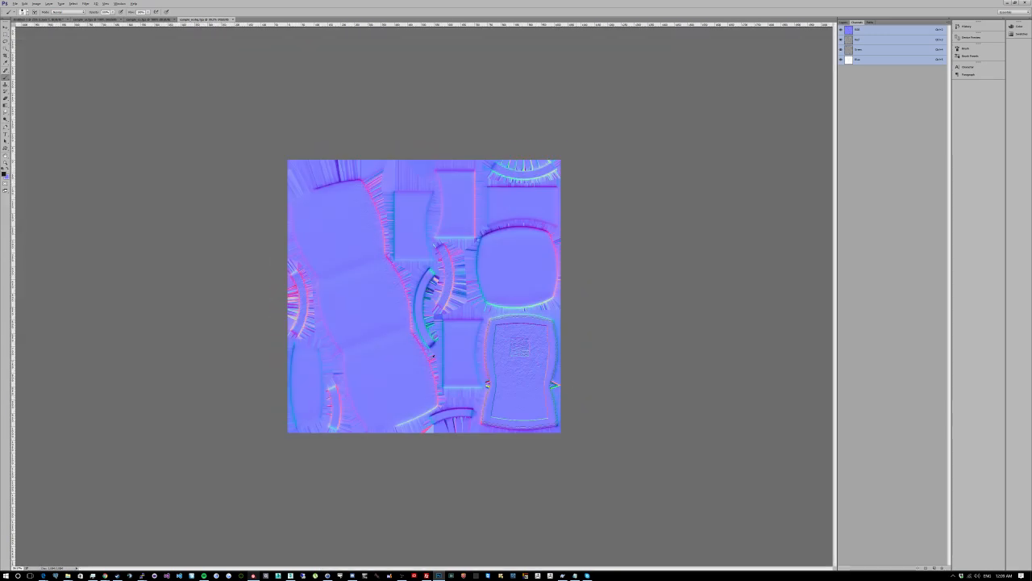
{"action": "left_click", "coordinate": [1008, 3]}
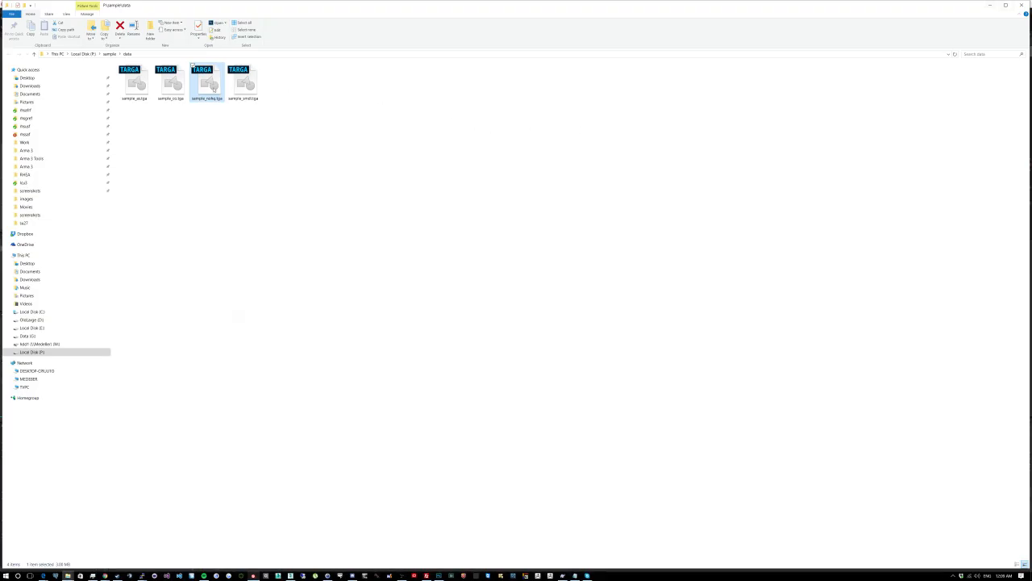
Step: Open sample_smdi.tga in Photoshop and examine its red, green and blue channels one by one
{"action": "double_click", "coordinate": [245, 86]}
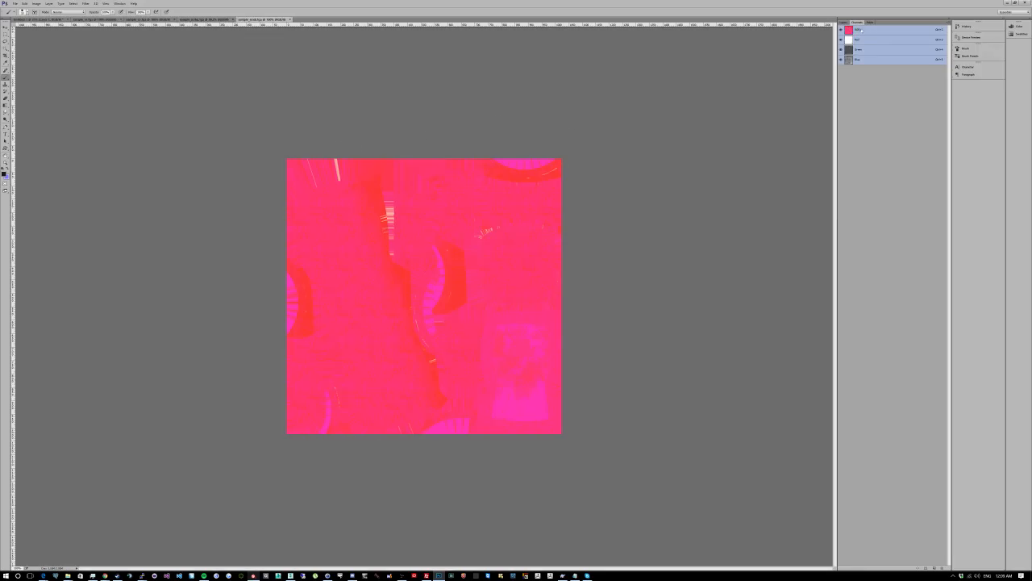
{"action": "left_click", "coordinate": [858, 39]}
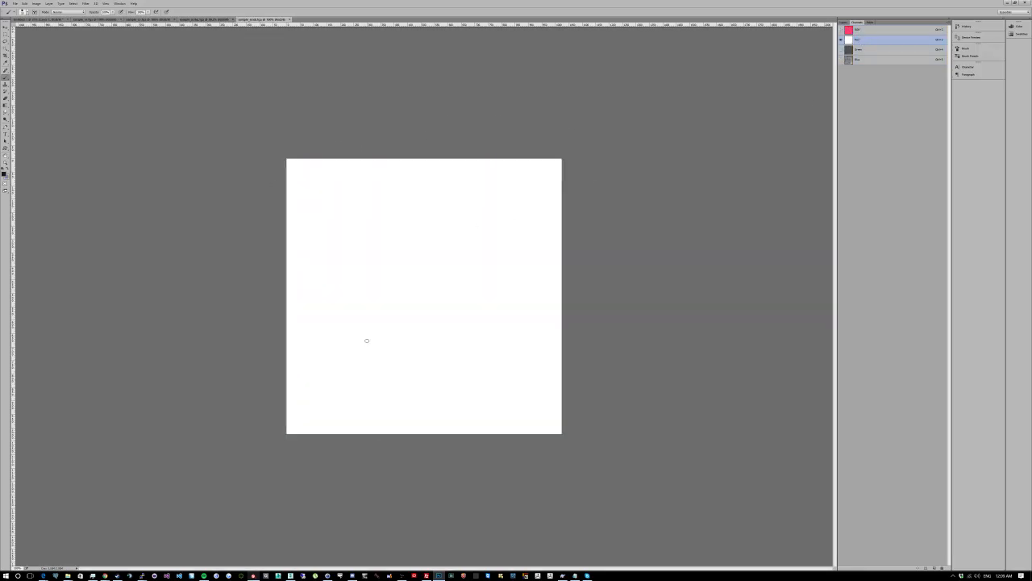
{"action": "left_click", "coordinate": [875, 49]}
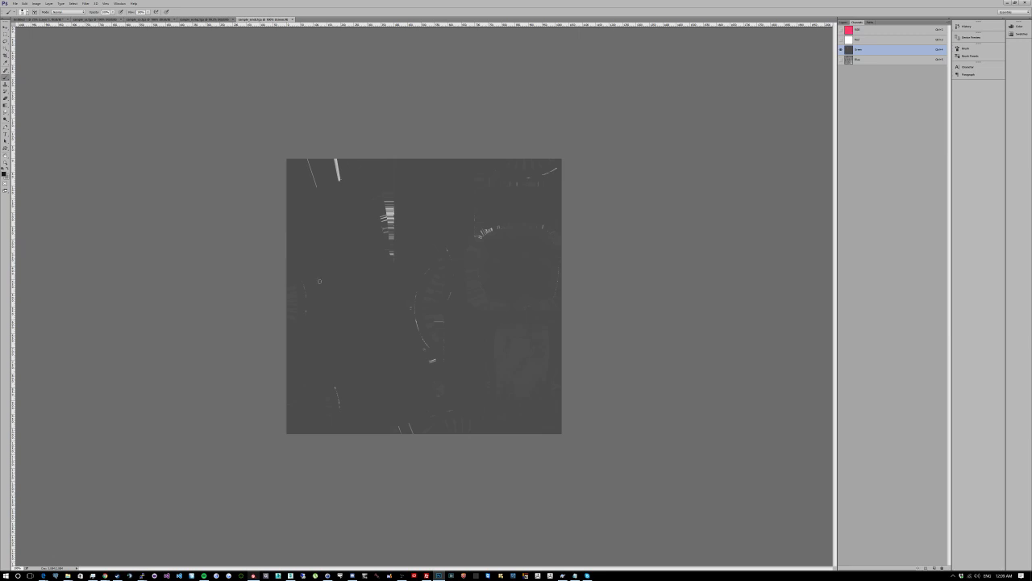
{"action": "left_click", "coordinate": [861, 60]}
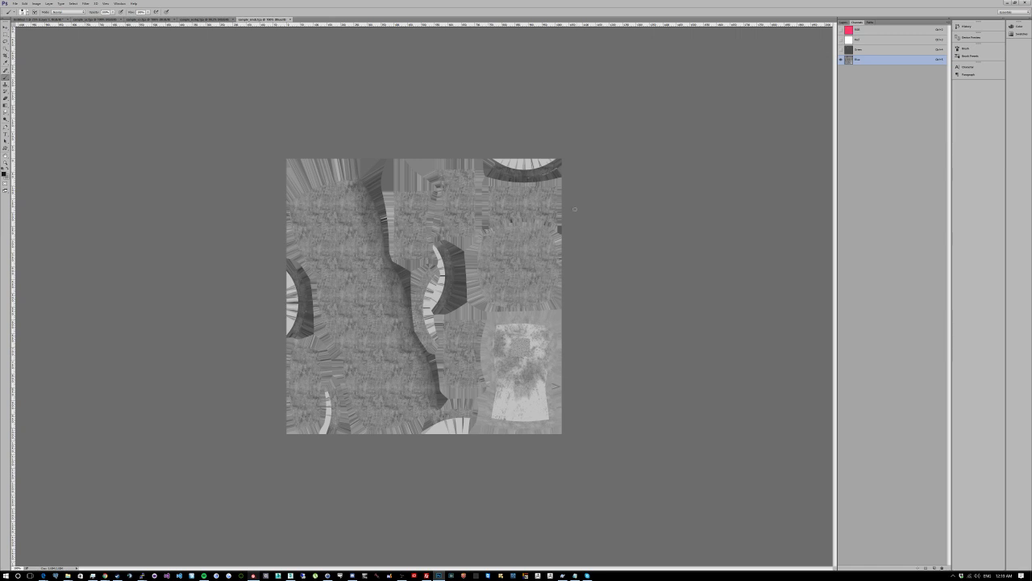
{"action": "left_click", "coordinate": [888, 49]}
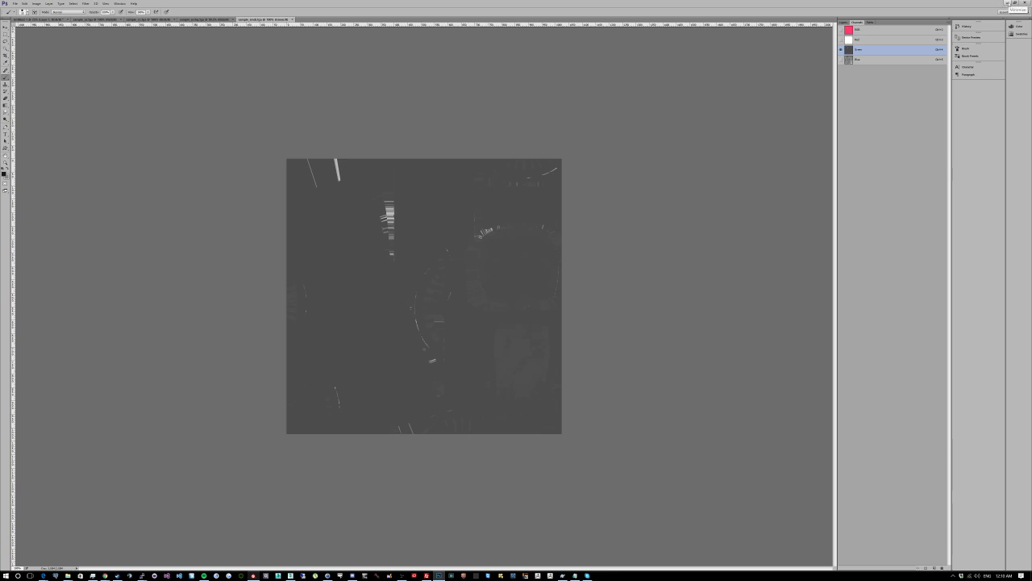
{"action": "left_click", "coordinate": [1007, 5]}
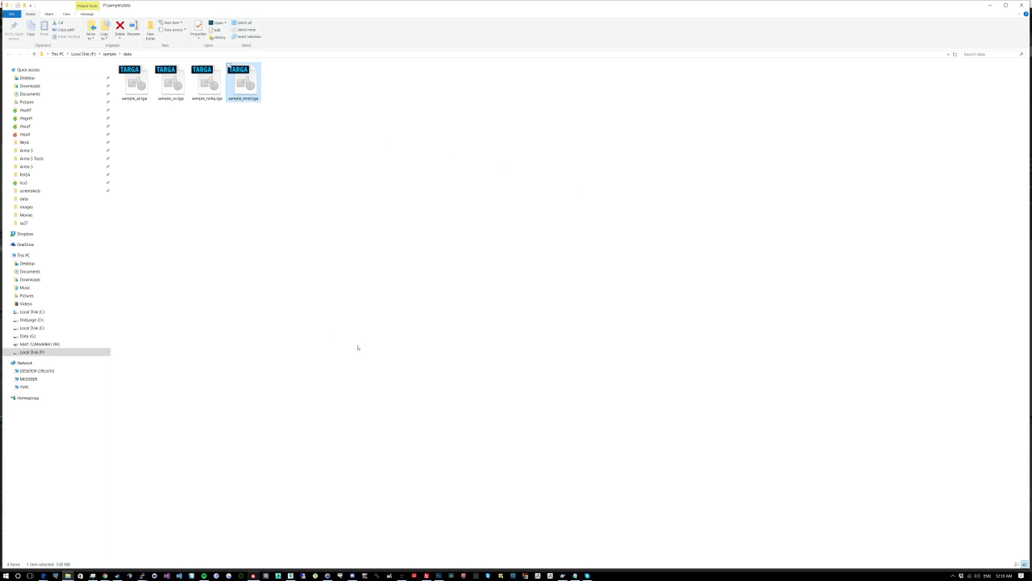
Step: Switch to 3ds Max and start exporting the checkered model
{"action": "left_click", "coordinate": [254, 575]}
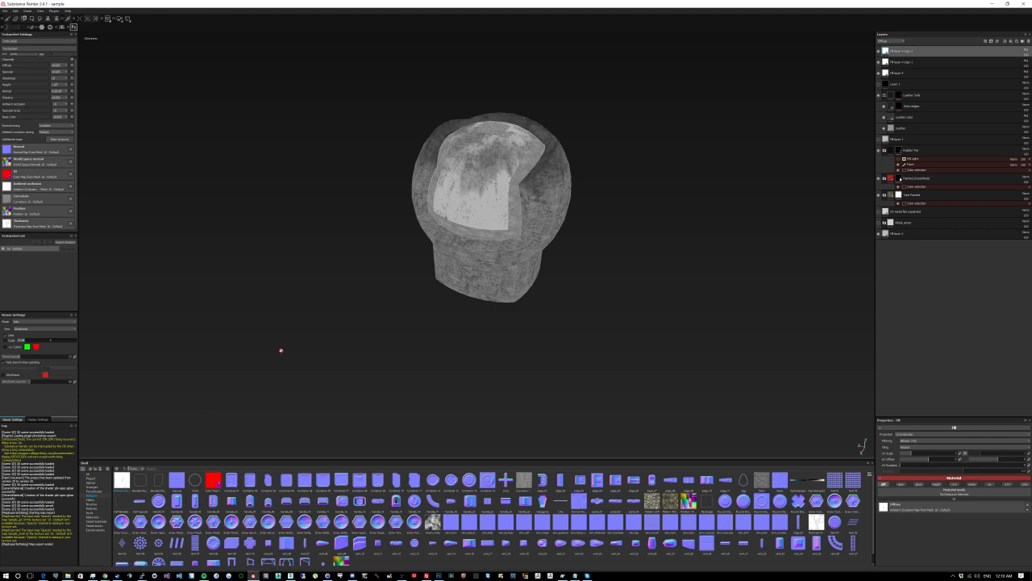
{"action": "left_click", "coordinate": [290, 575]}
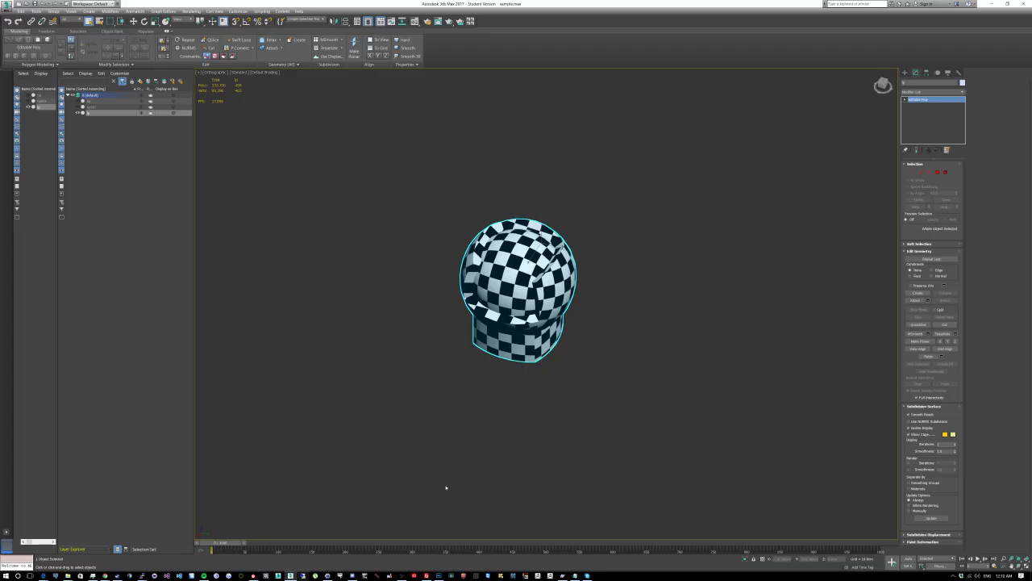
{"action": "left_click", "coordinate": [6, 7]}
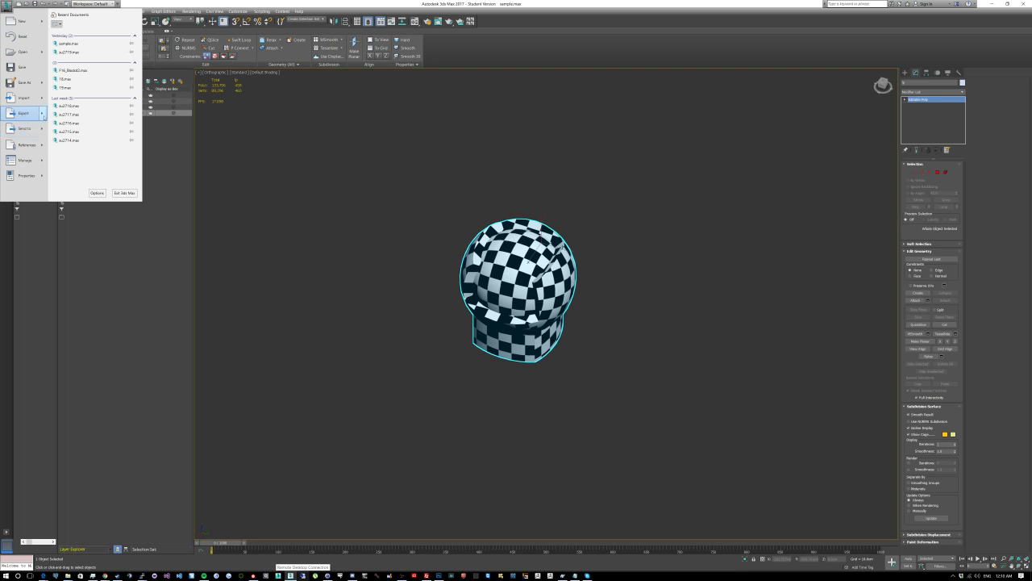
{"action": "mouse_move", "coordinate": [44, 116]}
{"action": "left_click", "coordinate": [90, 63]}
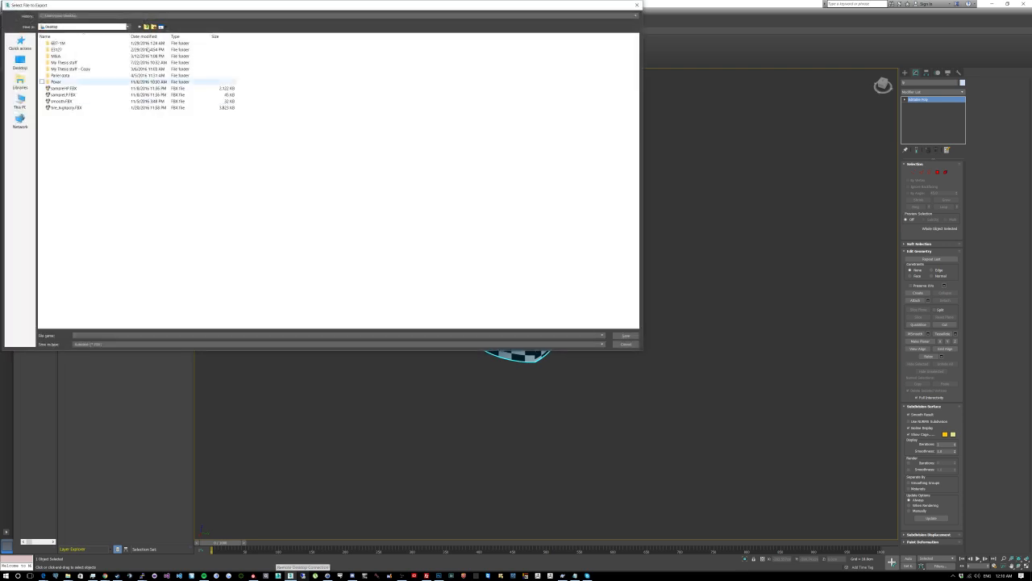
Step: Export the model to the sample folder as a 3D Studio file named sample, preserving Max's texture coordinates
{"action": "left_click", "coordinate": [131, 16]}
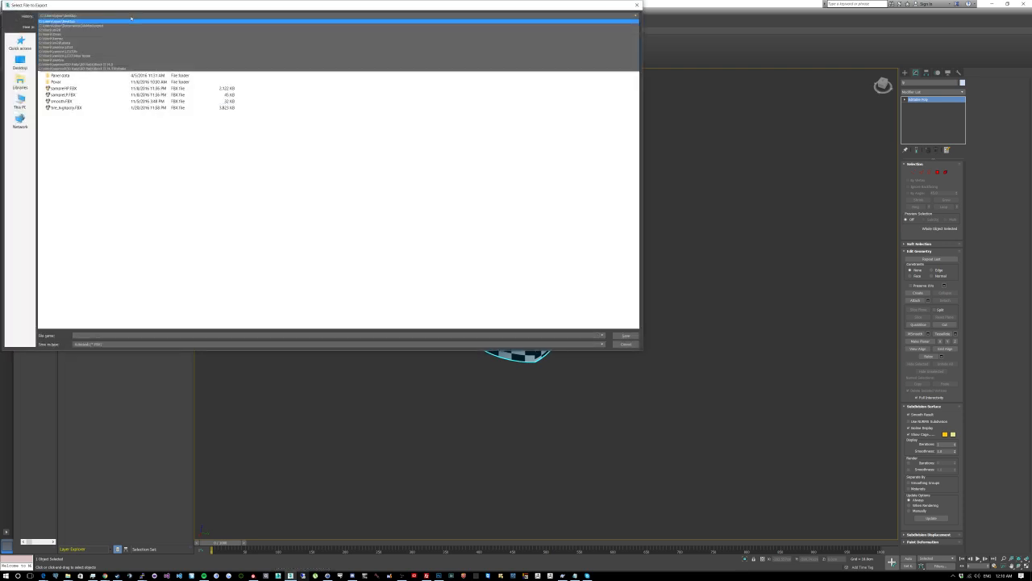
{"action": "left_click", "coordinate": [98, 32]}
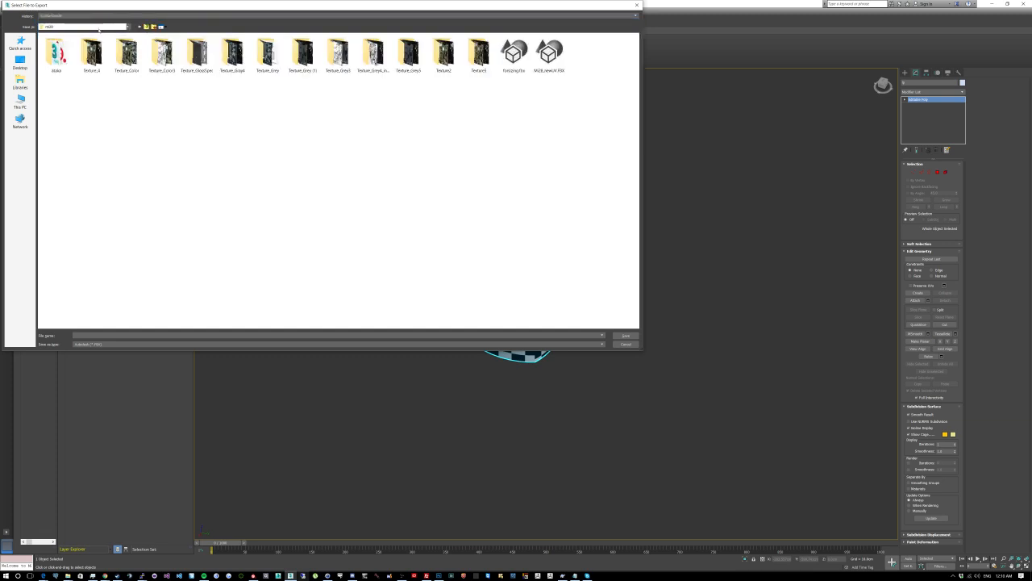
{"action": "left_click", "coordinate": [21, 101]}
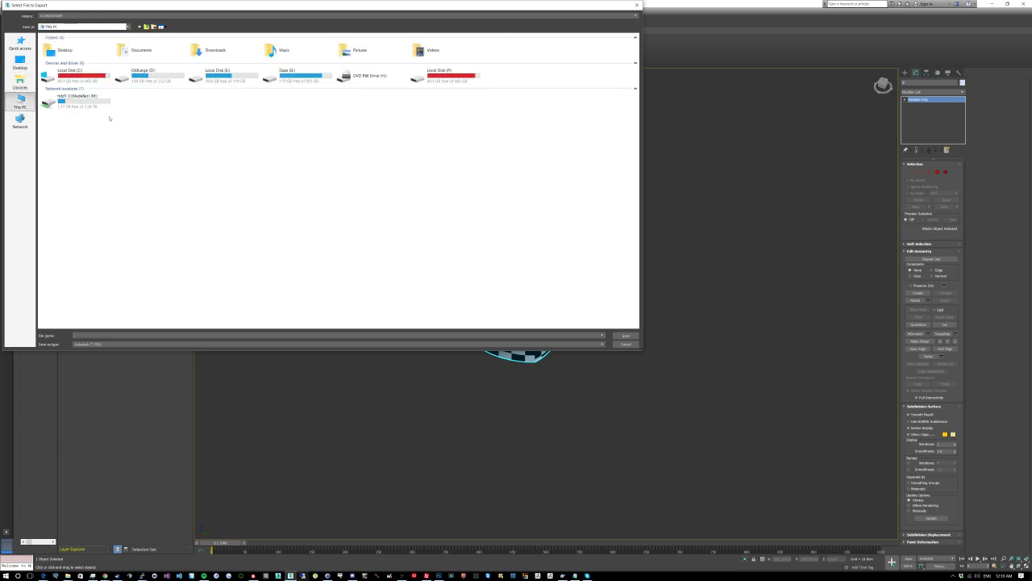
{"action": "double_click", "coordinate": [439, 75]}
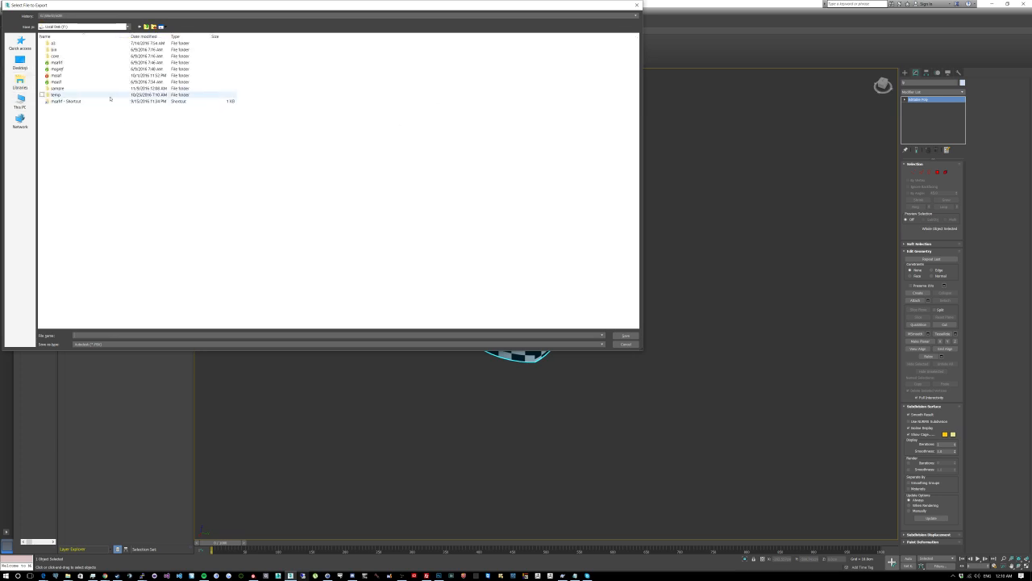
{"action": "double_click", "coordinate": [69, 89]}
{"action": "left_click", "coordinate": [127, 345]}
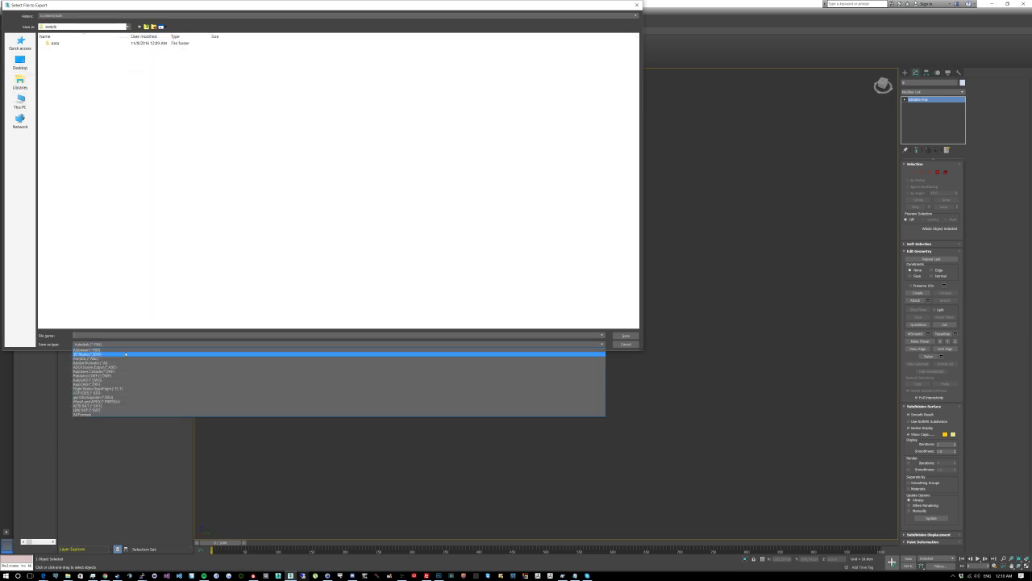
{"action": "left_click", "coordinate": [125, 353]}
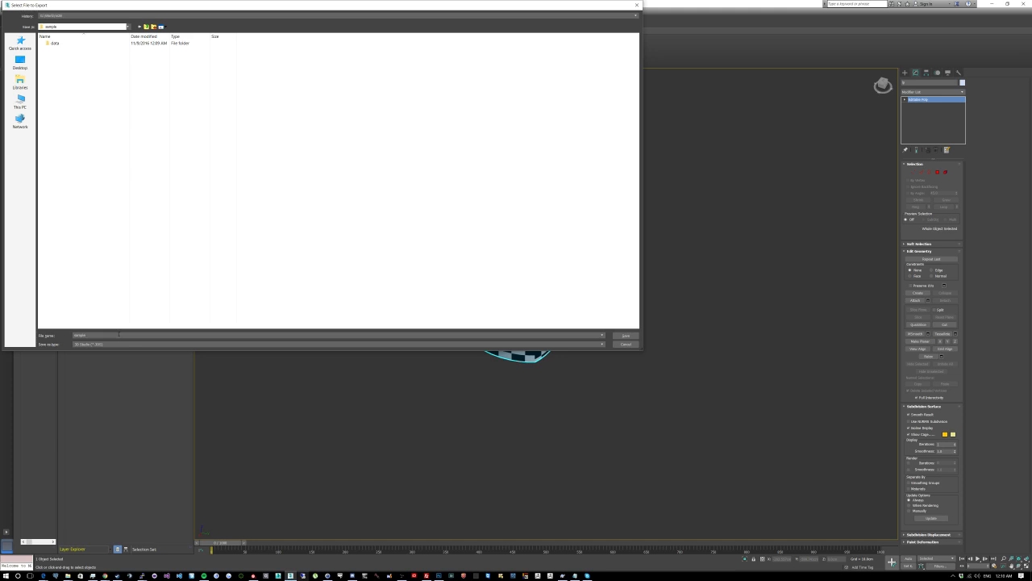
{"action": "key", "text": "Return"}
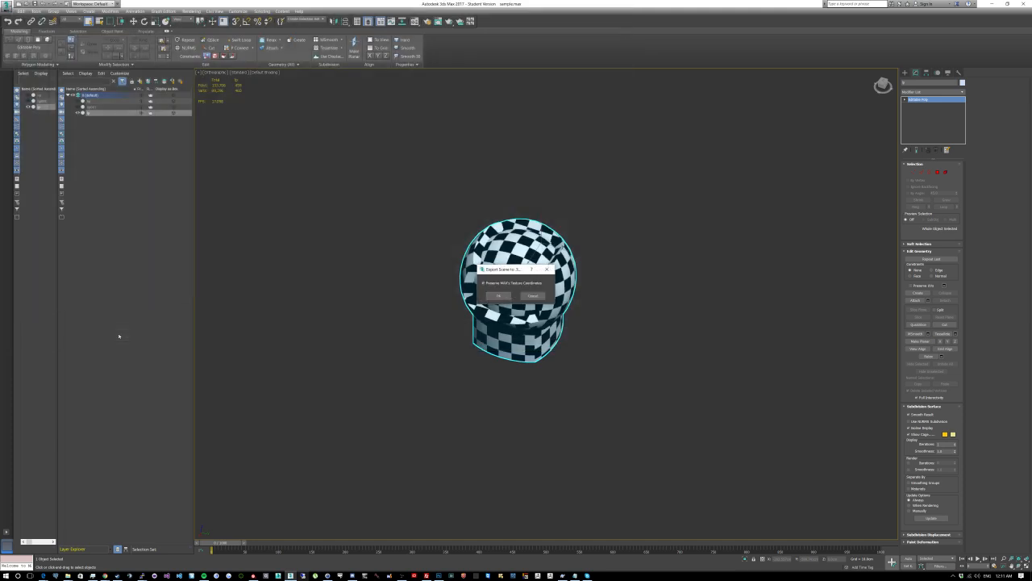
{"action": "key", "text": "Return"}
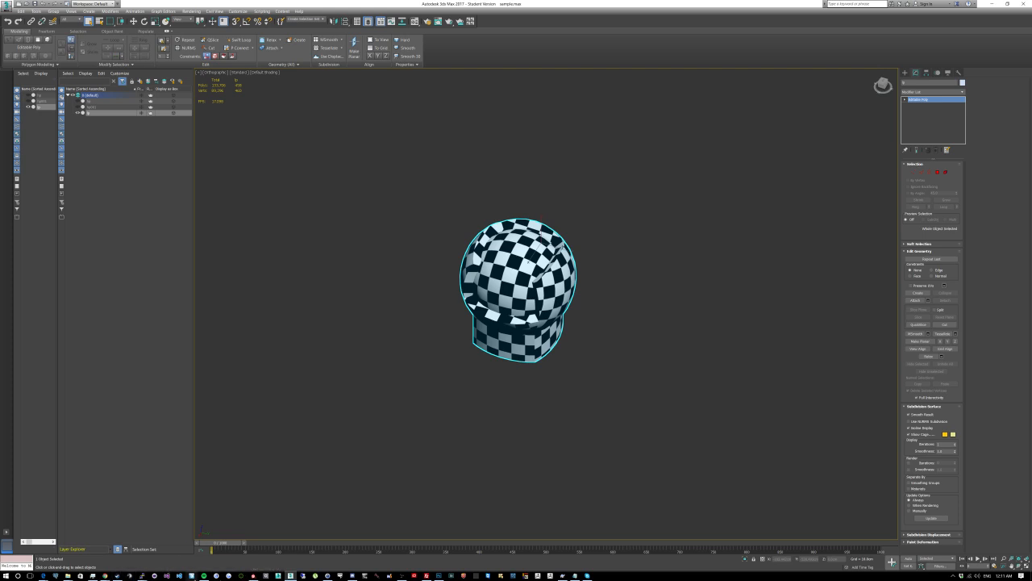
Step: Switch to Object Builder and start a 3D Studio import of sample.3DS from the sample folder
{"action": "left_click", "coordinate": [191, 575]}
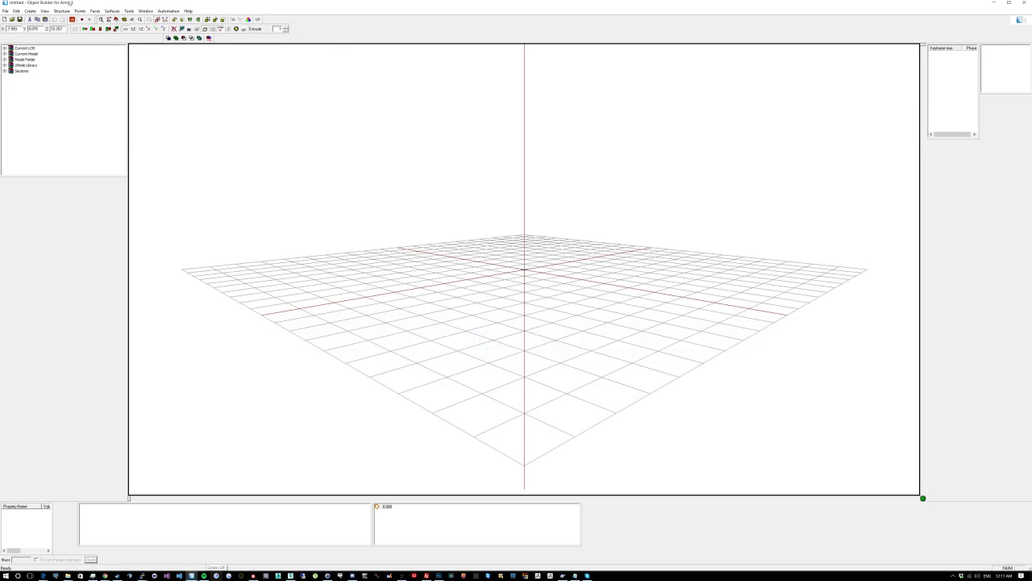
{"action": "left_click", "coordinate": [6, 11]}
{"action": "mouse_move", "coordinate": [32, 70]}
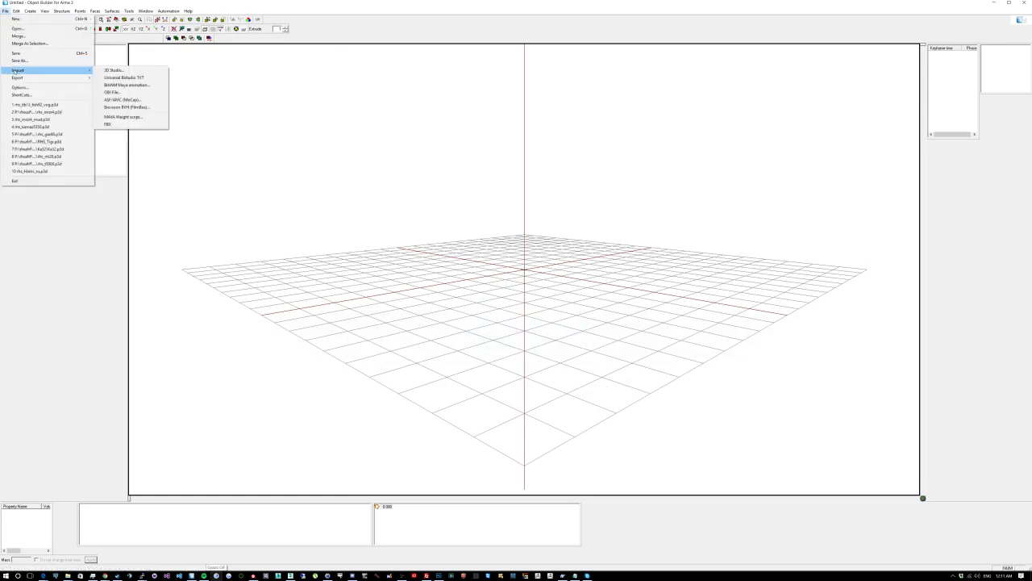
{"action": "left_click", "coordinate": [106, 70]}
{"action": "left_click", "coordinate": [559, 230]}
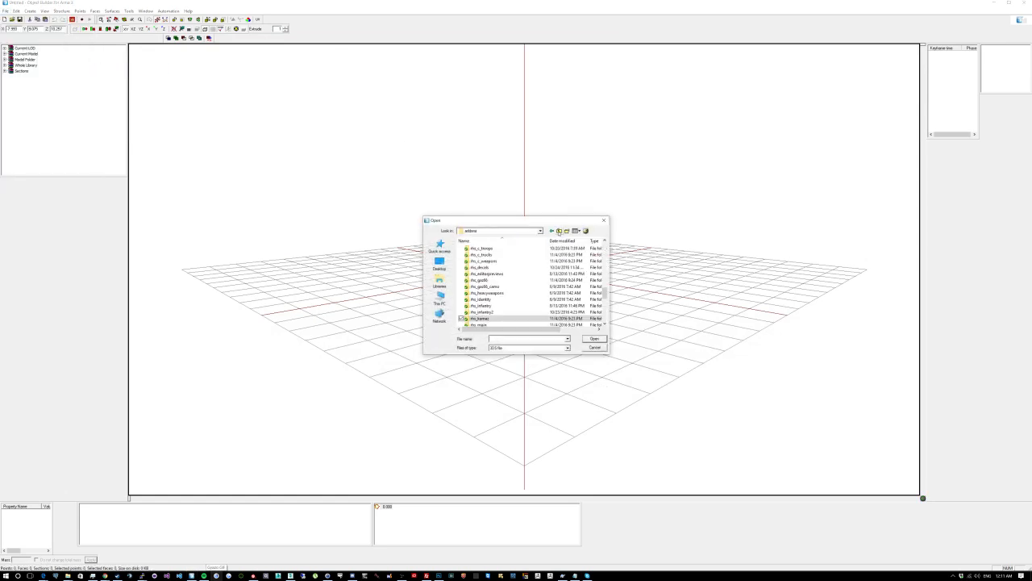
{"action": "left_click", "coordinate": [559, 231]}
{"action": "double_click", "coordinate": [487, 296]}
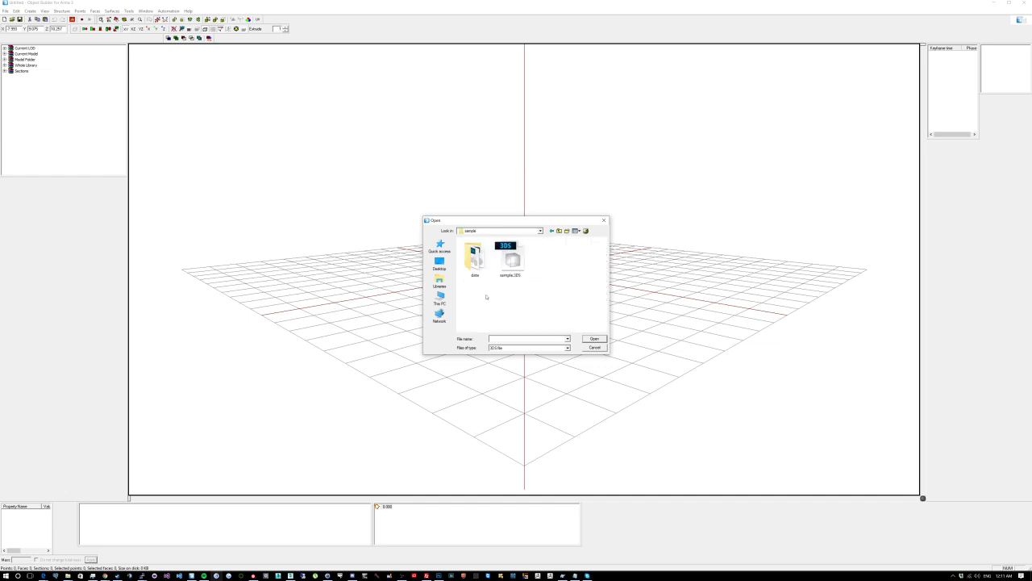
{"action": "double_click", "coordinate": [520, 270]}
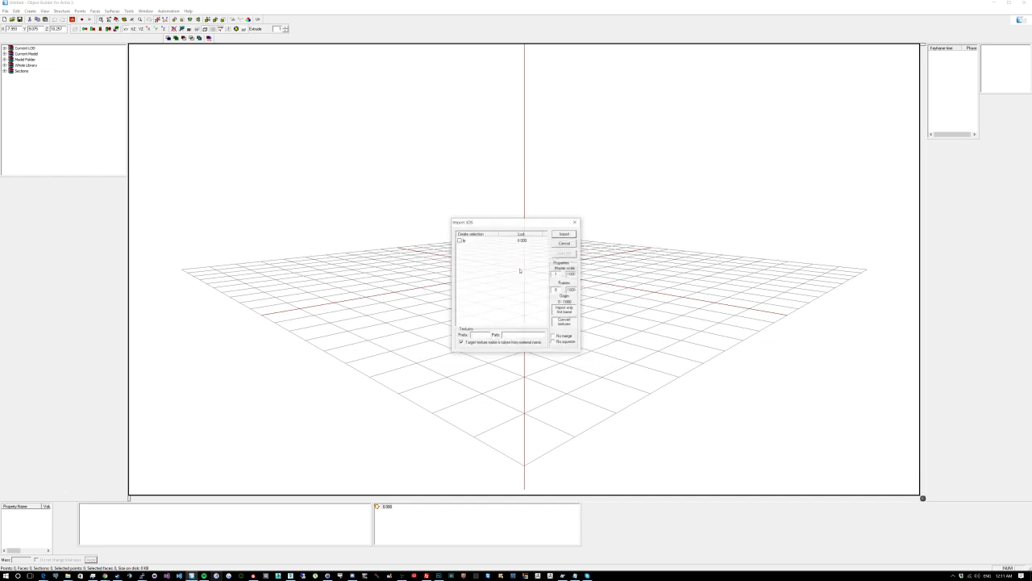
Step: Try importing the object with its own selection and an adjusted master scale, and delete the imported mesh
{"action": "left_click", "coordinate": [459, 241]}
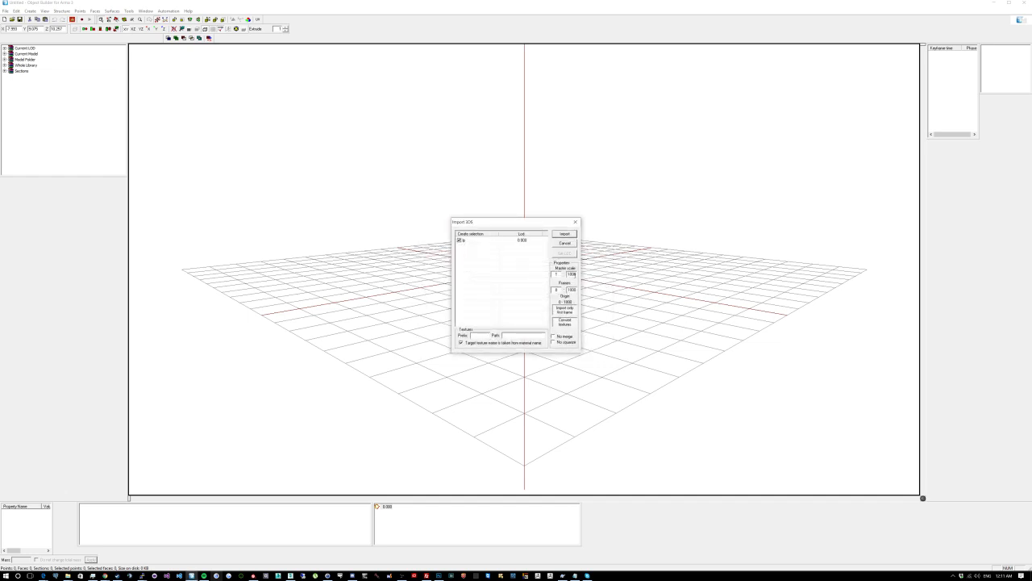
{"action": "left_click_drag", "start_coordinate": [576, 274], "coordinate": [573, 274]}
{"action": "left_click", "coordinate": [566, 234]}
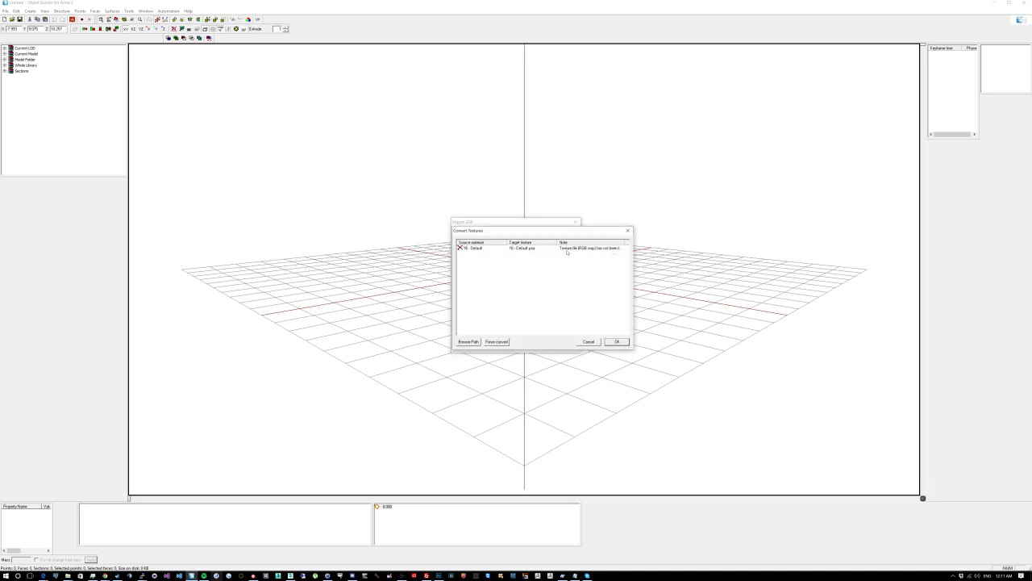
{"action": "left_click", "coordinate": [617, 341]}
{"action": "right_click_drag", "start_coordinate": [629, 185], "coordinate": [669, 267]}
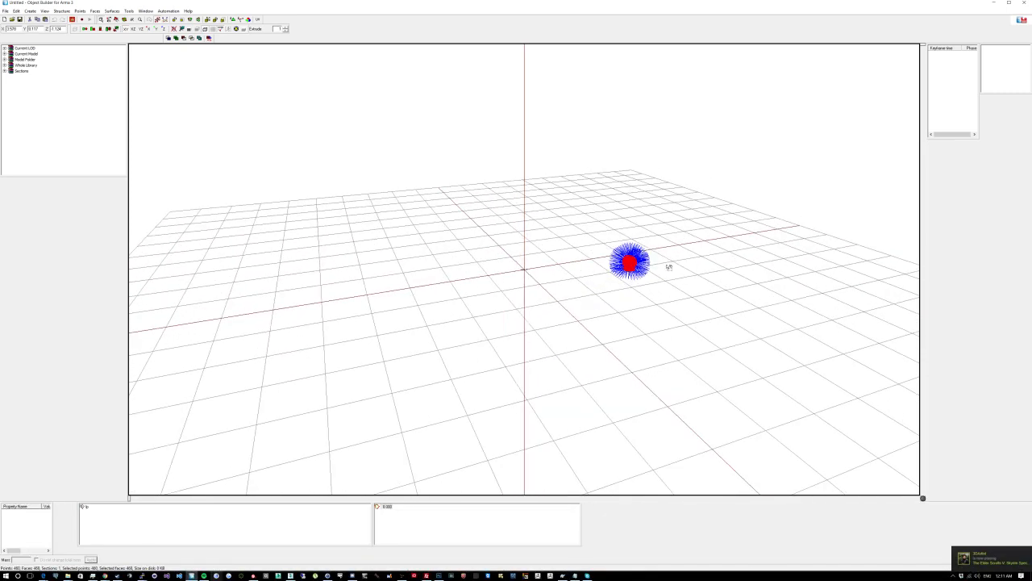
{"action": "key", "text": "Delete"}
Step: Import sample.3DS again with a master scale of 1:10
{"action": "left_click", "coordinate": [5, 11]}
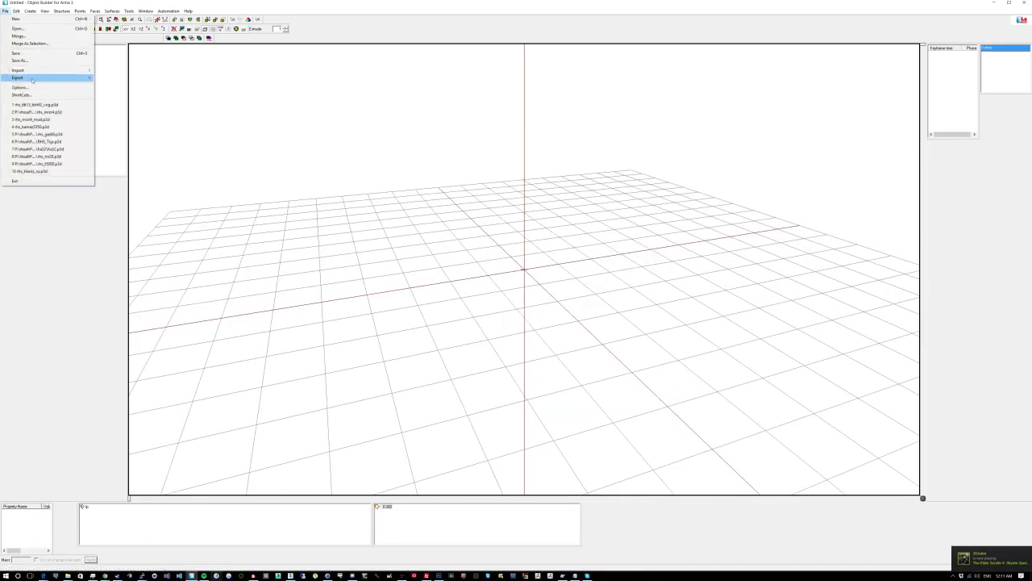
{"action": "left_click", "coordinate": [113, 70]}
{"action": "left_click", "coordinate": [507, 256]}
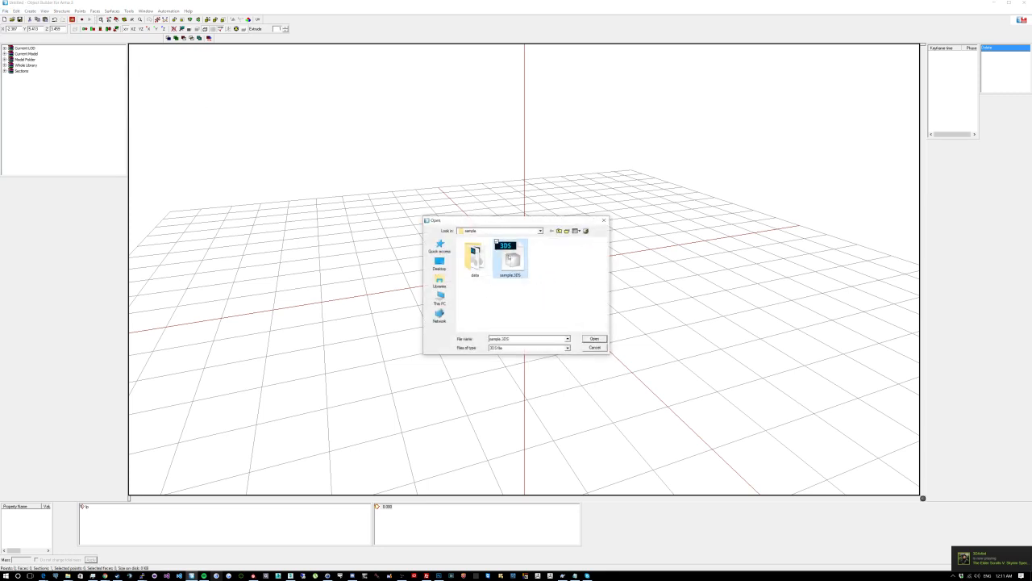
{"action": "double_click", "coordinate": [497, 242]}
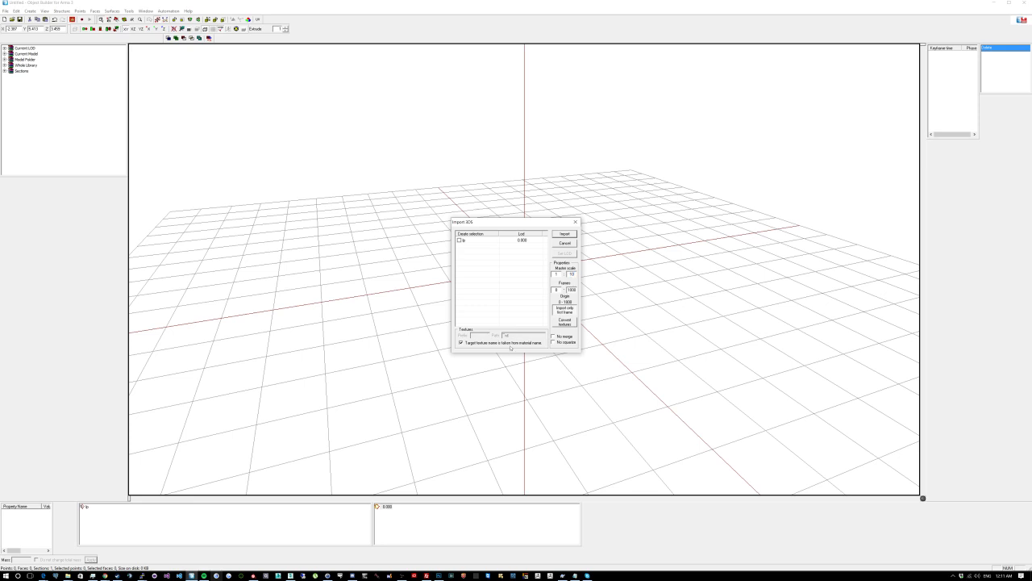
{"action": "left_click", "coordinate": [564, 234]}
Step: Move the imported mesh in the top view so that it is centred on the grid origin
{"action": "scroll", "coordinate": [568, 249], "scroll_direction": "down", "scroll_amount": 8}
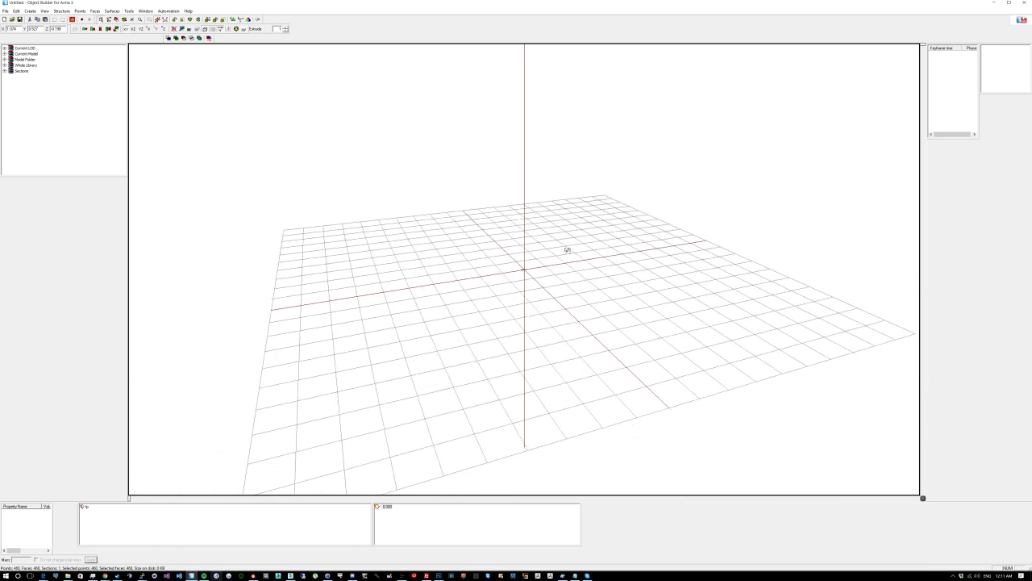
{"action": "scroll", "coordinate": [559, 253], "scroll_direction": "up", "scroll_amount": 5}
{"action": "scroll", "coordinate": [558, 253], "scroll_direction": "down", "scroll_amount": 8}
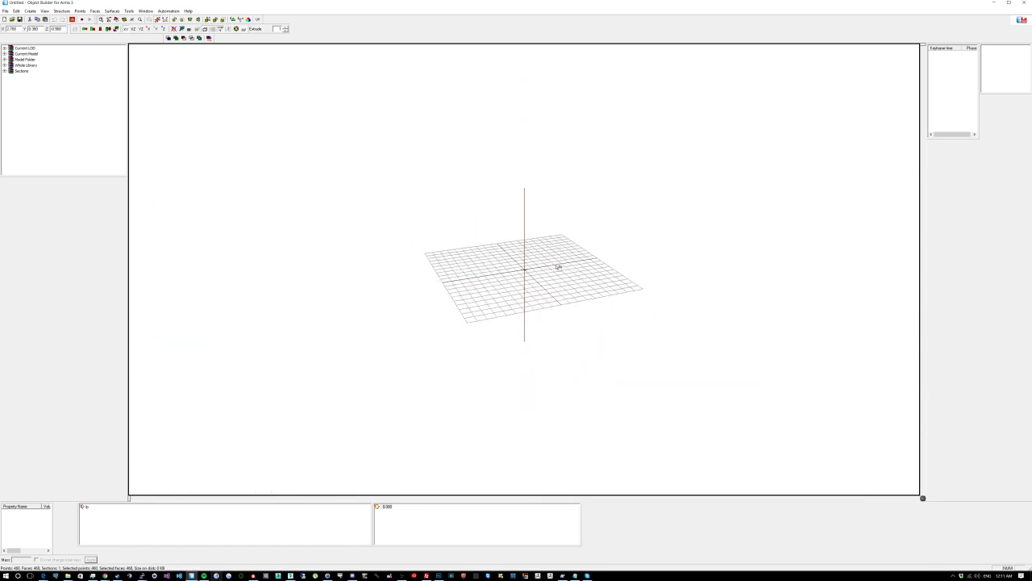
{"action": "mouse_move", "coordinate": [784, 278]}
{"action": "right_mouse_down"}
{"action": "mouse_move", "coordinate": [574, 244]}
{"action": "mouse_move", "coordinate": [642, 247]}
{"action": "right_mouse_up"}
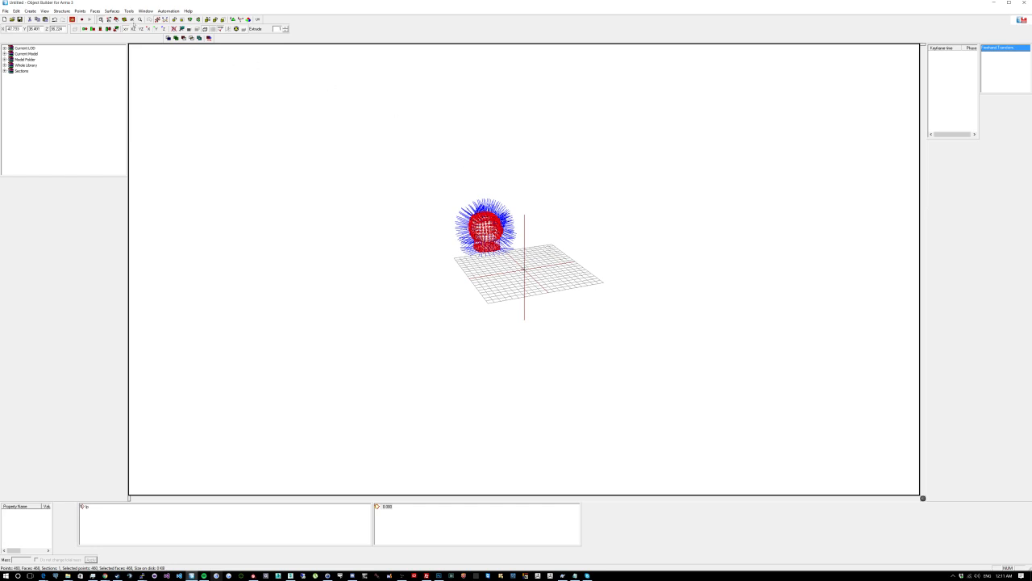
{"action": "scroll", "coordinate": [406, 216], "scroll_direction": "down", "scroll_amount": 7}
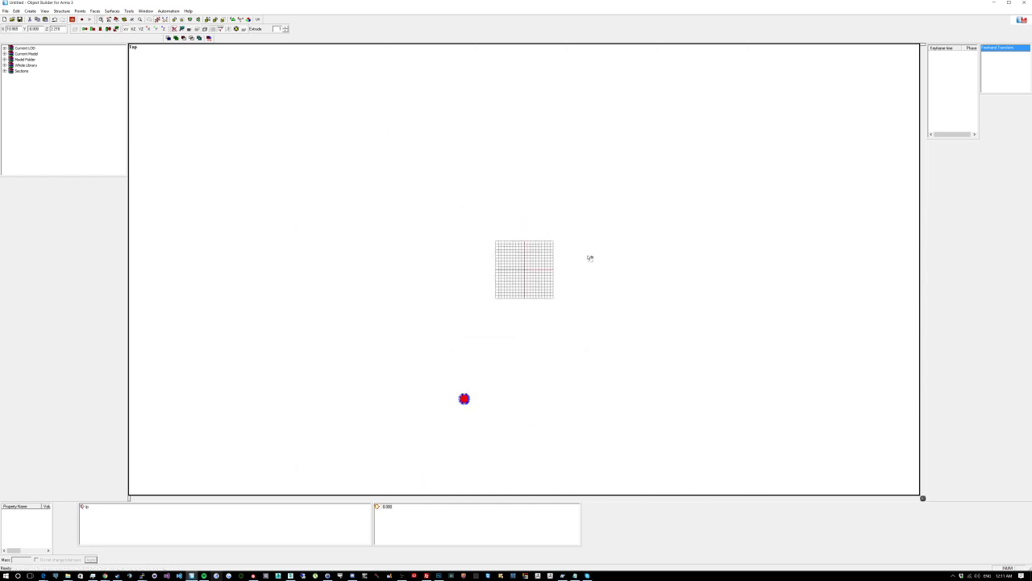
{"action": "mouse_move", "coordinate": [540, 310]}
{"action": "left_mouse_down", "text": "shift"}
{"action": "mouse_move", "coordinate": [557, 260]}
{"action": "mouse_move", "coordinate": [548, 274]}
{"action": "left_mouse_up", "text": "shift"}
{"action": "scroll", "coordinate": [557, 264], "scroll_direction": "up", "scroll_amount": 7}
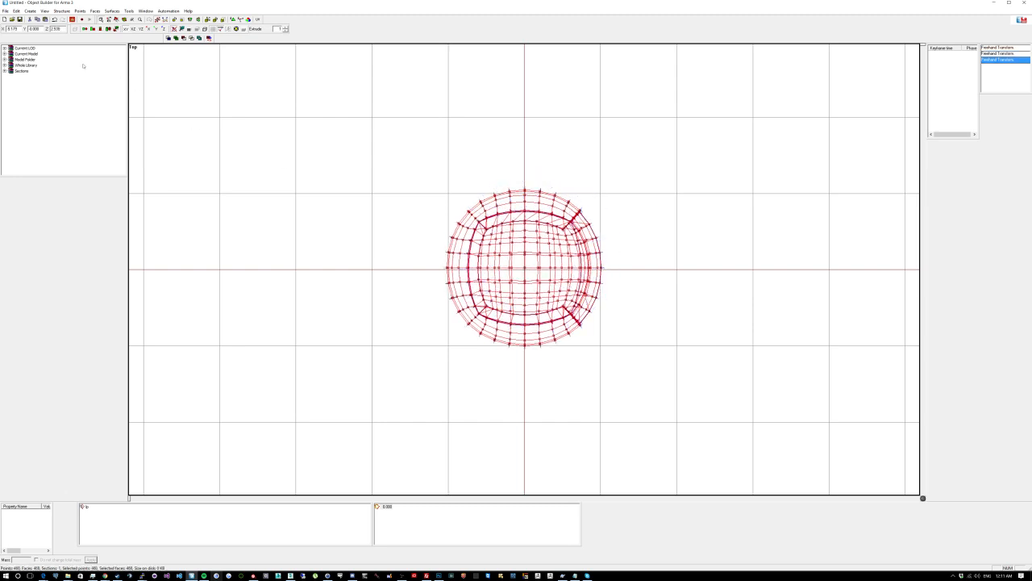
Step: Move the mesh in the front view so its base rests on the horizontal axis, centred on the vertical axis
{"action": "left_click", "coordinate": [93, 29]}
{"action": "scroll", "coordinate": [514, 213], "scroll_direction": "down", "scroll_amount": 8}
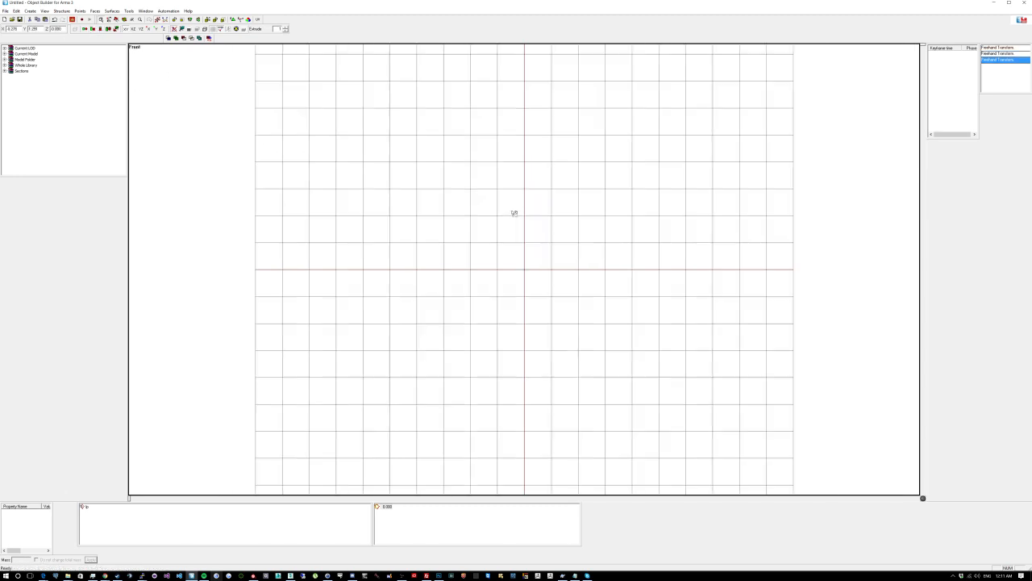
{"action": "scroll", "coordinate": [514, 213], "scroll_direction": "up", "scroll_amount": 5}
{"action": "mouse_move", "coordinate": [521, 212]}
{"action": "left_mouse_down", "text": "shift"}
{"action": "mouse_move", "coordinate": [573, 336]}
{"action": "mouse_move", "coordinate": [558, 391]}
{"action": "left_mouse_up", "text": "shift"}
{"action": "scroll", "coordinate": [537, 275], "scroll_direction": "up", "scroll_amount": 9}
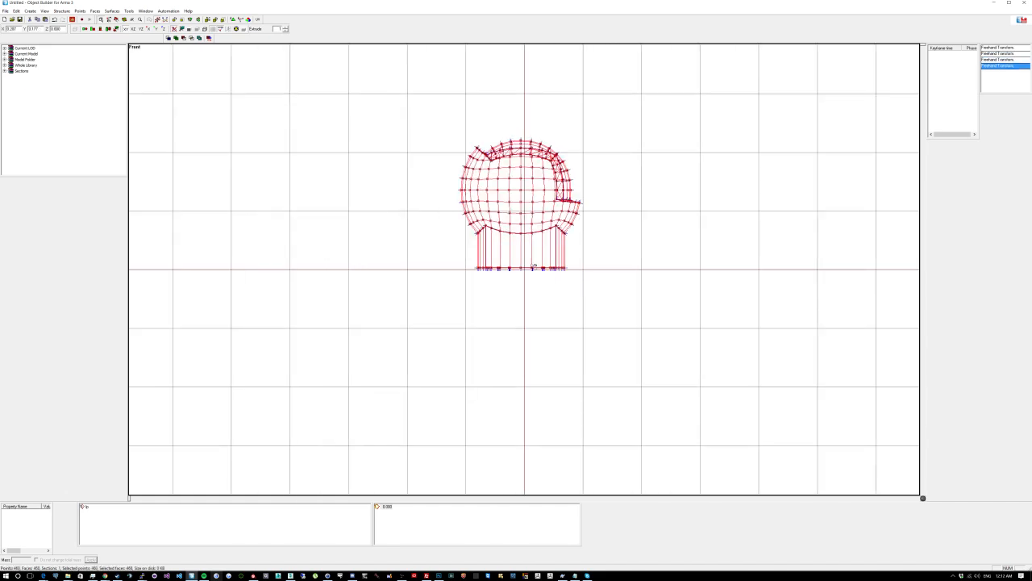
{"action": "left_click_drag", "start_coordinate": [542, 260], "coordinate": [544, 263], "text": "shift"}
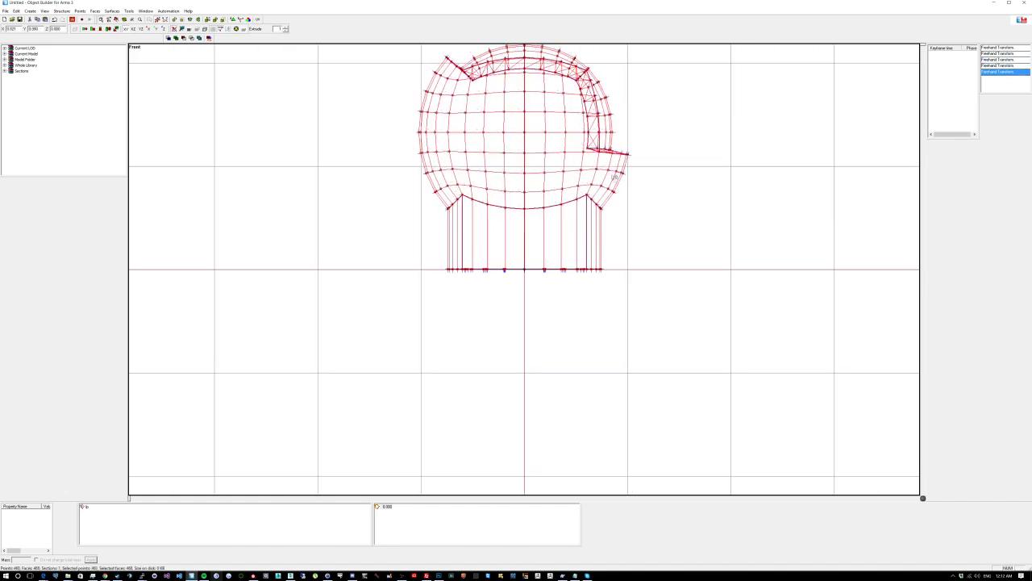
{"action": "scroll", "coordinate": [618, 168], "scroll_direction": "down", "scroll_amount": 3}
Step: Recalculate the mesh's normals and check its placement in the left and top views
{"action": "key", "text": "F5"}
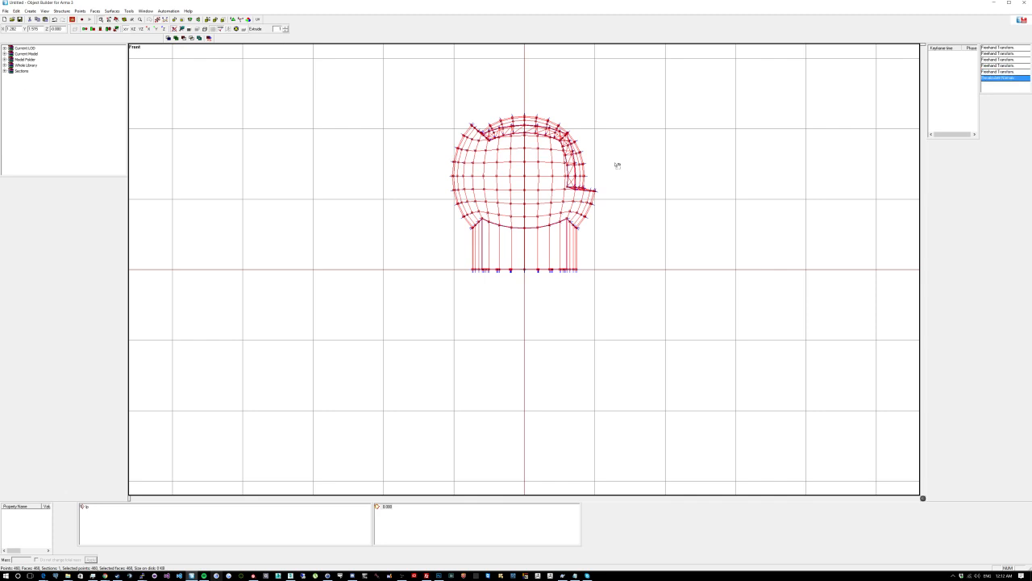
{"action": "scroll", "coordinate": [621, 168], "scroll_direction": "down", "scroll_amount": 1}
{"action": "left_click", "coordinate": [94, 29]}
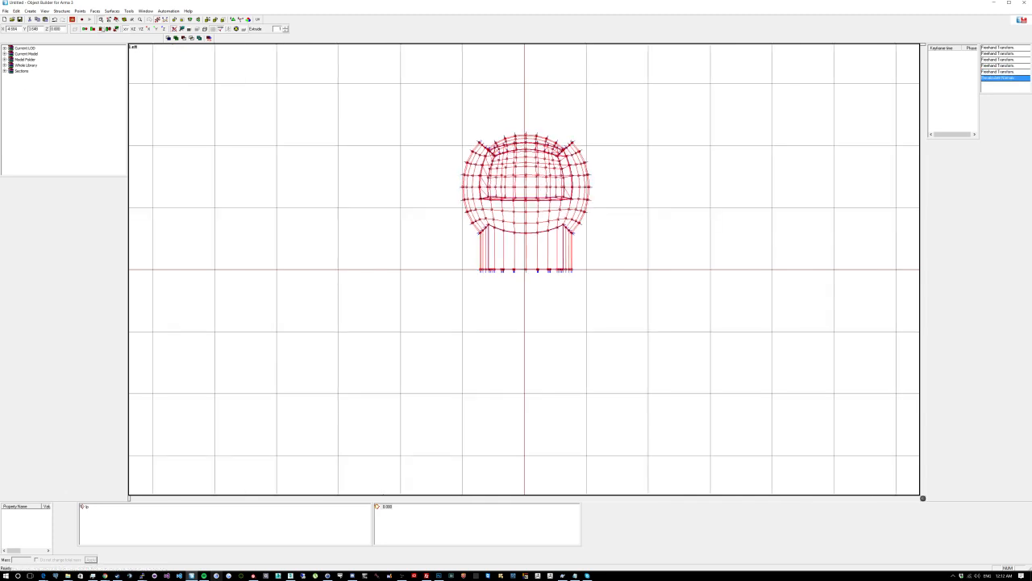
{"action": "left_click", "coordinate": [101, 29]}
{"action": "left_click", "coordinate": [85, 29]}
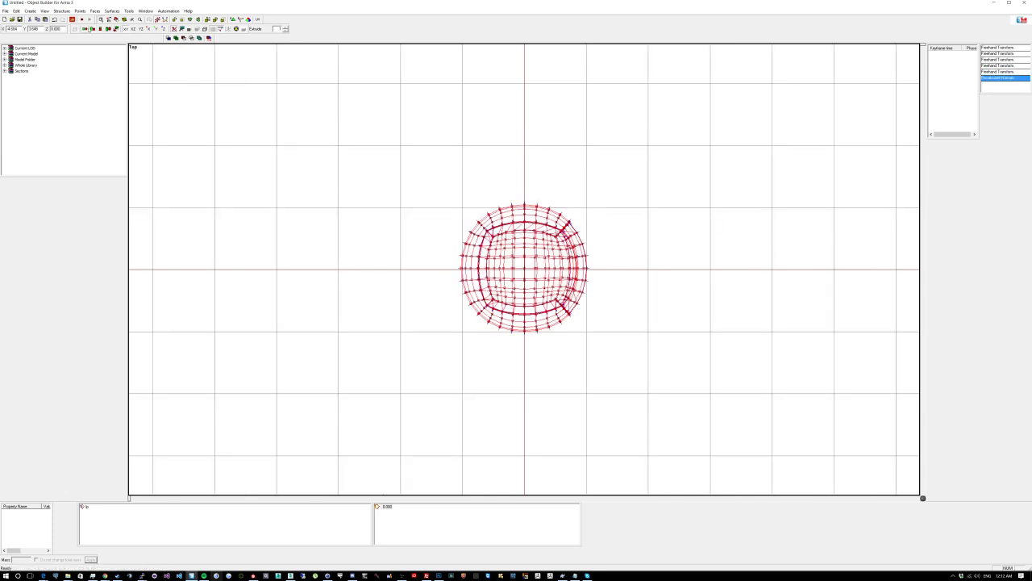
{"action": "left_click", "coordinate": [94, 29]}
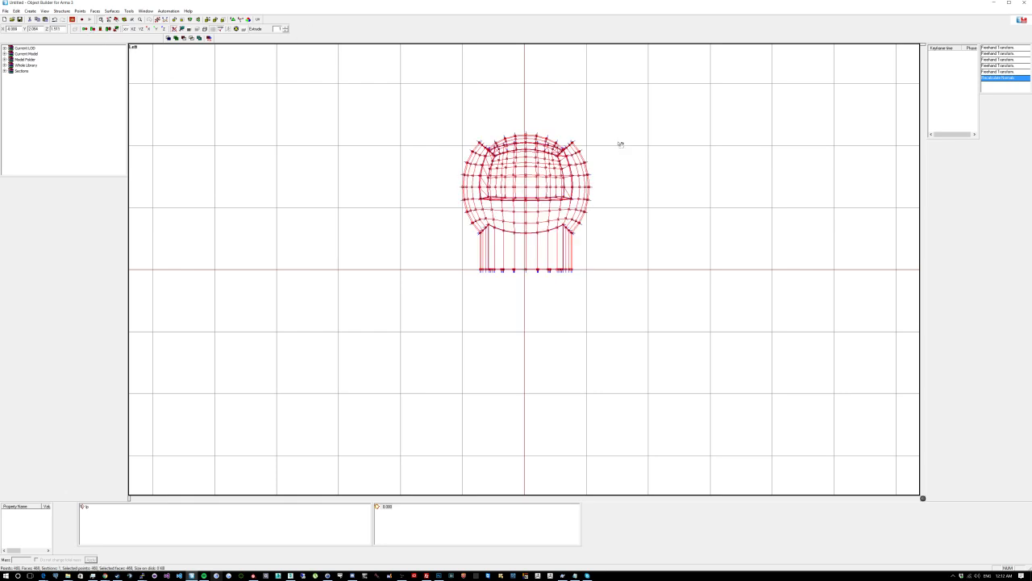
{"action": "key", "text": "F5"}
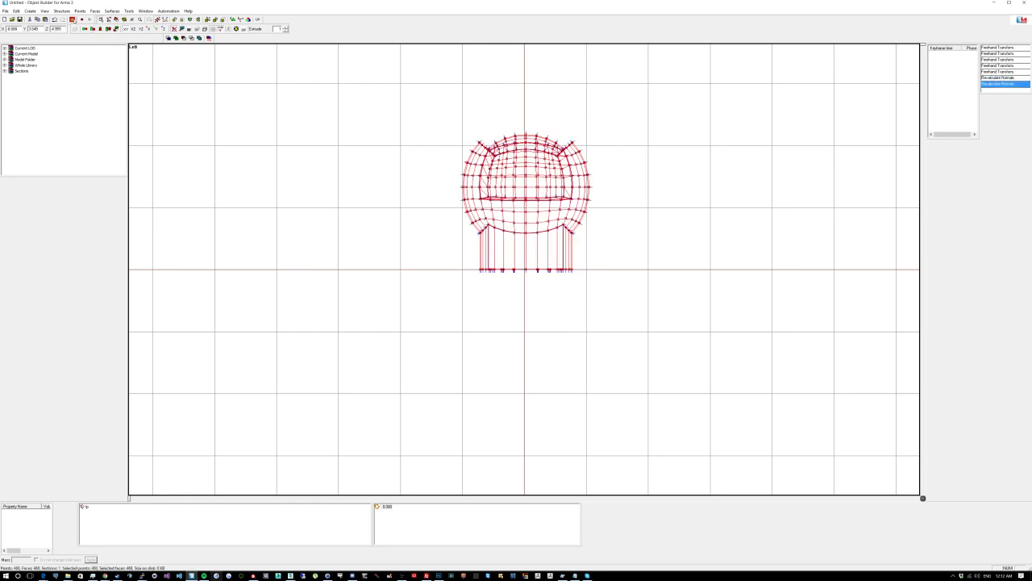
Step: Preview the mesh in the Model viewer, inspect its shape and shading, and return to Object Builder
{"action": "left_click", "coordinate": [73, 19]}
{"action": "left_click", "coordinate": [85, 24]}
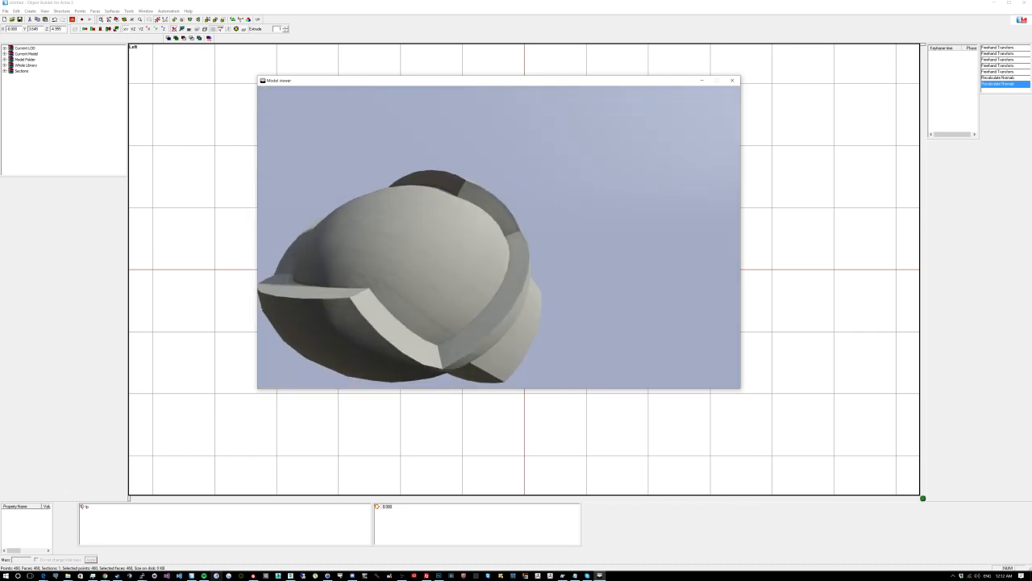
{"action": "key", "text": "alt+Tab"}
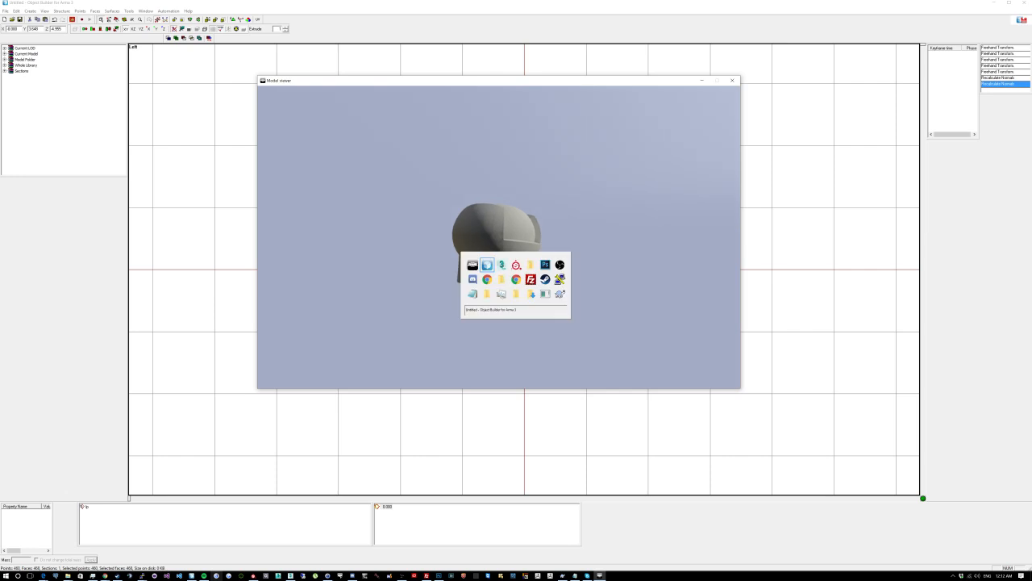
Step: Add a new LOD to the model and set its type to ShadowVolume
{"action": "right_click", "coordinate": [423, 543]}
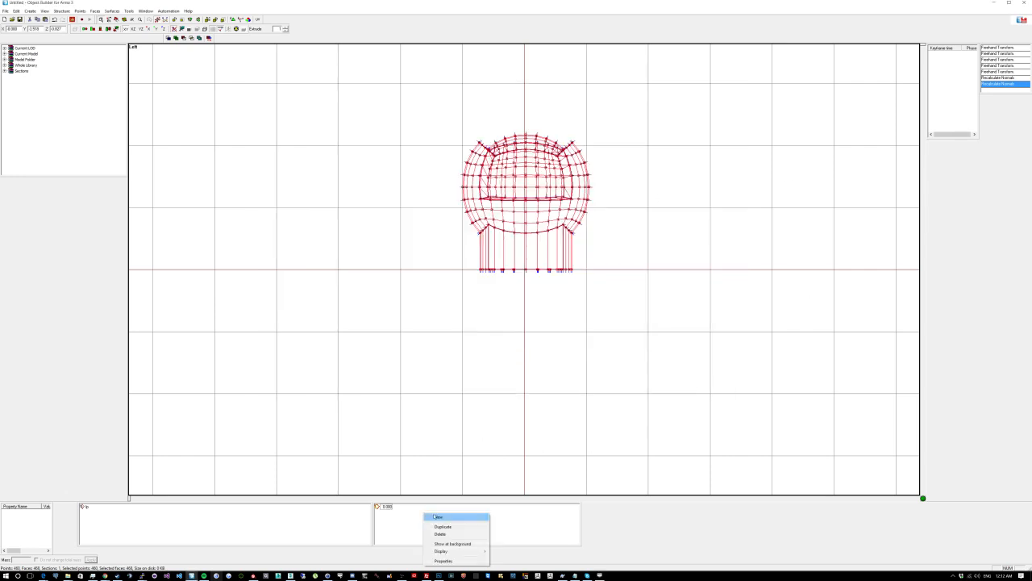
{"action": "left_click", "coordinate": [447, 517]}
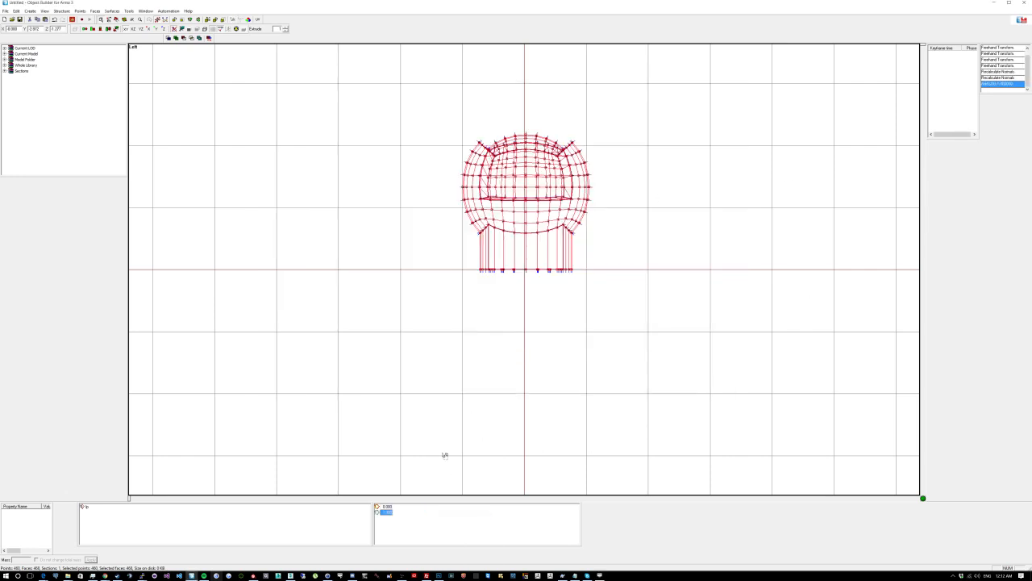
{"action": "right_click", "coordinate": [384, 513]}
{"action": "left_click", "coordinate": [412, 562]}
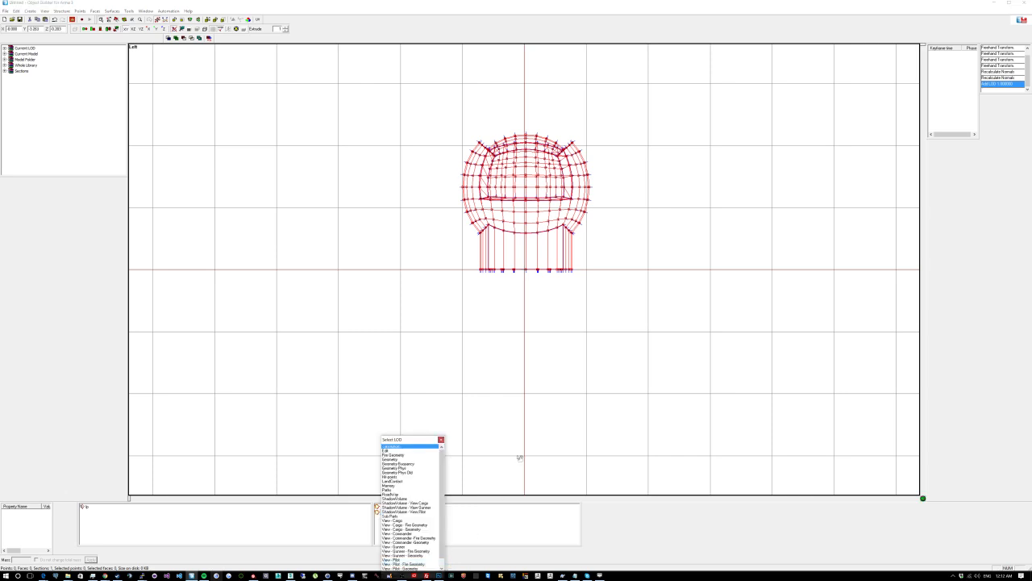
{"action": "double_click", "coordinate": [395, 499]}
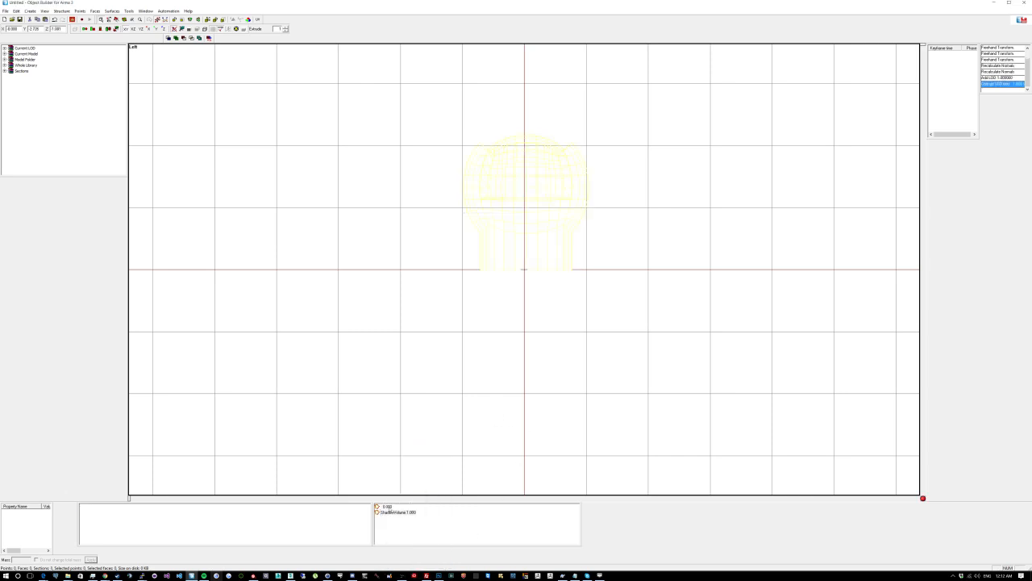
Step: Make the 0.000 LOD the active one again, check the mesh in the Model viewer, and return to Object Builder
{"action": "key", "text": "ctrl+v"}
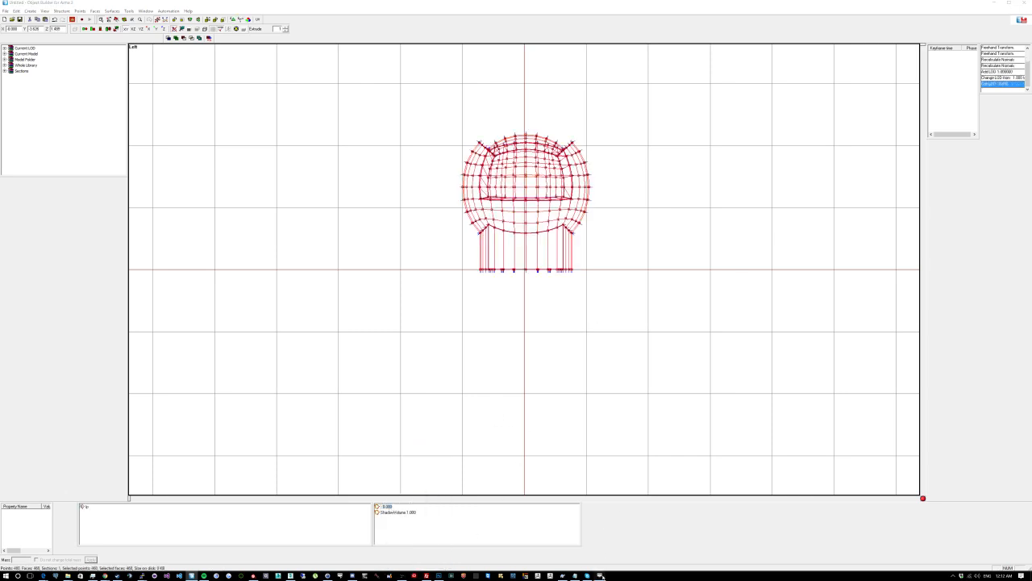
{"action": "left_click", "coordinate": [600, 576]}
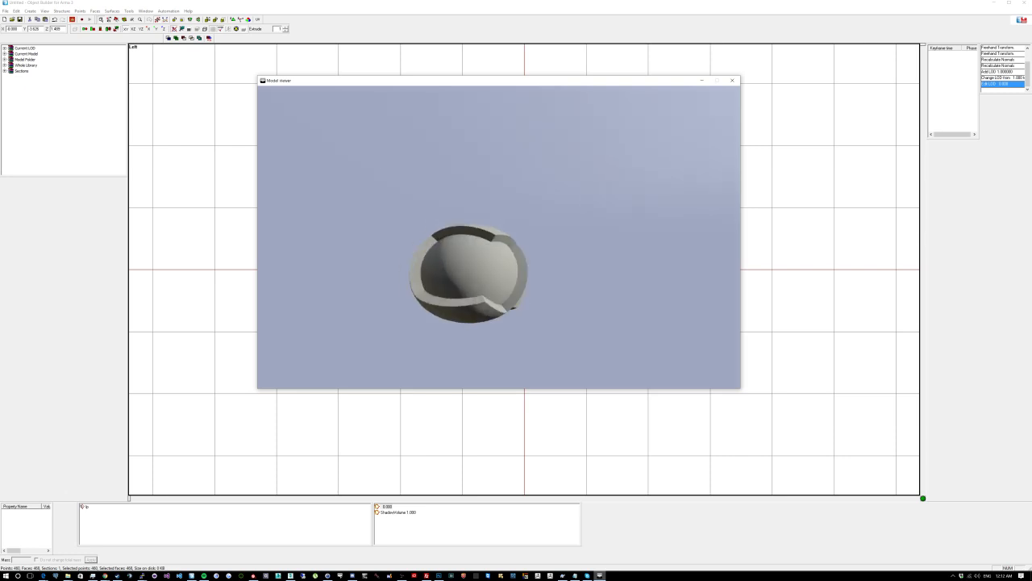
{"action": "key", "text": "alt+Tab"}
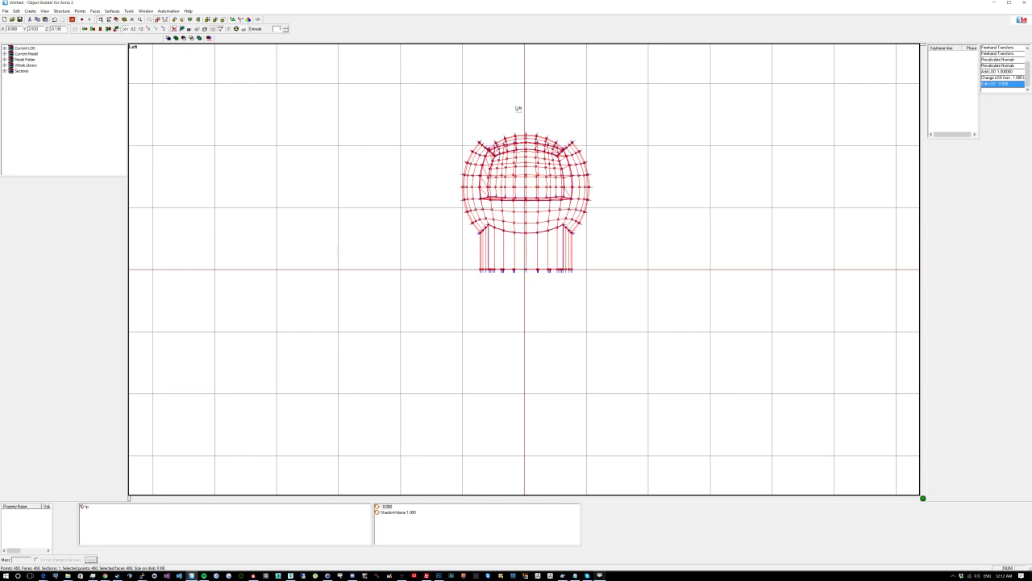
Step: Assign sample_co.tga from the sample\data folder as the texture of all selected faces and apply the face properties
{"action": "key", "text": "e"}
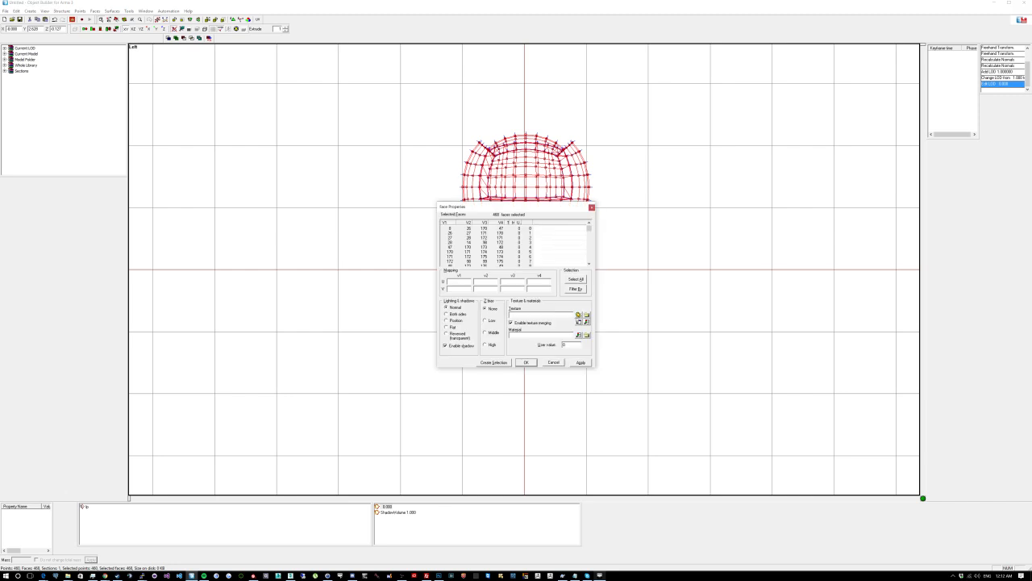
{"action": "left_click", "coordinate": [586, 315]}
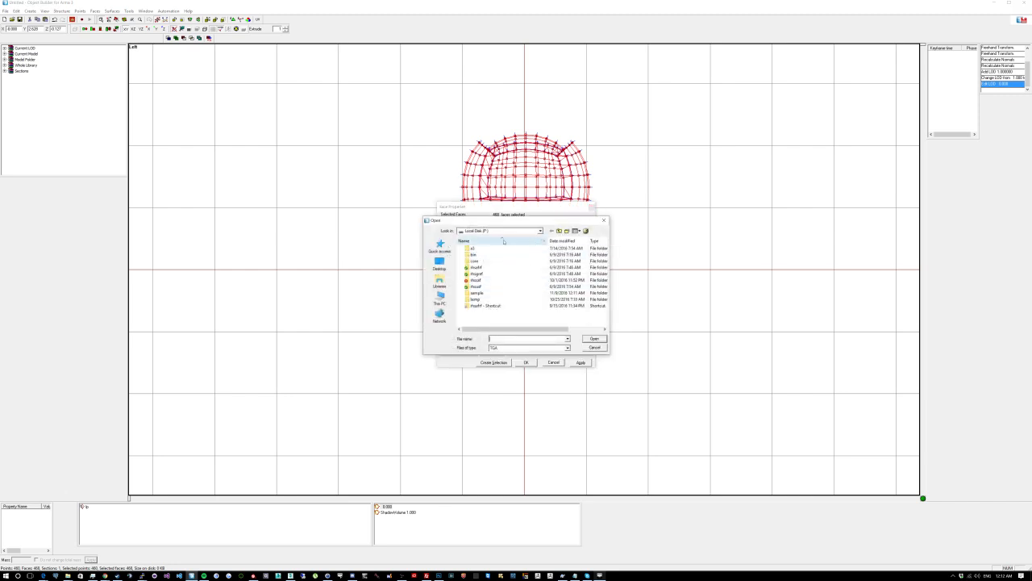
{"action": "double_click", "coordinate": [476, 299]}
{"action": "double_click", "coordinate": [476, 258]}
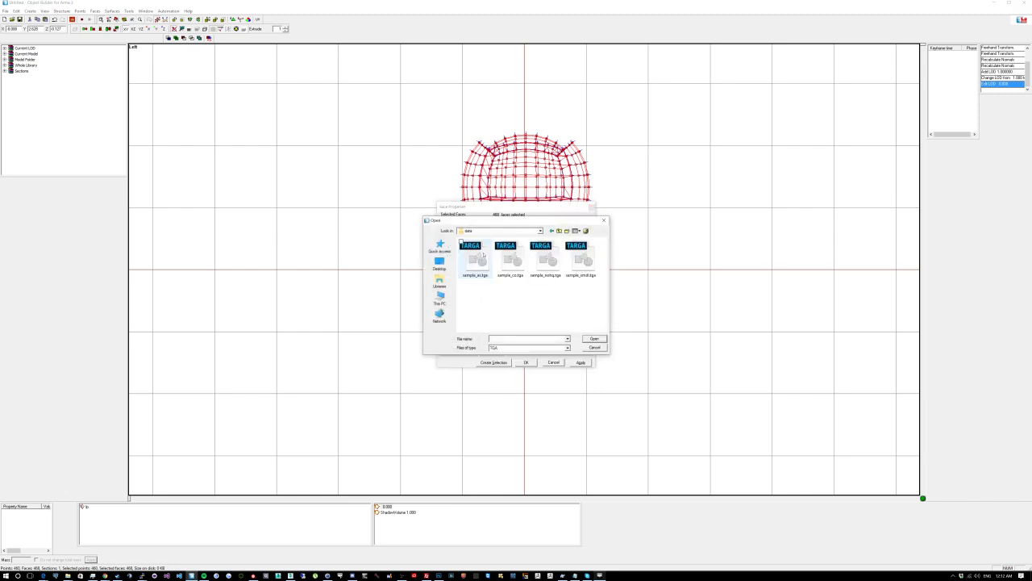
{"action": "left_click", "coordinate": [513, 262]}
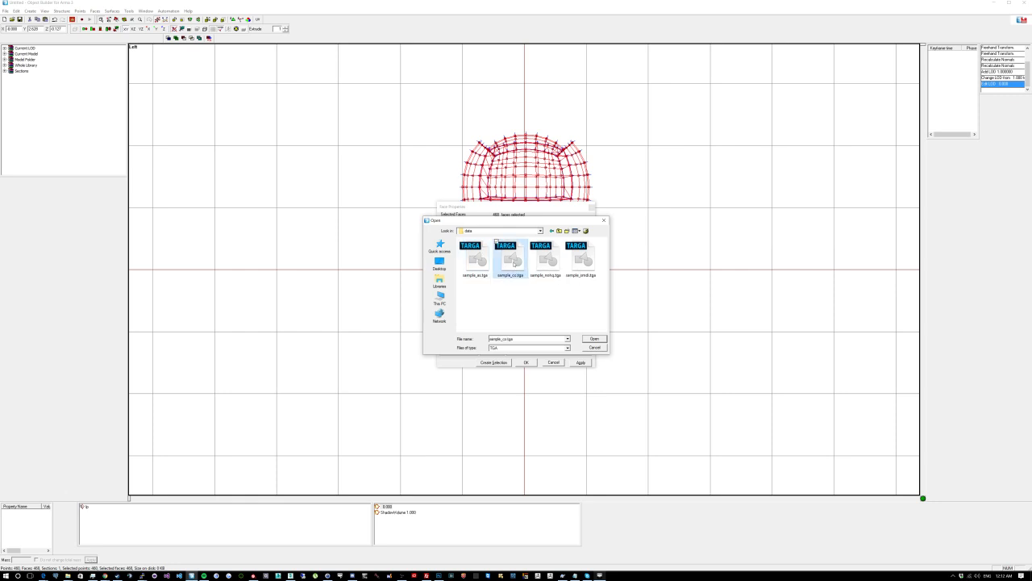
{"action": "left_click", "coordinate": [596, 339]}
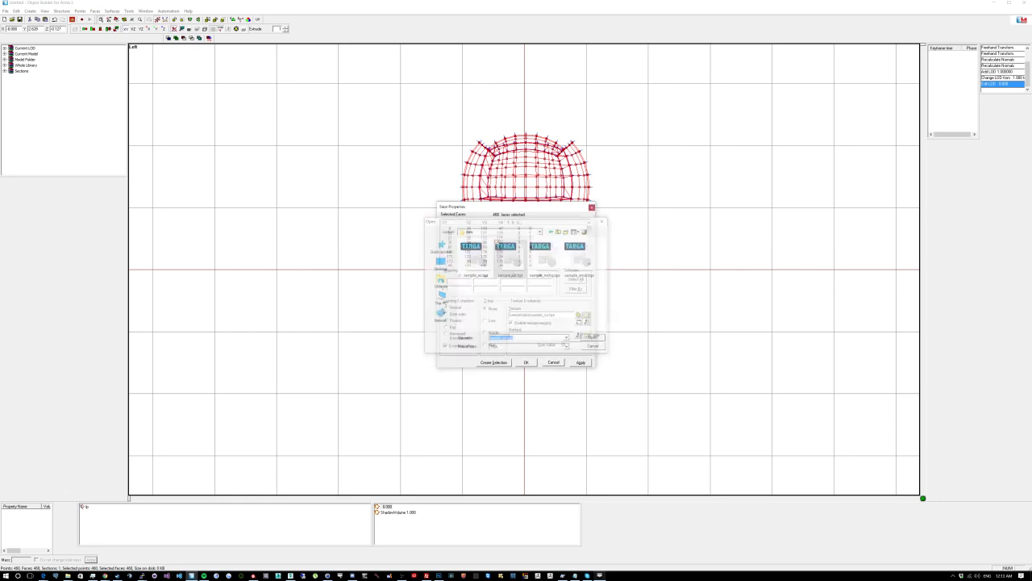
{"action": "left_click", "coordinate": [581, 362]}
{"action": "left_click", "coordinate": [526, 362]}
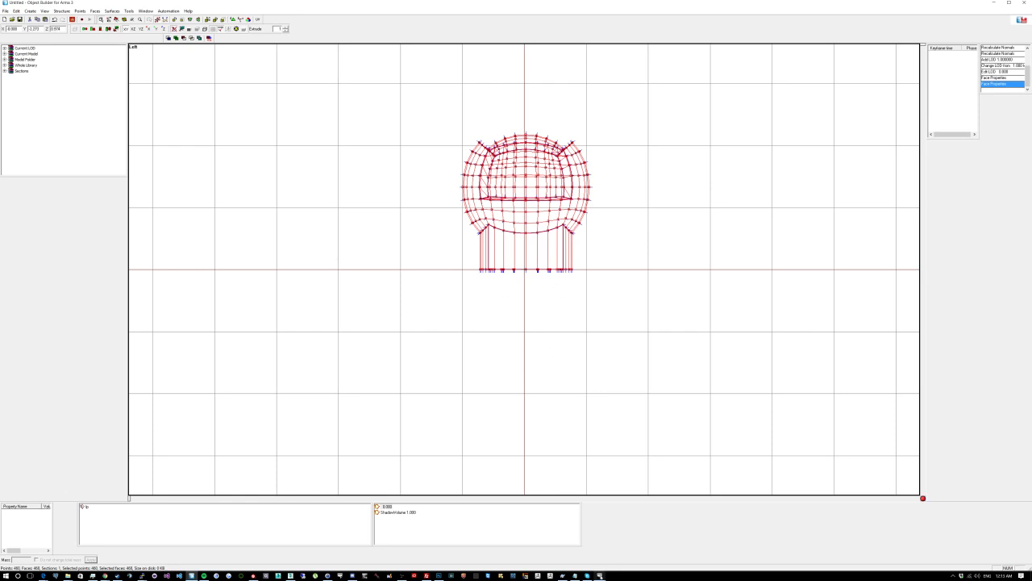
Step: Inspect the textured mesh in the Model viewer and return to Object Builder
{"action": "mouse_move", "coordinate": [599, 575]}
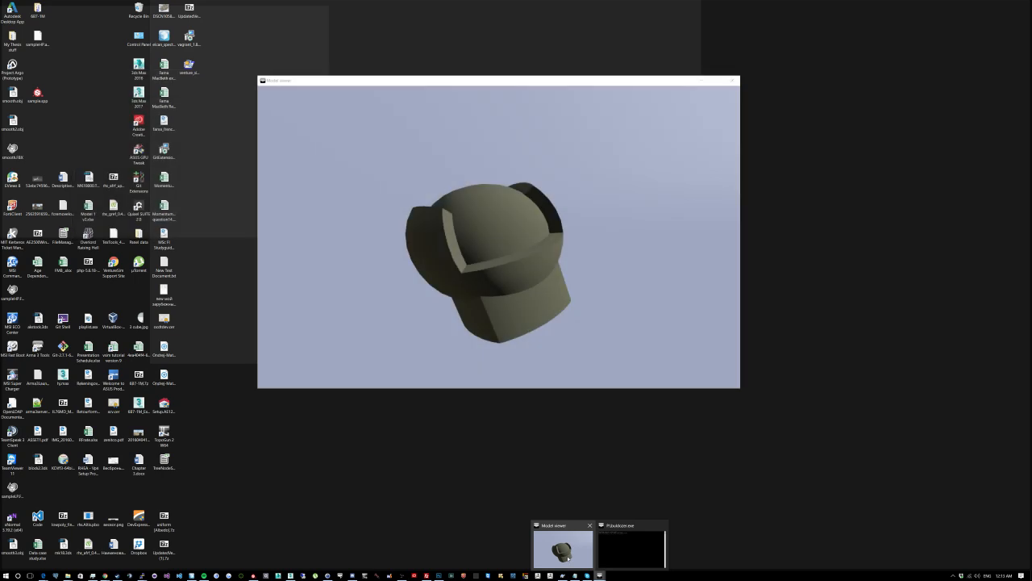
{"action": "left_click", "coordinate": [562, 551]}
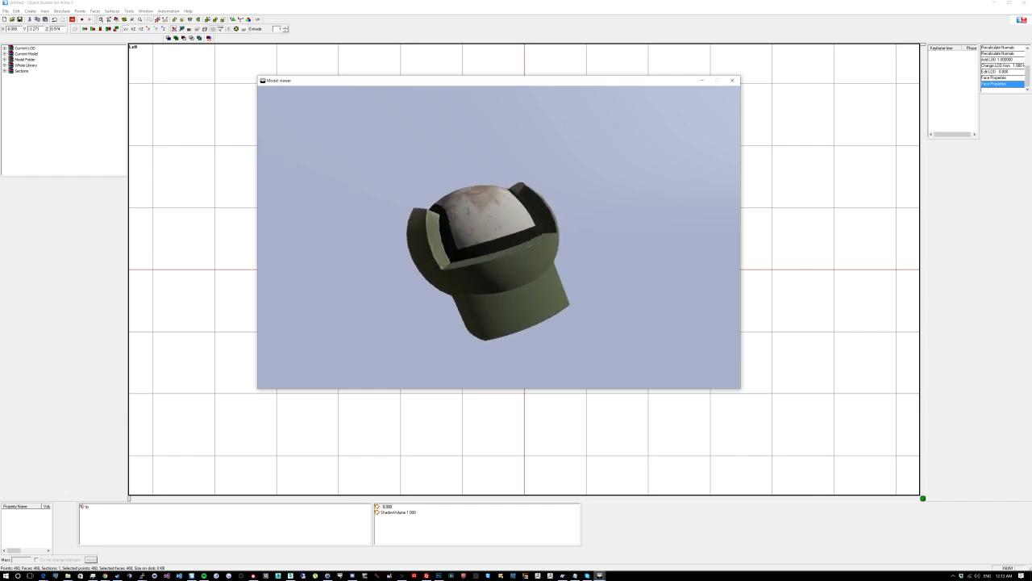
{"action": "key", "text": "alt+Tab"}
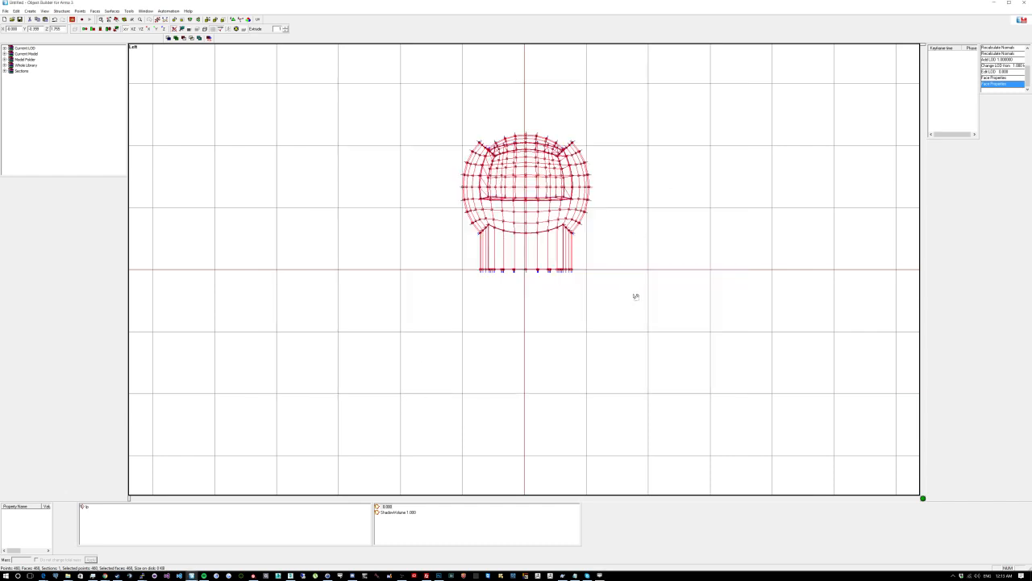
Step: Deselect the mesh and save the model as sample in Arma 3 P3D format in the P:\sample folder
{"action": "left_click", "coordinate": [635, 290]}
{"action": "key", "text": "ctrl+s"}
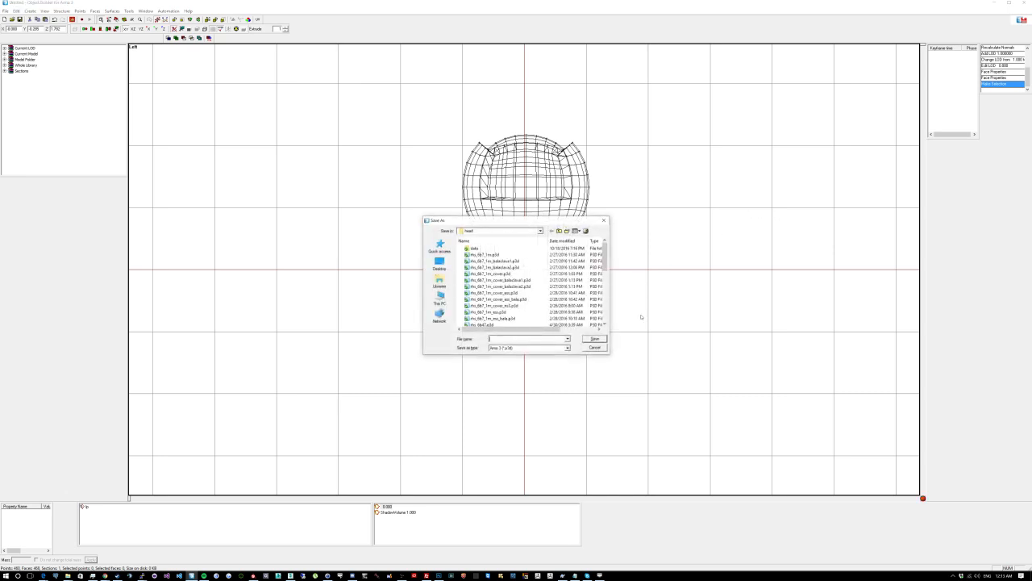
{"action": "left_click", "coordinate": [560, 231]}
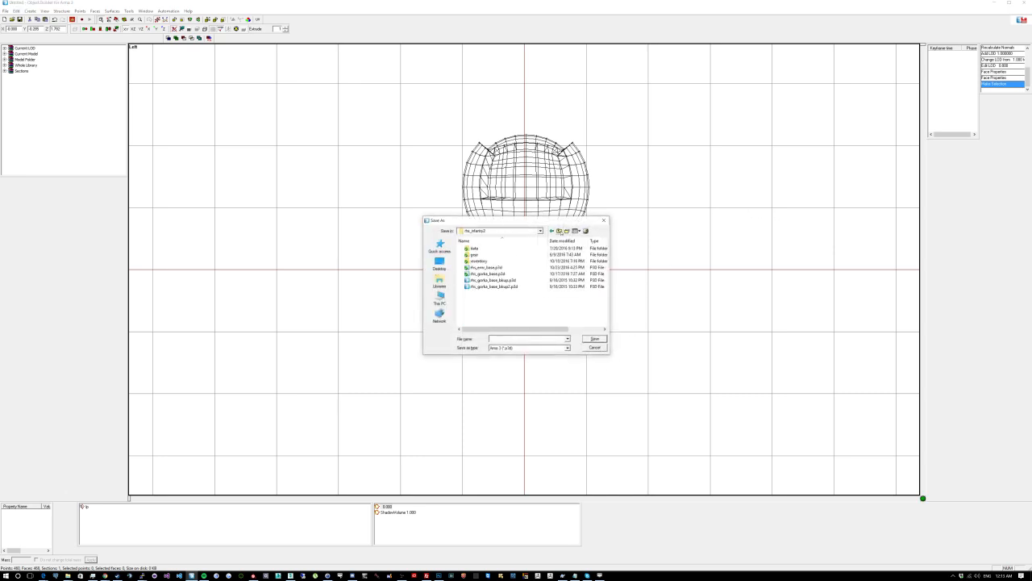
{"action": "left_click", "coordinate": [561, 232]}
{"action": "left_click", "coordinate": [560, 231]}
{"action": "left_click", "coordinate": [561, 232]}
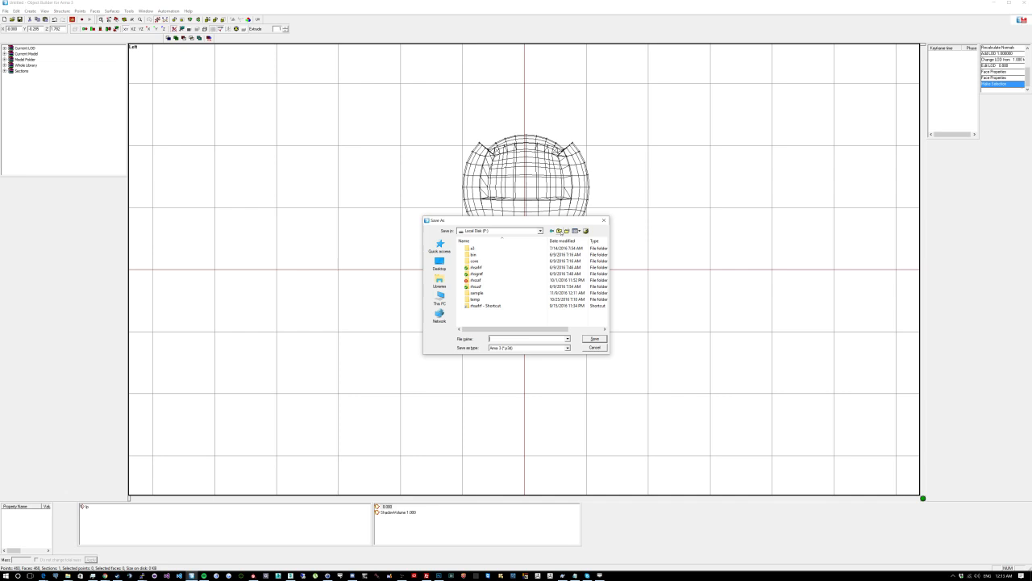
{"action": "double_click", "coordinate": [484, 292]}
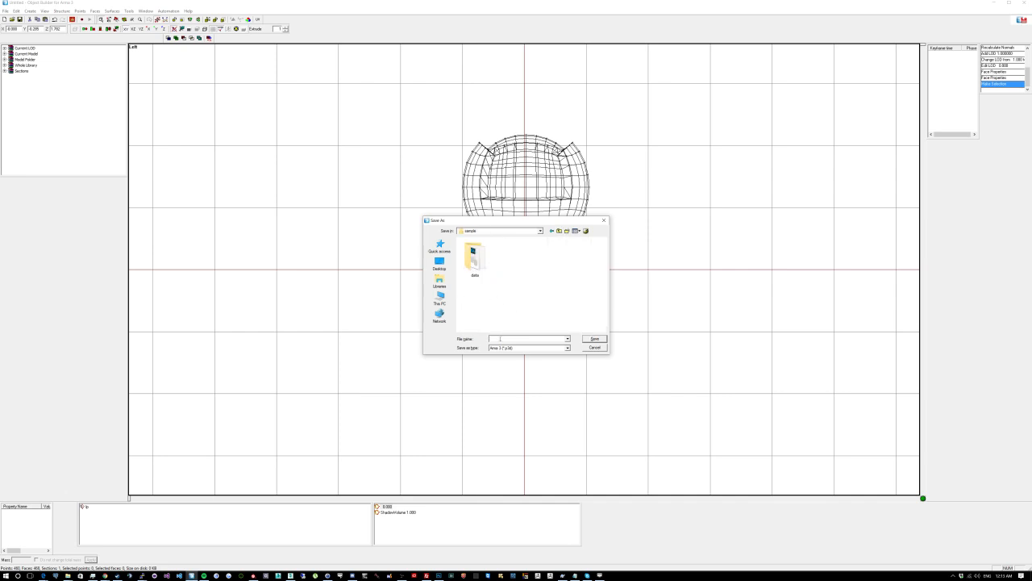
{"action": "type", "text": "sample"}
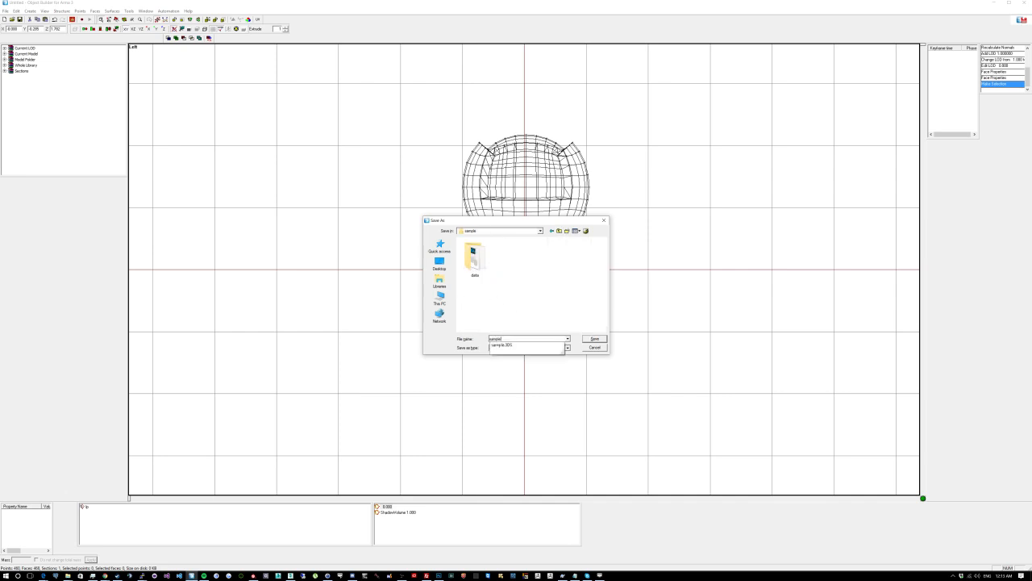
{"action": "key", "text": "Return"}
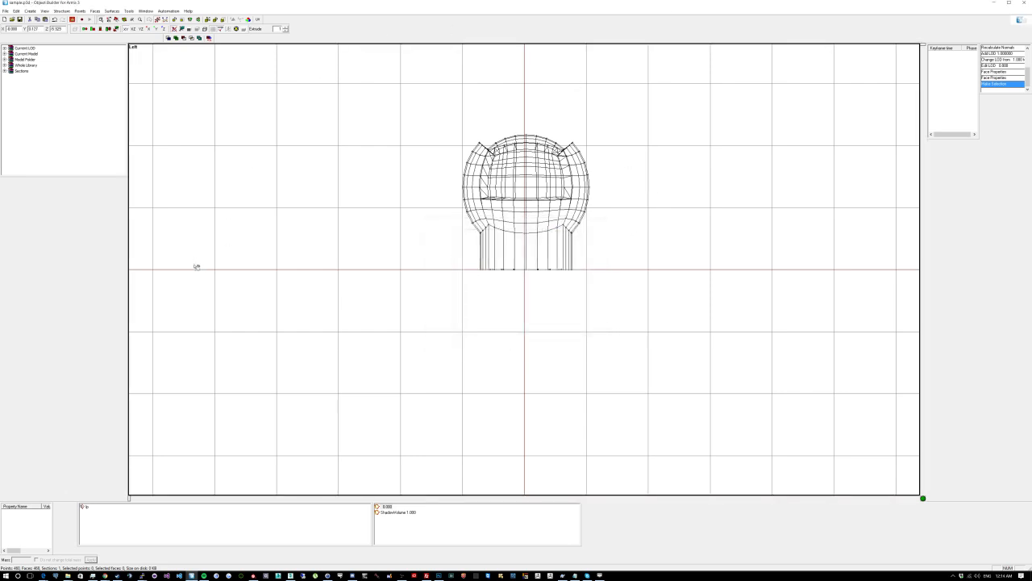
Step: Switch to File Explorer and open the rhsafrf\addons folder on the P: drive
{"action": "mouse_move", "coordinate": [94, 575]}
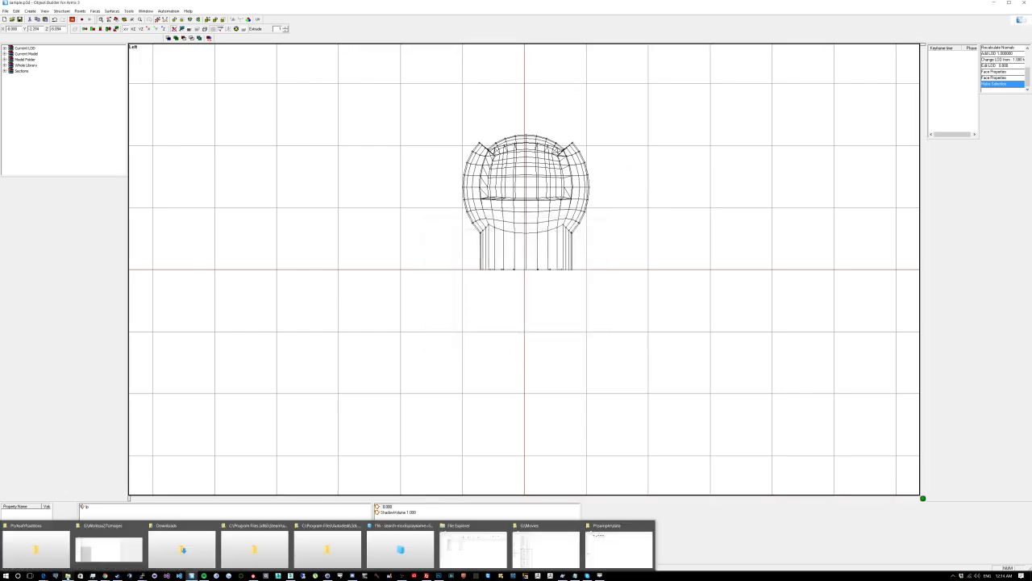
{"action": "left_click", "coordinate": [244, 550]}
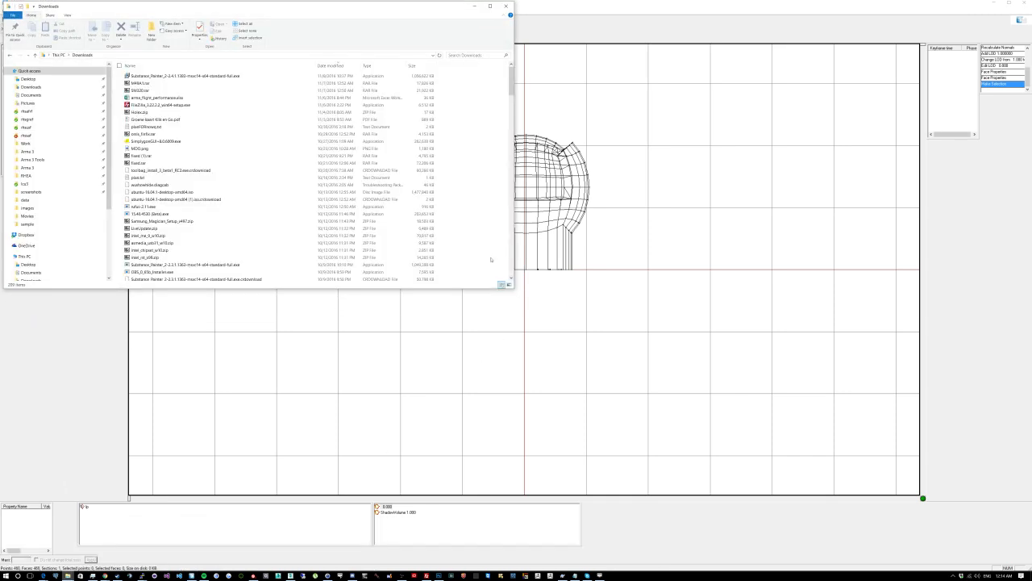
{"action": "scroll", "coordinate": [64, 193], "scroll_direction": "down", "scroll_amount": 4}
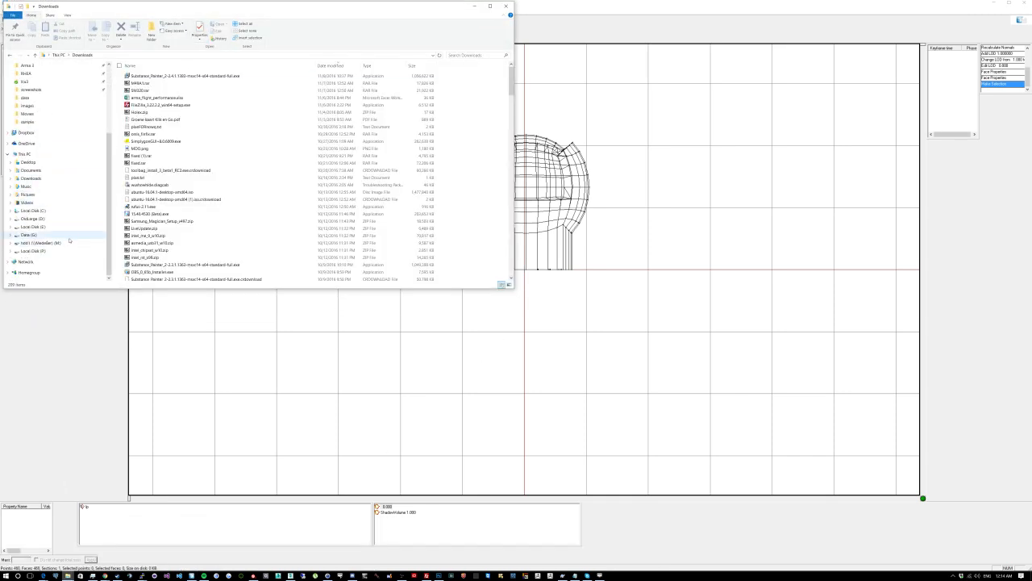
{"action": "left_click", "coordinate": [31, 251]}
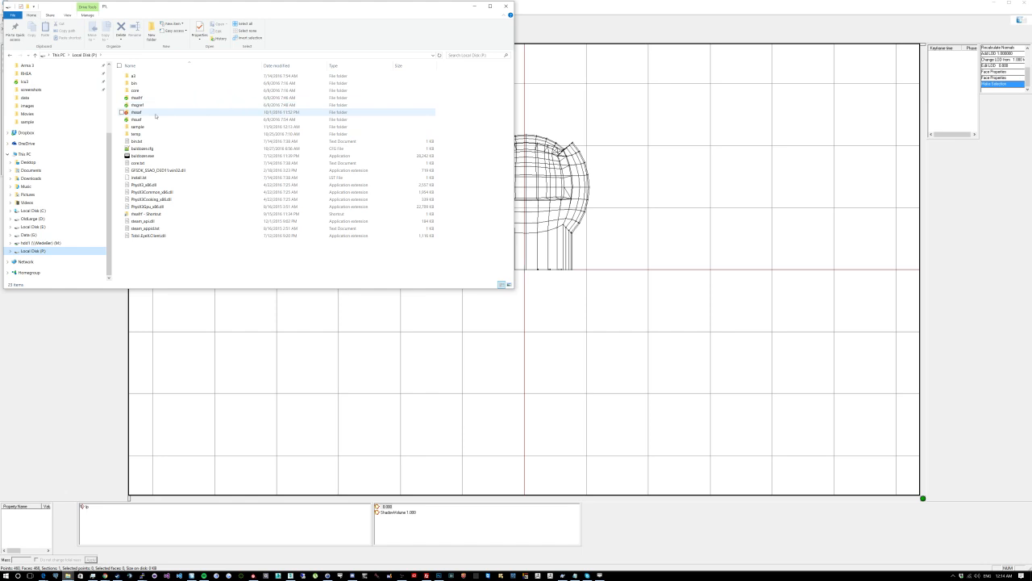
{"action": "double_click", "coordinate": [141, 98]}
{"action": "double_click", "coordinate": [142, 83]}
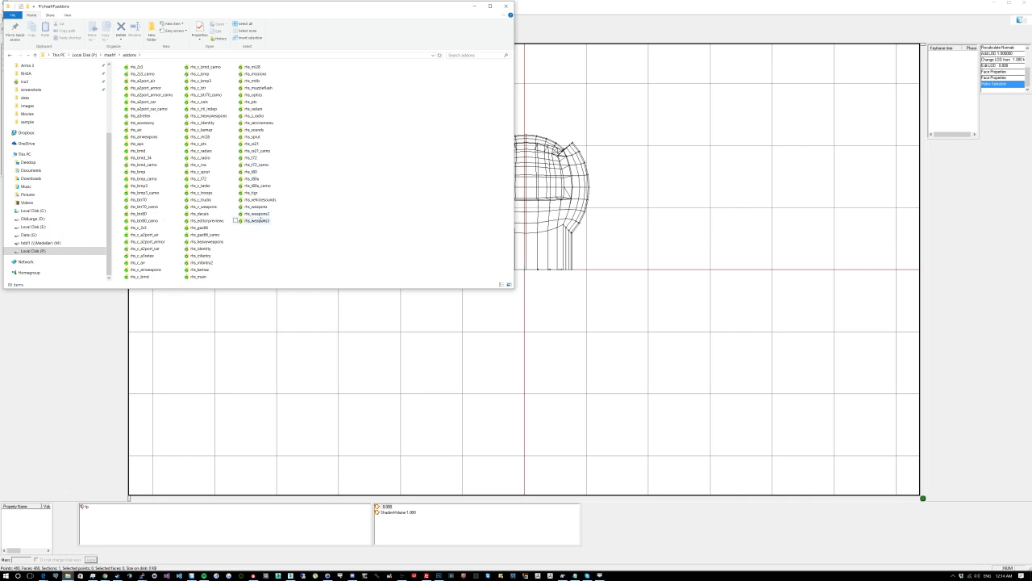
Step: Look through the rhs_weapons and rhs_weapons2 addon folders for an existing material file
{"action": "double_click", "coordinate": [260, 207]}
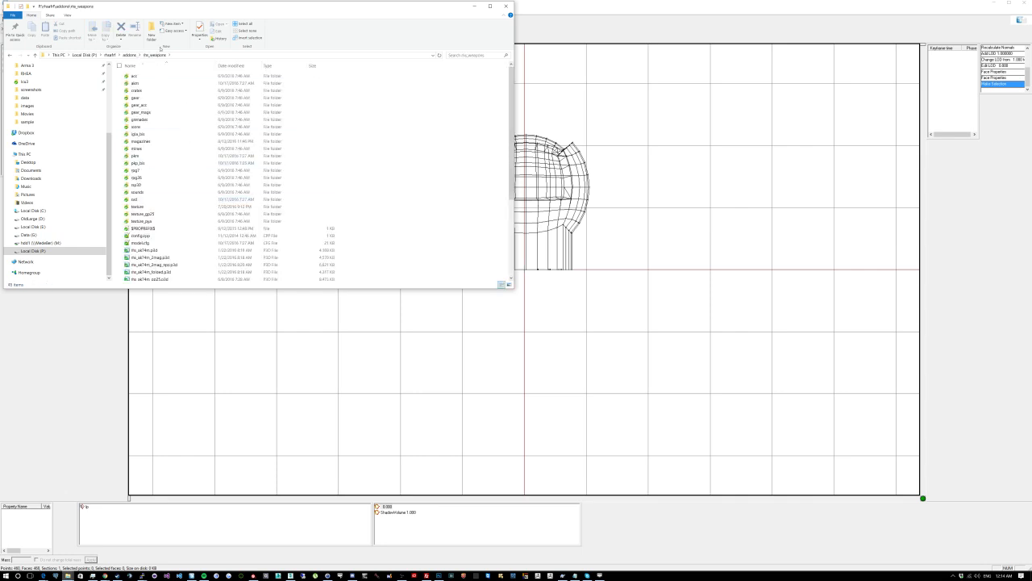
{"action": "left_click", "coordinate": [129, 55]}
{"action": "double_click", "coordinate": [255, 214]}
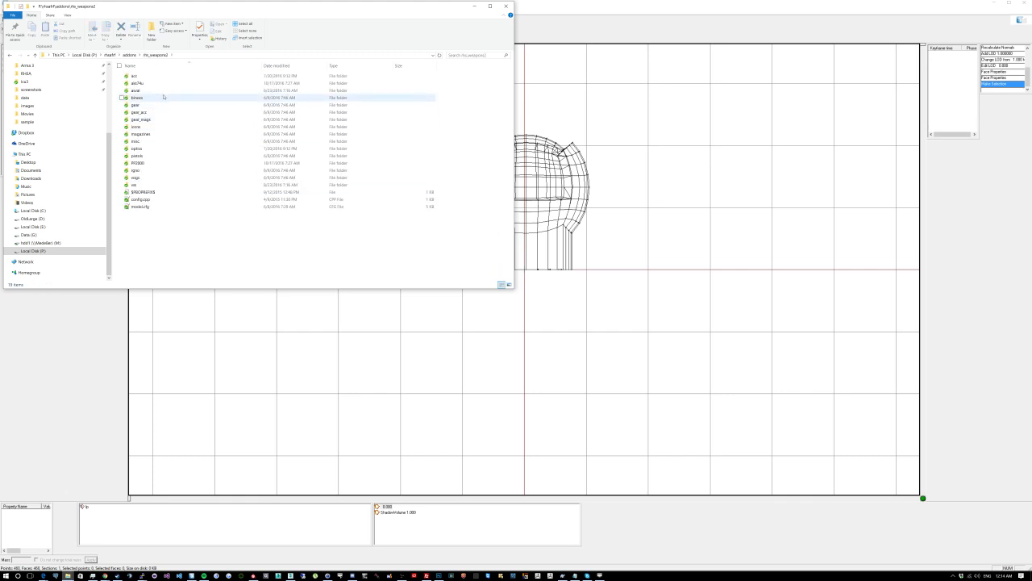
Step: Open the rhs_weapons3\zenitco\data addon folder and select the rhs_zenitco_01.rvmat material file
{"action": "left_click", "coordinate": [139, 56]}
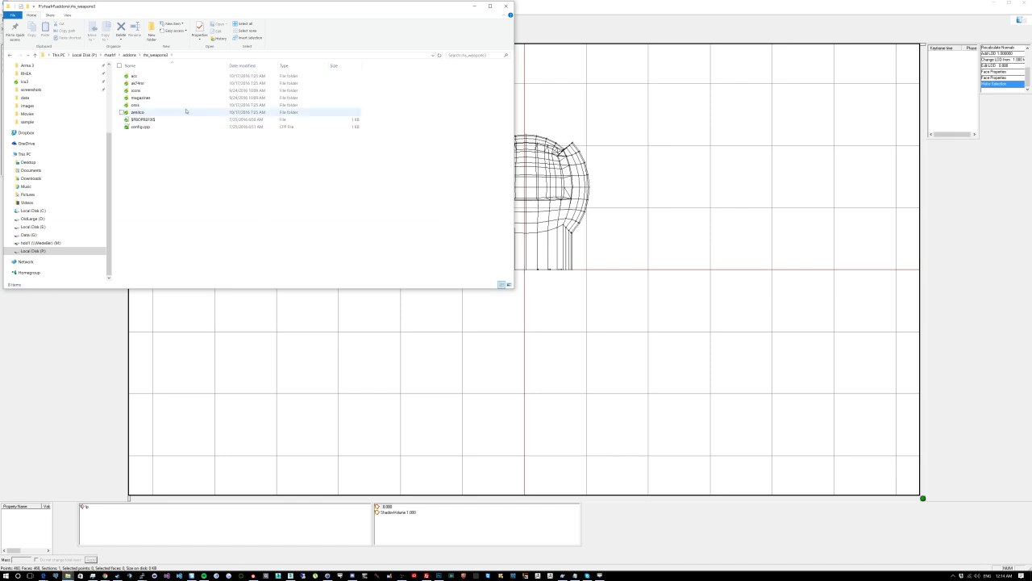
{"action": "double_click", "coordinate": [146, 112]}
{"action": "double_click", "coordinate": [135, 76]}
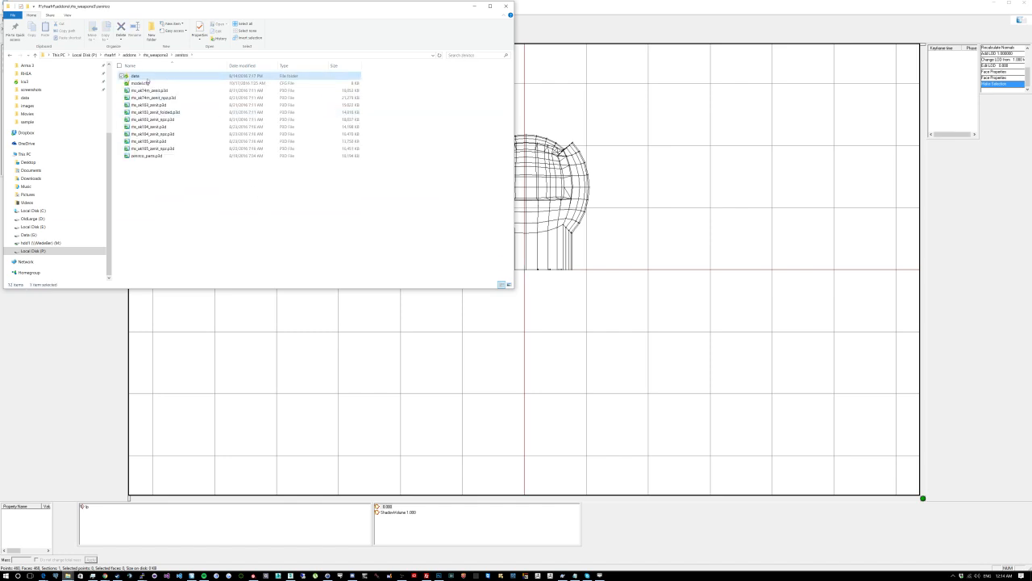
{"action": "left_click", "coordinate": [136, 80]}
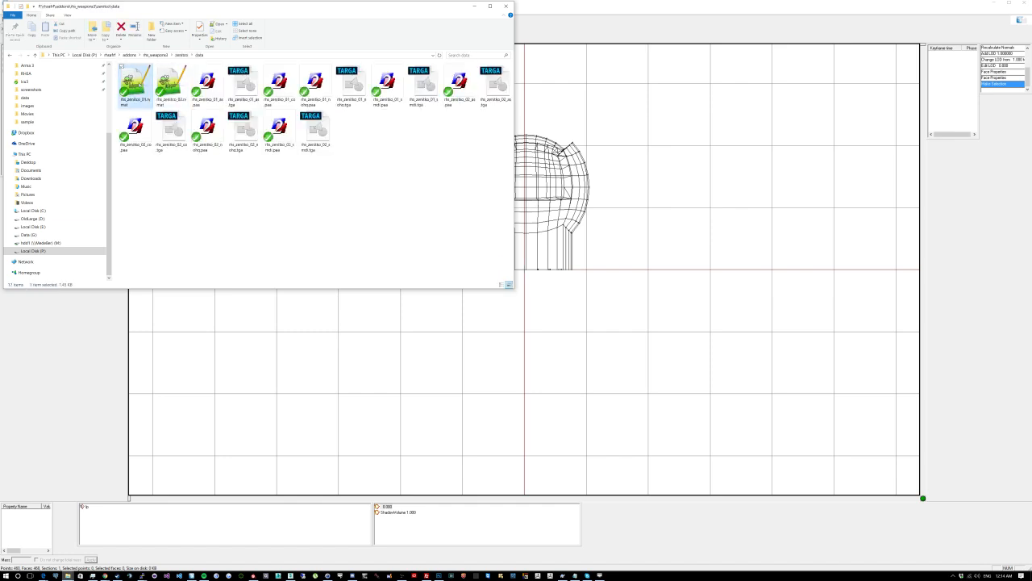
Step: Paste a copy of the rhs_zenitco_01.rvmat material into the P:\sample\data folder
{"action": "left_click", "coordinate": [129, 56]}
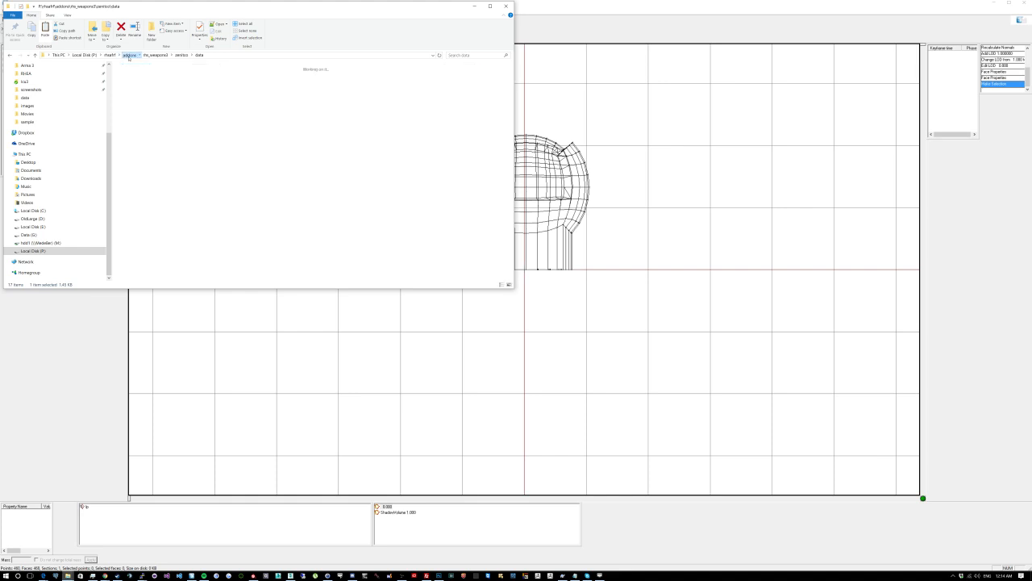
{"action": "left_click", "coordinate": [84, 54]}
{"action": "double_click", "coordinate": [138, 127]}
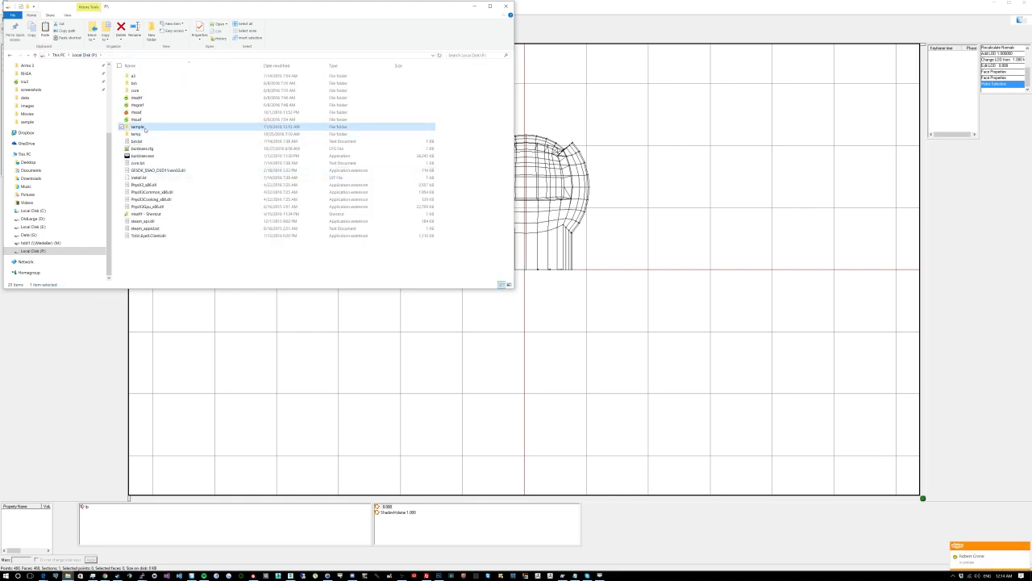
{"action": "double_click", "coordinate": [134, 82]}
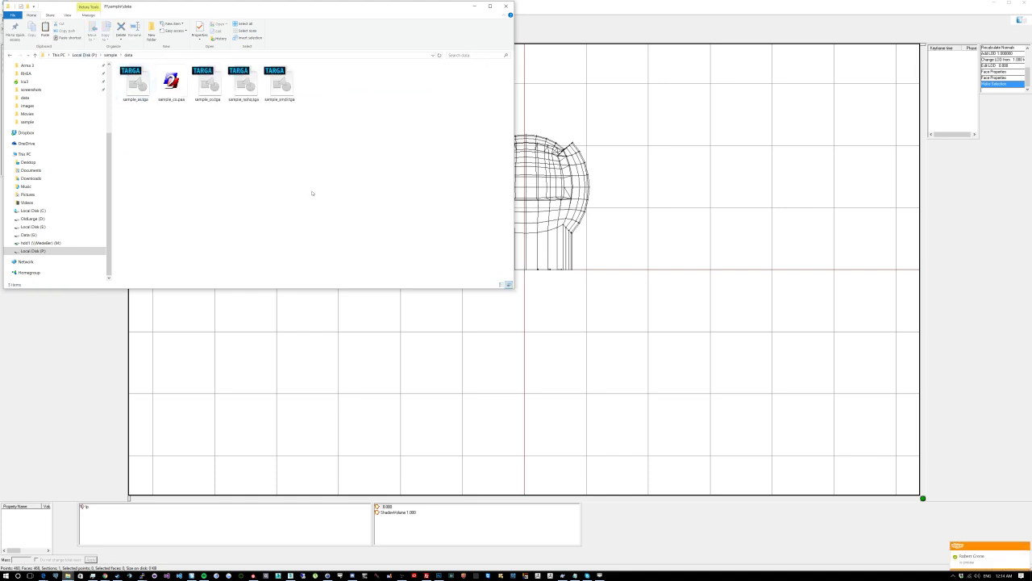
{"action": "key", "text": "ctrl+v"}
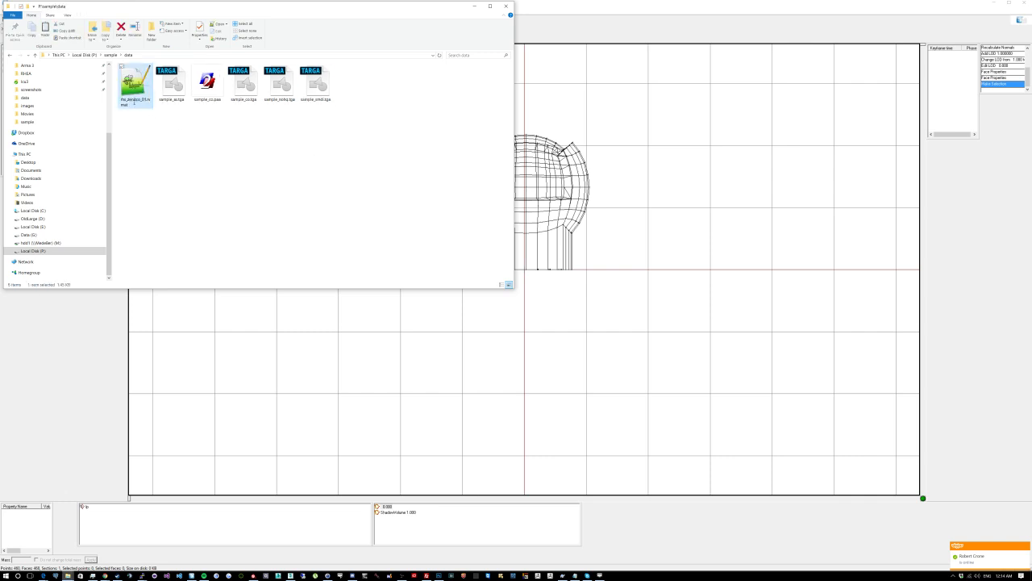
Step: Rename the pasted material file as sample.rvmat and open it in Visual Studio Code
{"action": "left_click", "coordinate": [134, 101]}
{"action": "type", "text": "sample.rvmat"}
{"action": "key", "text": "Return"}
{"action": "right_click", "coordinate": [139, 91]}
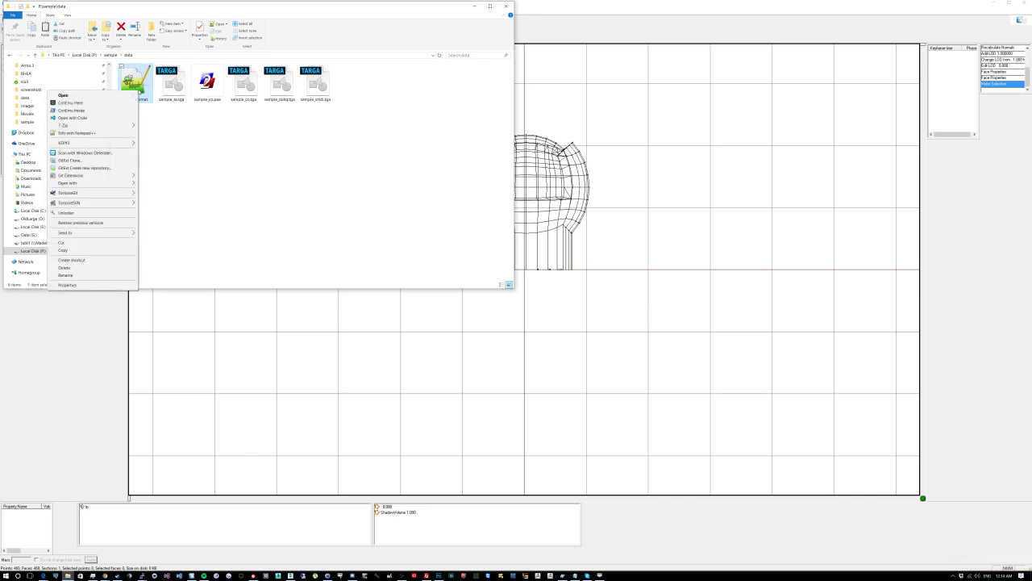
{"action": "left_click", "coordinate": [115, 118]}
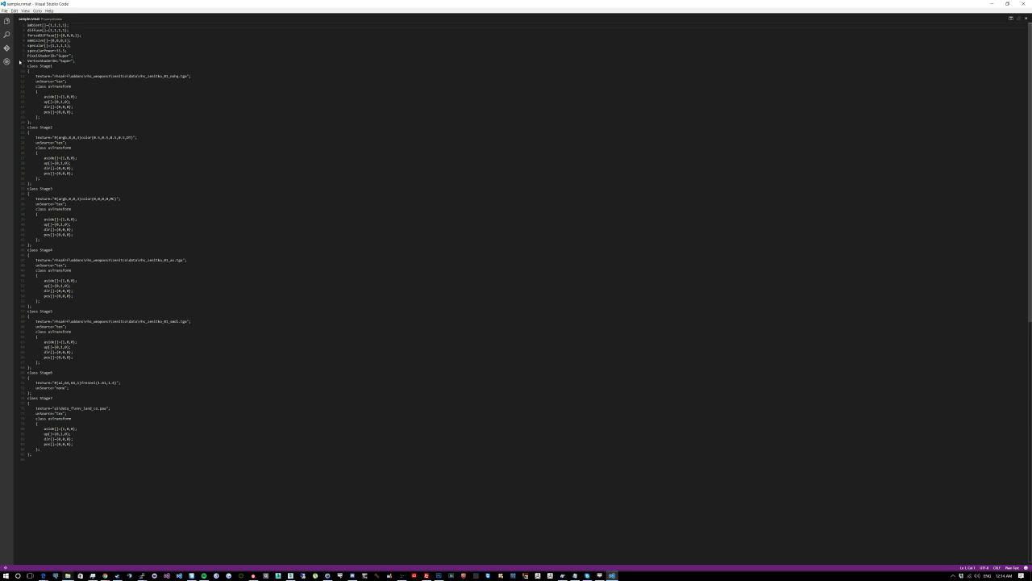
Step: Set the Stage1 texture path to sample\sample_nohq.tga
{"action": "left_click_drag", "start_coordinate": [54, 76], "coordinate": [178, 76]}
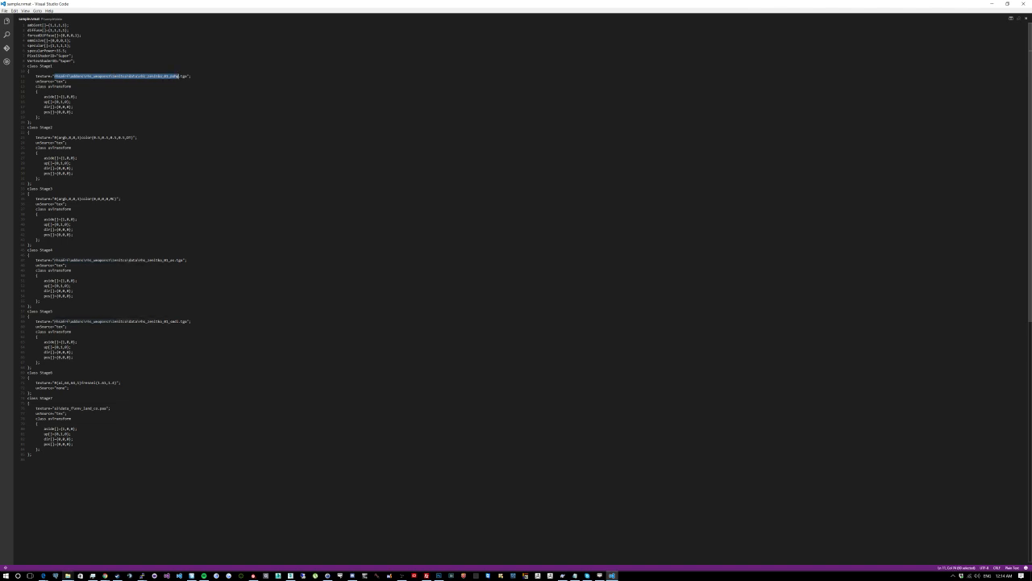
{"action": "type", "text": "sample/sample"}
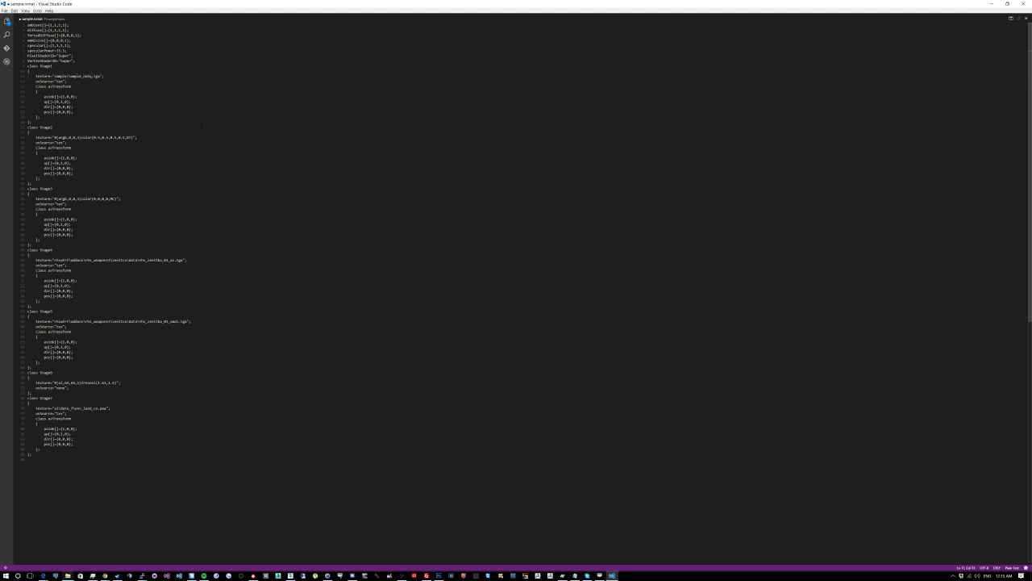
{"action": "double_click", "coordinate": [85, 76]}
{"action": "key", "text": "BackSpace"}
{"action": "type", "text": "\\"}
Step: Set the Stage4 texture path to sample\sample_as.tga and the Stage5 path to sample\sample_smdi.tga
{"action": "left_click_drag", "start_coordinate": [94, 76], "coordinate": [57, 76]}
{"action": "left_click_drag", "start_coordinate": [168, 260], "coordinate": [51, 260]}
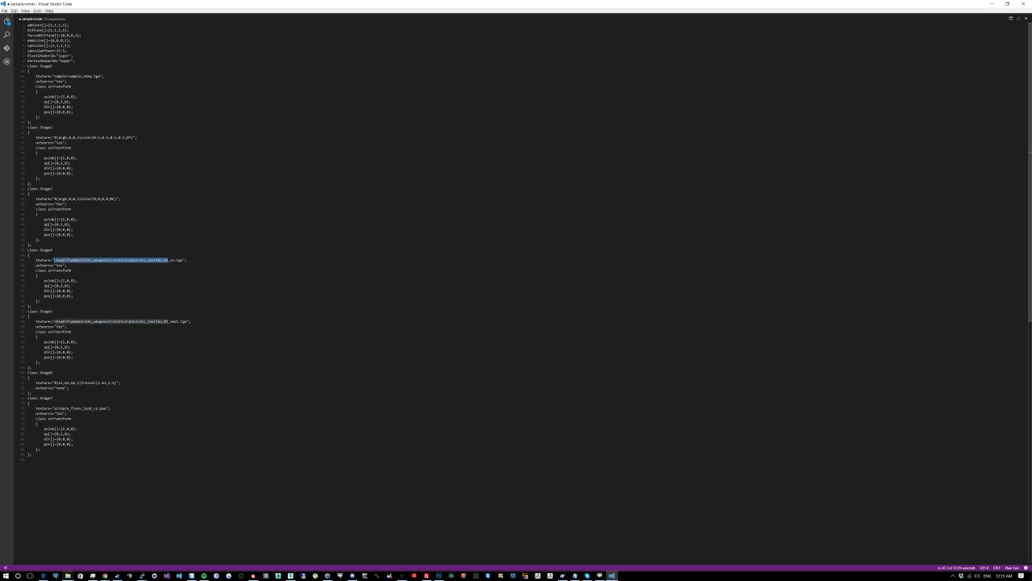
{"action": "type", "text": "sample\\sample"}
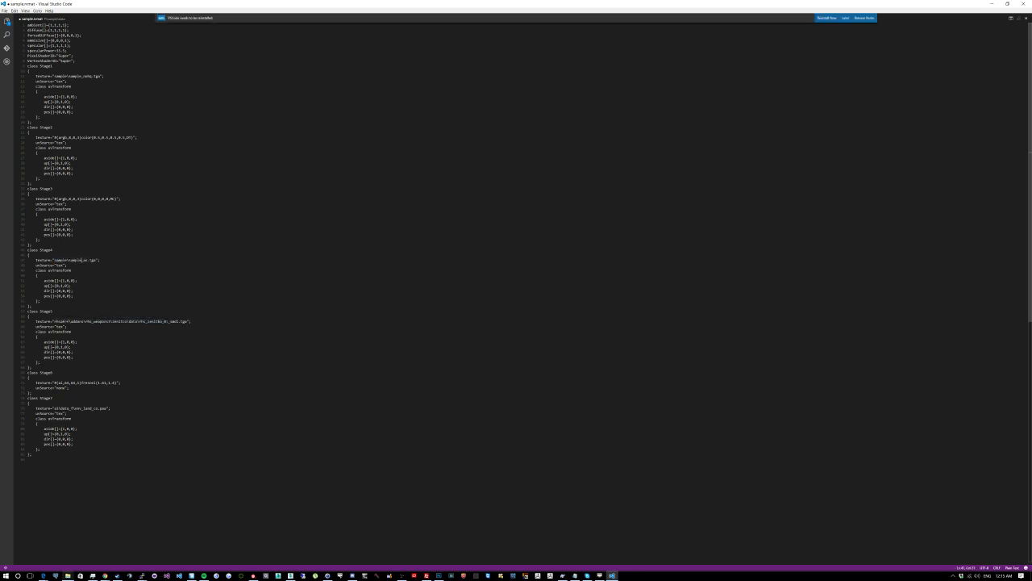
{"action": "left_click_drag", "start_coordinate": [168, 321], "coordinate": [52, 321]}
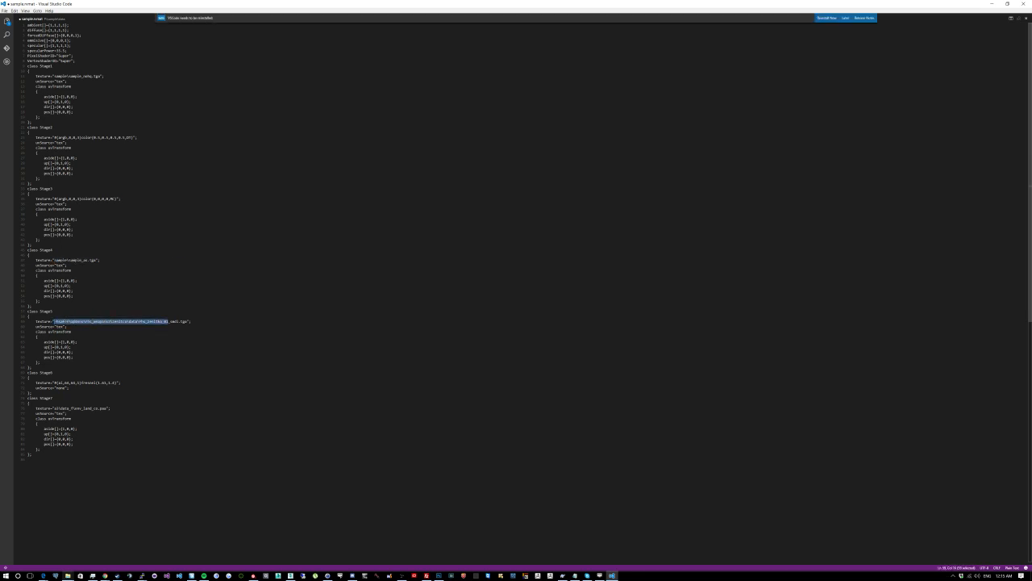
{"action": "type", "text": "sample\\sample"}
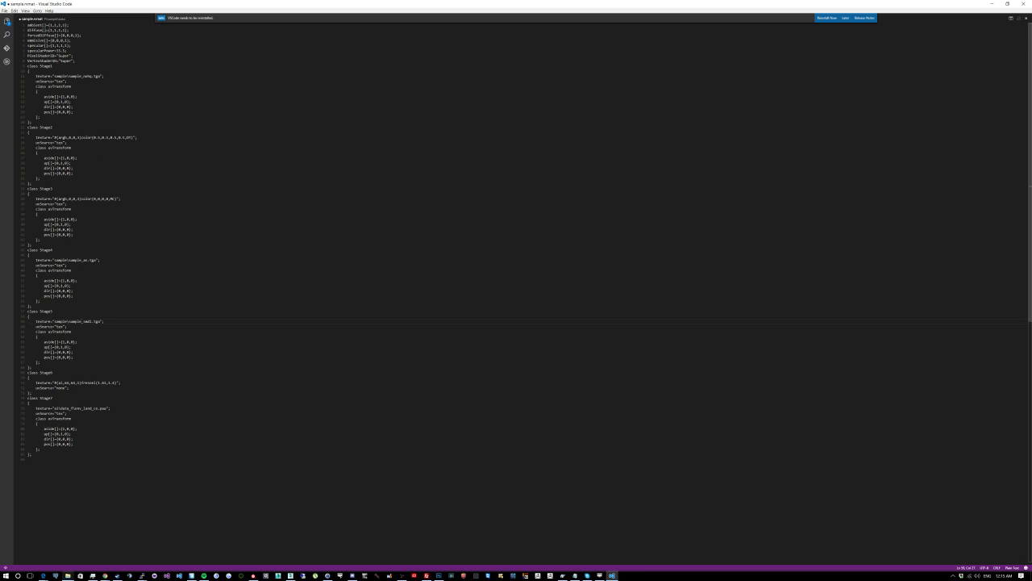
Step: Save sample.rvmat and close the code editor
{"action": "double_click", "coordinate": [56, 50]}
{"action": "left_click", "coordinate": [58, 51]}
{"action": "left_click", "coordinate": [5, 11]}
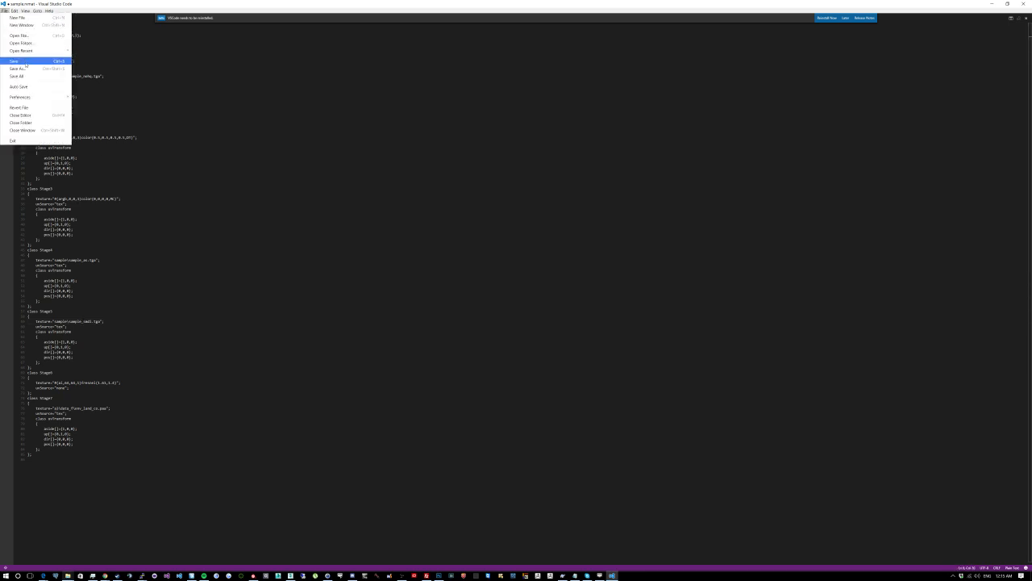
{"action": "left_click", "coordinate": [16, 61]}
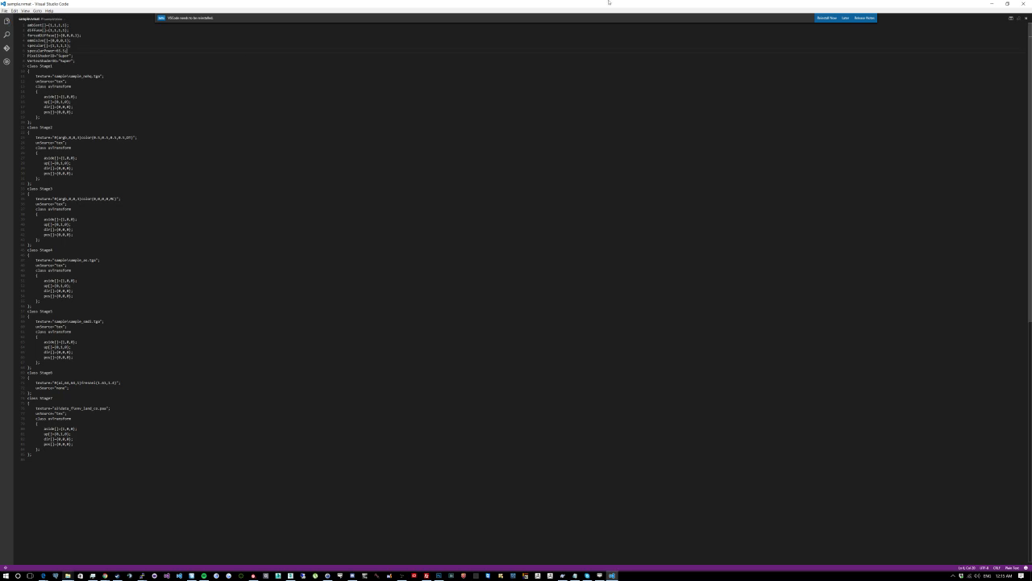
{"action": "left_click", "coordinate": [1023, 4]}
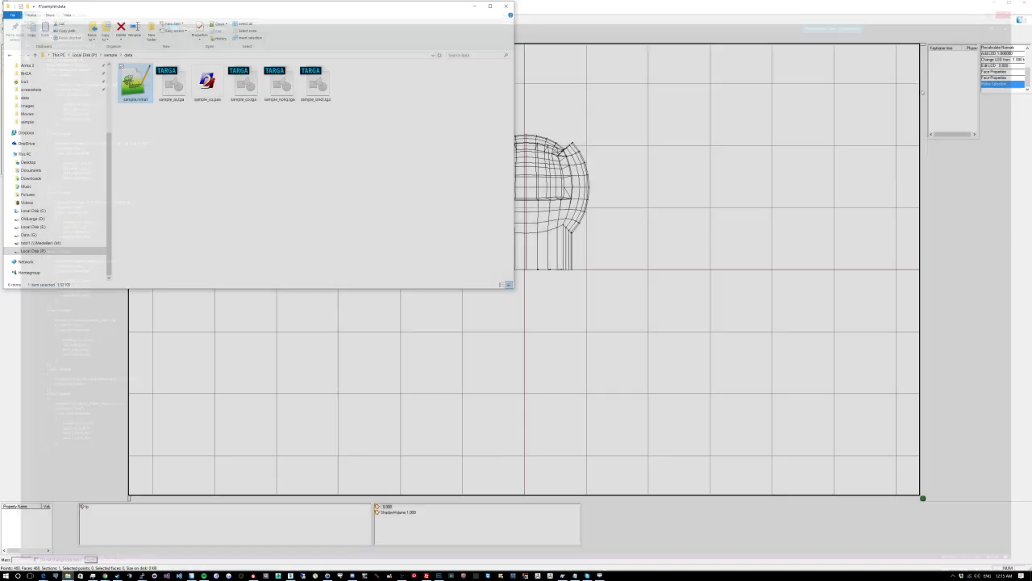
Step: In Object Builder, select the whole mesh and assign sample.rvmat from the data folder as its face material
{"action": "left_click", "coordinate": [693, 259]}
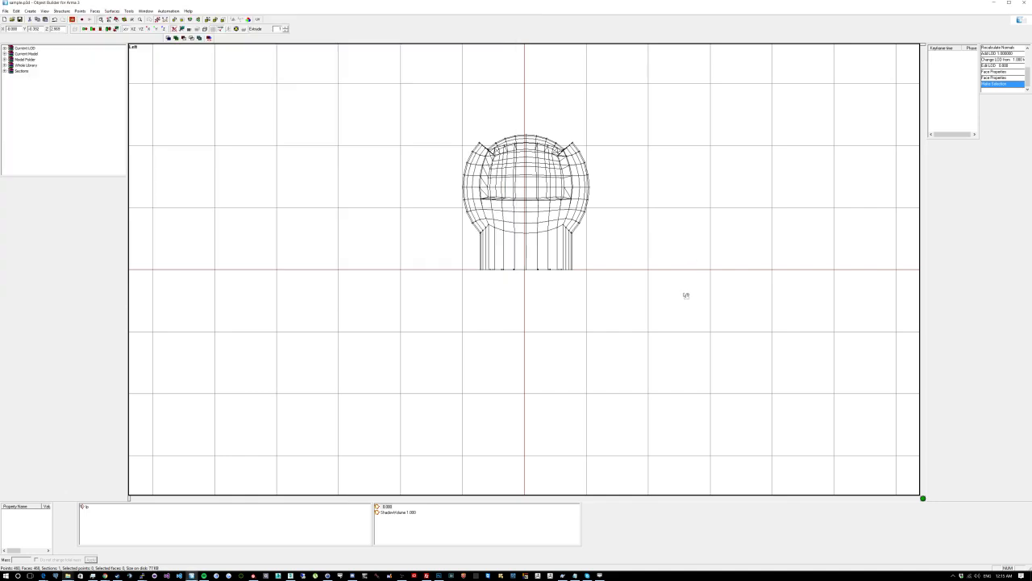
{"action": "left_click_drag", "start_coordinate": [687, 296], "coordinate": [390, 115]}
{"action": "key", "text": "e"}
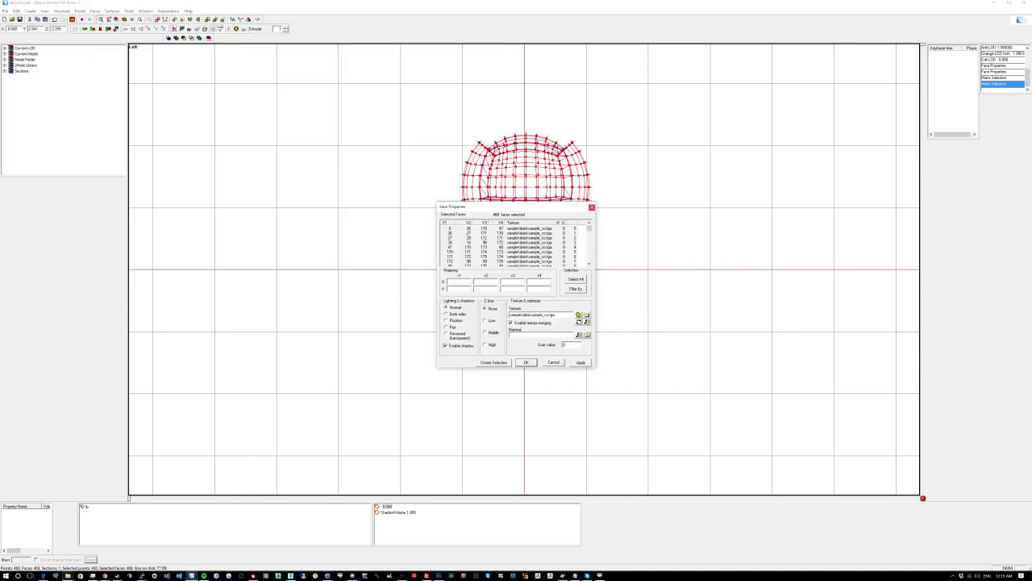
{"action": "left_click", "coordinate": [587, 334]}
{"action": "double_click", "coordinate": [475, 260]}
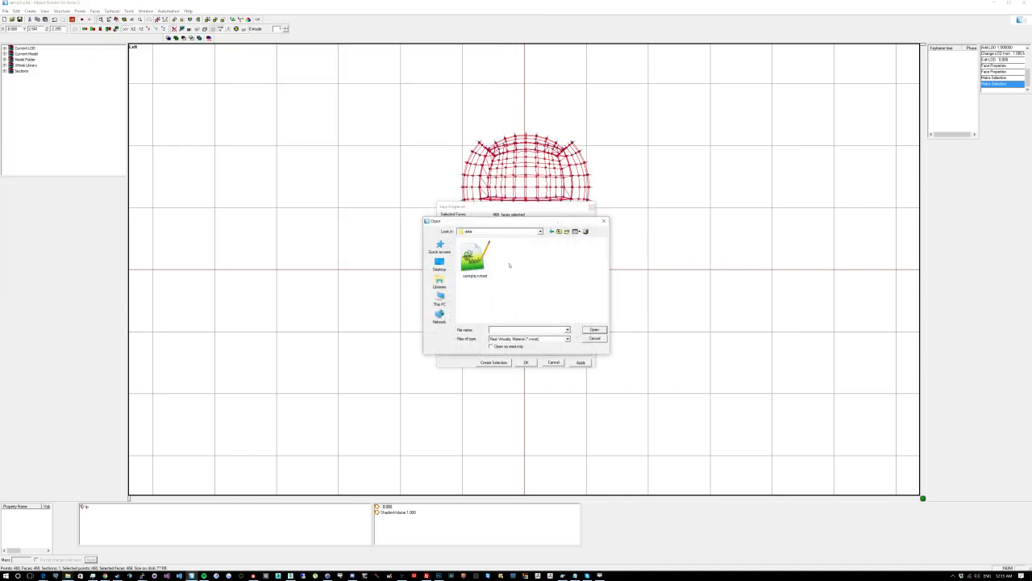
{"action": "double_click", "coordinate": [474, 262]}
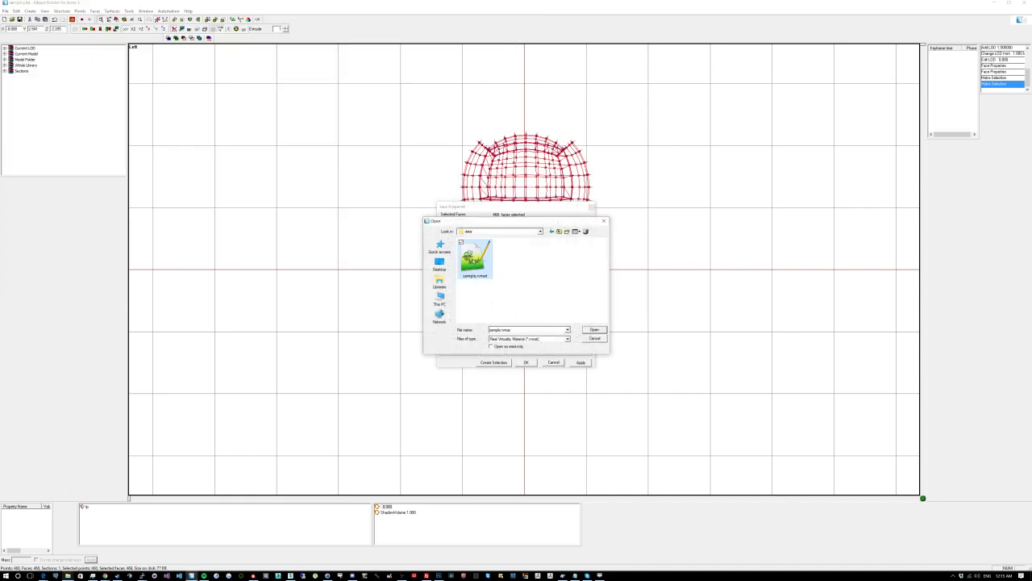
{"action": "left_click", "coordinate": [525, 363]}
Step: Check the model with its new material in the Model Viewer and return to Object Builder
{"action": "mouse_move", "coordinate": [599, 576]}
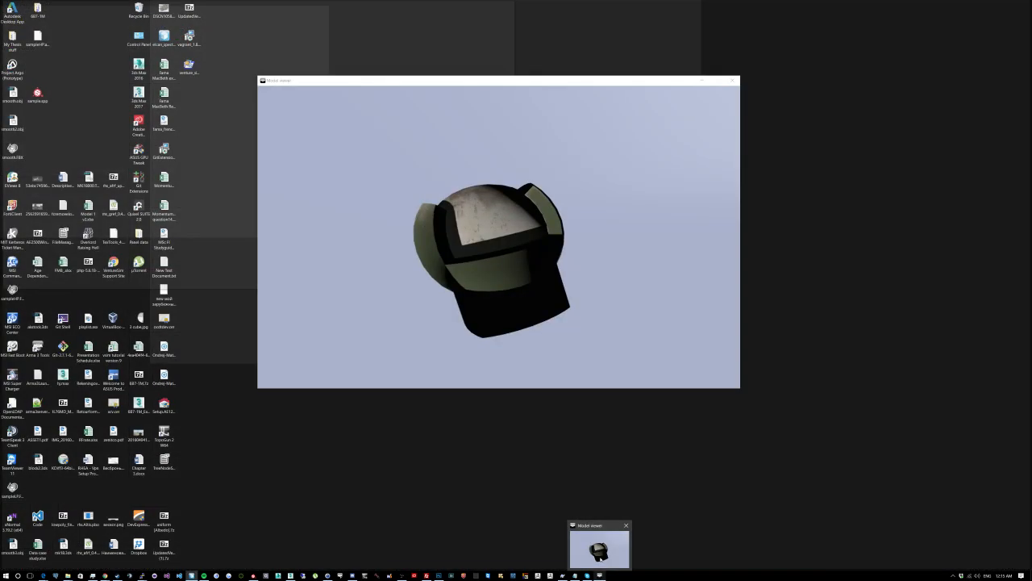
{"action": "left_click", "coordinate": [600, 548]}
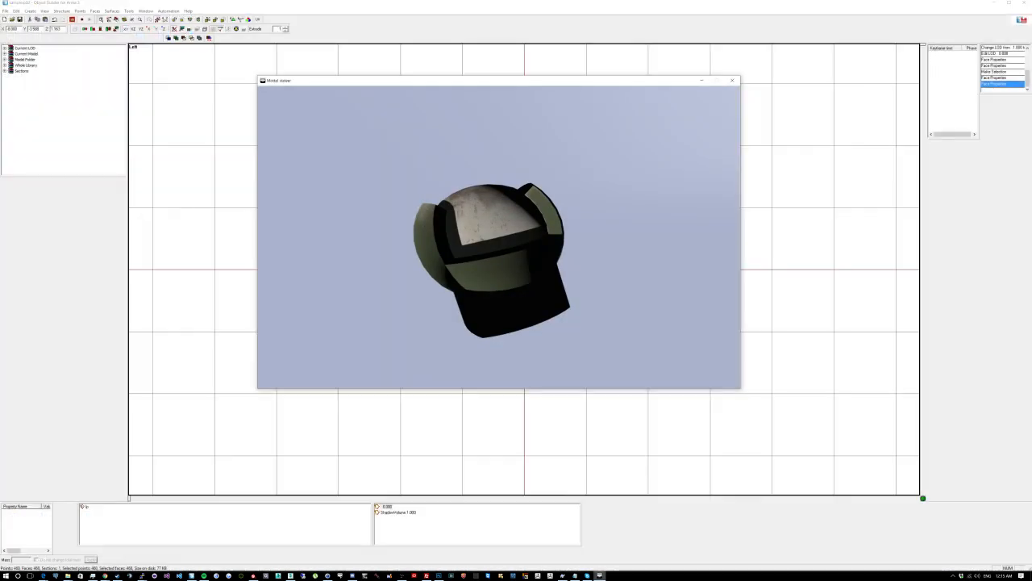
{"action": "key", "text": "alt+Tab"}
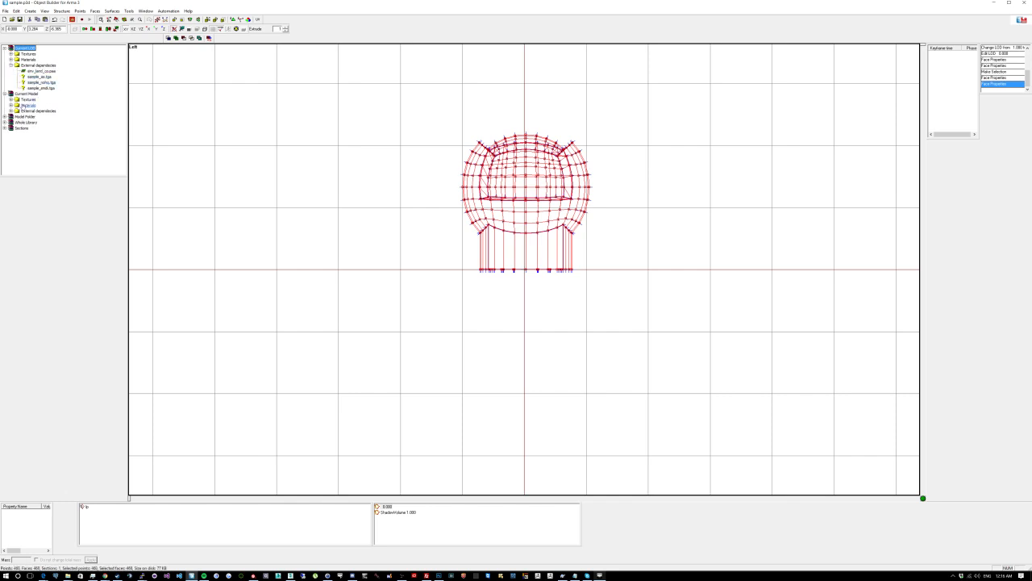
Step: Open sample.rvmat in the Material Editor and set the stage 1 source to sample_nohq.tga from the sample\data folder
{"action": "left_click", "coordinate": [10, 59]}
{"action": "double_click", "coordinate": [36, 66]}
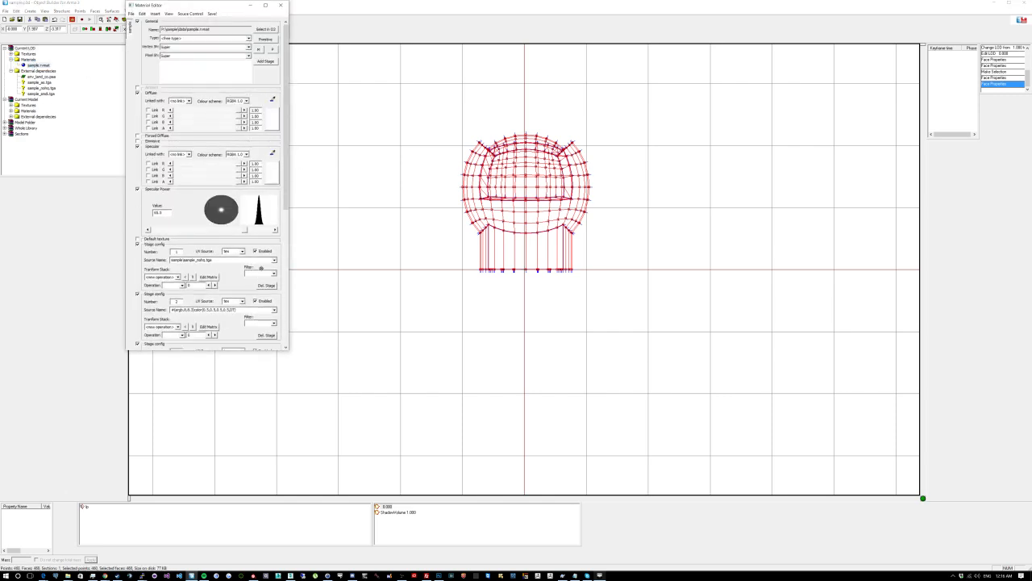
{"action": "left_click", "coordinate": [274, 262]}
{"action": "left_click", "coordinate": [218, 277]}
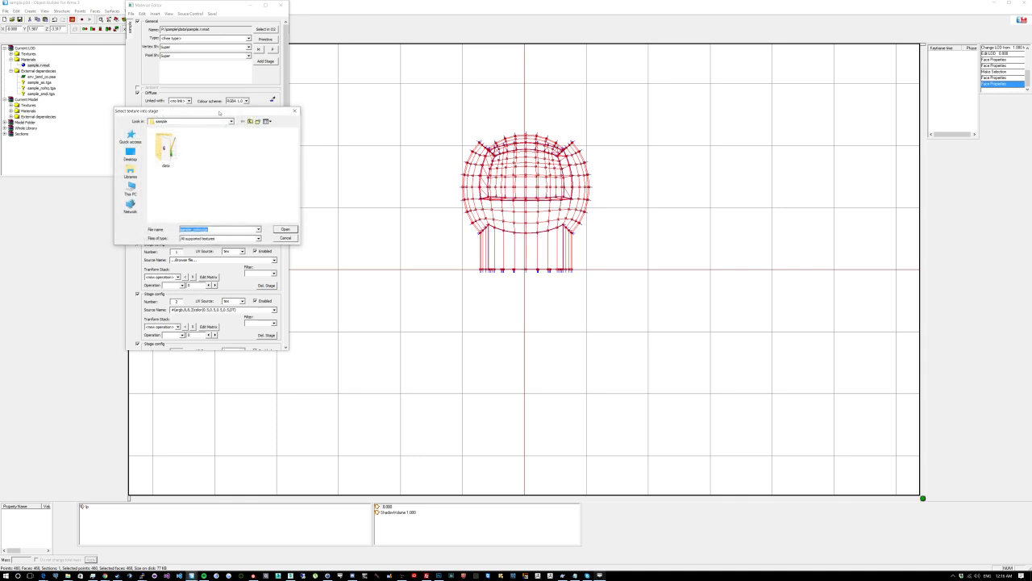
{"action": "left_click_drag", "start_coordinate": [219, 113], "coordinate": [278, 88]}
{"action": "double_click", "coordinate": [224, 129]}
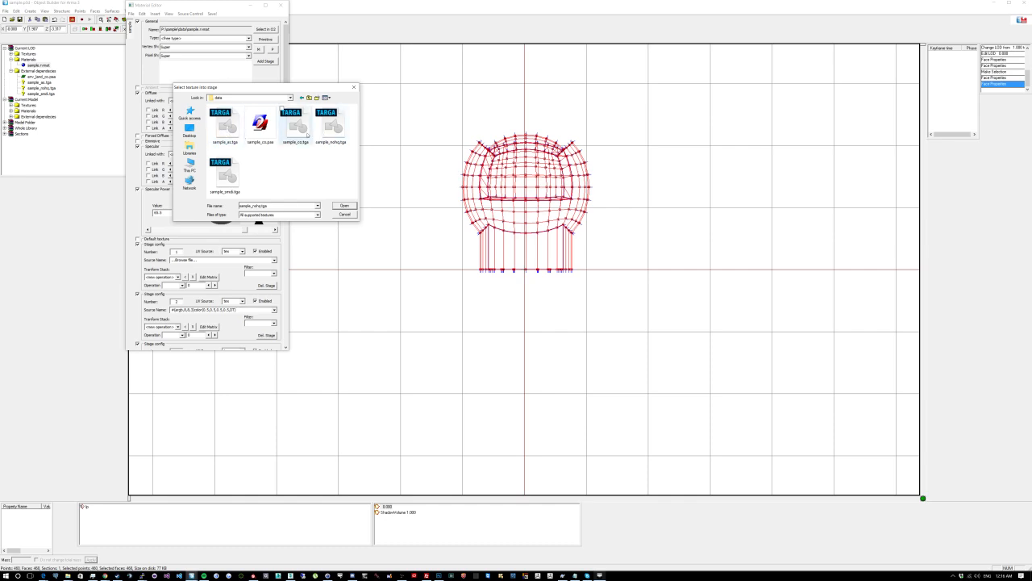
{"action": "double_click", "coordinate": [326, 123]}
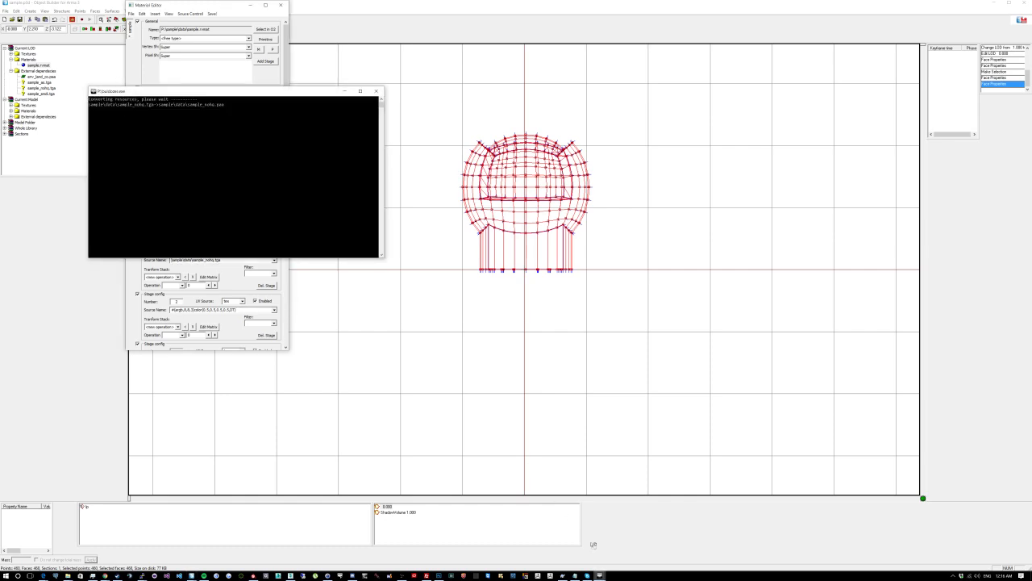
Step: Inspect the model's normal map shading in the Model Viewer and return to the Material Editor
{"action": "mouse_move", "coordinate": [599, 575]}
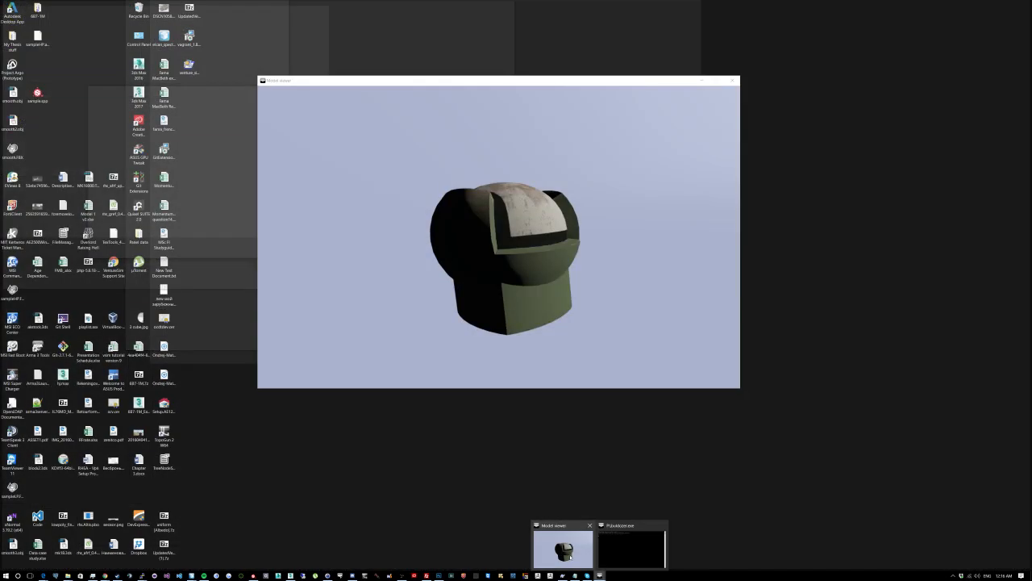
{"action": "left_click", "coordinate": [563, 550]}
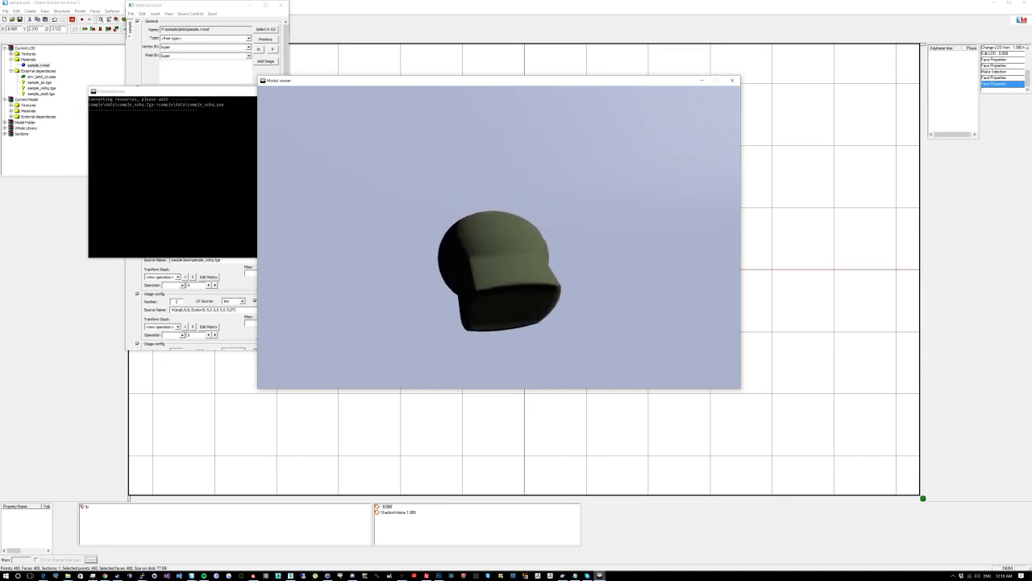
{"action": "key", "text": "alt+Tab"}
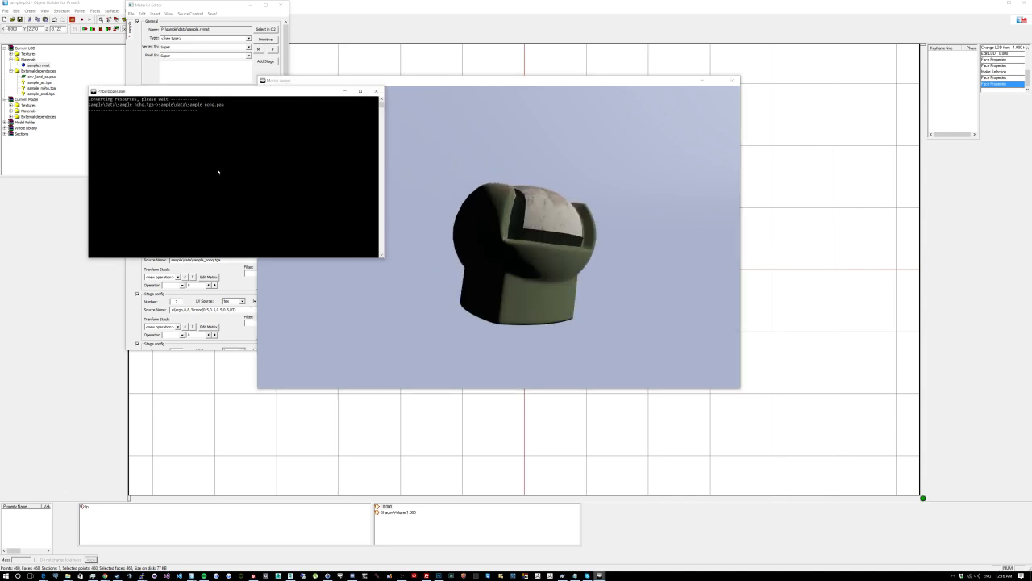
{"action": "left_click", "coordinate": [183, 9]}
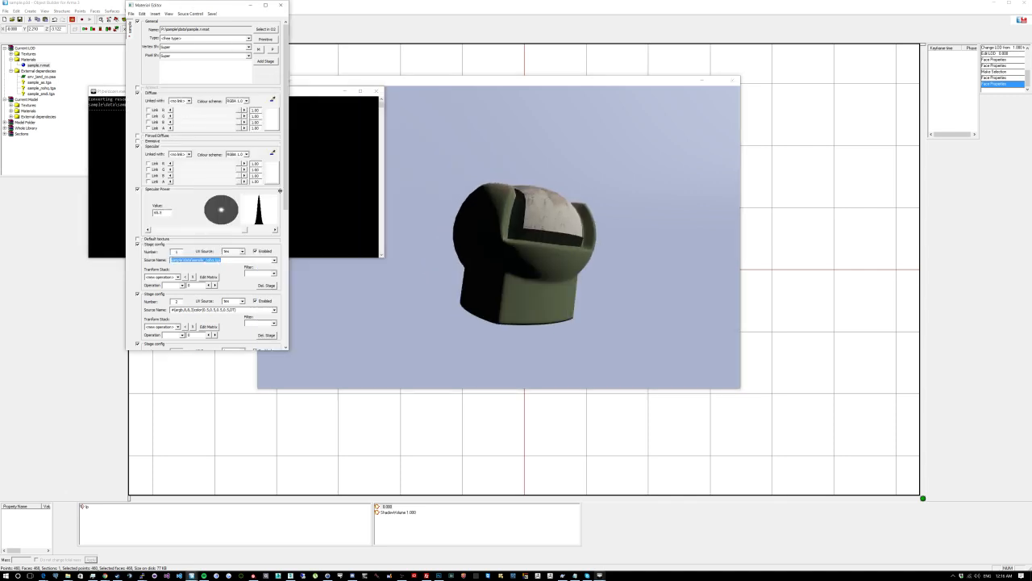
Step: Set the stage 4 source of the material to sample\data\sample_as.tga
{"action": "left_click_drag", "start_coordinate": [284, 198], "coordinate": [285, 282]}
{"action": "double_click", "coordinate": [184, 264]}
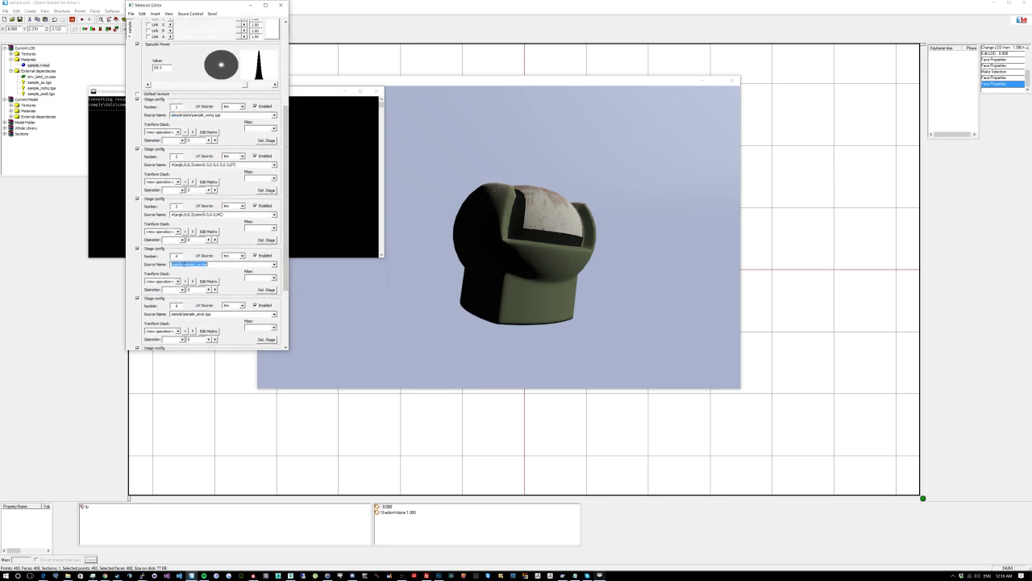
{"action": "type", "text": "sample_as.tga"}
{"action": "type", "text": "data\\"}
{"action": "key", "text": "Return"}
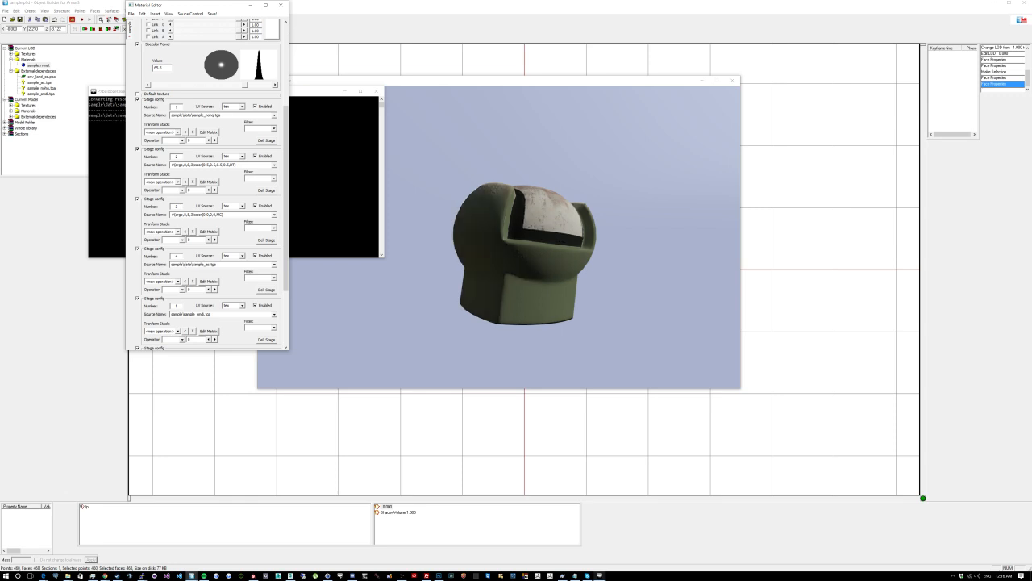
Step: Set the stage 5 source to sample\data\sample_smdi.tga, save the material and check the model in the viewer
{"action": "double_click", "coordinate": [182, 314]}
{"action": "left_click", "coordinate": [183, 314]}
{"action": "type", "text": "data\\"}
{"action": "type", "text": "\\"}
{"action": "left_click", "coordinate": [131, 13]}
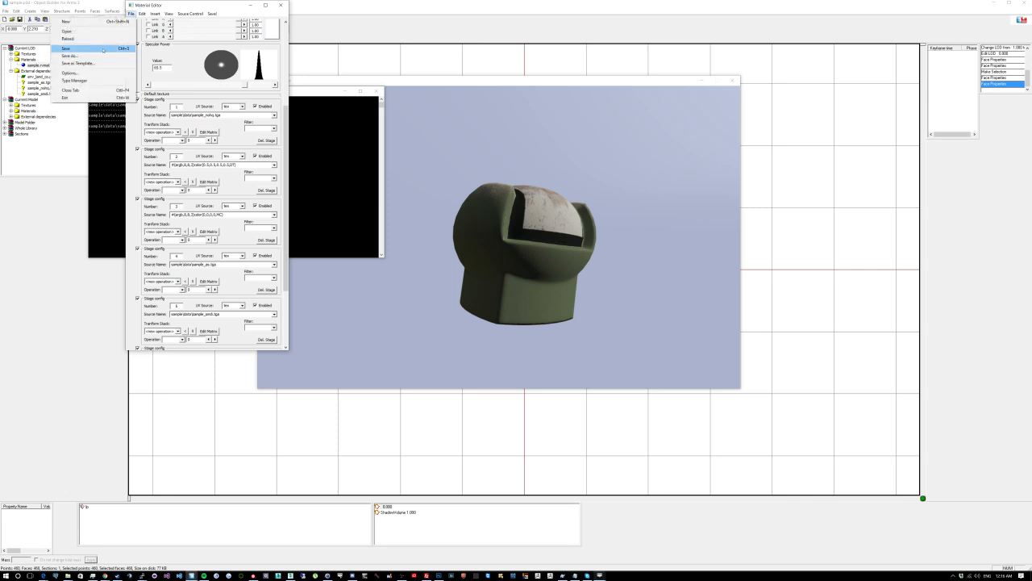
{"action": "left_click", "coordinate": [121, 48]}
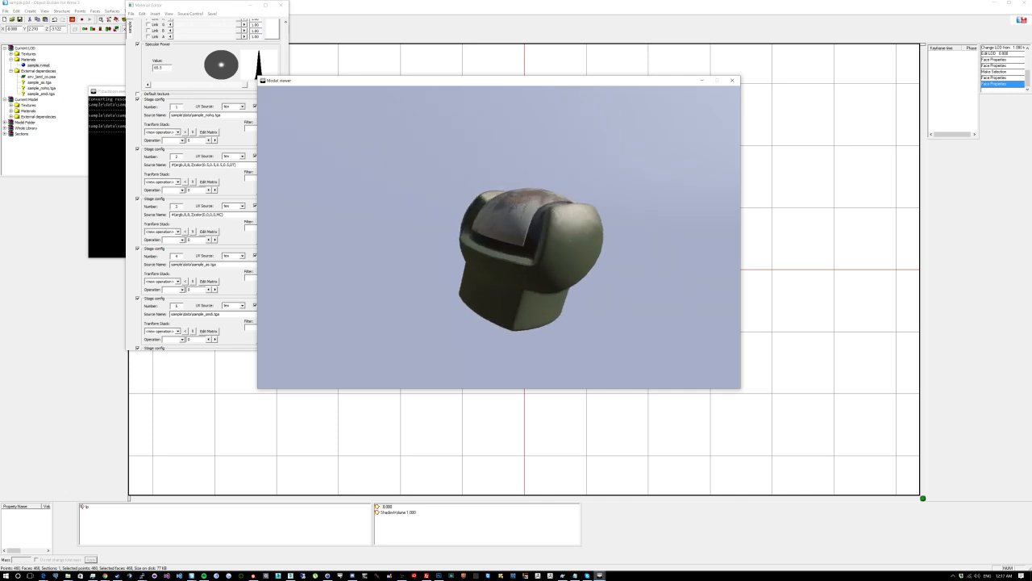
{"action": "key", "text": "alt+Tab"}
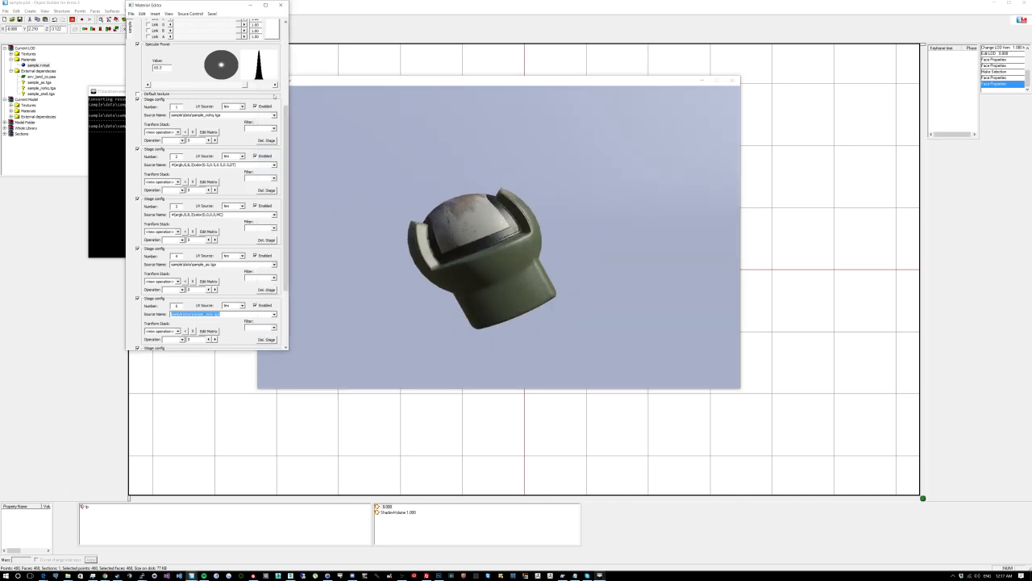
Step: Try a specular power of about 25 for the material and rotate the model in the Model Viewer to inspect the highlight
{"action": "left_click_drag", "start_coordinate": [288, 122], "coordinate": [285, 74]}
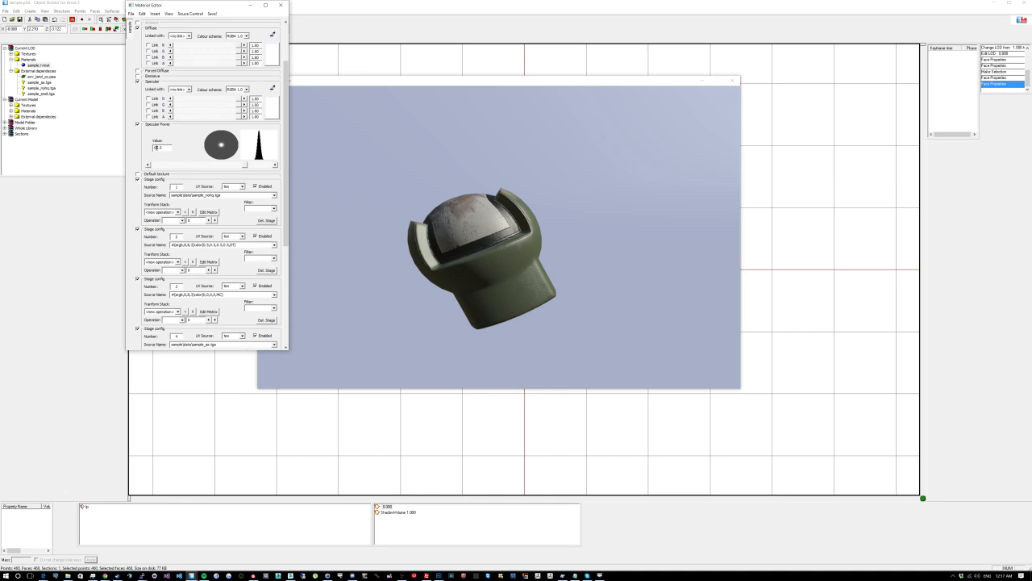
{"action": "type", "text": "2"}
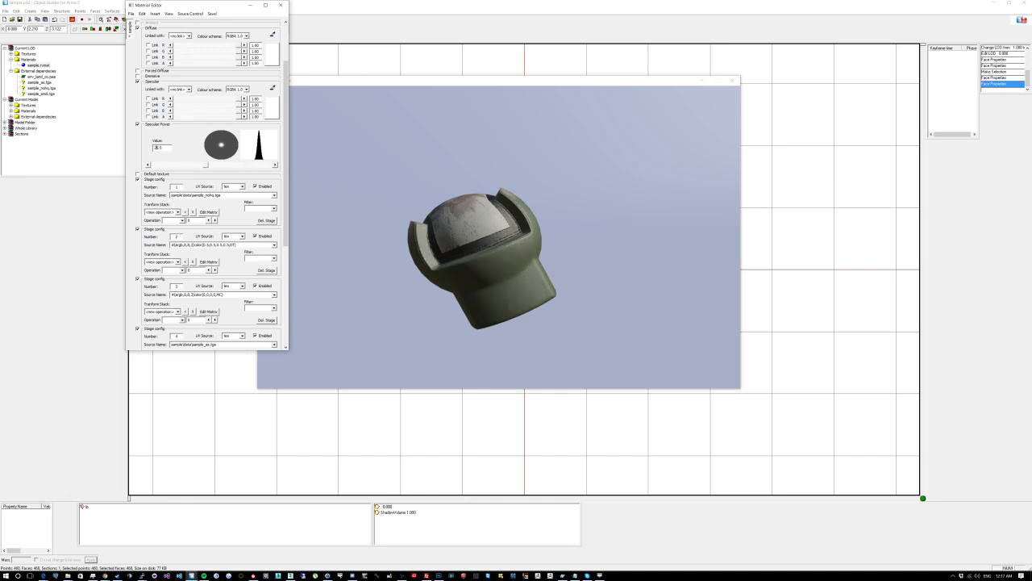
{"action": "left_click", "coordinate": [484, 250]}
{"action": "left_click_drag", "start_coordinate": [484, 250], "coordinate": [286, 187]}
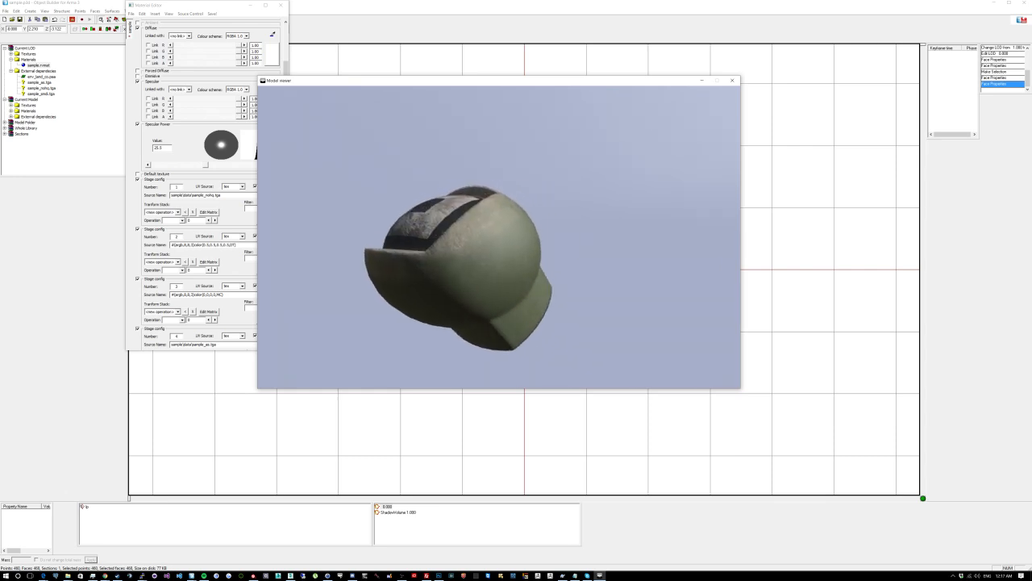
{"action": "key", "text": "alt+Tab"}
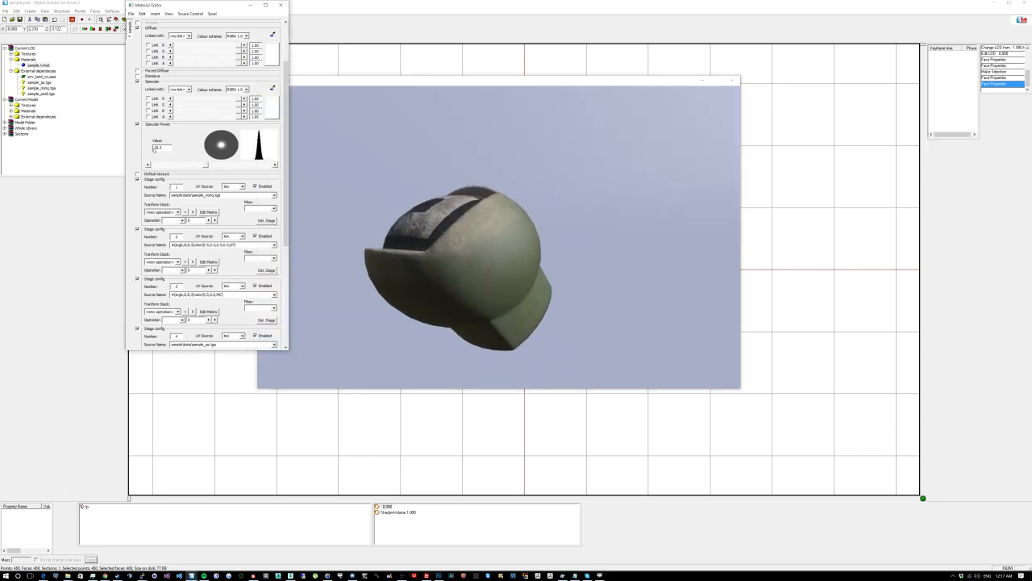
Step: Test a much higher specular power, settle on about 35 and check the highlight from different angles in the Model Viewer
{"action": "key", "text": "alt+Tab"}
{"action": "left_click", "coordinate": [156, 148]}
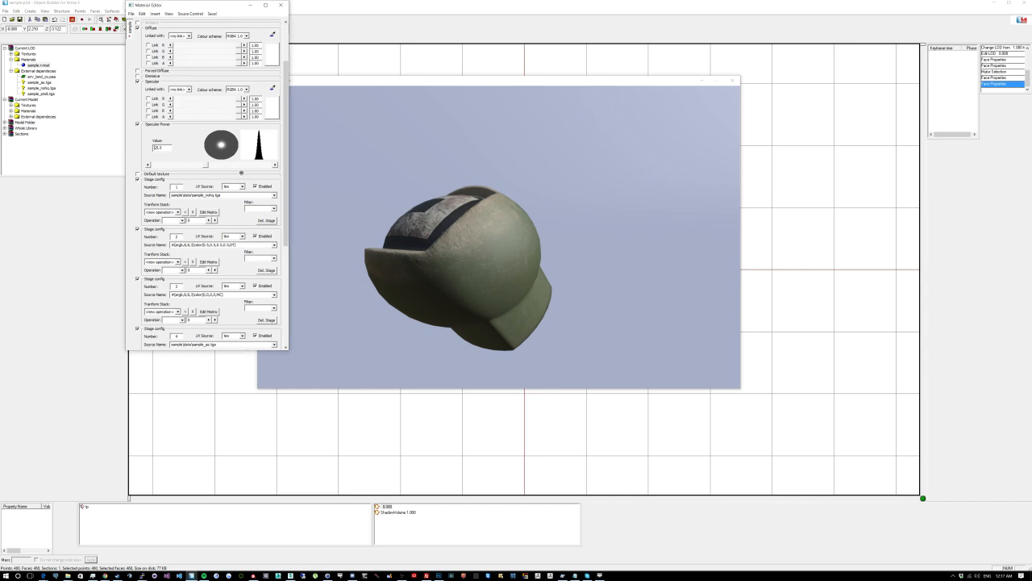
{"action": "type", "text": "1"}
{"action": "left_click", "coordinate": [504, 259]}
{"action": "mouse_move", "coordinate": [504, 259]}
{"action": "left_mouse_down"}
{"action": "mouse_move", "coordinate": [492, 256]}
{"action": "mouse_move", "coordinate": [525, 254]}
{"action": "mouse_move", "coordinate": [484, 253]}
{"action": "mouse_move", "coordinate": [507, 249]}
{"action": "mouse_move", "coordinate": [484, 263]}
{"action": "mouse_move", "coordinate": [511, 250]}
{"action": "left_mouse_up"}
{"action": "left_click", "coordinate": [197, 164]}
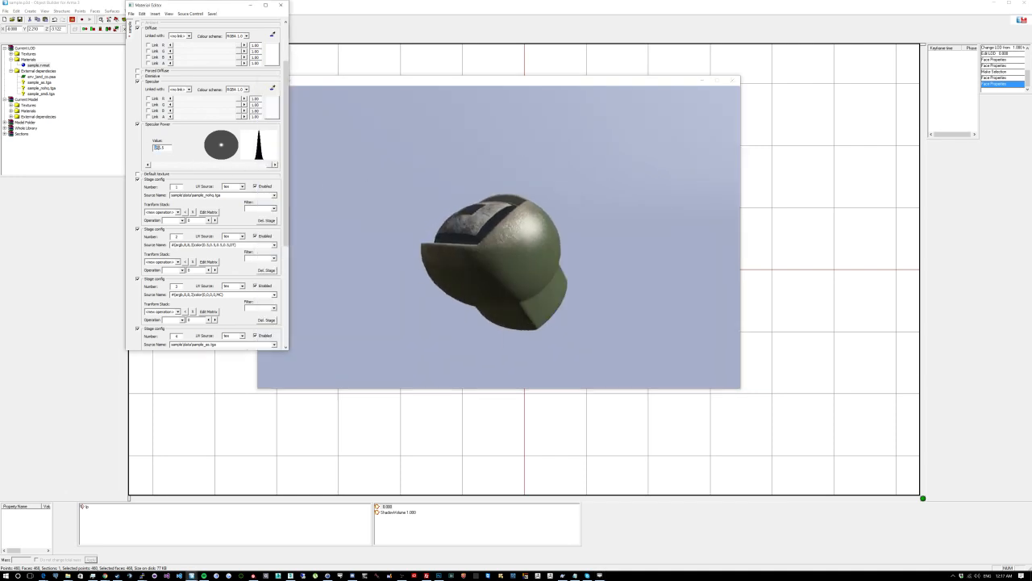
{"action": "mouse_move", "coordinate": [491, 256]}
{"action": "left_mouse_down"}
{"action": "mouse_move", "coordinate": [510, 252]}
{"action": "mouse_move", "coordinate": [456, 269]}
{"action": "mouse_move", "coordinate": [500, 251]}
{"action": "mouse_move", "coordinate": [459, 254]}
{"action": "mouse_move", "coordinate": [511, 253]}
{"action": "left_mouse_up"}
{"action": "key", "text": "alt+Tab"}
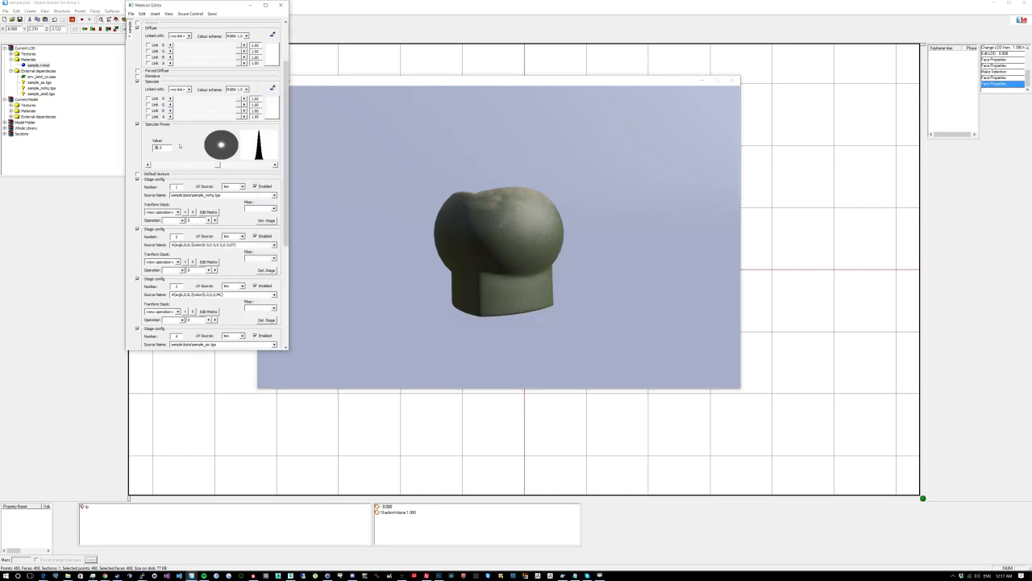
Step: Edit the second fresnel value in the stage 6 source using the digit 2 and inspect the reflections on the model
{"action": "left_click_drag", "start_coordinate": [286, 147], "coordinate": [284, 257]}
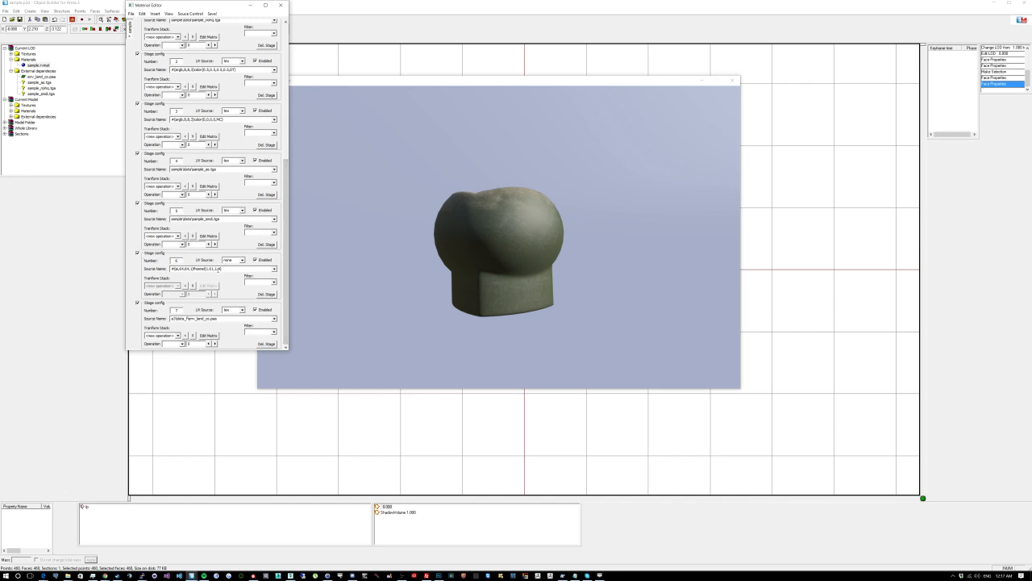
{"action": "double_click", "coordinate": [218, 270]}
{"action": "left_click", "coordinate": [218, 267]}
{"action": "type", "text": "2"}
{"action": "mouse_move", "coordinate": [494, 242]}
{"action": "left_mouse_down"}
{"action": "mouse_move", "coordinate": [476, 242]}
{"action": "mouse_move", "coordinate": [624, 242]}
{"action": "mouse_move", "coordinate": [484, 242]}
{"action": "left_mouse_up"}
{"action": "key", "text": "alt+Tab"}
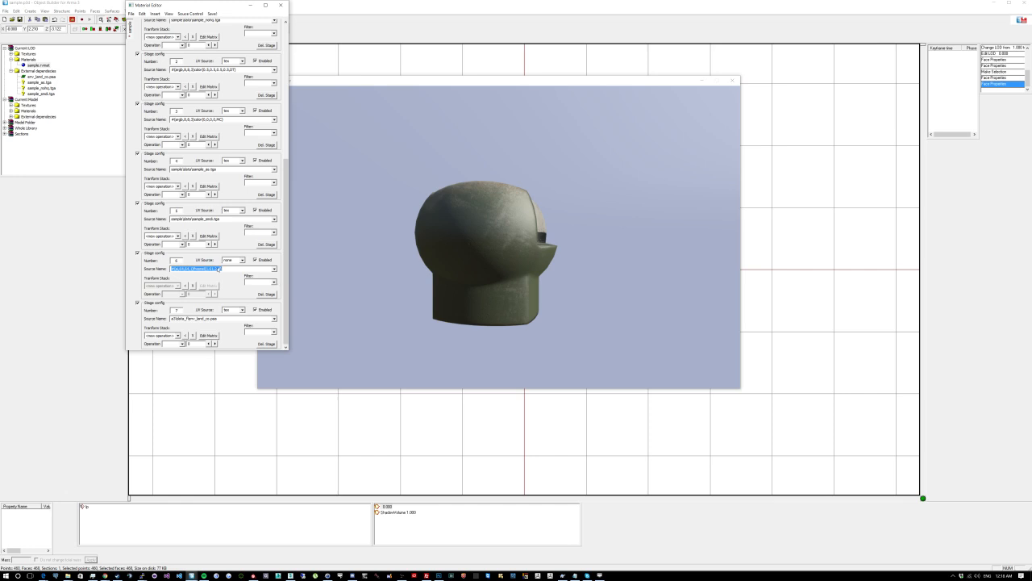
Step: Try 0 as the leading digit of the first fresnel value in stage 6 and inspect the model from another side
{"action": "double_click", "coordinate": [208, 268]}
{"action": "type", "text": "0"}
{"action": "left_click_drag", "start_coordinate": [516, 242], "coordinate": [432, 224]}
{"action": "key", "text": "alt+Tab"}
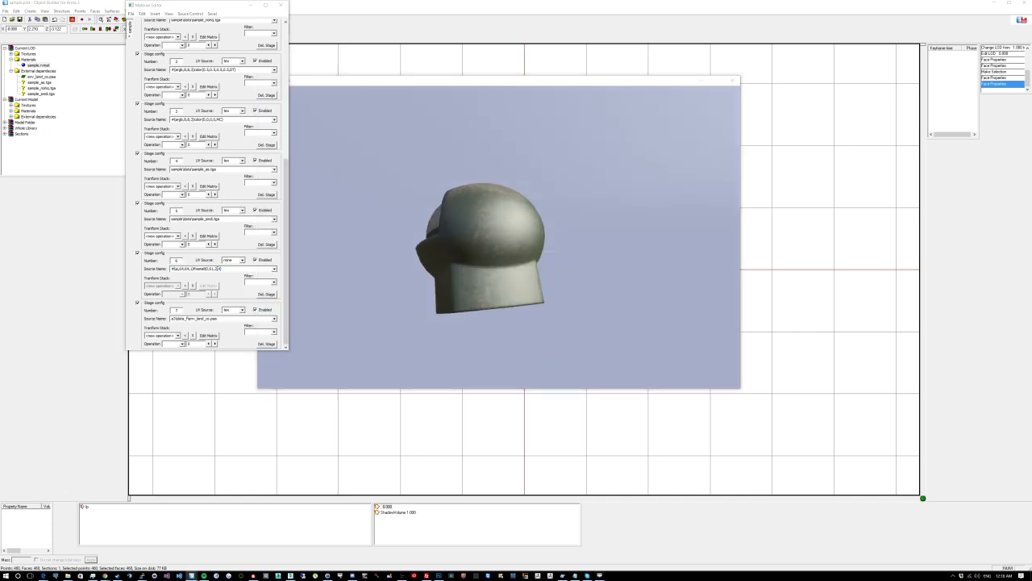
Step: Try 0 as the leading digit of the second fresnel value in stage 6 and compare the shading while rotating the model
{"action": "left_click", "coordinate": [215, 268]}
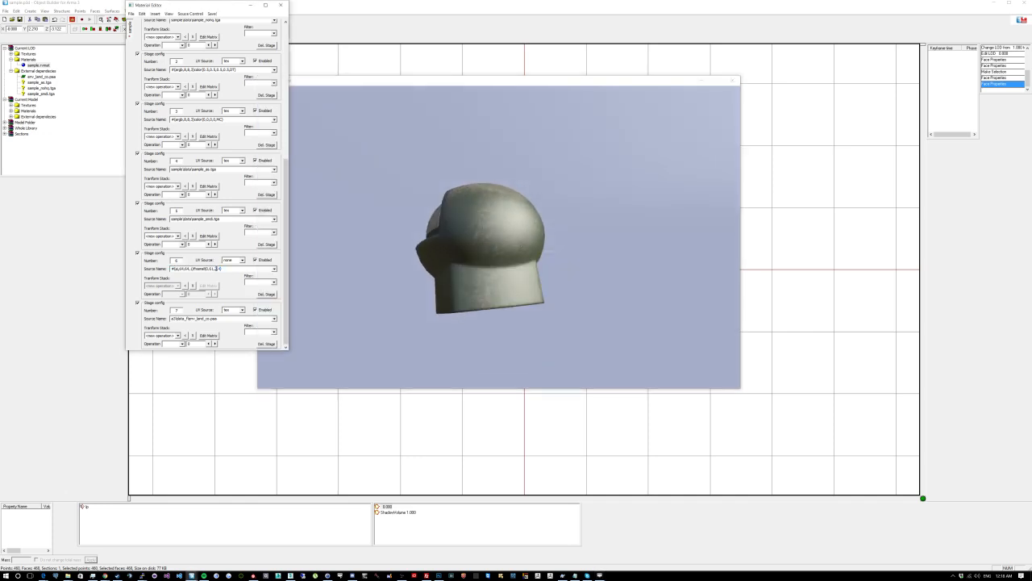
{"action": "type", "text": "0"}
{"action": "key", "text": "alt+Tab"}
{"action": "mouse_move", "coordinate": [498, 237]}
{"action": "left_mouse_down"}
{"action": "mouse_move", "coordinate": [498, 201]}
{"action": "mouse_move", "coordinate": [548, 250]}
{"action": "mouse_move", "coordinate": [492, 233]}
{"action": "left_mouse_up"}
{"action": "key", "text": "alt+Tab"}
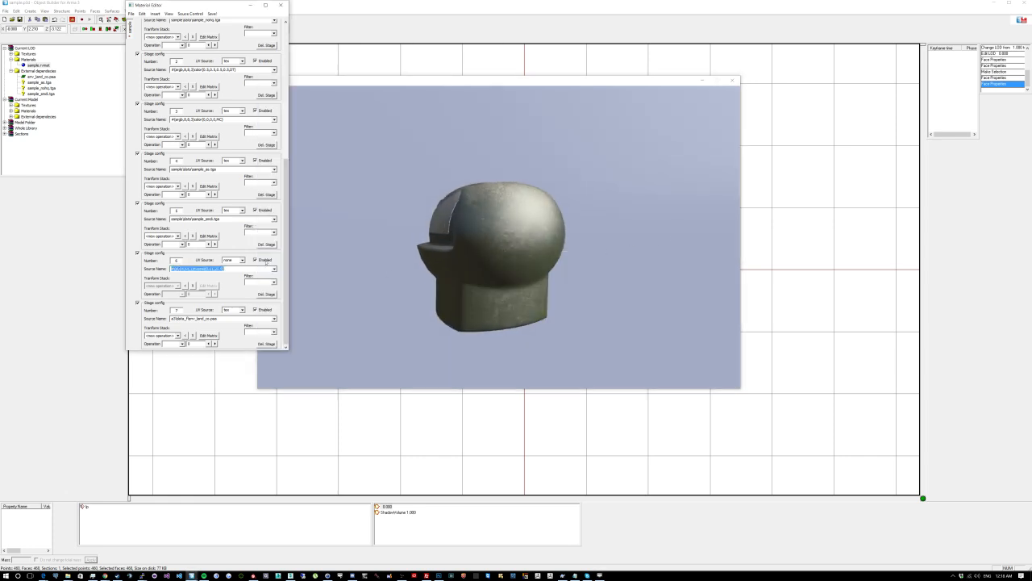
{"action": "left_click", "coordinate": [208, 269]}
{"action": "key", "text": "alt+Tab"}
{"action": "left_click_drag", "start_coordinate": [498, 237], "coordinate": [484, 226]}
{"action": "key", "text": "alt+Tab"}
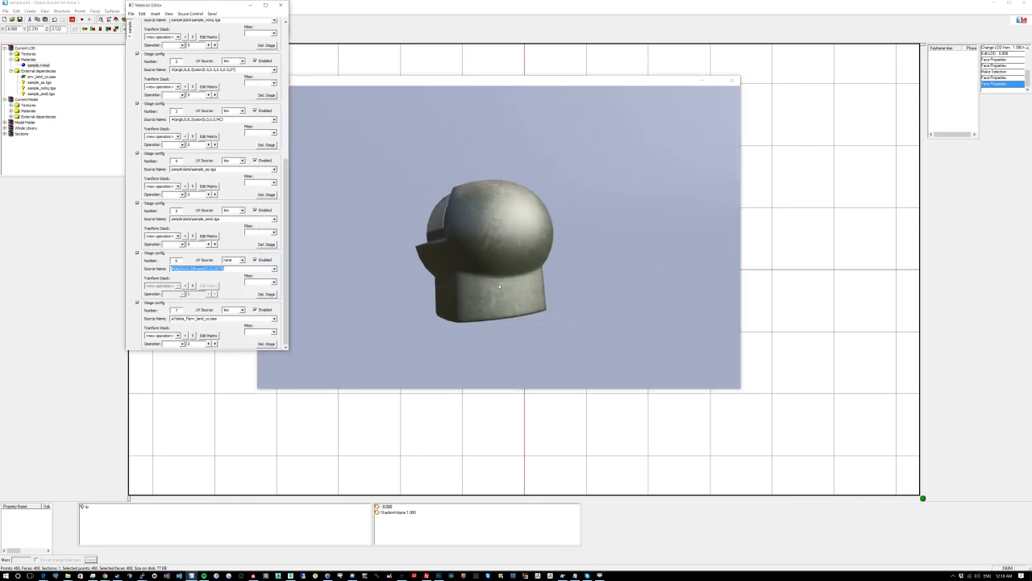
Step: Restore the leading 1 of the first fresnel value in stage 6, vary the second value below 1 and compare the reflections
{"action": "left_click", "coordinate": [209, 269]}
{"action": "left_click", "coordinate": [216, 269]}
{"action": "key", "text": "BackSpace"}
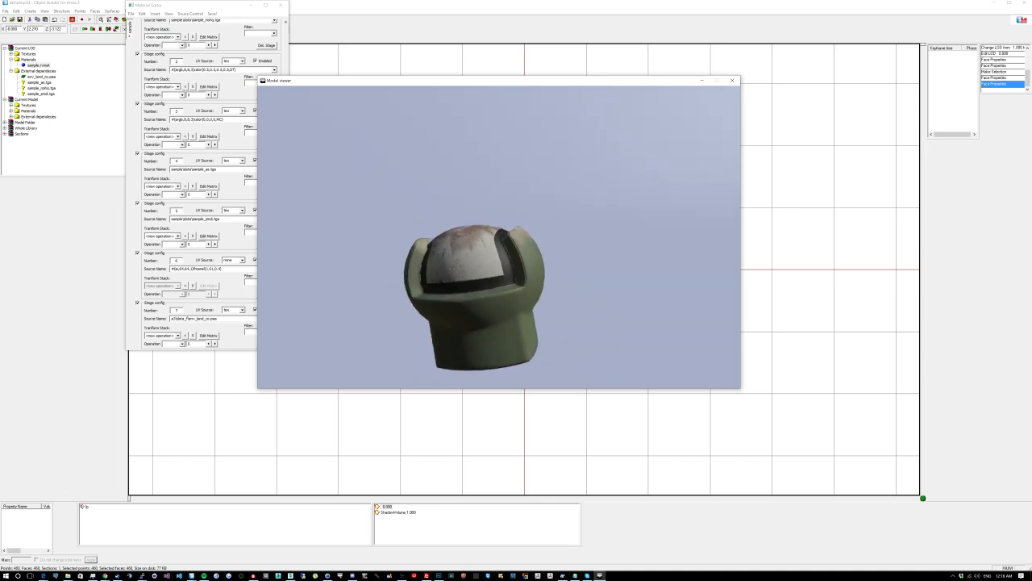
{"action": "key", "text": "alt+Tab"}
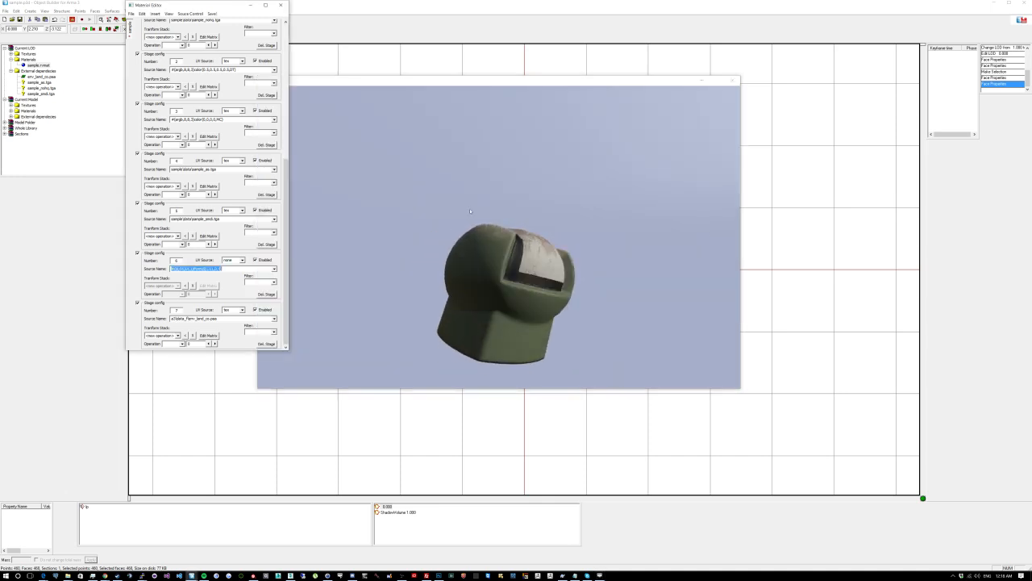
{"action": "key", "text": "alt+Tab"}
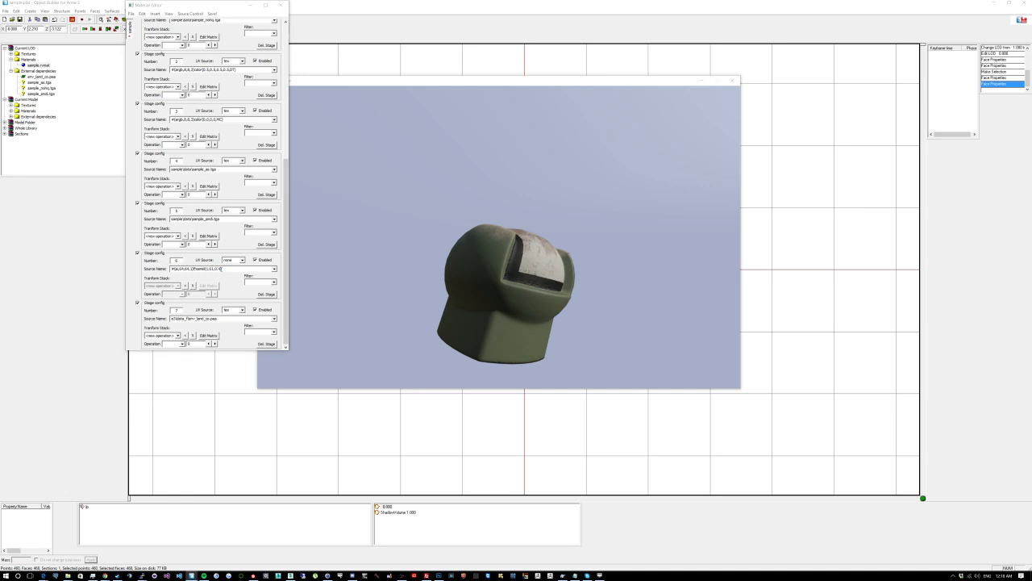
{"action": "key", "text": "alt+Tab"}
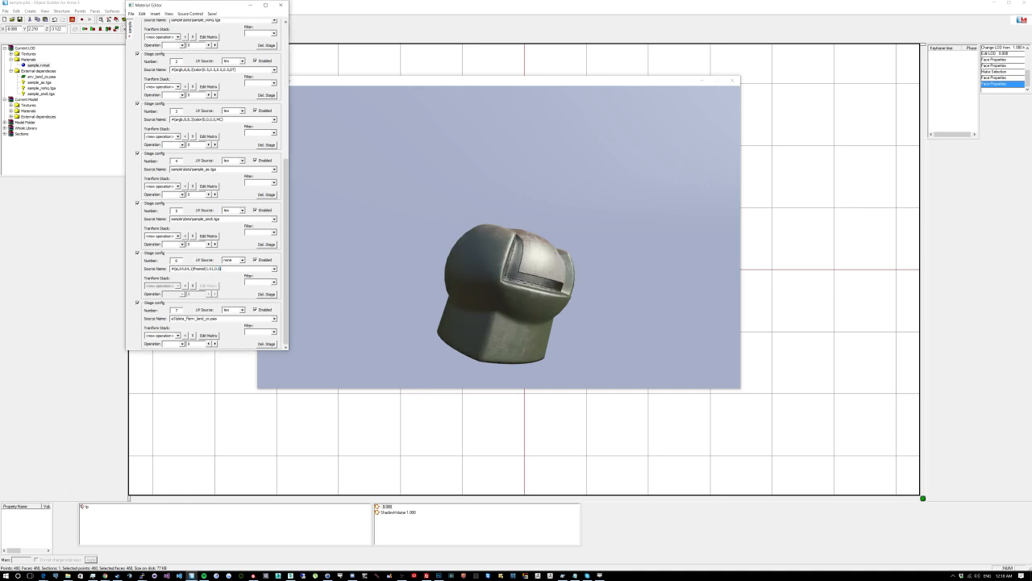
{"action": "key", "text": "alt+Tab"}
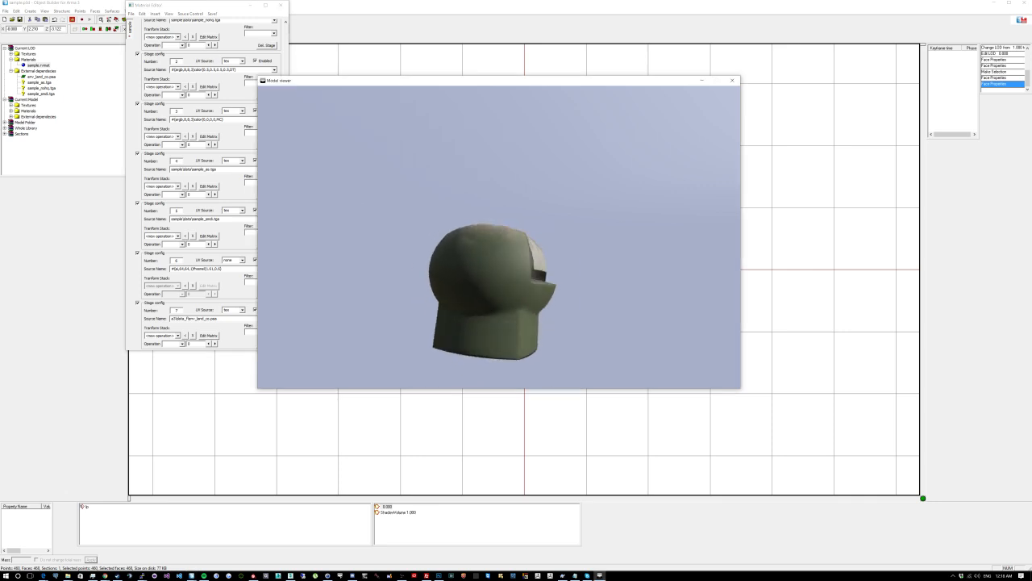
Step: Enter 9 as the decimal of the second fresnel value in the stage 6 source and check the model's reflections
{"action": "key", "text": "alt+Tab"}
{"action": "left_click", "coordinate": [220, 269]}
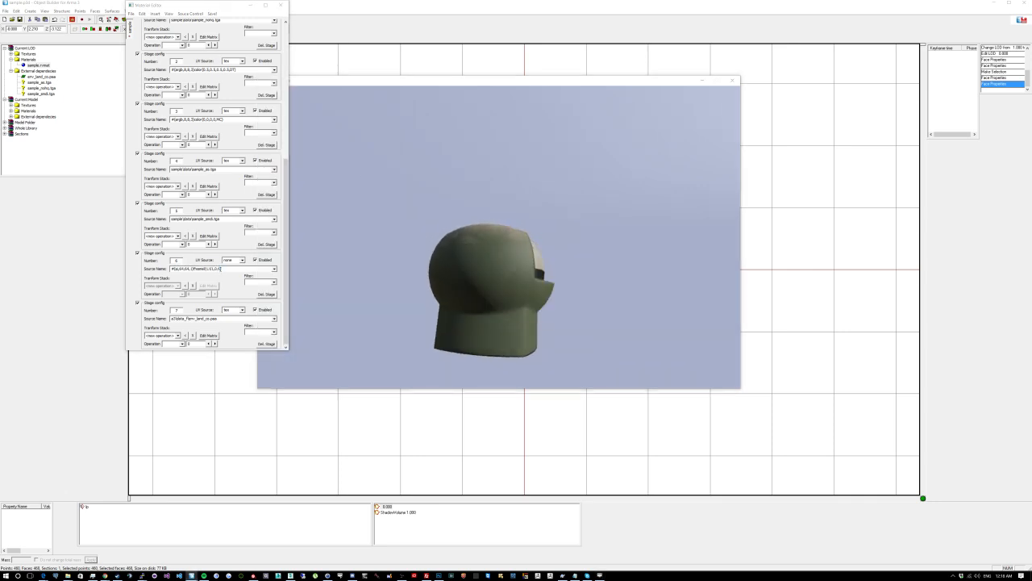
{"action": "type", "text": "9"}
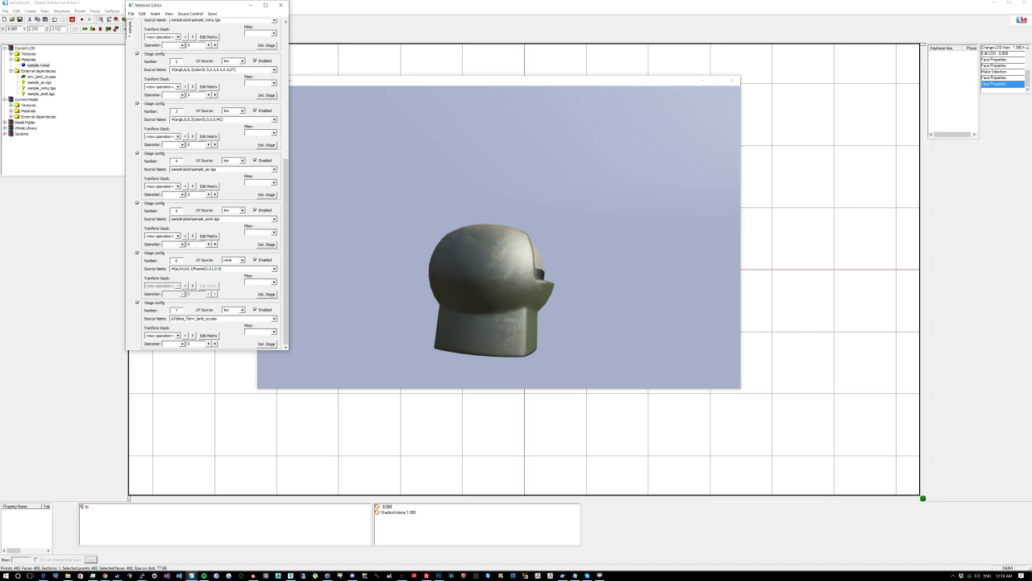
{"action": "key", "text": "alt+Tab"}
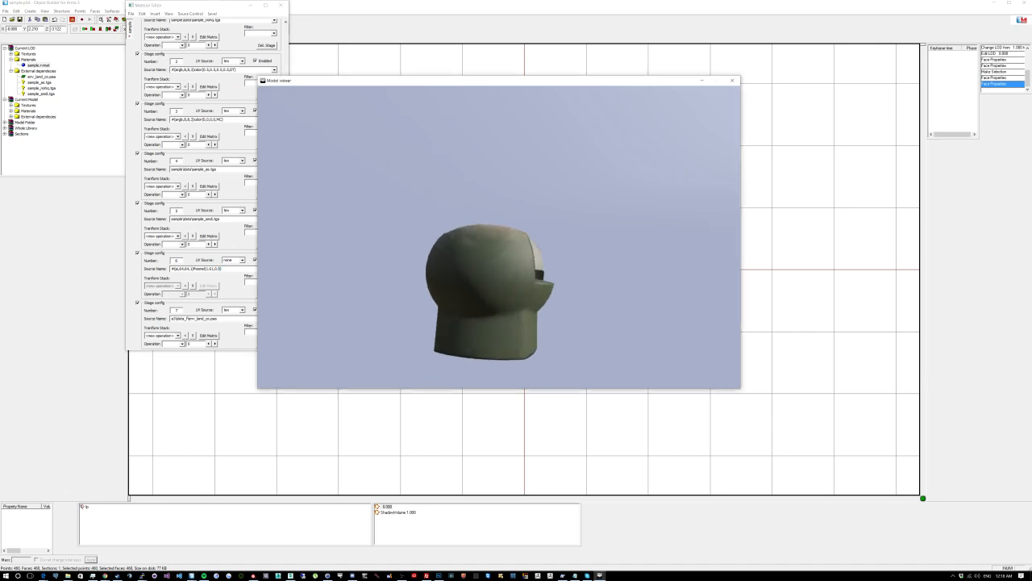
Step: Change the leading digit of the second fresnel value in the stage 6 source to 1 and review the model in the viewer
{"action": "key", "text": "alt+Tab"}
{"action": "left_click", "coordinate": [218, 269]}
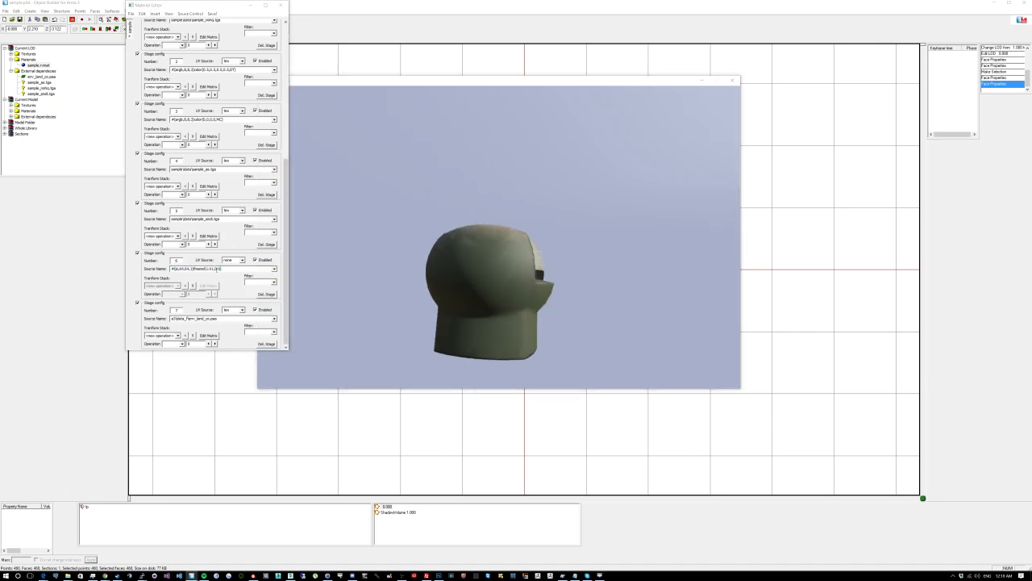
{"action": "key", "text": "BackSpace"}
{"action": "type", "text": "1"}
{"action": "key", "text": "alt+Tab"}
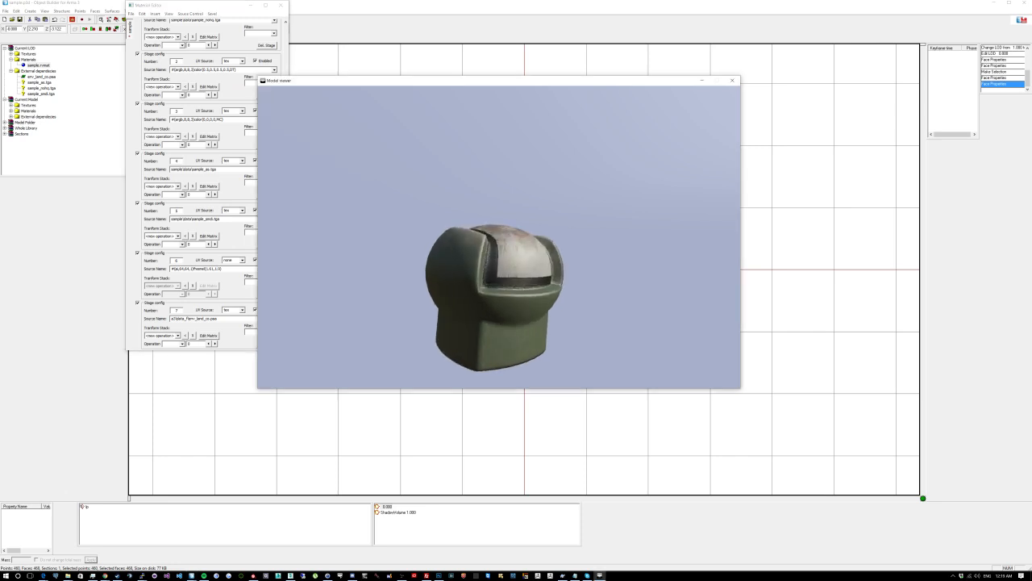
{"action": "key", "text": "alt+Tab"}
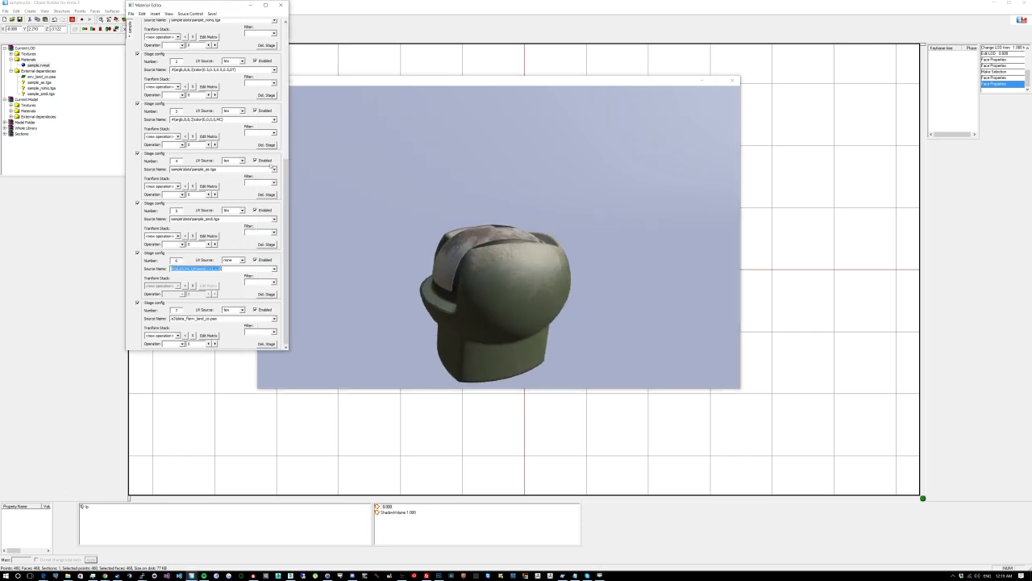
{"action": "key", "text": "alt+Tab"}
Step: Try a green specular colour for the material and rotate the model to inspect the tinted highlights
{"action": "left_click", "coordinate": [287, 58]}
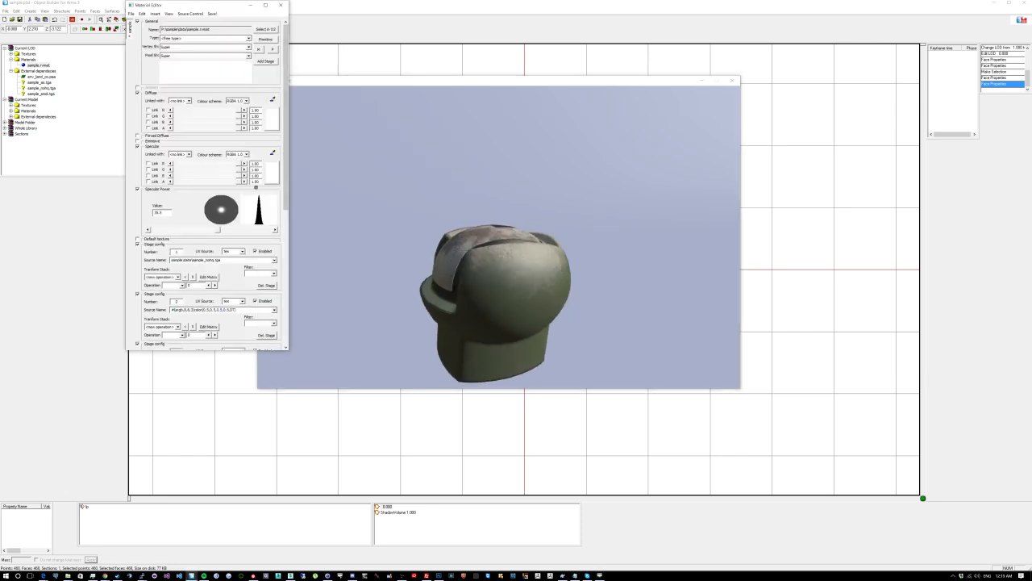
{"action": "left_click", "coordinate": [272, 168]}
{"action": "left_click", "coordinate": [227, 158]}
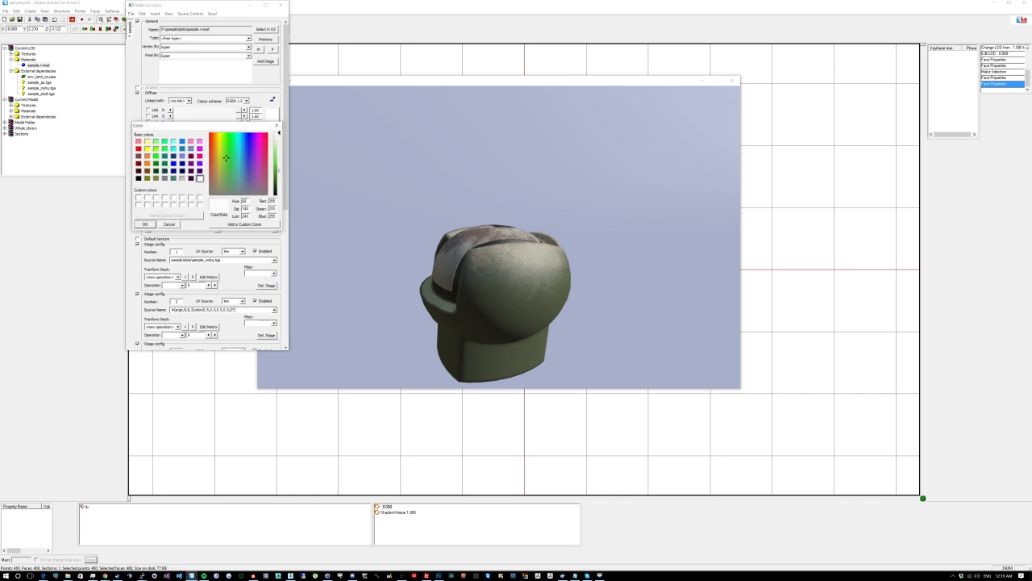
{"action": "left_click", "coordinate": [278, 170]}
{"action": "left_click", "coordinate": [146, 223]}
{"action": "left_click", "coordinate": [499, 302]}
{"action": "left_click_drag", "start_coordinate": [498, 303], "coordinate": [527, 295]}
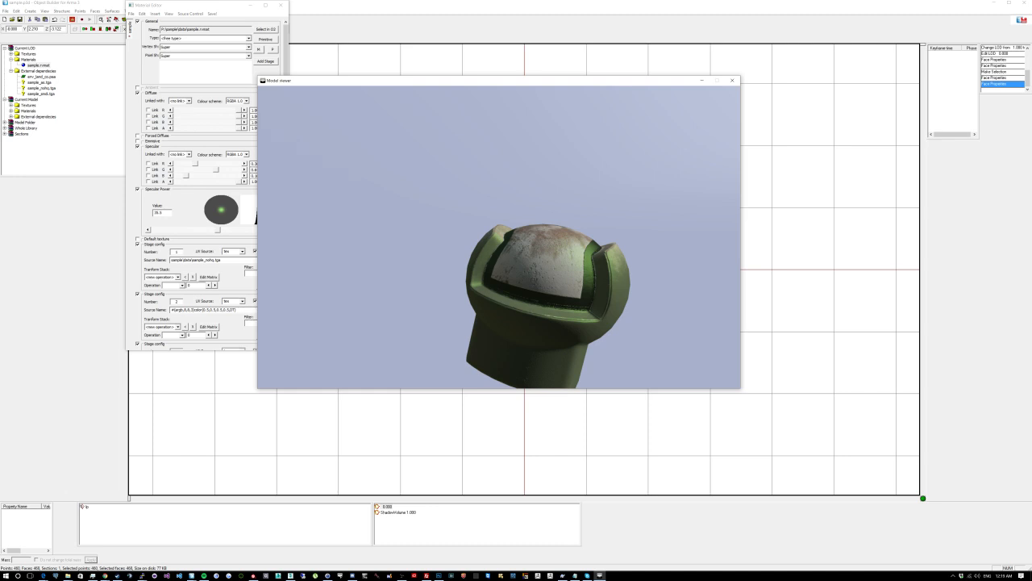
{"action": "left_click_drag", "start_coordinate": [547, 303], "coordinate": [613, 241]}
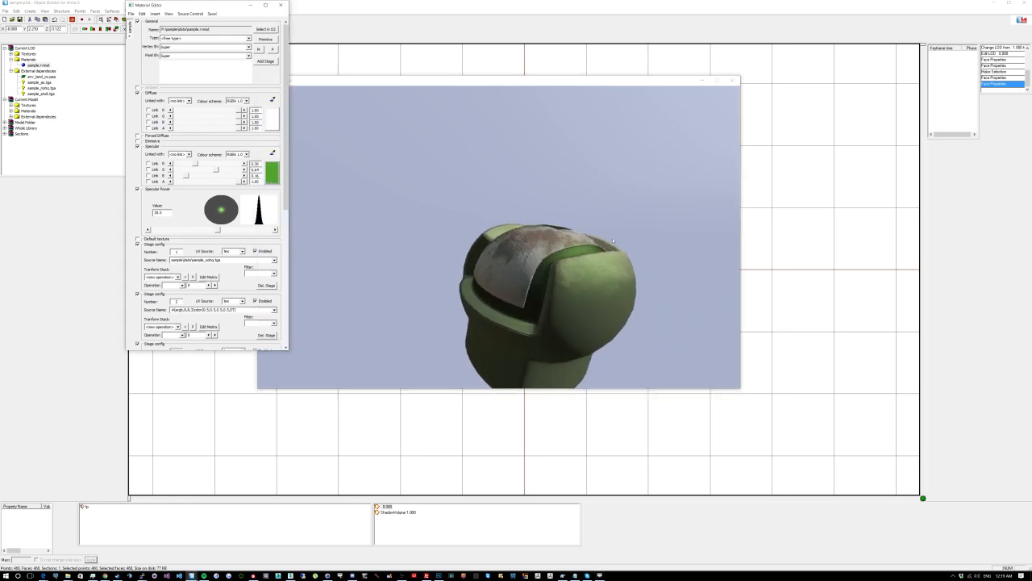
Step: Set the specular colour to a neutral grey, darken it to about 0.67 and check the highlights on the model
{"action": "left_click", "coordinate": [274, 179]}
{"action": "left_click_drag", "start_coordinate": [278, 145], "coordinate": [279, 134]}
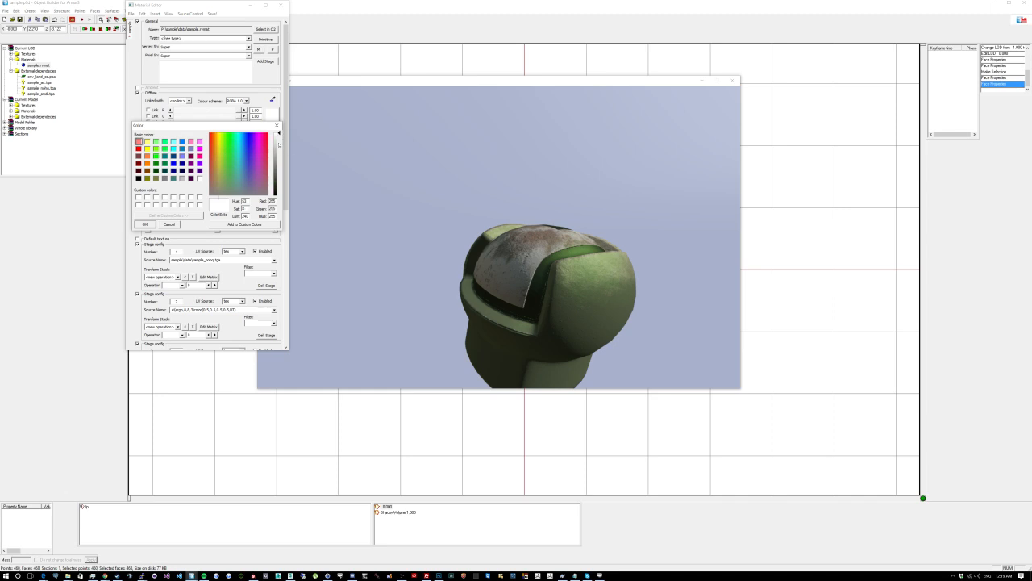
{"action": "left_click", "coordinate": [279, 145]}
{"action": "left_click", "coordinate": [140, 225]}
{"action": "left_click_drag", "start_coordinate": [498, 236], "coordinate": [509, 270]}
{"action": "left_click", "coordinate": [184, 213]}
{"action": "left_click", "coordinate": [438, 223]}
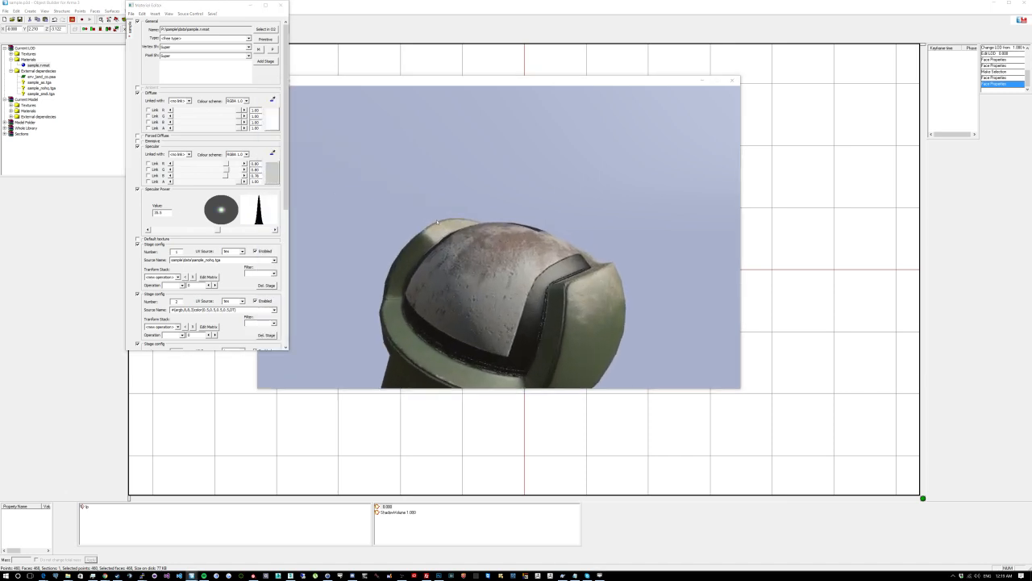
{"action": "left_click", "coordinate": [272, 99]}
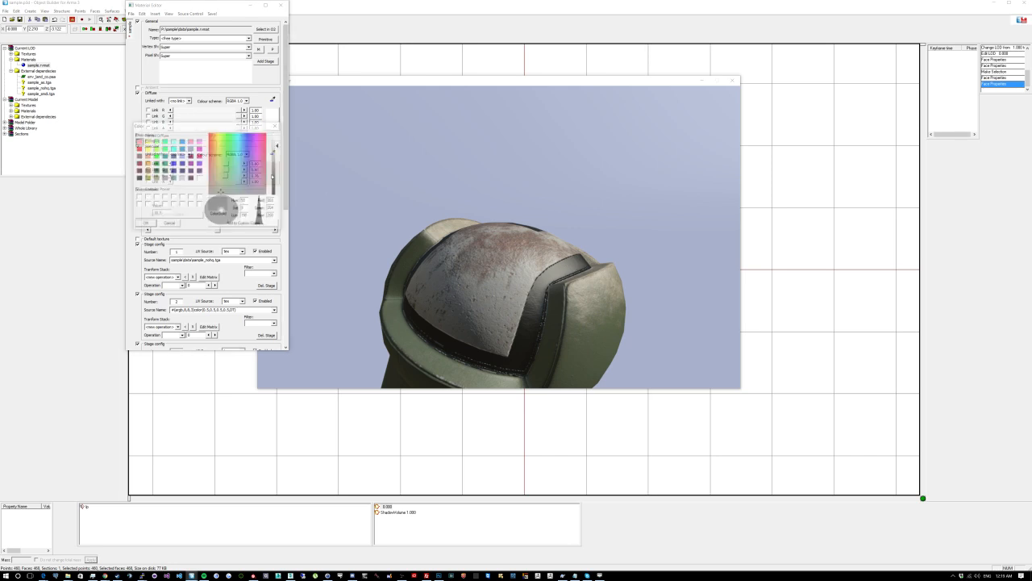
{"action": "left_click", "coordinate": [144, 223]}
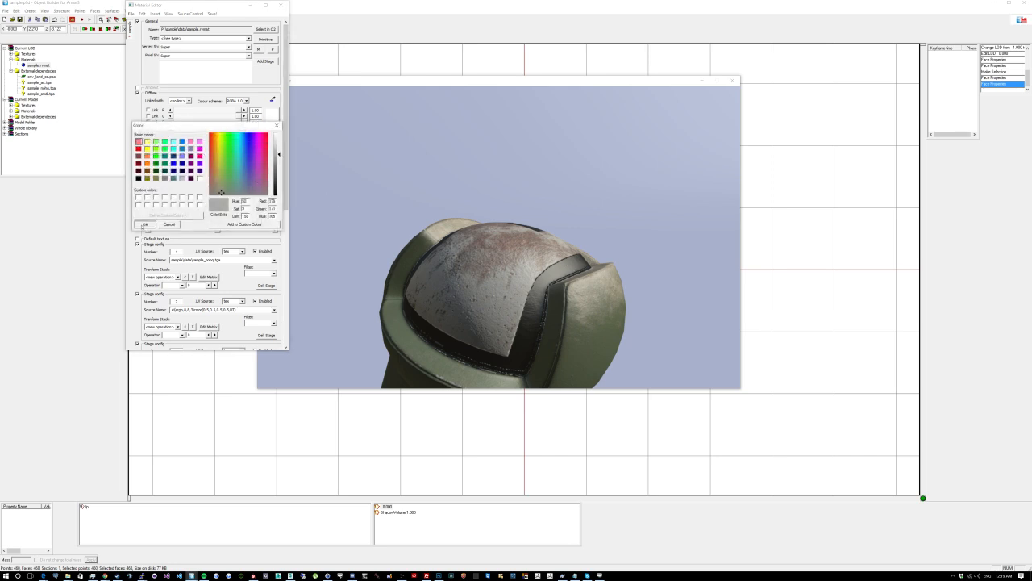
{"action": "left_click_drag", "start_coordinate": [555, 275], "coordinate": [446, 275]}
{"action": "left_click", "coordinate": [238, 233]}
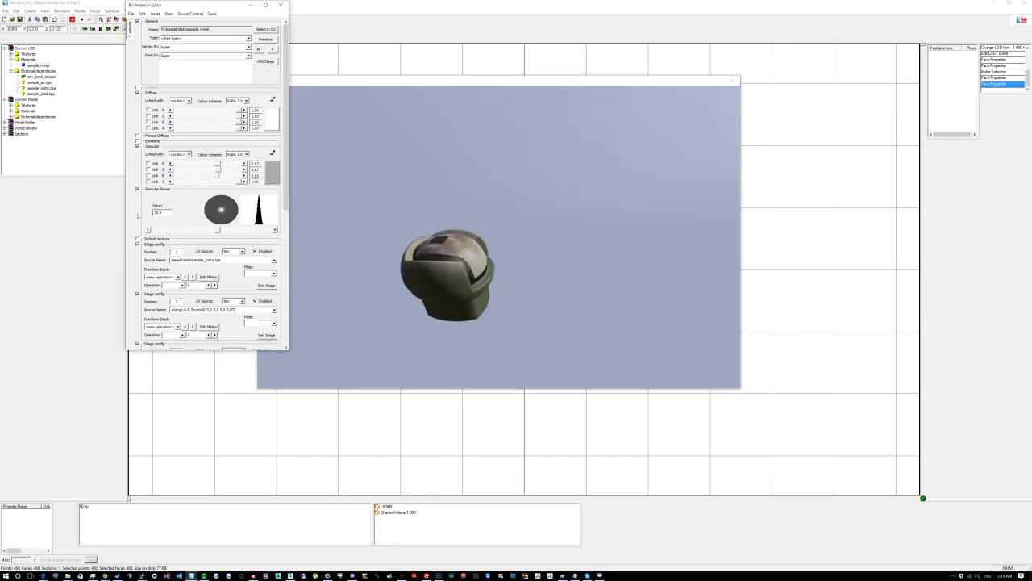
Step: Re-enter 3 as the leading digit of the specular power and inspect the model's front in the Model Viewer
{"action": "left_click", "coordinate": [155, 212]}
{"action": "type", "text": "3"}
{"action": "left_click_drag", "start_coordinate": [450, 258], "coordinate": [434, 313]}
{"action": "scroll", "coordinate": [445, 282], "scroll_direction": "up", "scroll_amount": 3}
{"action": "left_click", "coordinate": [253, 195]}
Step: Adjust the second fresnel value in the stage 6 source and check the result on the model
{"action": "left_click_drag", "start_coordinate": [289, 194], "coordinate": [284, 330]}
{"action": "left_click", "coordinate": [216, 269]}
{"action": "left_click", "coordinate": [216, 269]}
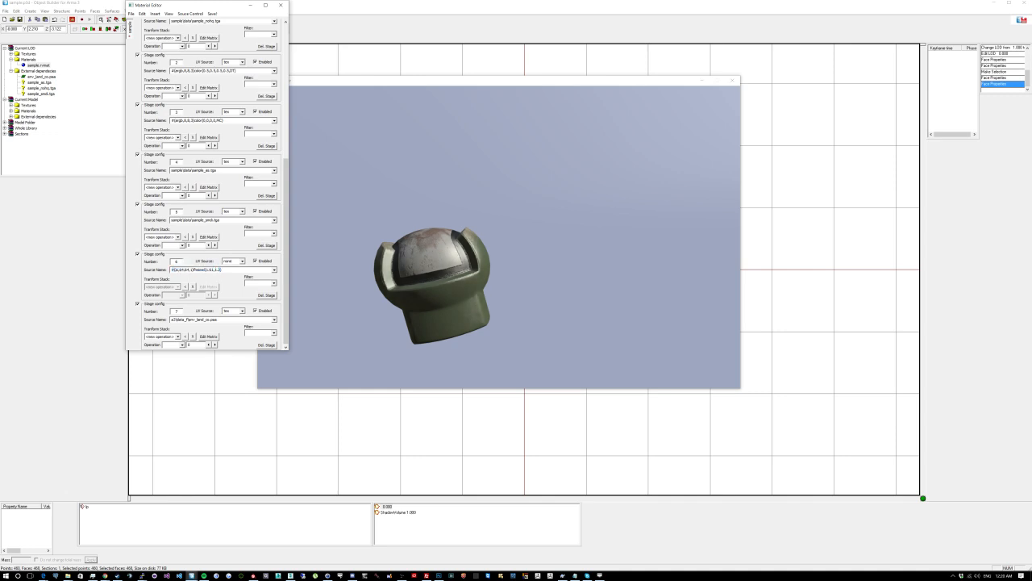
{"action": "left_click", "coordinate": [652, 302]}
{"action": "key", "text": "alt+Tab"}
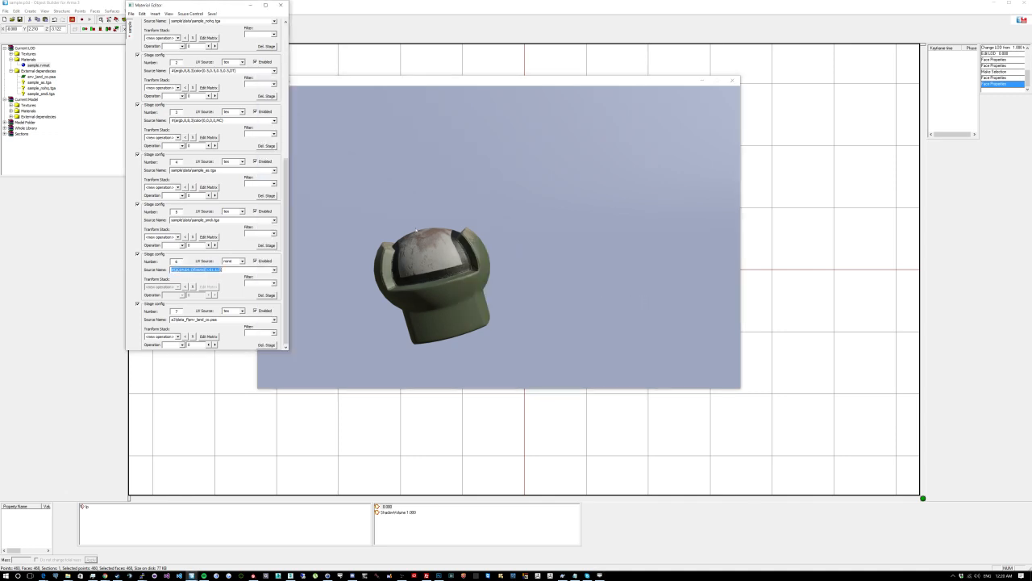
Step: Save the material file and check the updated reflections on the model in the Model Viewer
{"action": "left_click", "coordinate": [131, 14]}
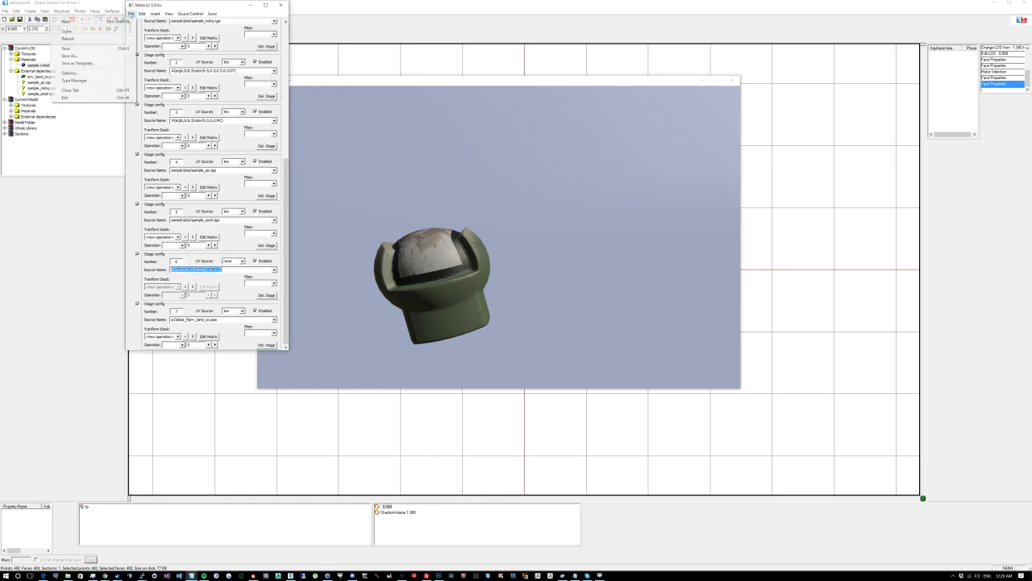
{"action": "left_click", "coordinate": [115, 48]}
{"action": "left_click", "coordinate": [565, 233]}
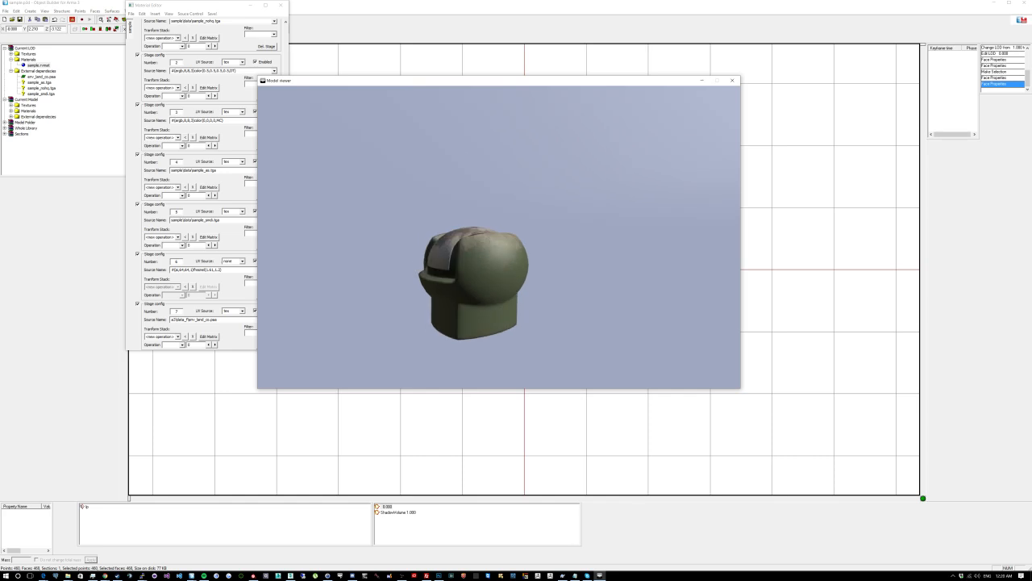
{"action": "key", "text": "alt+Tab"}
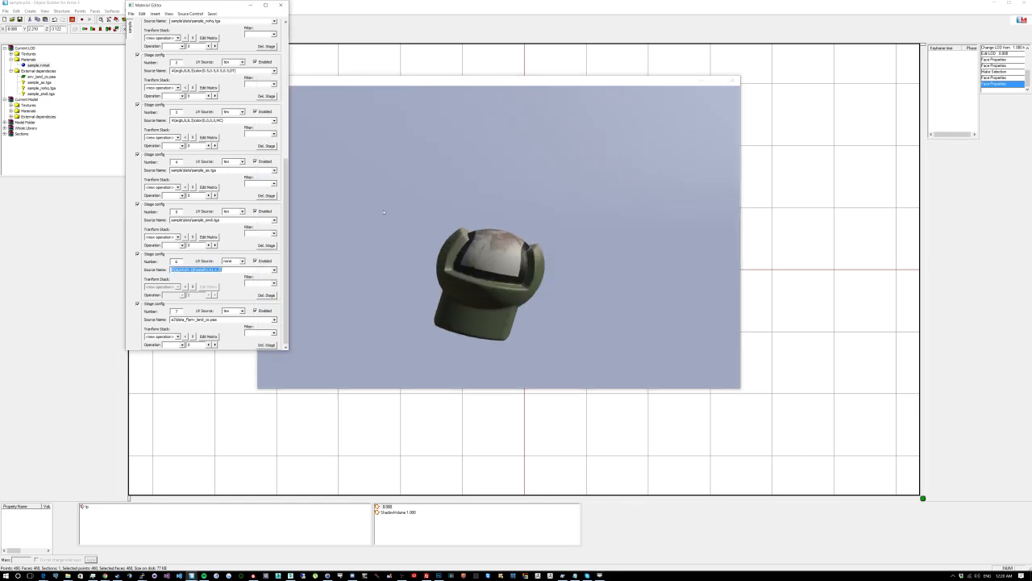
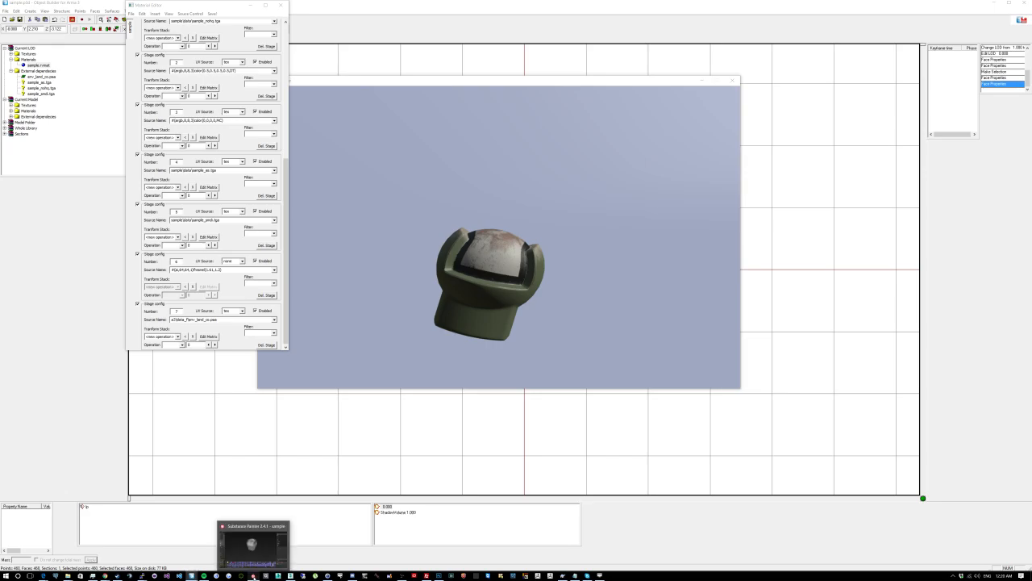
Step: Switch to Substance Painter and cycle the model display through its individual channels to the Specular map
{"action": "left_click", "coordinate": [253, 575]}
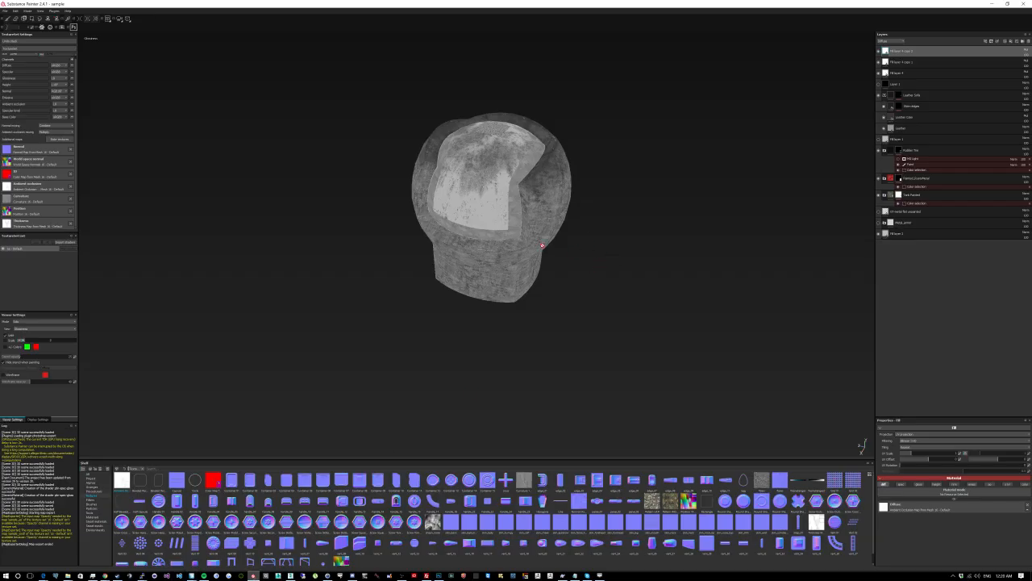
{"action": "key", "text": "b"}
{"action": "key", "text": "b"}
{"action": "key", "text": "b"}
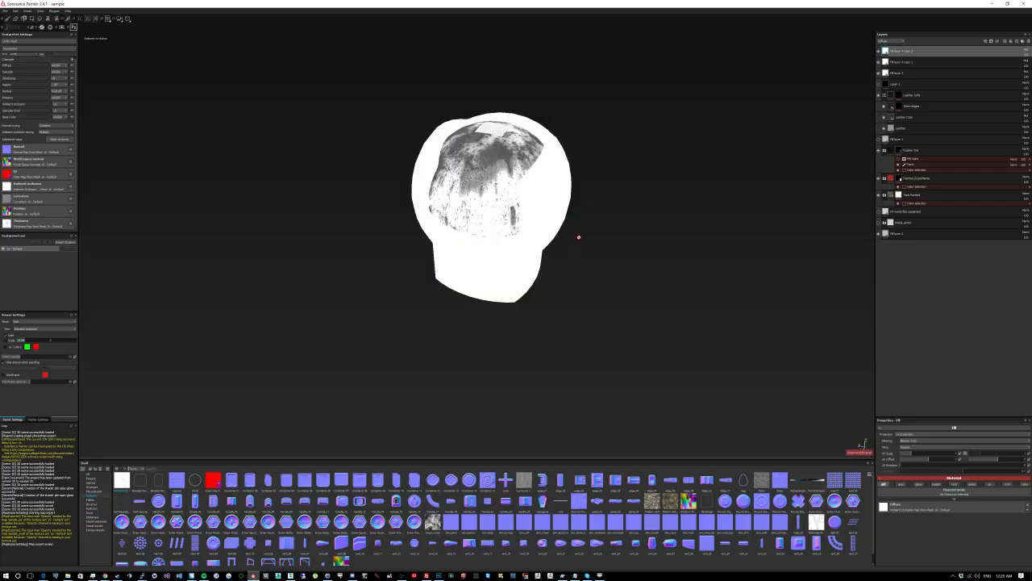
{"action": "key", "text": "c"}
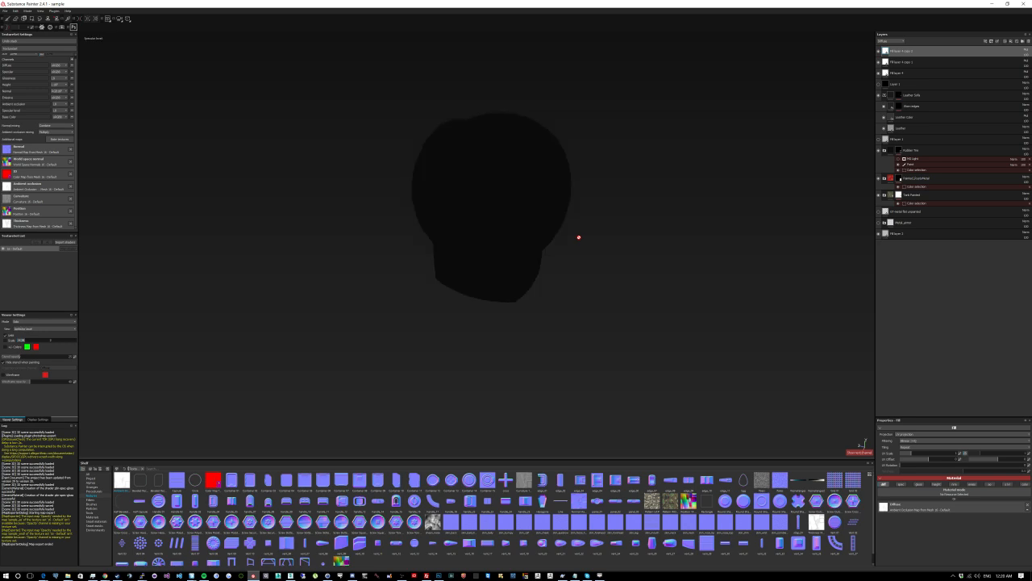
{"action": "key", "text": "m"}
{"action": "key", "text": "c"}
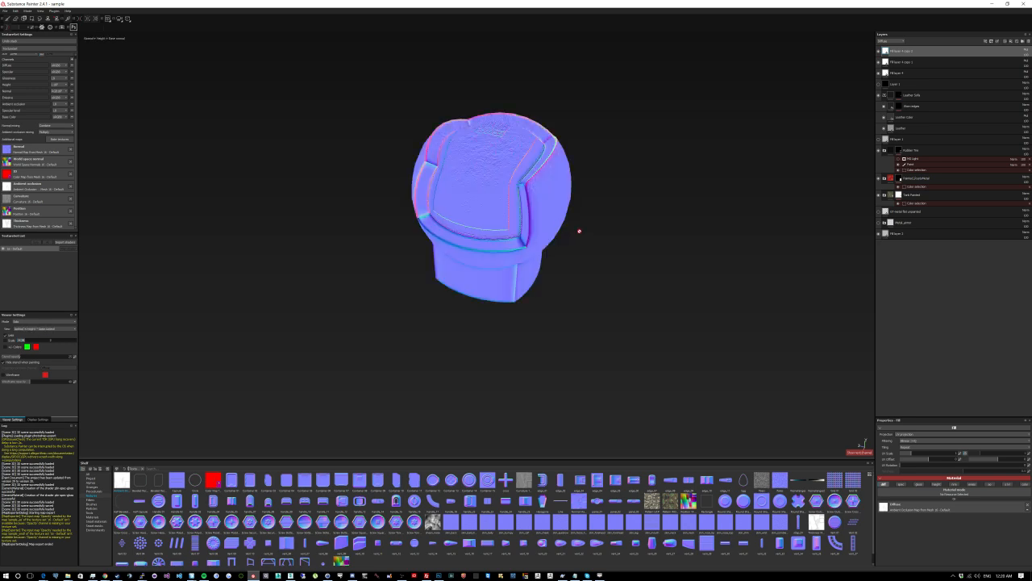
{"action": "scroll", "coordinate": [579, 230], "scroll_direction": "down", "scroll_amount": 2}
{"action": "scroll", "coordinate": [579, 230], "scroll_direction": "up", "scroll_amount": 5}
{"action": "key", "text": "c"}
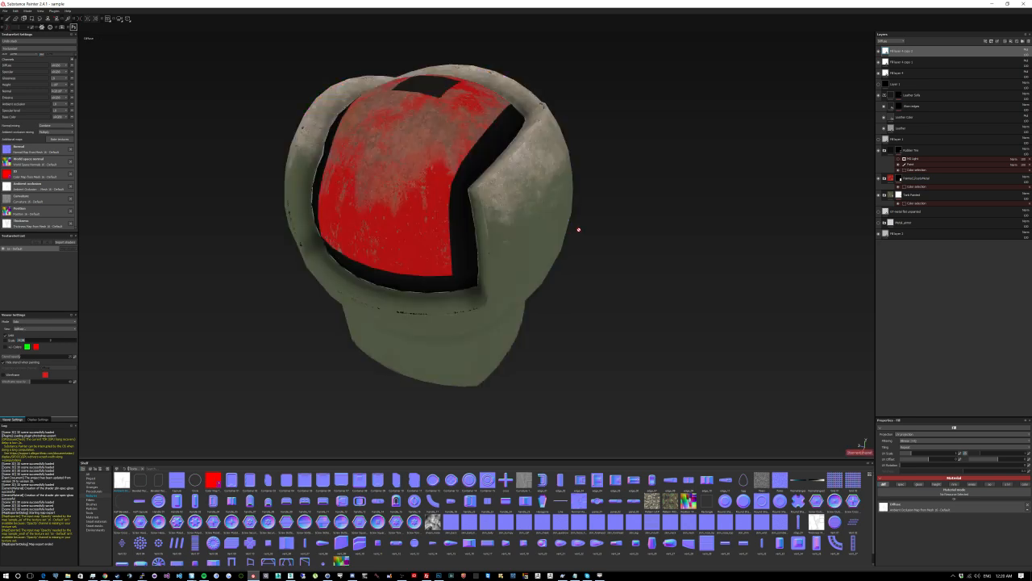
{"action": "key", "text": "c"}
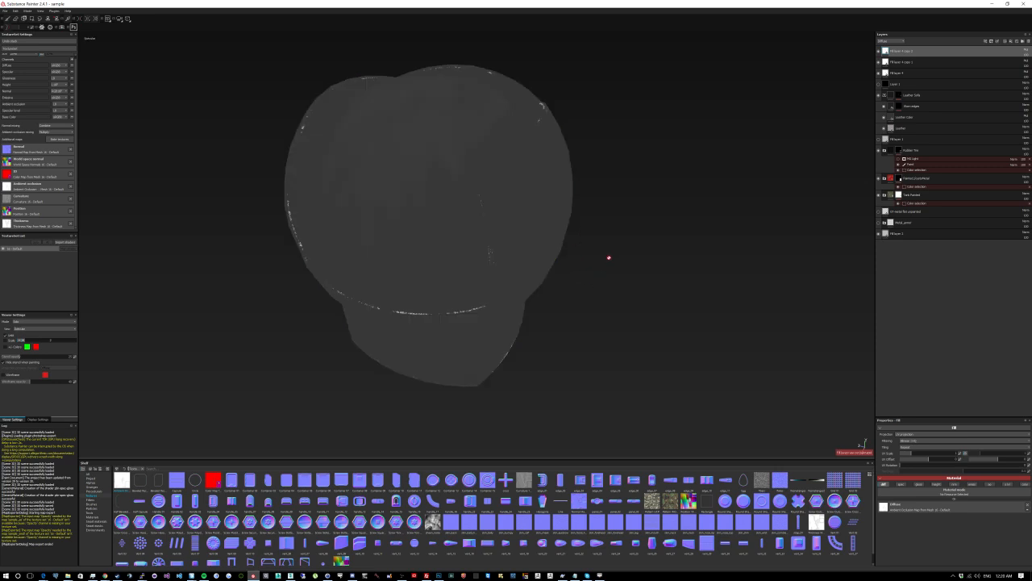
Step: Inspect the specular map from several angles and set the layer stack to show the Specular channel
{"action": "mouse_move", "coordinate": [608, 258]}
{"action": "left_mouse_down", "text": "alt"}
{"action": "mouse_move", "coordinate": [609, 296]}
{"action": "mouse_move", "coordinate": [640, 357]}
{"action": "mouse_move", "coordinate": [691, 249]}
{"action": "mouse_move", "coordinate": [659, 201]}
{"action": "mouse_move", "coordinate": [610, 253]}
{"action": "mouse_move", "coordinate": [566, 271]}
{"action": "mouse_move", "coordinate": [643, 295]}
{"action": "mouse_move", "coordinate": [606, 286]}
{"action": "mouse_move", "coordinate": [618, 267]}
{"action": "mouse_move", "coordinate": [675, 322]}
{"action": "mouse_move", "coordinate": [656, 265]}
{"action": "mouse_move", "coordinate": [664, 270]}
{"action": "mouse_move", "coordinate": [610, 267]}
{"action": "mouse_move", "coordinate": [637, 269]}
{"action": "left_mouse_up", "text": "alt"}
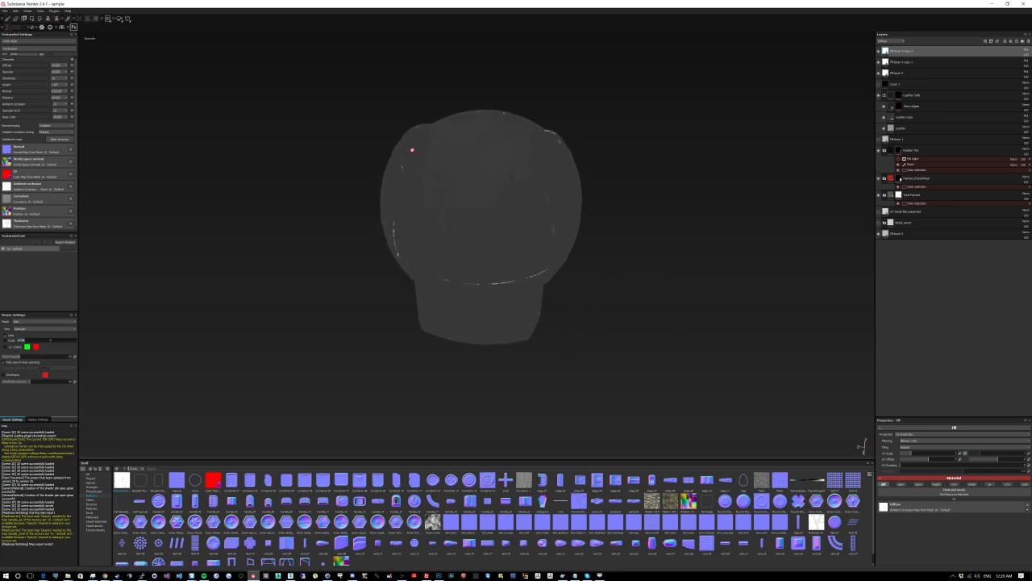
{"action": "mouse_move", "coordinate": [412, 150]}
{"action": "left_mouse_down", "text": "alt"}
{"action": "mouse_move", "coordinate": [468, 188]}
{"action": "mouse_move", "coordinate": [409, 155]}
{"action": "left_mouse_up", "text": "alt"}
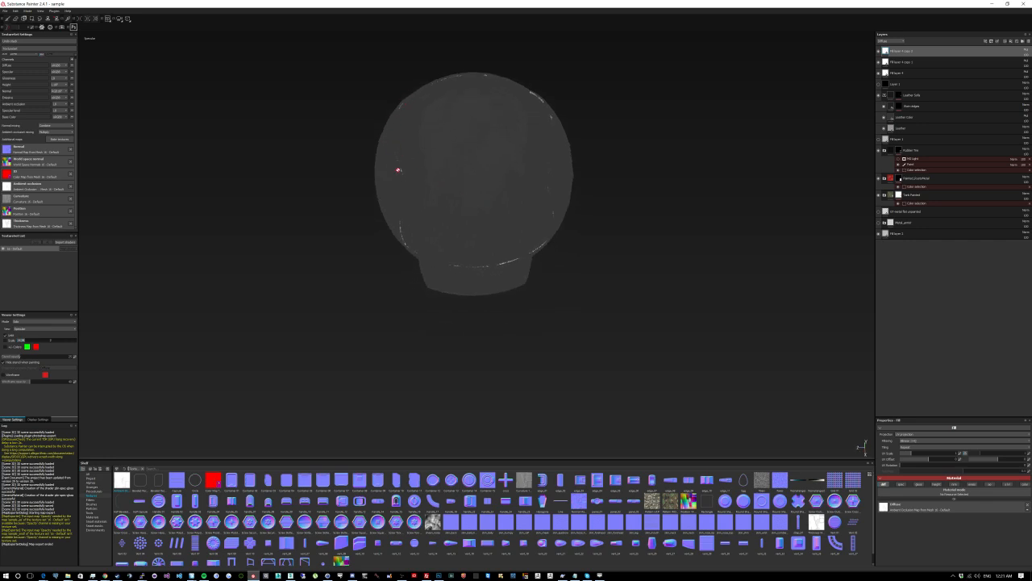
{"action": "mouse_move", "coordinate": [536, 138]}
{"action": "left_mouse_down", "text": "alt"}
{"action": "mouse_move", "coordinate": [532, 157]}
{"action": "mouse_move", "coordinate": [560, 153]}
{"action": "mouse_move", "coordinate": [384, 122]}
{"action": "left_mouse_up", "text": "alt"}
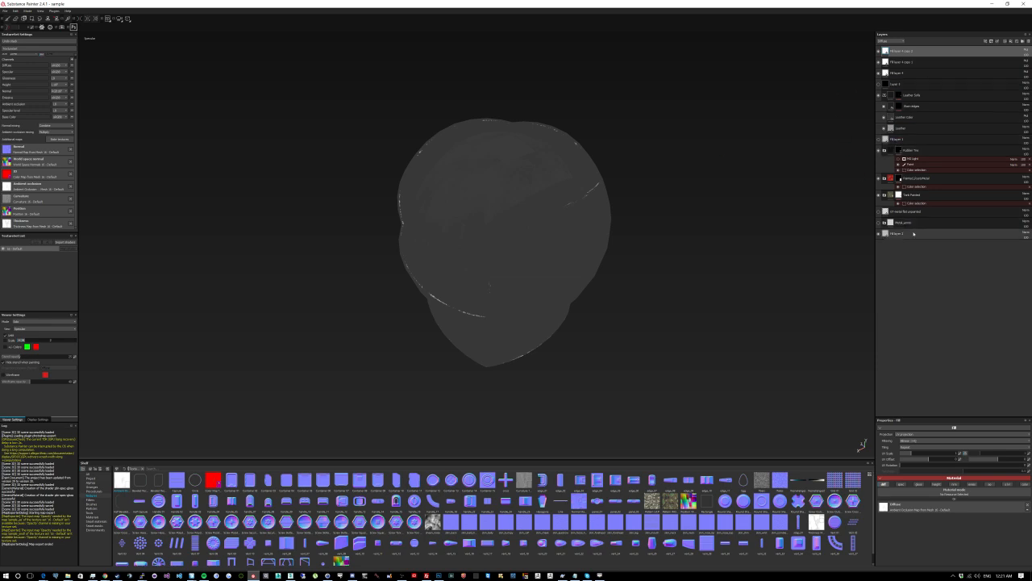
{"action": "left_click", "coordinate": [899, 41]}
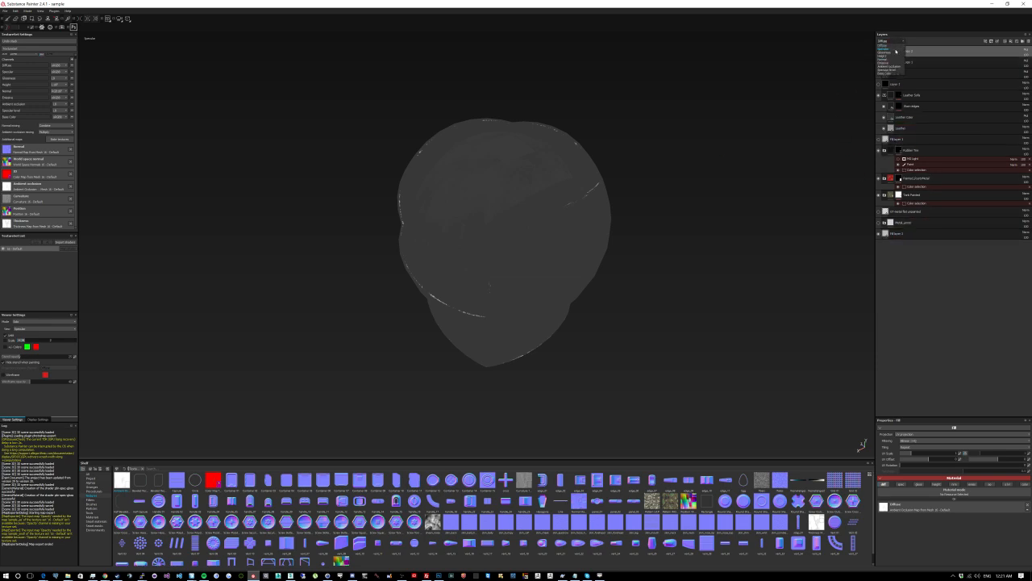
{"action": "left_click", "coordinate": [895, 50]}
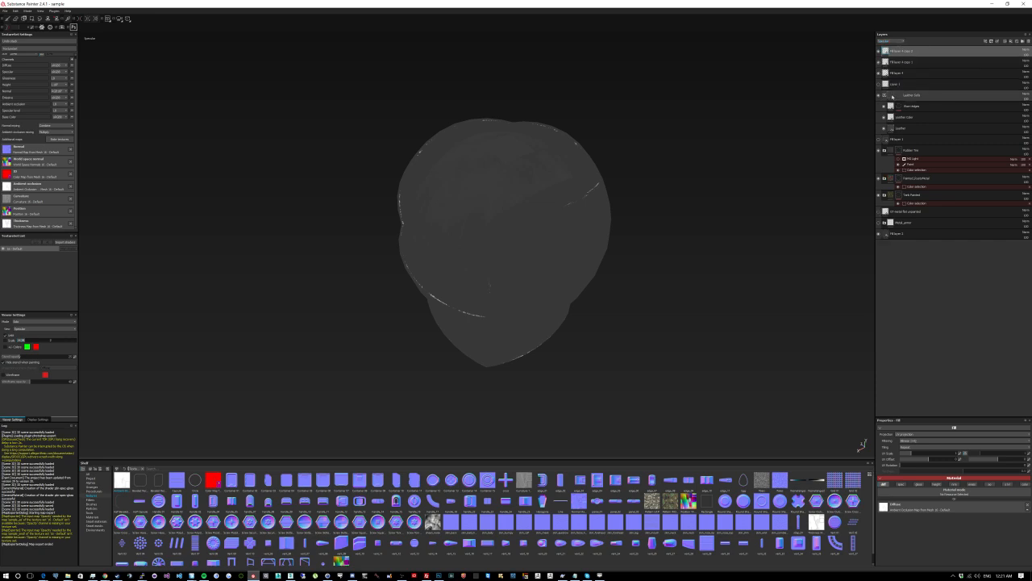
{"action": "mouse_move", "coordinate": [892, 97]}
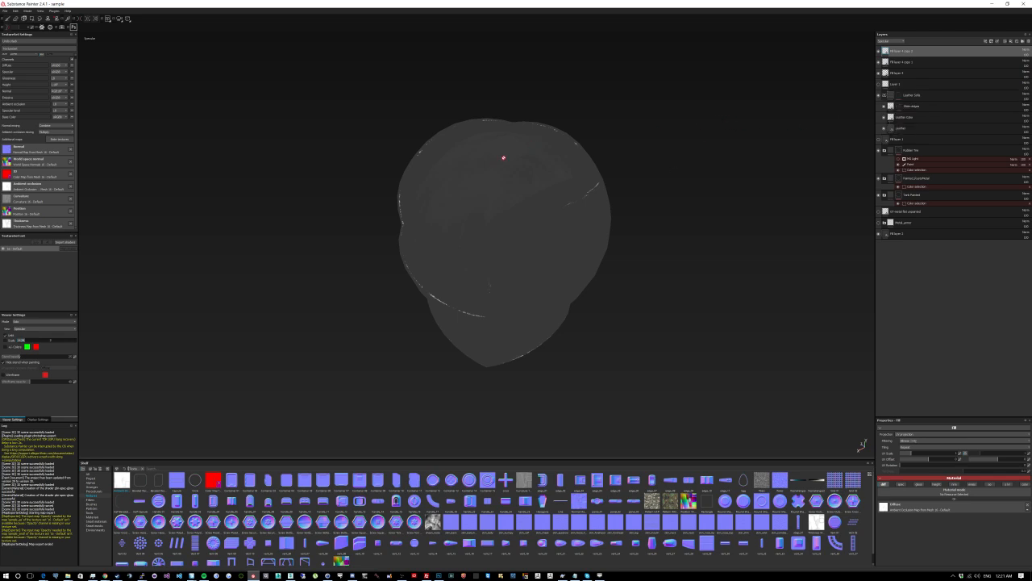
Step: Lighten the specular colour of the rubber base layer inside the rubber folder
{"action": "left_click", "coordinate": [891, 152]}
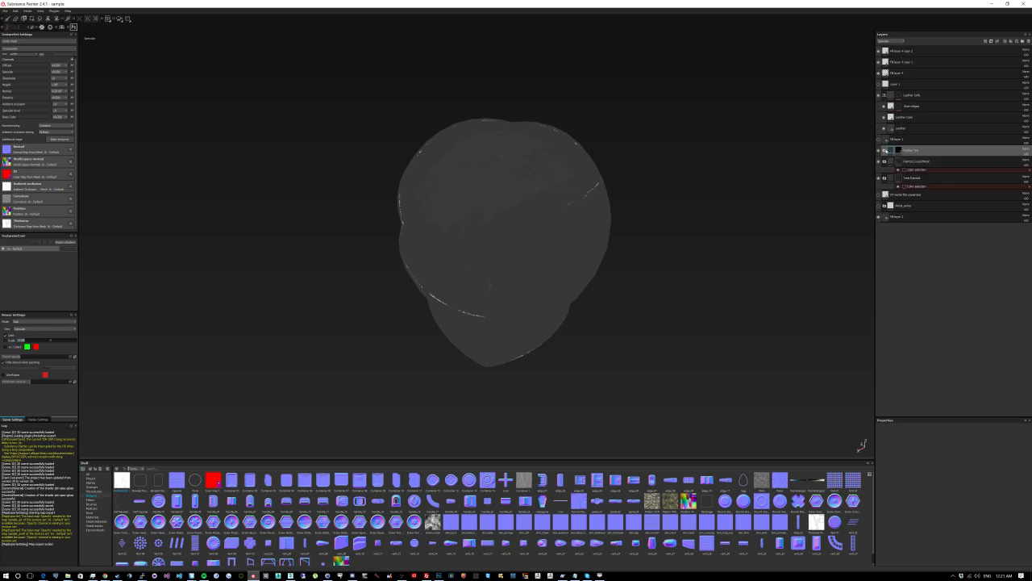
{"action": "left_click", "coordinate": [886, 151]}
{"action": "left_click", "coordinate": [891, 184]}
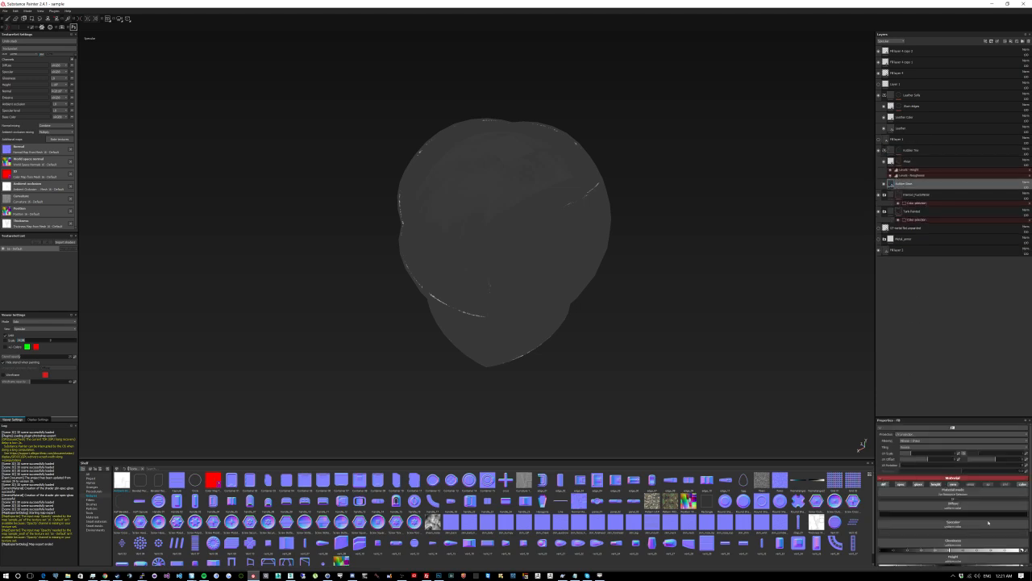
{"action": "left_click_drag", "start_coordinate": [1031, 502], "coordinate": [1031, 528]}
{"action": "left_click", "coordinate": [945, 499]}
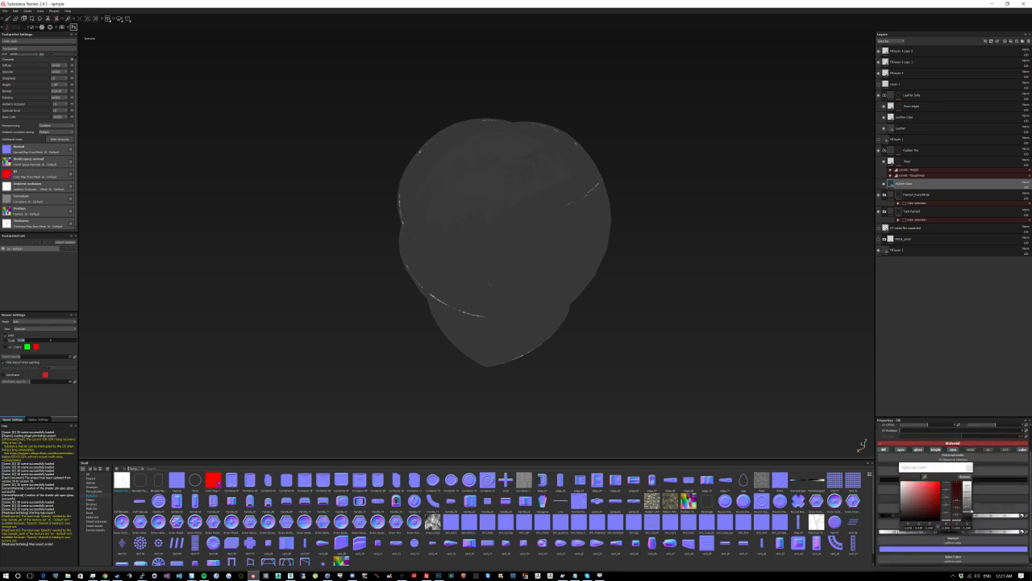
{"action": "left_click_drag", "start_coordinate": [937, 468], "coordinate": [844, 454]}
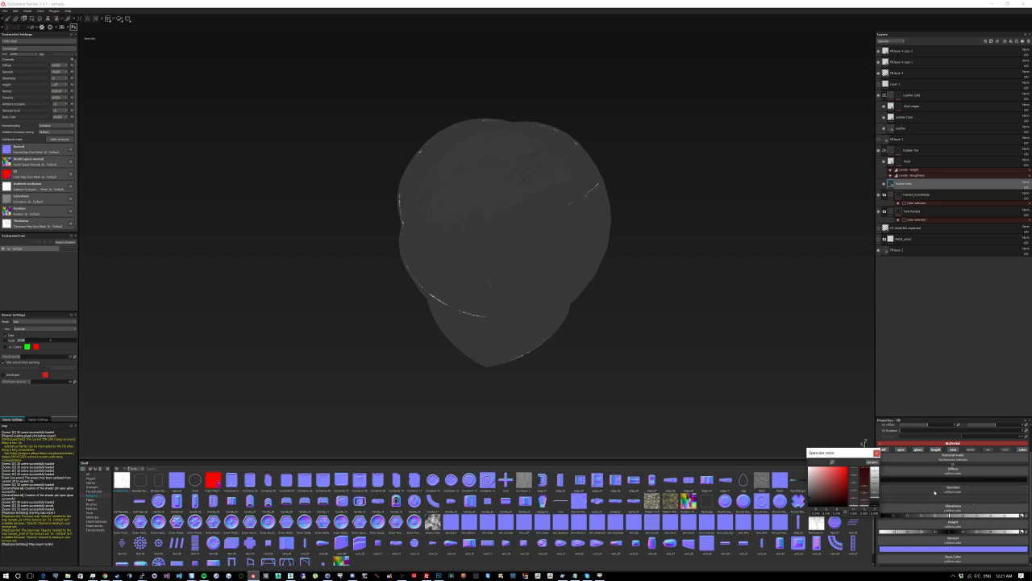
{"action": "left_click_drag", "start_coordinate": [876, 490], "coordinate": [874, 493]}
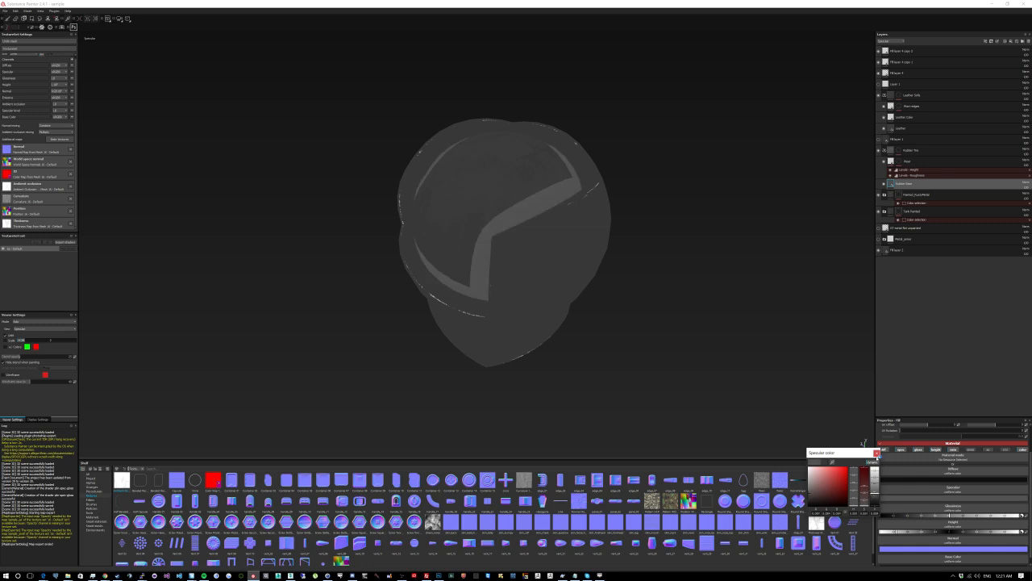
{"action": "left_click", "coordinate": [876, 452]}
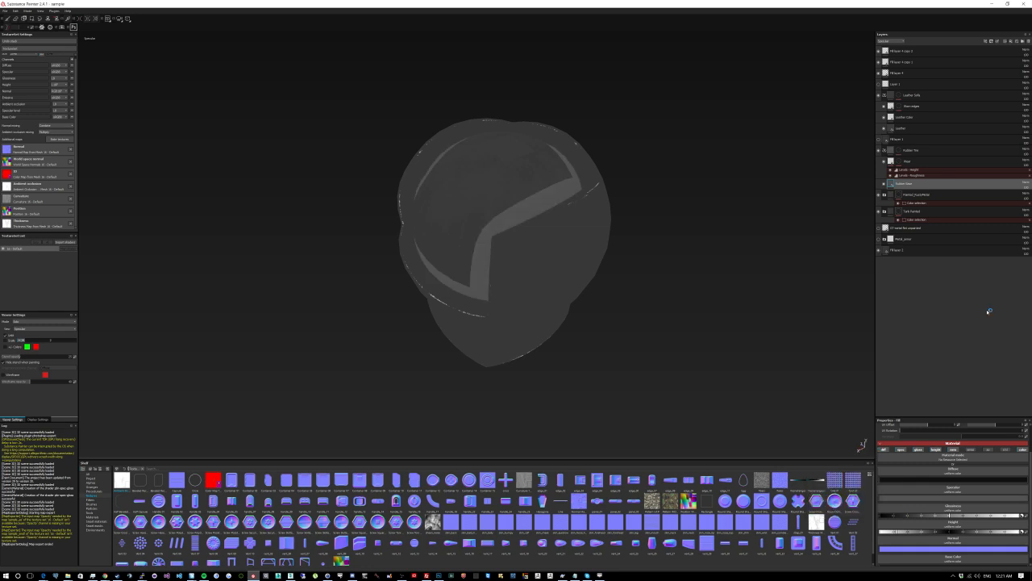
Step: Expand the painted metal folder to select its edge-wear metal layer's mask, and collapse the rubber and leather folders
{"action": "left_click", "coordinate": [884, 197]}
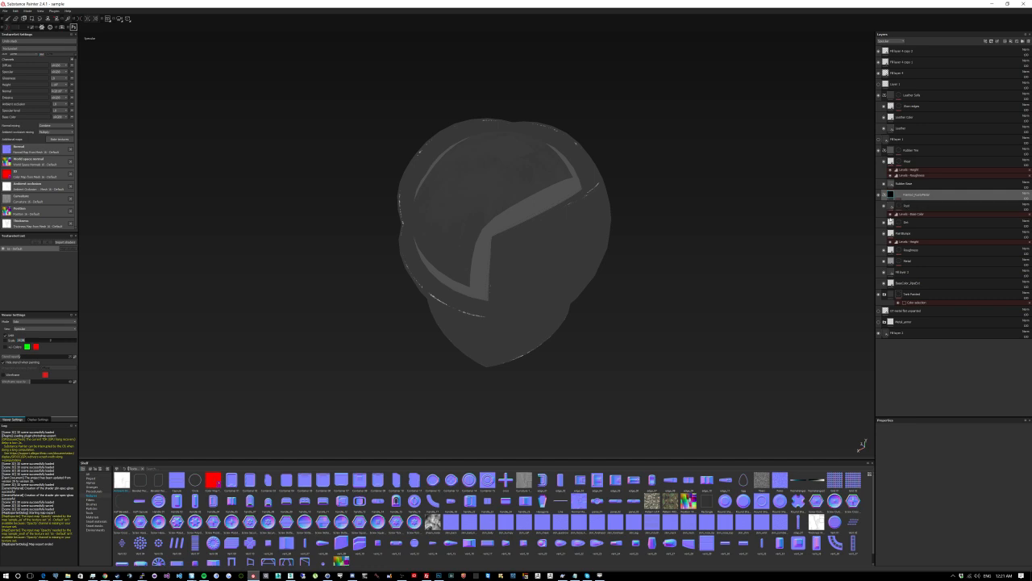
{"action": "left_click", "coordinate": [889, 262]}
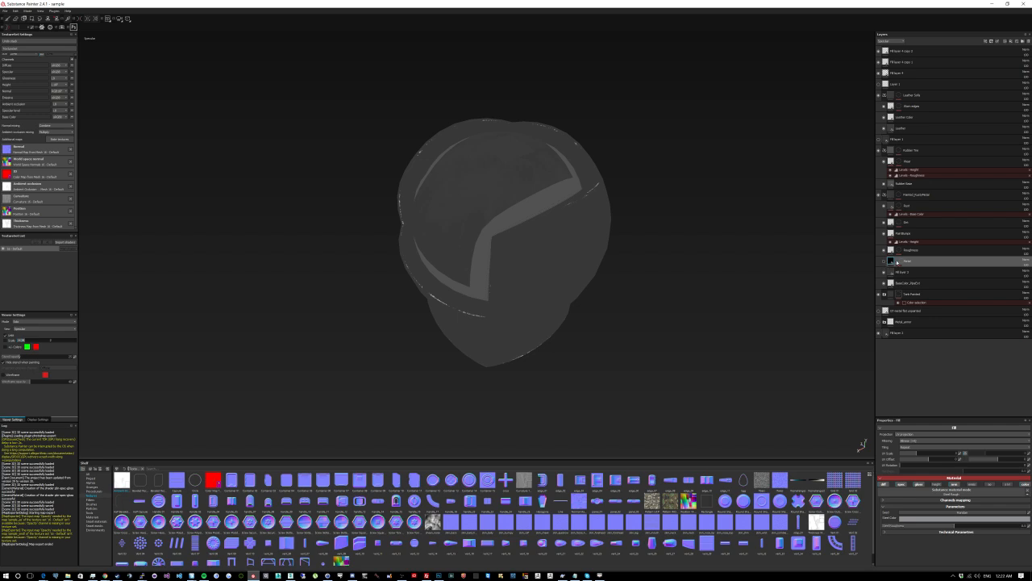
{"action": "left_click", "coordinate": [897, 262]}
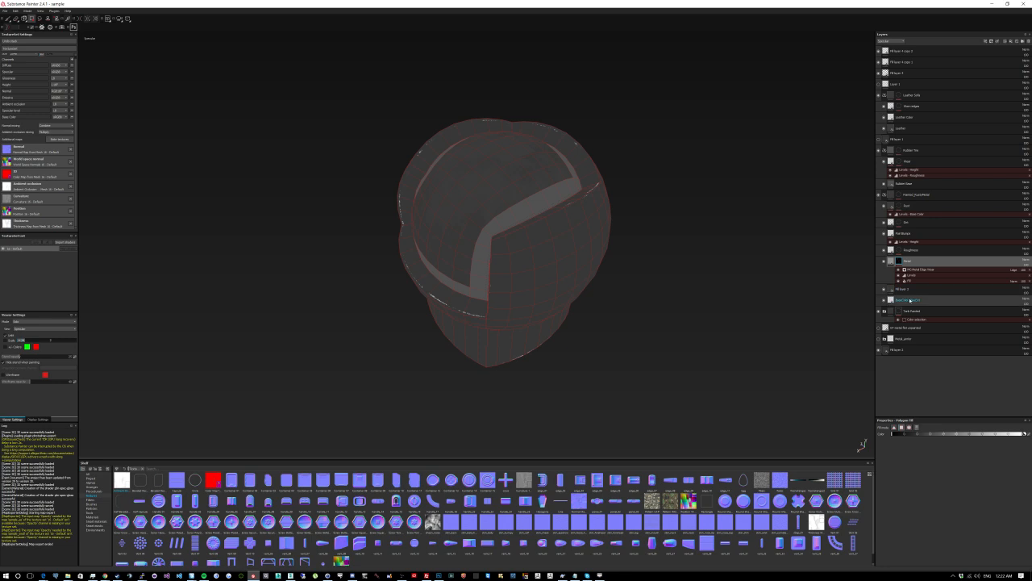
{"action": "left_click", "coordinate": [885, 150]}
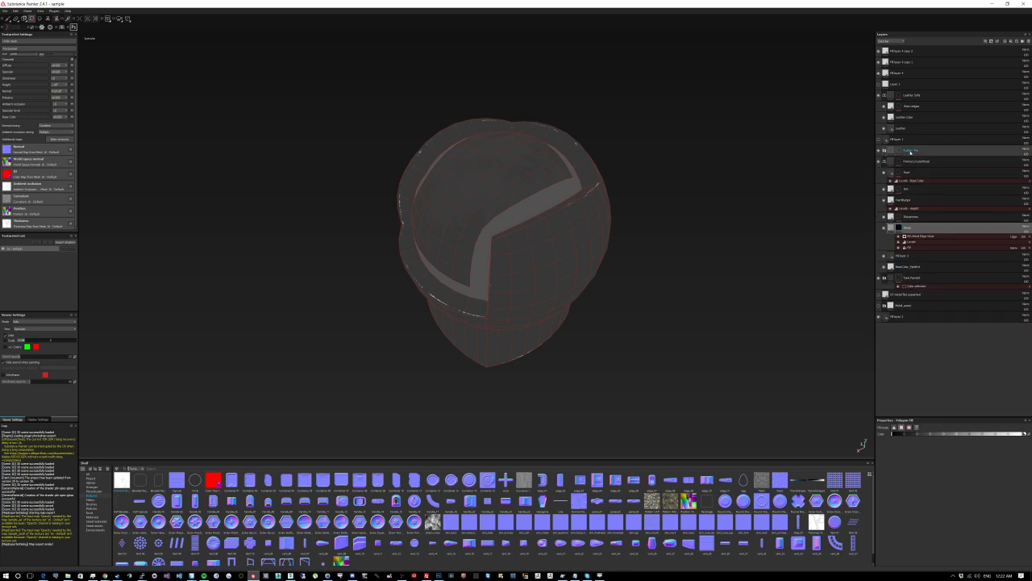
{"action": "left_click", "coordinate": [885, 95]}
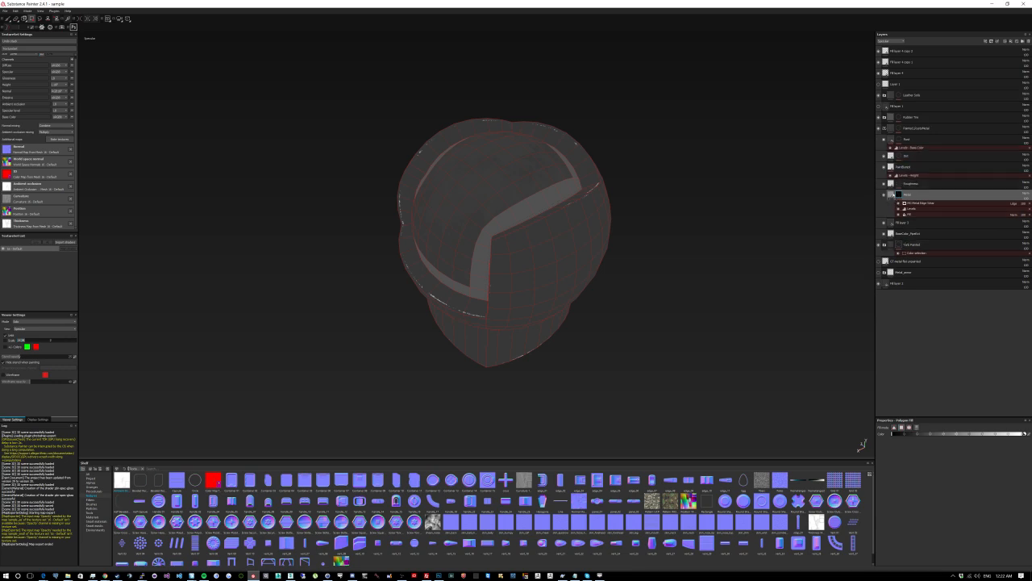
Step: Change the Steel Color of the edge-wear metal layer to a light neutral grey, checking the worn edges from below
{"action": "left_click", "coordinate": [891, 195]}
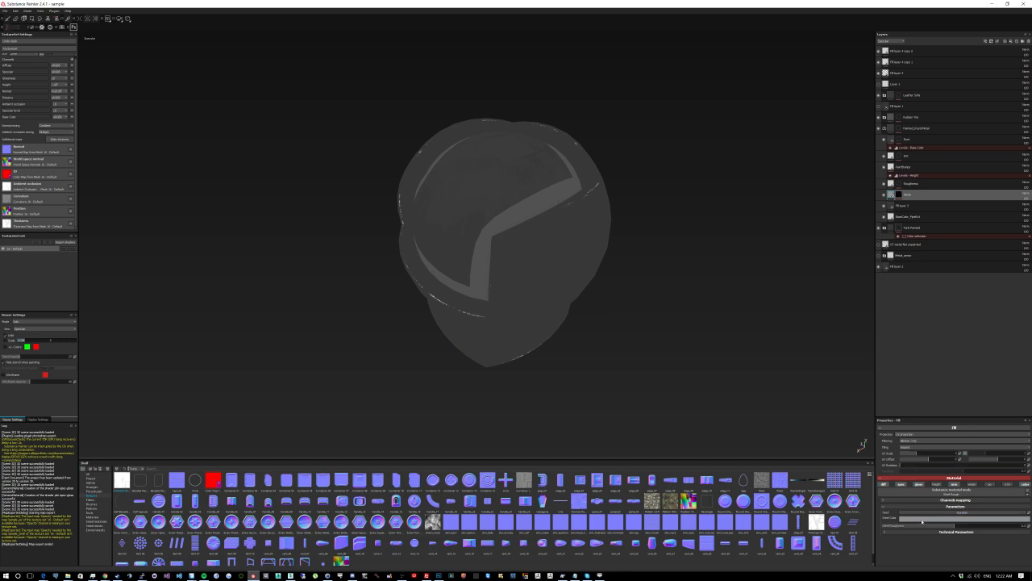
{"action": "left_click", "coordinate": [901, 516]}
{"action": "mouse_move", "coordinate": [882, 511]}
{"action": "left_mouse_down"}
{"action": "mouse_move", "coordinate": [882, 499]}
{"action": "mouse_move", "coordinate": [874, 539]}
{"action": "left_mouse_up"}
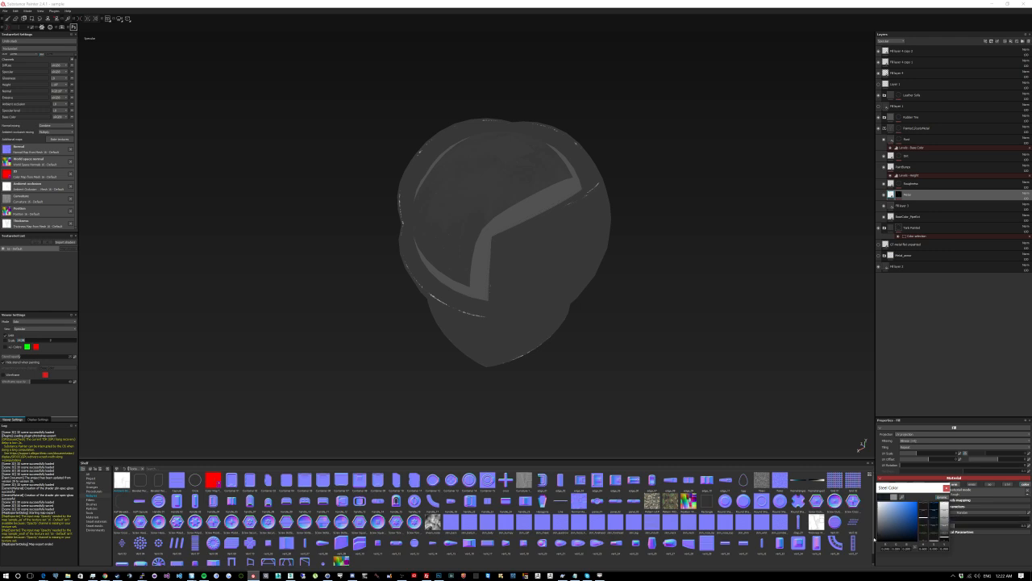
{"action": "scroll", "coordinate": [691, 350], "scroll_direction": "down", "scroll_amount": 3}
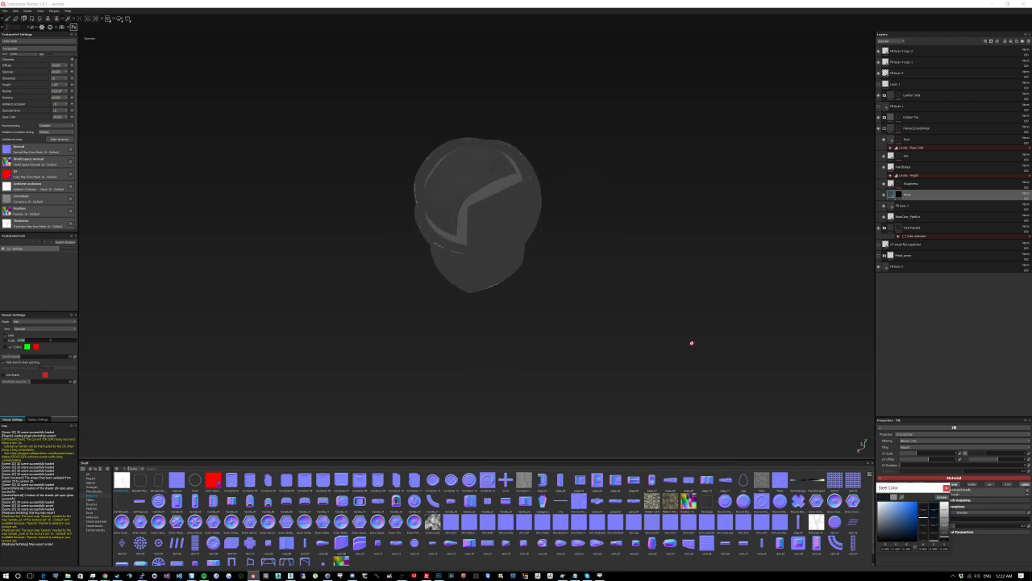
{"action": "scroll", "coordinate": [691, 343], "scroll_direction": "up", "scroll_amount": 4}
{"action": "left_click_drag", "start_coordinate": [648, 325], "coordinate": [692, 244], "text": "alt"}
{"action": "left_click_drag", "start_coordinate": [680, 316], "coordinate": [657, 239], "text": "alt"}
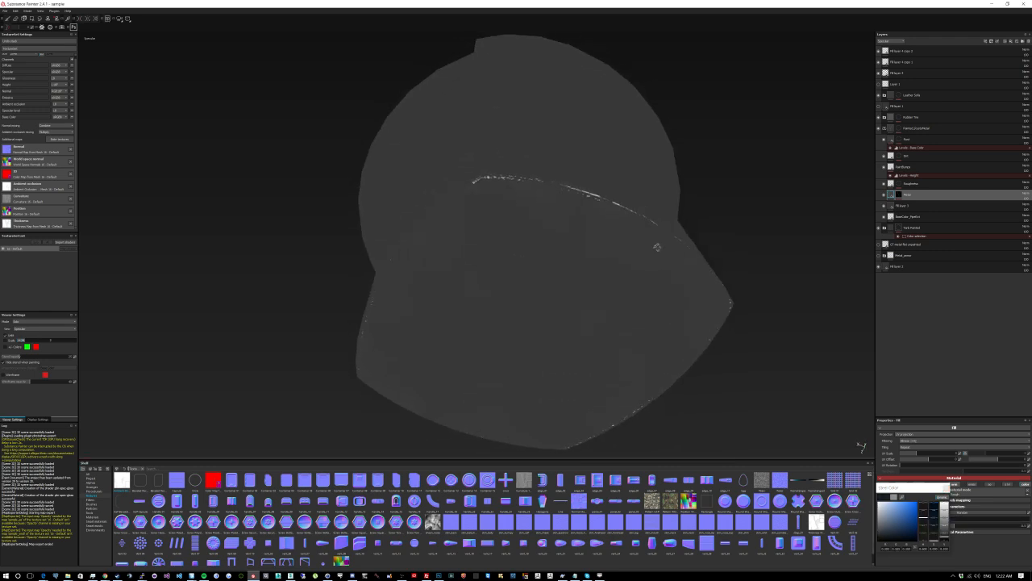
{"action": "left_click", "coordinate": [883, 516]}
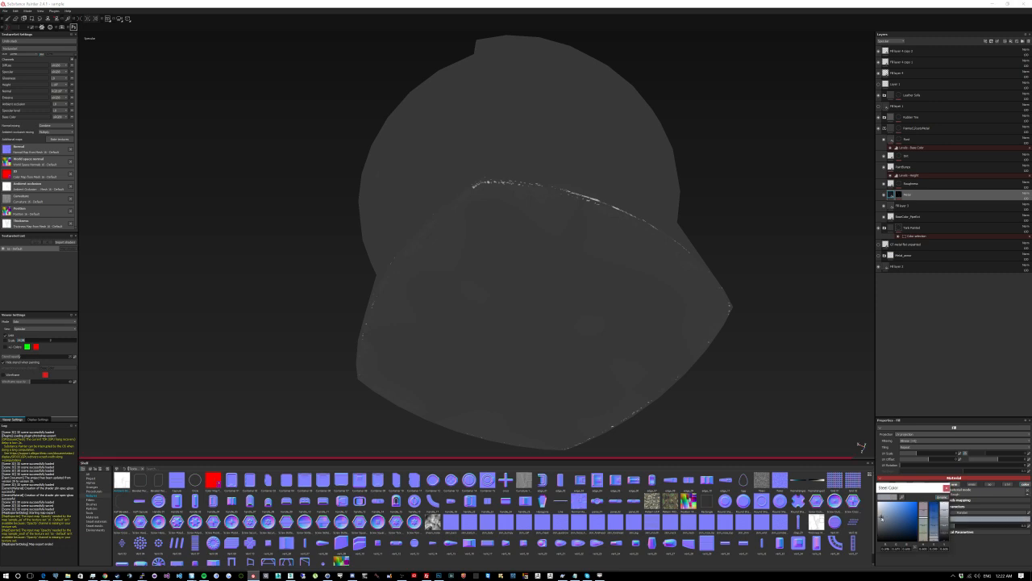
{"action": "left_click_drag", "start_coordinate": [881, 517], "coordinate": [876, 507]}
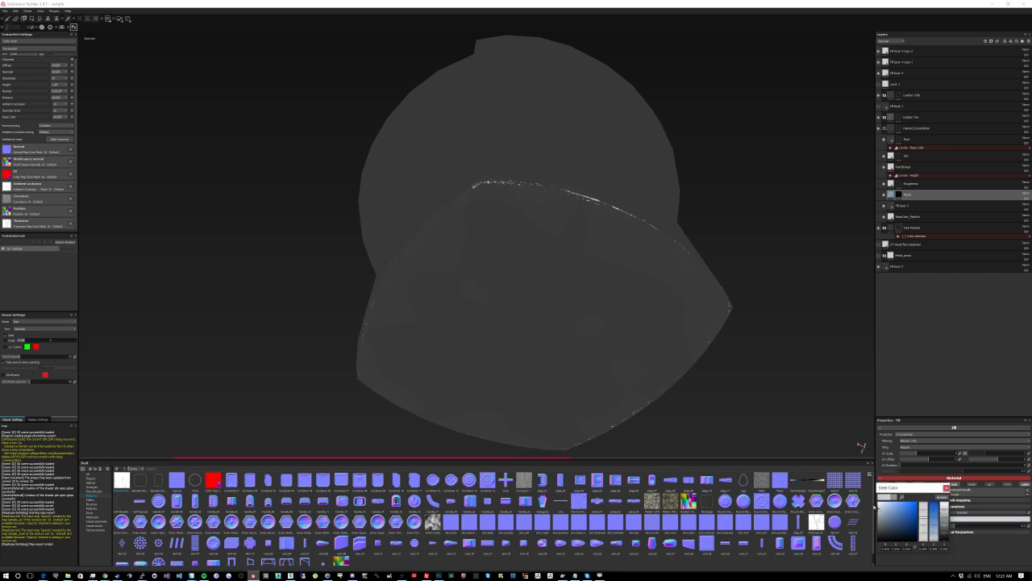
{"action": "left_click", "coordinate": [997, 403]}
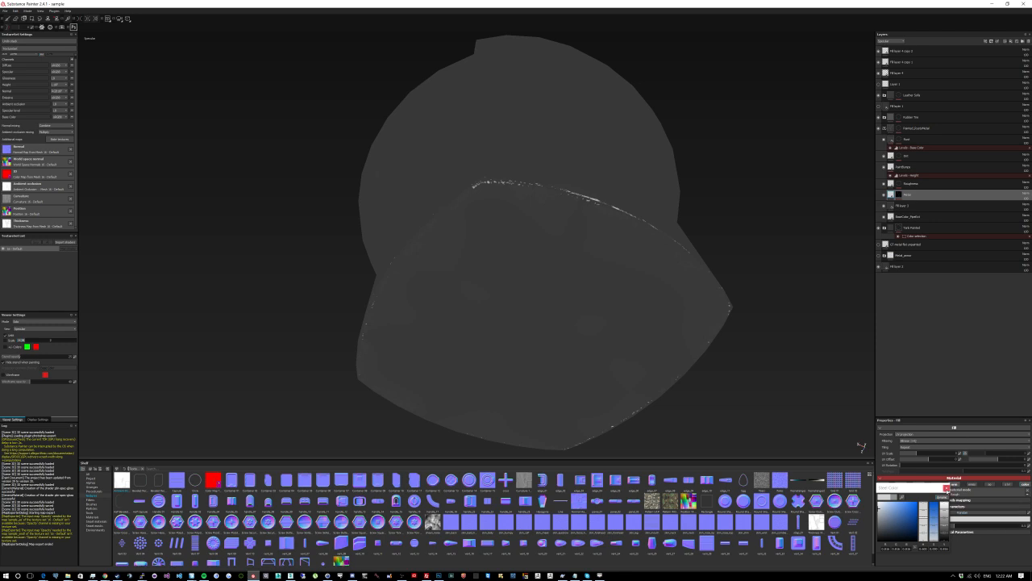
{"action": "left_click", "coordinate": [946, 487]}
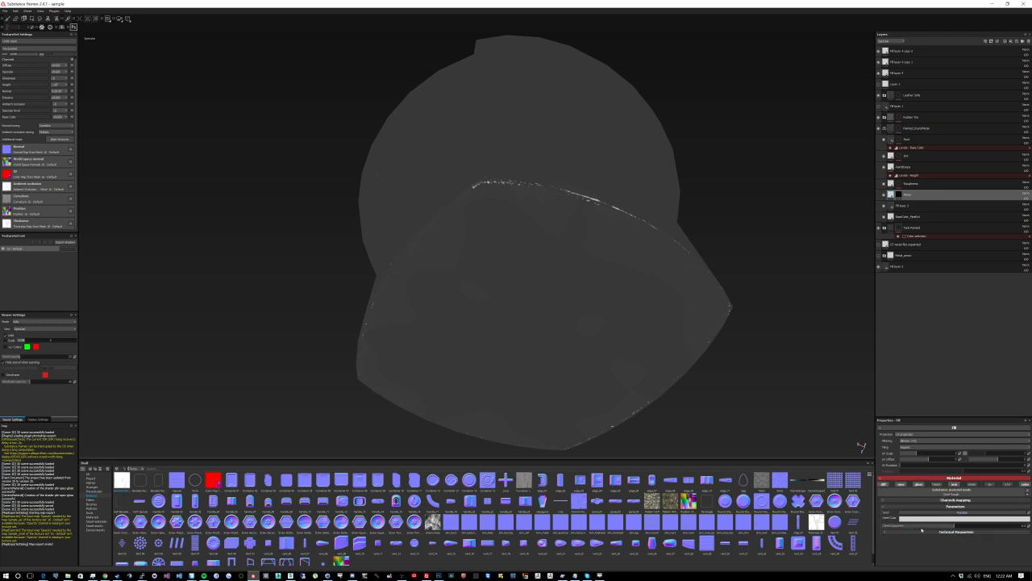
Step: Examine the edge-wear metal layer's channels mapping and toggle its specular channel off and back on
{"action": "left_click", "coordinate": [933, 500]}
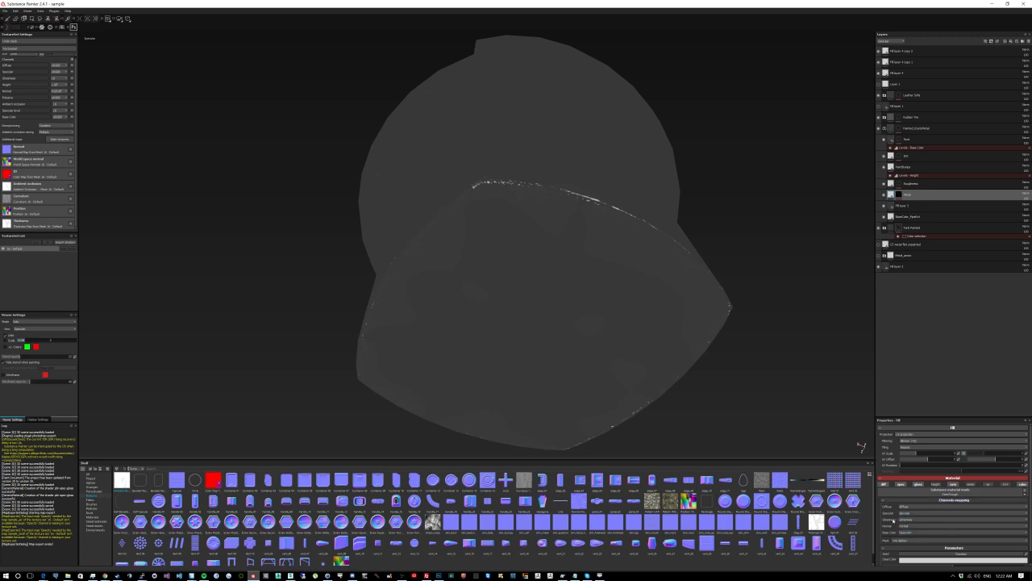
{"action": "scroll", "coordinate": [890, 525], "scroll_direction": "down", "scroll_amount": 1}
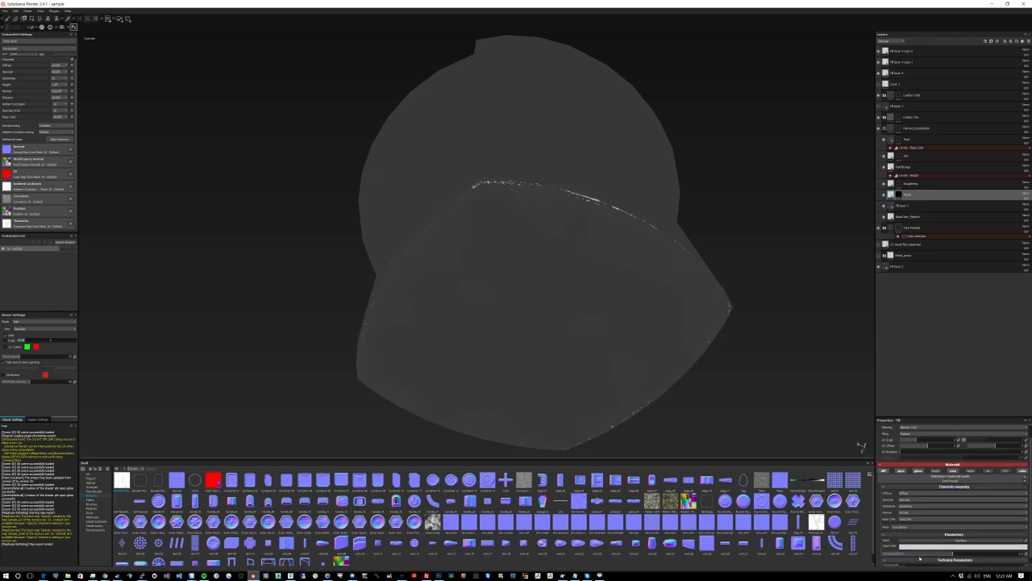
{"action": "scroll", "coordinate": [930, 556], "scroll_direction": "down", "scroll_amount": 1}
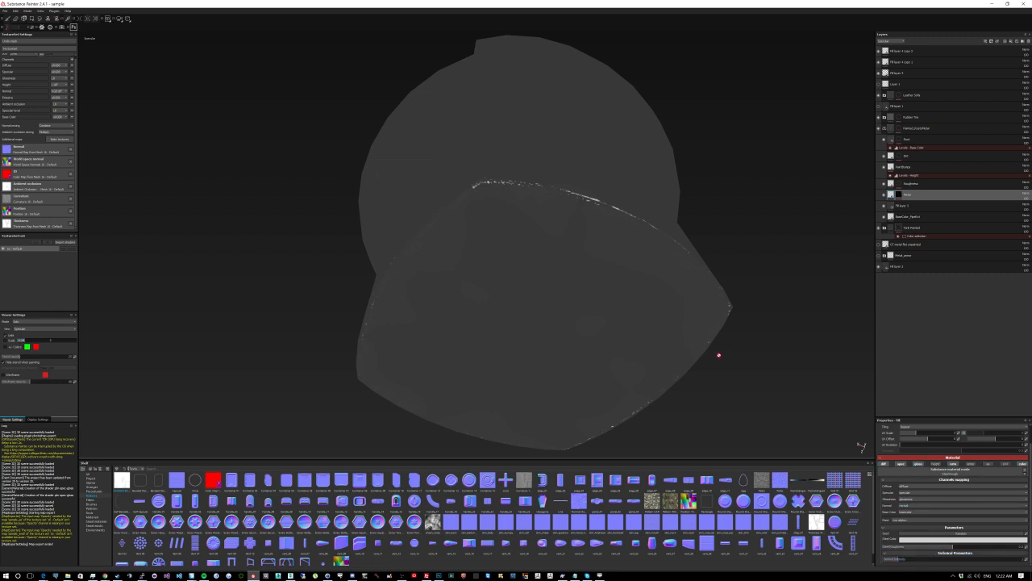
{"action": "left_click_drag", "start_coordinate": [698, 316], "coordinate": [733, 315], "text": "alt"}
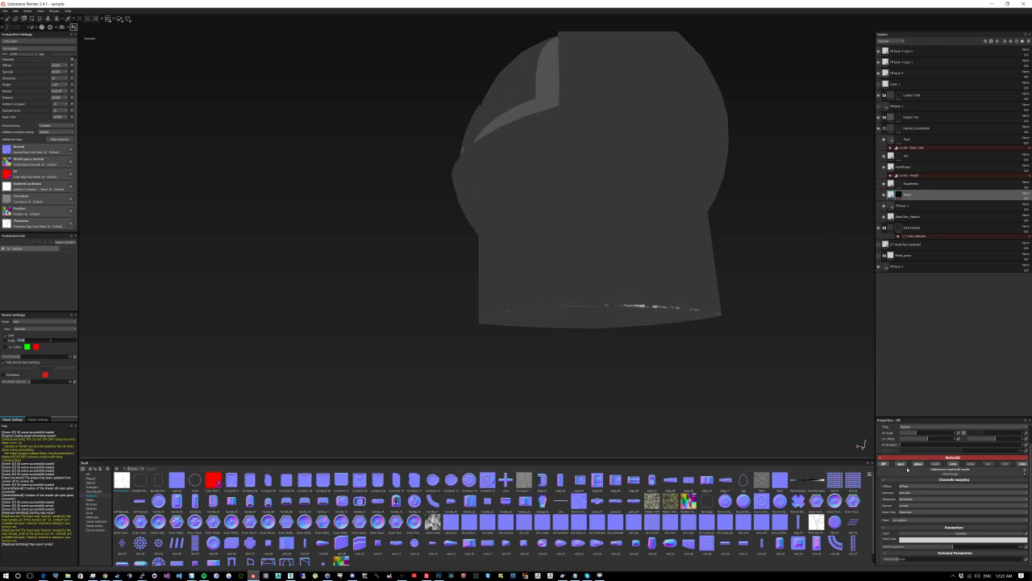
{"action": "left_click", "coordinate": [902, 465]}
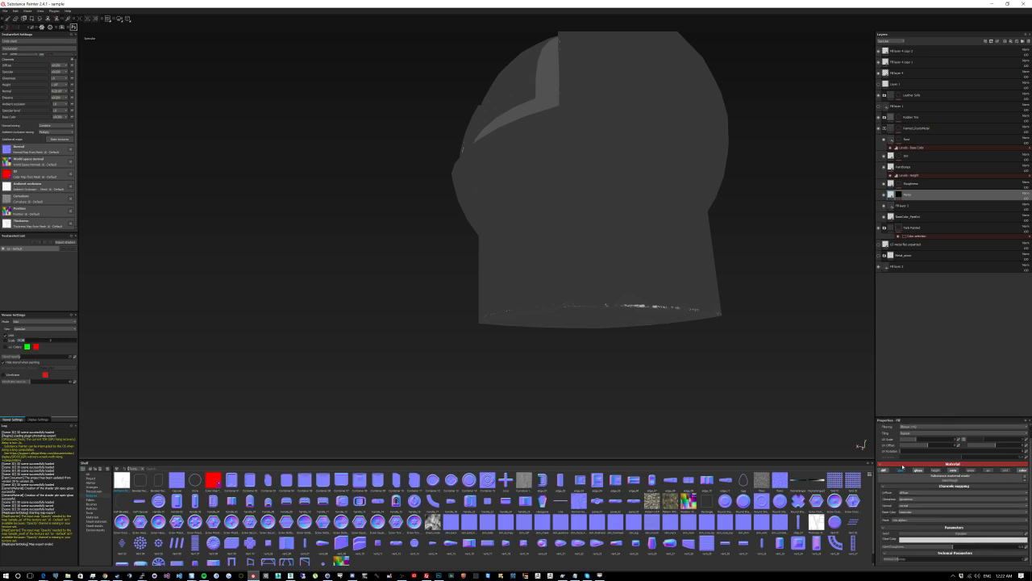
{"action": "left_click", "coordinate": [904, 470]}
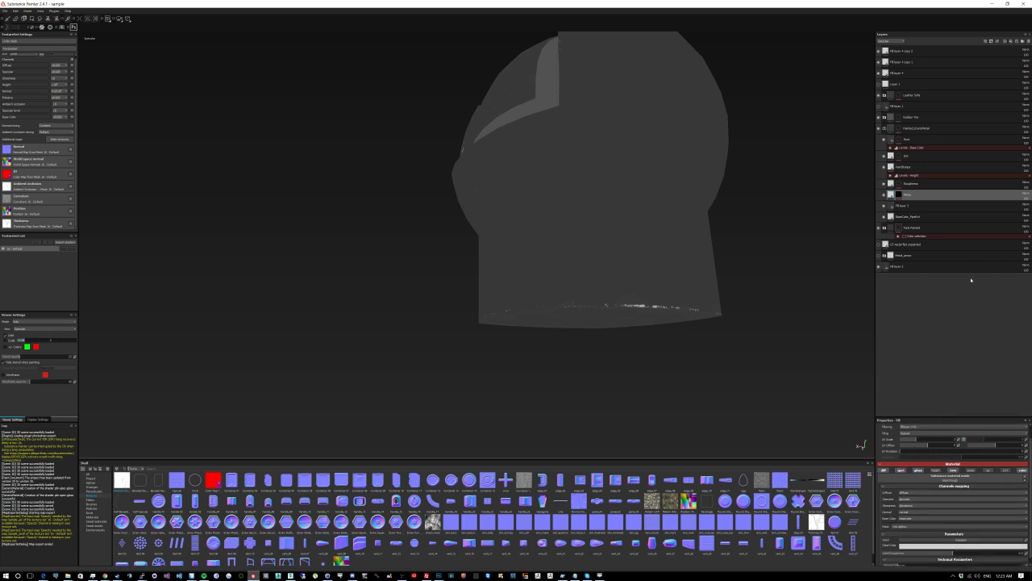
Step: Darken the specular colour of the fill layer directly below the metal layer in the painted metal folder to a dark grey
{"action": "left_click", "coordinate": [892, 207]}
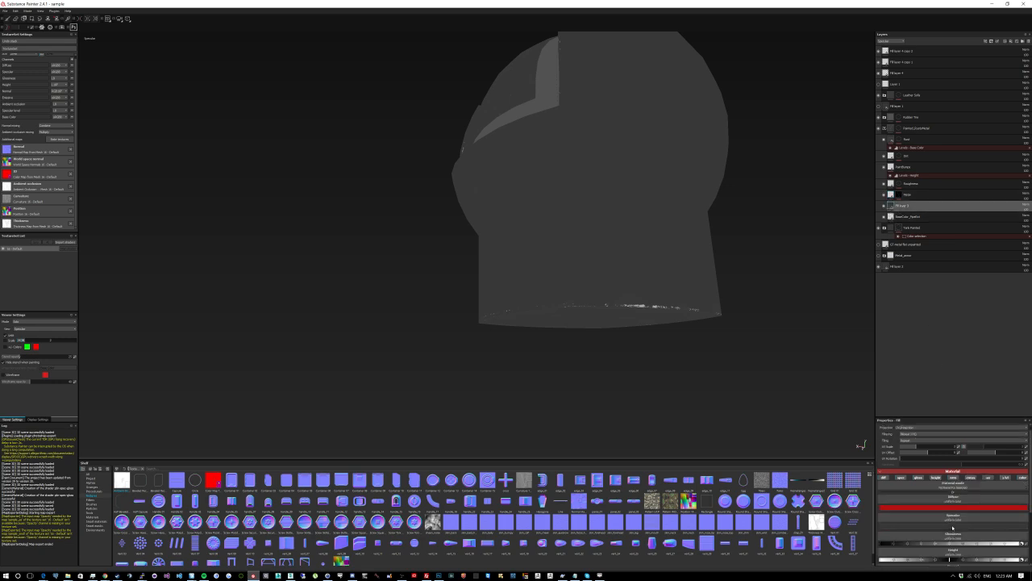
{"action": "left_click", "coordinate": [908, 532]}
{"action": "left_click_drag", "start_coordinate": [908, 532], "coordinate": [913, 520]}
{"action": "left_click_drag", "start_coordinate": [598, 177], "coordinate": [667, 292], "text": "alt"}
{"action": "scroll", "coordinate": [604, 244], "scroll_direction": "down", "scroll_amount": 2}
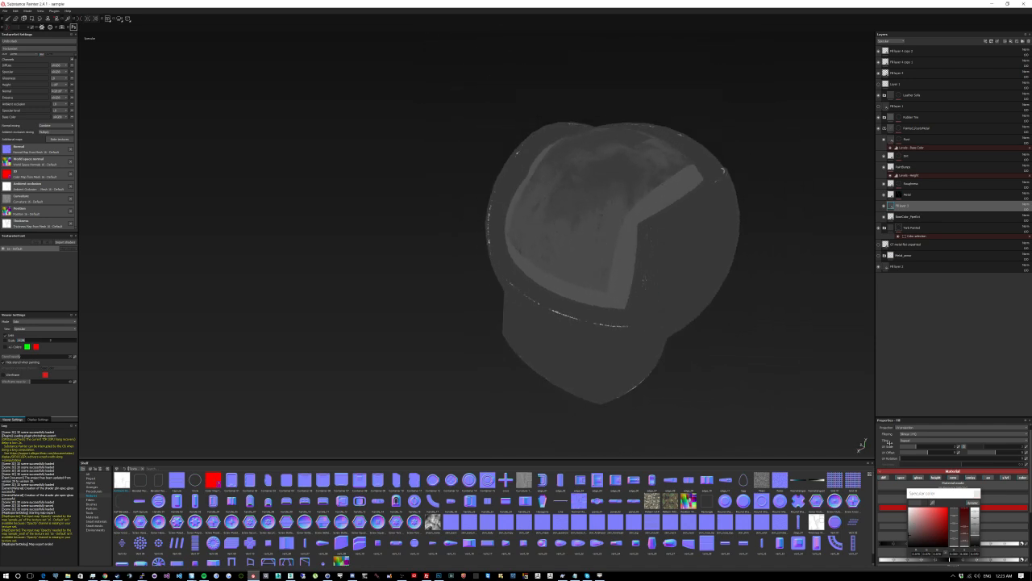
{"action": "left_click_drag", "start_coordinate": [920, 533], "coordinate": [907, 543]}
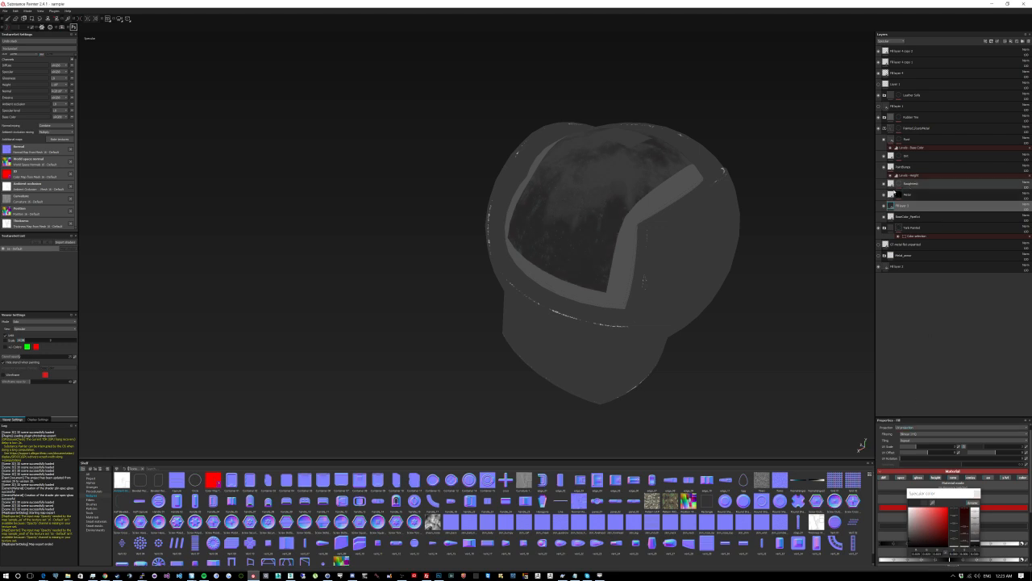
Step: Toggle the visibility of the bottom fill layer and the rubber, painted metal and Tank Painted folders to check which areas each covers
{"action": "left_click", "coordinate": [886, 267]}
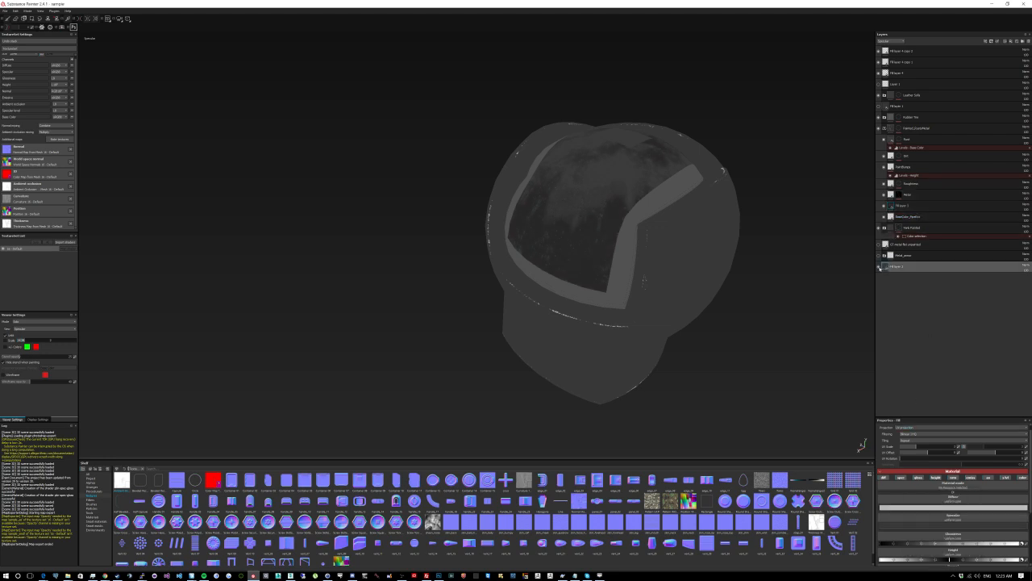
{"action": "left_click", "coordinate": [878, 268]}
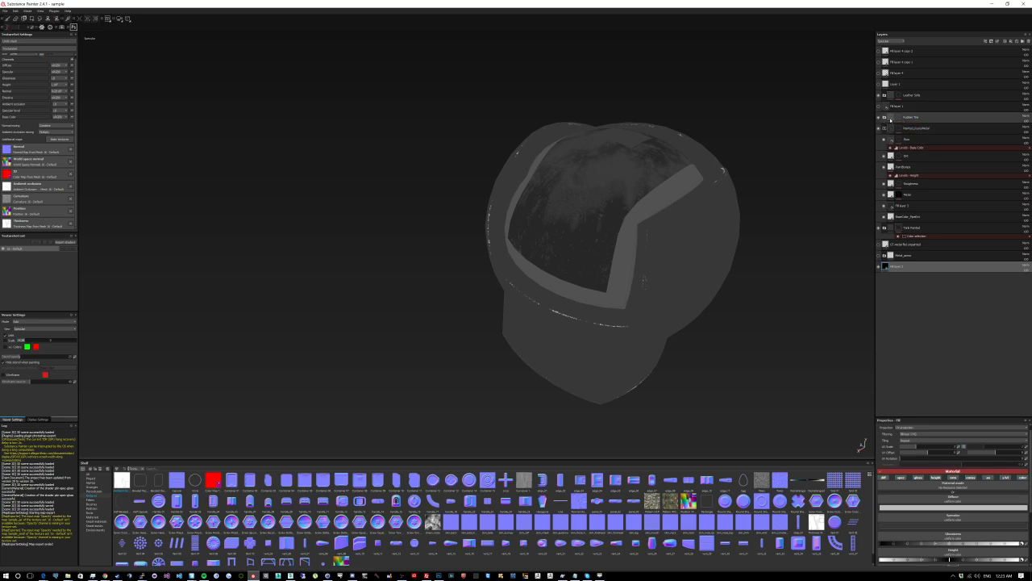
{"action": "left_click", "coordinate": [890, 120]}
{"action": "left_click", "coordinate": [879, 118]}
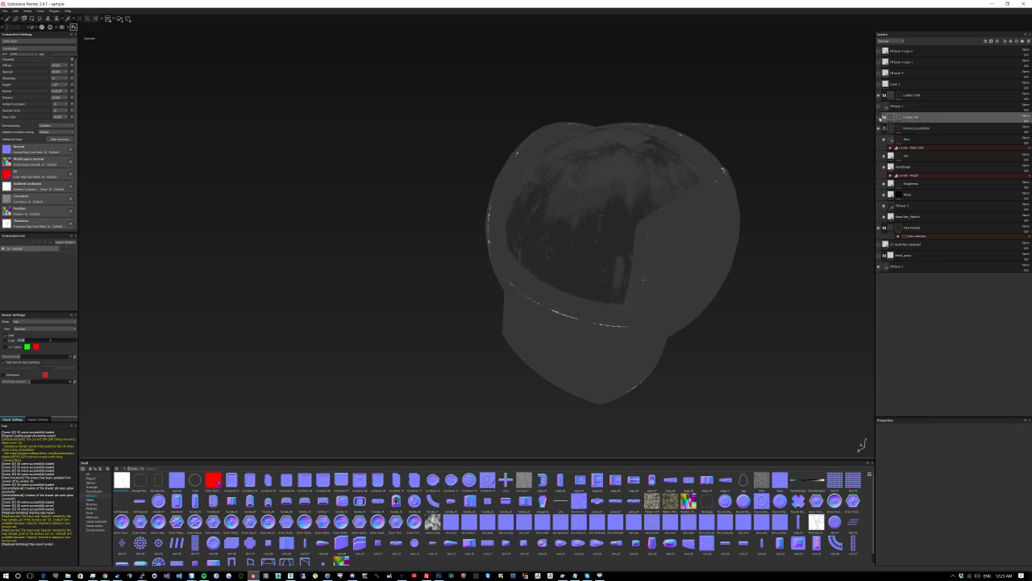
{"action": "left_click", "coordinate": [879, 118]}
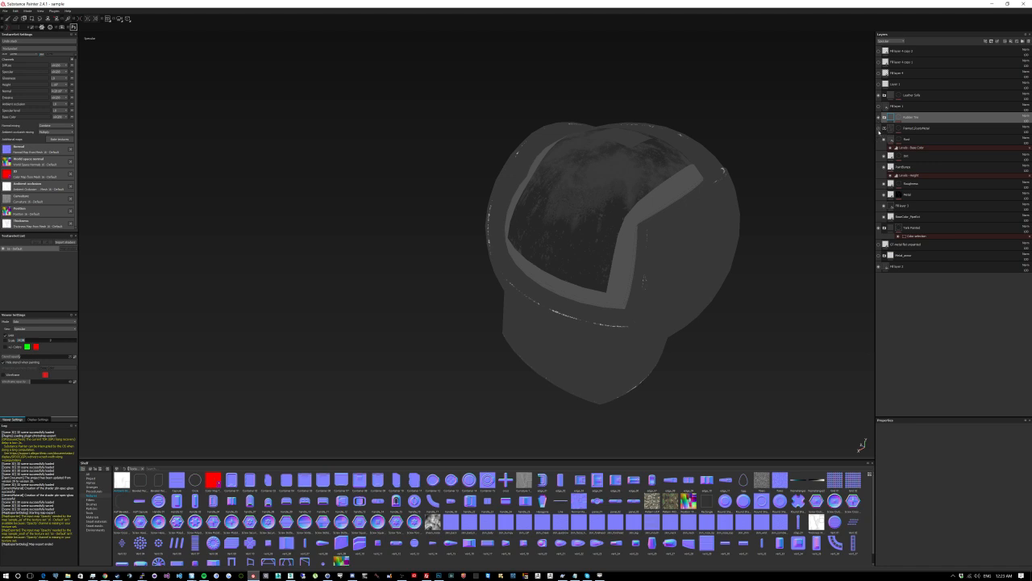
{"action": "left_click", "coordinate": [879, 129]}
{"action": "left_click", "coordinate": [879, 129]}
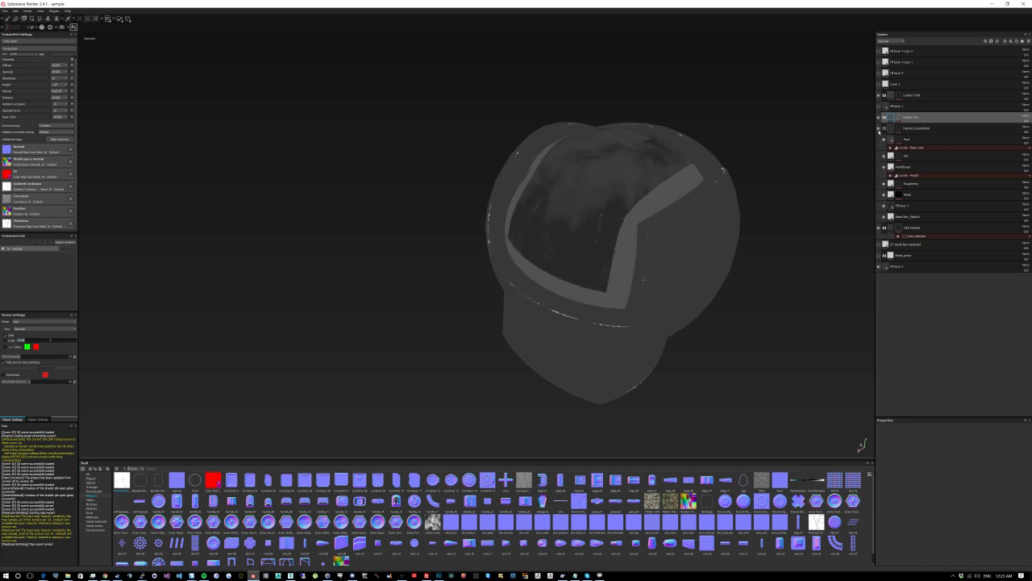
{"action": "left_click", "coordinate": [879, 228]}
{"action": "left_click", "coordinate": [878, 228]}
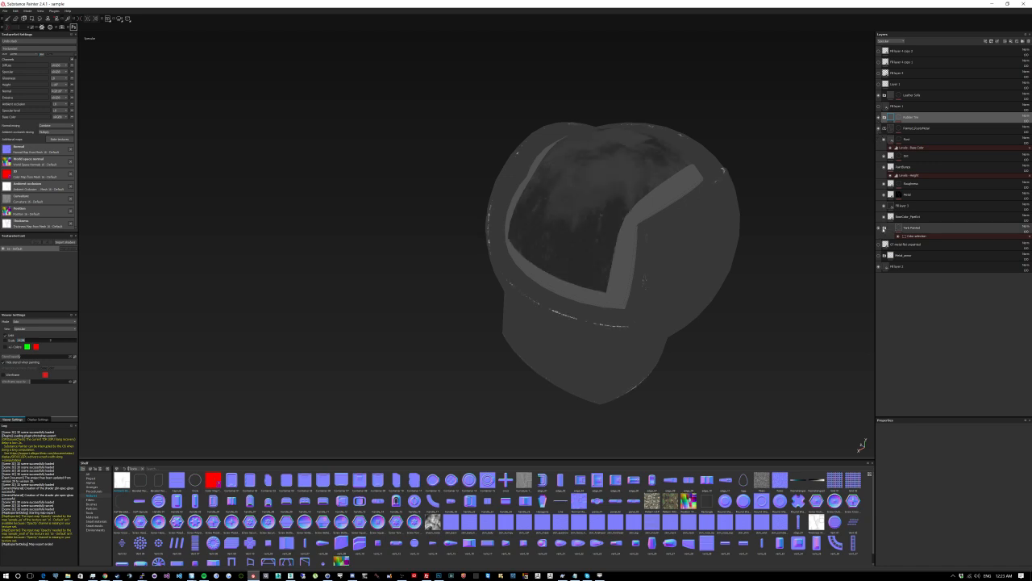
Step: Expand the Tank Painted folder and set its edge-wear layer's specular colour to a light neutral grey
{"action": "left_click", "coordinate": [885, 228]}
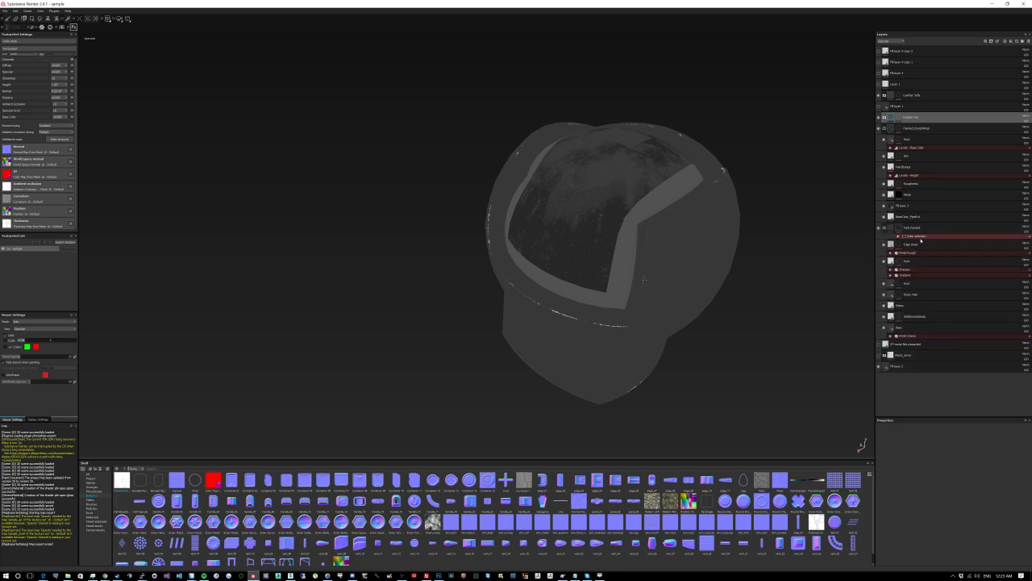
{"action": "left_click", "coordinate": [891, 247]}
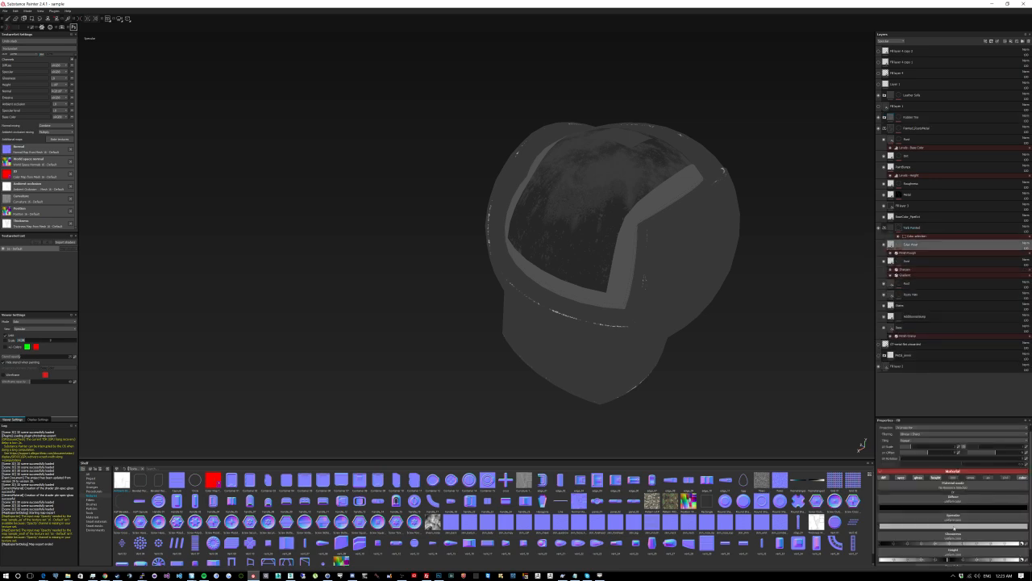
{"action": "left_click_drag", "start_coordinate": [918, 527], "coordinate": [908, 530]}
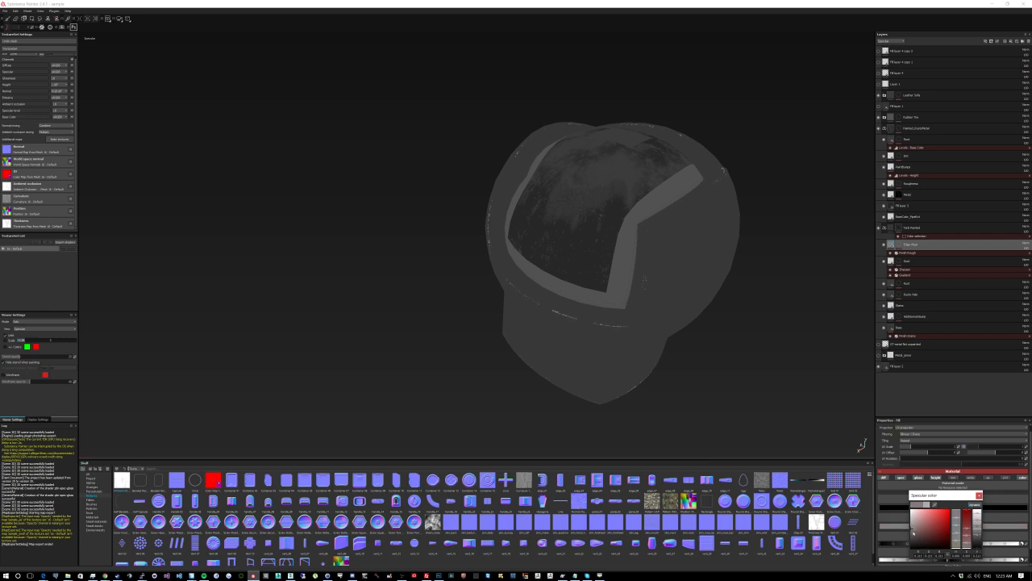
{"action": "left_click_drag", "start_coordinate": [913, 533], "coordinate": [906, 516]}
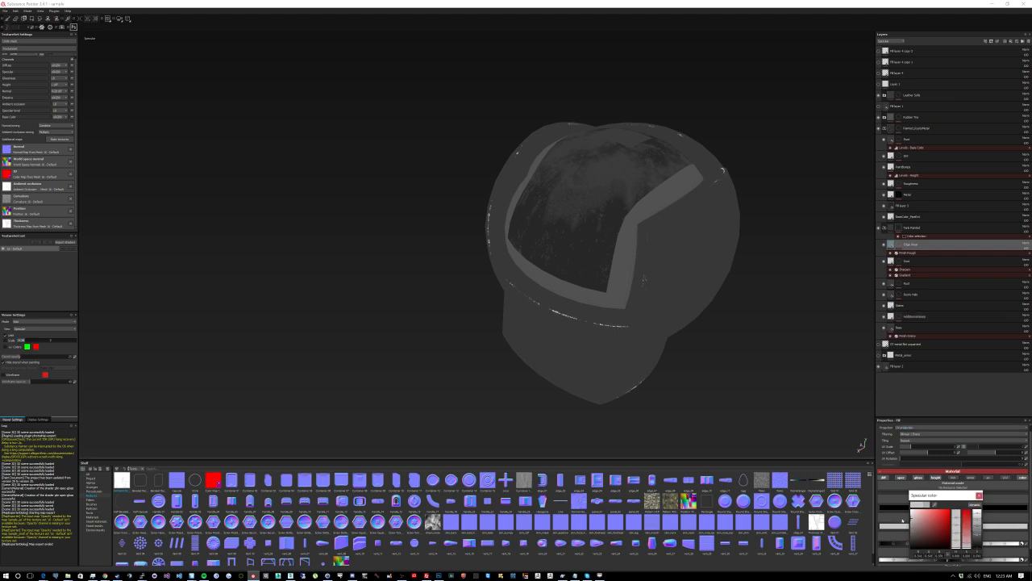
Step: Set the specular colour of the base layer in the Tank Painted folder to a dark neutral grey
{"action": "left_click", "coordinate": [891, 285]}
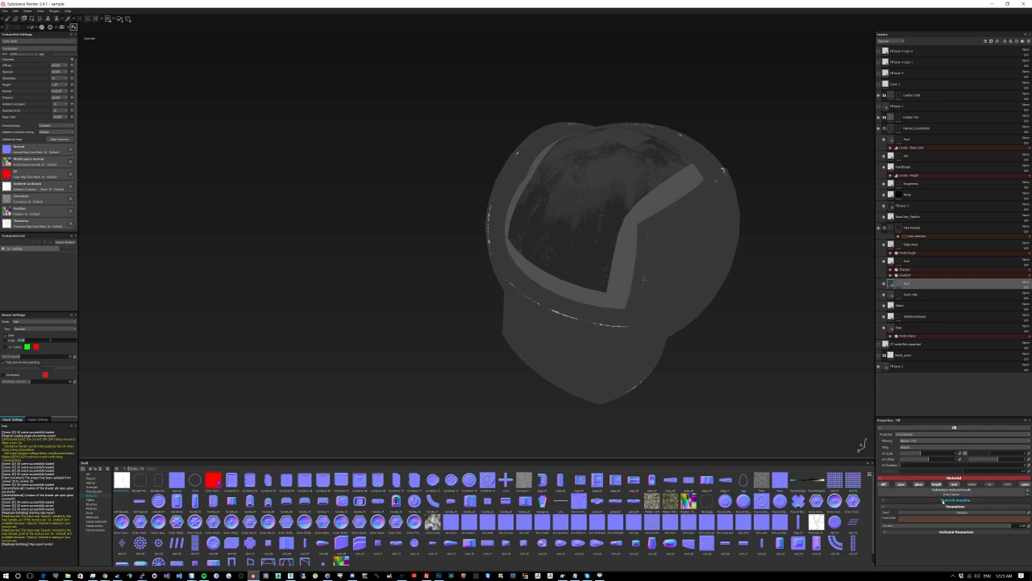
{"action": "left_click", "coordinate": [892, 295]}
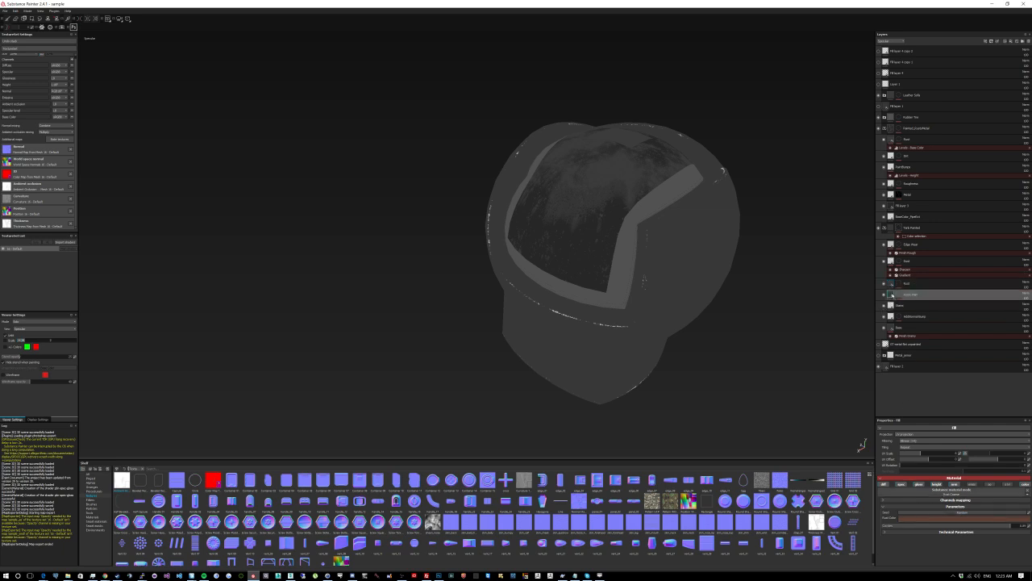
{"action": "left_click", "coordinate": [891, 327]}
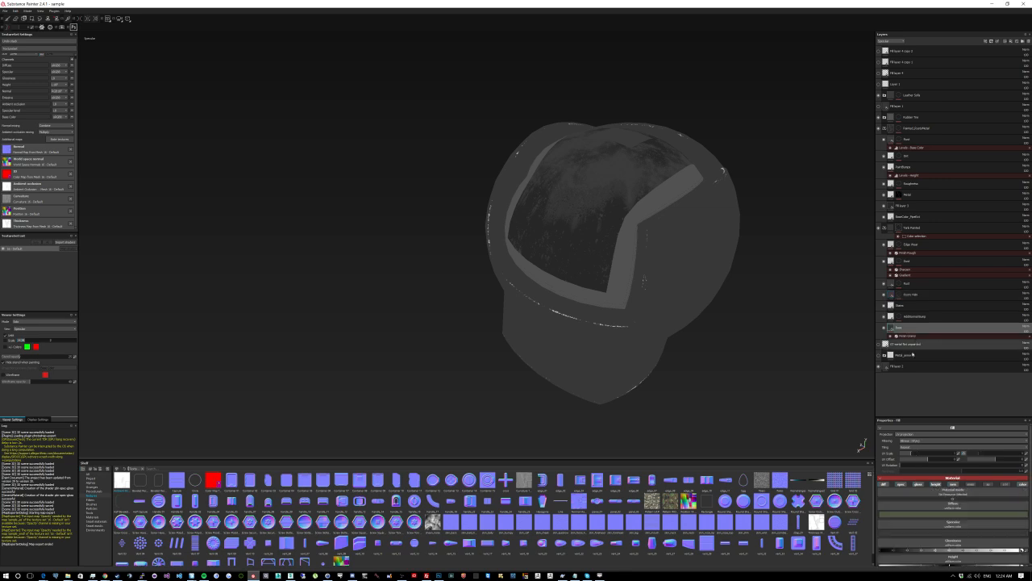
{"action": "left_click", "coordinate": [933, 531]}
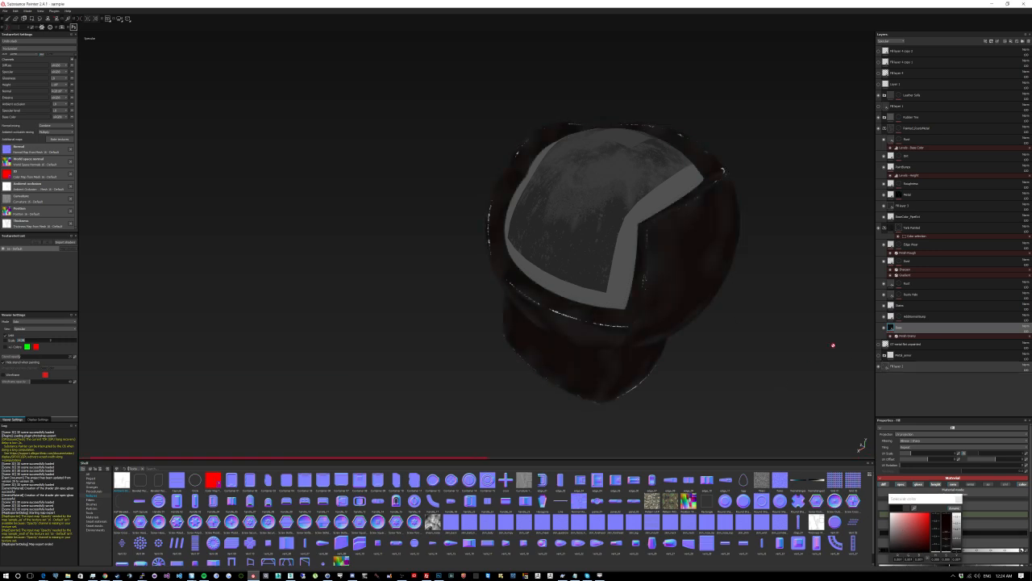
{"action": "scroll", "coordinate": [695, 288], "scroll_direction": "down", "scroll_amount": 3}
{"action": "left_click_drag", "start_coordinate": [695, 288], "coordinate": [682, 352], "text": "alt"}
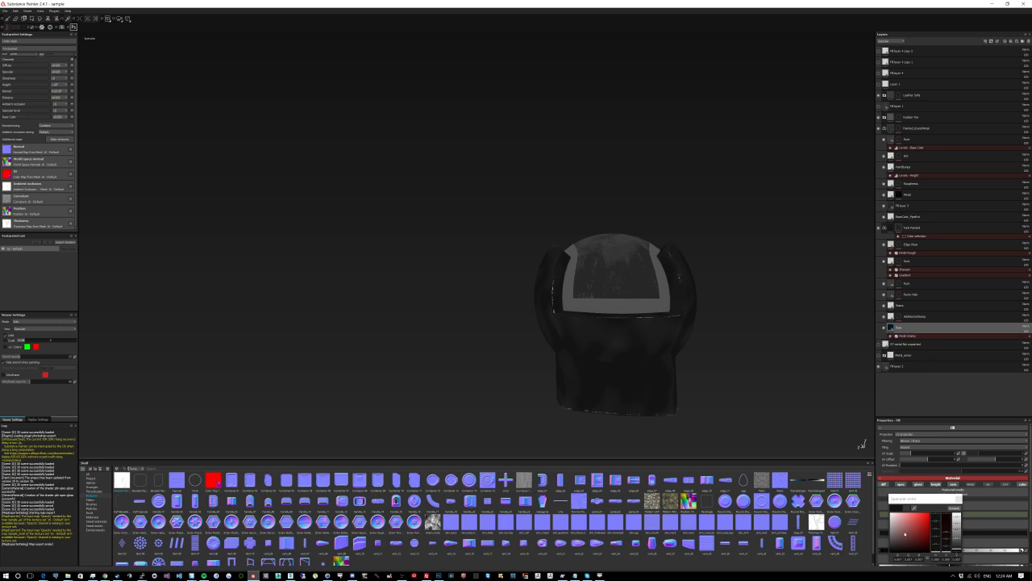
{"action": "left_click_drag", "start_coordinate": [905, 534], "coordinate": [884, 549]}
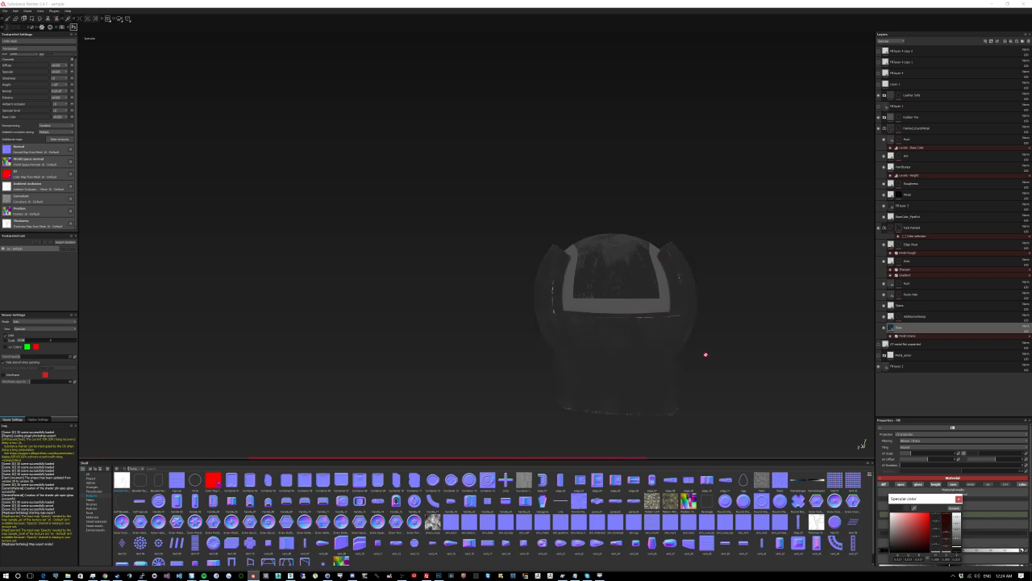
{"action": "scroll", "coordinate": [731, 339], "scroll_direction": "down", "scroll_amount": 2}
{"action": "scroll", "coordinate": [730, 339], "scroll_direction": "up", "scroll_amount": 4}
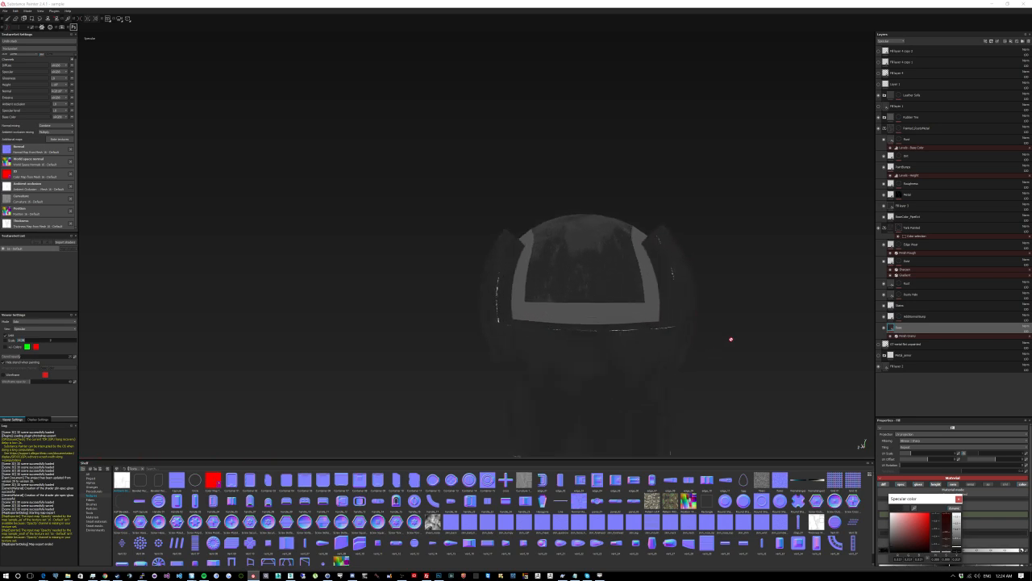
Step: Display only the Glossiness channel on the model and raise the glossiness of the Tank Painted base layer
{"action": "mouse_move", "coordinate": [731, 338]}
{"action": "left_mouse_down", "text": "alt"}
{"action": "mouse_move", "coordinate": [703, 370]}
{"action": "mouse_move", "coordinate": [720, 361]}
{"action": "mouse_move", "coordinate": [606, 369]}
{"action": "mouse_move", "coordinate": [503, 283]}
{"action": "mouse_move", "coordinate": [813, 280]}
{"action": "mouse_move", "coordinate": [479, 362]}
{"action": "mouse_move", "coordinate": [526, 412]}
{"action": "mouse_move", "coordinate": [486, 403]}
{"action": "left_mouse_up", "text": "alt"}
{"action": "key", "text": "m"}
{"action": "key", "text": "c"}
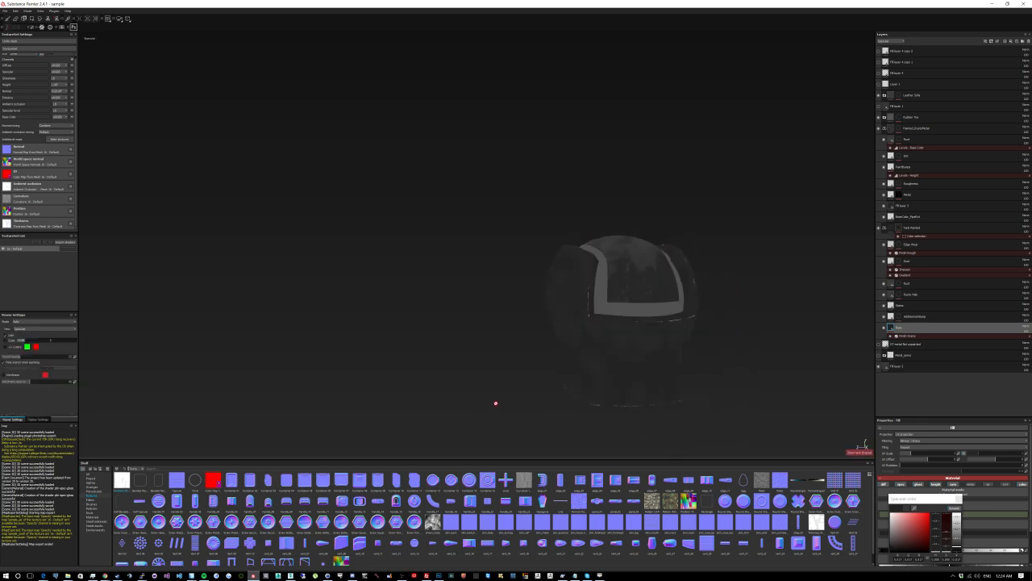
{"action": "left_click_drag", "start_coordinate": [731, 323], "coordinate": [638, 322], "text": "alt"}
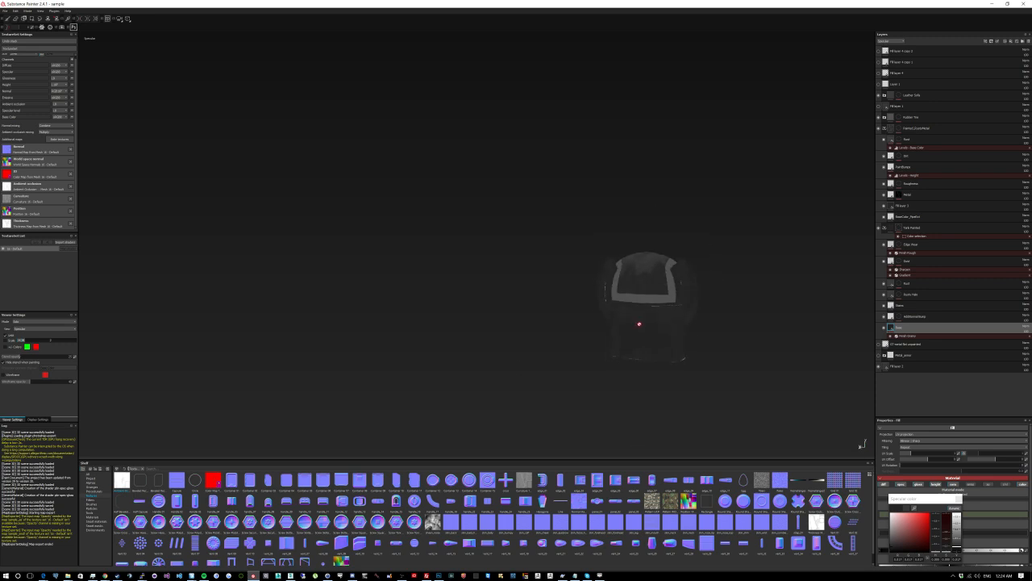
{"action": "key", "text": "c"}
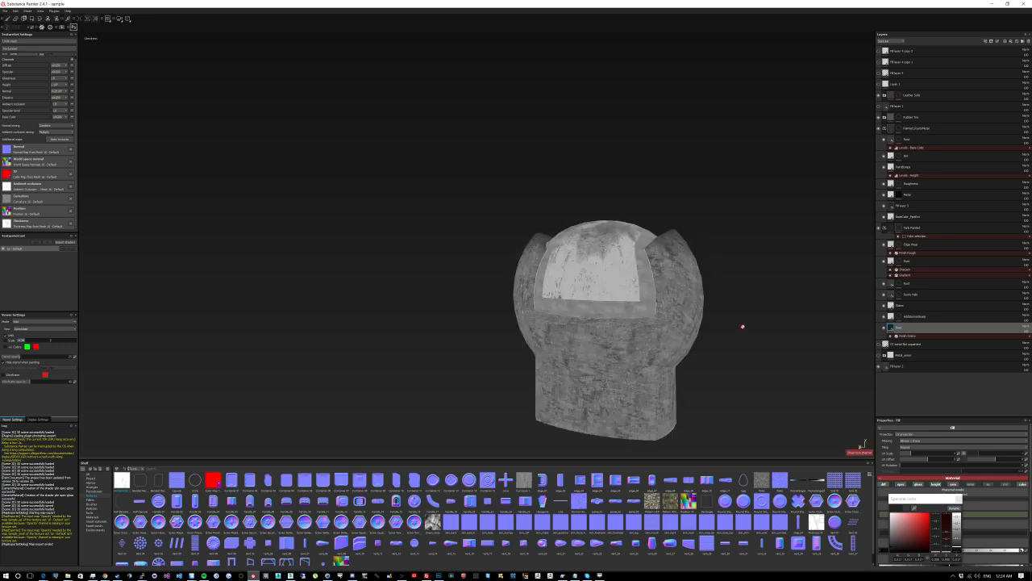
{"action": "left_click_drag", "start_coordinate": [742, 355], "coordinate": [681, 377], "text": "alt"}
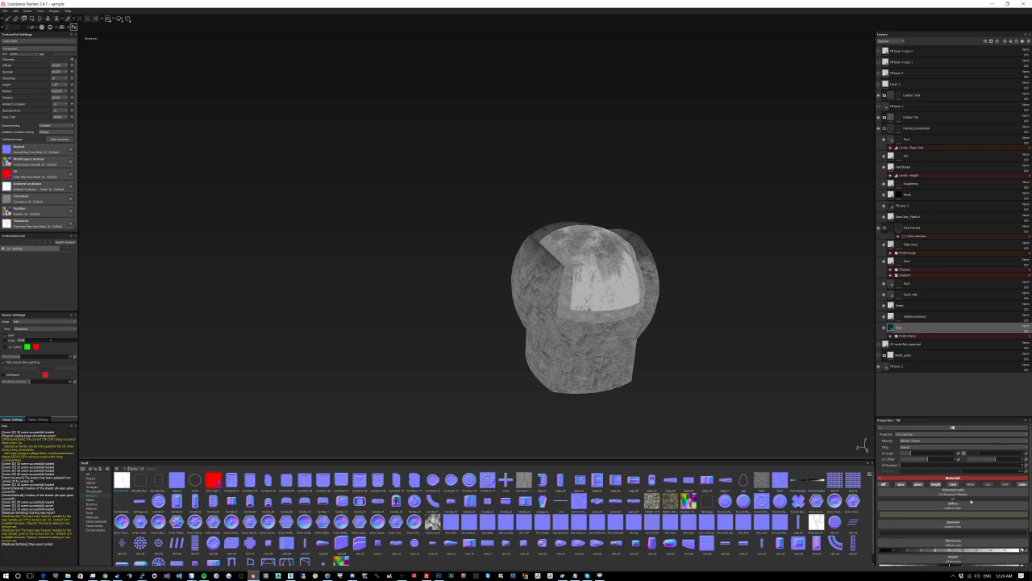
{"action": "scroll", "coordinate": [938, 512], "scroll_direction": "down", "scroll_amount": 2}
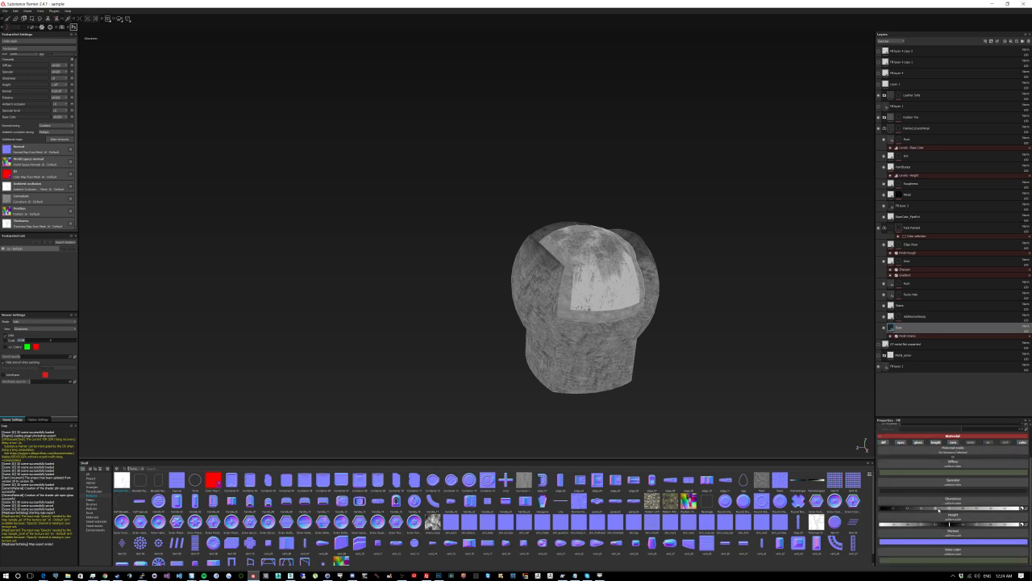
{"action": "left_click_drag", "start_coordinate": [958, 510], "coordinate": [982, 509]}
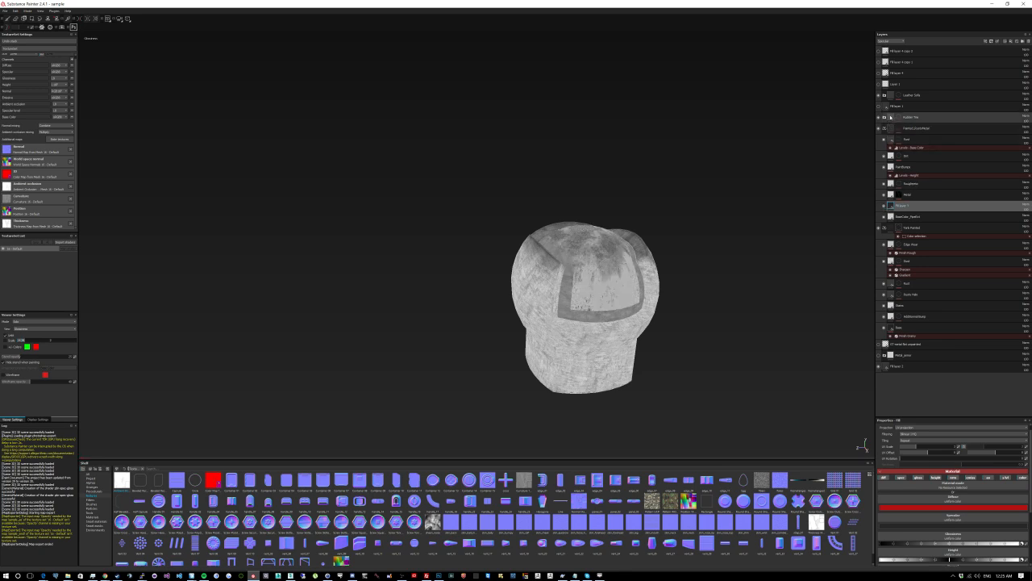
Step: Expand the rubber folder and lower the glossiness of its rubber base layer
{"action": "left_click", "coordinate": [885, 118]}
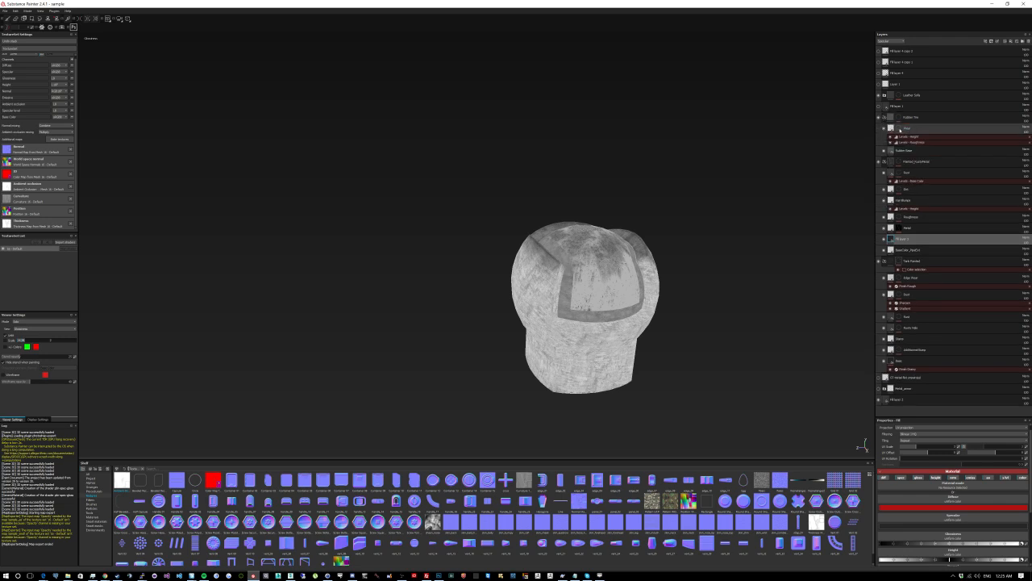
{"action": "left_click", "coordinate": [902, 150]}
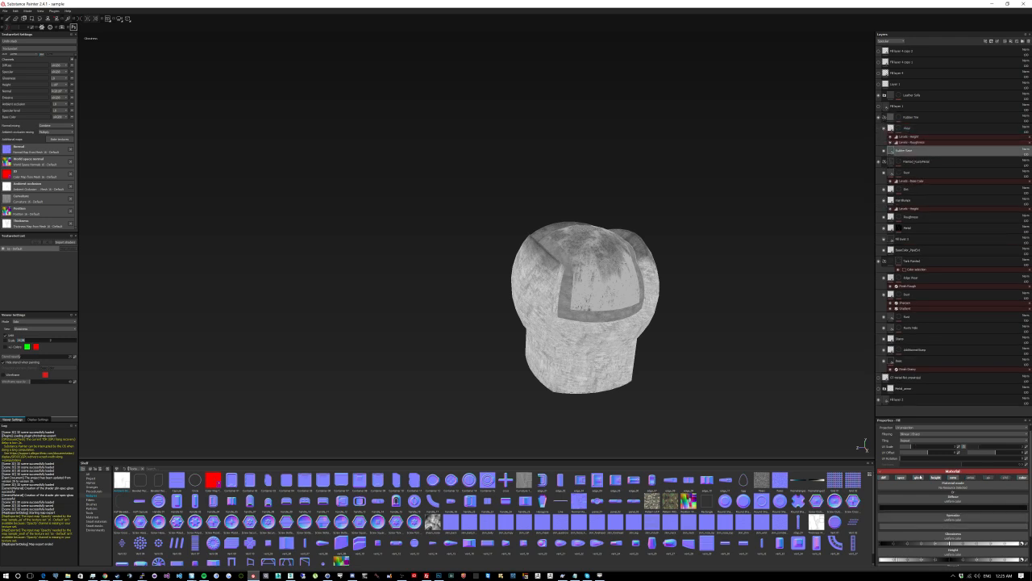
{"action": "mouse_move", "coordinate": [959, 546]}
{"action": "left_mouse_down"}
{"action": "mouse_move", "coordinate": [973, 544]}
{"action": "mouse_move", "coordinate": [942, 546]}
{"action": "left_mouse_up"}
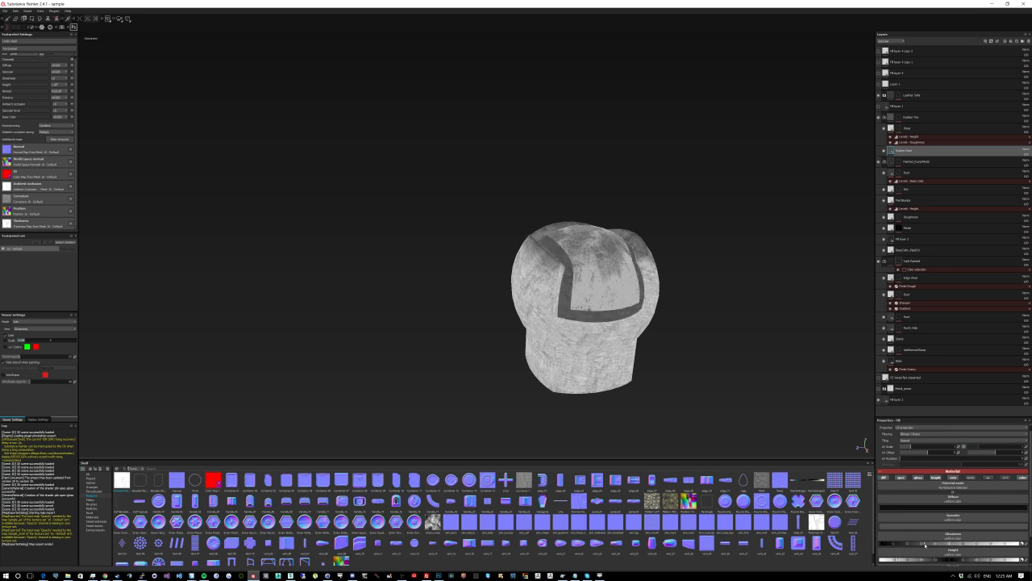
Step: Examine the leather layer in the Leather folder and its effect on the model's glossiness, and collapse the folder
{"action": "scroll", "coordinate": [663, 285], "scroll_direction": "down", "scroll_amount": 3}
{"action": "scroll", "coordinate": [671, 284], "scroll_direction": "up", "scroll_amount": 7}
{"action": "left_click_drag", "start_coordinate": [677, 280], "coordinate": [785, 196], "text": "alt"}
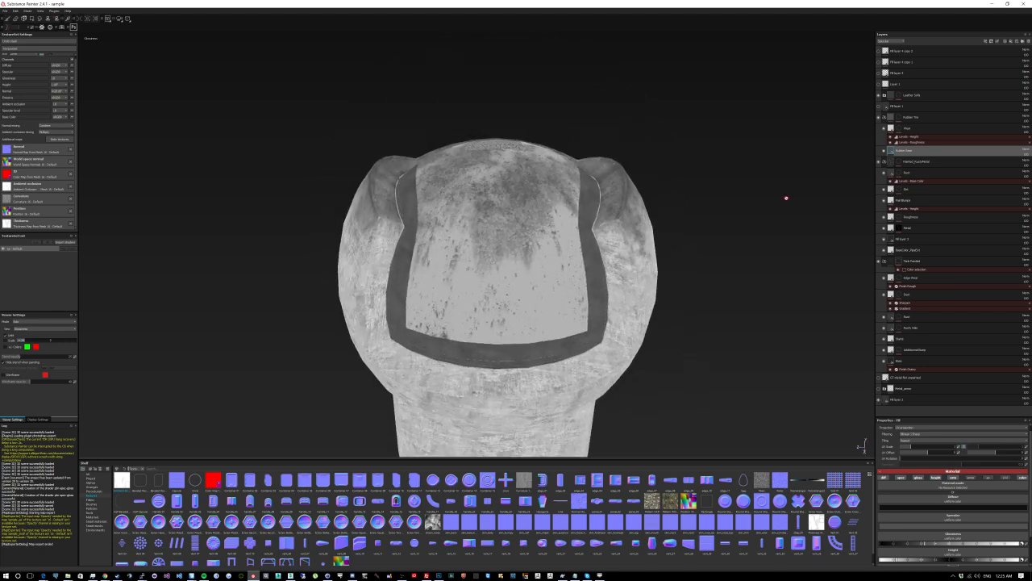
{"action": "left_click", "coordinate": [885, 95]}
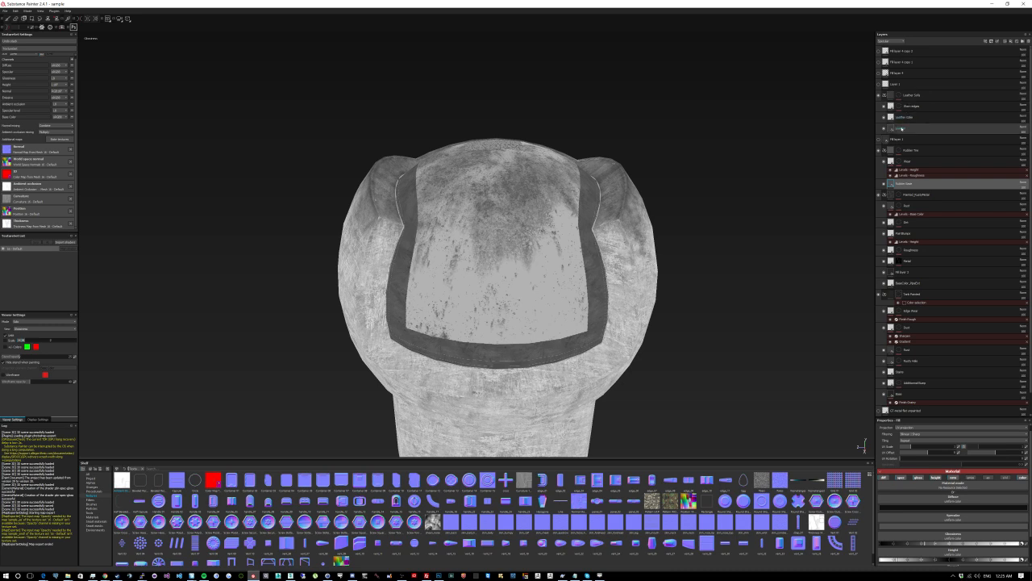
{"action": "left_click", "coordinate": [891, 128]}
{"action": "left_click_drag", "start_coordinate": [806, 212], "coordinate": [707, 261], "text": "alt"}
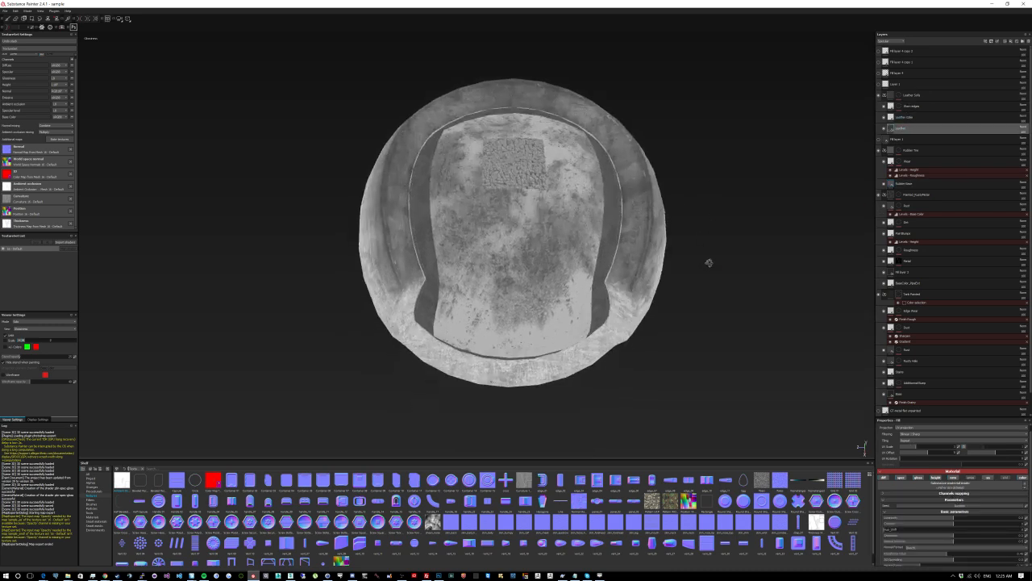
{"action": "scroll", "coordinate": [927, 496], "scroll_direction": "down", "scroll_amount": 1}
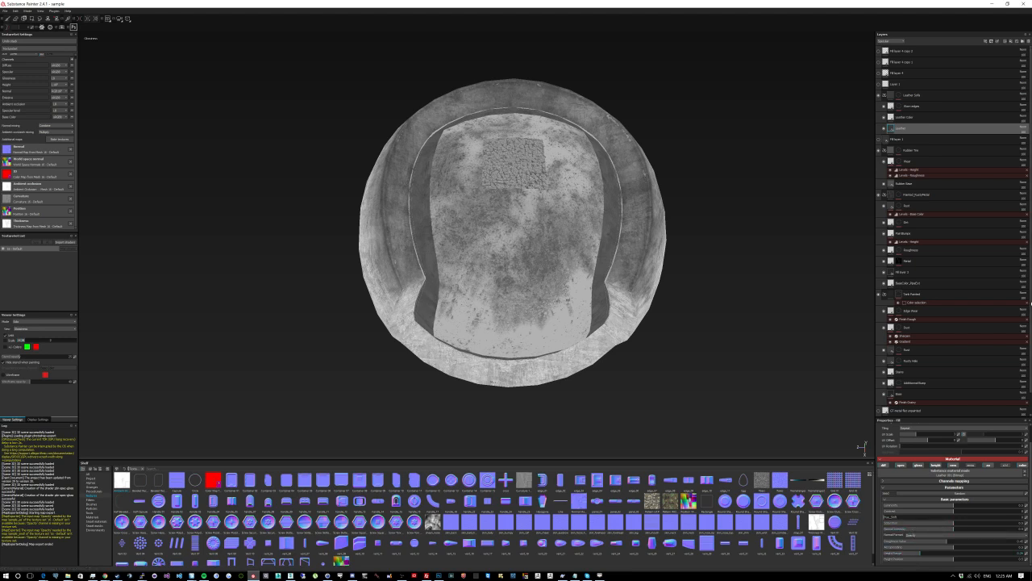
{"action": "left_click", "coordinate": [885, 94]}
Step: Return the viewport from single-channel to full material display and set the environment map to bonifacio_aragon_stairs
{"action": "scroll", "coordinate": [638, 239], "scroll_direction": "down", "scroll_amount": 2}
{"action": "mouse_move", "coordinate": [638, 239]}
{"action": "left_mouse_down", "text": "alt"}
{"action": "mouse_move", "coordinate": [682, 295]}
{"action": "mouse_move", "coordinate": [699, 376]}
{"action": "mouse_move", "coordinate": [677, 247]}
{"action": "mouse_move", "coordinate": [790, 172]}
{"action": "mouse_move", "coordinate": [771, 99]}
{"action": "mouse_move", "coordinate": [604, 194]}
{"action": "mouse_move", "coordinate": [629, 259]}
{"action": "left_mouse_up", "text": "alt"}
{"action": "key", "text": "c"}
{"action": "key", "text": "c"}
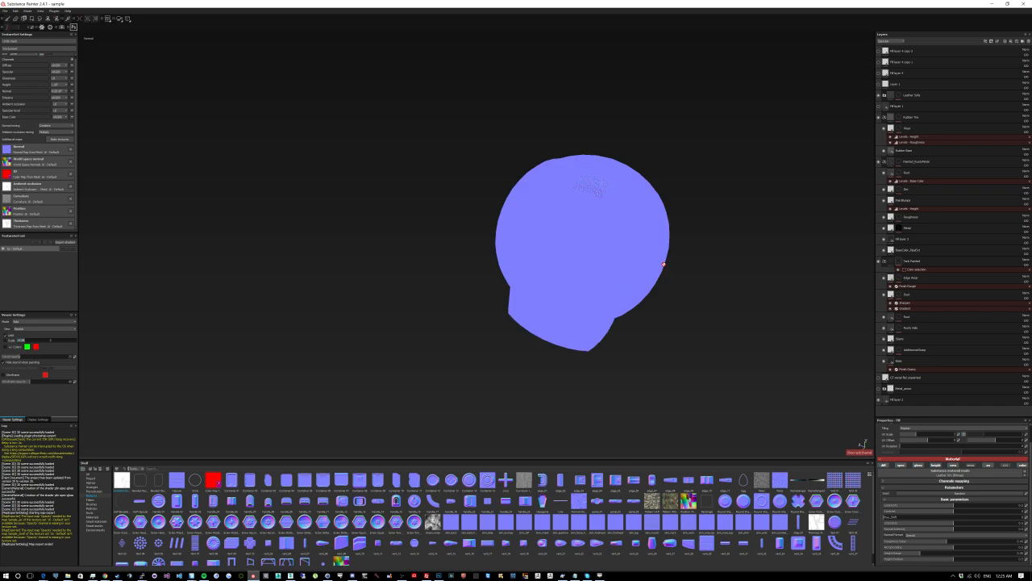
{"action": "key", "text": "m"}
{"action": "left_click_drag", "start_coordinate": [707, 289], "coordinate": [707, 267], "text": "alt"}
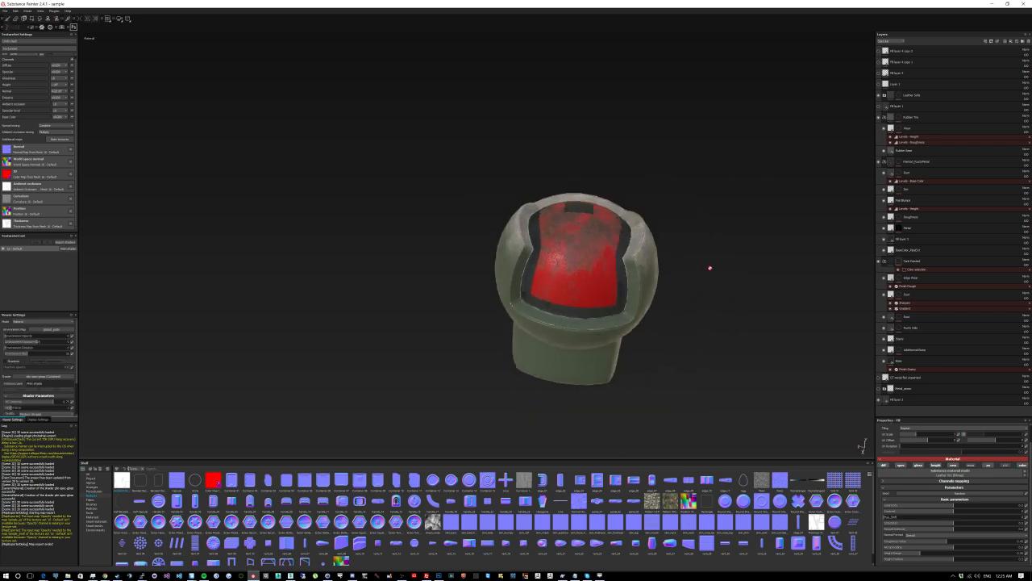
{"action": "left_click", "coordinate": [60, 331]}
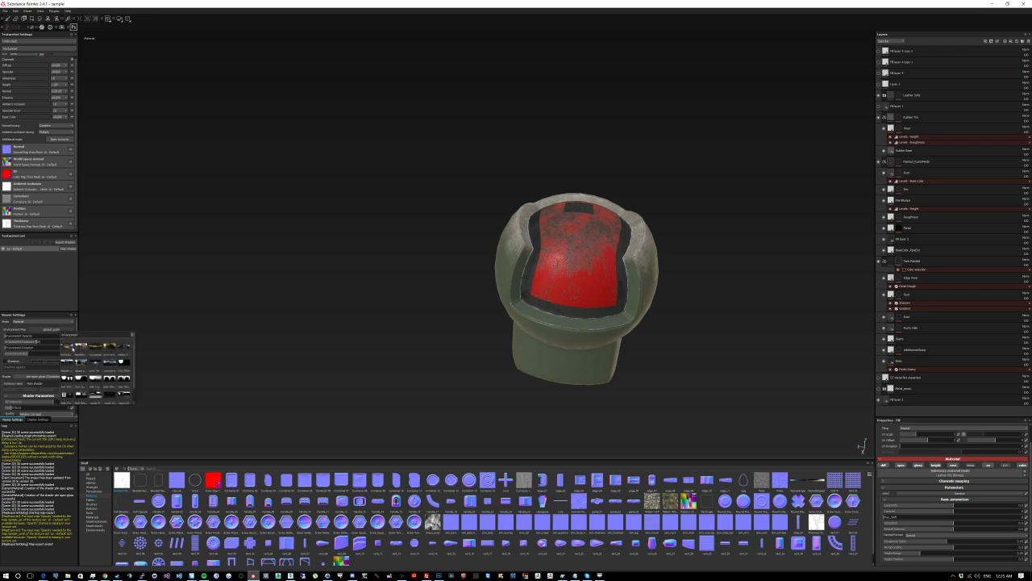
{"action": "left_click", "coordinate": [72, 347]}
{"action": "left_click_drag", "start_coordinate": [387, 298], "coordinate": [590, 319], "text": "alt"}
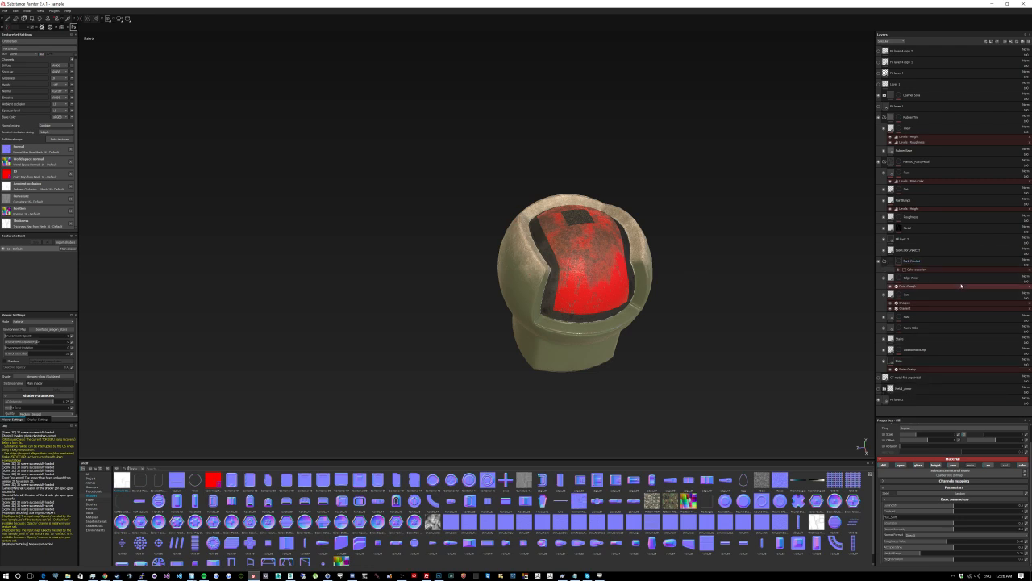
Step: Hide the dirt layer directly below the edge-wear layer in the Tank Painted folder and check the green surface
{"action": "left_click", "coordinate": [890, 295]}
{"action": "left_click_drag", "start_coordinate": [686, 305], "coordinate": [497, 256], "text": "alt"}
{"action": "scroll", "coordinate": [666, 260], "scroll_direction": "up", "scroll_amount": 4}
{"action": "left_click_drag", "start_coordinate": [666, 260], "coordinate": [715, 277], "text": "alt"}
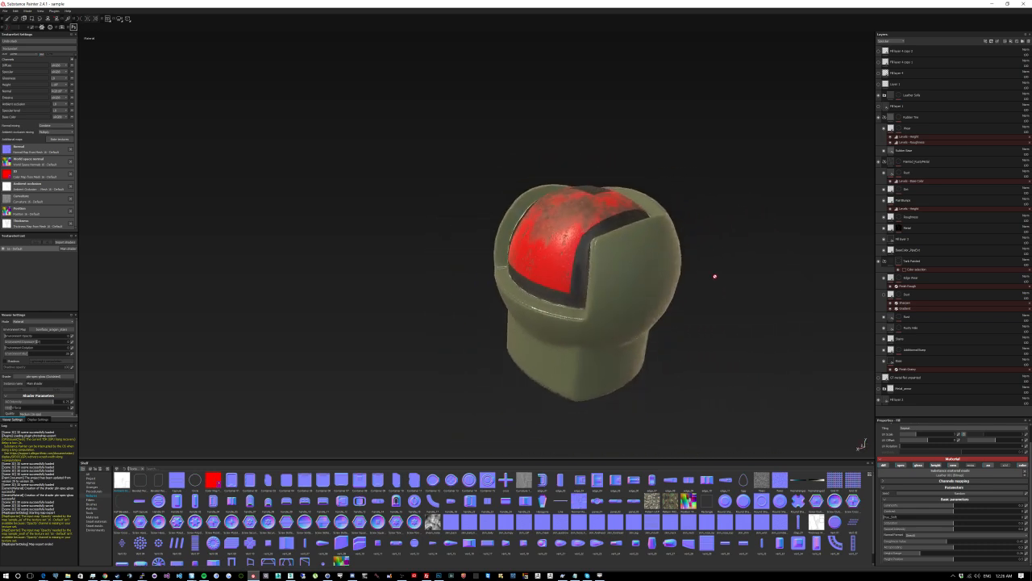
Step: Add a fill layer above the hidden dirt layer, show the particle brushes in the shelf, and give the layer a black mask
{"action": "left_click", "coordinate": [931, 296]}
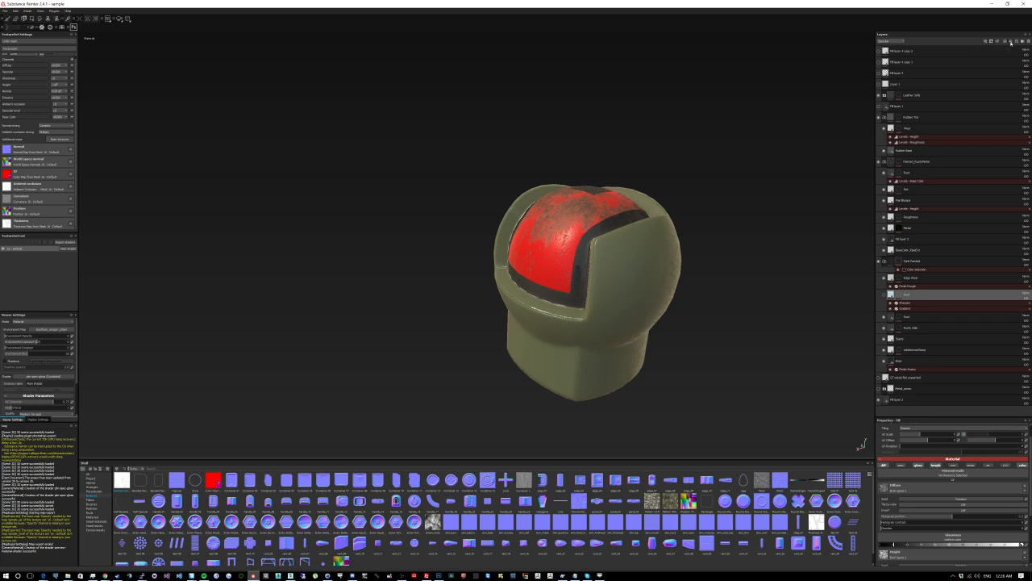
{"action": "left_click", "coordinate": [1011, 42]}
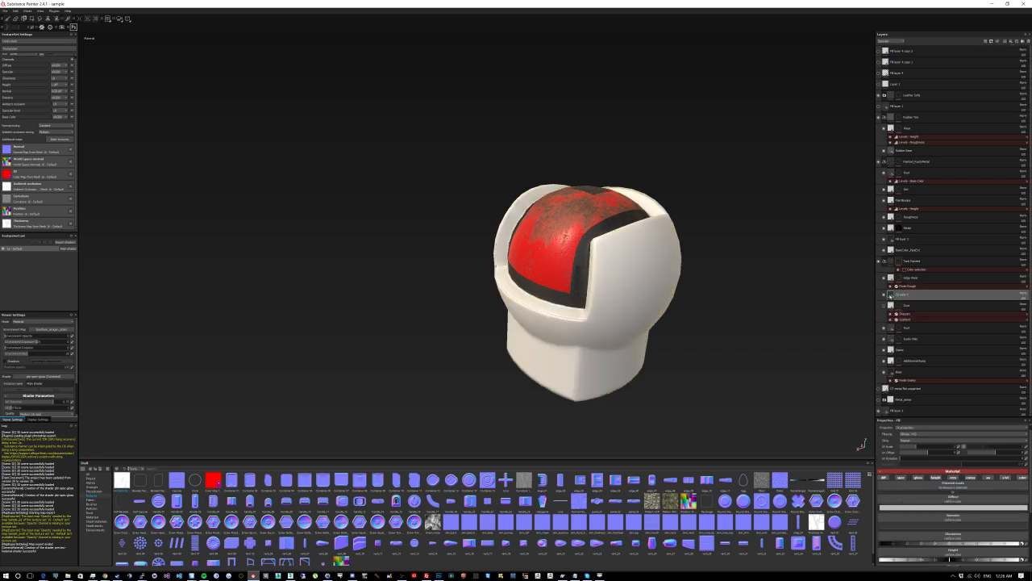
{"action": "left_click", "coordinate": [96, 509]}
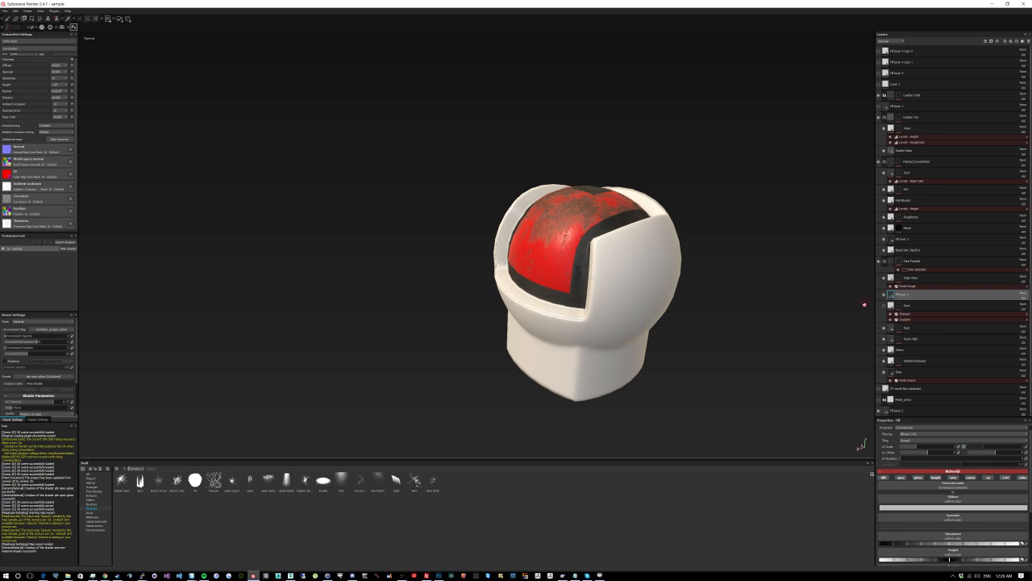
{"action": "right_click", "coordinate": [912, 293]}
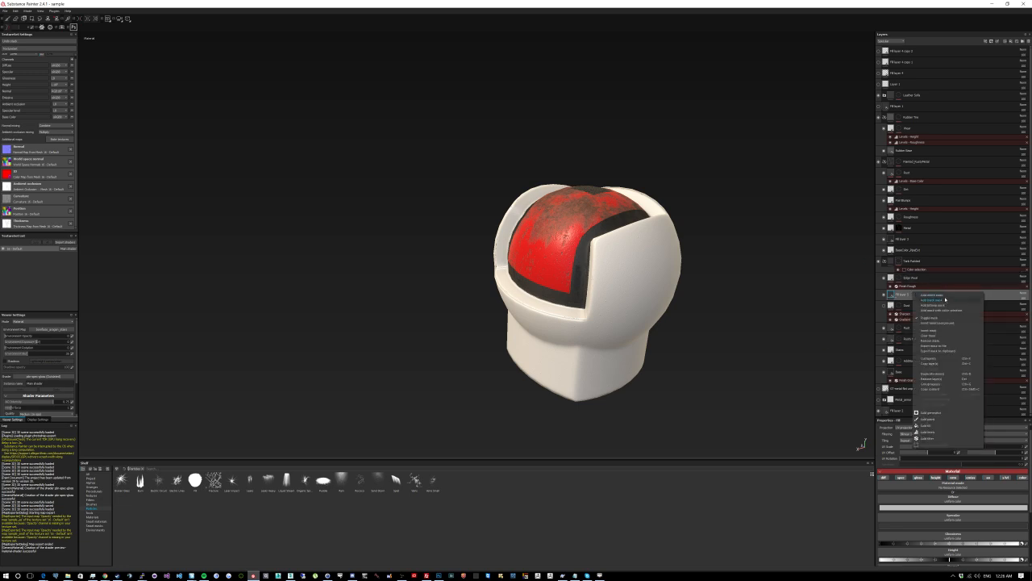
{"action": "left_click", "coordinate": [903, 295]}
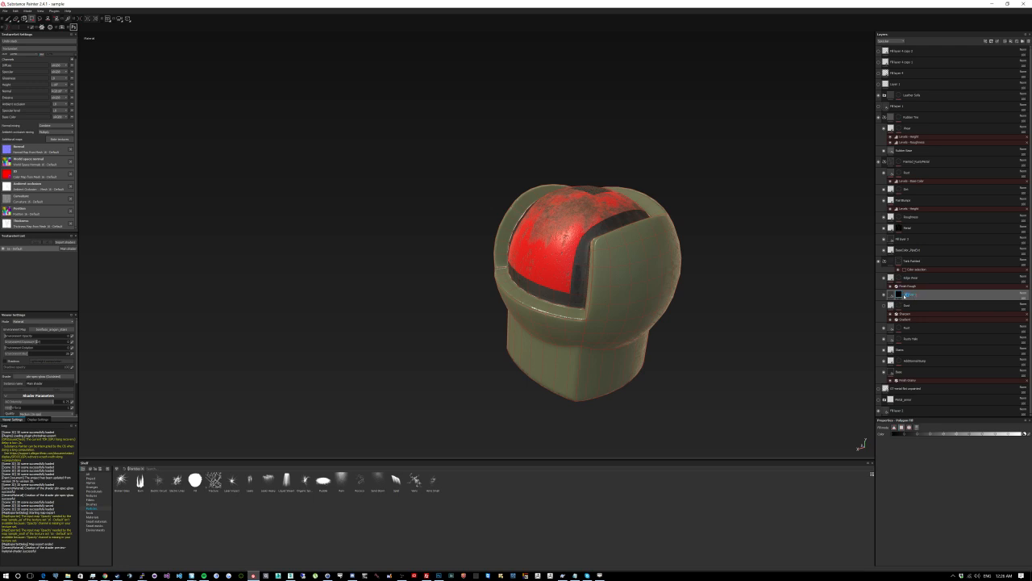
Step: Add a paint effect to the new fill layer's black mask and activate the Paint tool
{"action": "right_click", "coordinate": [900, 295]}
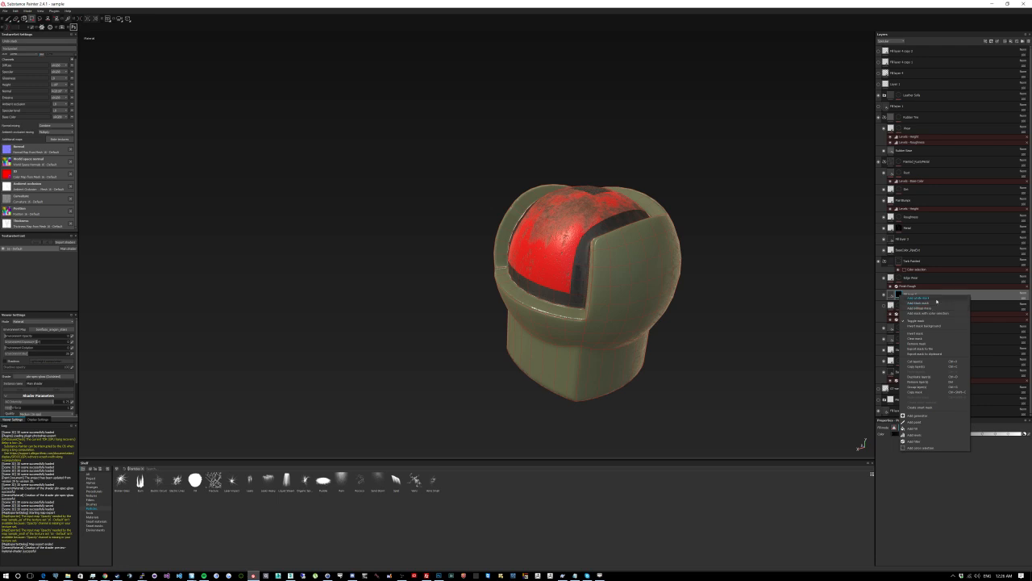
{"action": "left_click", "coordinate": [949, 298]}
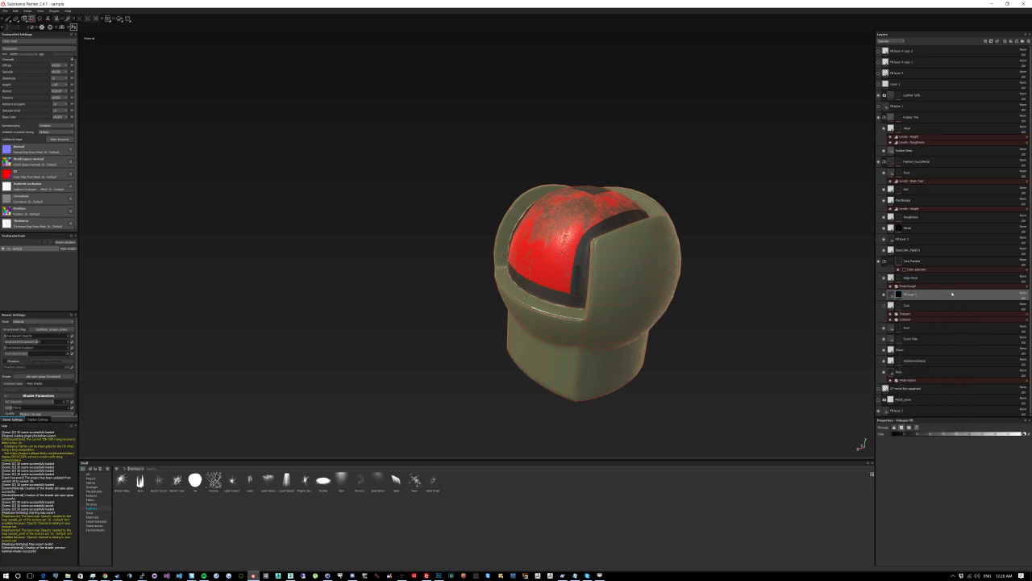
{"action": "right_click", "coordinate": [902, 297]}
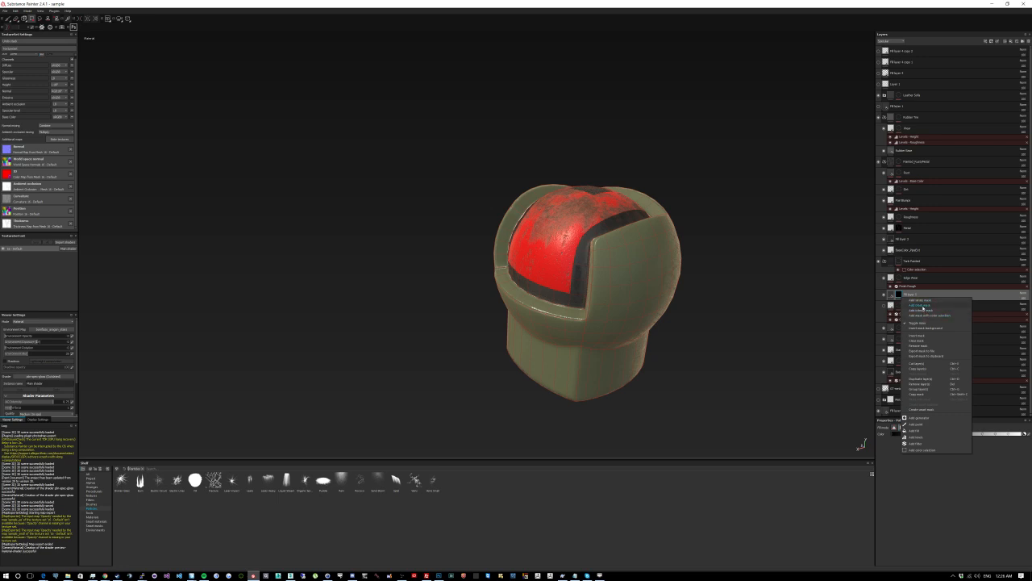
{"action": "left_click", "coordinate": [924, 306]}
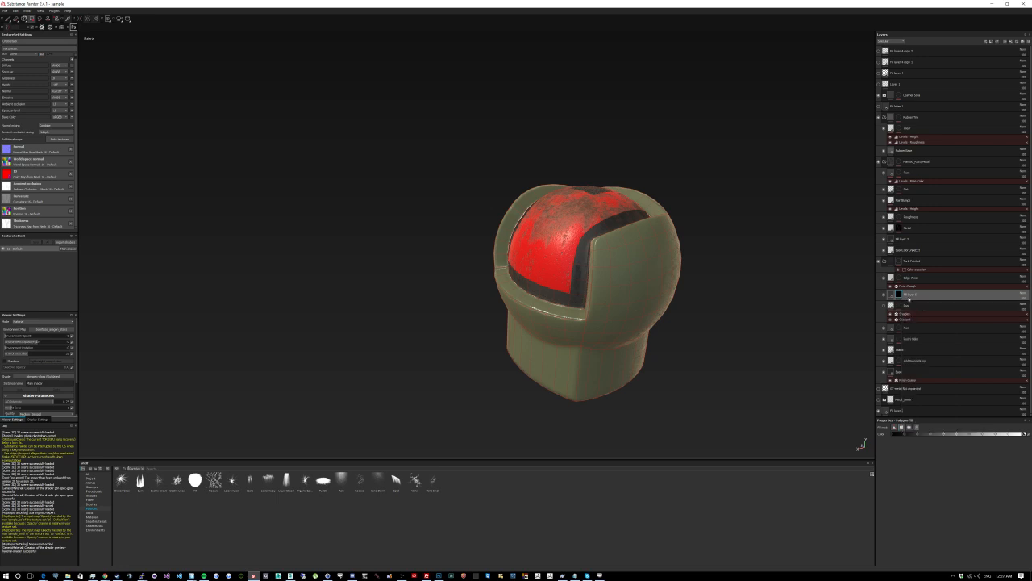
{"action": "right_click", "coordinate": [912, 298]}
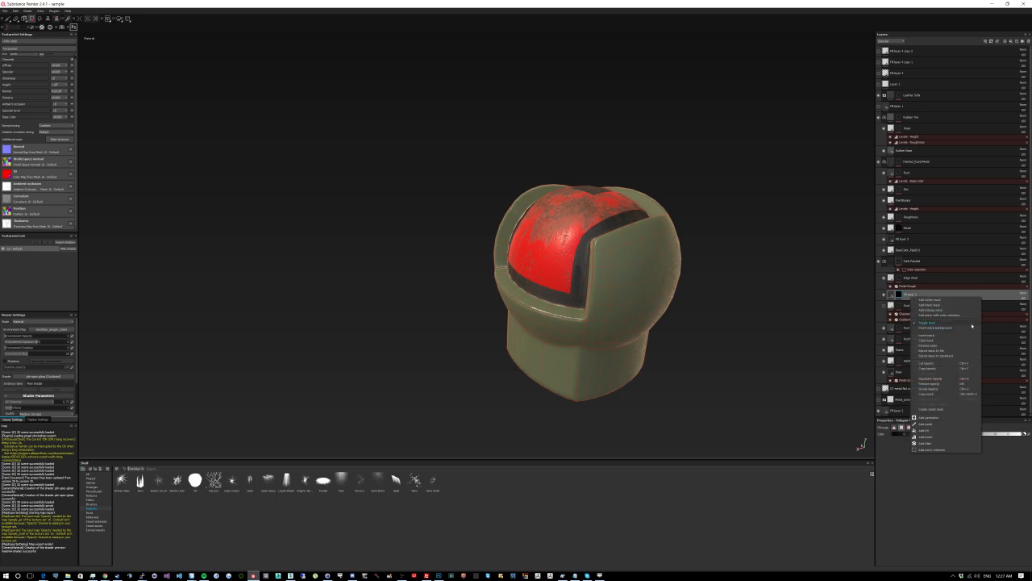
{"action": "left_click", "coordinate": [925, 427]}
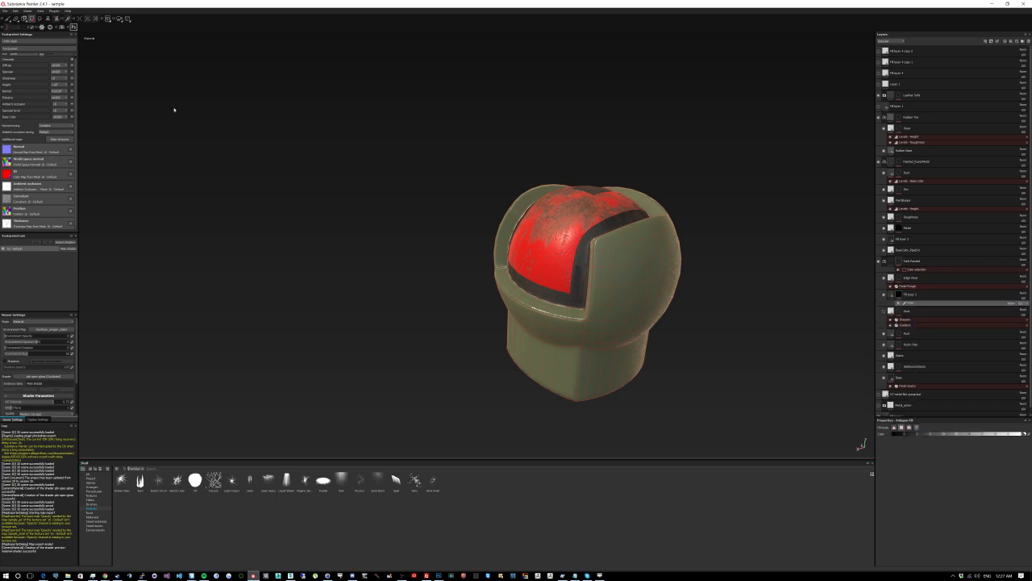
{"action": "left_click", "coordinate": [7, 18]}
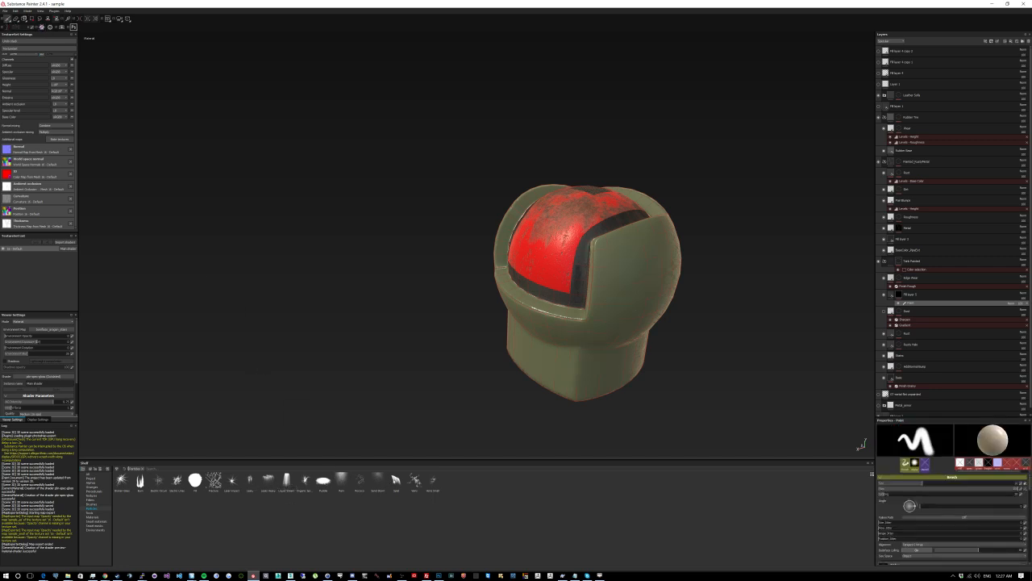
Step: Try painting drips along the upper edge of the green side surface with a particle brush, undoing both strokes
{"action": "left_click", "coordinate": [396, 480]}
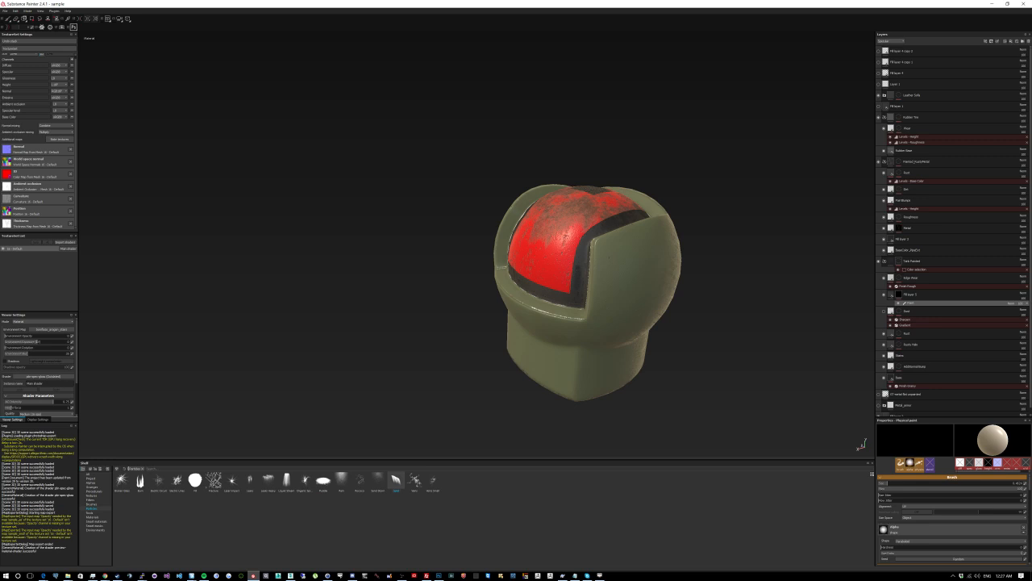
{"action": "left_click", "coordinate": [600, 244]}
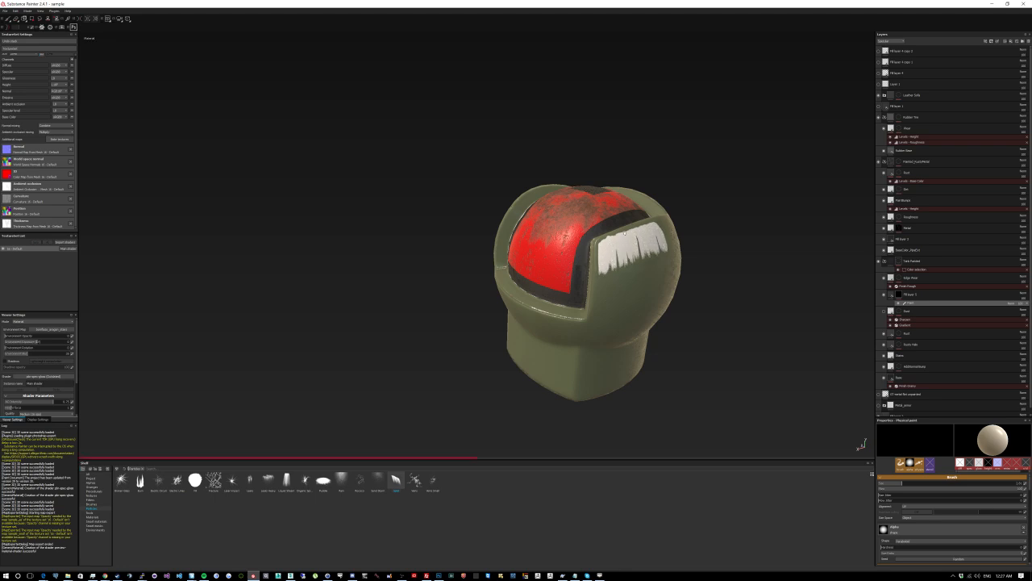
{"action": "key", "text": "ctrl+z"}
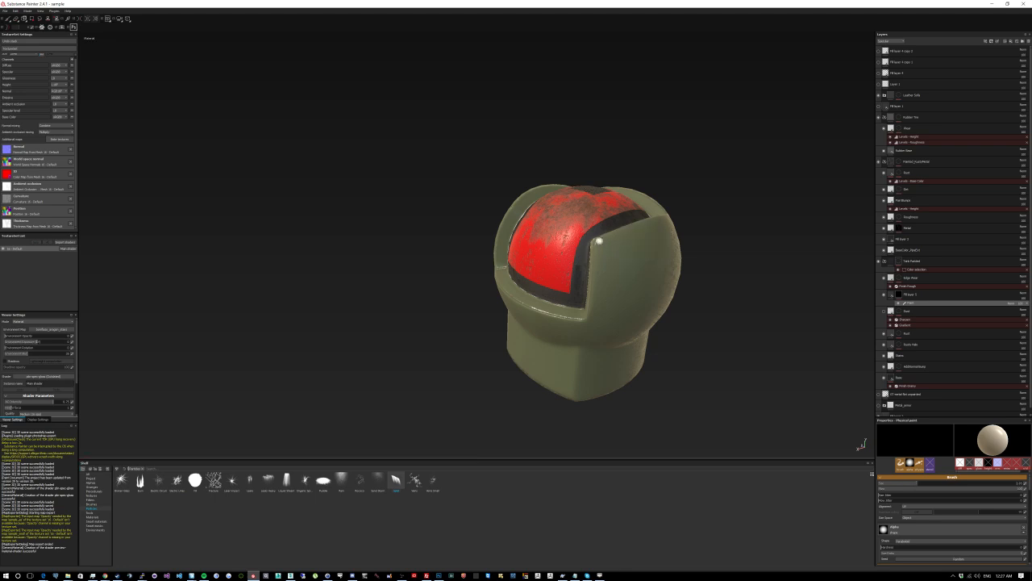
{"action": "left_click", "coordinate": [600, 242]}
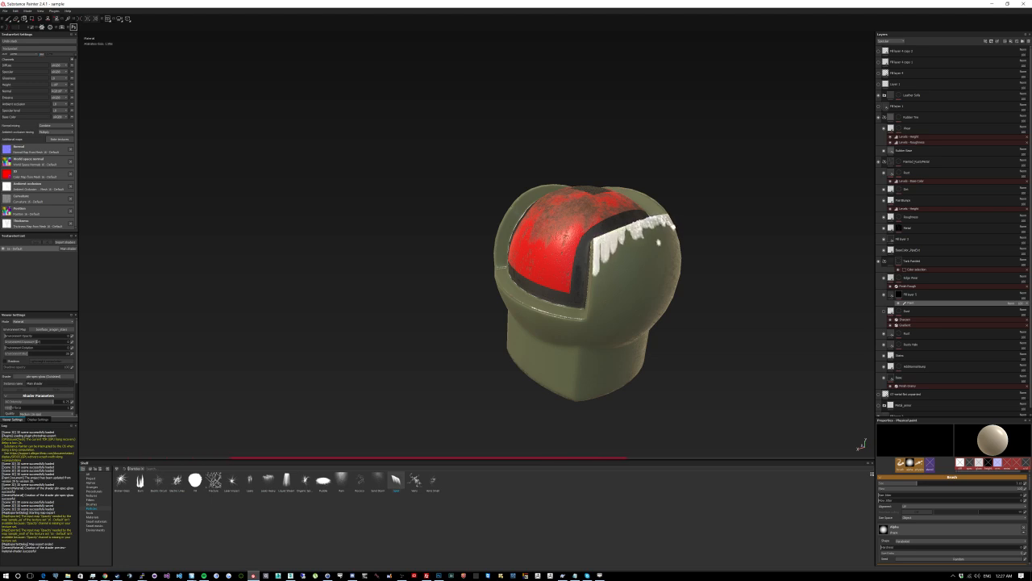
{"action": "mouse_move", "coordinate": [702, 242]}
{"action": "left_mouse_down", "text": "alt"}
{"action": "mouse_move", "coordinate": [613, 276]}
{"action": "mouse_move", "coordinate": [691, 257]}
{"action": "left_mouse_up", "text": "alt"}
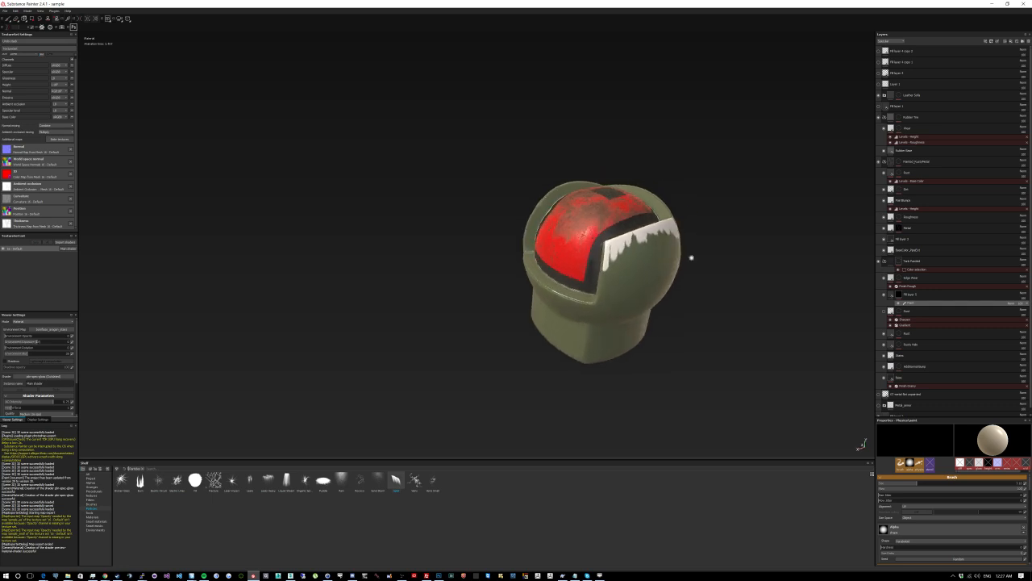
{"action": "key", "text": "ctrl+z"}
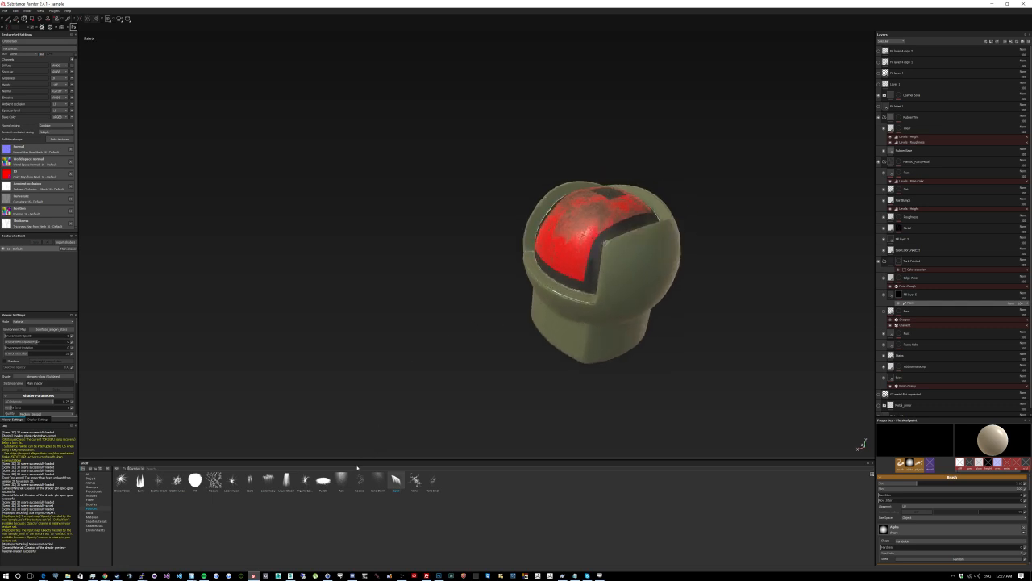
Step: Try the Puddles and Rain particle brushes on the green surface through the fill layer's mask
{"action": "left_click", "coordinate": [322, 482]}
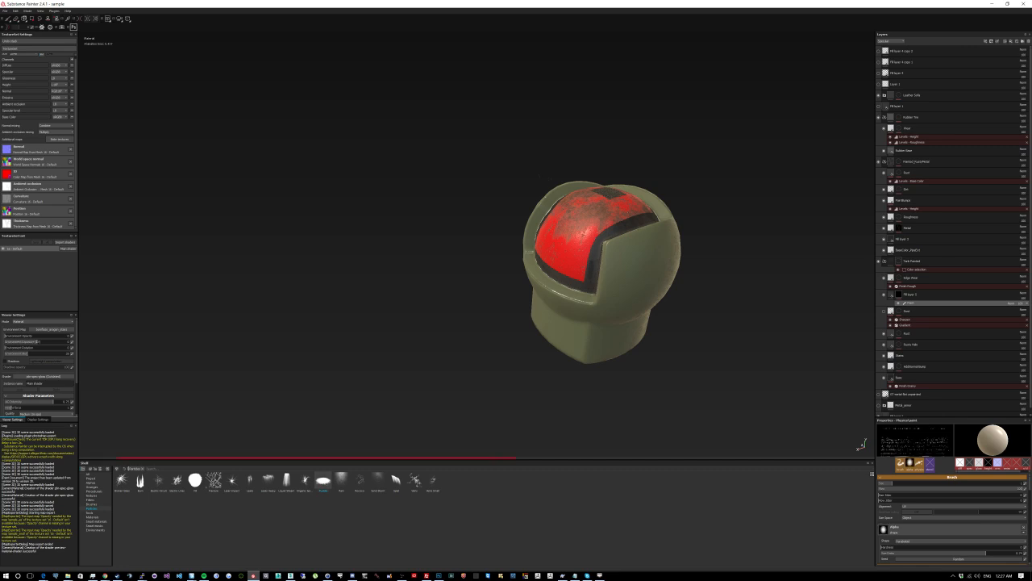
{"action": "scroll", "coordinate": [634, 223], "scroll_direction": "down", "scroll_amount": 2}
{"action": "scroll", "coordinate": [635, 223], "scroll_direction": "up", "scroll_amount": 3}
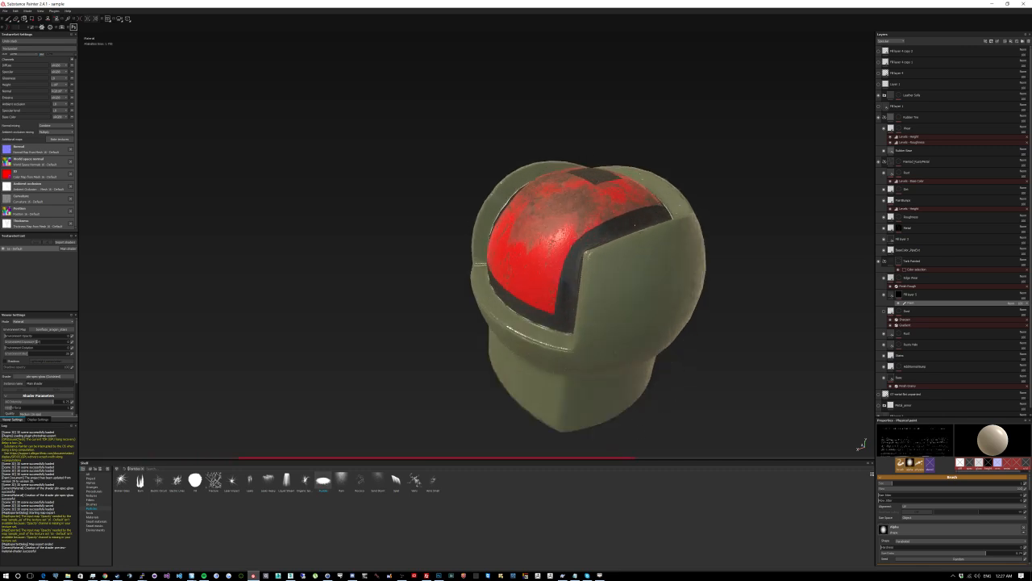
{"action": "left_click_drag", "start_coordinate": [635, 223], "coordinate": [595, 310], "text": "alt"}
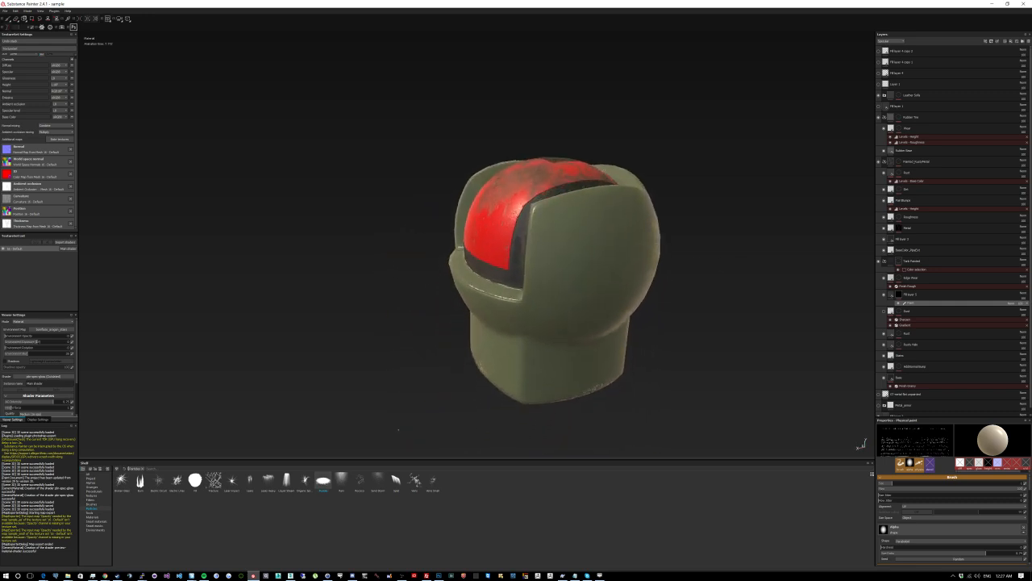
{"action": "left_click", "coordinate": [342, 481]}
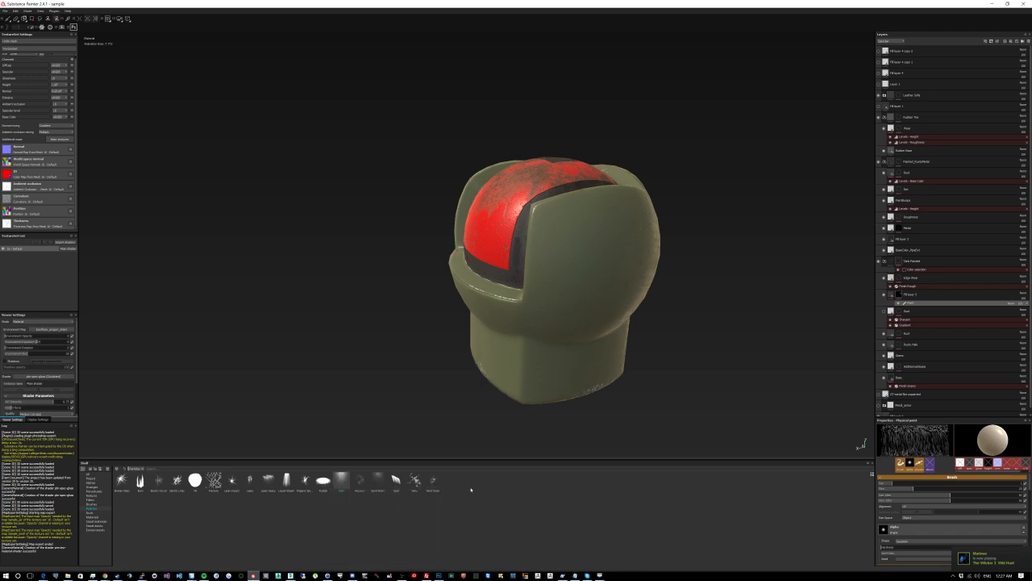
Step: Paint branching veins down the green side surface with the Veins particle brush and inspect them around the model
{"action": "left_click", "coordinate": [417, 482]}
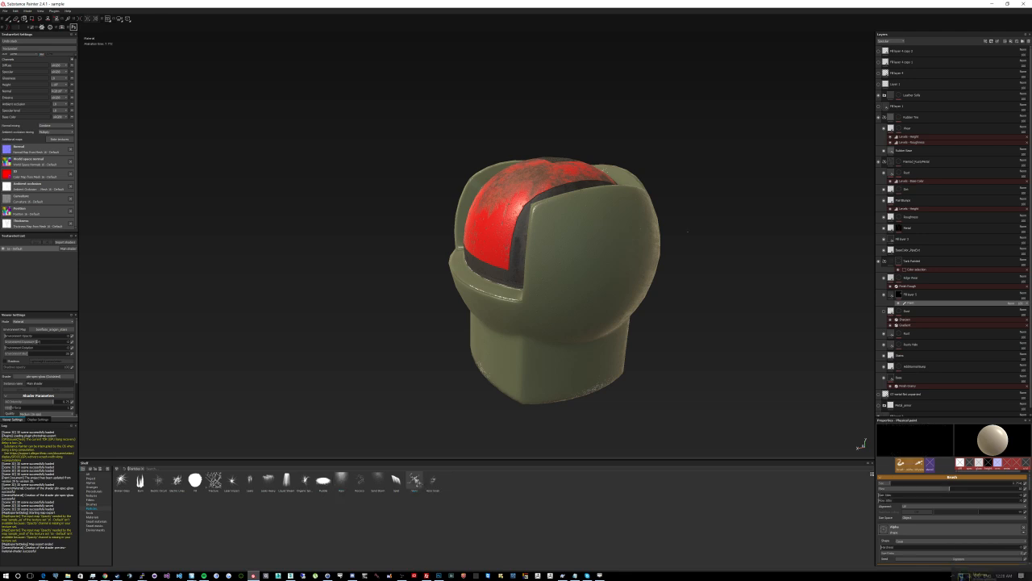
{"action": "mouse_move", "coordinate": [567, 227]}
{"action": "left_mouse_down"}
{"action": "mouse_move", "coordinate": [596, 219]}
{"action": "mouse_move", "coordinate": [603, 319]}
{"action": "mouse_move", "coordinate": [591, 335]}
{"action": "left_mouse_up"}
{"action": "mouse_move", "coordinate": [677, 272]}
{"action": "left_mouse_down", "text": "alt"}
{"action": "mouse_move", "coordinate": [606, 196]}
{"action": "mouse_move", "coordinate": [546, 201]}
{"action": "mouse_move", "coordinate": [510, 230]}
{"action": "mouse_move", "coordinate": [621, 274]}
{"action": "mouse_move", "coordinate": [709, 278]}
{"action": "mouse_move", "coordinate": [680, 251]}
{"action": "mouse_move", "coordinate": [708, 167]}
{"action": "left_mouse_up", "text": "alt"}
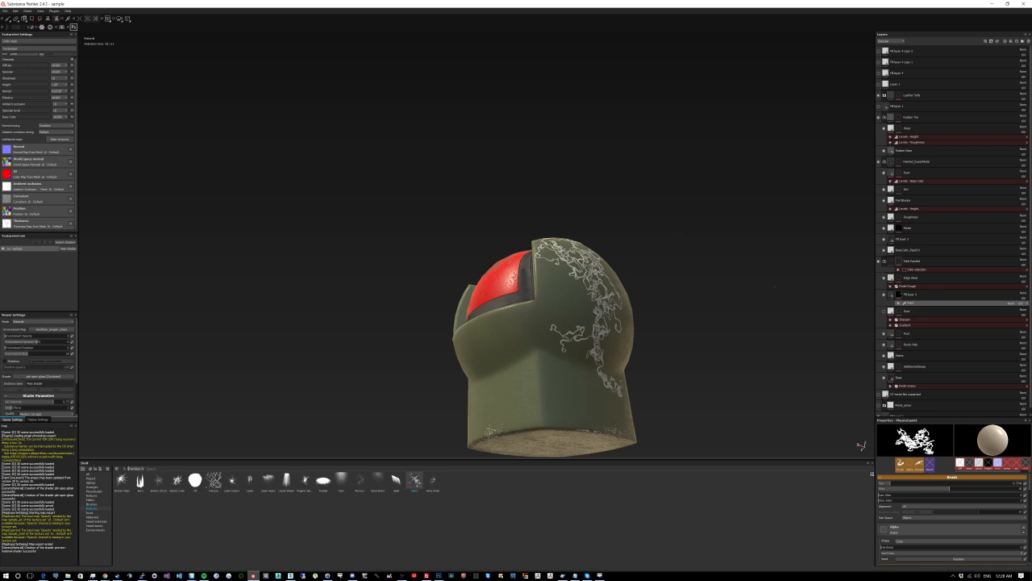
{"action": "scroll", "coordinate": [774, 286], "scroll_direction": "down", "scroll_amount": 3}
{"action": "mouse_move", "coordinate": [774, 286]}
{"action": "left_mouse_down", "text": "alt"}
{"action": "mouse_move", "coordinate": [758, 175]}
{"action": "mouse_move", "coordinate": [703, 321]}
{"action": "mouse_move", "coordinate": [515, 371]}
{"action": "mouse_move", "coordinate": [810, 356]}
{"action": "left_mouse_up", "text": "alt"}
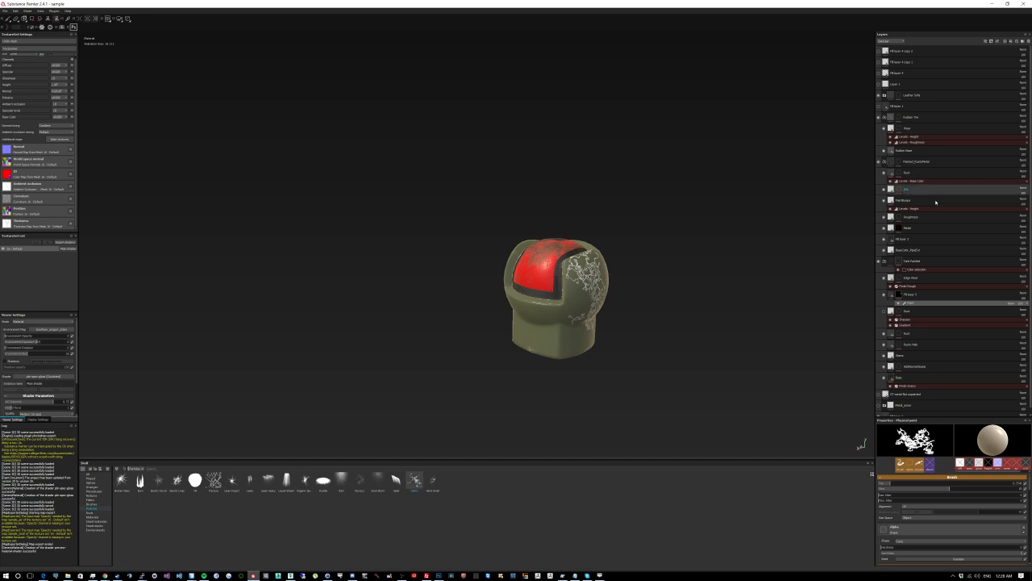
Step: Inspect the painted model's individual texture channels, including normal, specular, glossiness and base color, with a closer look at the veins
{"action": "key", "text": "b"}
{"action": "key", "text": "c"}
{"action": "key", "text": "c"}
{"action": "key", "text": "c"}
{"action": "key", "text": "c"}
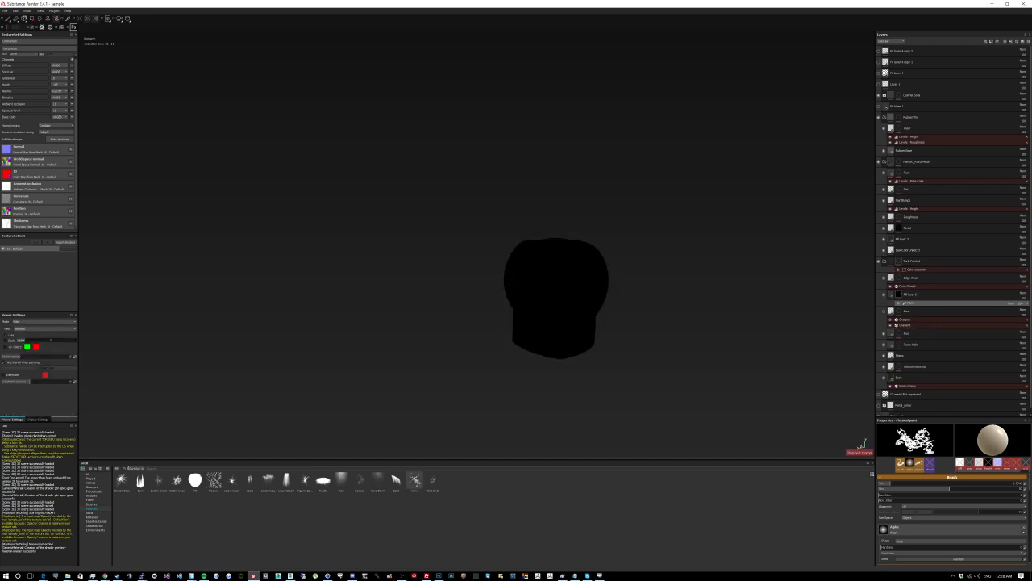
{"action": "key", "text": "c"}
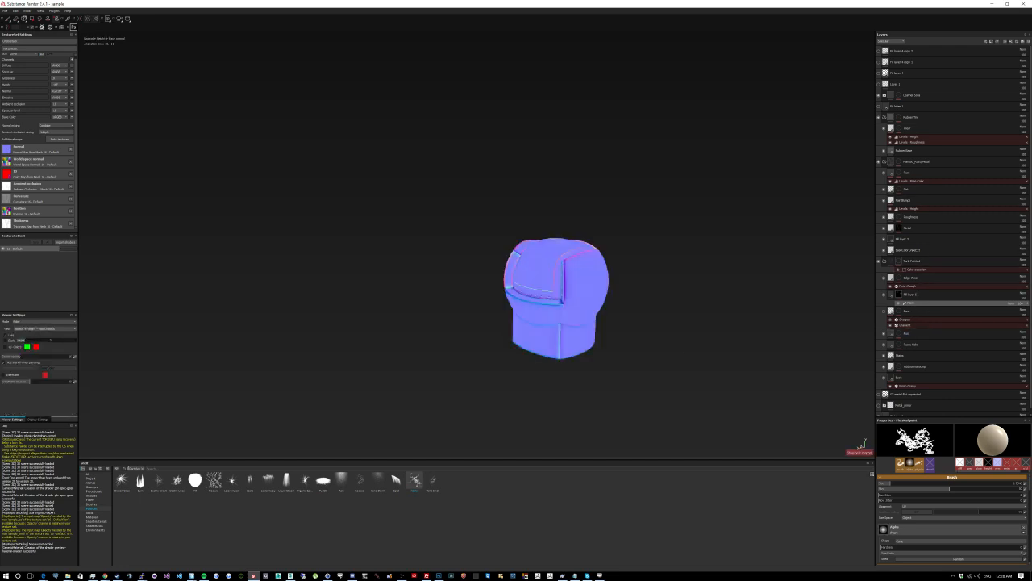
{"action": "key", "text": "c"}
{"action": "key", "text": "c"}
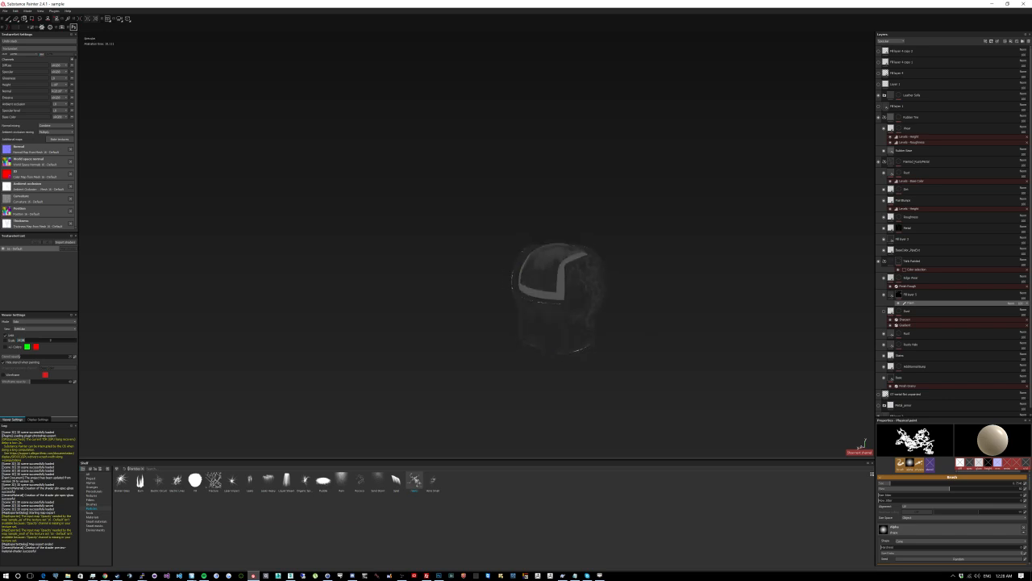
{"action": "scroll", "coordinate": [651, 329], "scroll_direction": "up", "scroll_amount": 3}
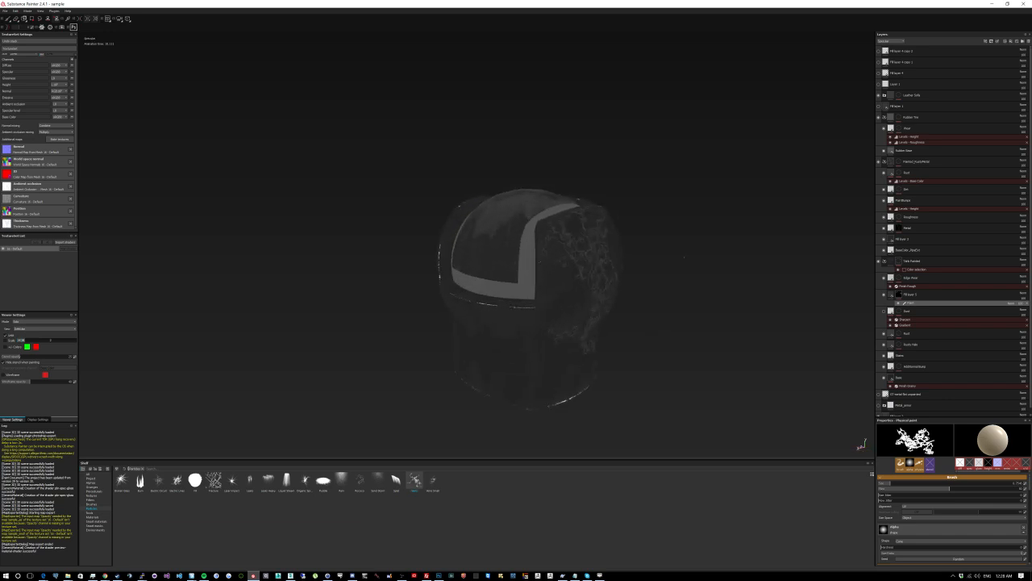
{"action": "key", "text": "c"}
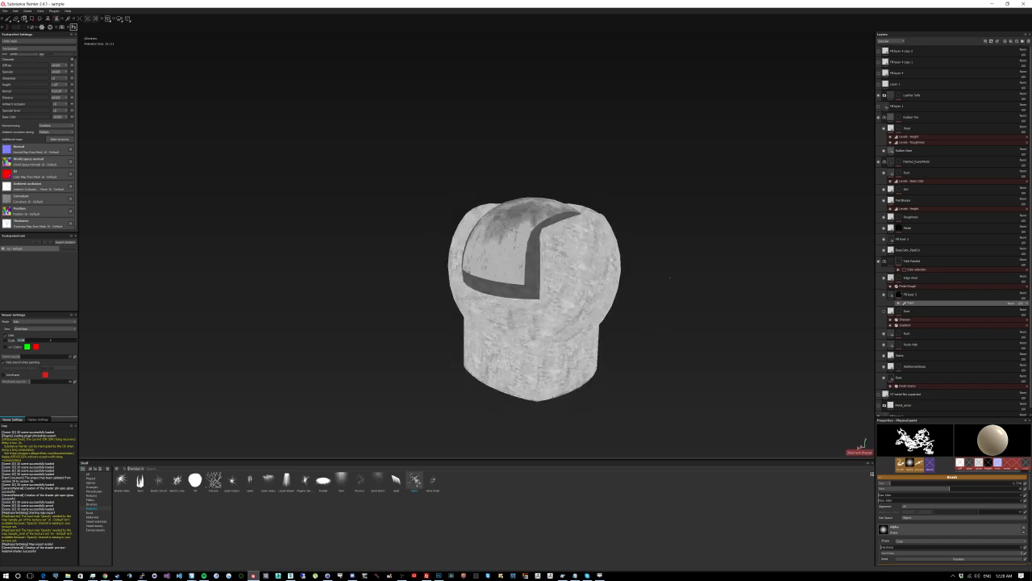
{"action": "key", "text": "c"}
{"action": "key", "text": "c"}
{"action": "key", "text": "c"}
{"action": "key", "text": "c"}
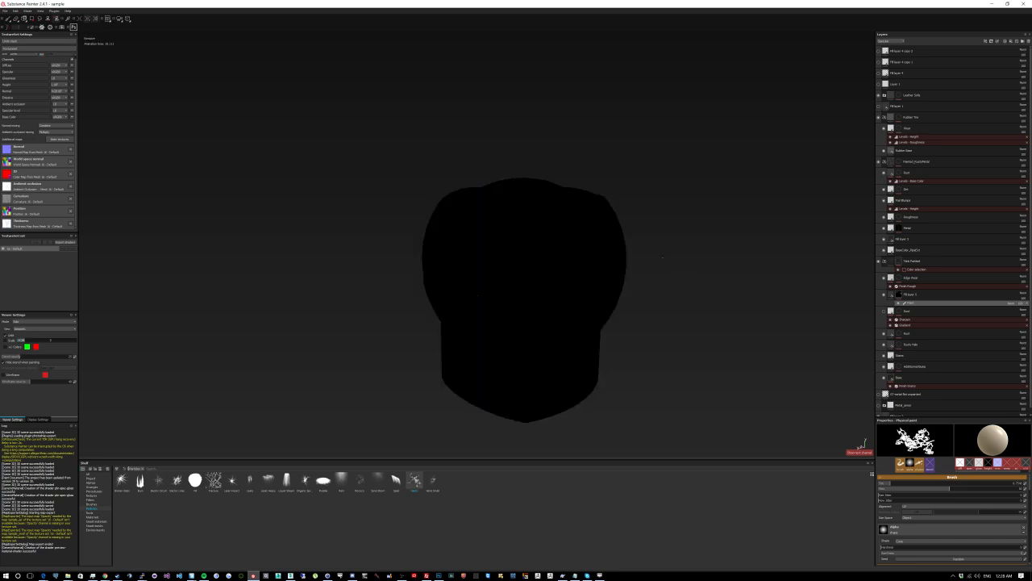
{"action": "key", "text": "m"}
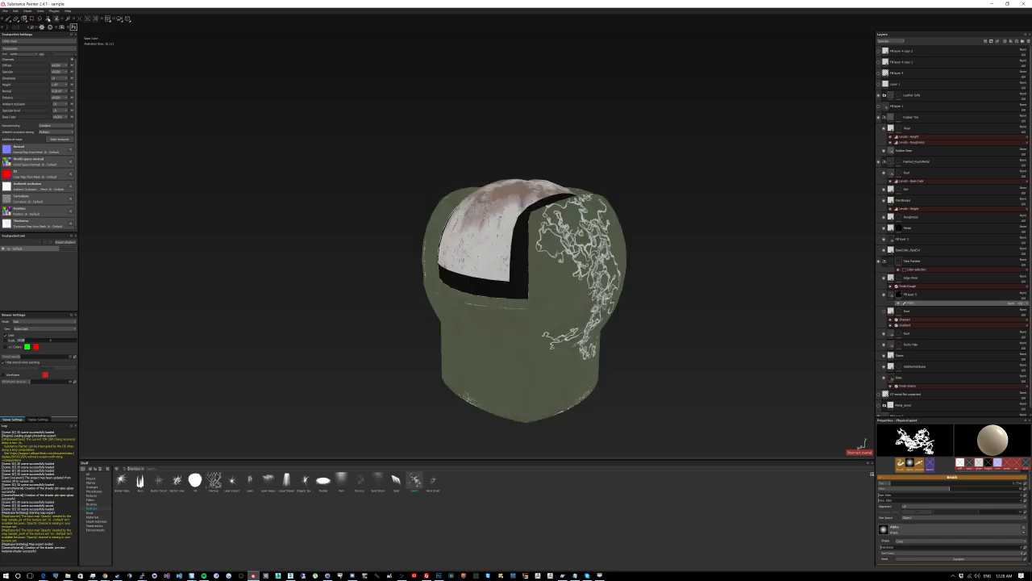
Step: Save the project and export the sample texture maps with the existing export configuration
{"action": "left_click", "coordinate": [5, 11]}
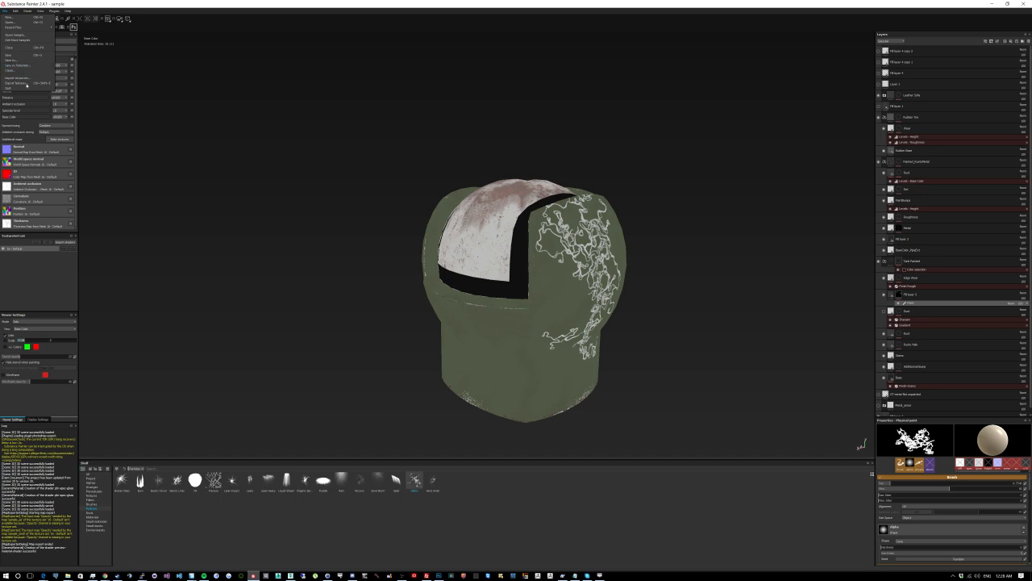
{"action": "left_click", "coordinate": [18, 55]}
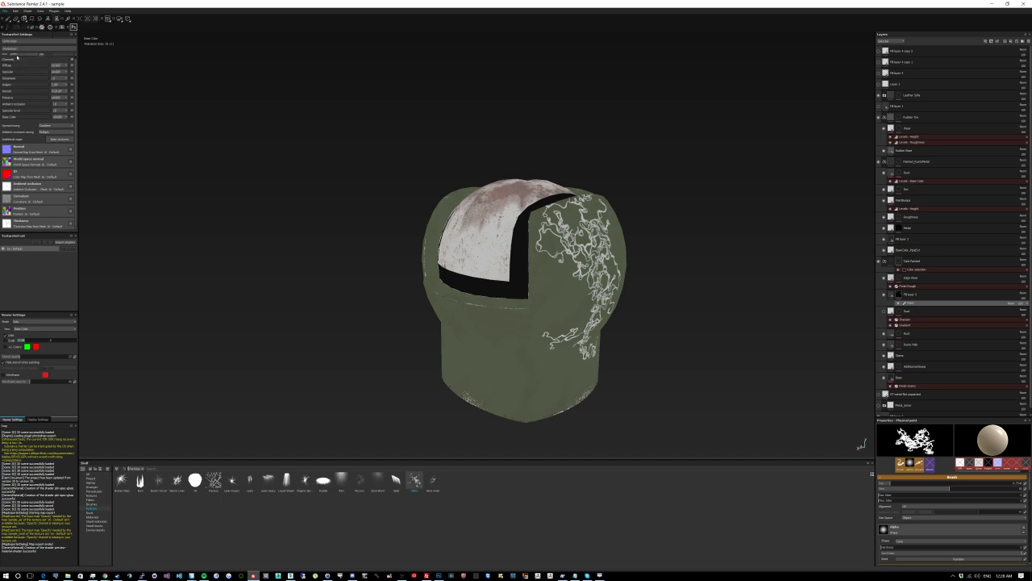
{"action": "left_click", "coordinate": [5, 11]}
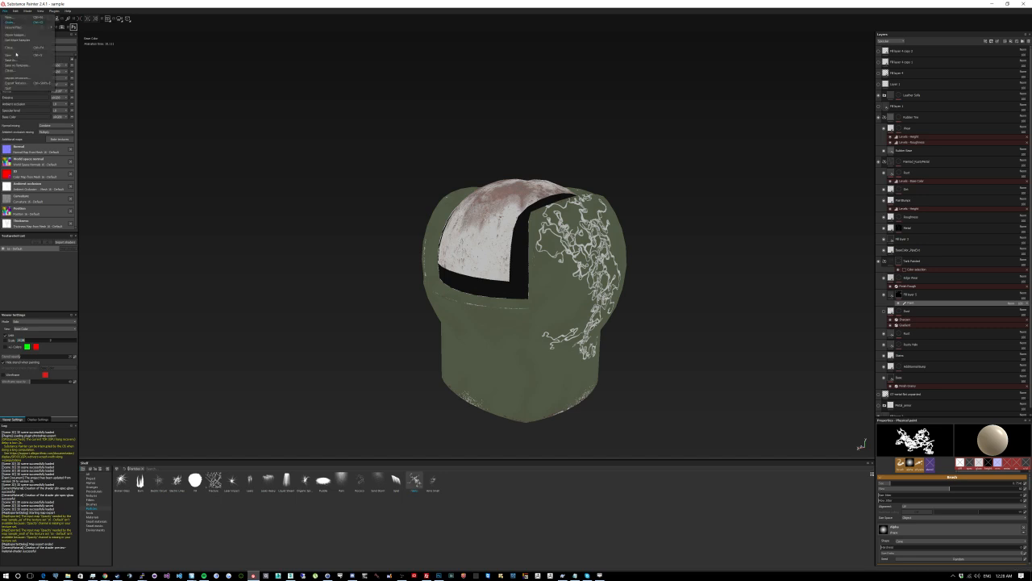
{"action": "left_click", "coordinate": [24, 83]}
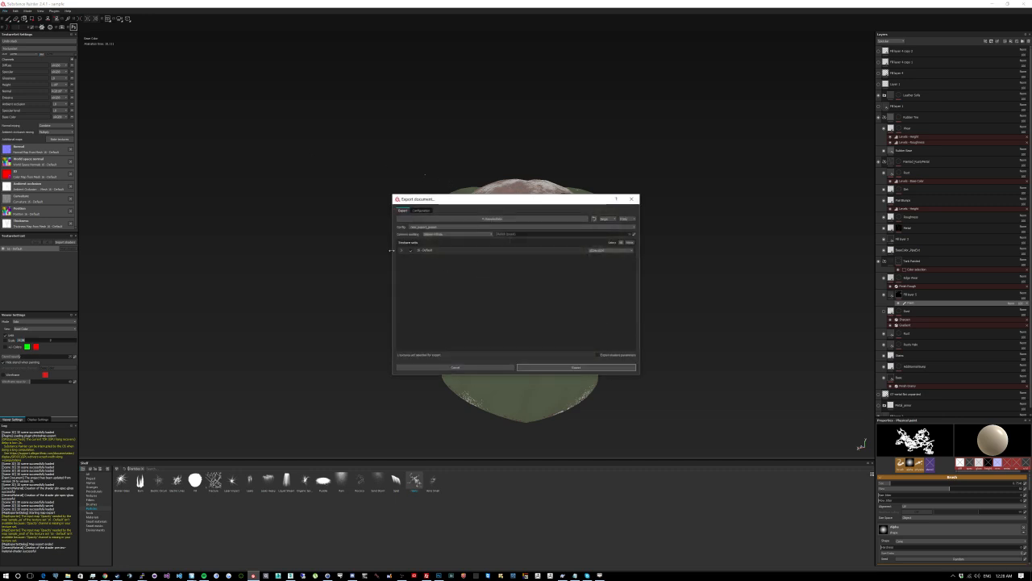
{"action": "left_click", "coordinate": [400, 251]}
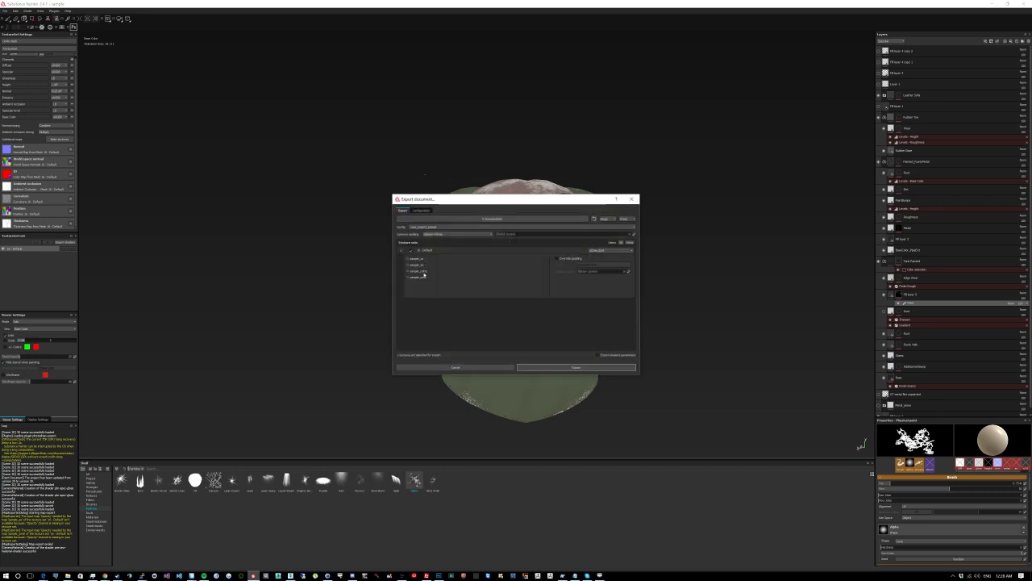
{"action": "left_click", "coordinate": [575, 368]}
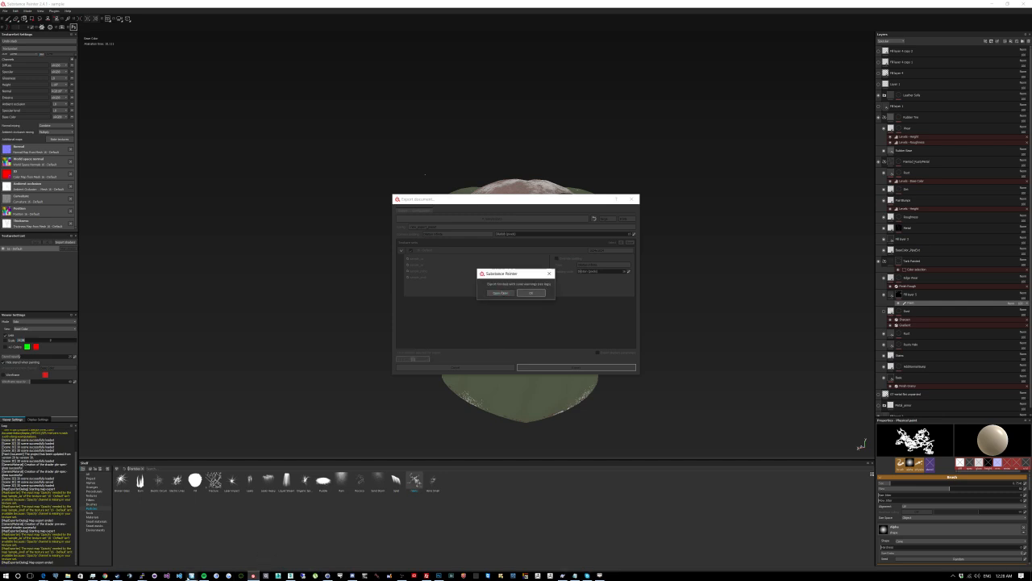
Step: Switch to Object Builder, select the whole sample model and preview it with the newly exported textures in the model viewer
{"action": "mouse_move", "coordinate": [191, 575]}
{"action": "left_click", "coordinate": [178, 544]}
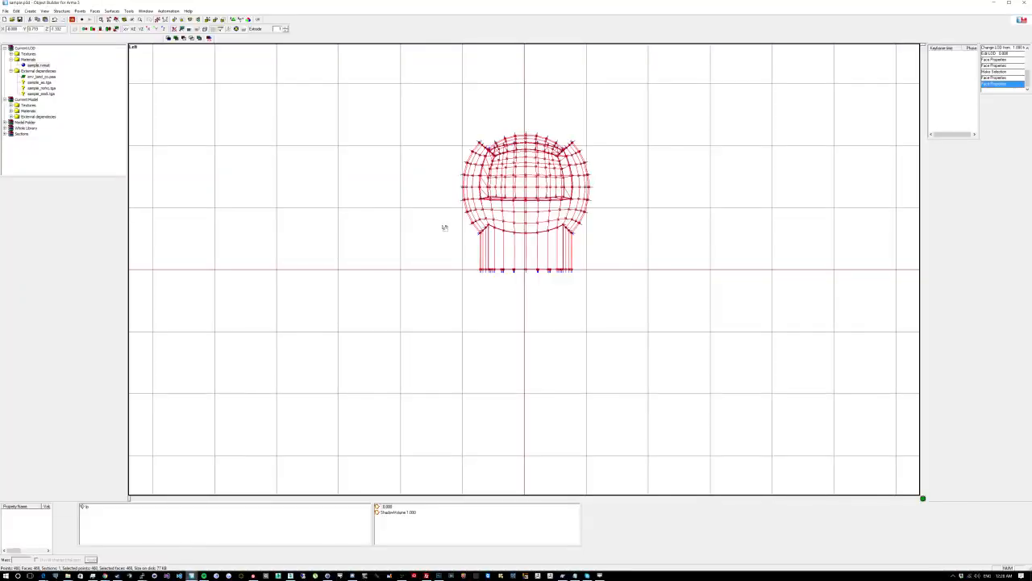
{"action": "key", "text": "ctrl+a"}
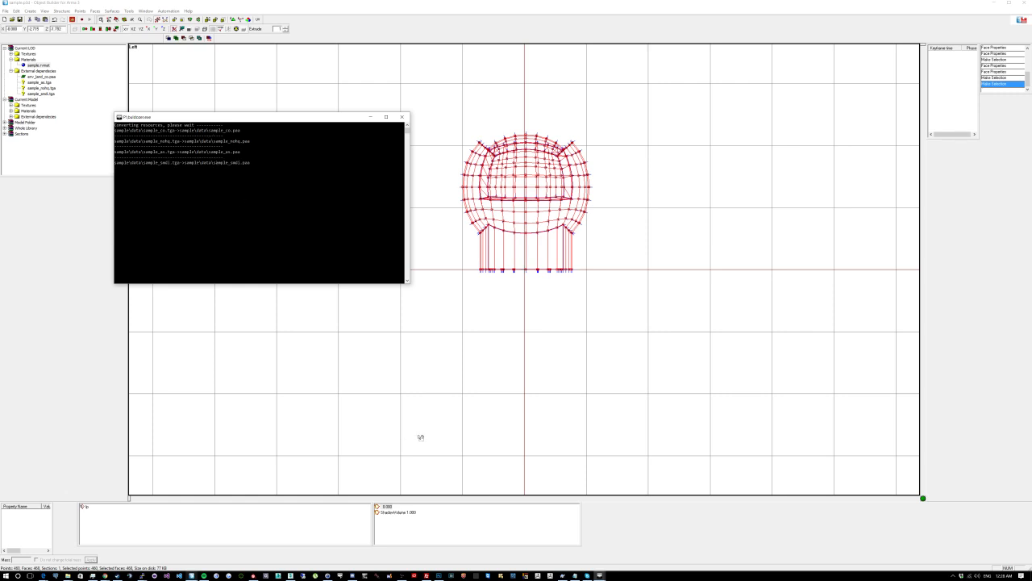
{"action": "left_click", "coordinate": [562, 537]}
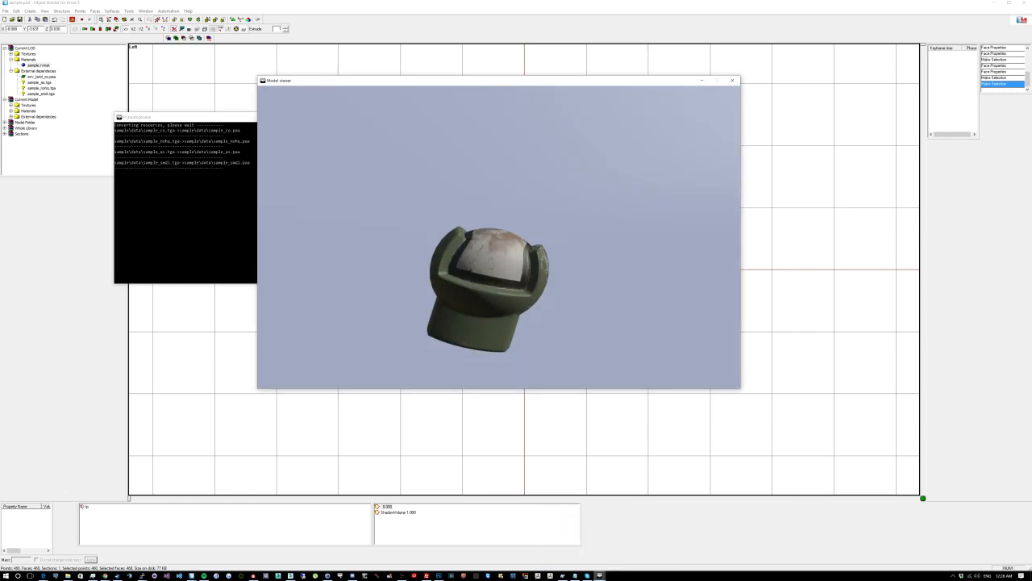